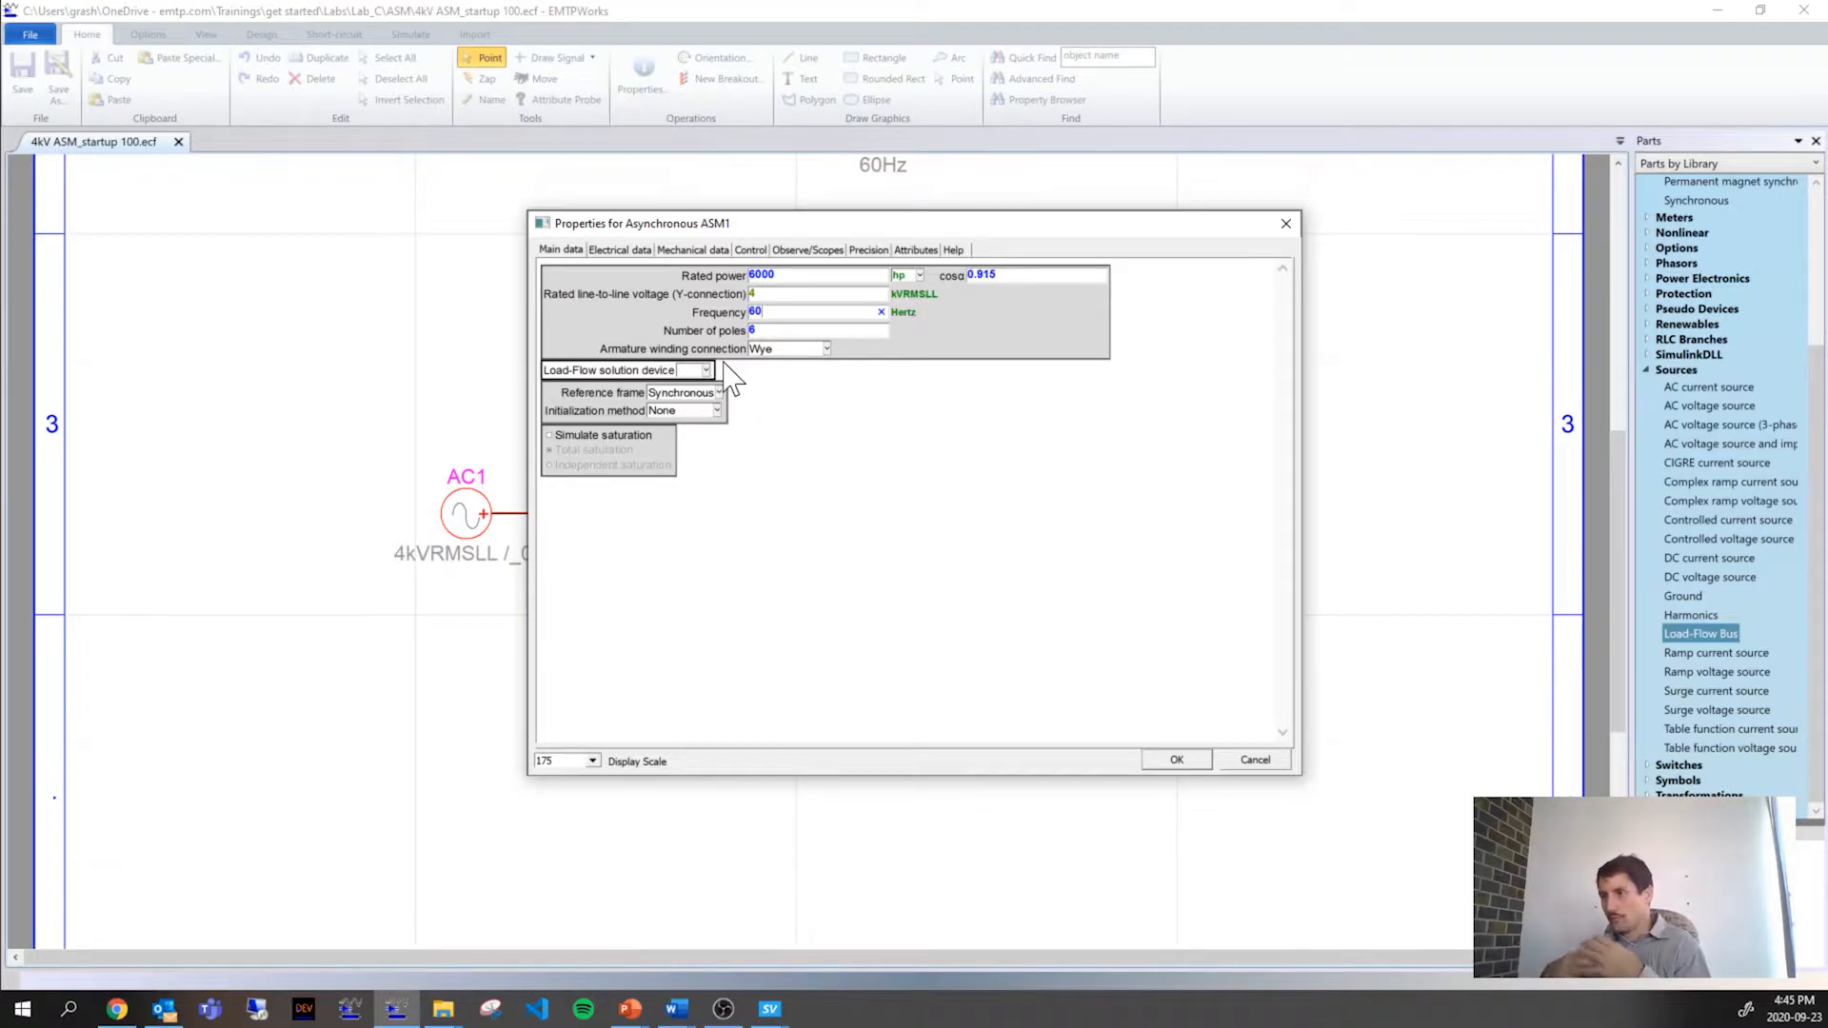
Step: Set the motor's reference frame to Stator Fixed and its initialization method to Steady-state
click(692, 395)
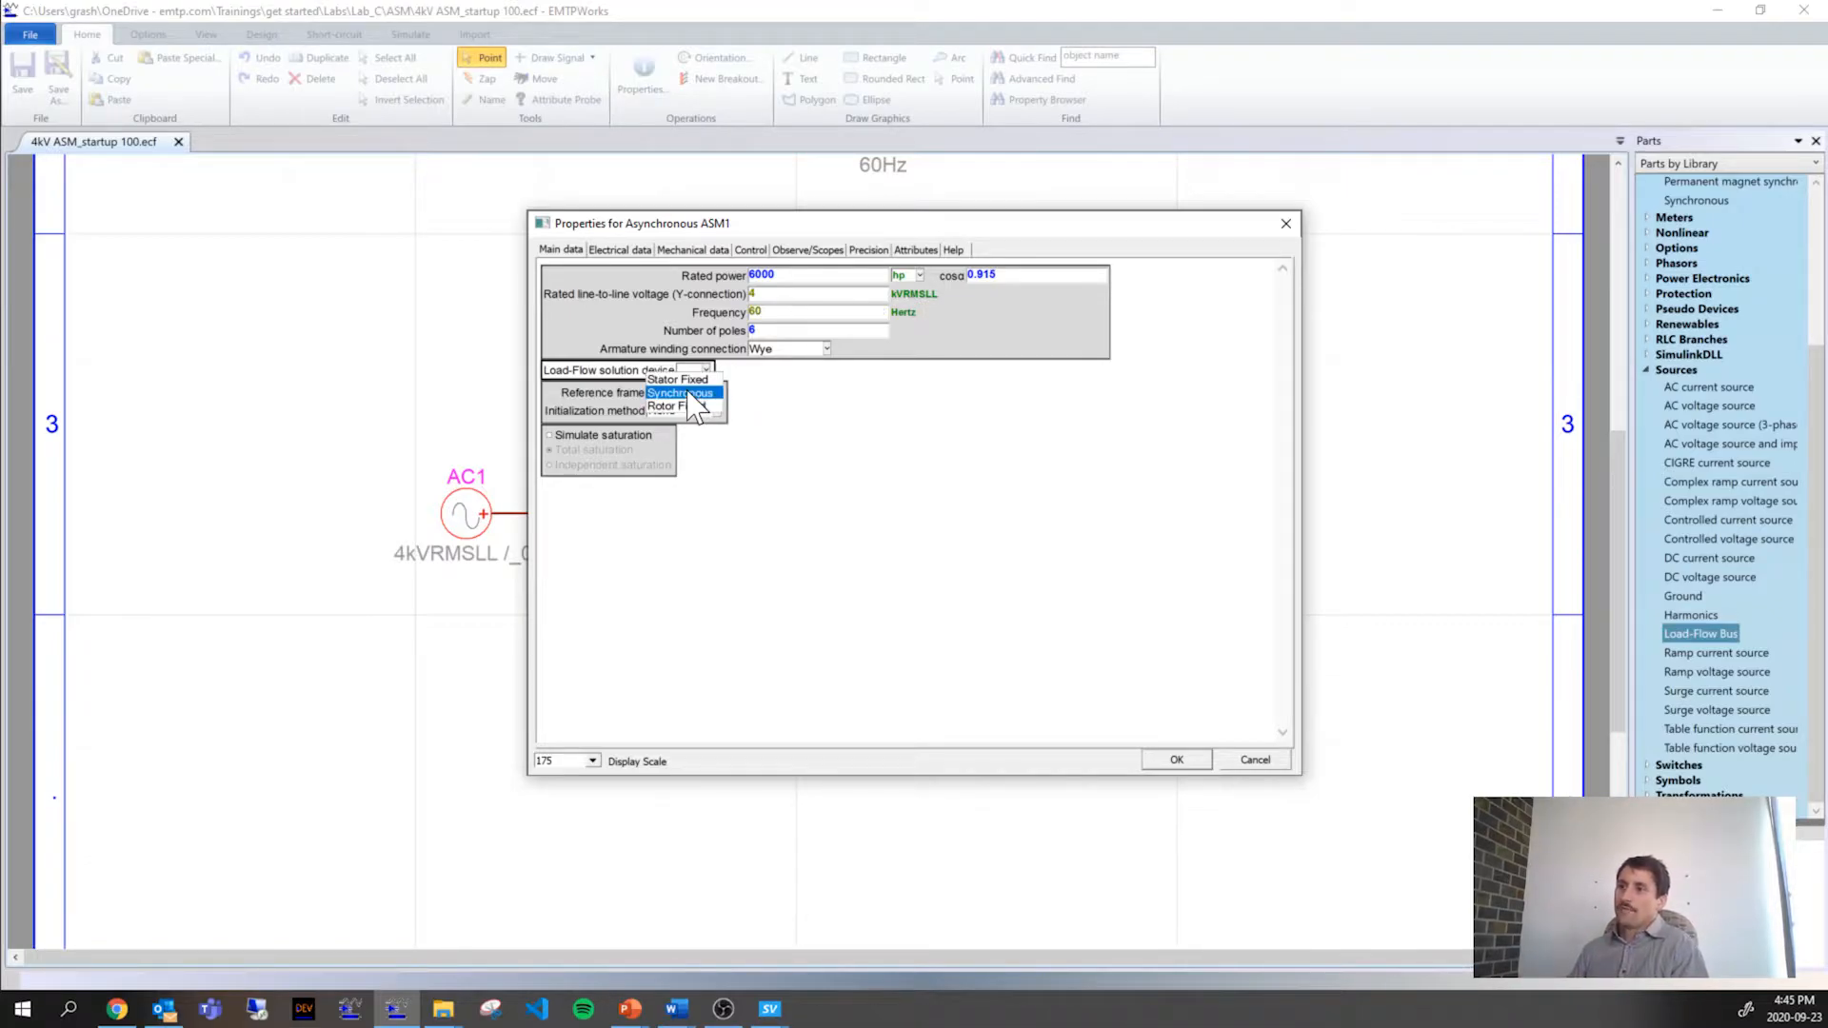
click(825, 405)
click(677, 393)
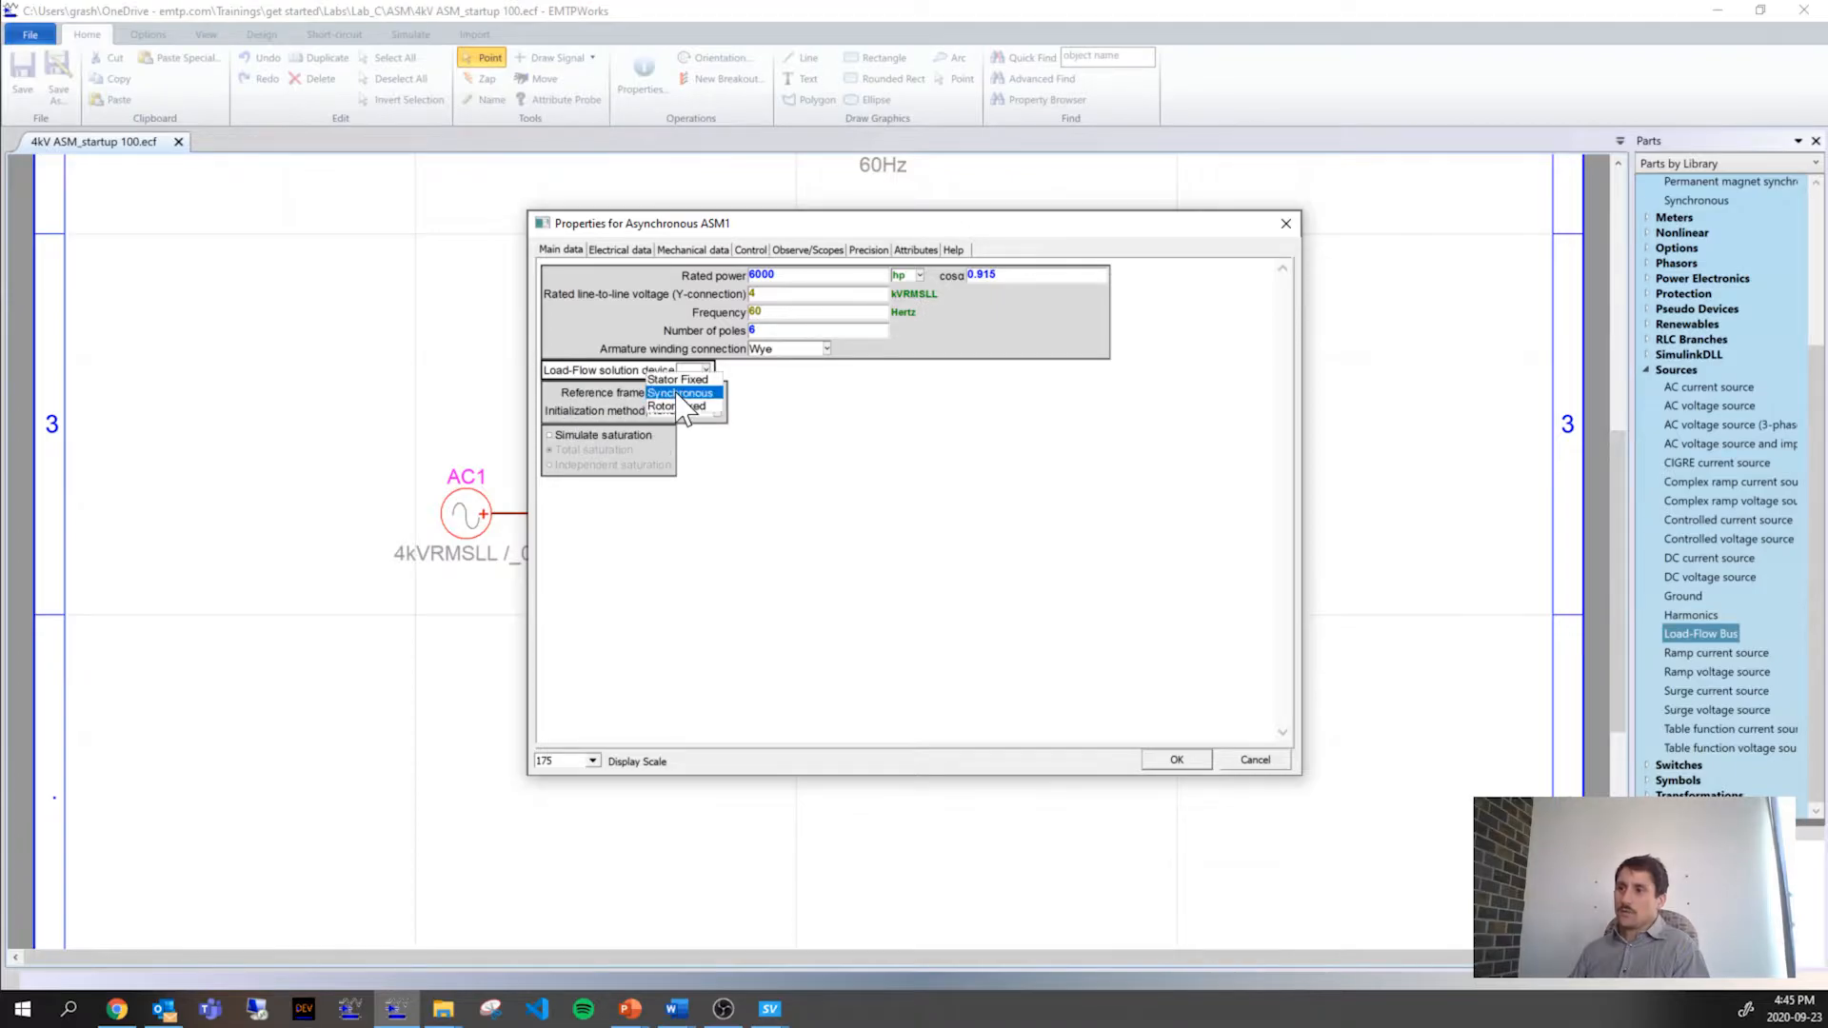
click(677, 379)
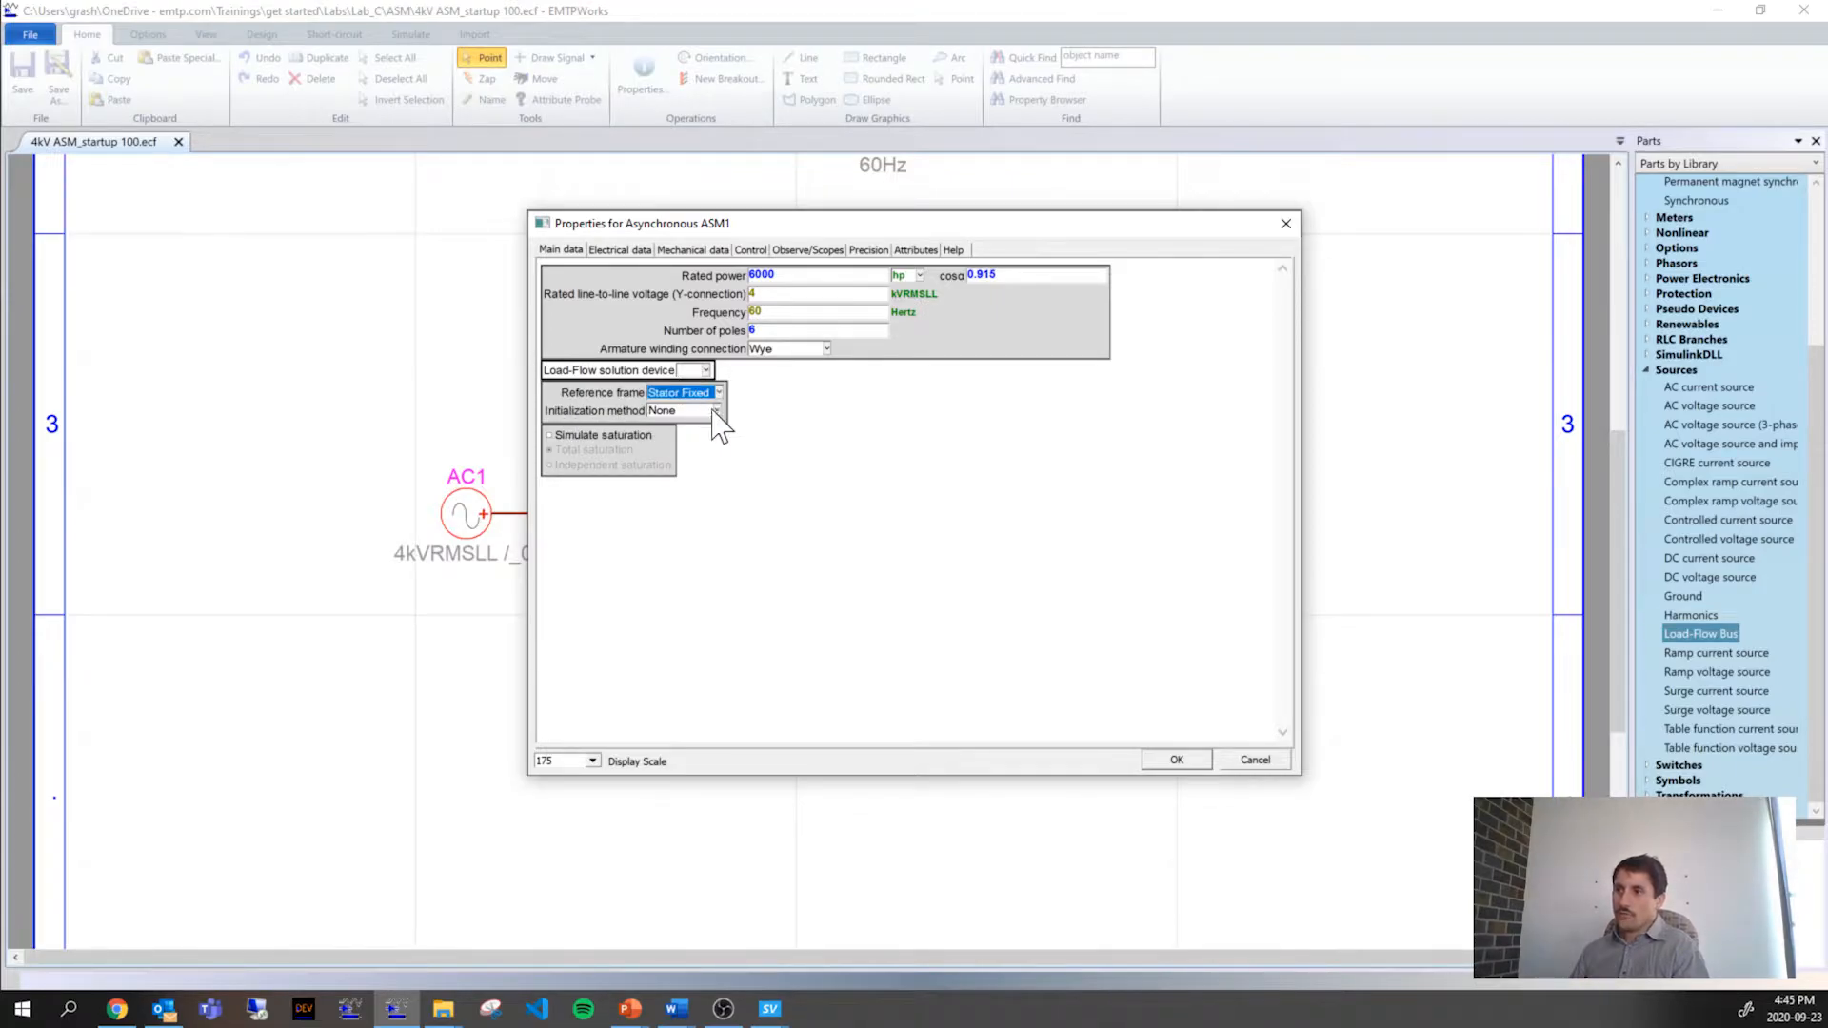
click(713, 410)
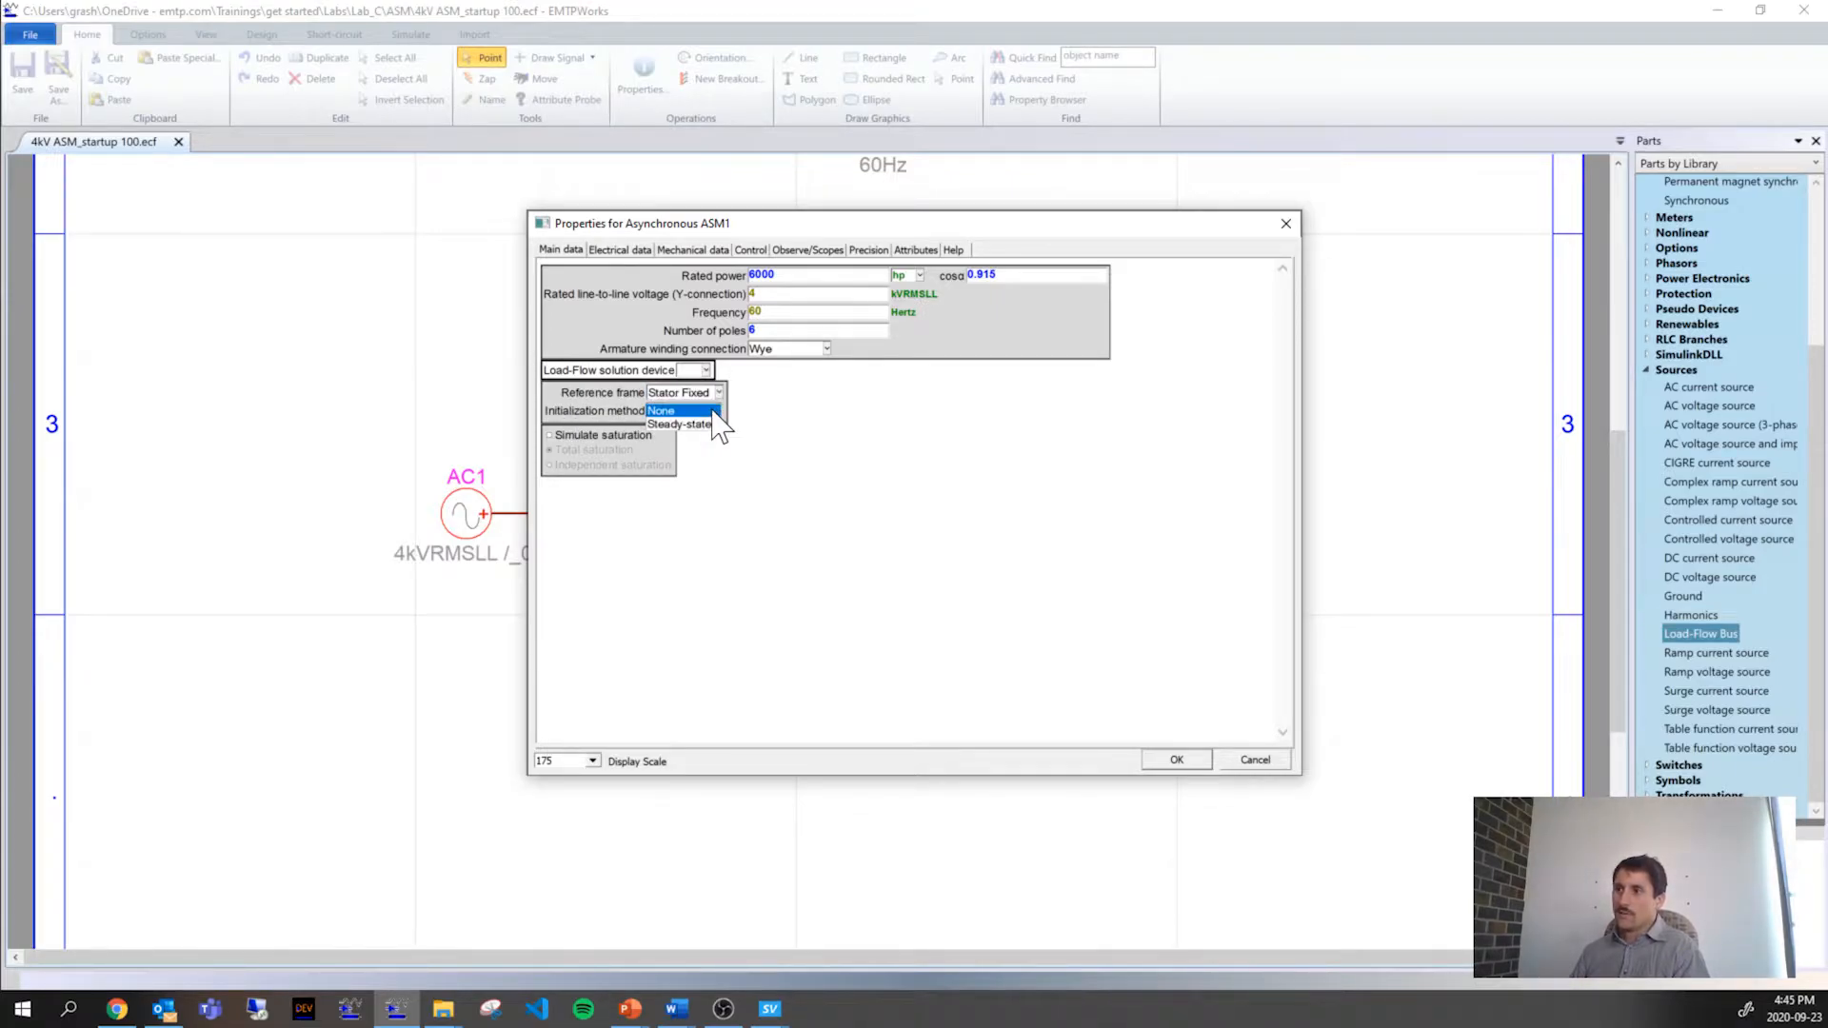
click(680, 425)
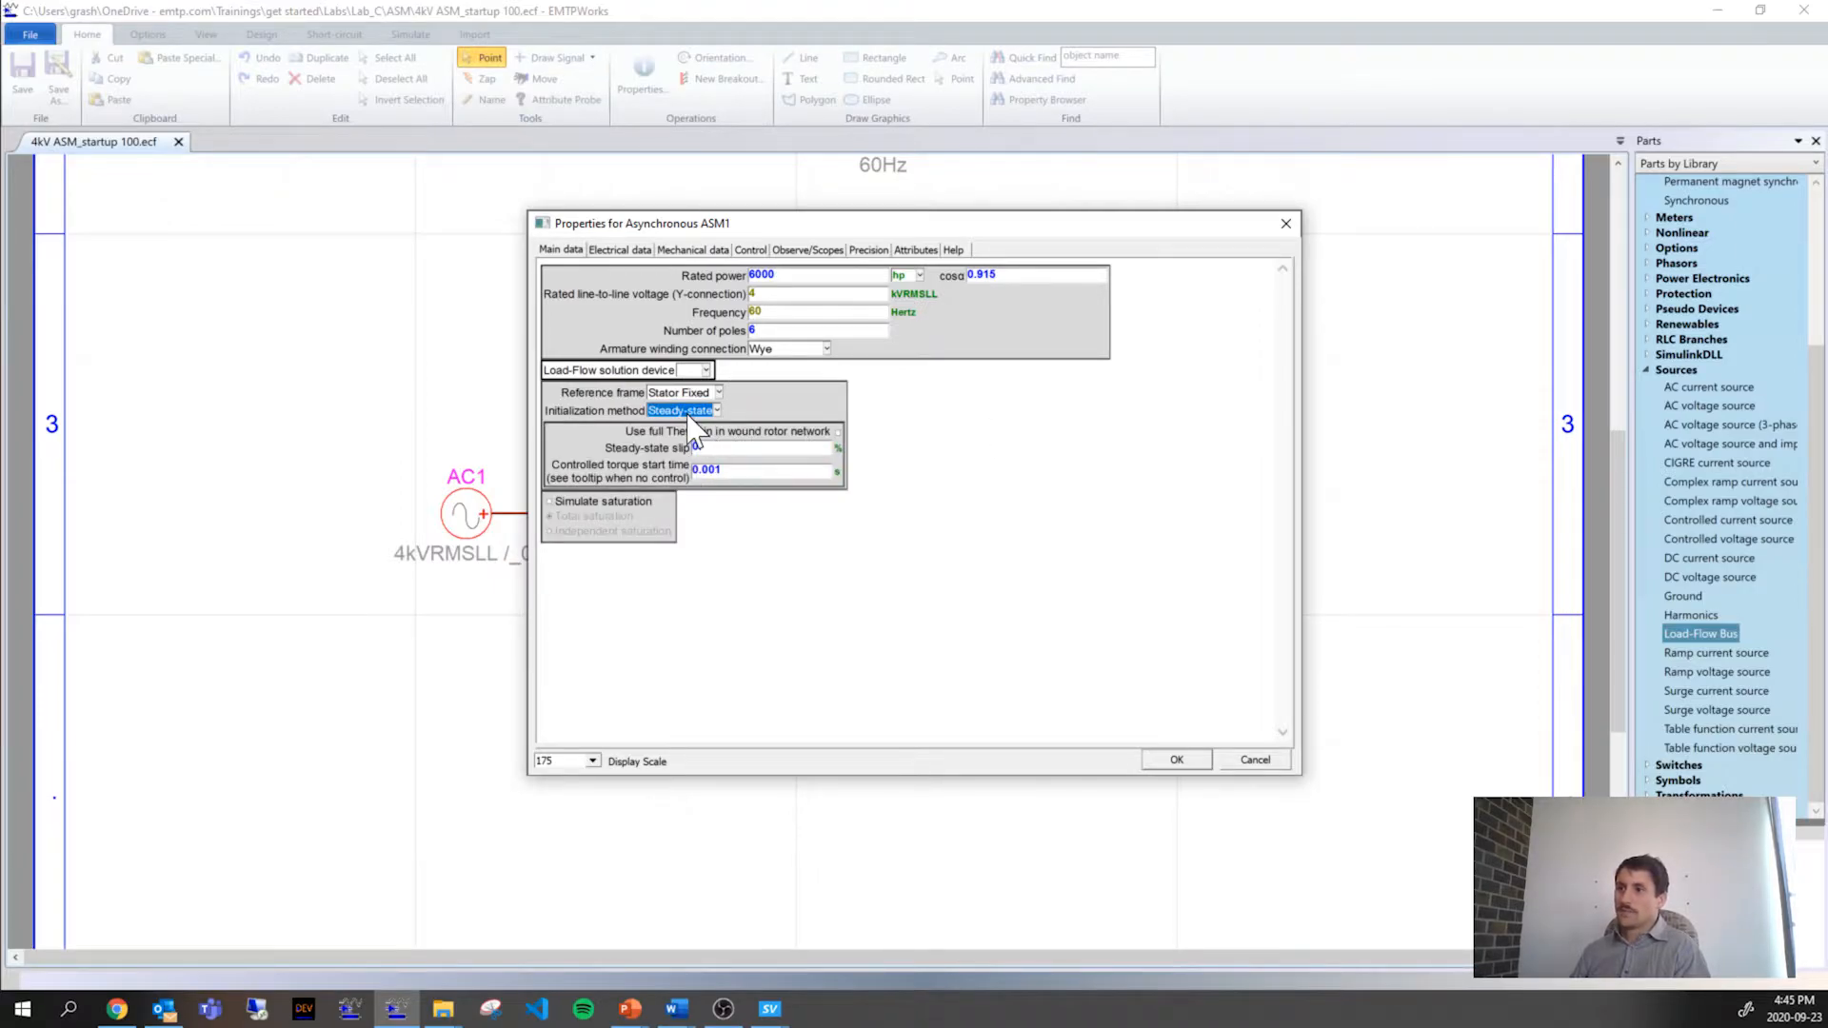
Step: Examine the motor's steady-state slip setting and the mechanical variables in its scope and observe selections
click(731, 448)
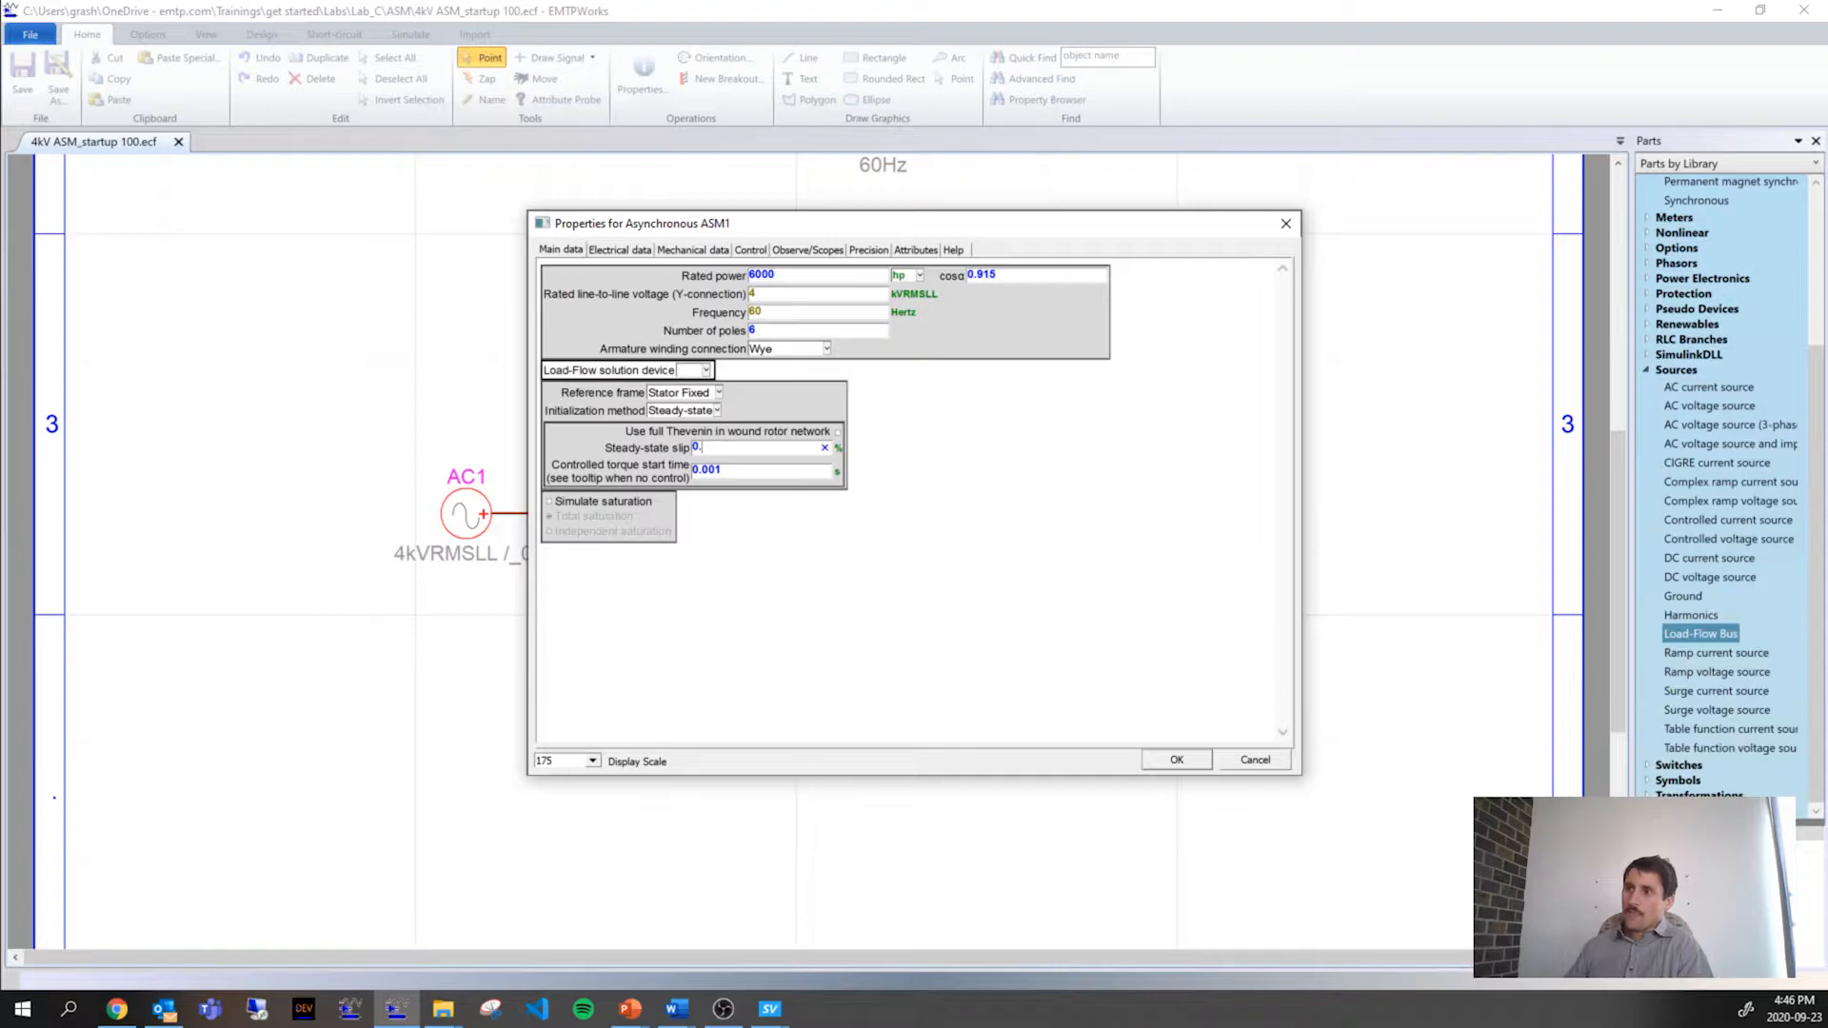
mouse_move(657, 454)
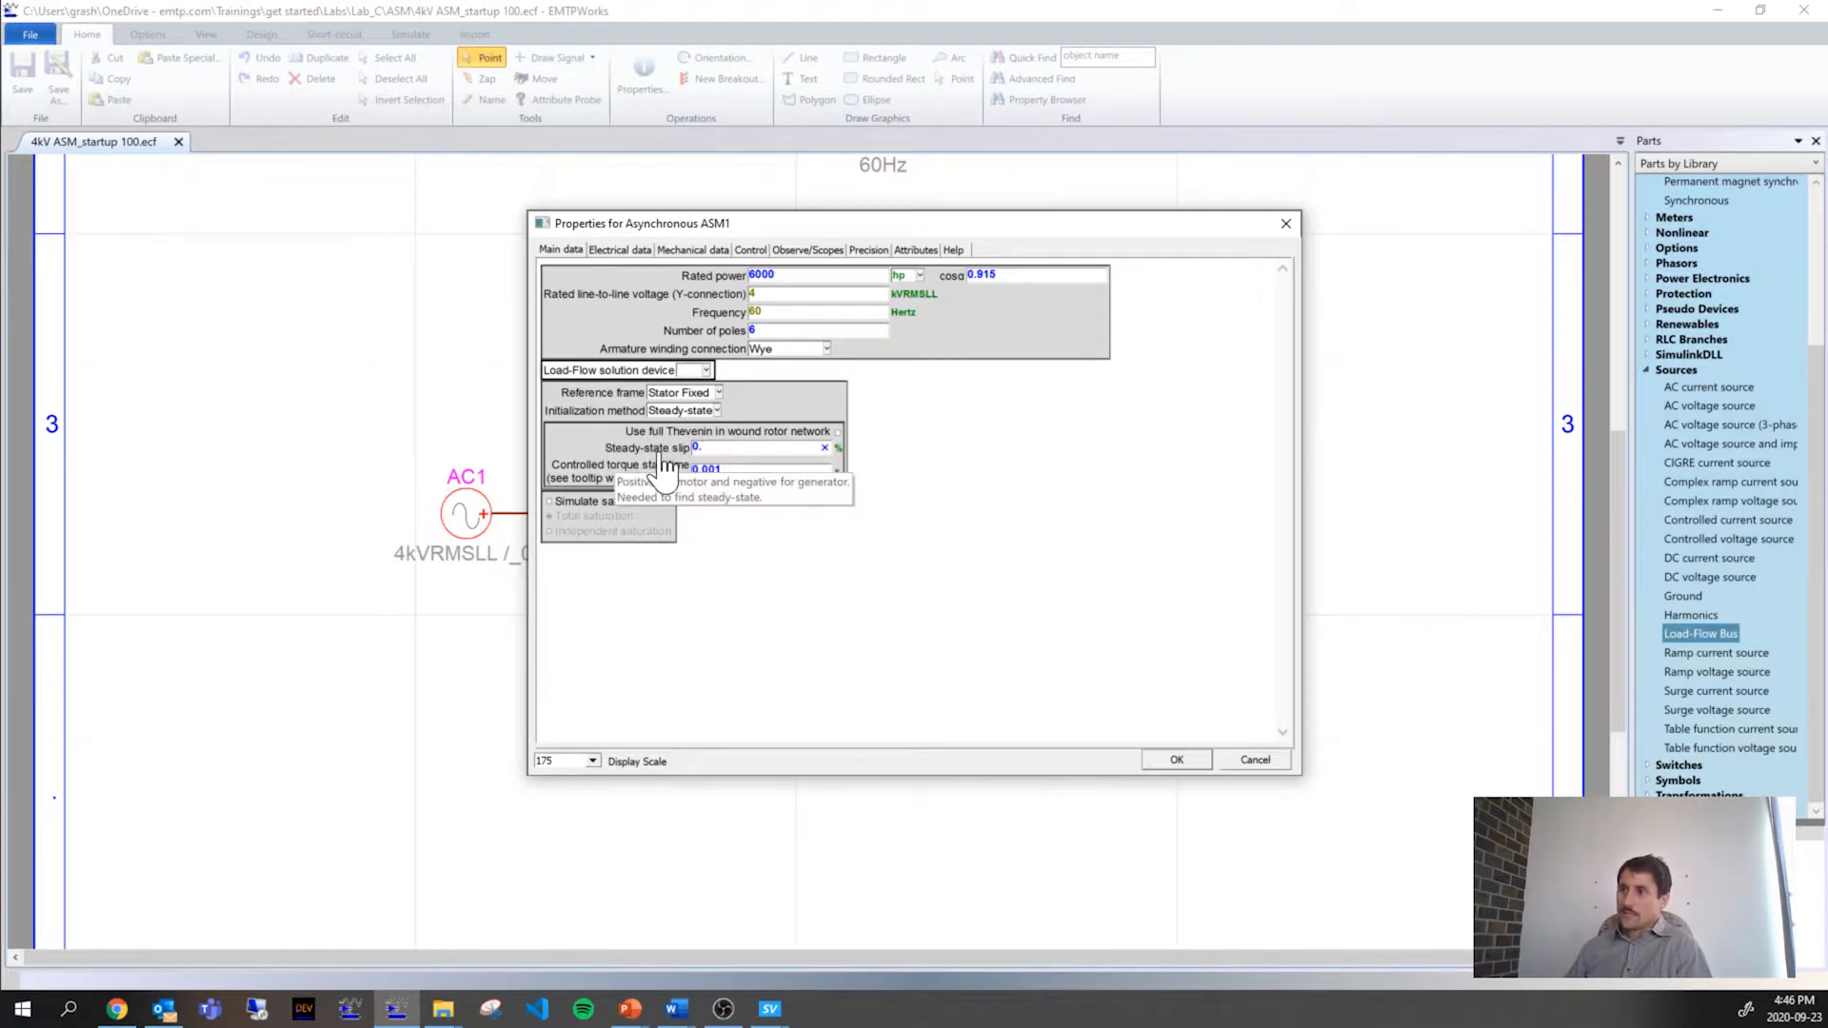
click(805, 251)
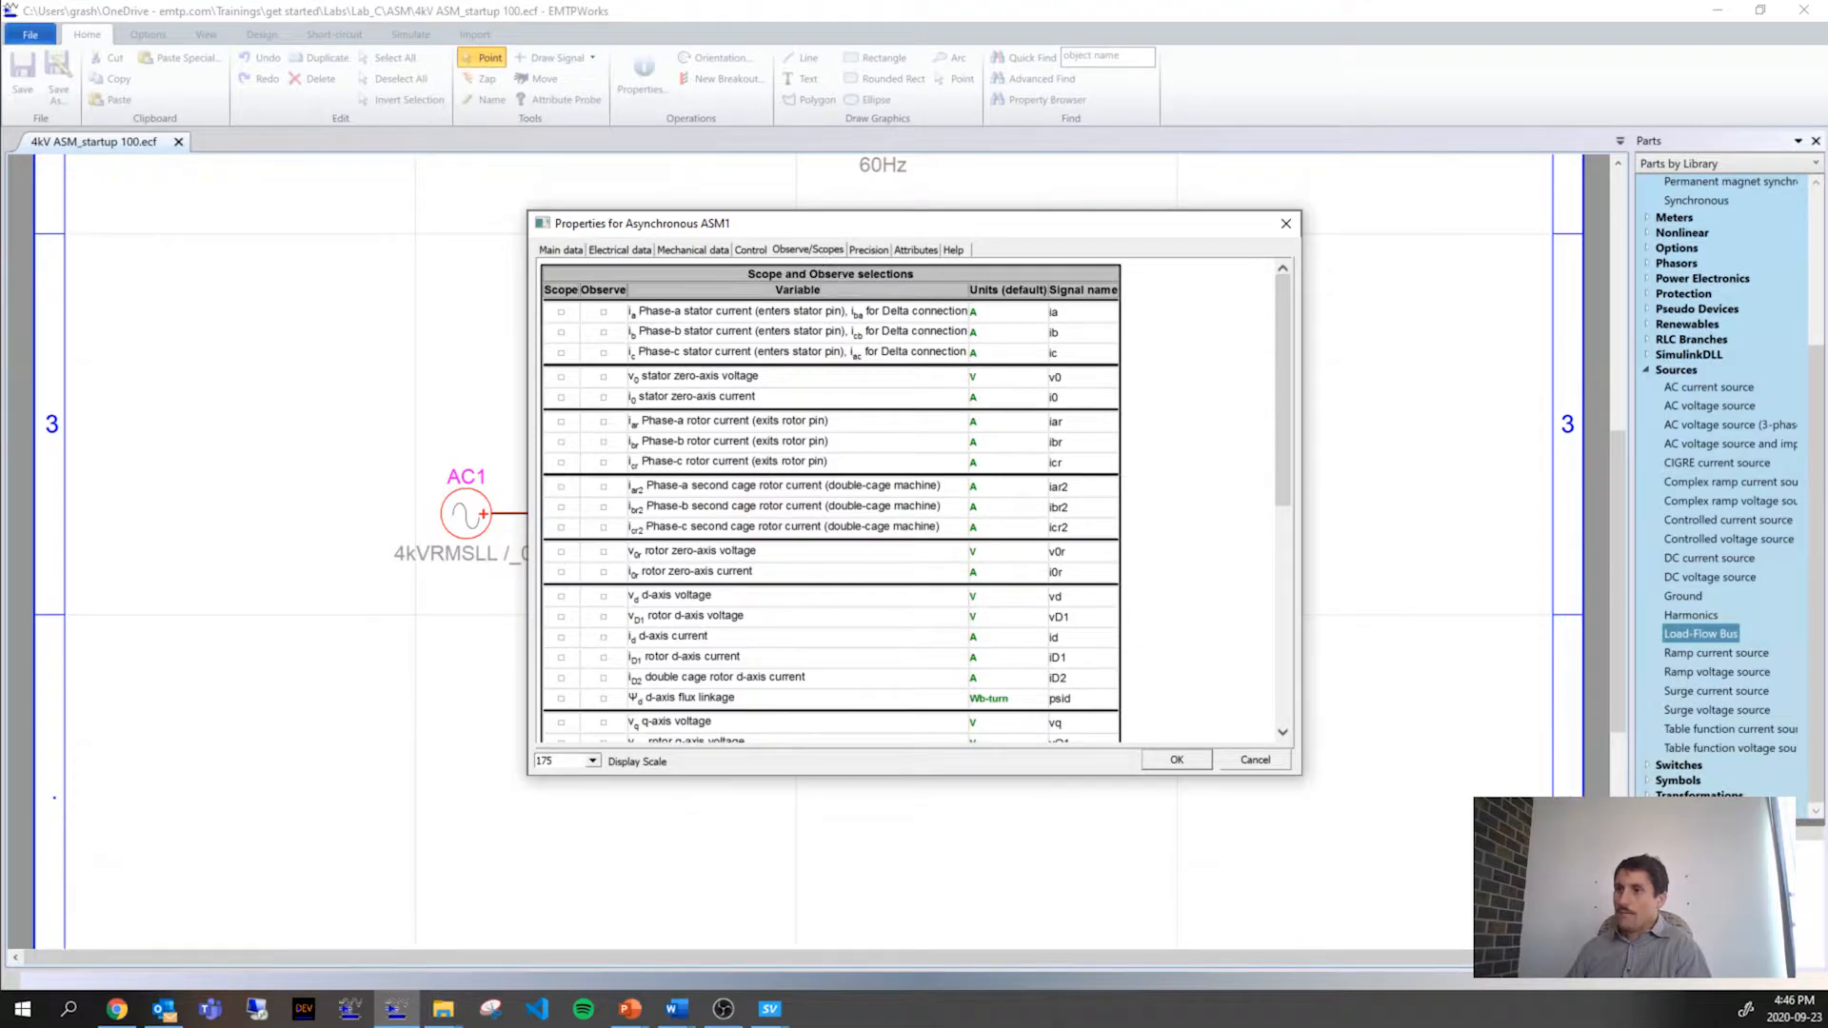
scroll(709, 314, down, 5)
scroll(663, 481, down, 1)
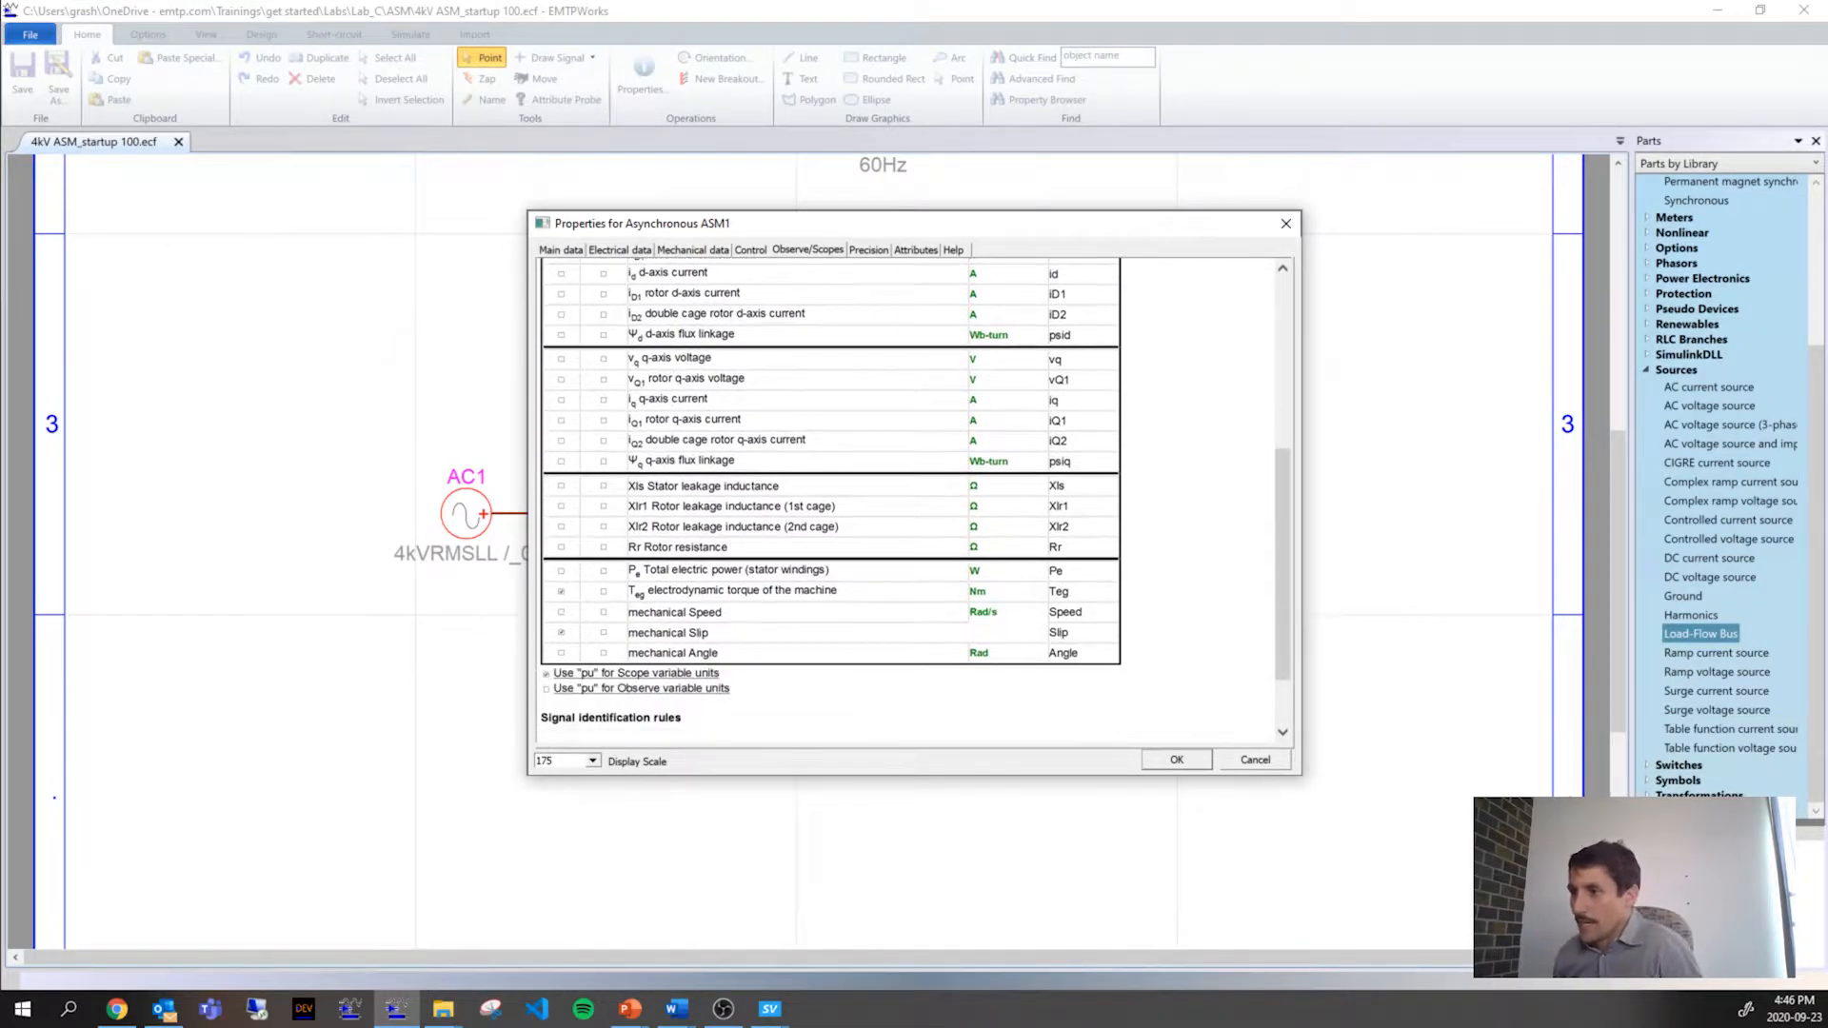
click(561, 633)
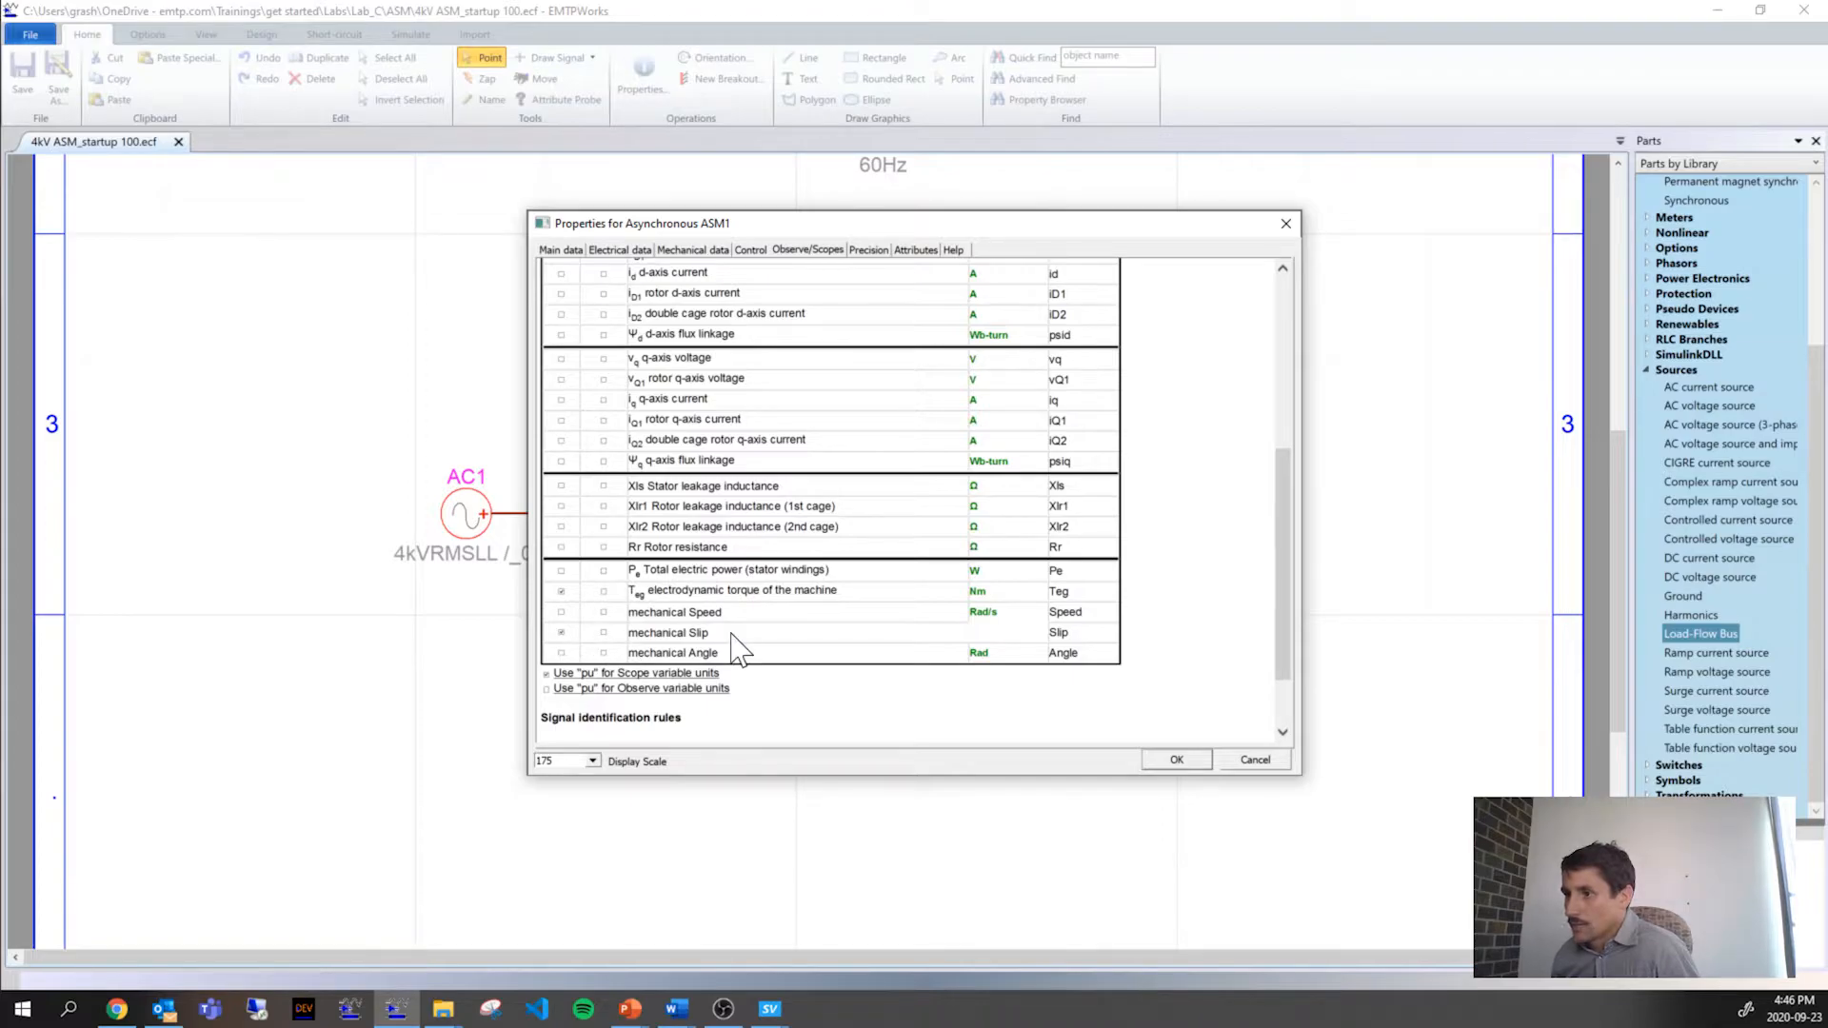
click(561, 250)
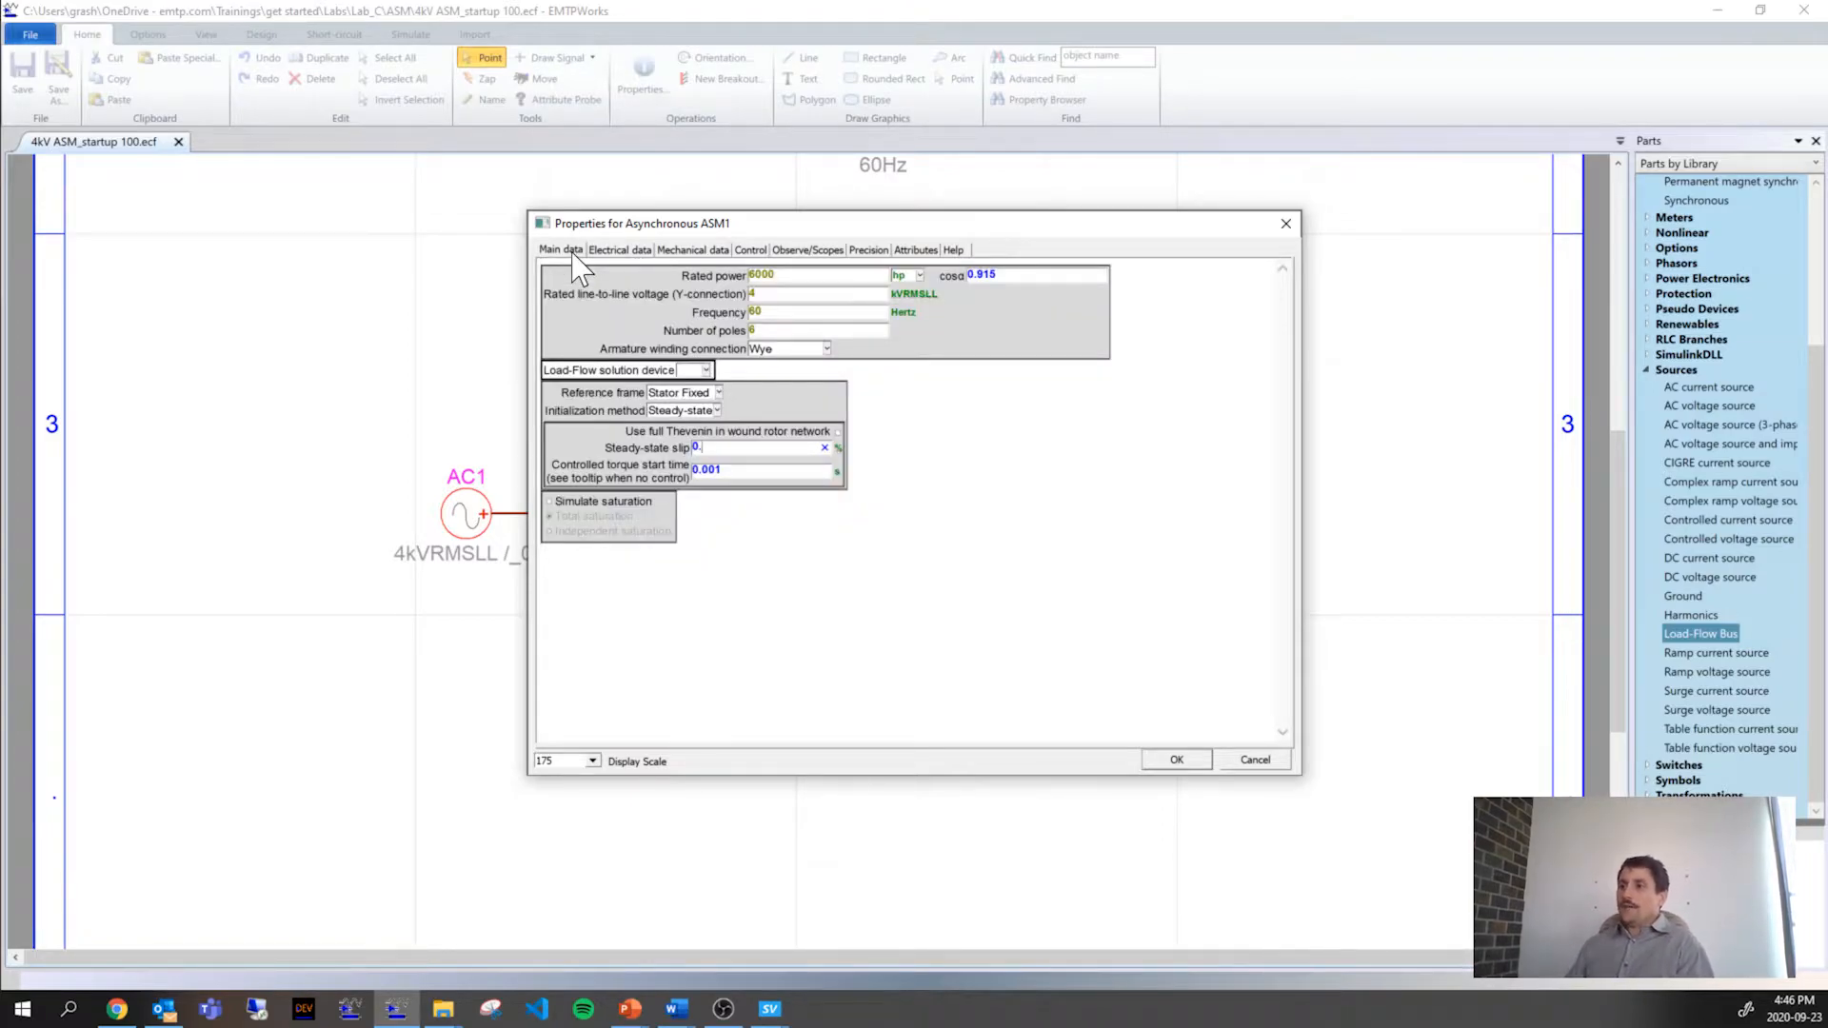
Step: Enable saturation simulation with independent saturation for the d and q axes, and switch it off again
drag(704, 225, 769, 397)
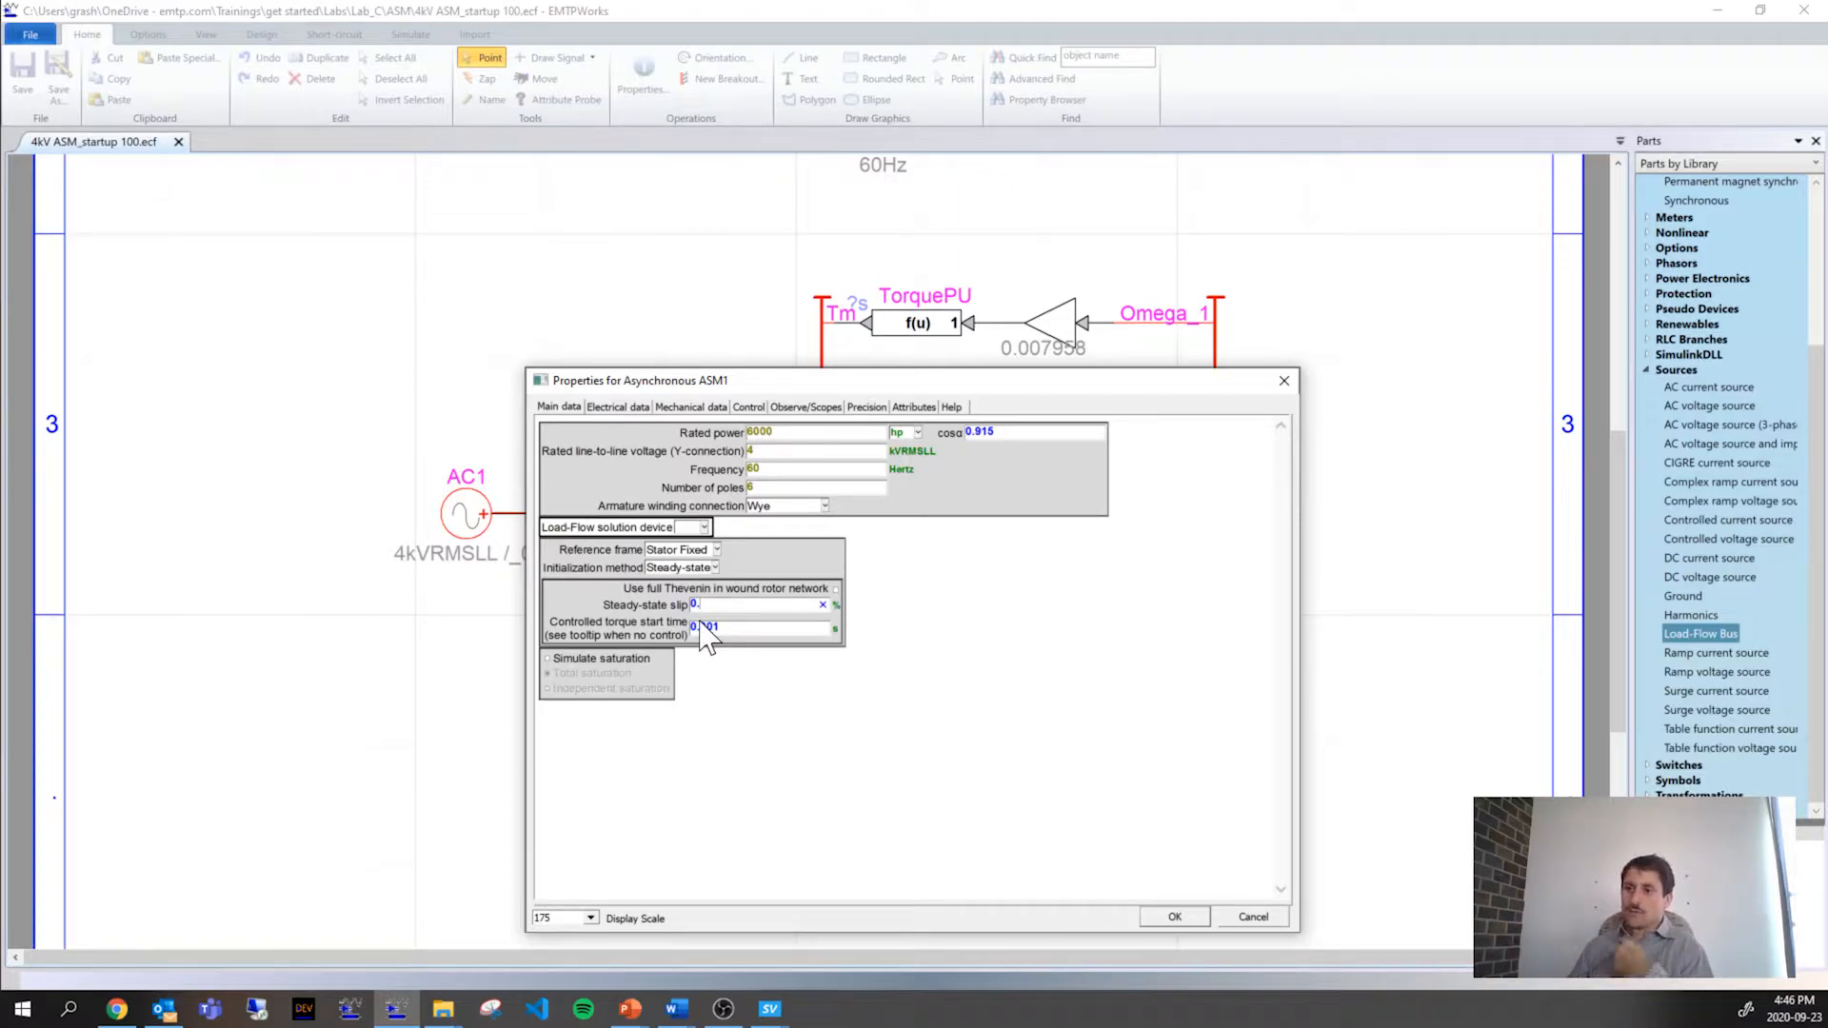
key(Tab)
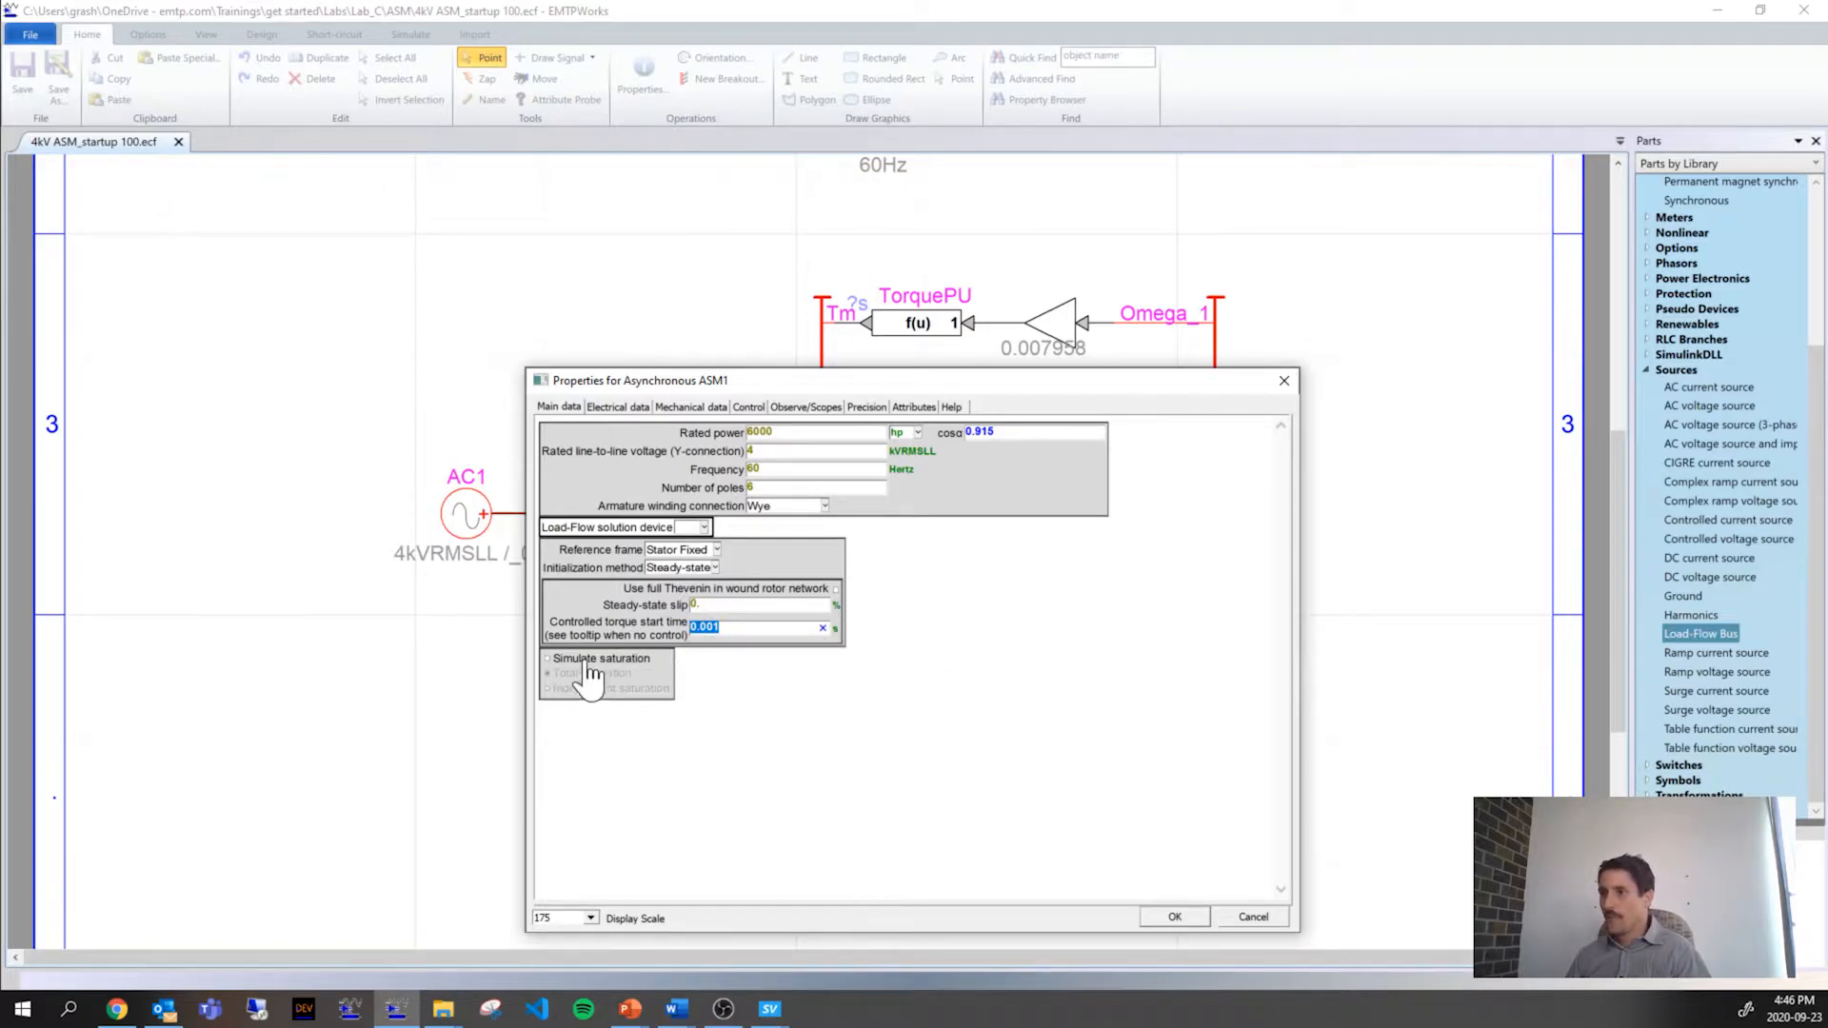
click(549, 658)
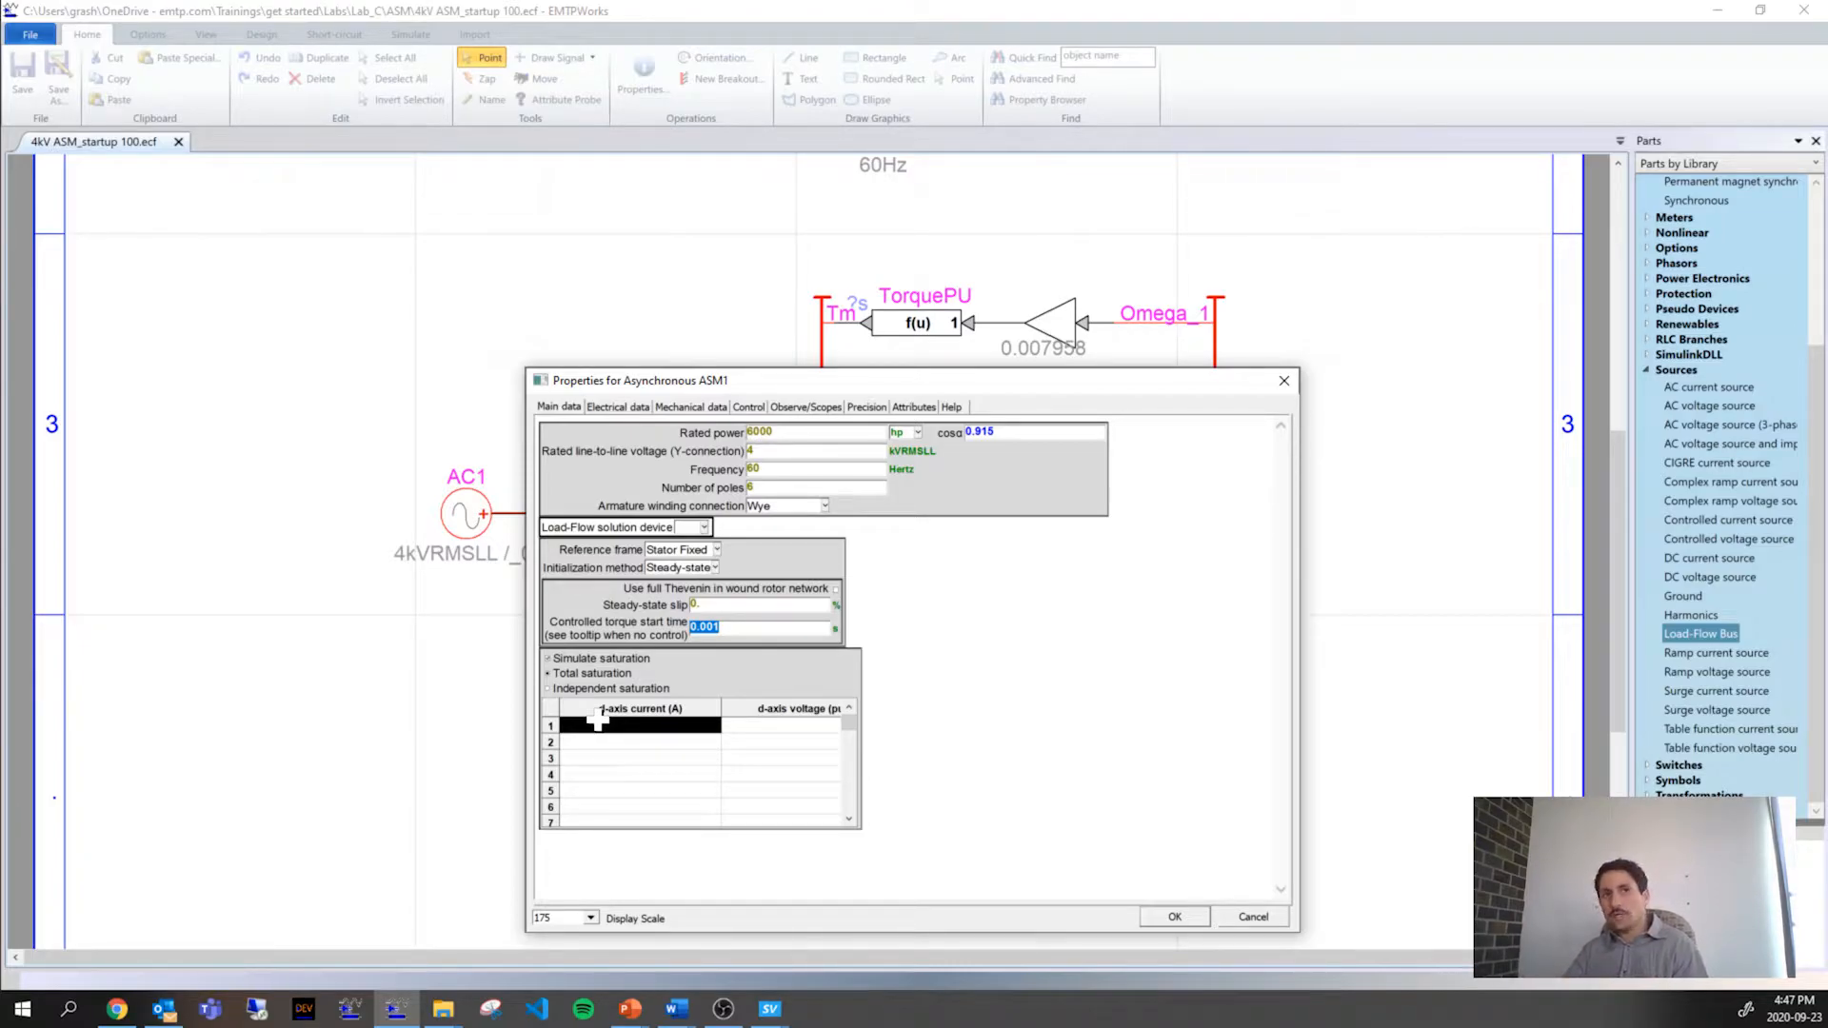
click(550, 688)
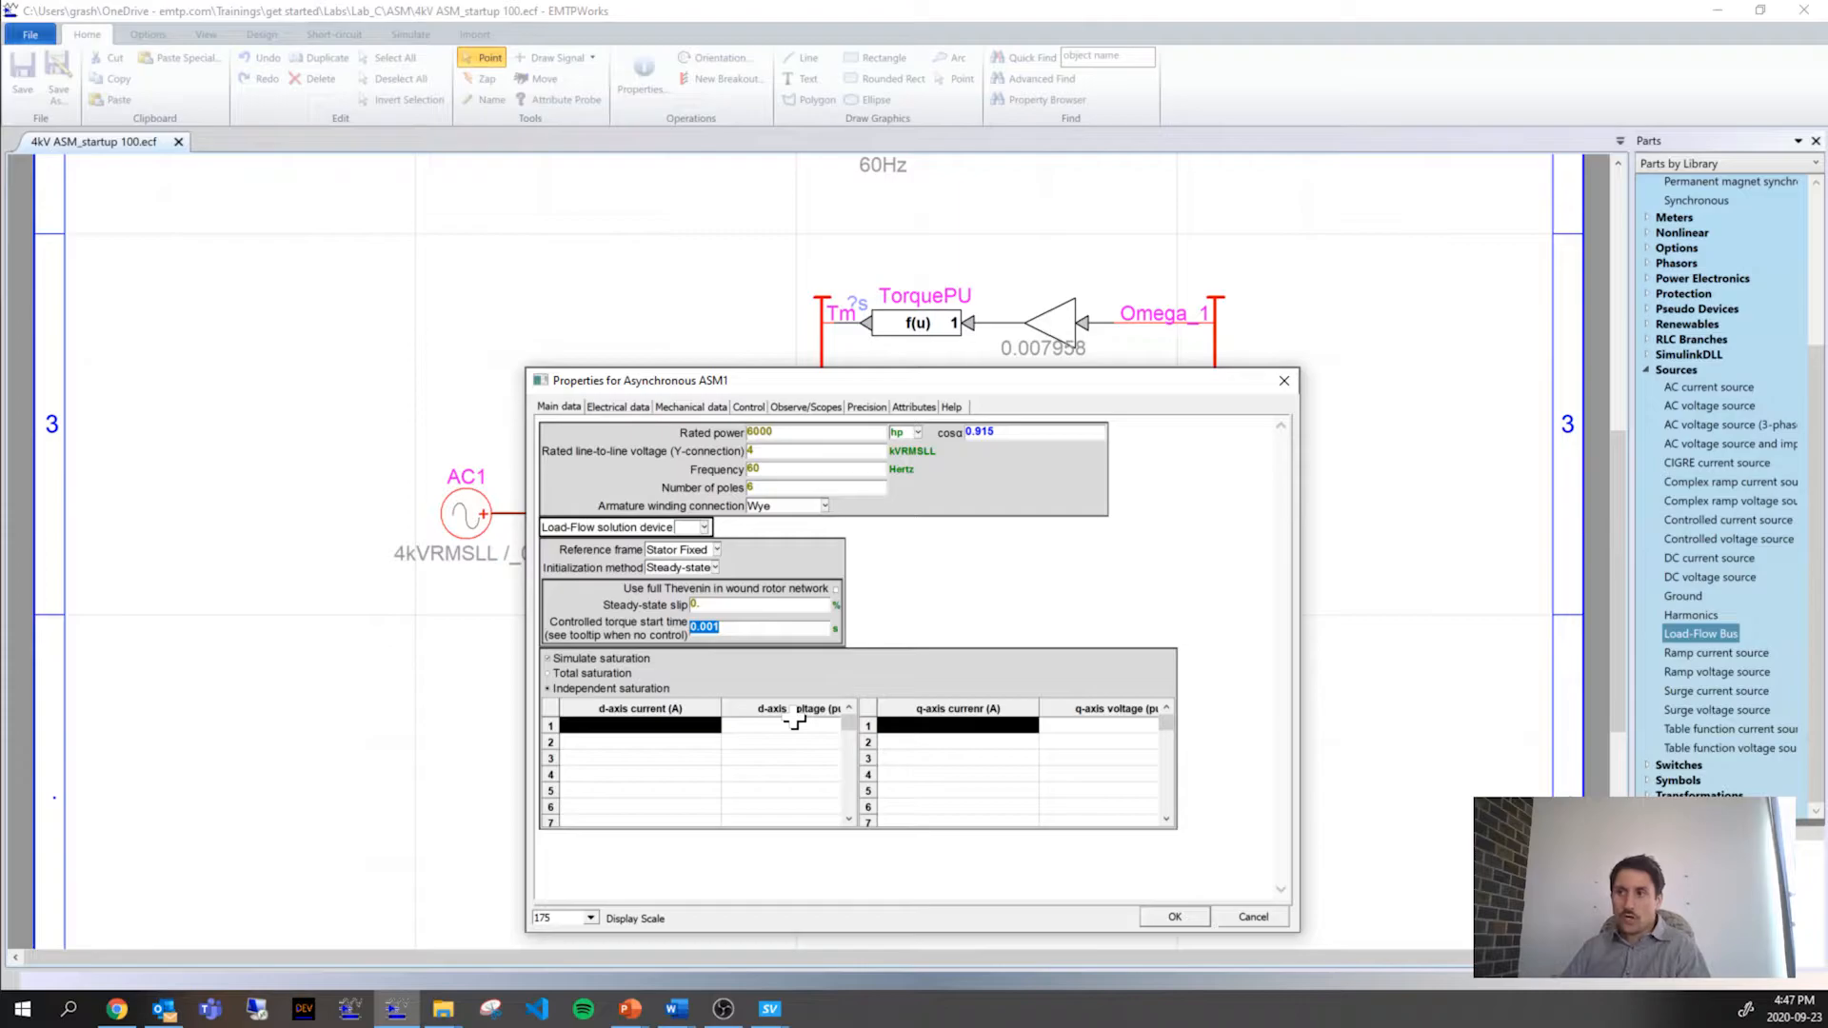
click(548, 659)
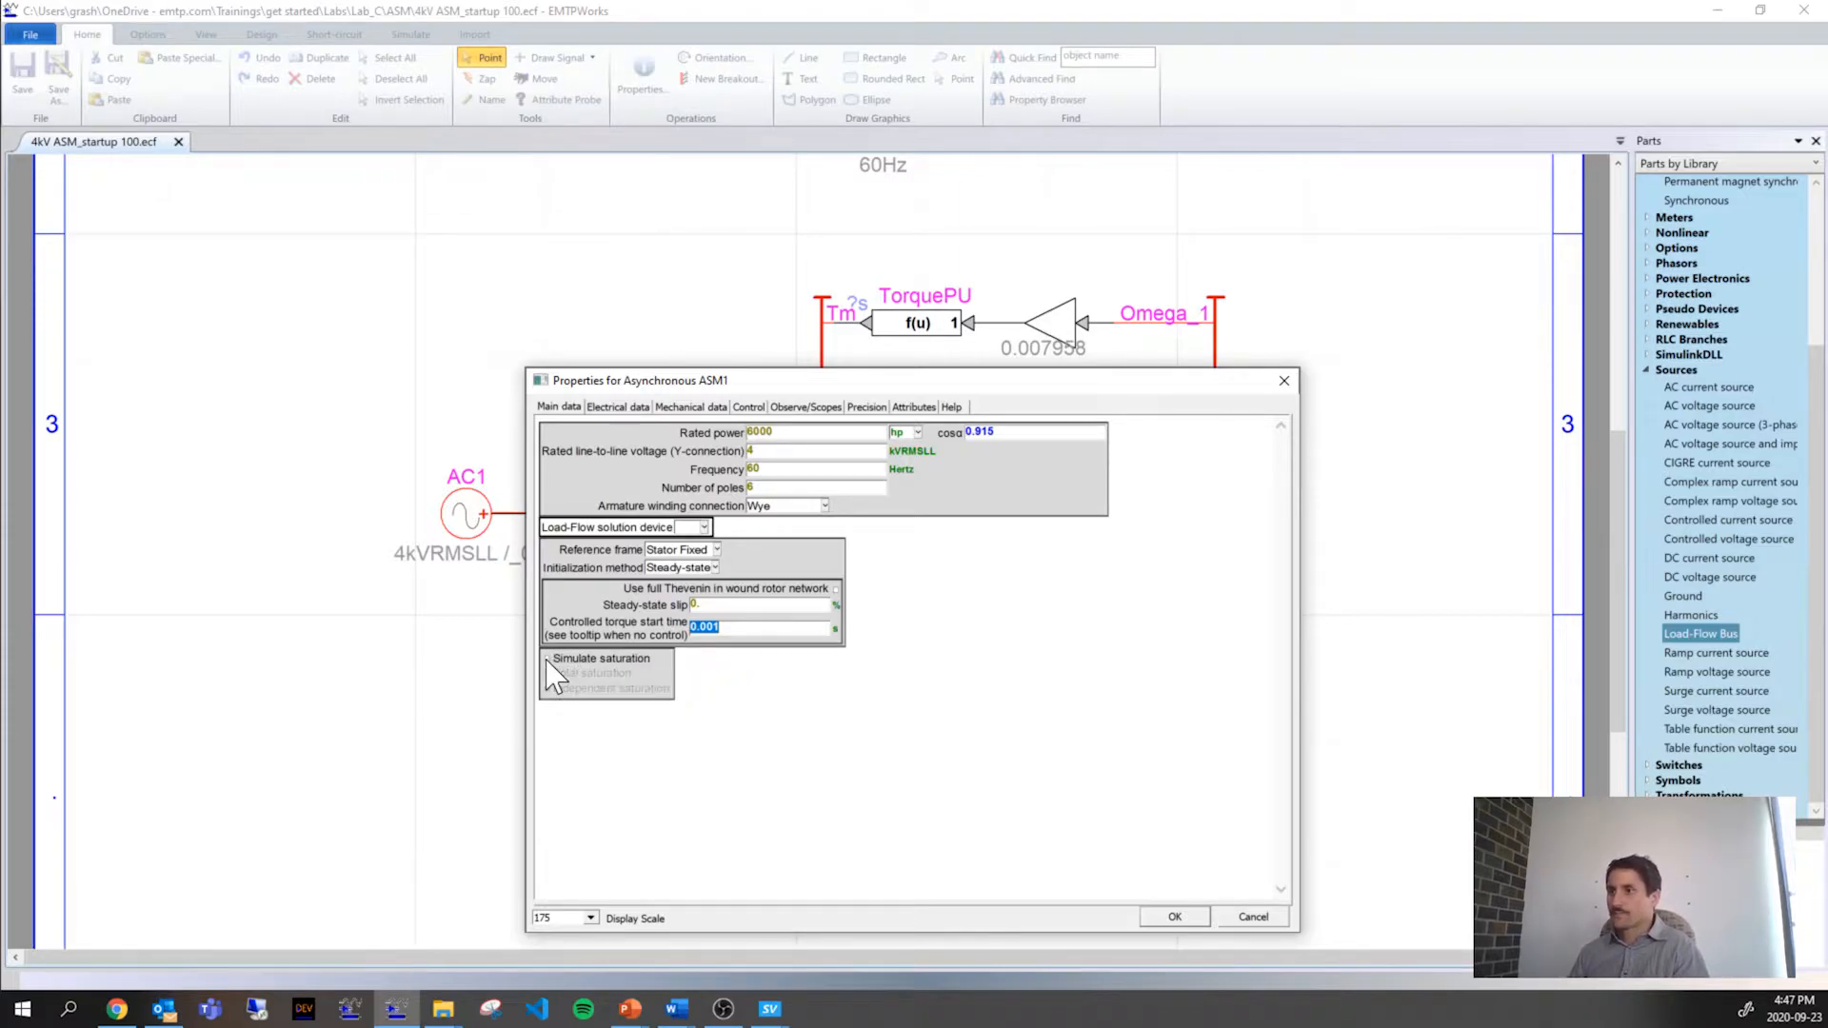
Step: Switch the electrical data type to Basic and back to Enable Nameplate input calculator
click(633, 408)
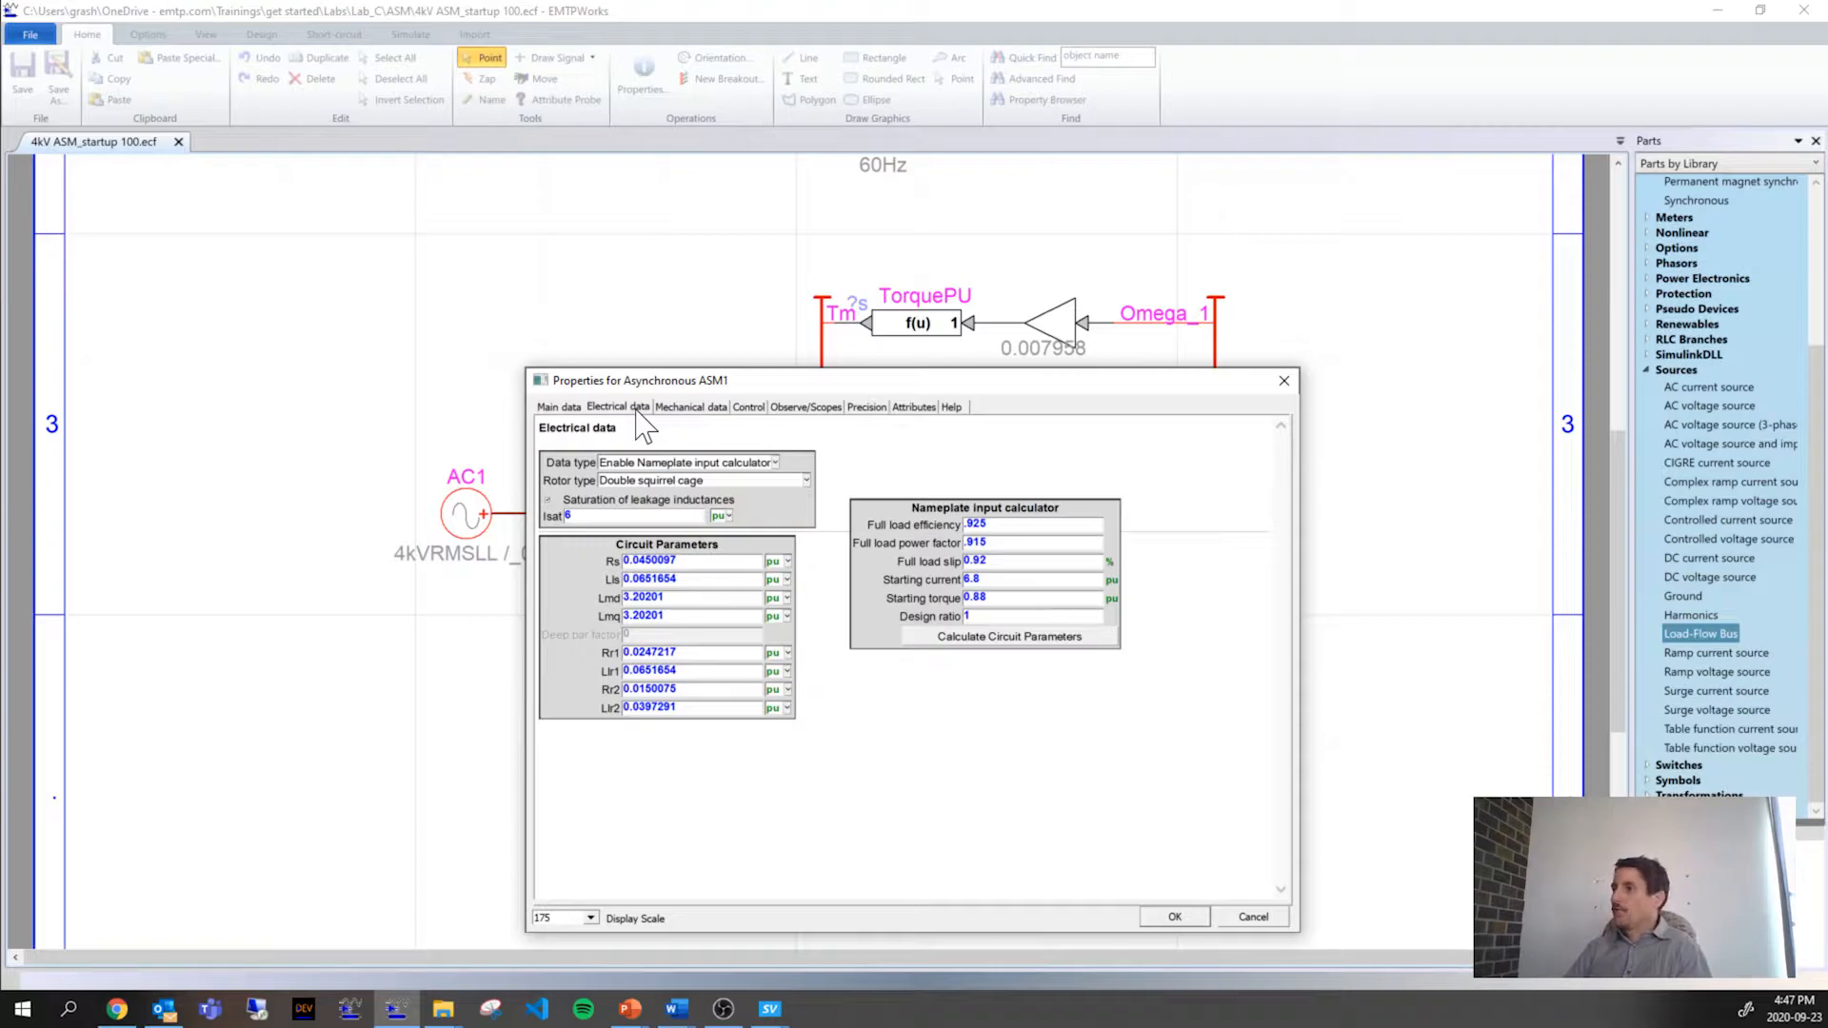
click(638, 464)
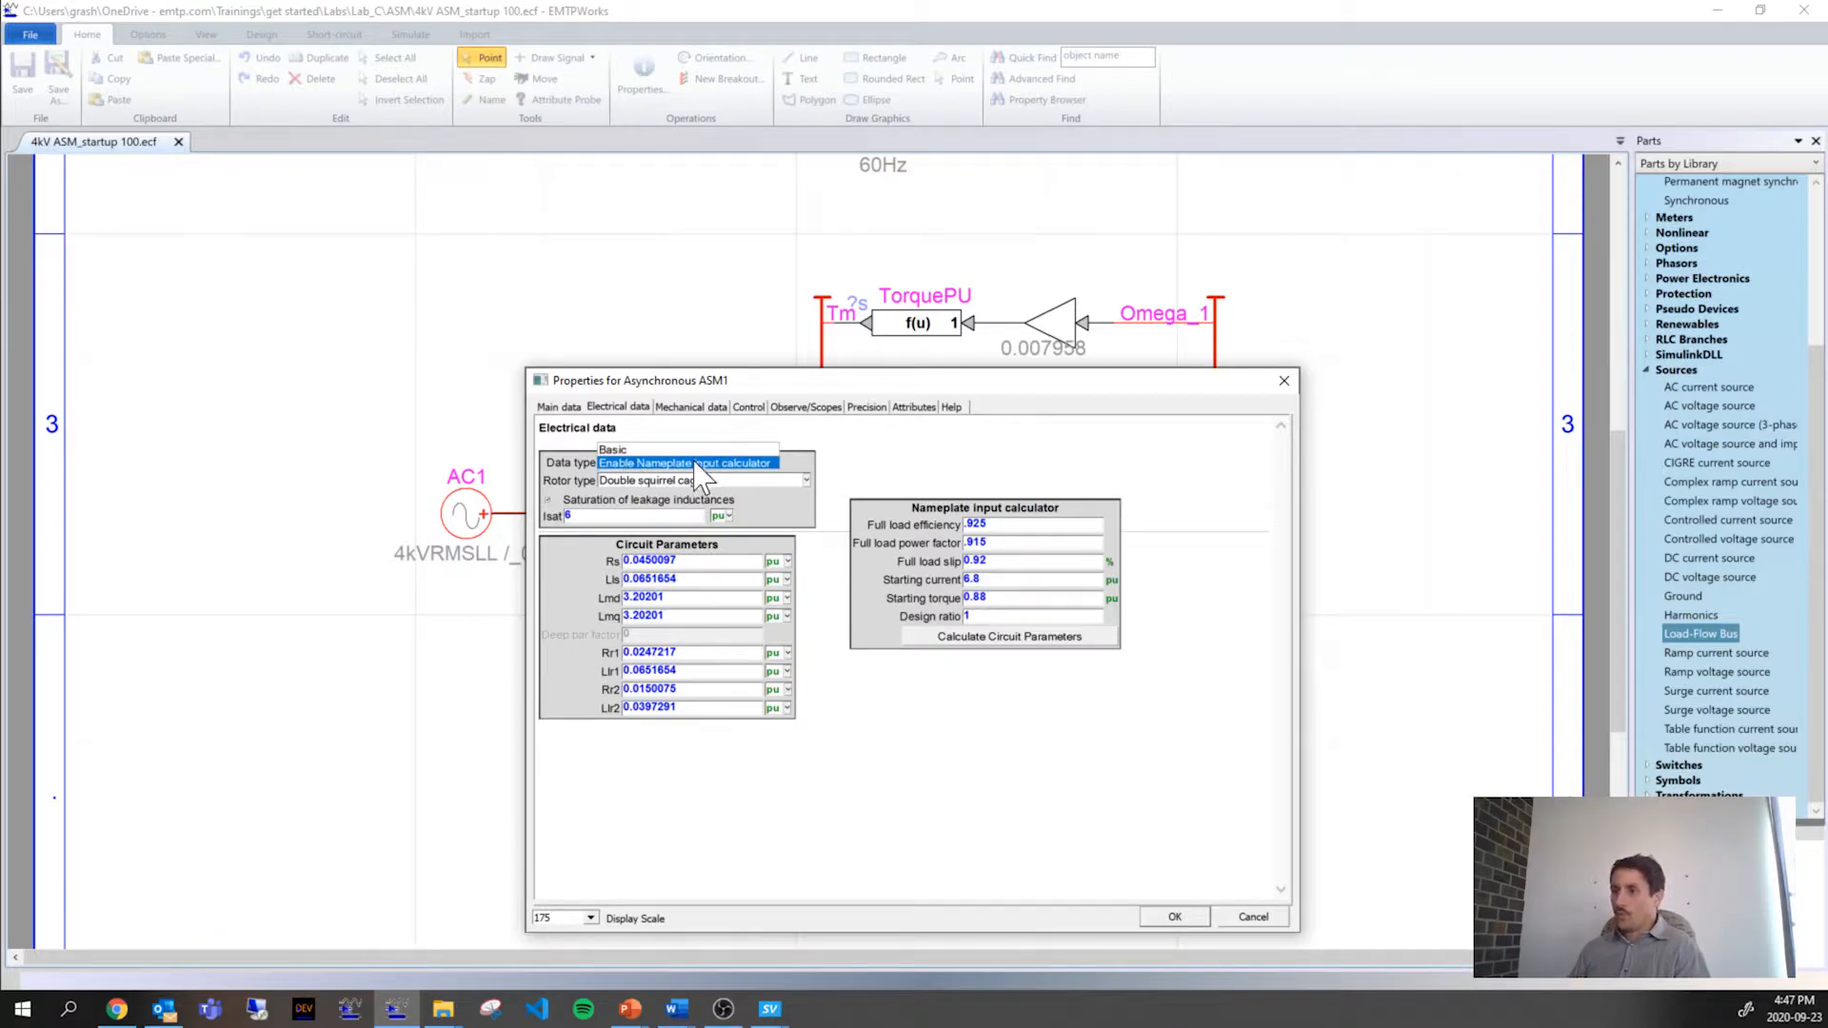
click(655, 451)
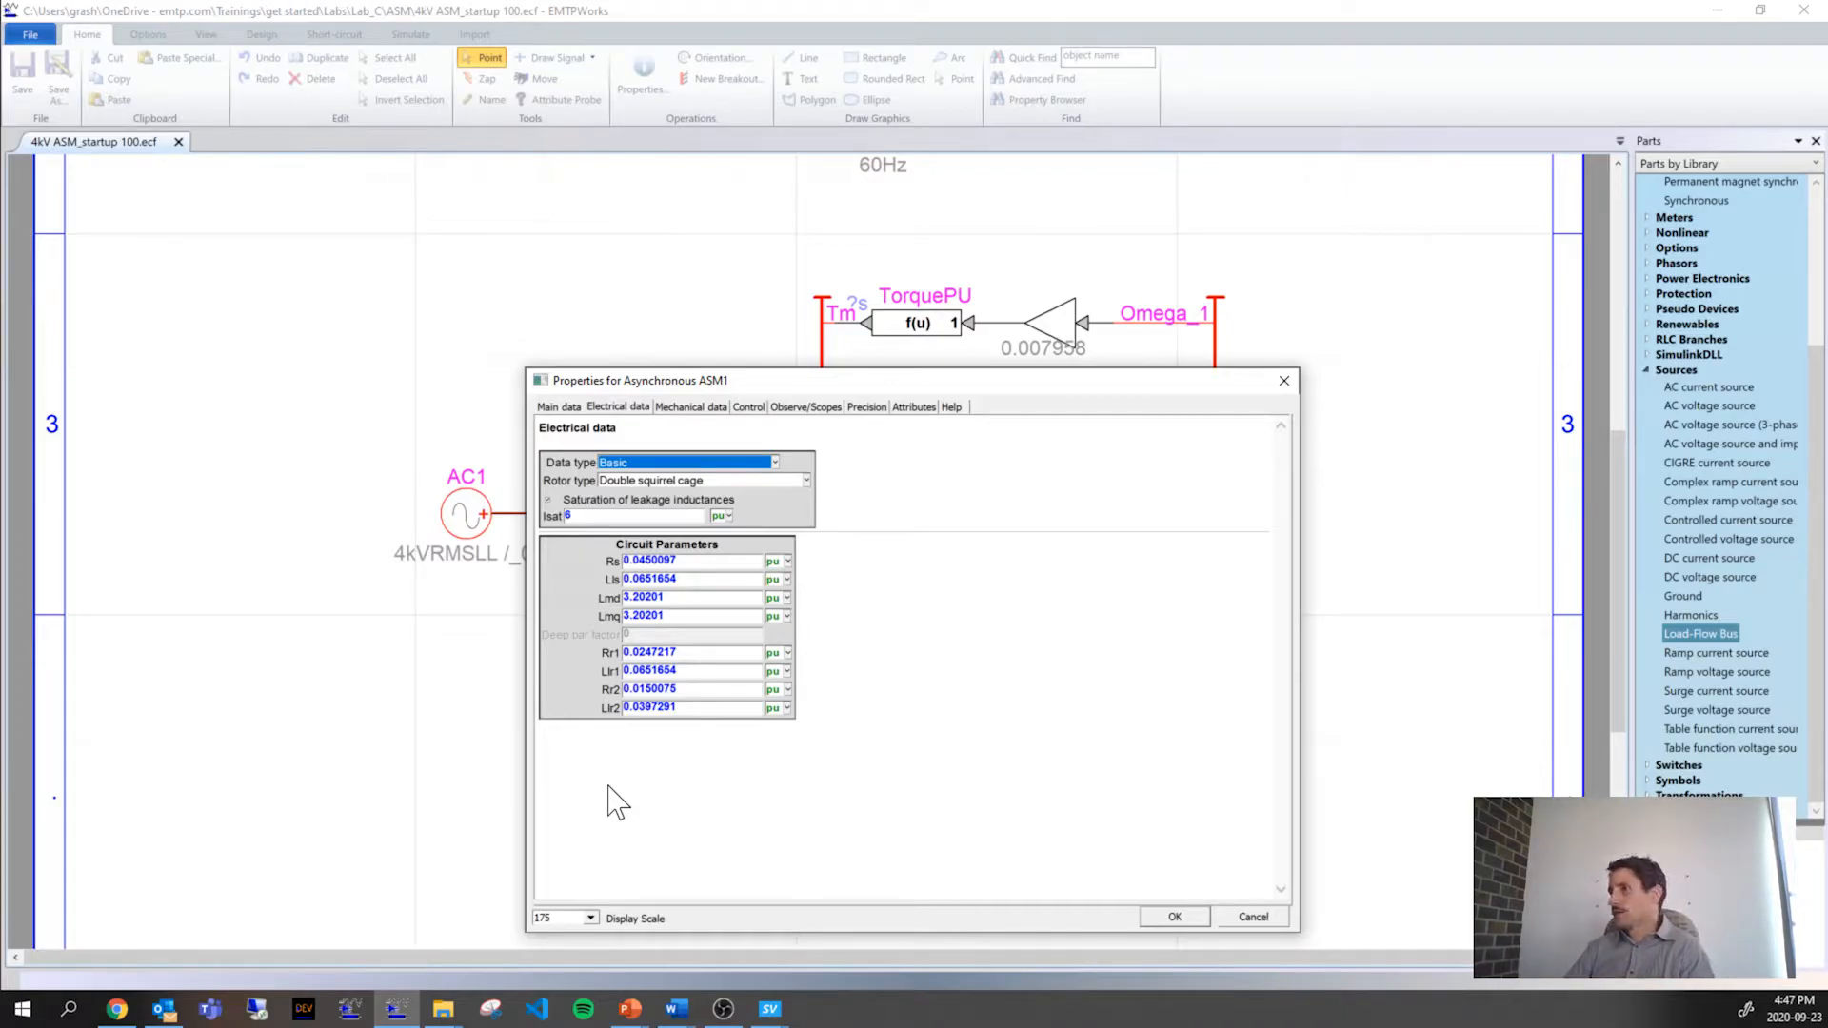
click(681, 463)
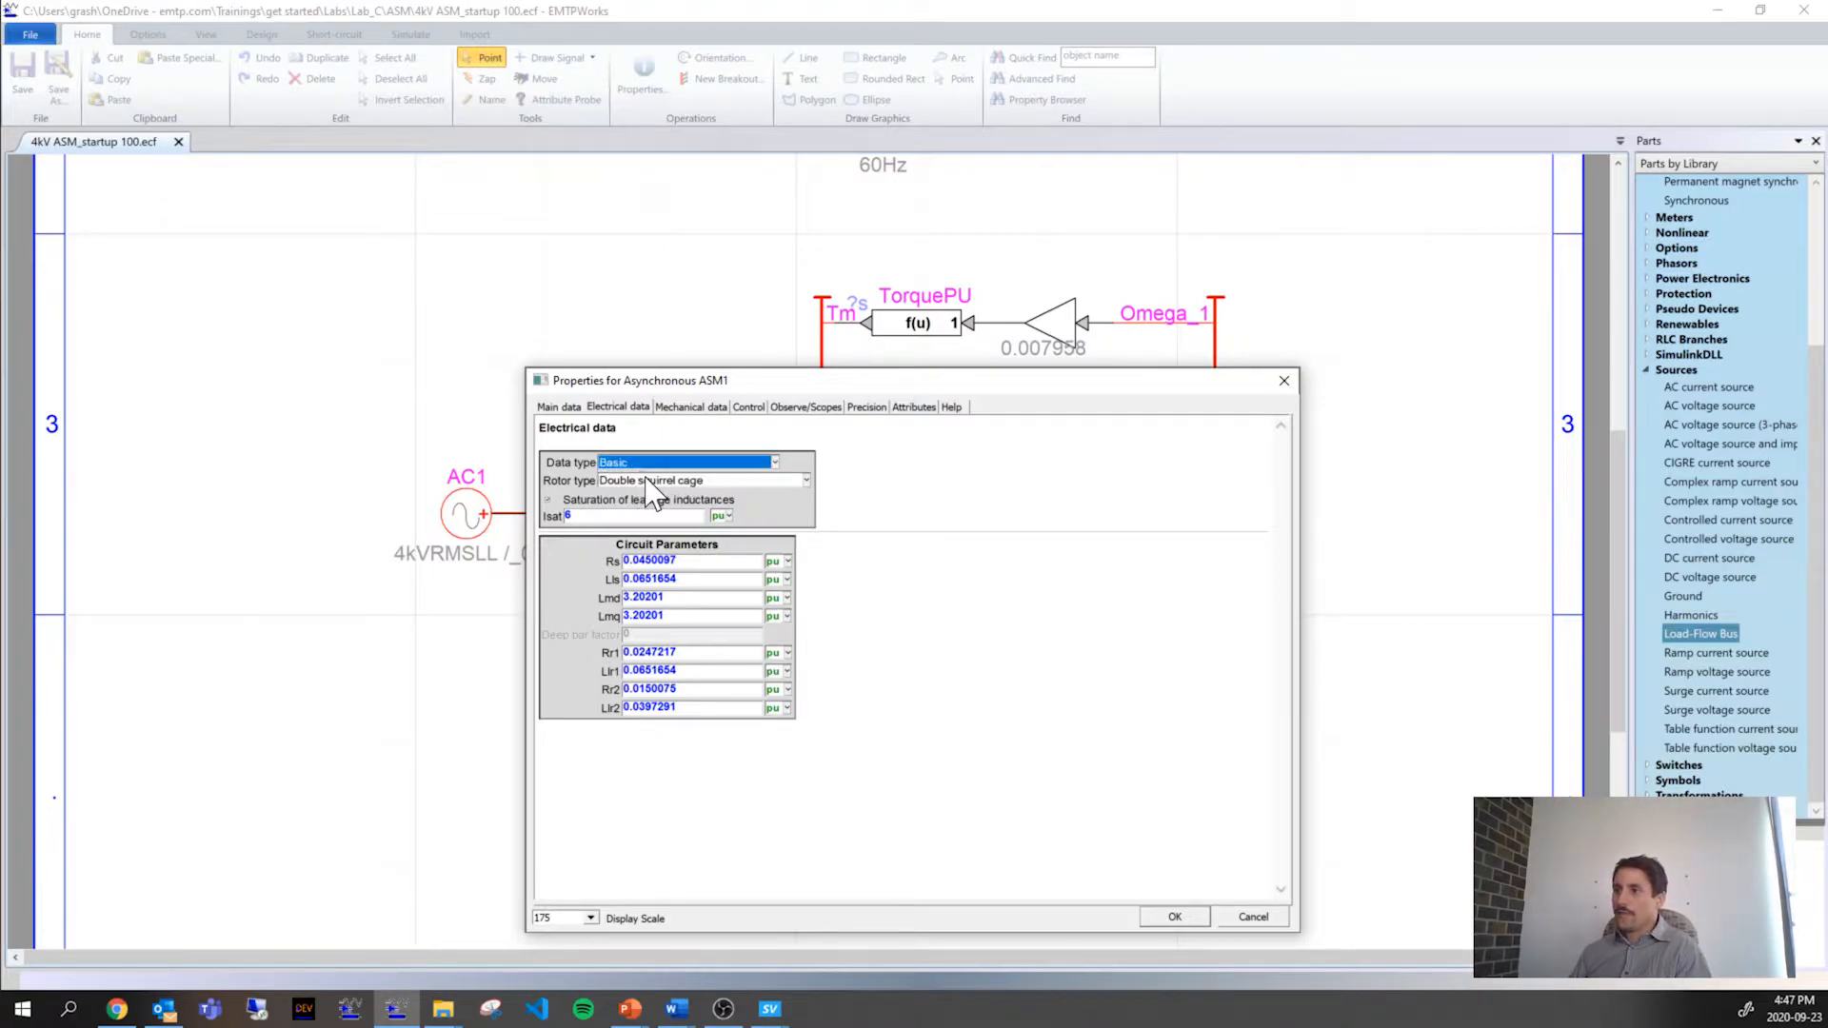
click(645, 476)
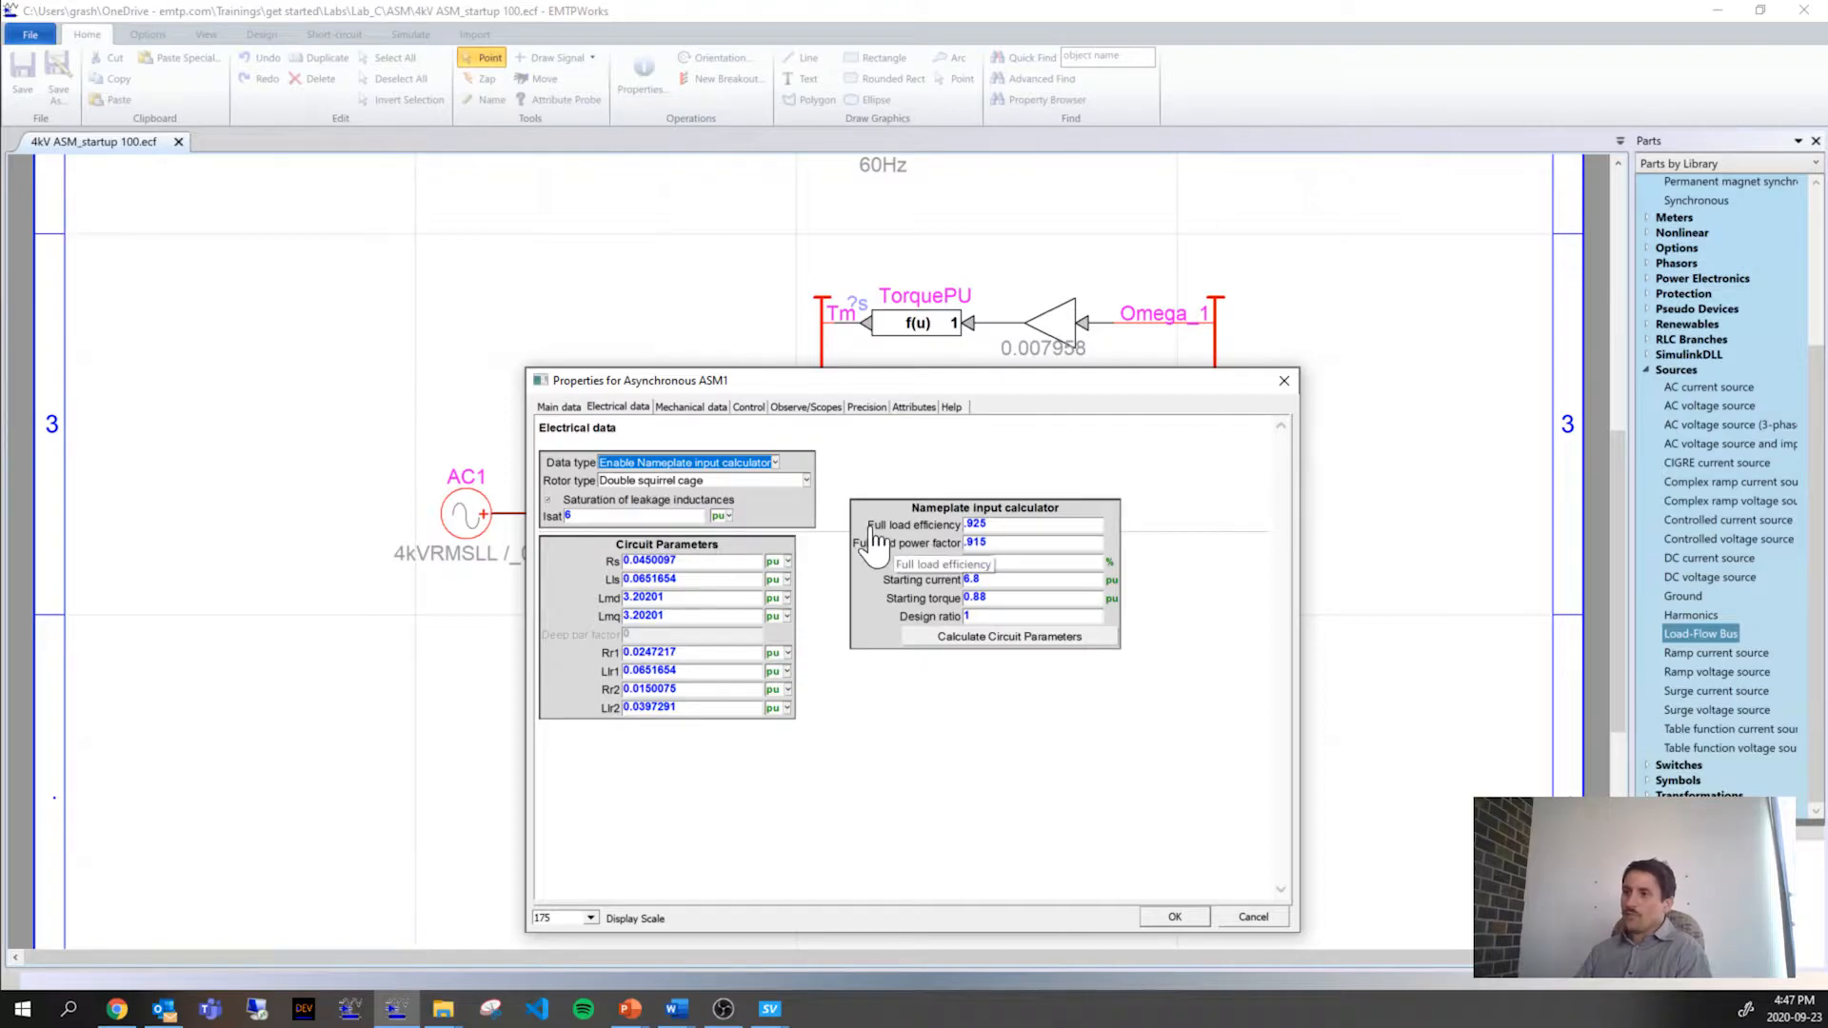
Step: Calculate the circuit parameters from the nameplate inputs and load the calculated data into the circuit parameters, overwriting a trial Rs of 1
drag(990, 524, 930, 538)
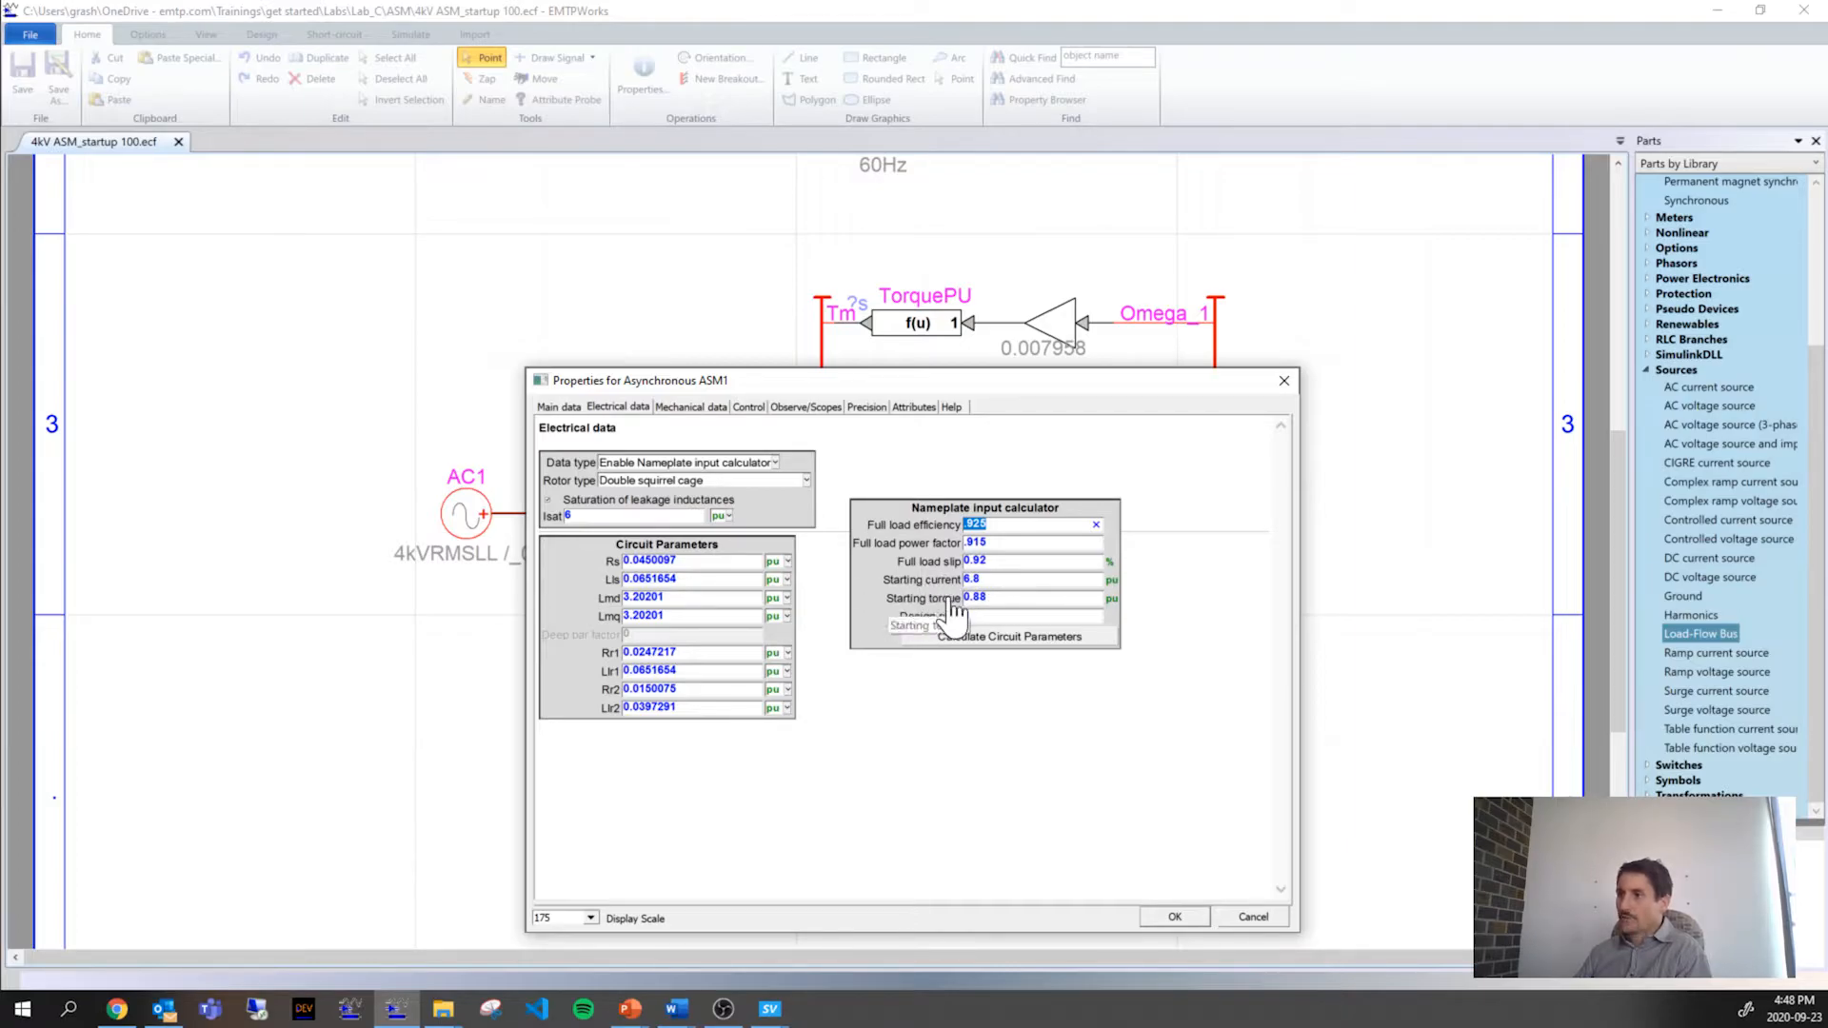
mouse_move(890, 638)
click(995, 642)
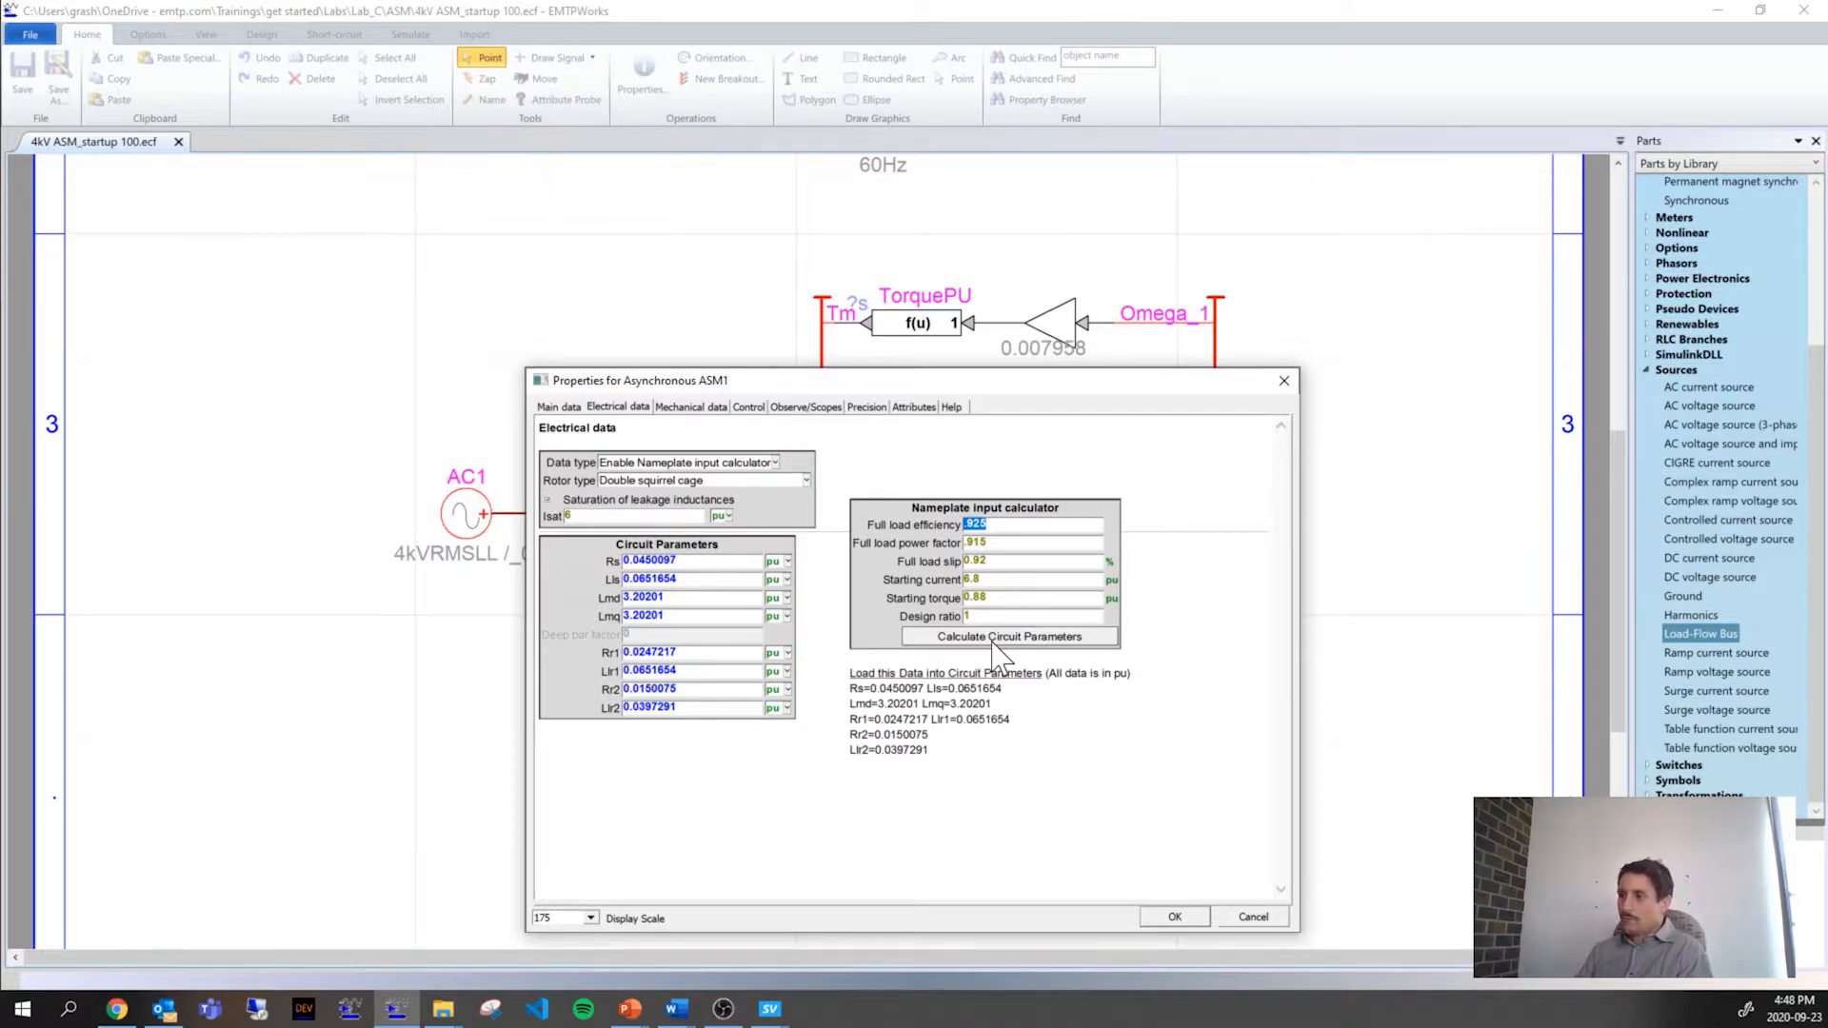
click(909, 695)
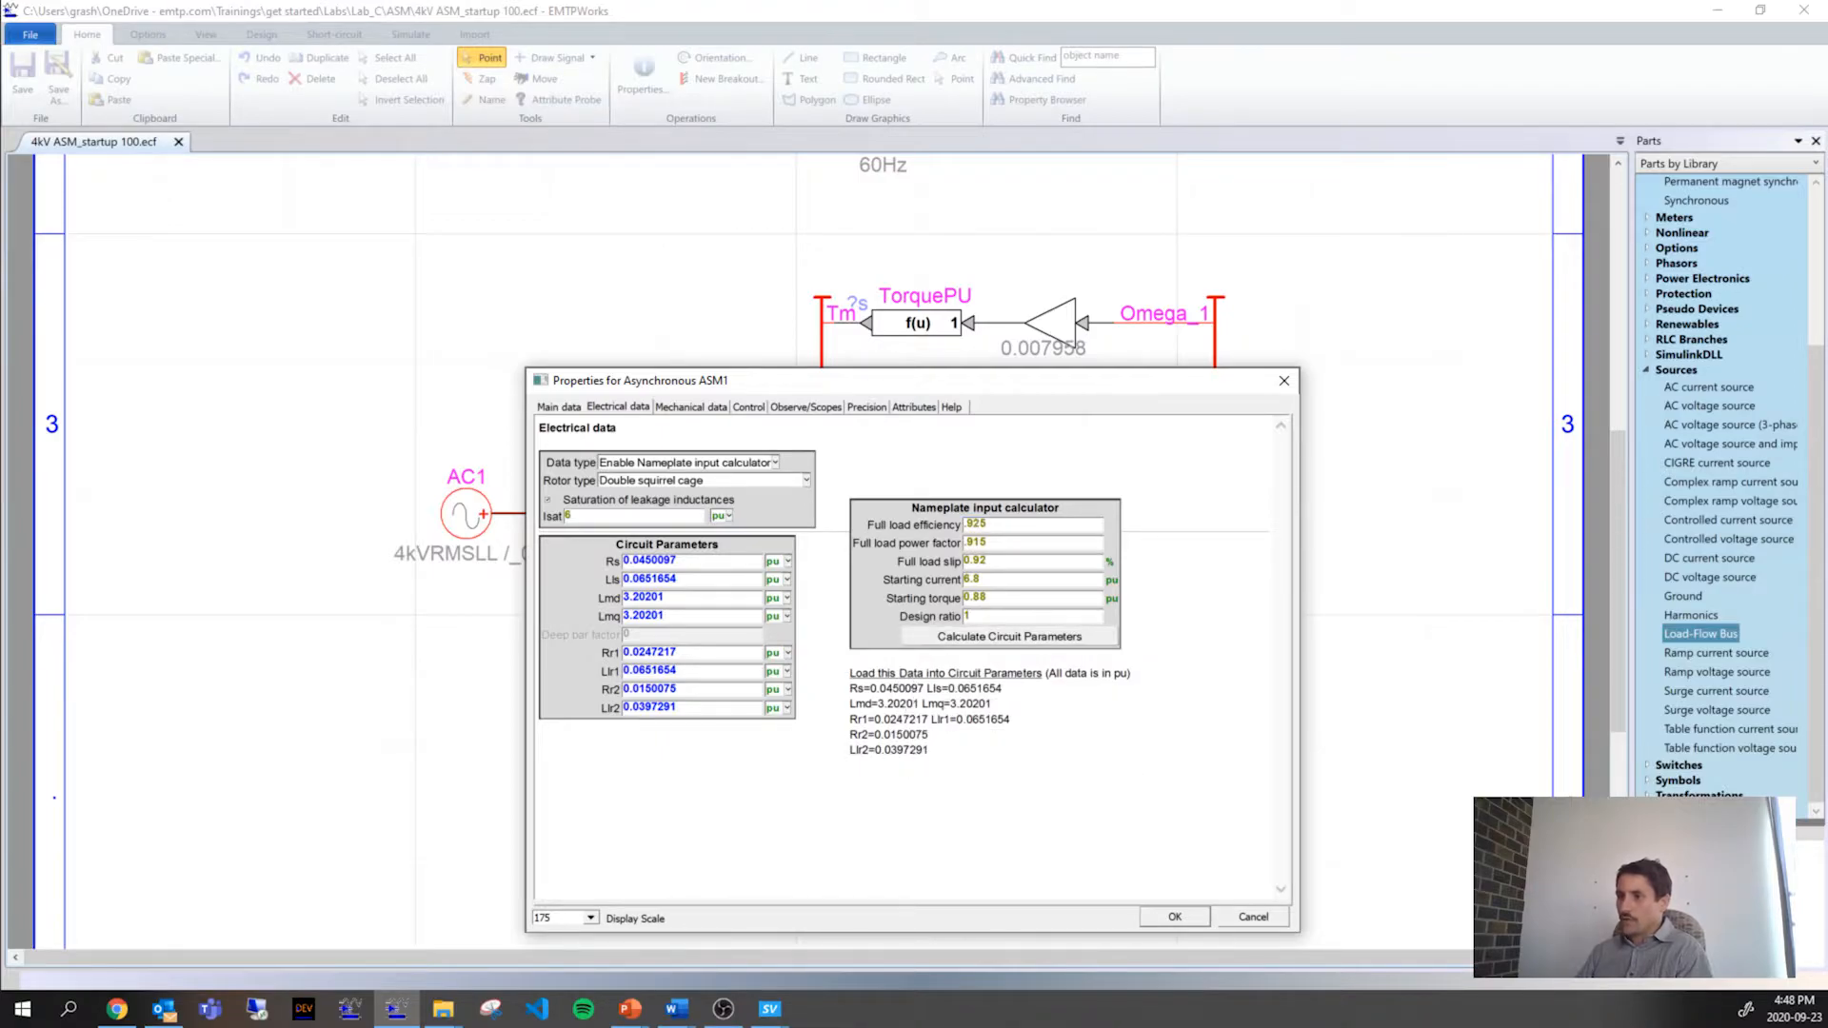
drag(674, 561, 603, 572)
text(1)
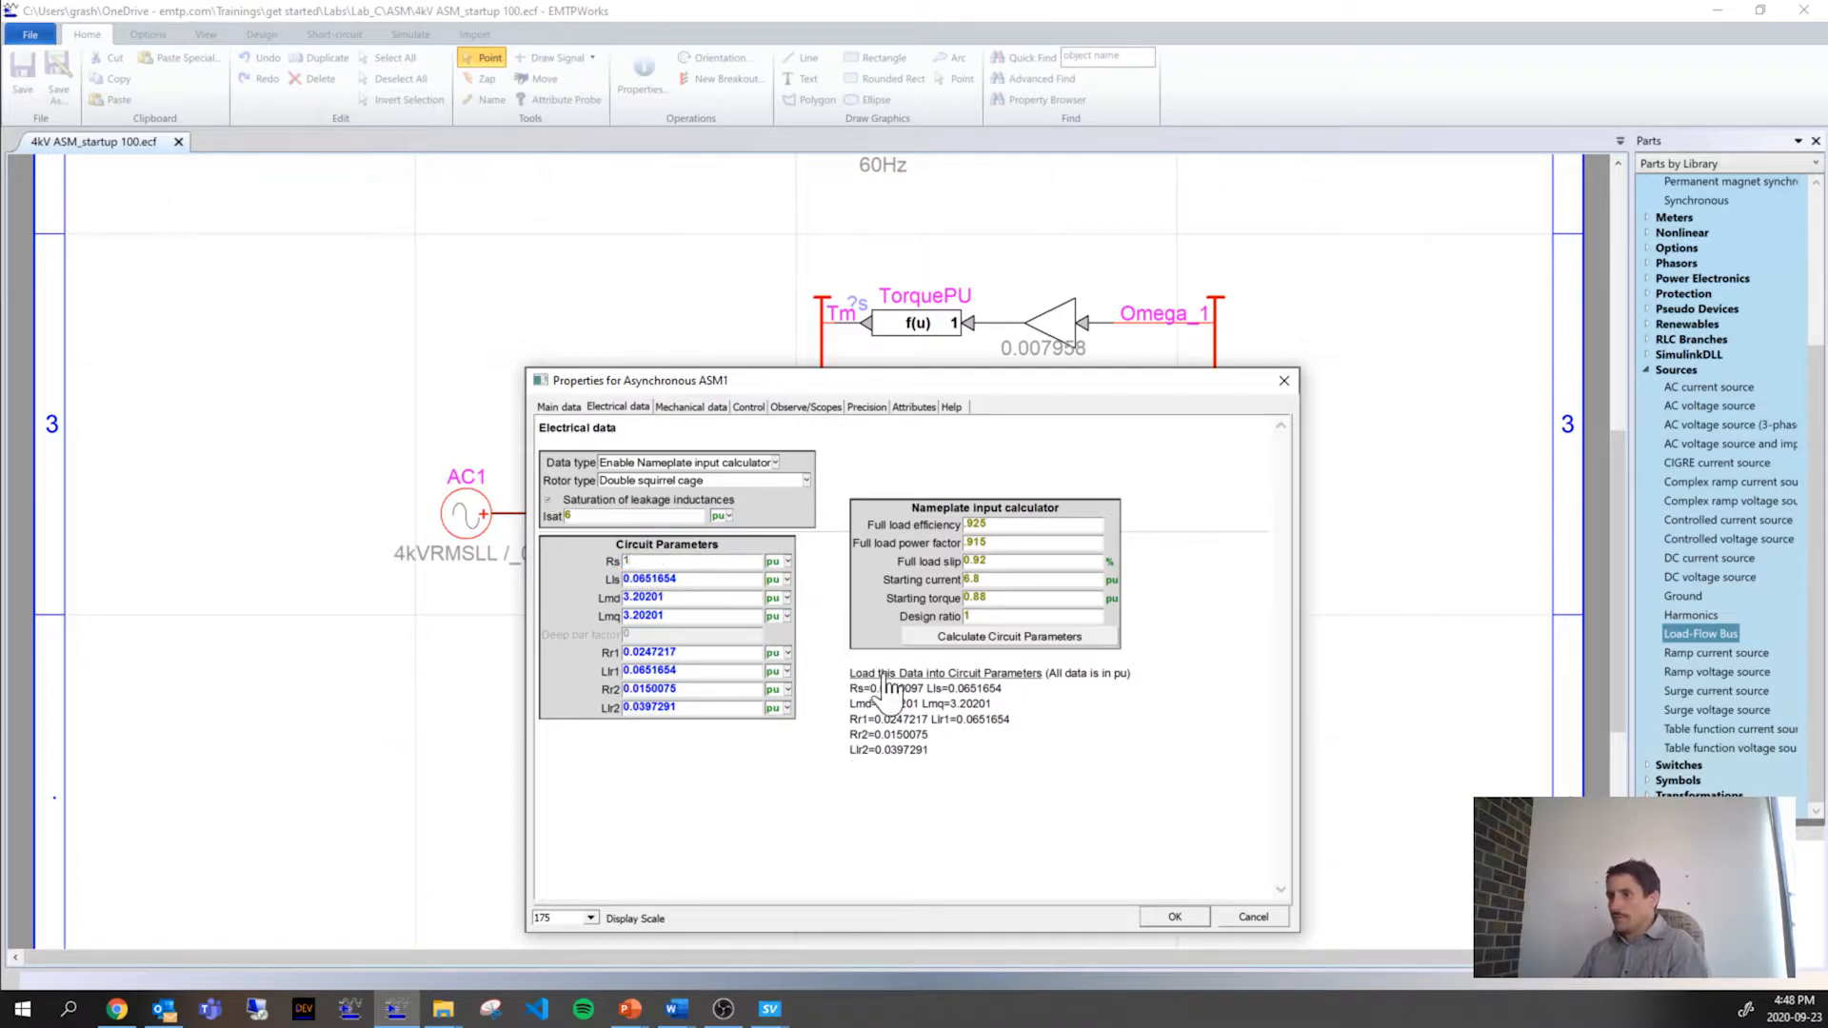
click(880, 673)
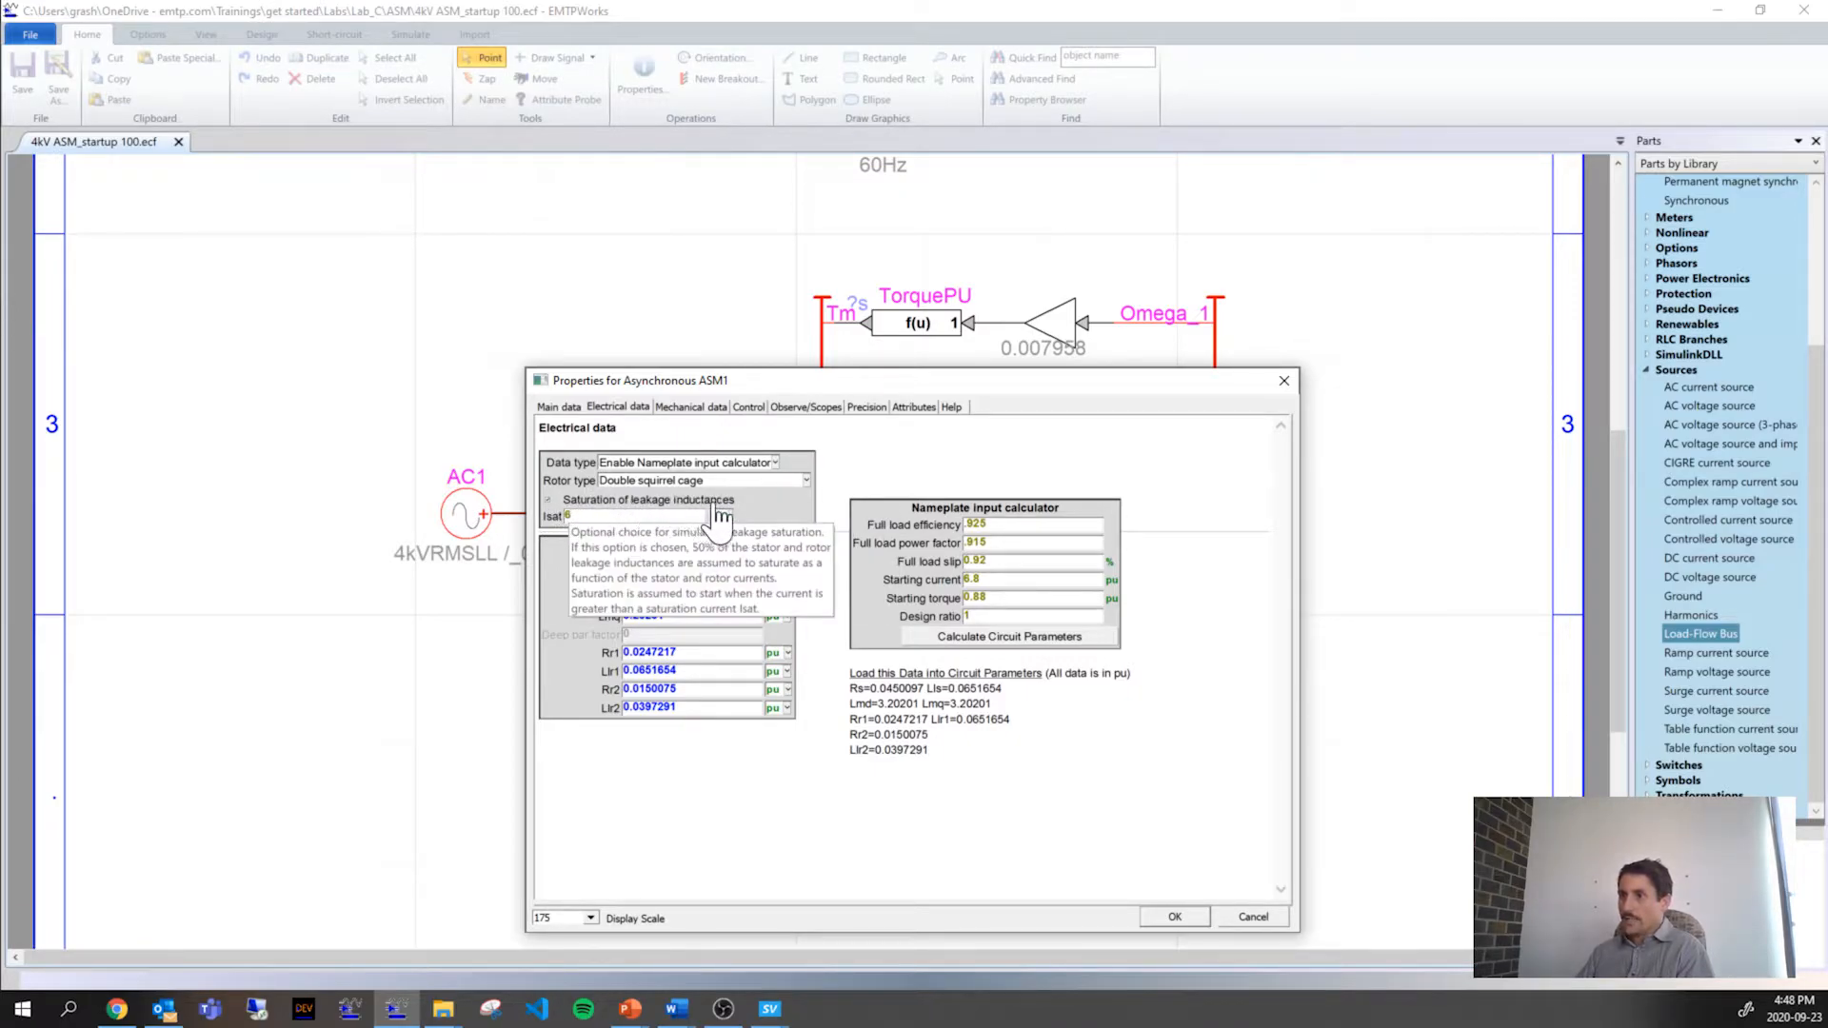
Step: Set the saturation current Isat for the leakage inductances to 6 pu
click(571, 516)
text(6)
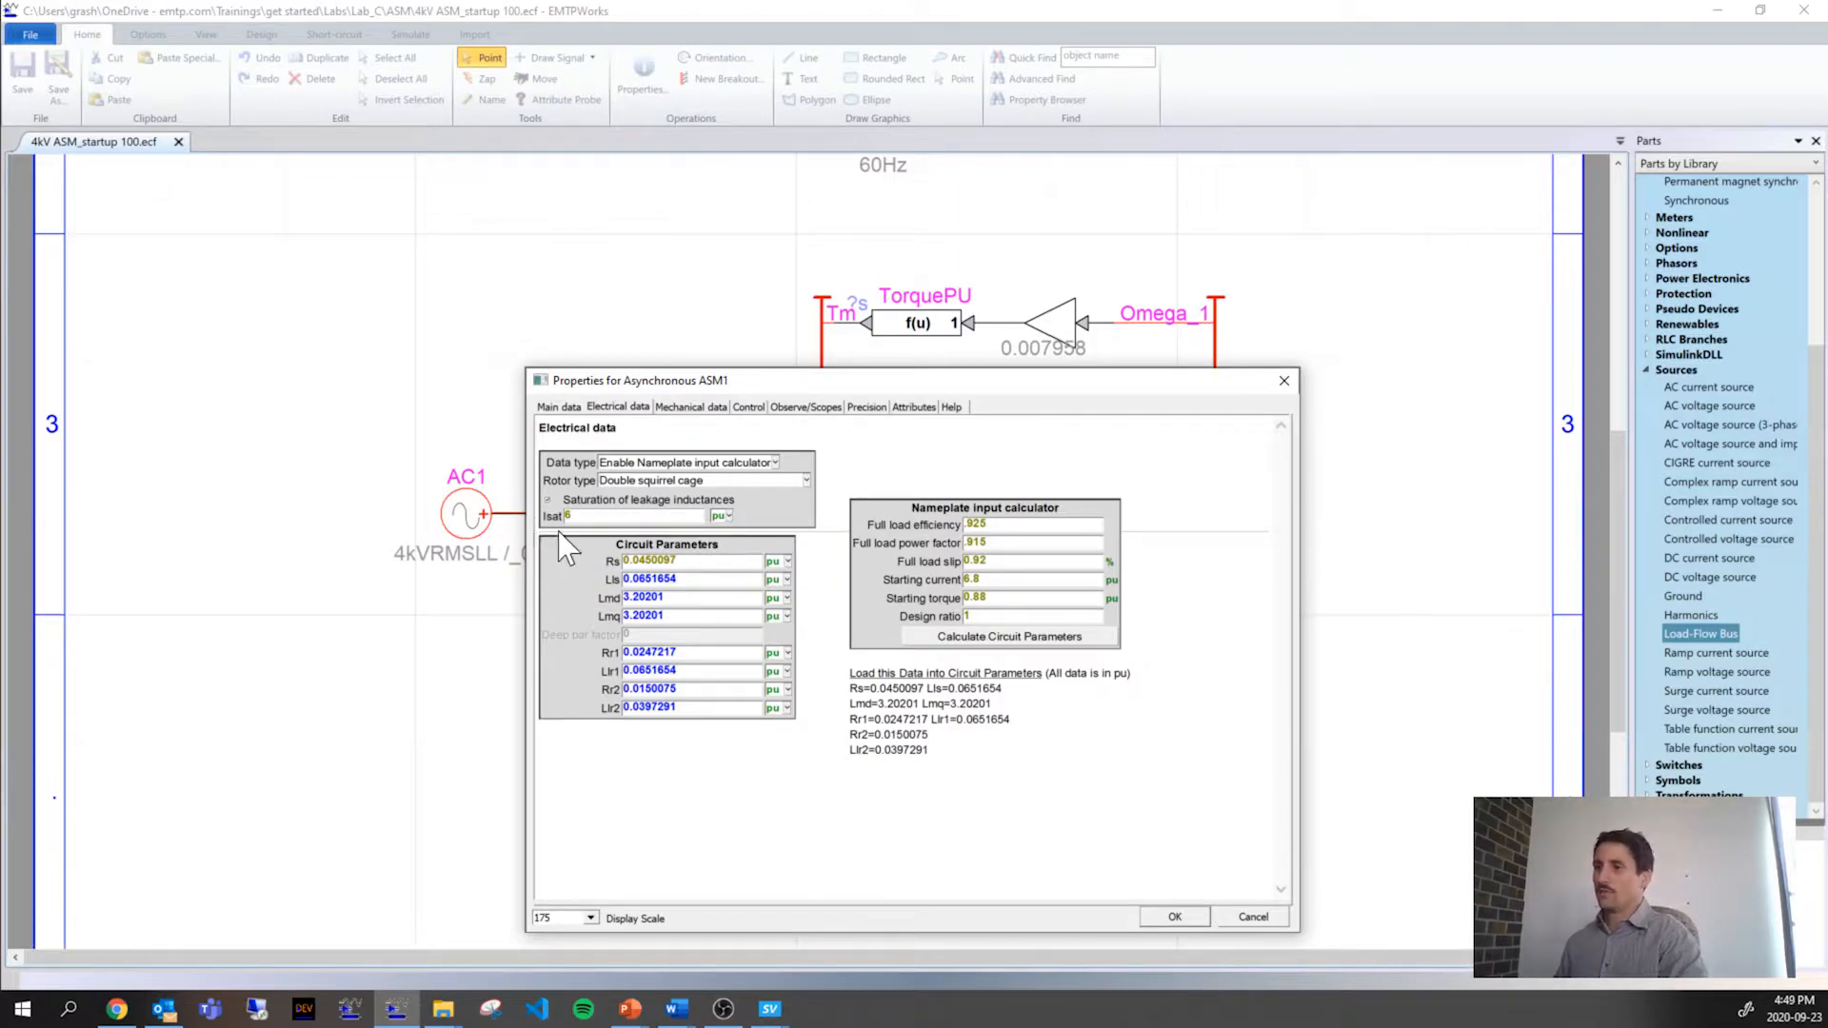
Step: Examine the motor's mechanical data, including the number of masses, inertia, damping and the inertia constant H option
click(704, 408)
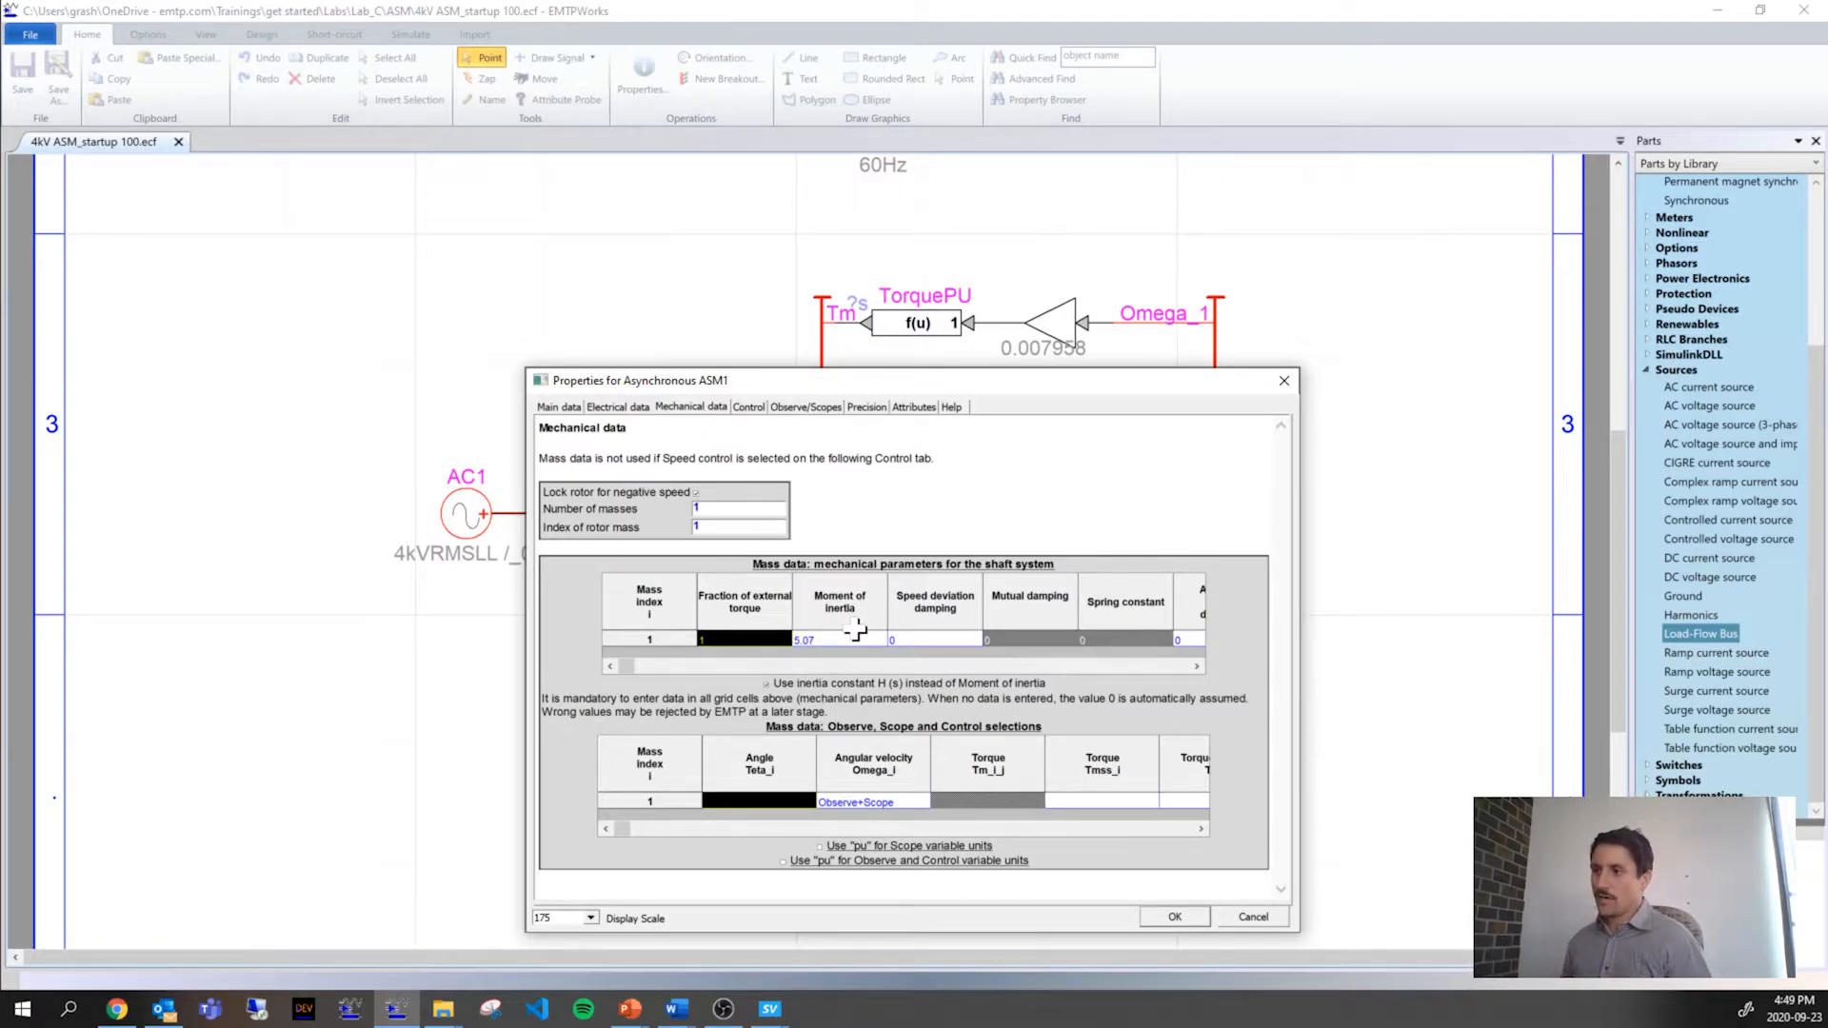
click(767, 686)
scroll(886, 766, up, 1)
scroll(886, 765, up, 1)
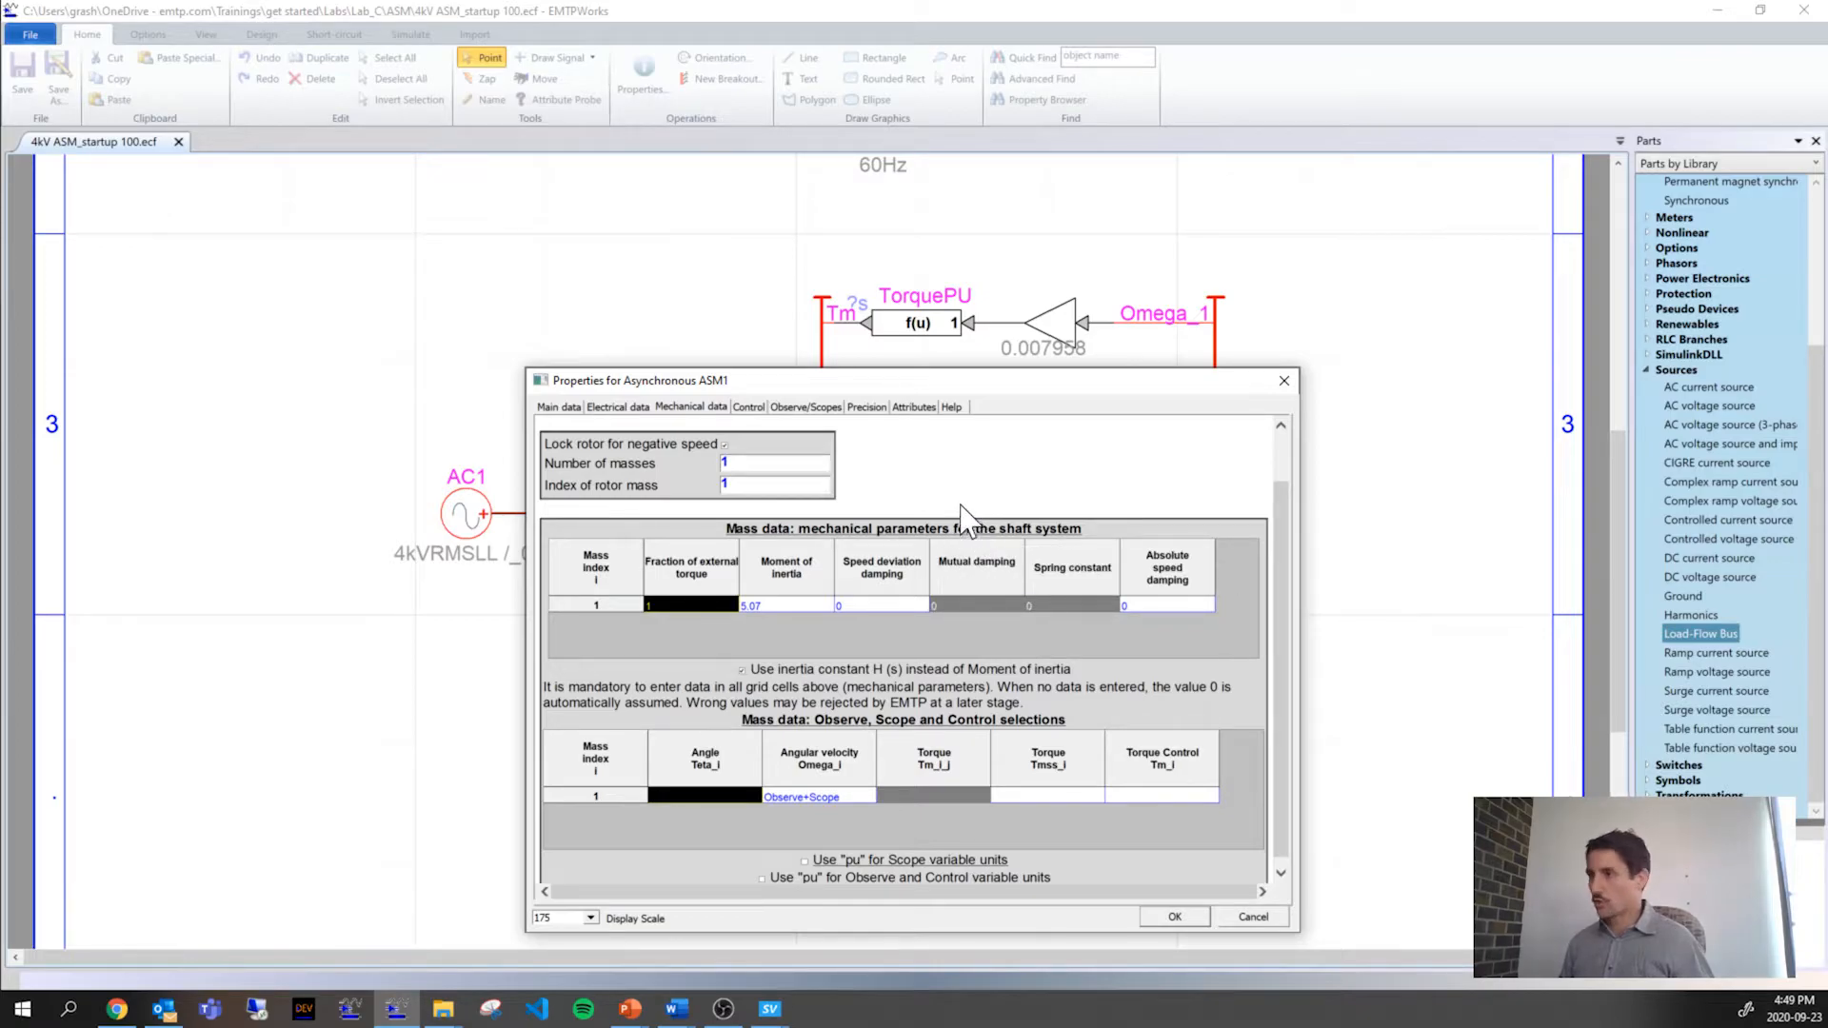
scroll(954, 502, up, 3)
scroll(954, 507, down, 3)
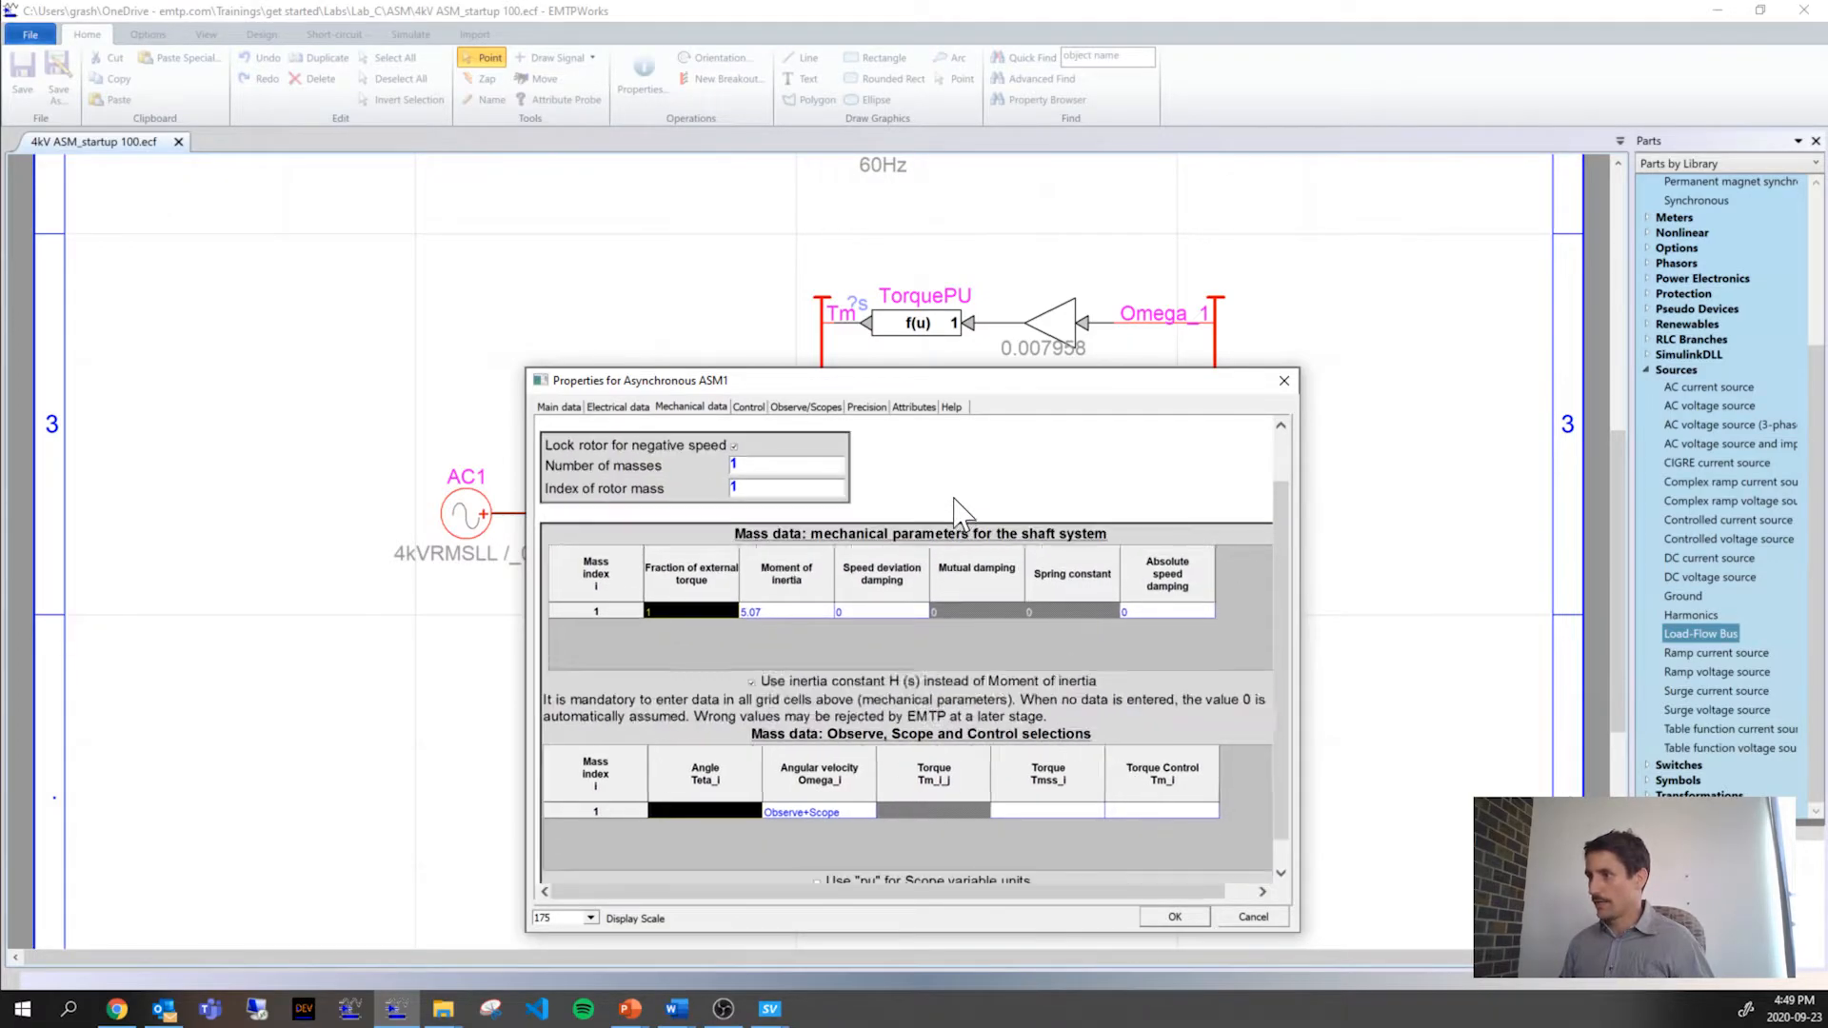
scroll(954, 507, up, 2)
scroll(961, 522, down, 3)
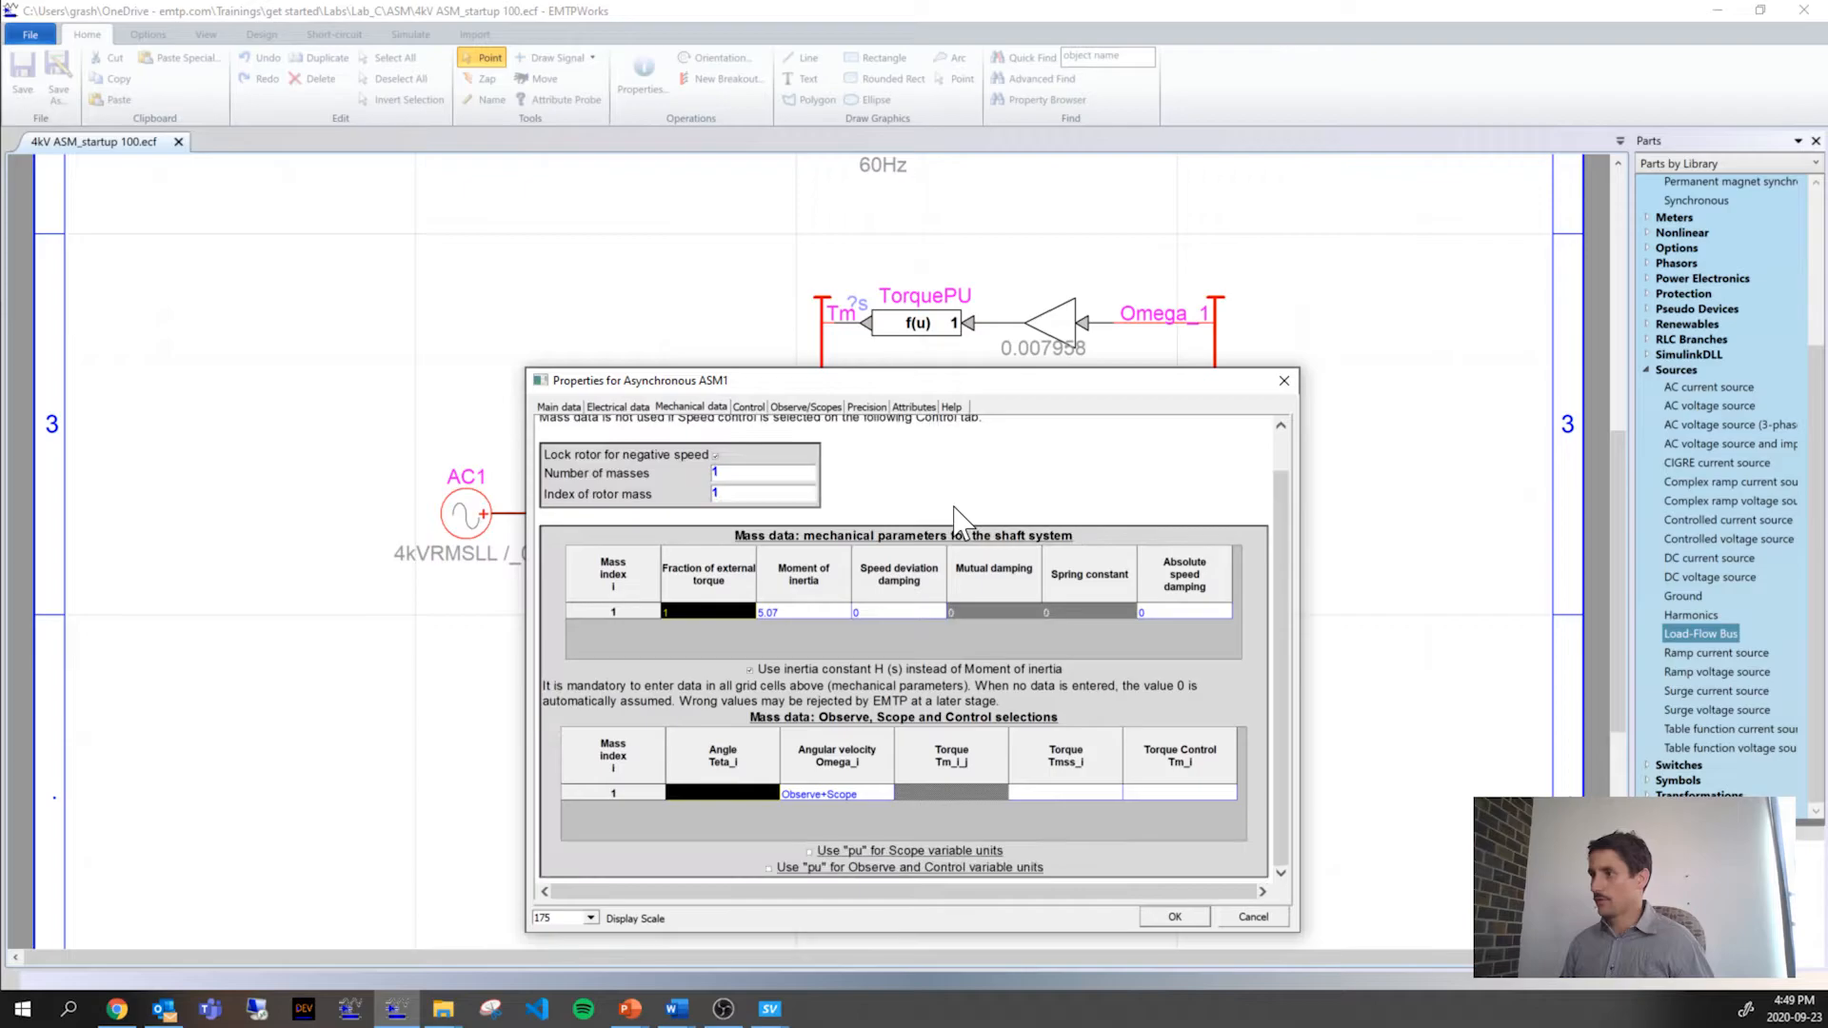
scroll(961, 521, down, 1)
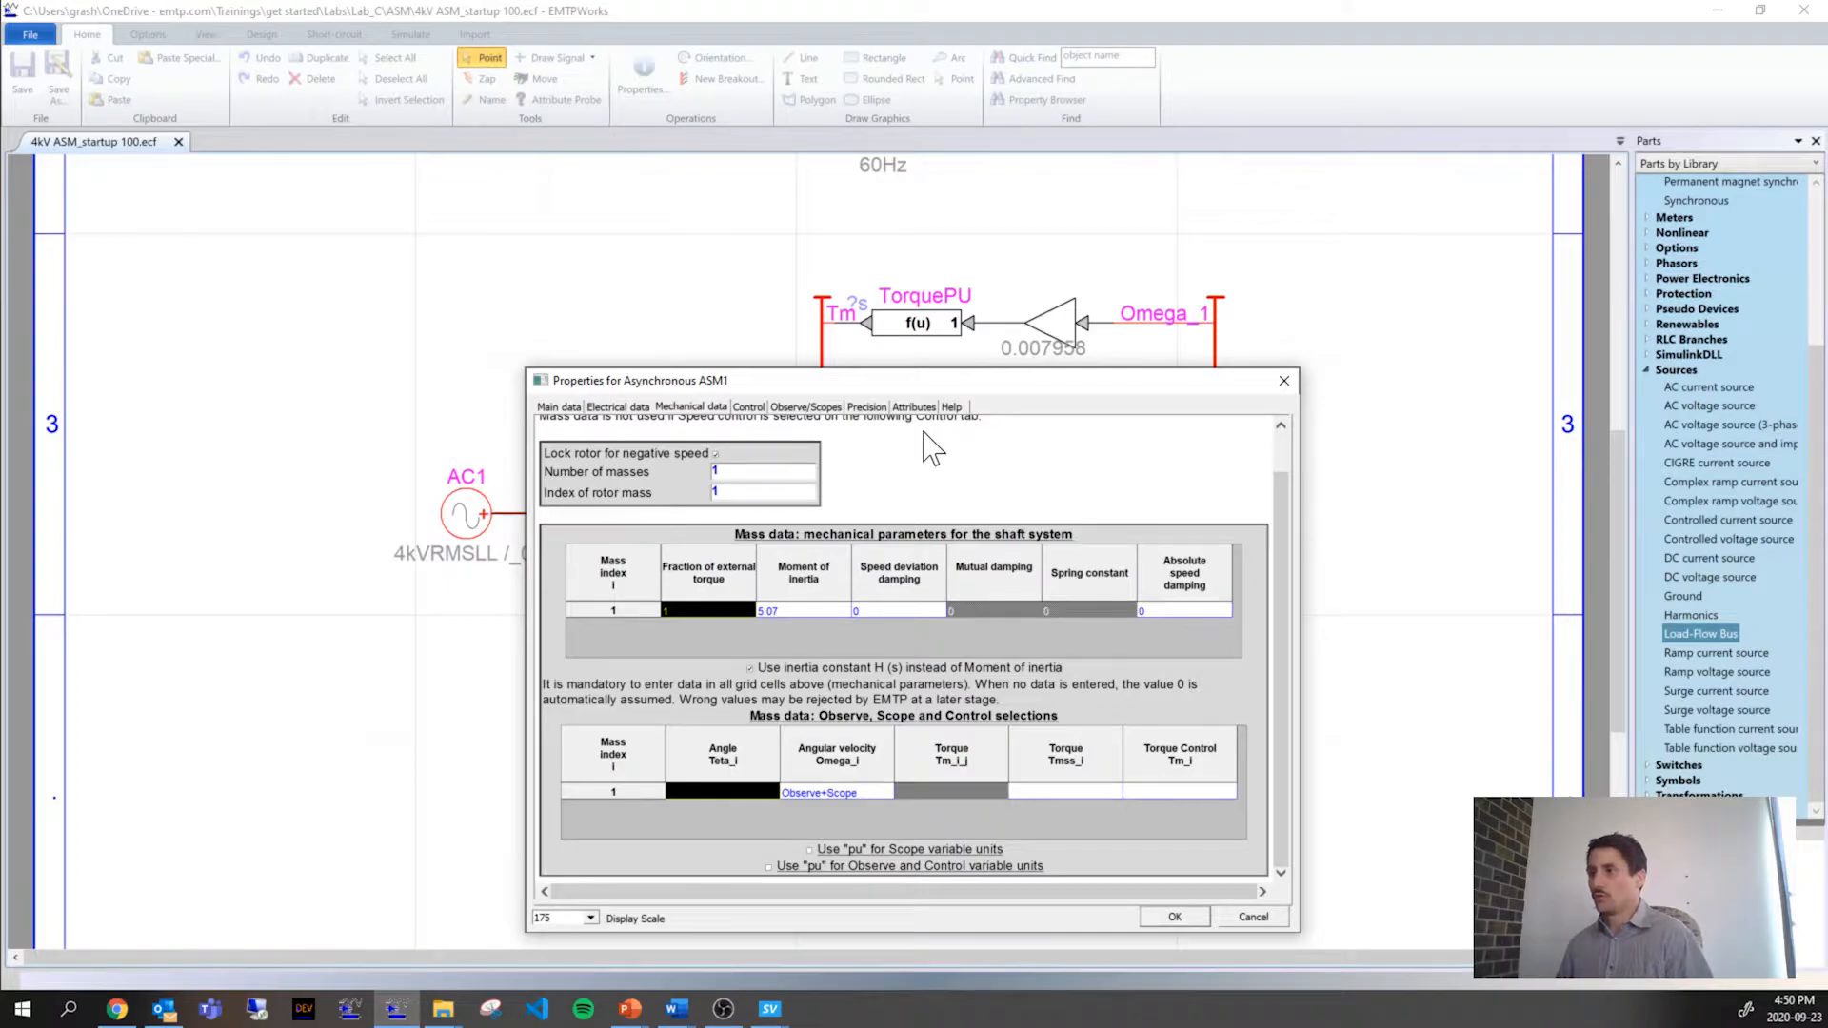
Step: Examine the motor's mass data selections for observe, scope and control, including the angular velocity Omega_i set to Observe+Scope
drag(905, 384, 610, 207)
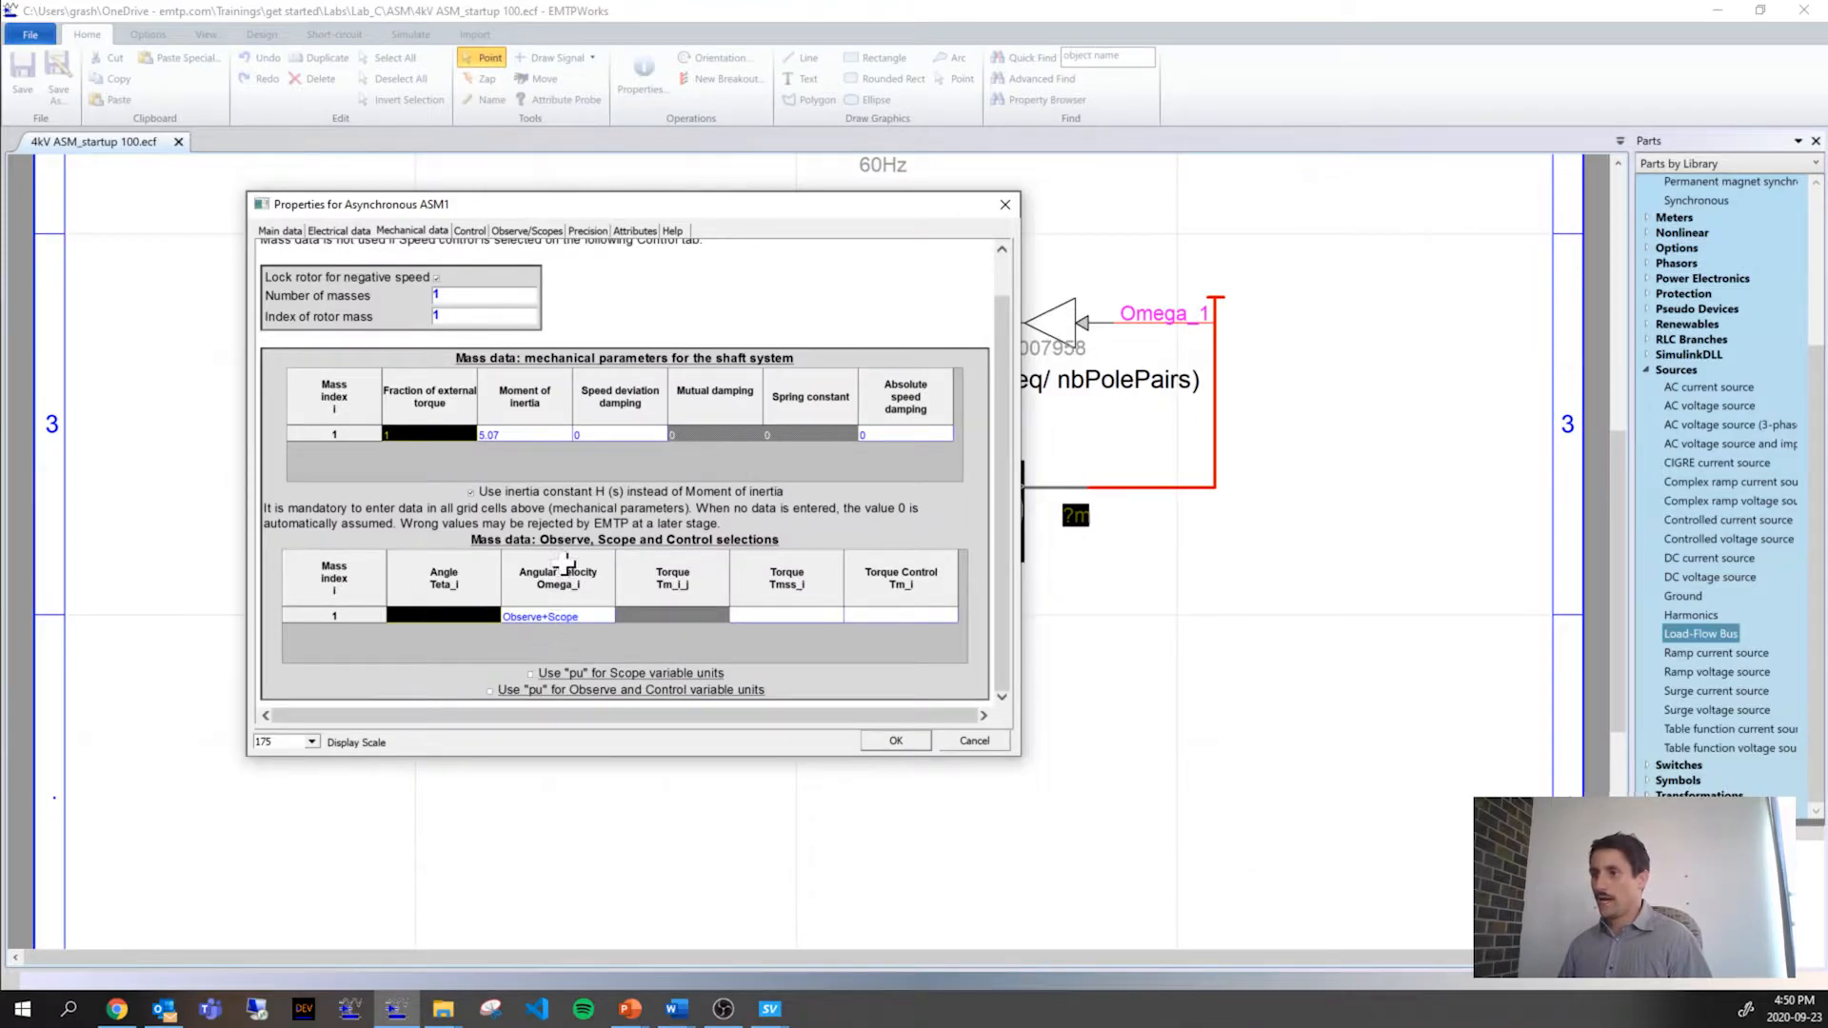
click(568, 616)
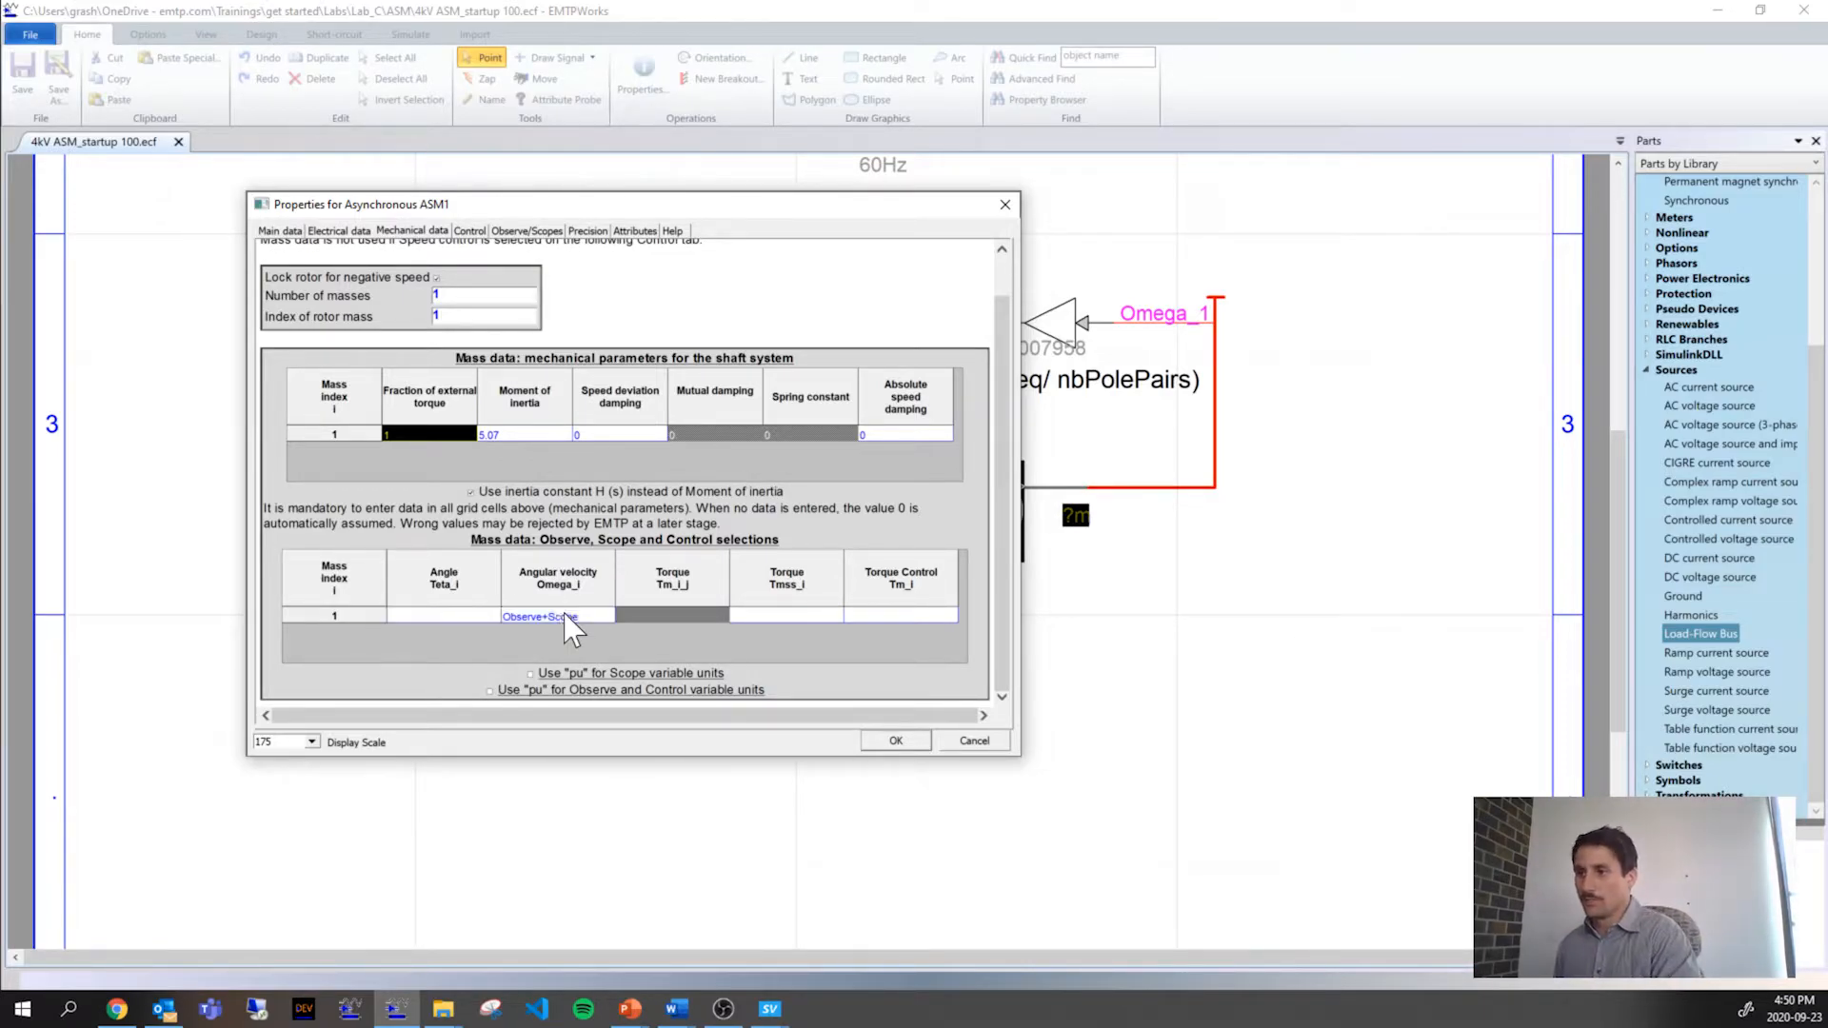
click(606, 616)
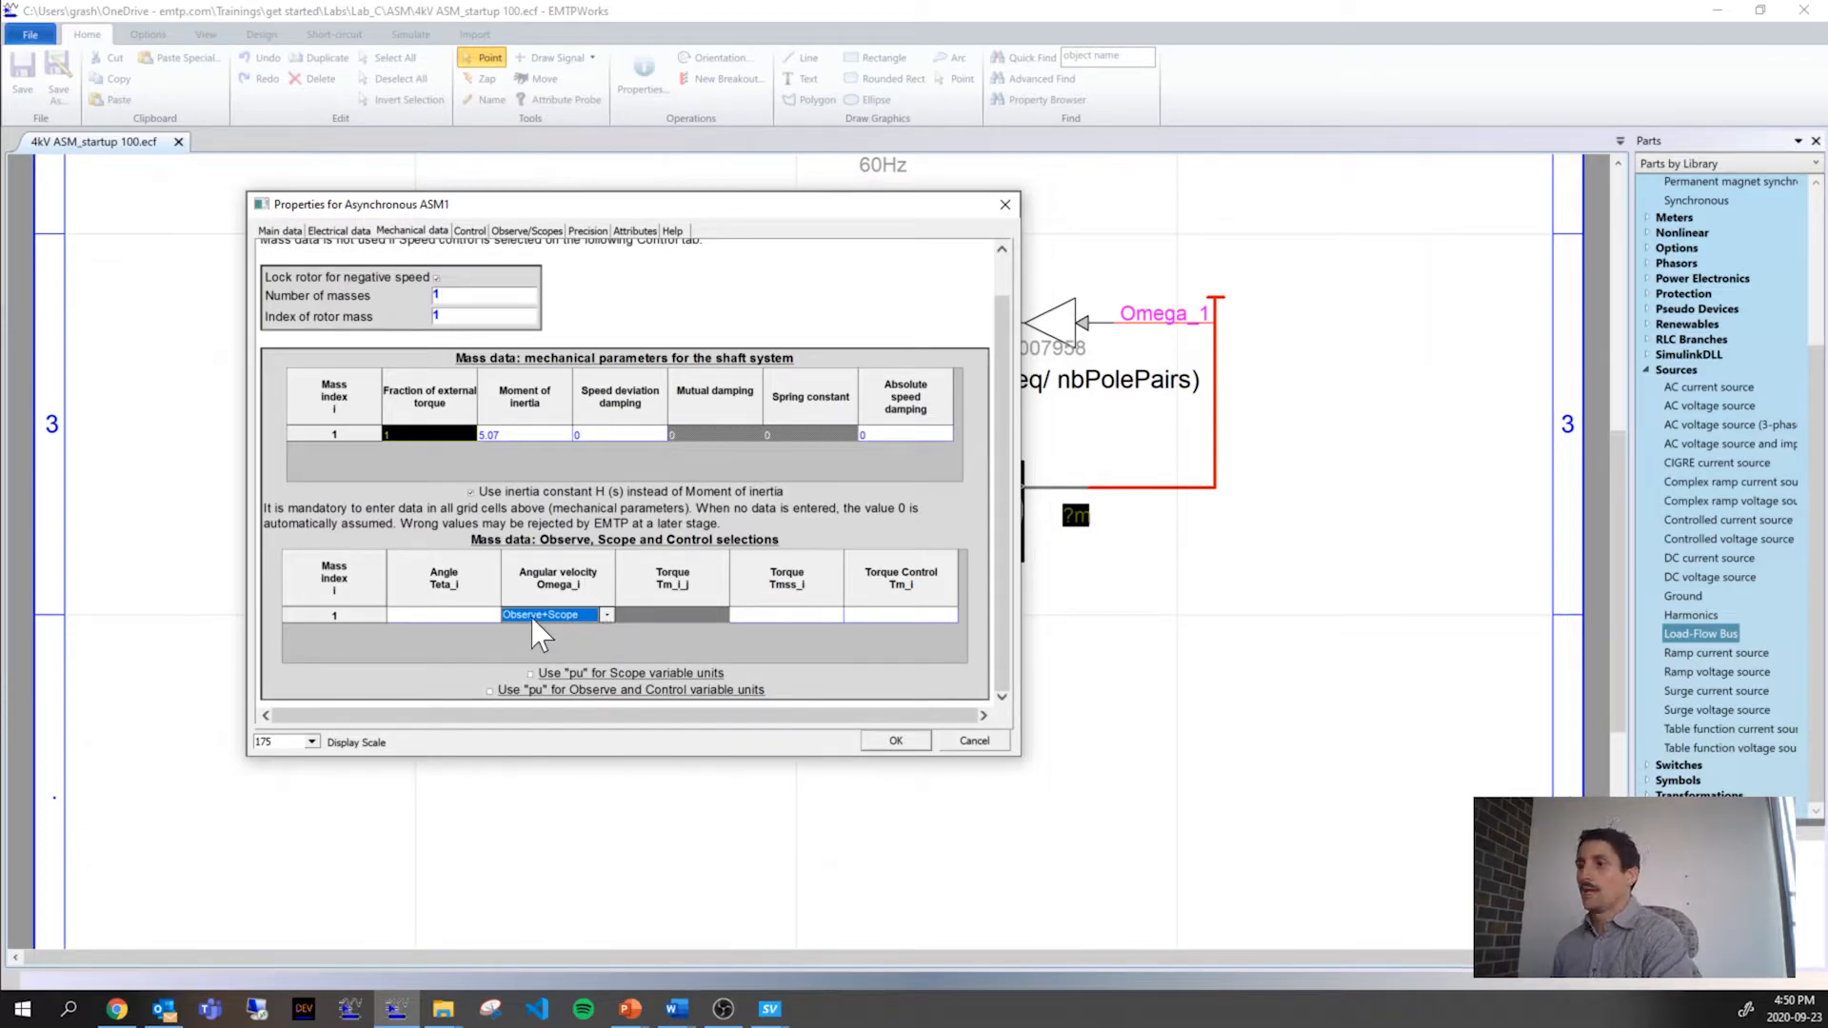
drag(671, 208, 783, 775)
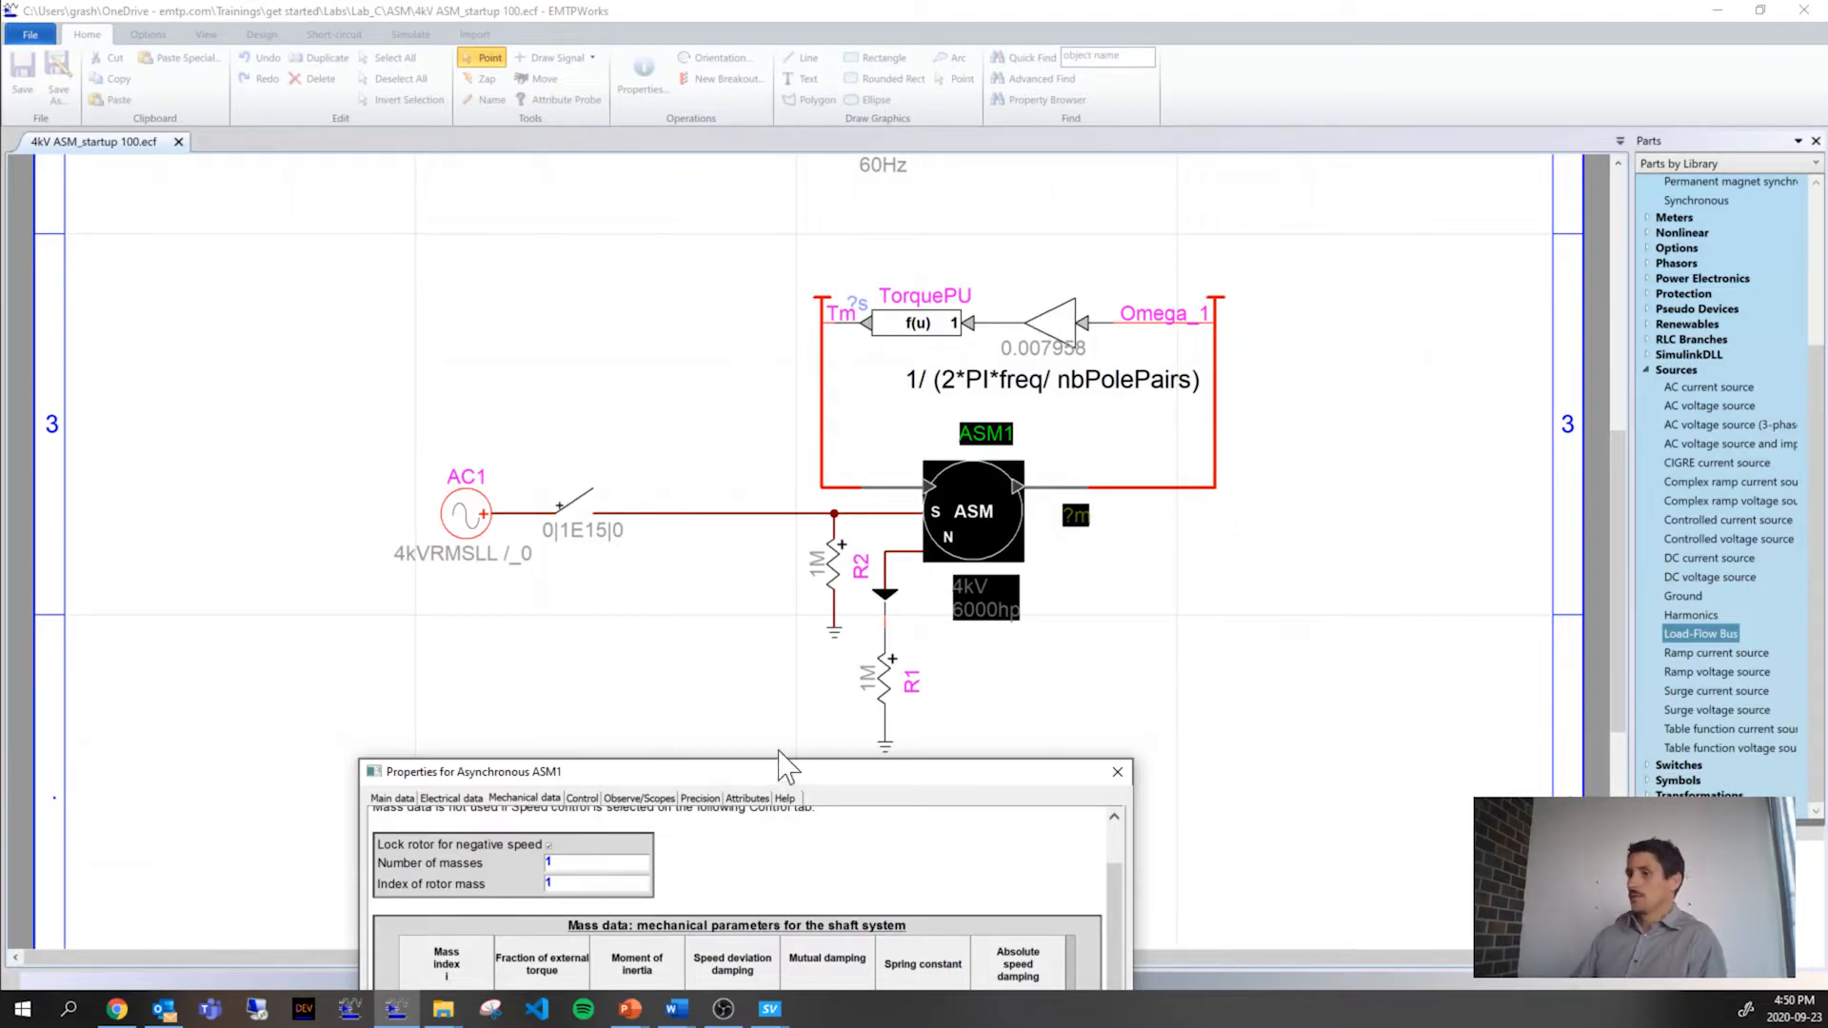
drag(769, 770, 711, 331)
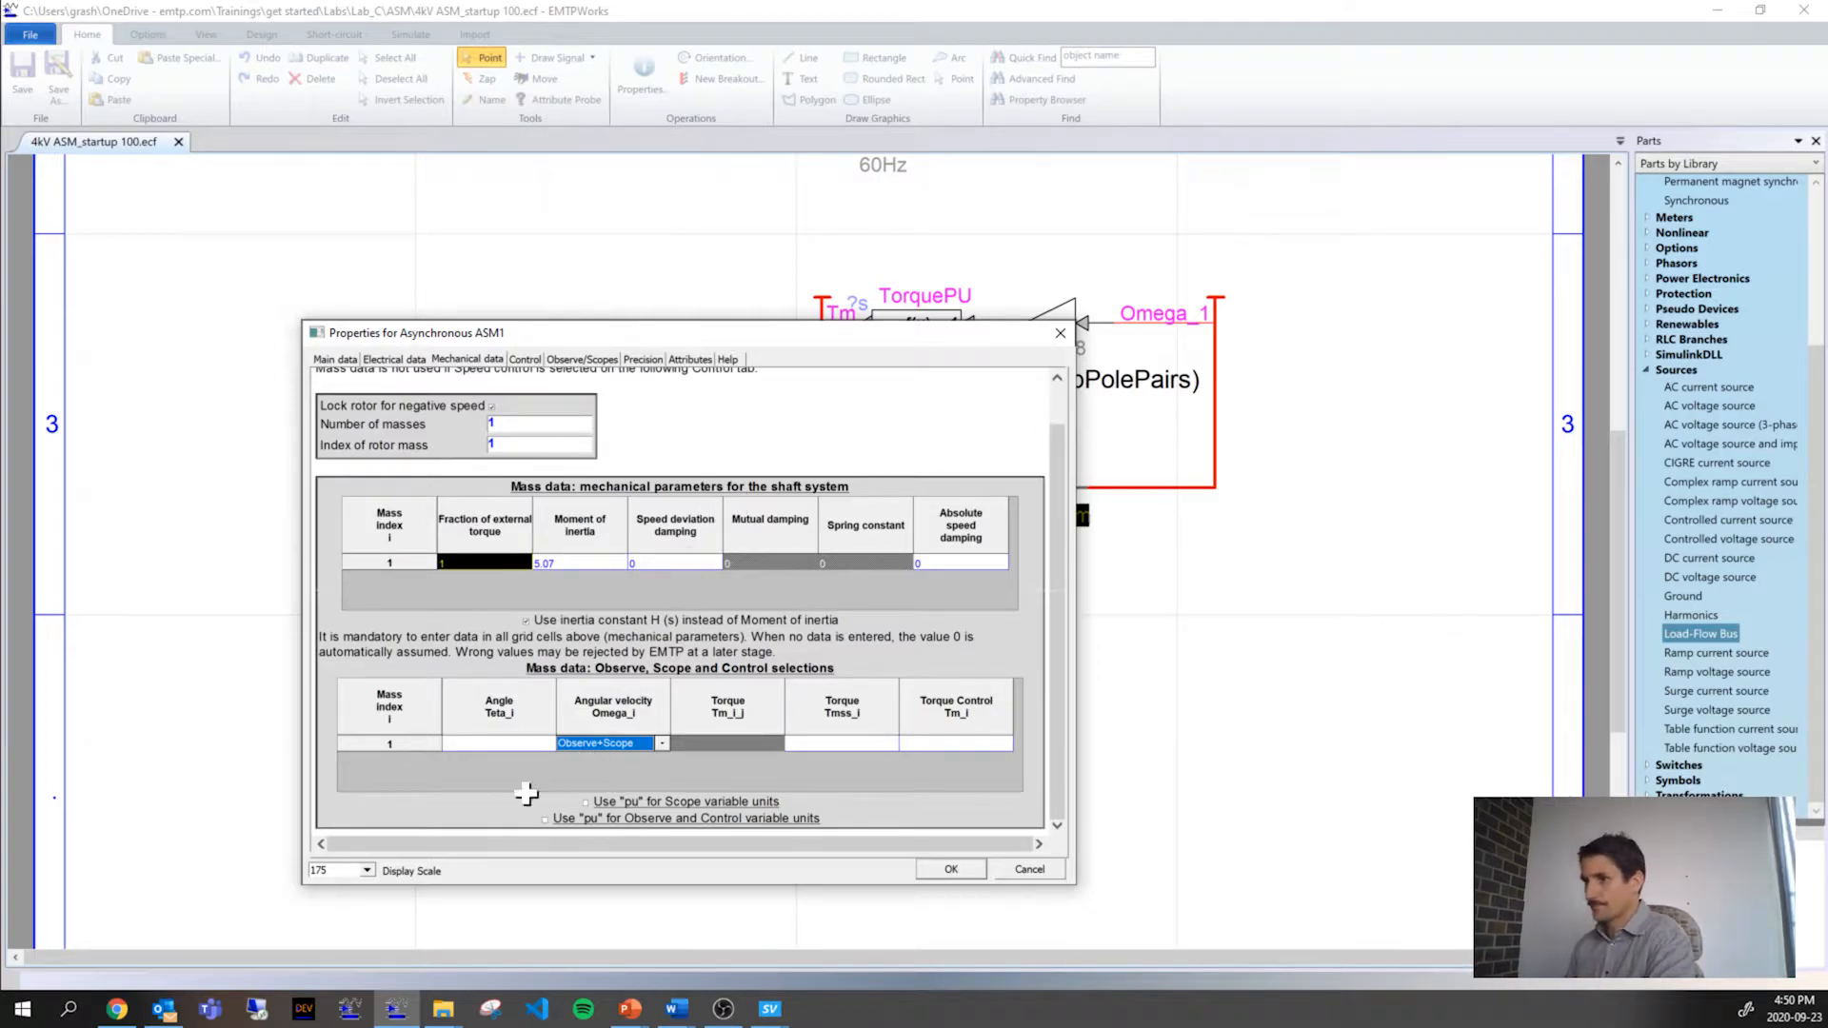
click(526, 744)
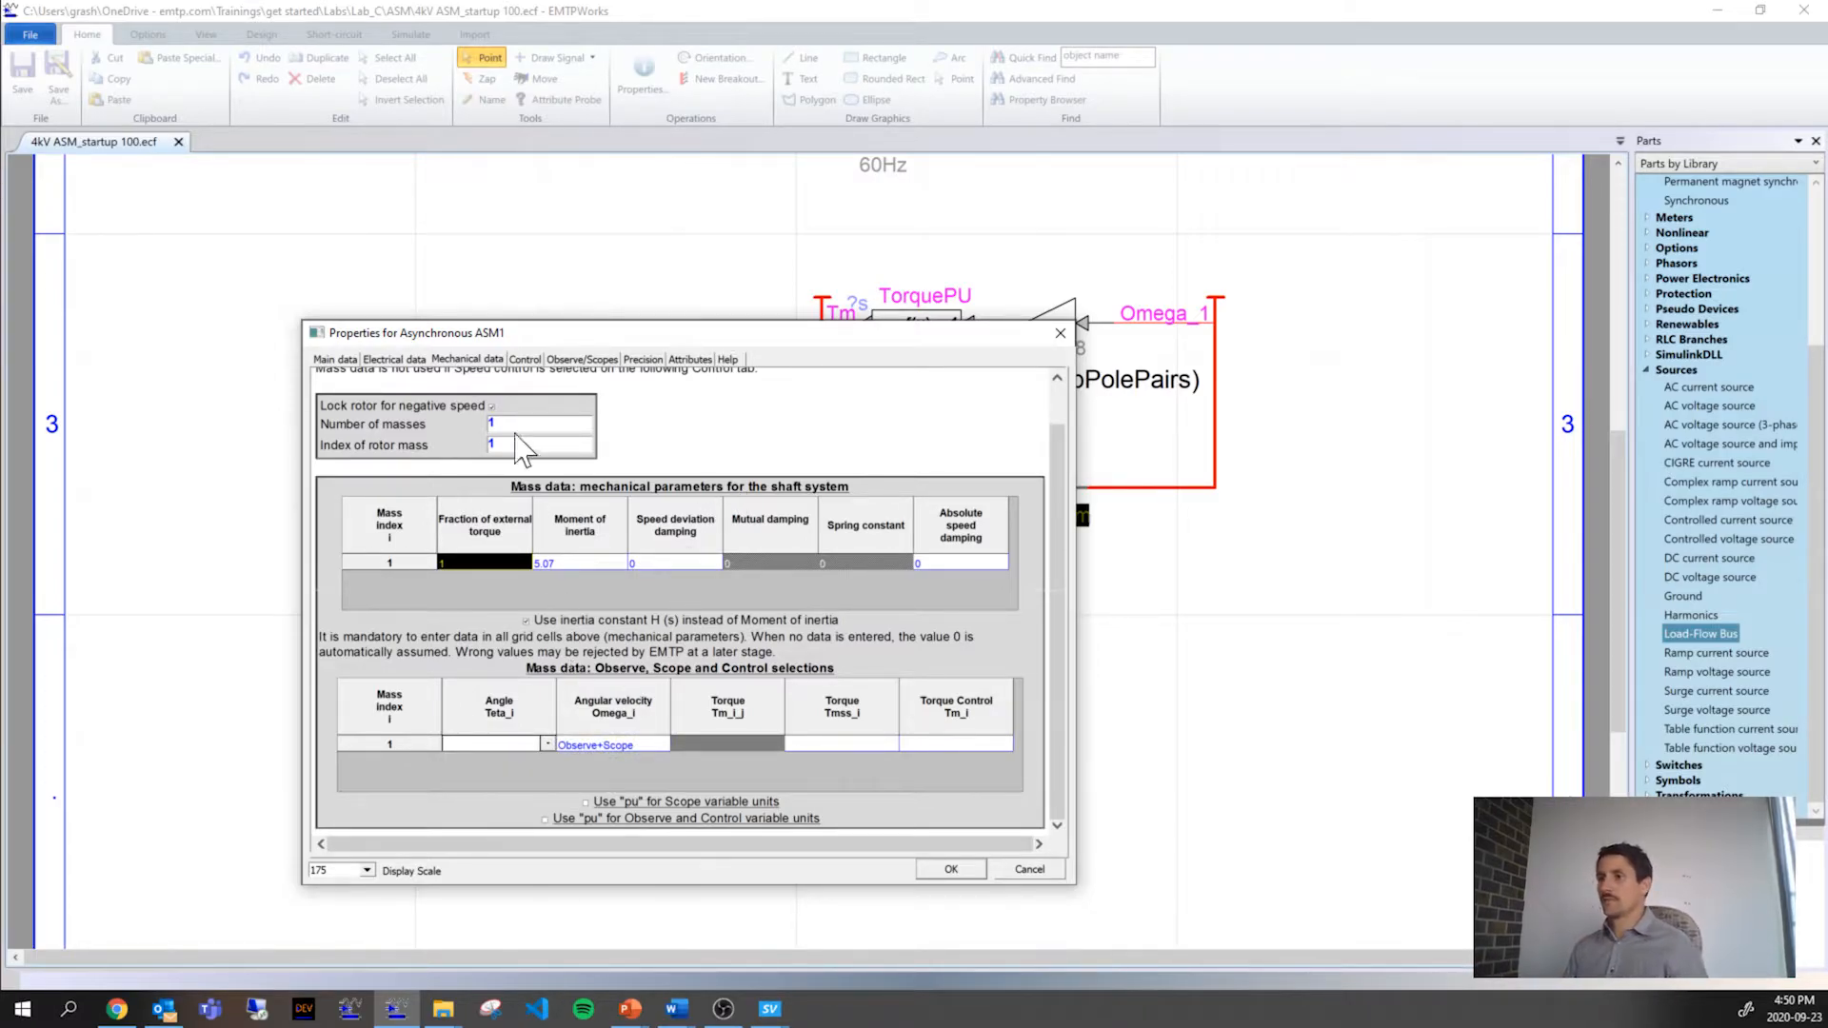
scroll(536, 476, up, 2)
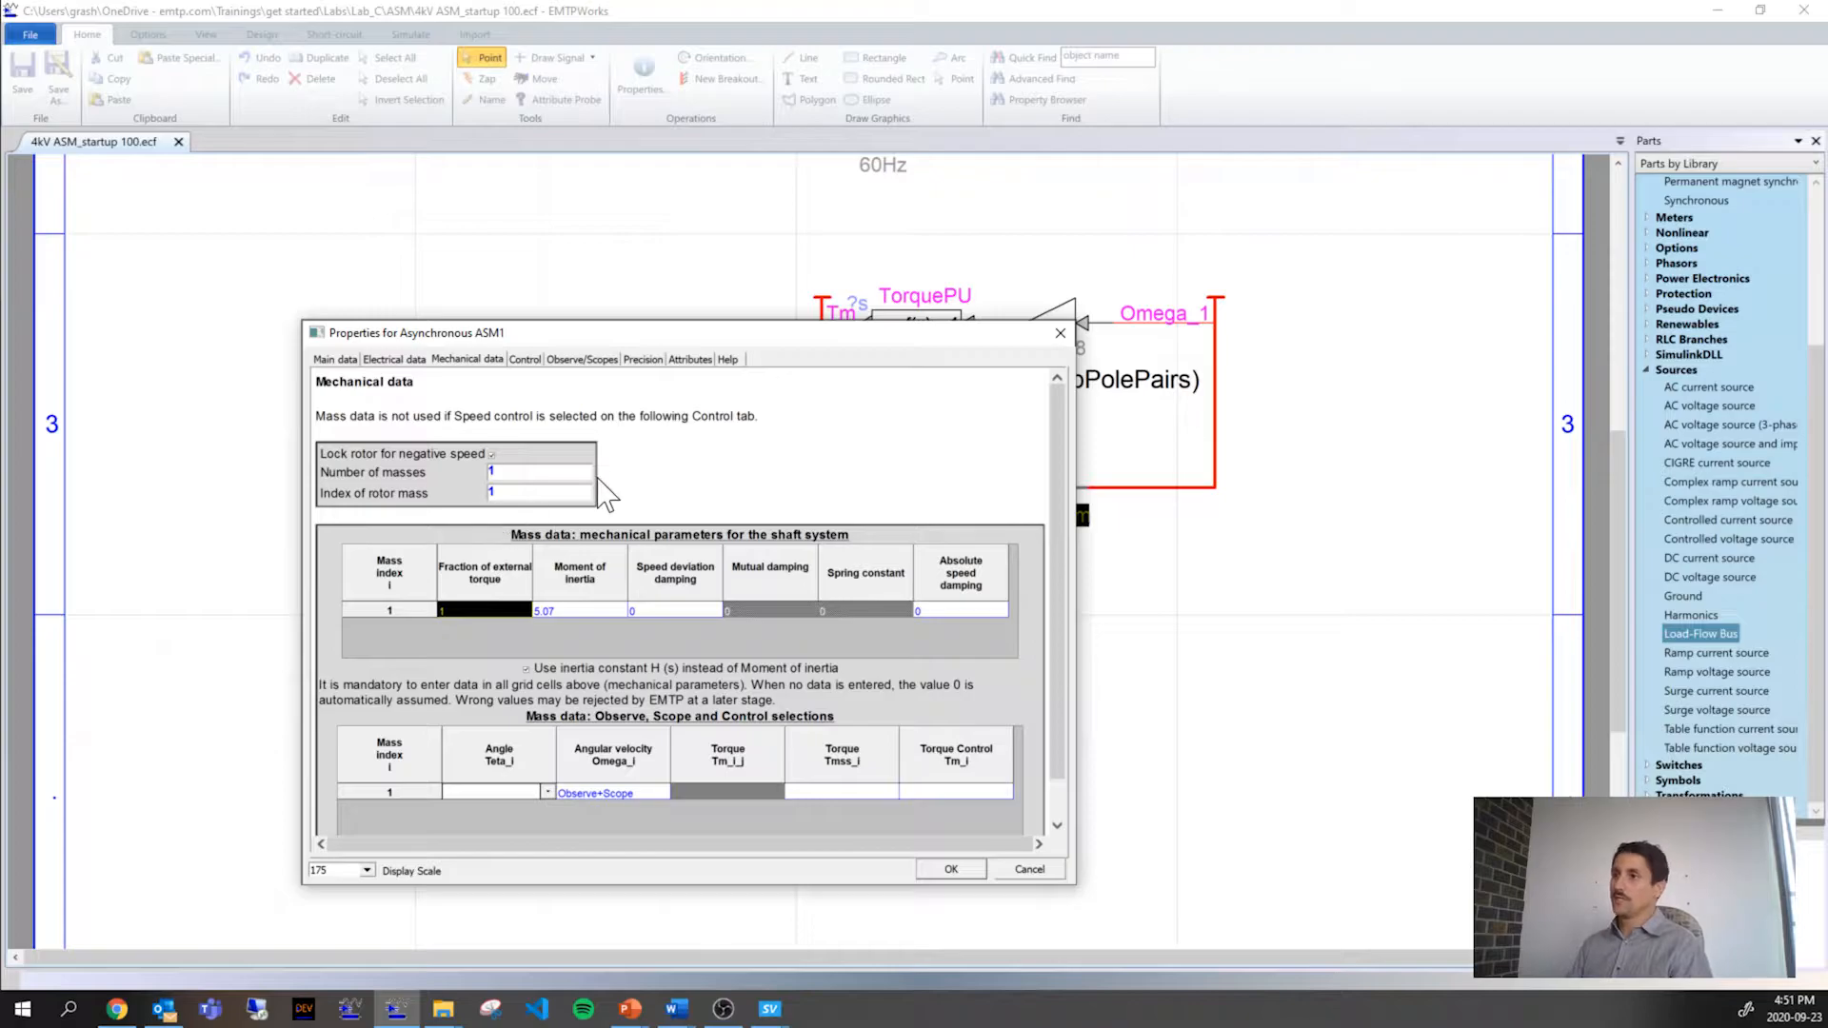
Step: Review the motor's control variables for mechanical torque and rotor speed against the schematic, and accept the motor properties
click(525, 360)
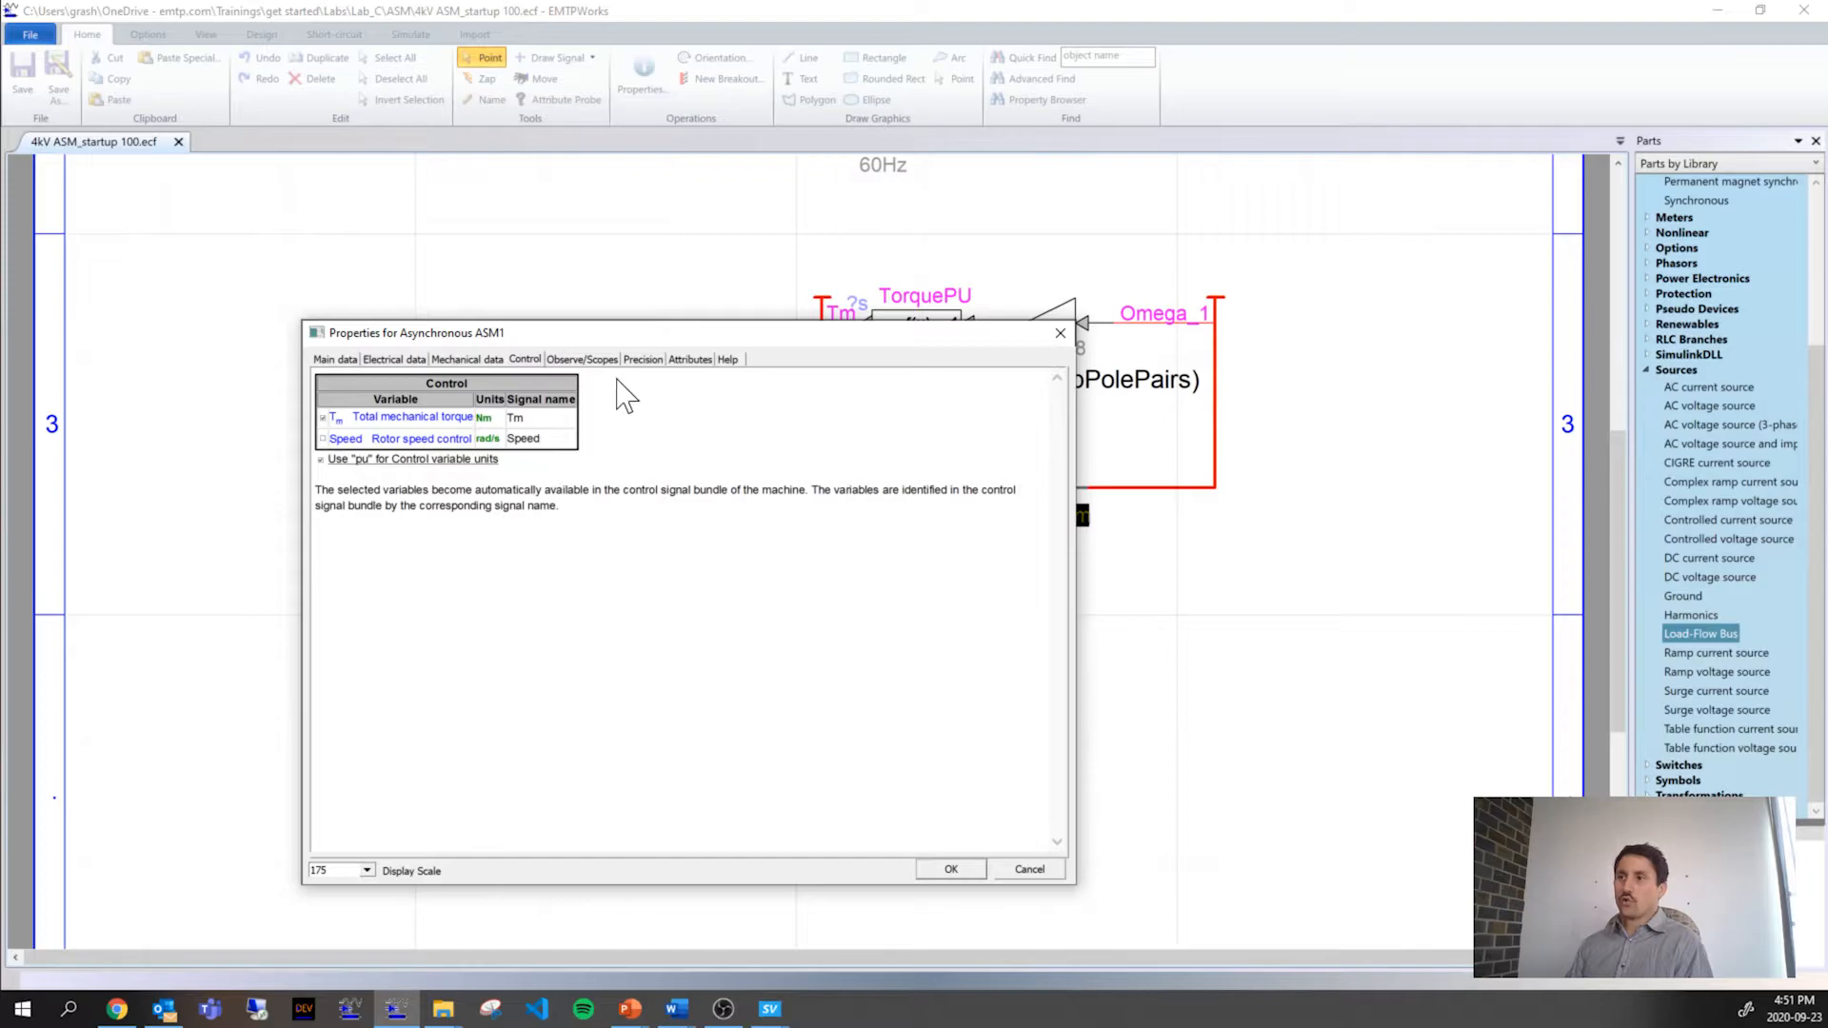
drag(591, 336, 764, 636)
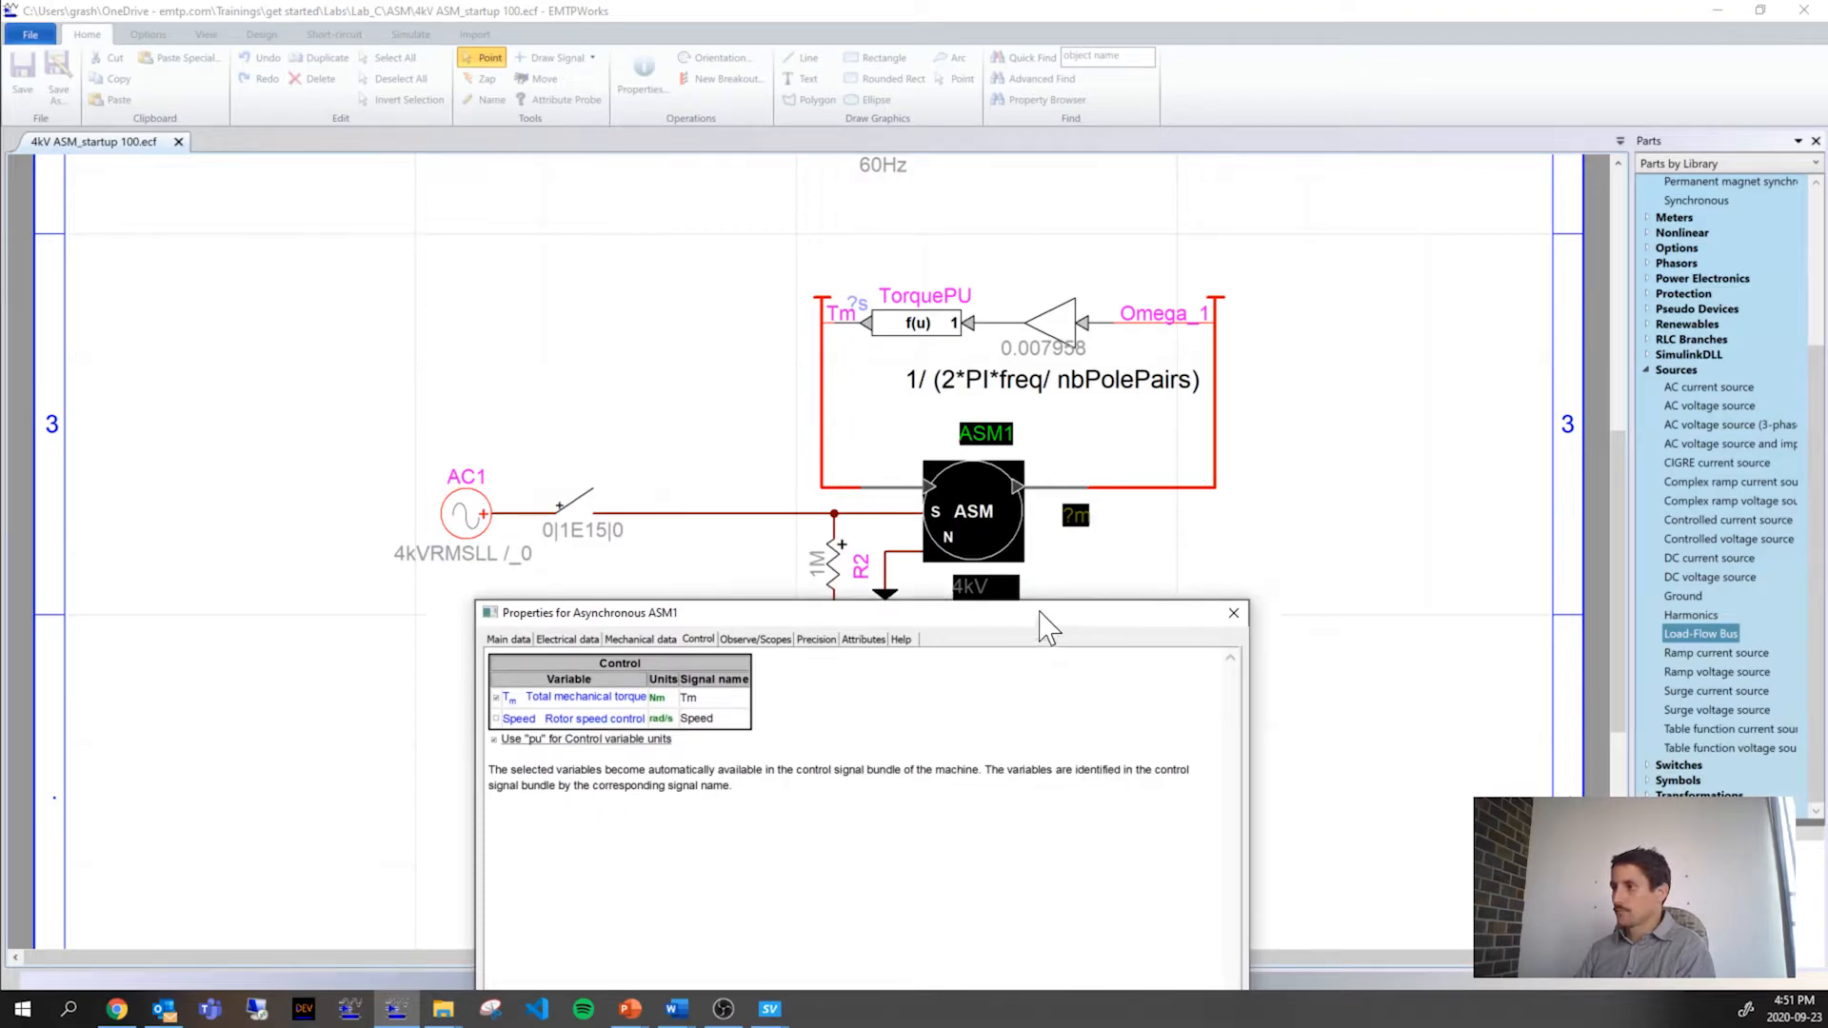
drag(1045, 634, 1012, 438)
click(1094, 972)
Step: Place a table function from the Control library above the TorquePU block
scroll(1678, 428, up, 4)
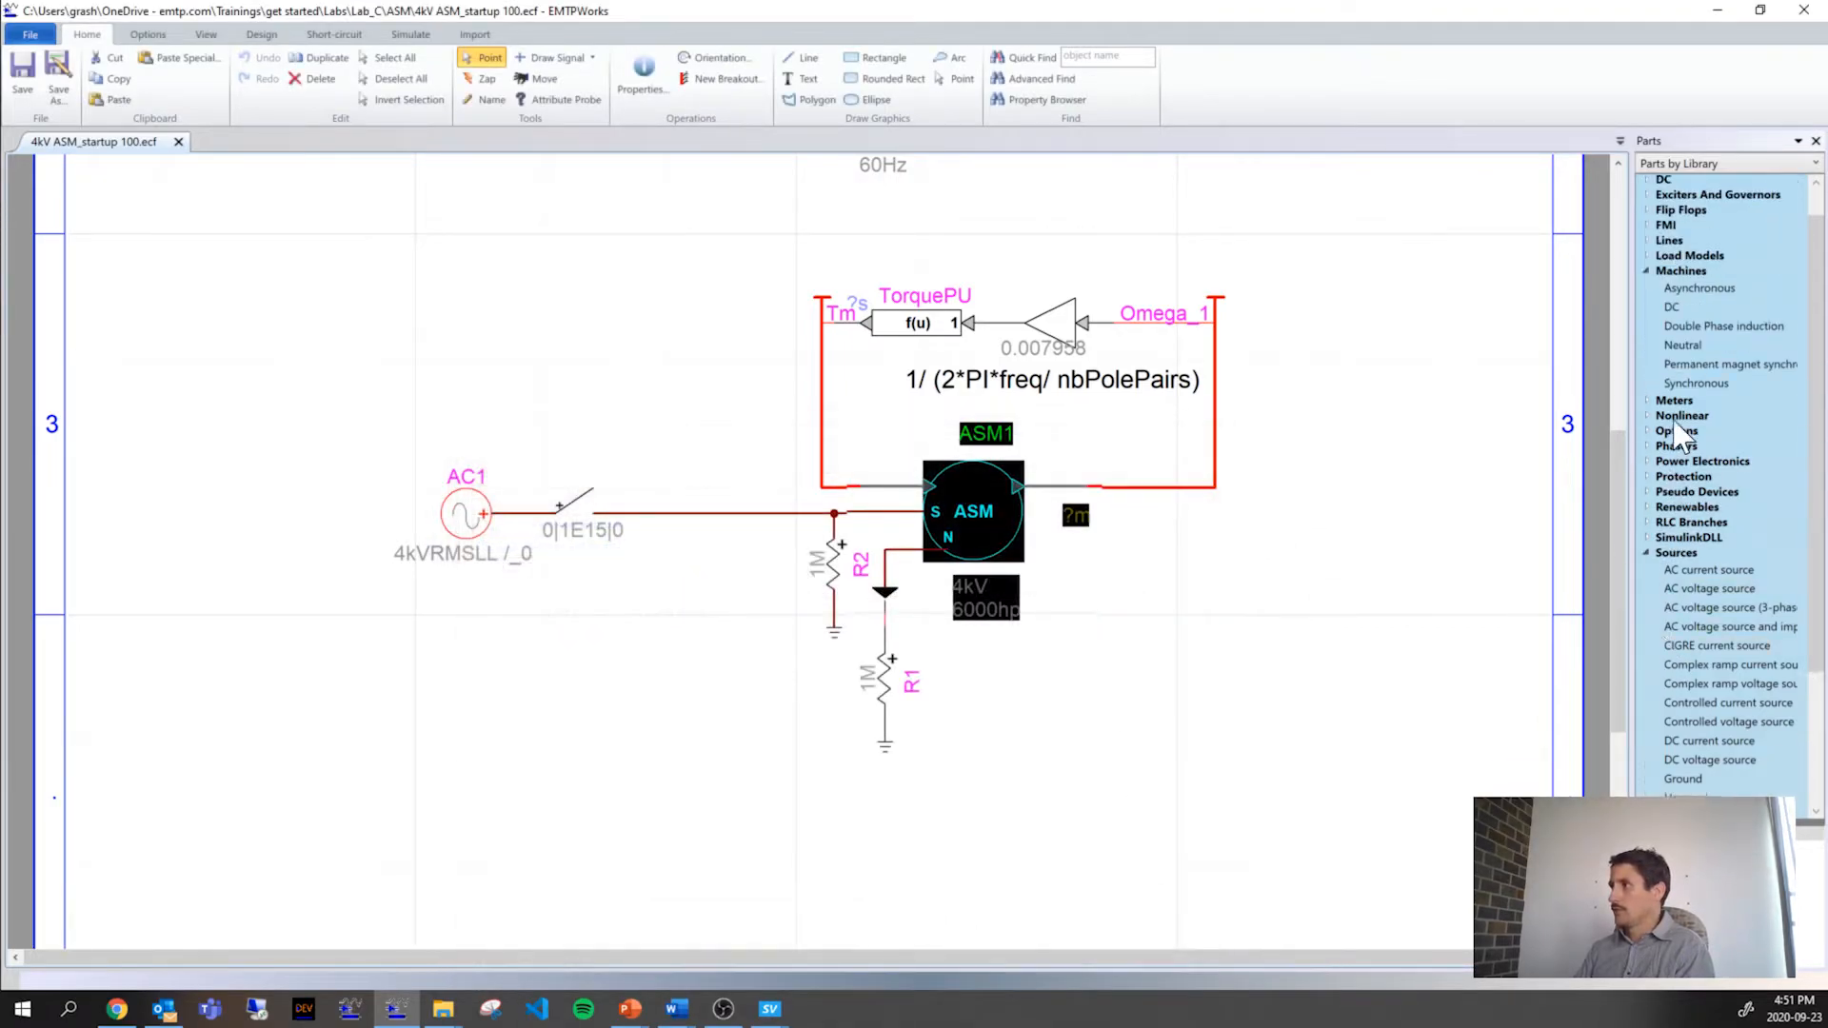
click(1647, 183)
scroll(1694, 227, up, 6)
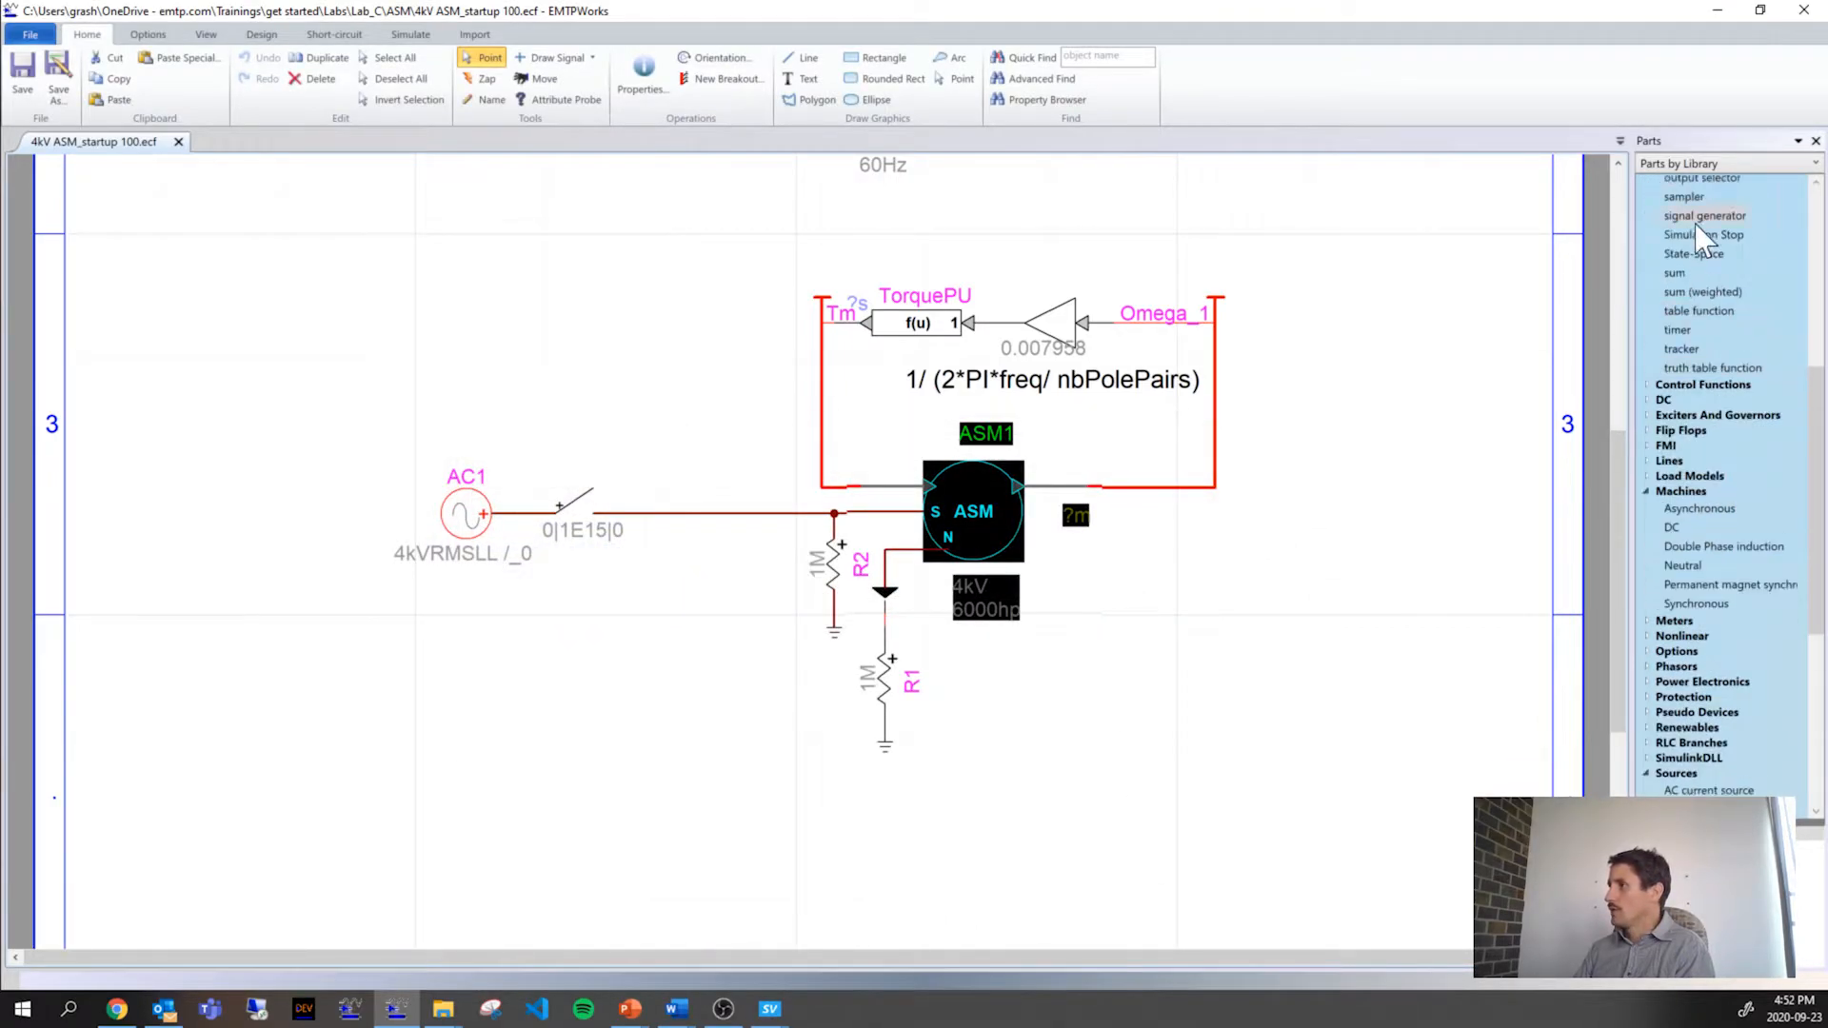
scroll(1704, 210, up, 6)
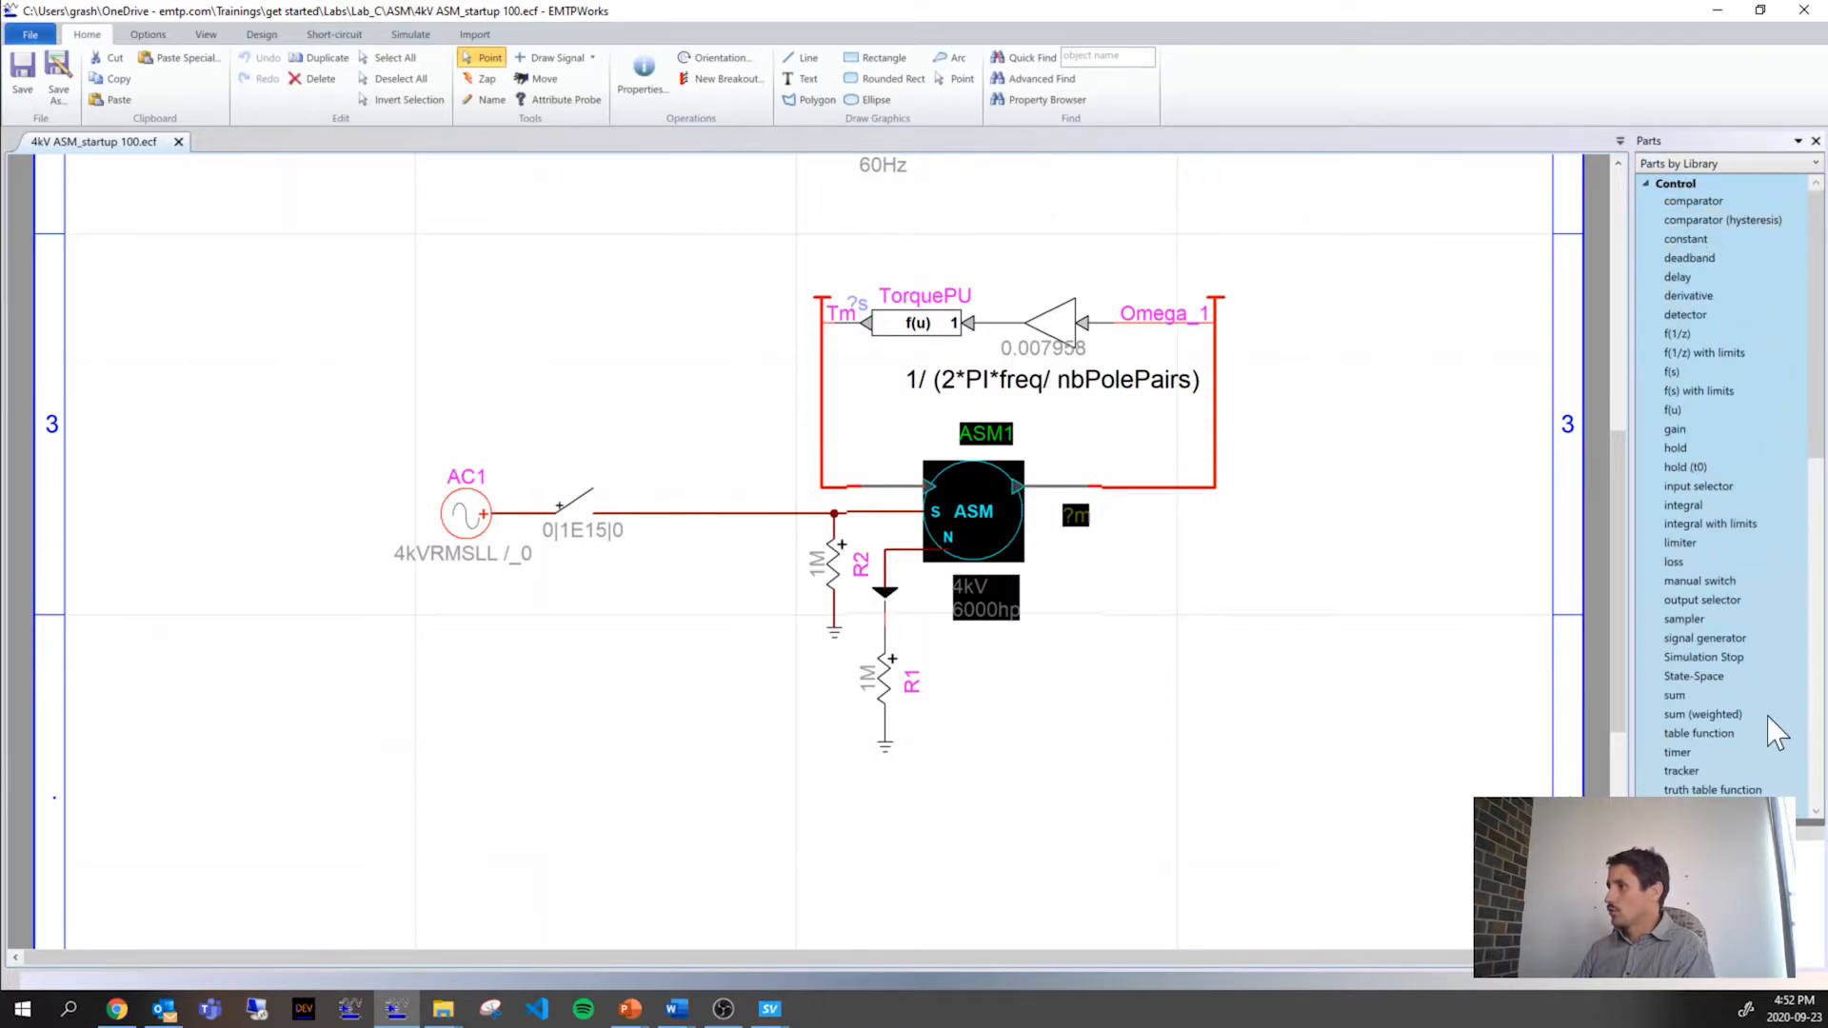
drag(1698, 733, 922, 222)
Step: Set the new table function to the Table option with 10 rows and accept its properties
double_click(920, 215)
click(597, 354)
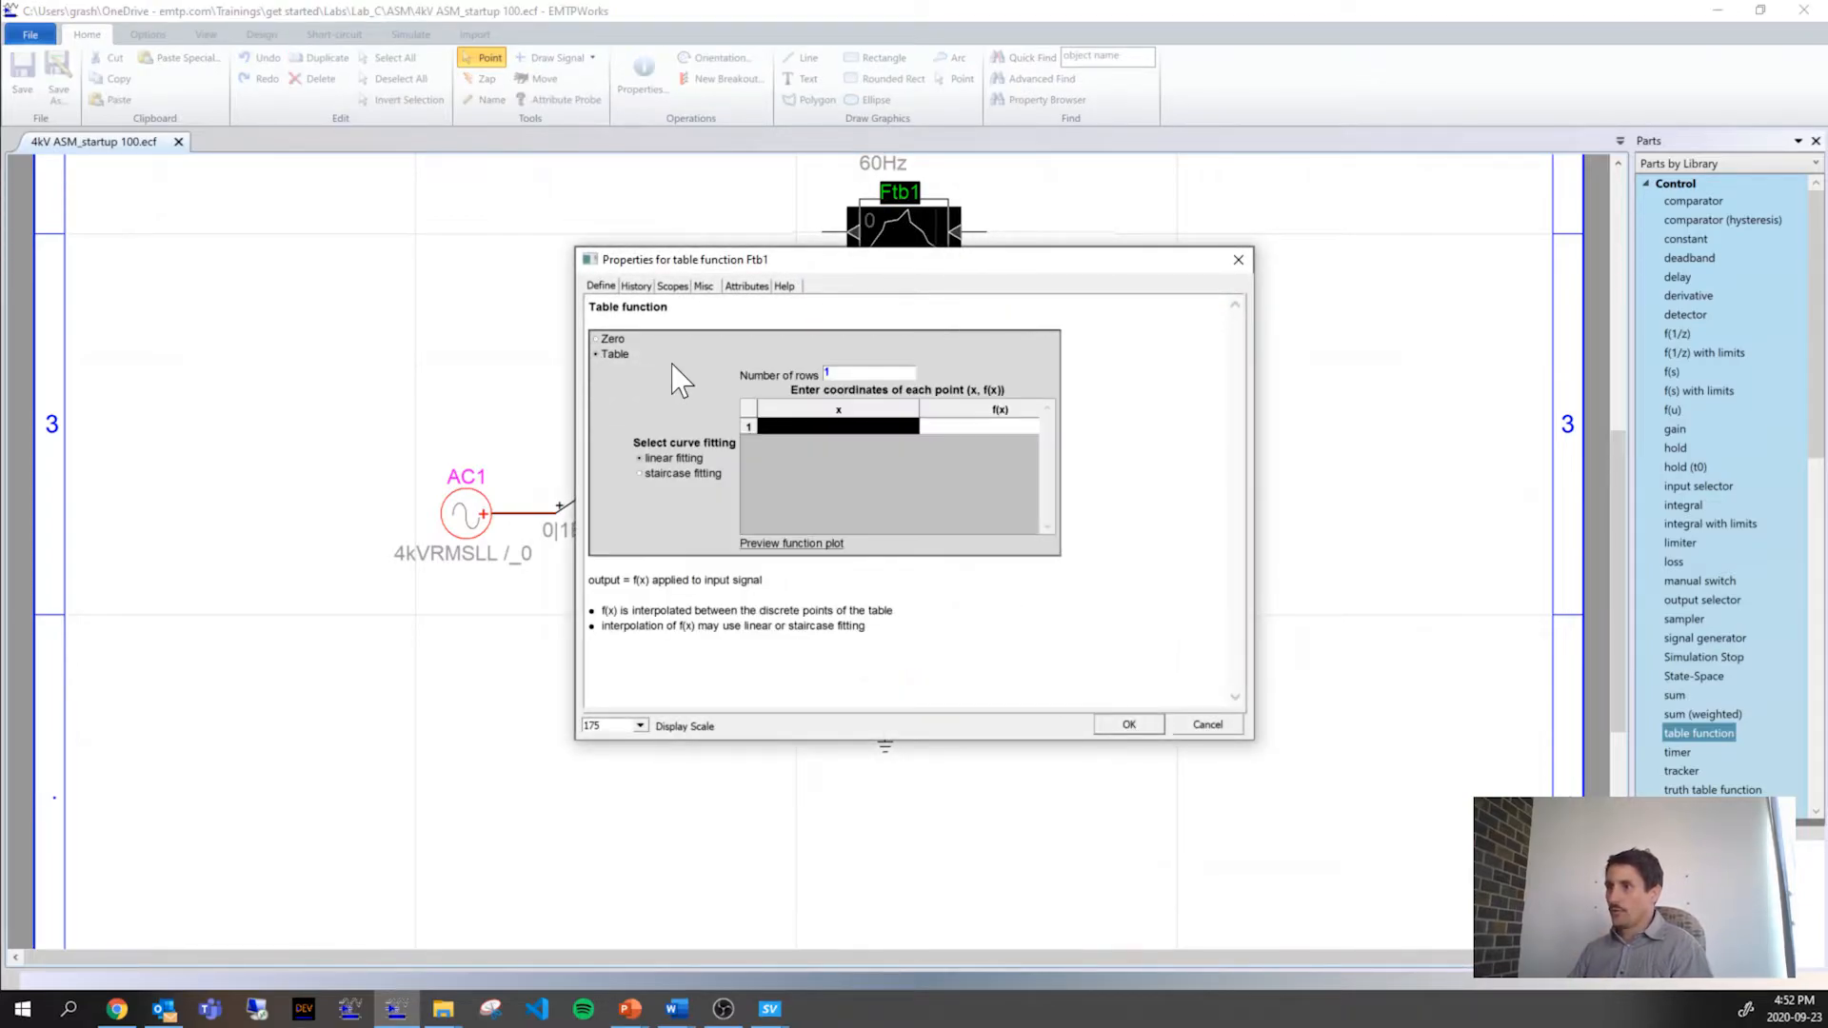
key(Tab)
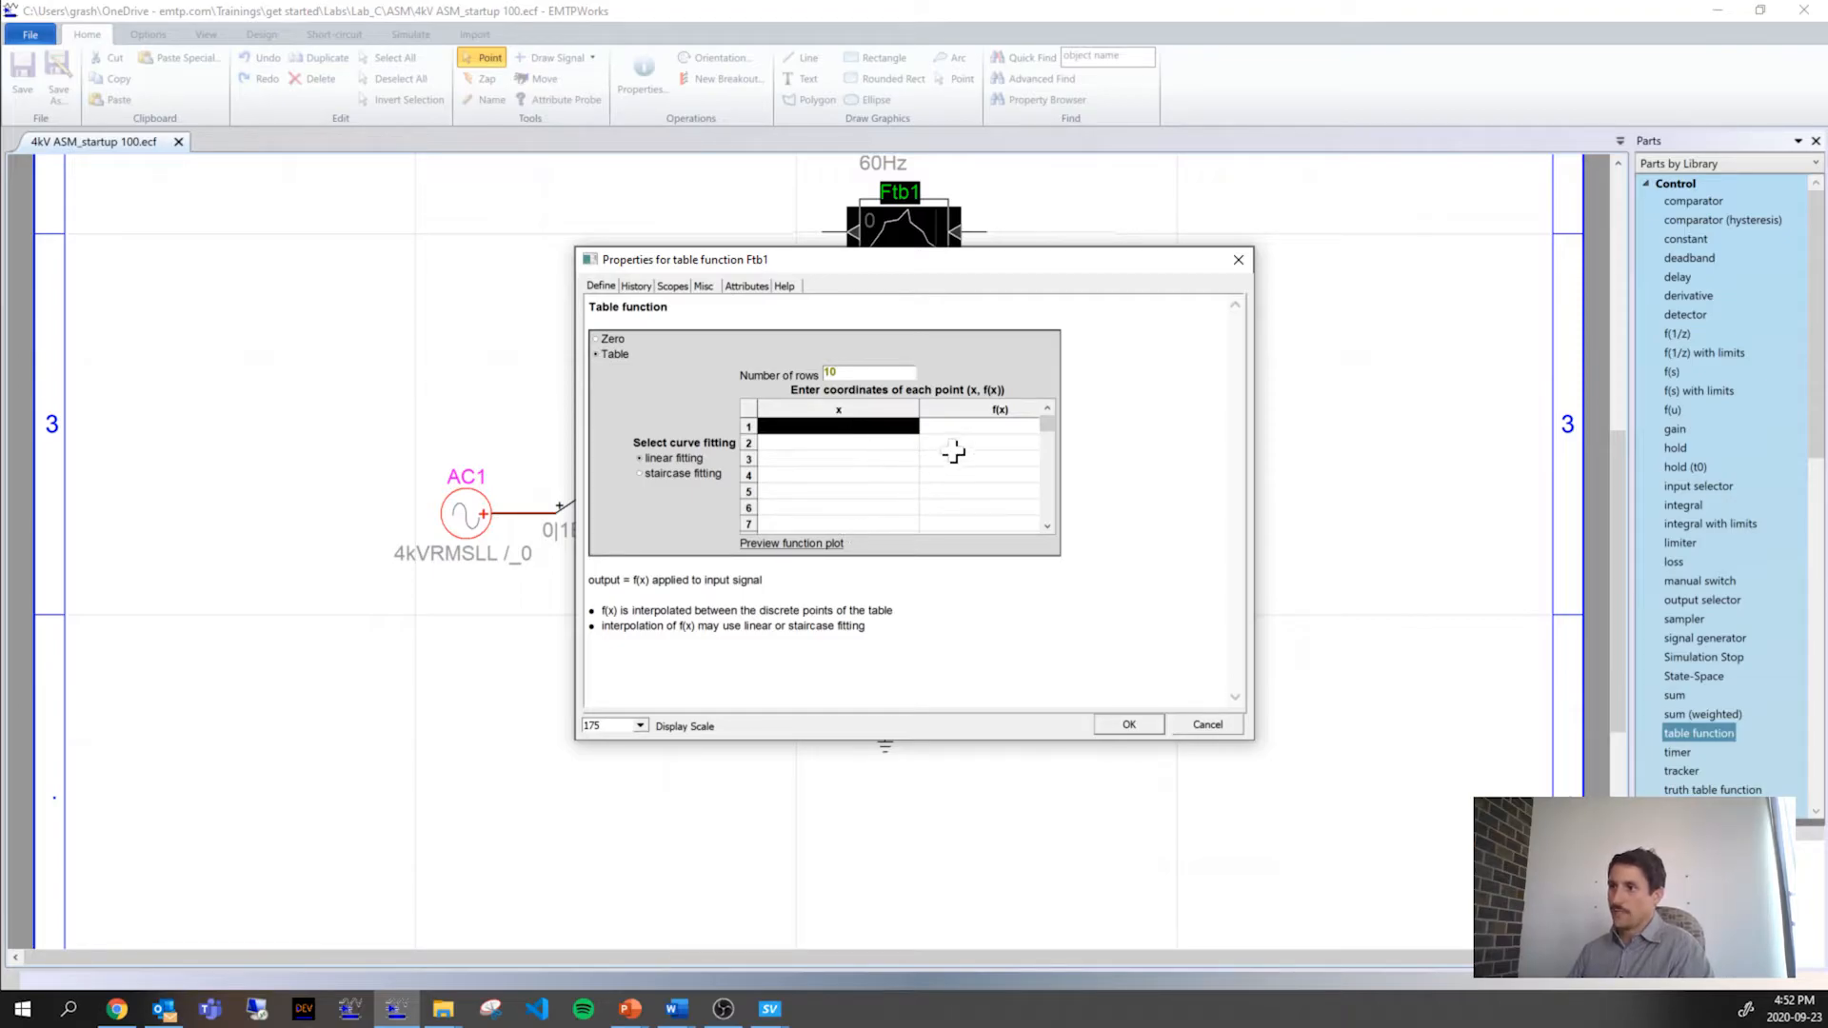
click(1127, 729)
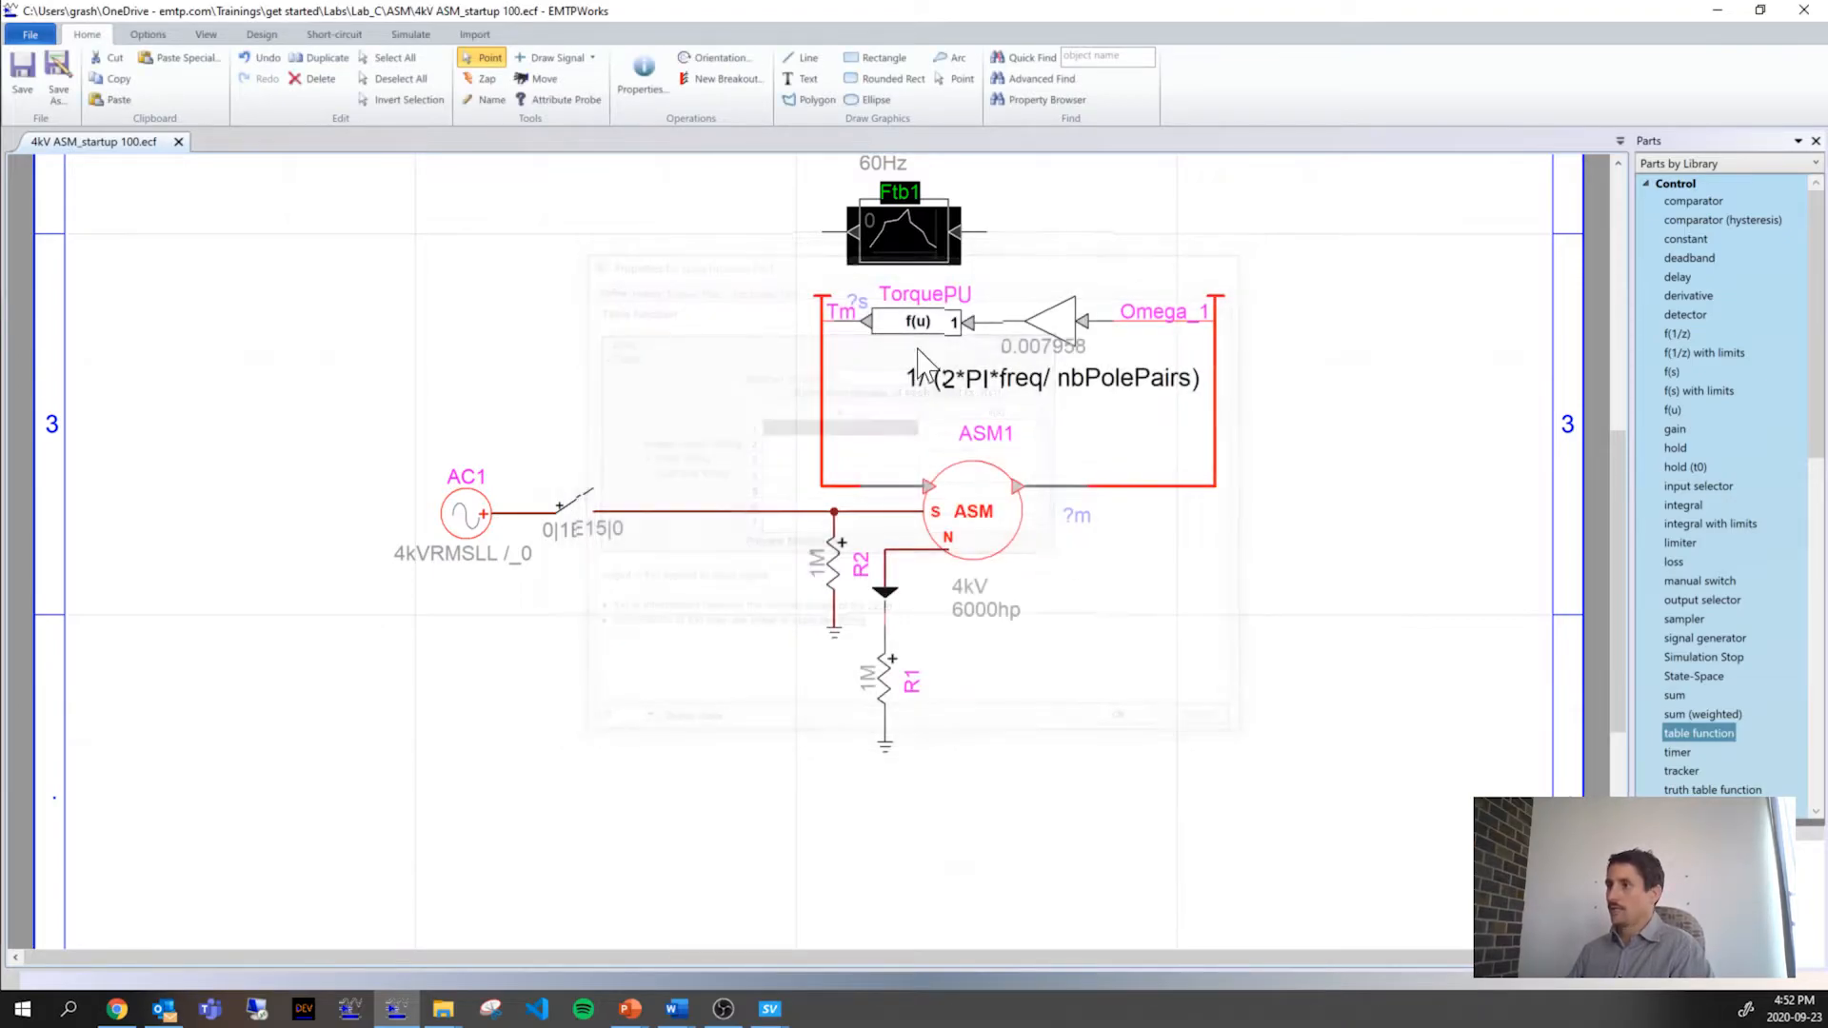
Step: Check the math function of the TorquePU block and the control variables of motor ASM1
double_click(917, 322)
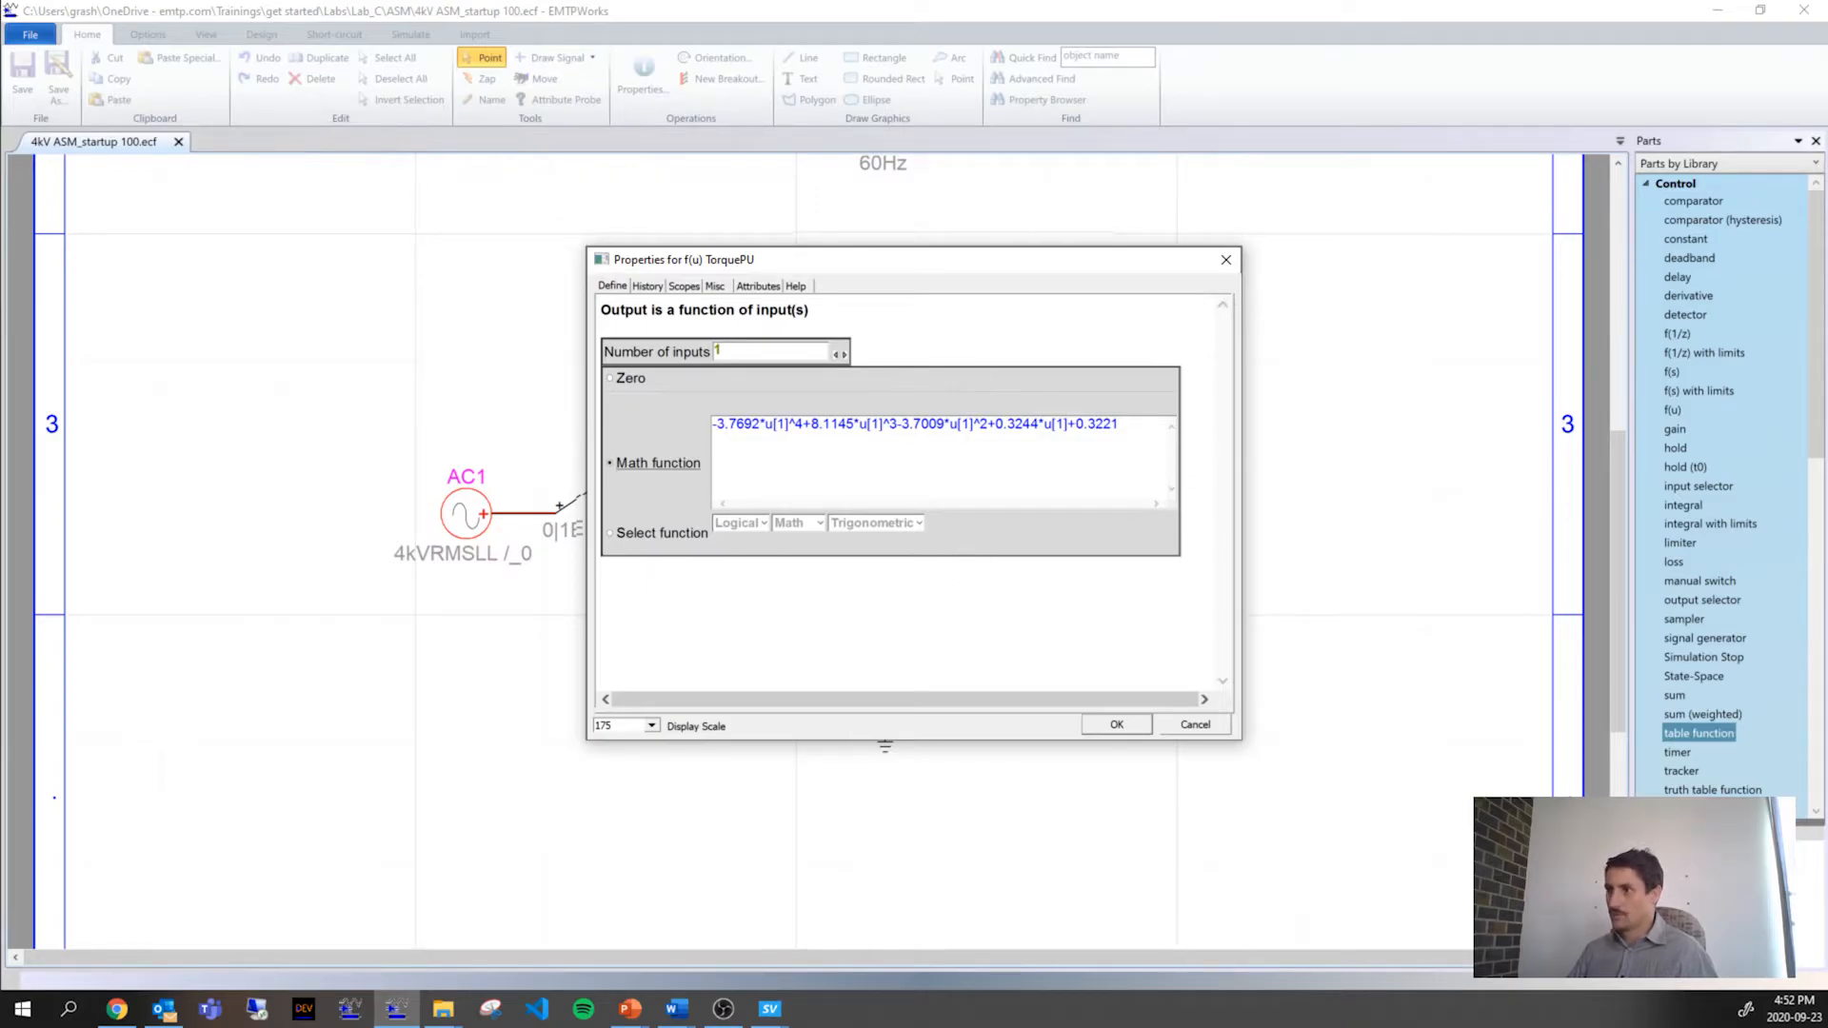
click(1225, 259)
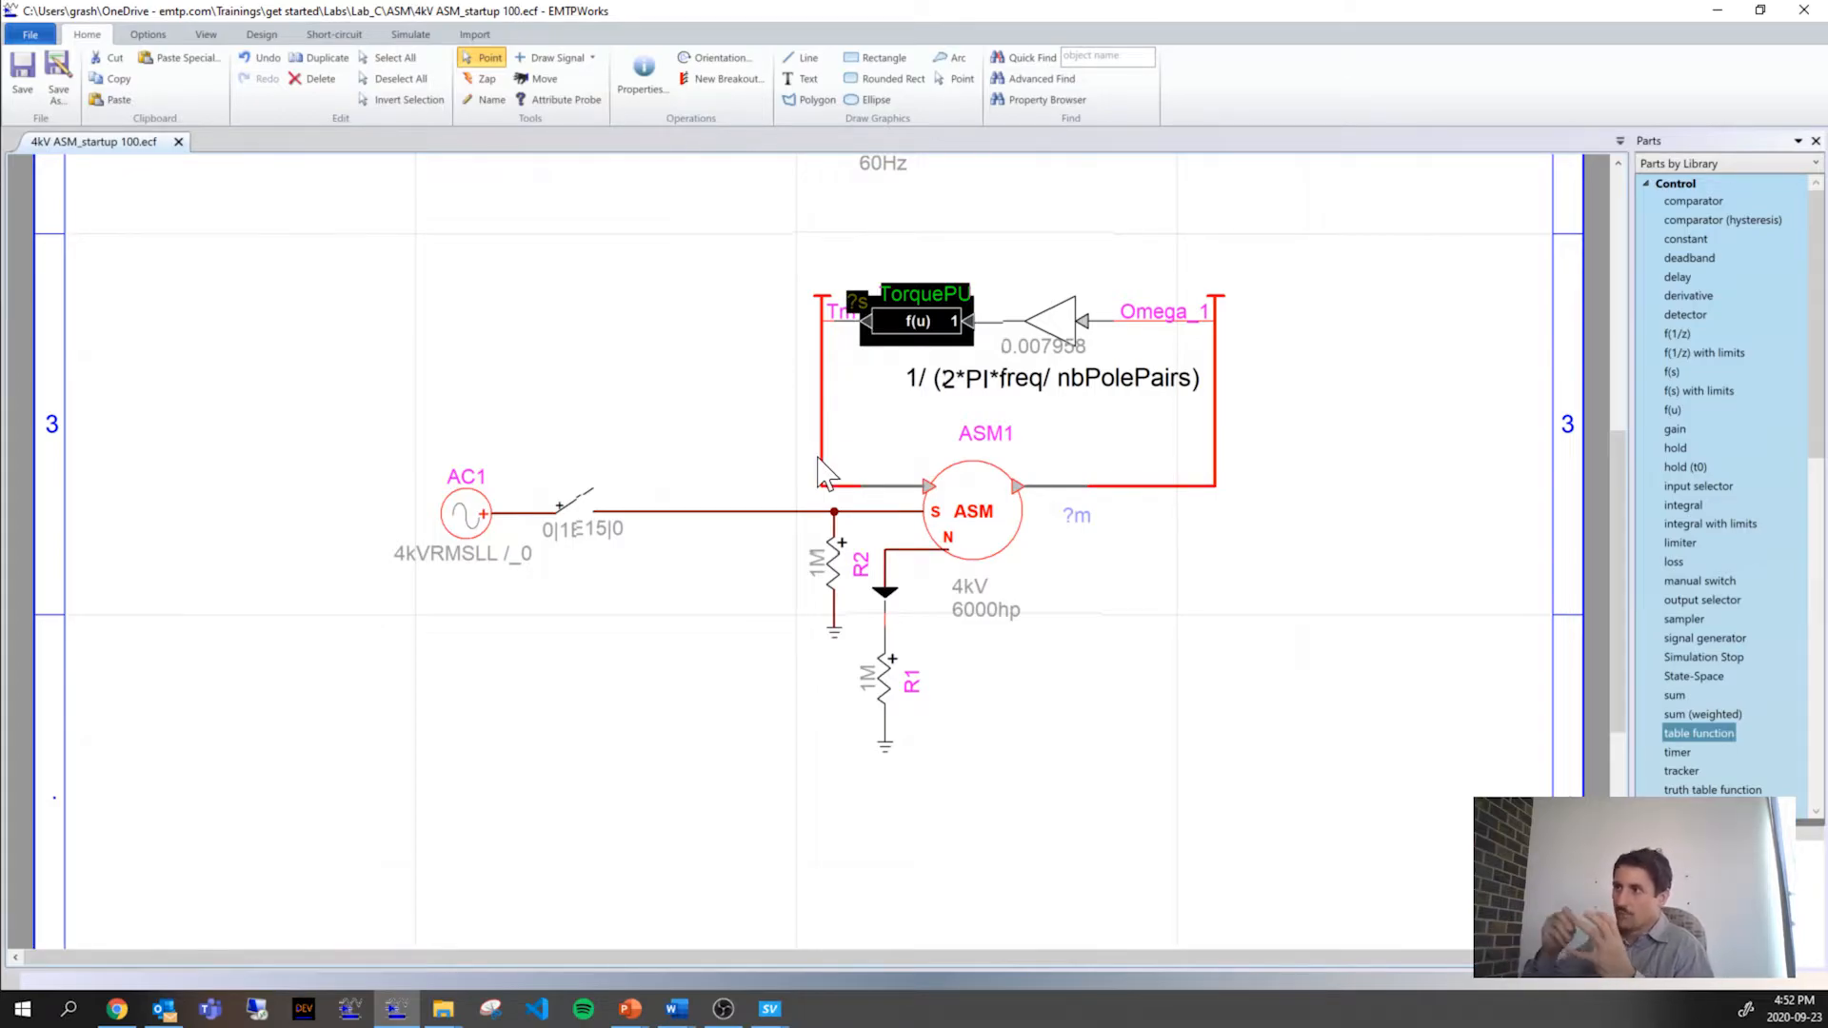
double_click(959, 514)
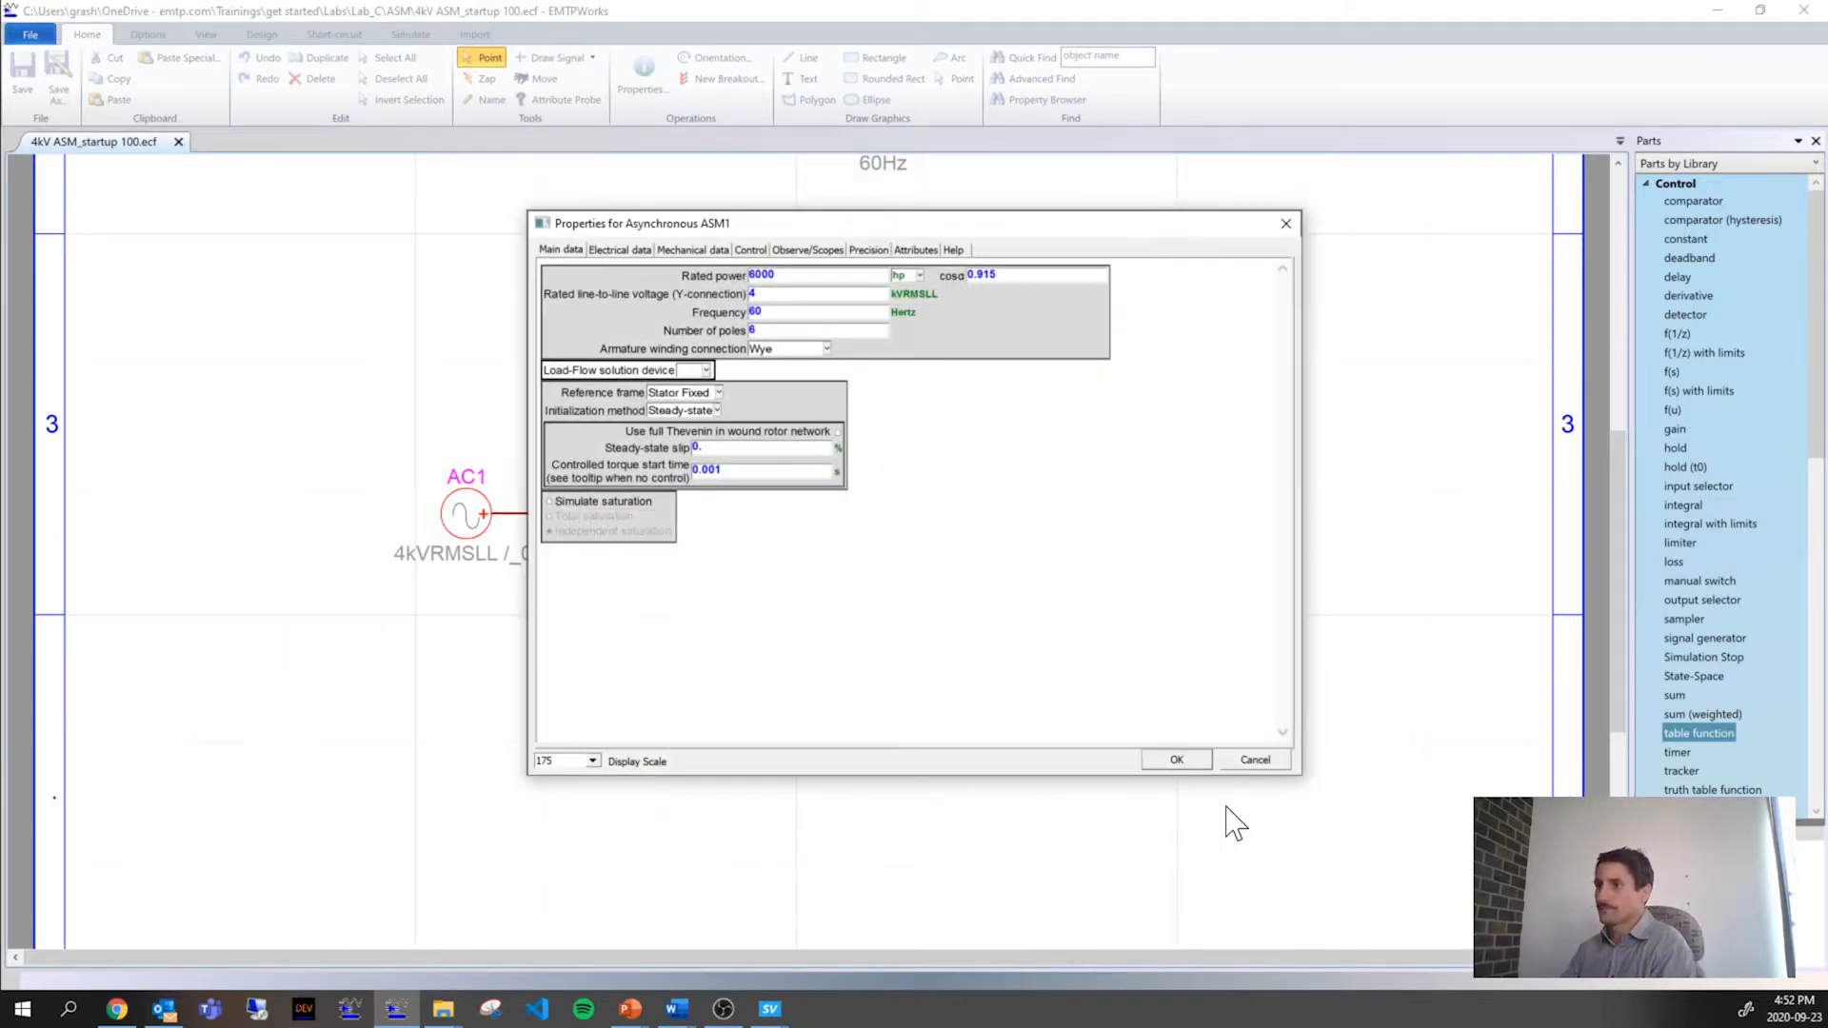
click(811, 251)
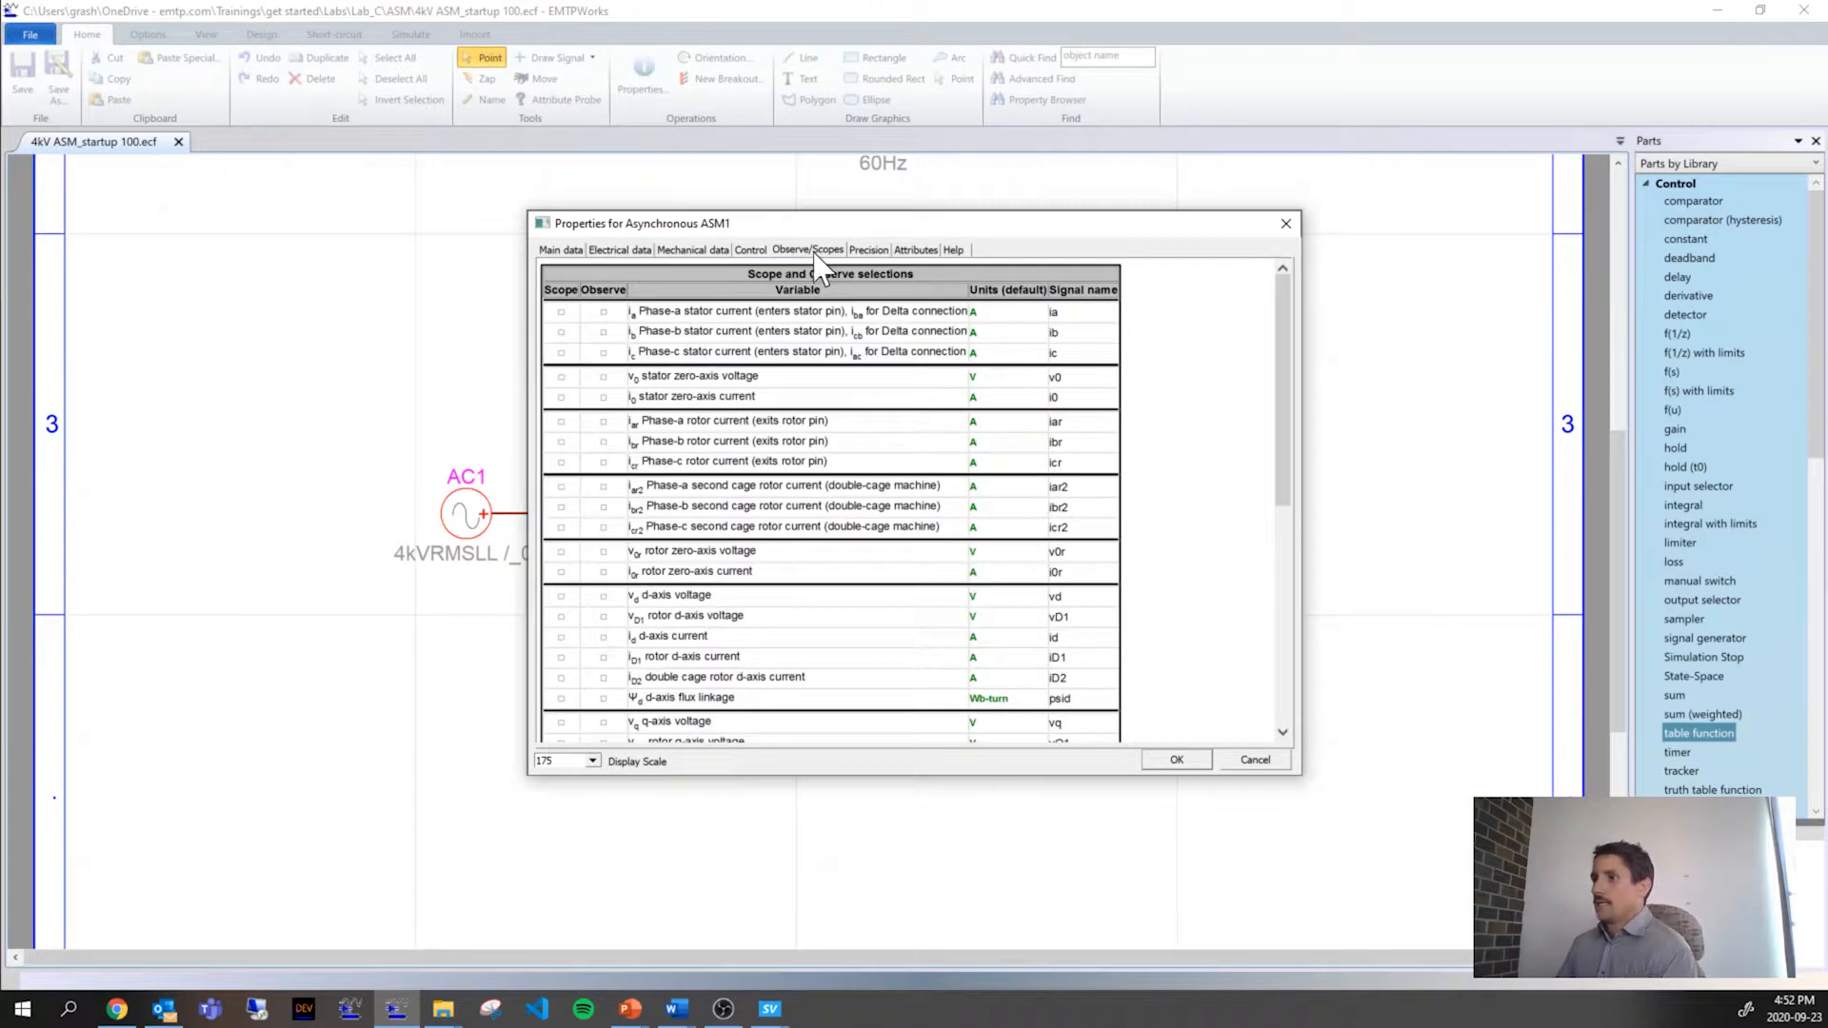
click(723, 251)
click(751, 250)
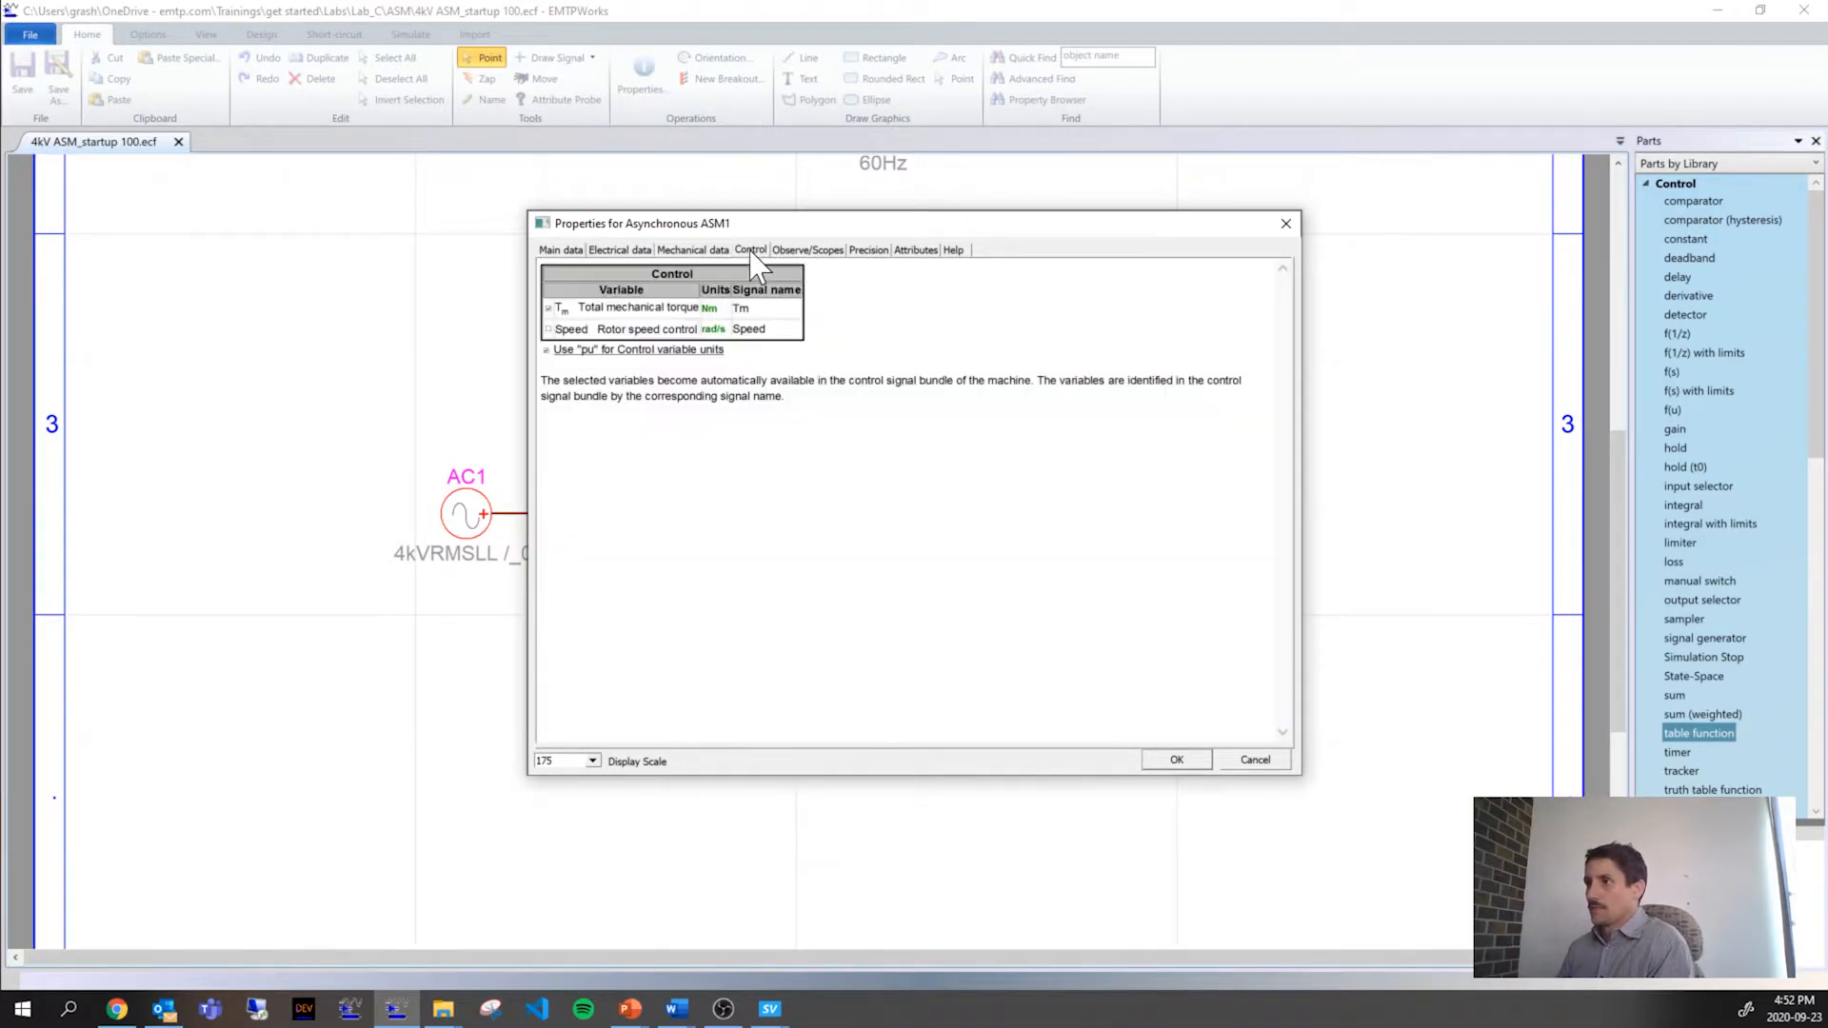
drag(710, 226, 723, 479)
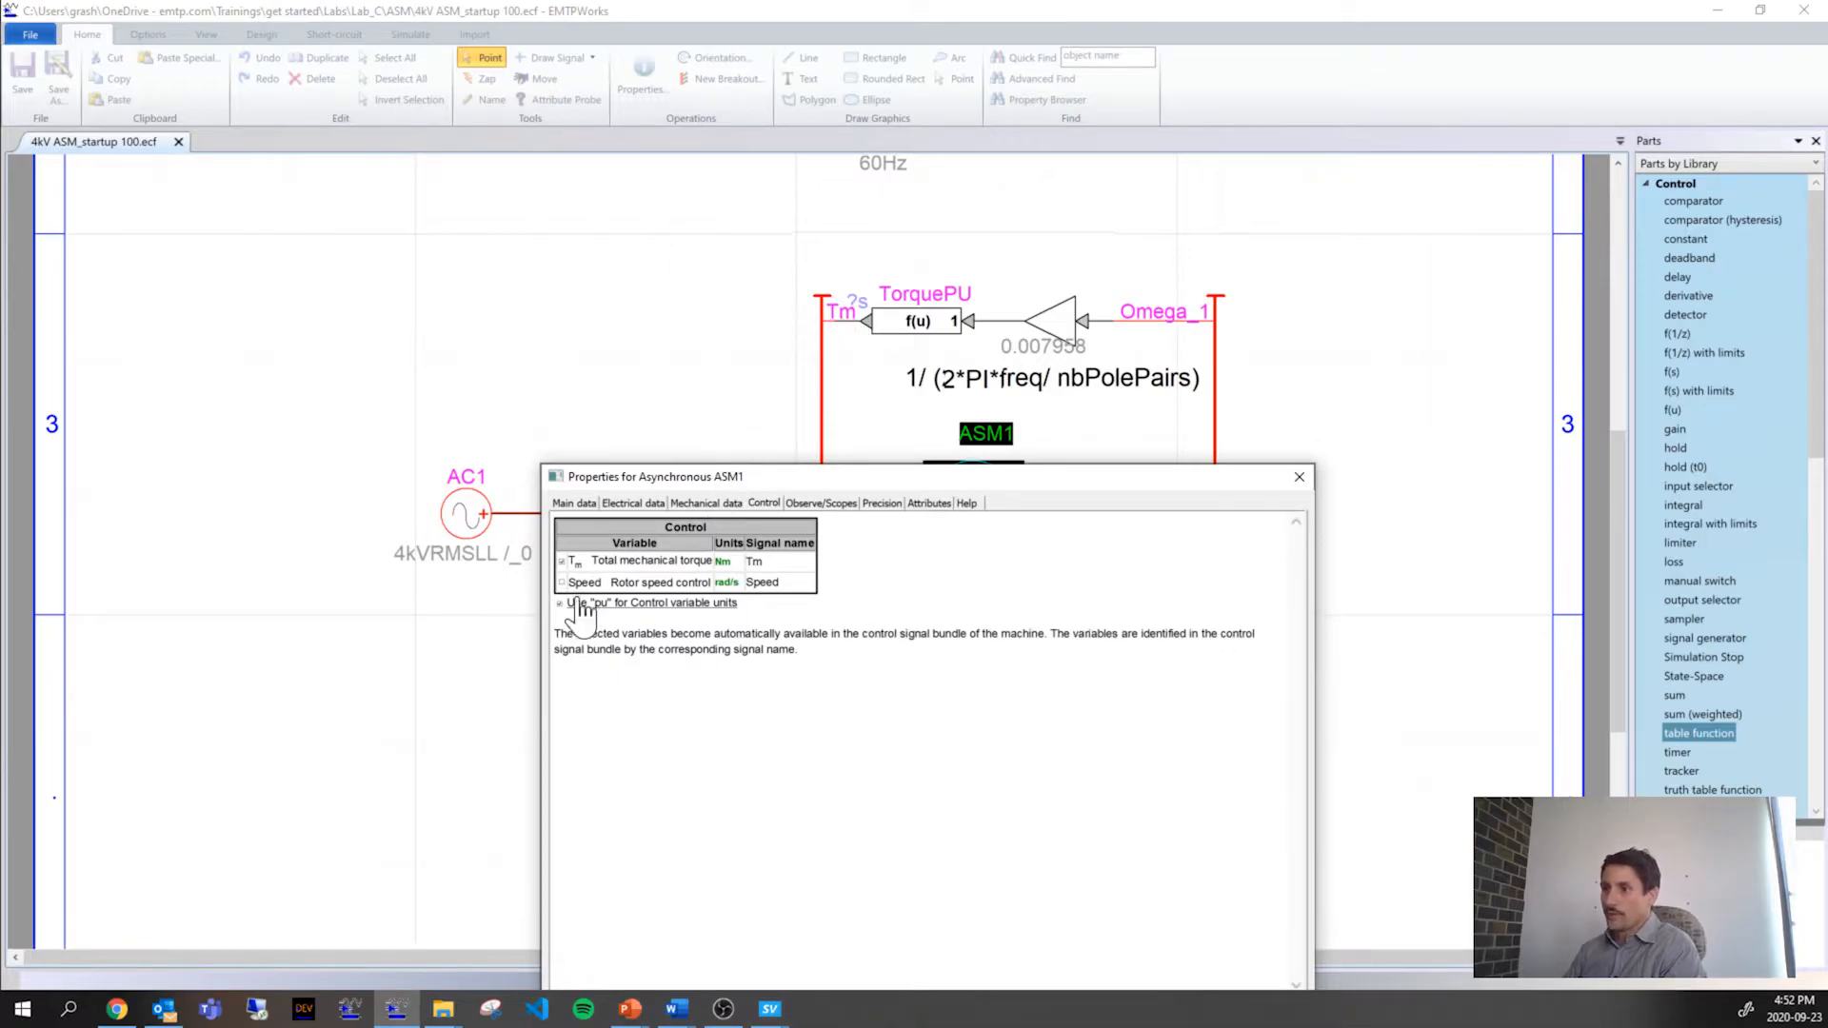
Step: Examine the motor's scope and observe selections, from the stator currents to the torque, slip and pu unit options
click(821, 503)
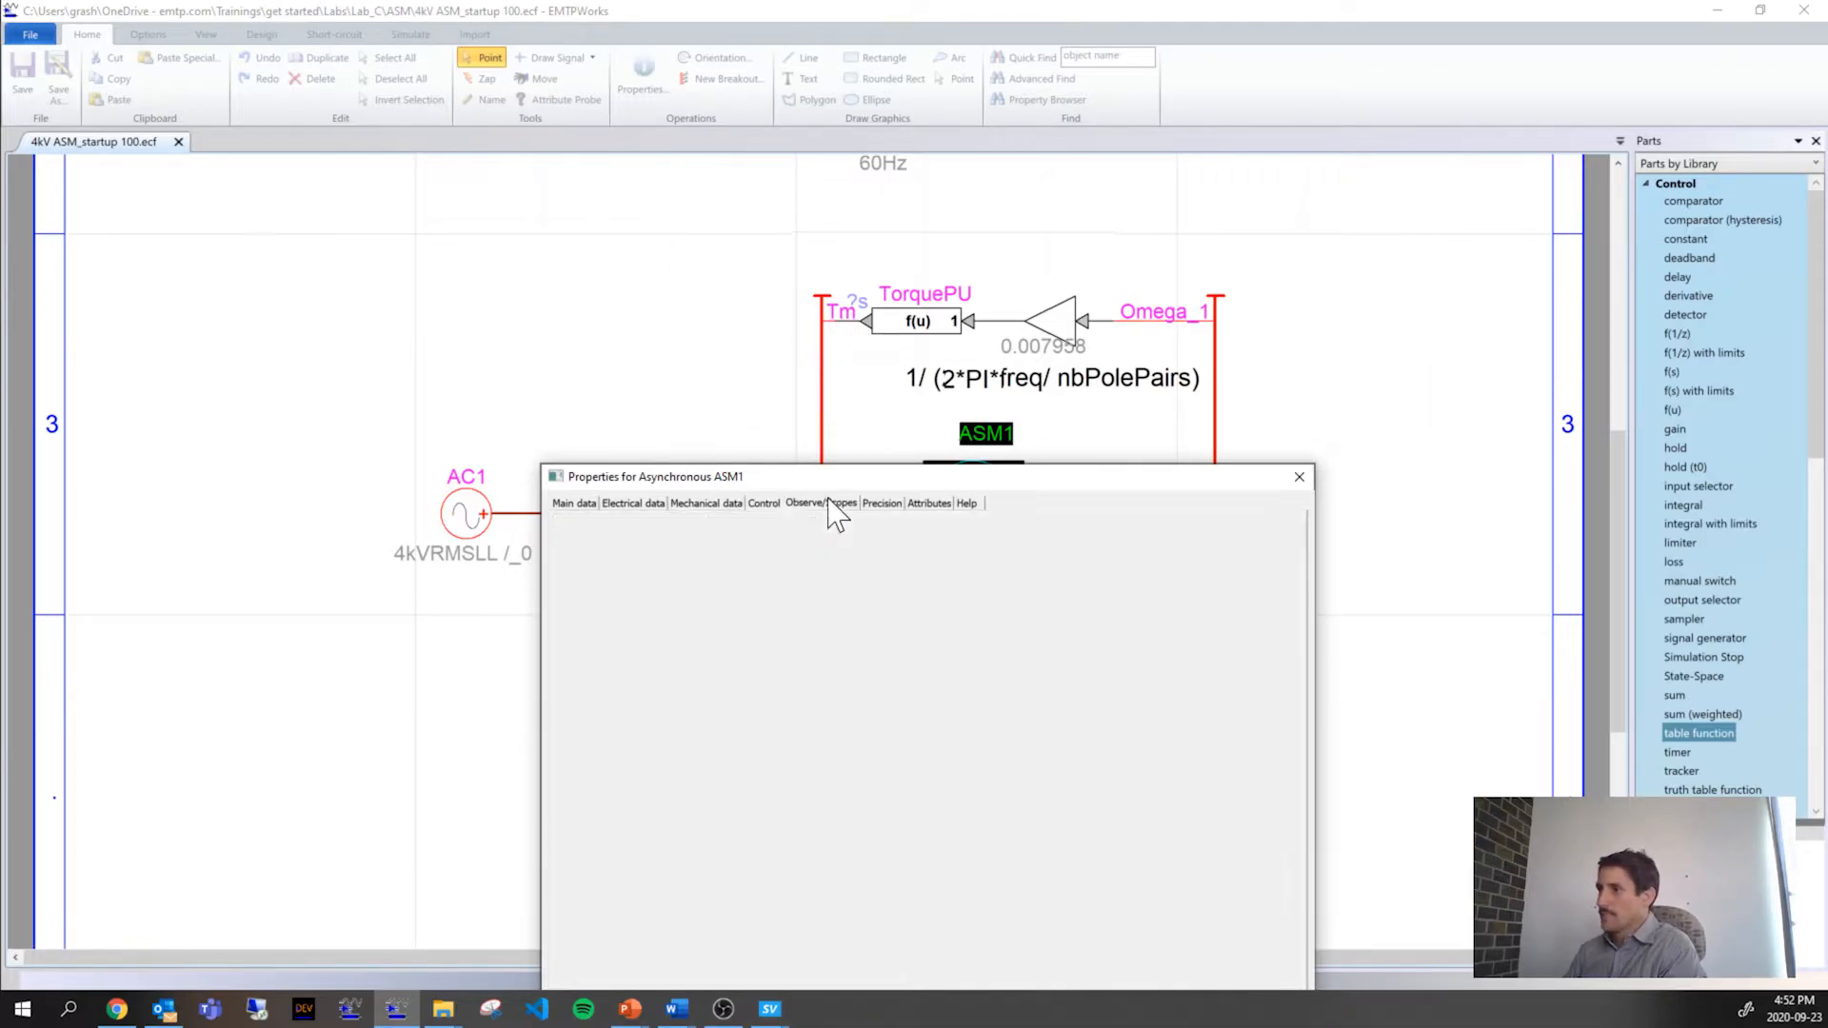
drag(838, 479, 657, 248)
scroll(480, 438, down, 3)
scroll(467, 561, down, 5)
scroll(463, 462, up, 10)
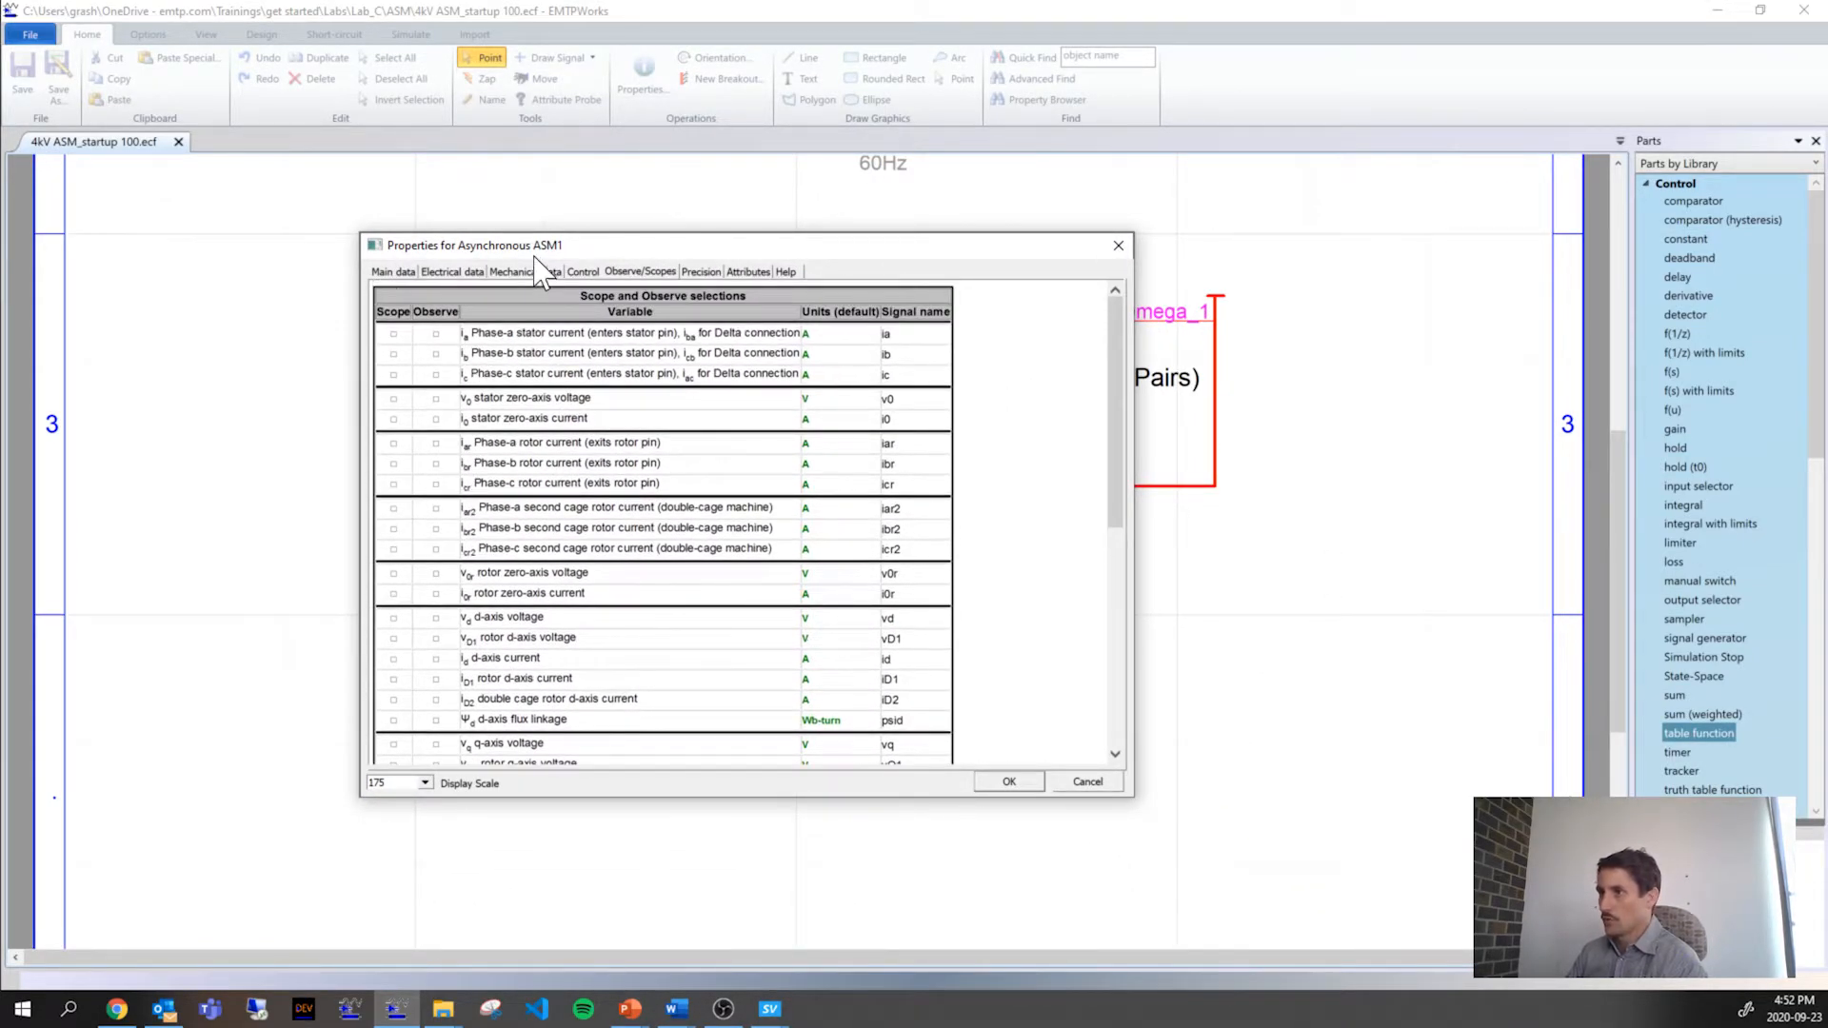
drag(533, 246, 767, 721)
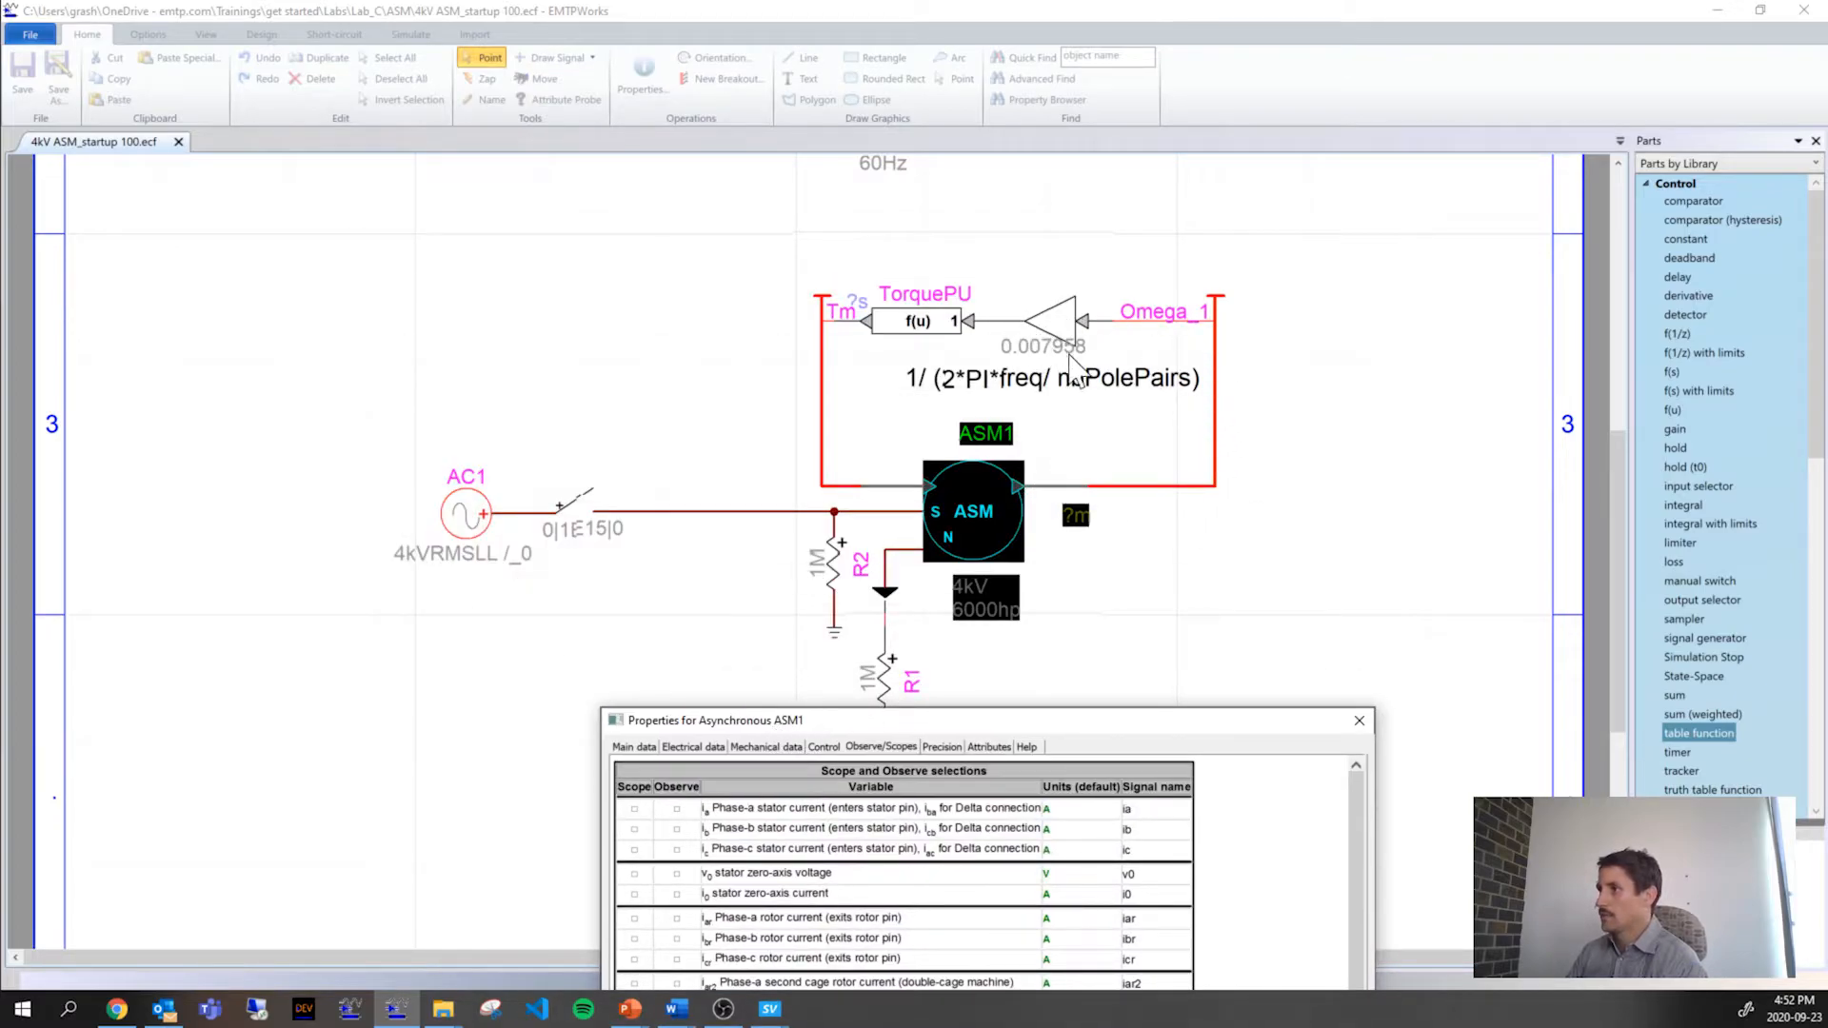
scroll(1042, 347, up, 1)
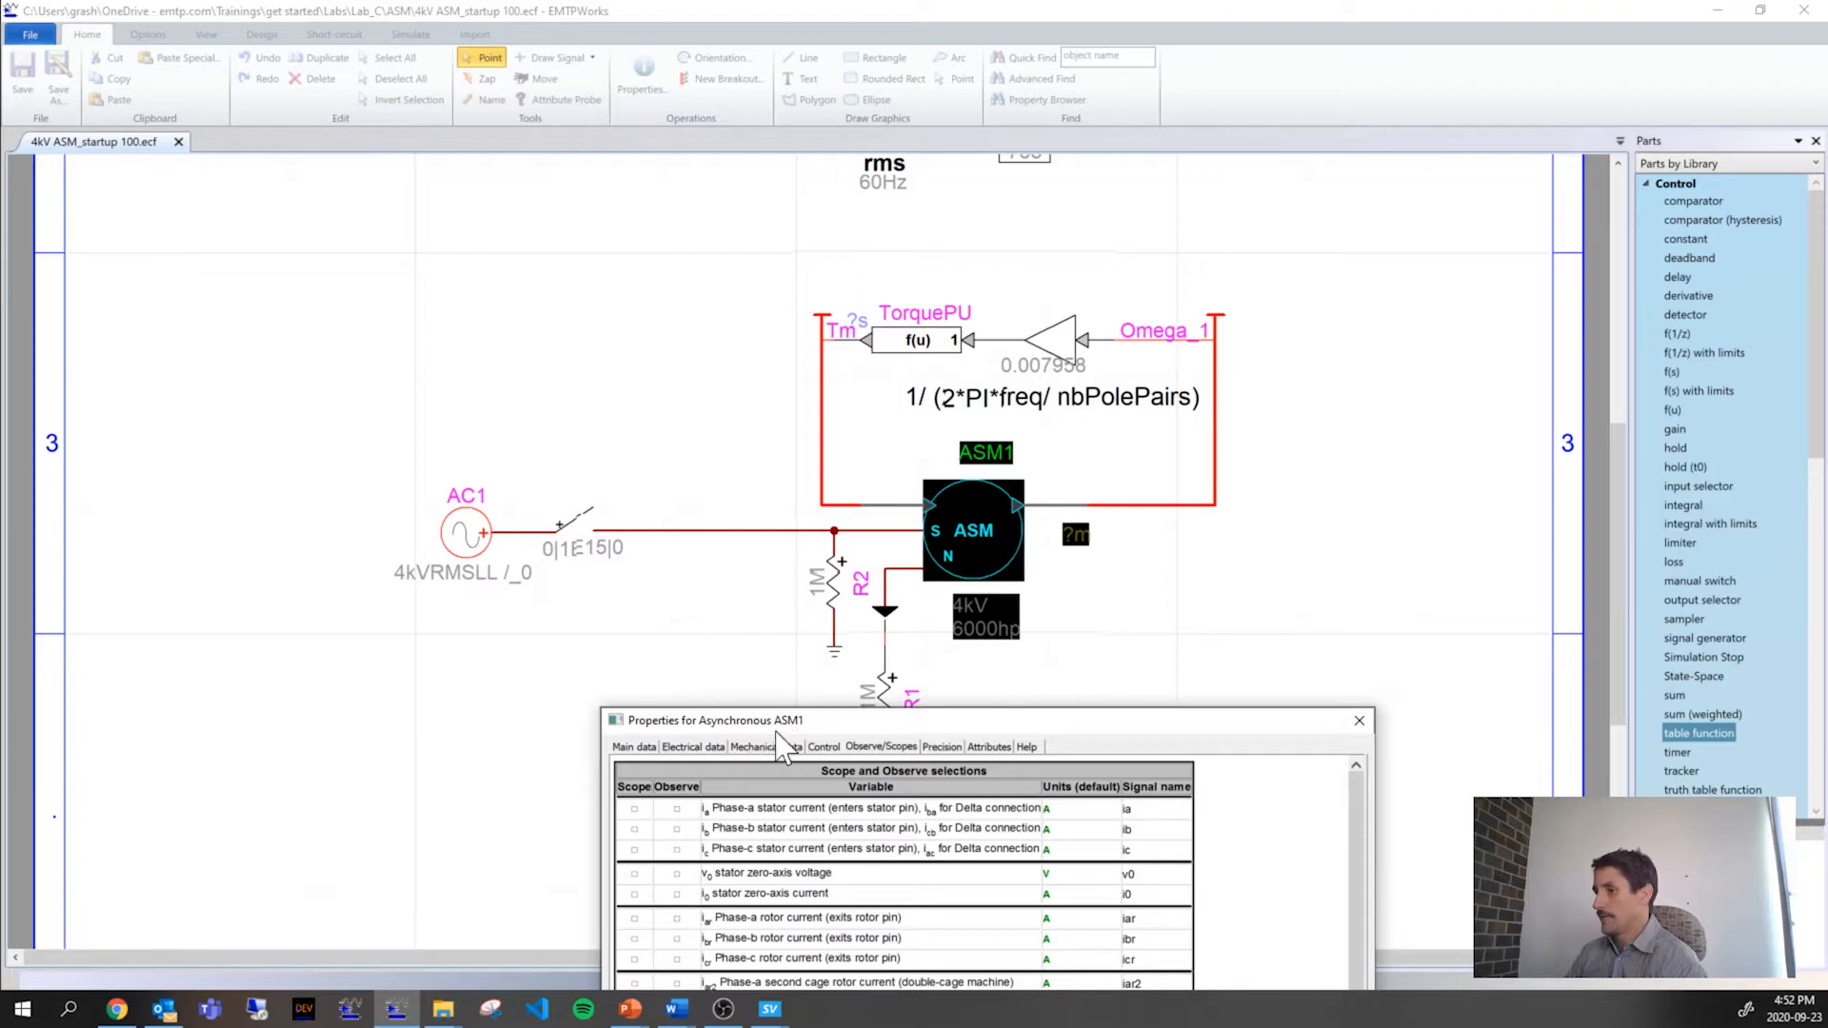
drag(800, 723, 687, 153)
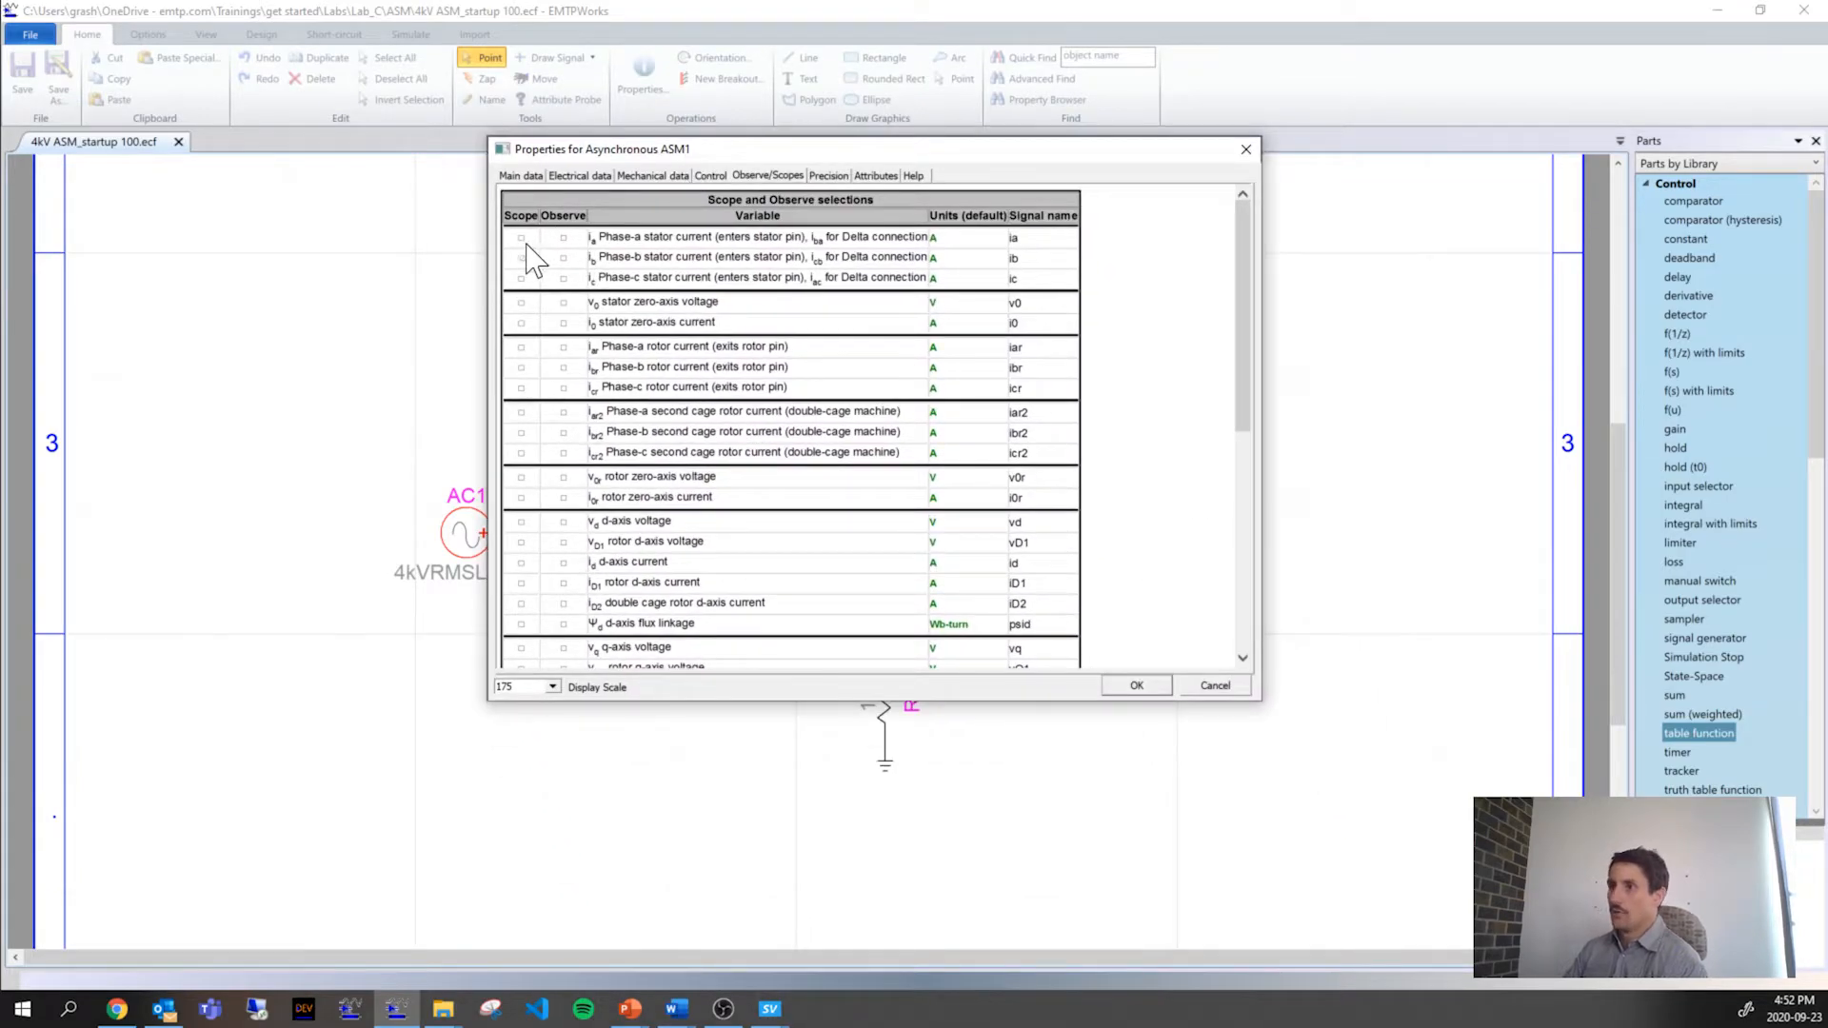
scroll(523, 246, down, 10)
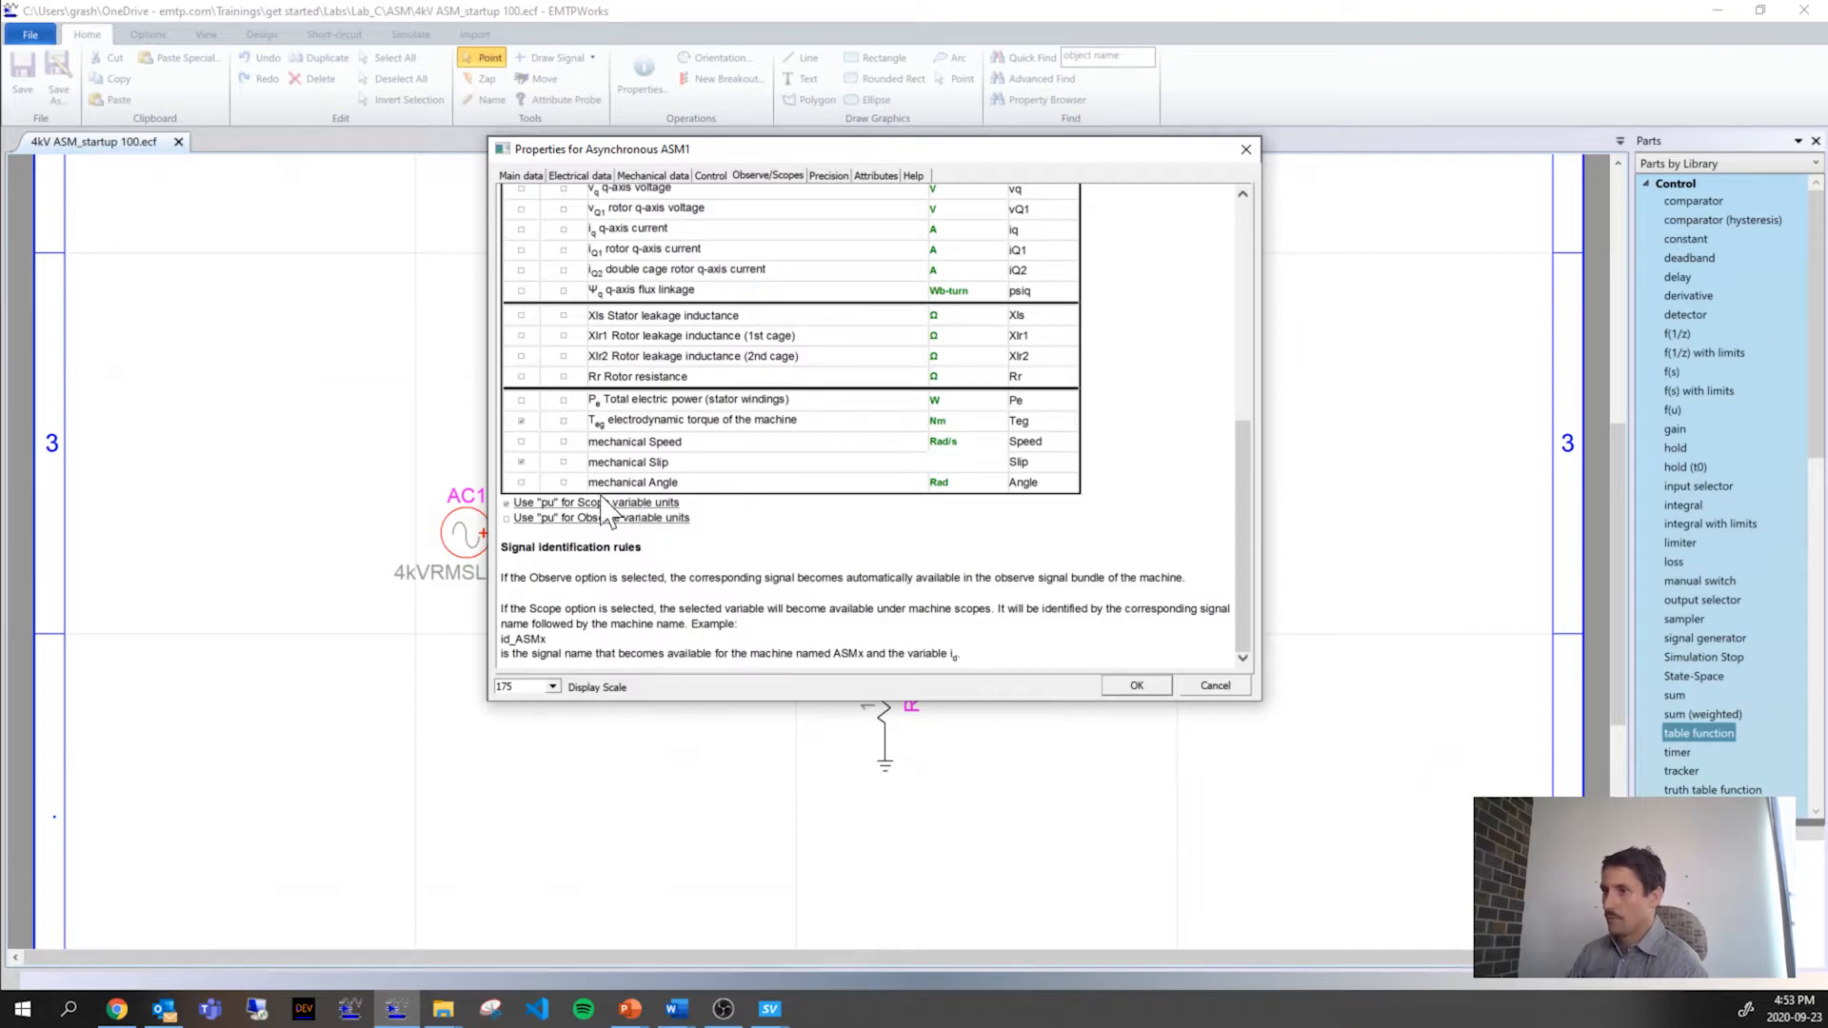
Step: Check the motor's precision control data and open the asynchronous machine's model documentation
click(824, 177)
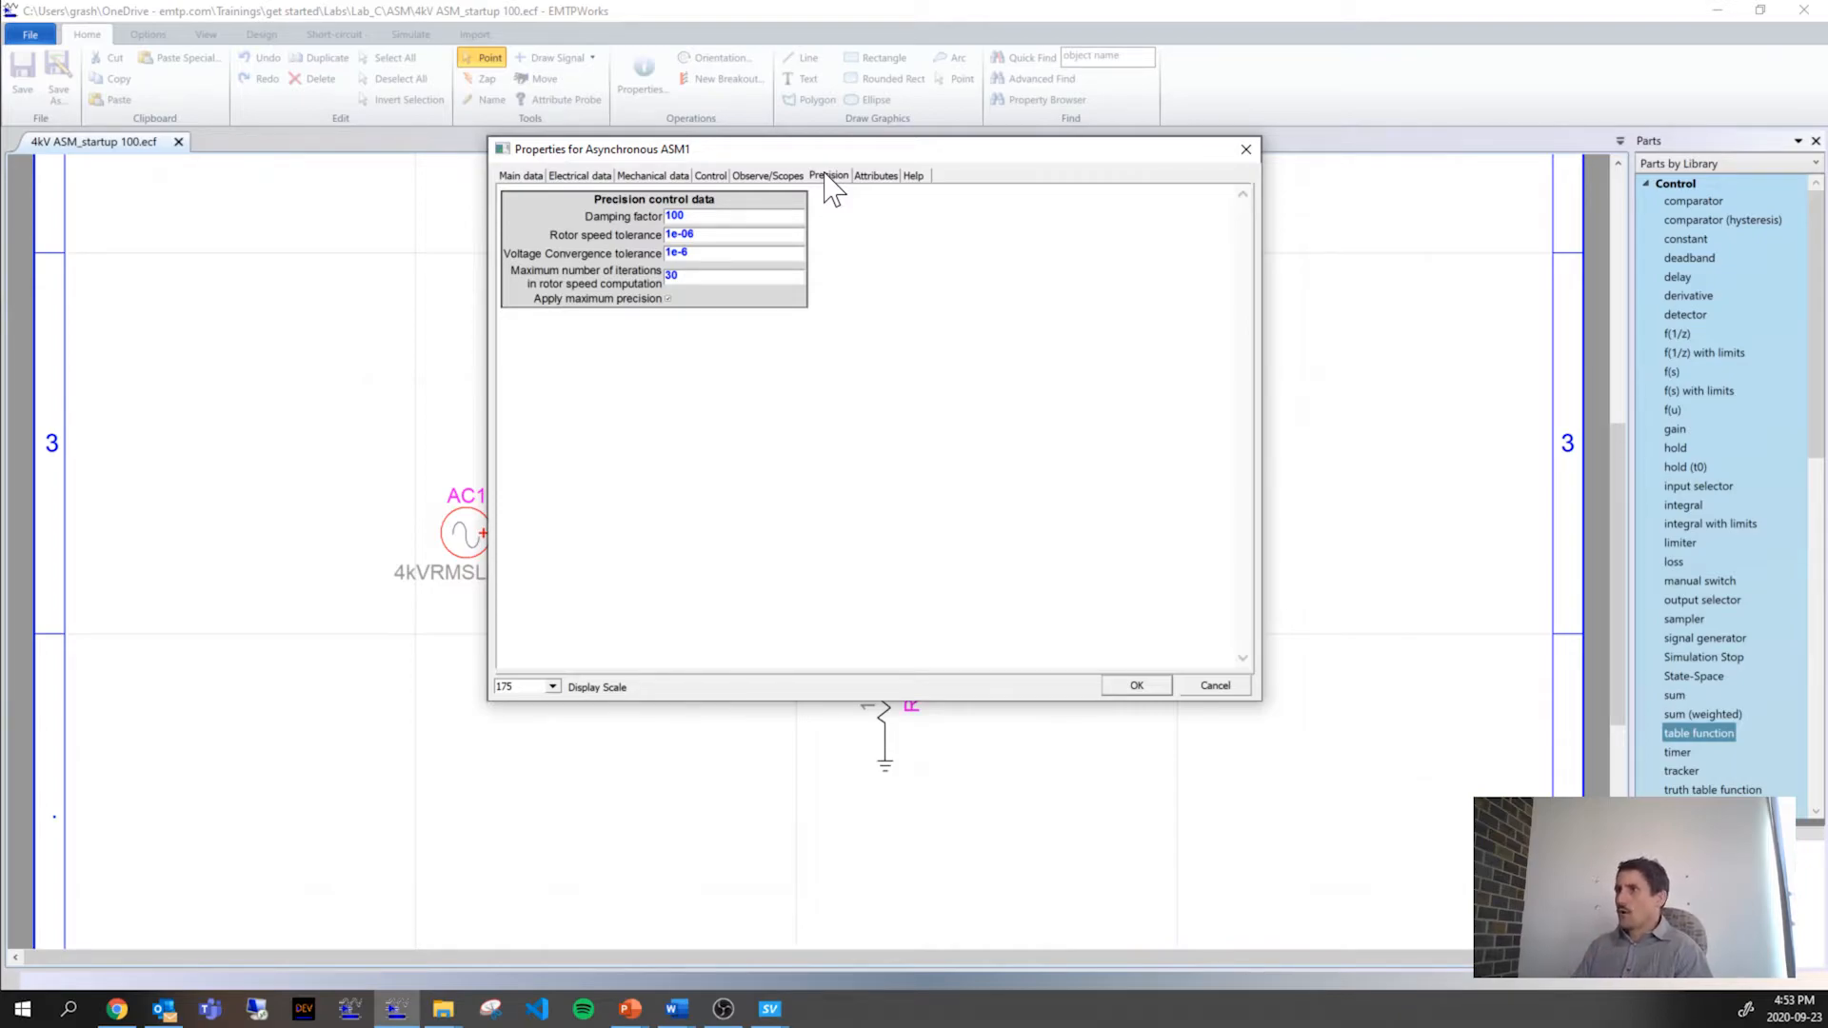
click(910, 177)
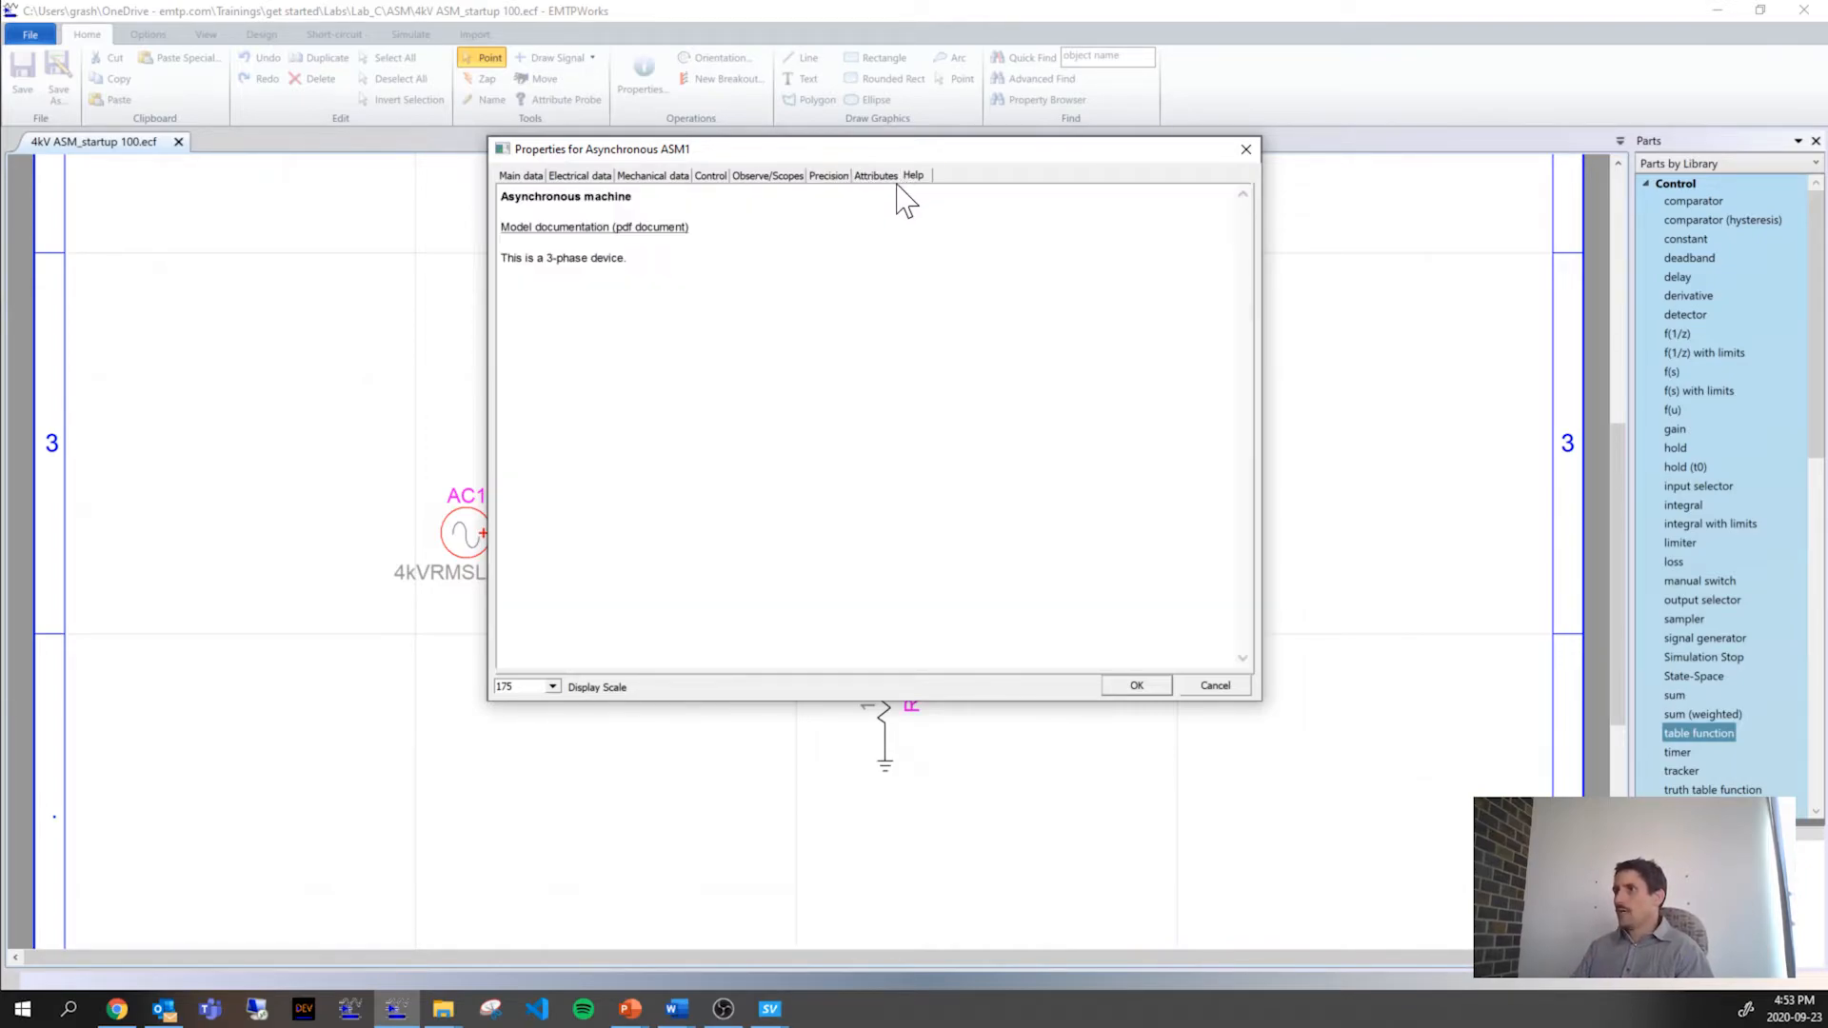
click(559, 229)
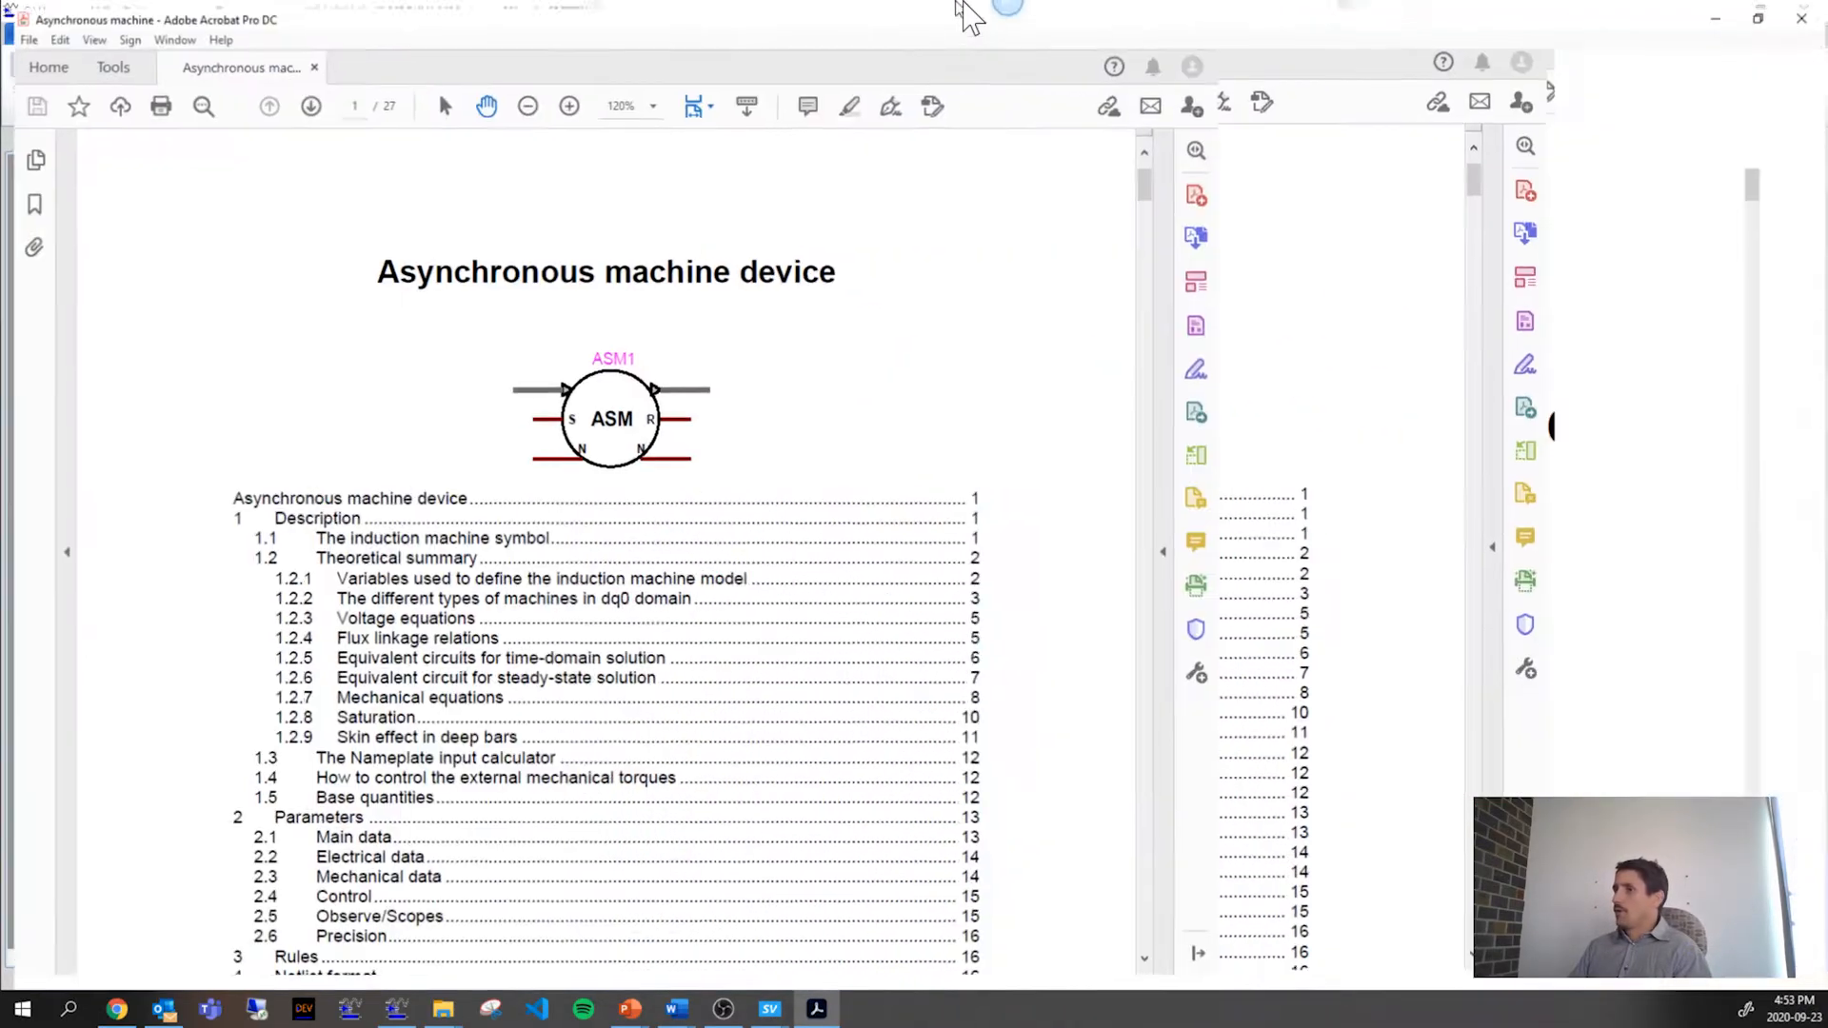
Step: Read through the asynchronous machine documentation up to section 1.2.5, Equivalent circuits for time-domain solution
scroll(905, 511, down, 10)
scroll(905, 543, down, 6)
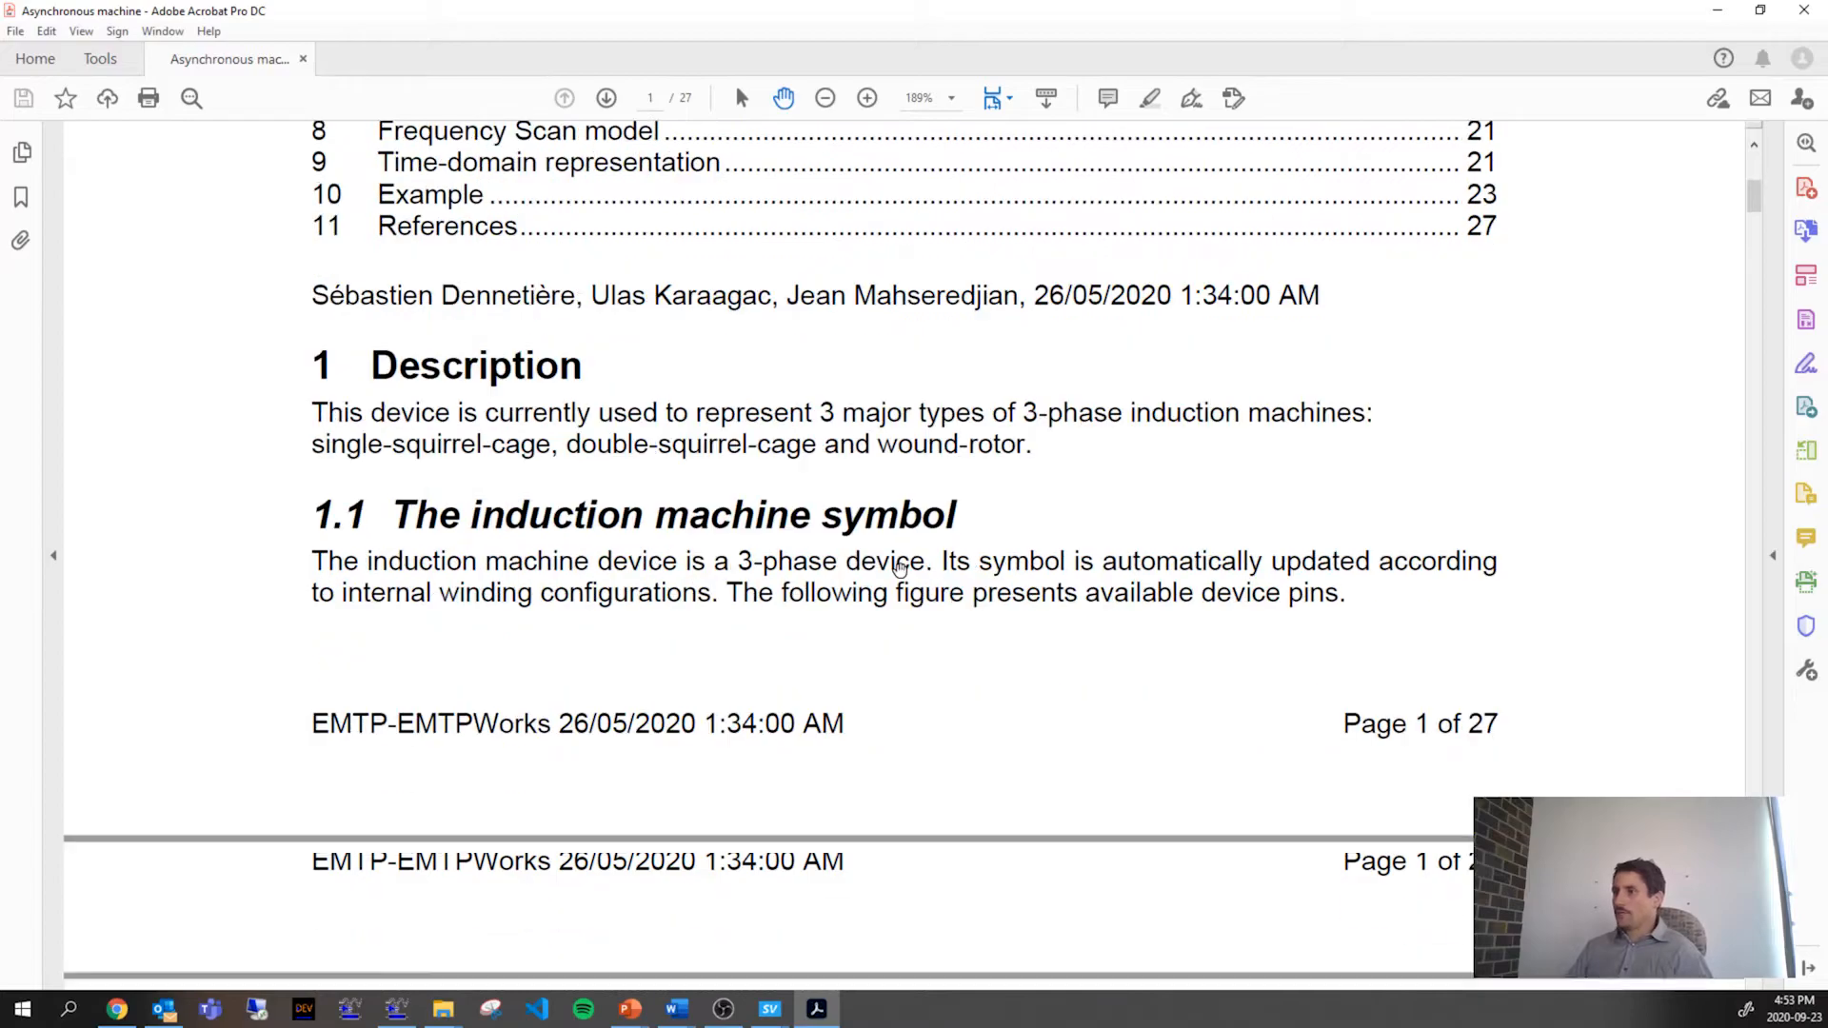
scroll(831, 555, down, 8)
scroll(837, 559, down, 3)
scroll(837, 559, down, 20)
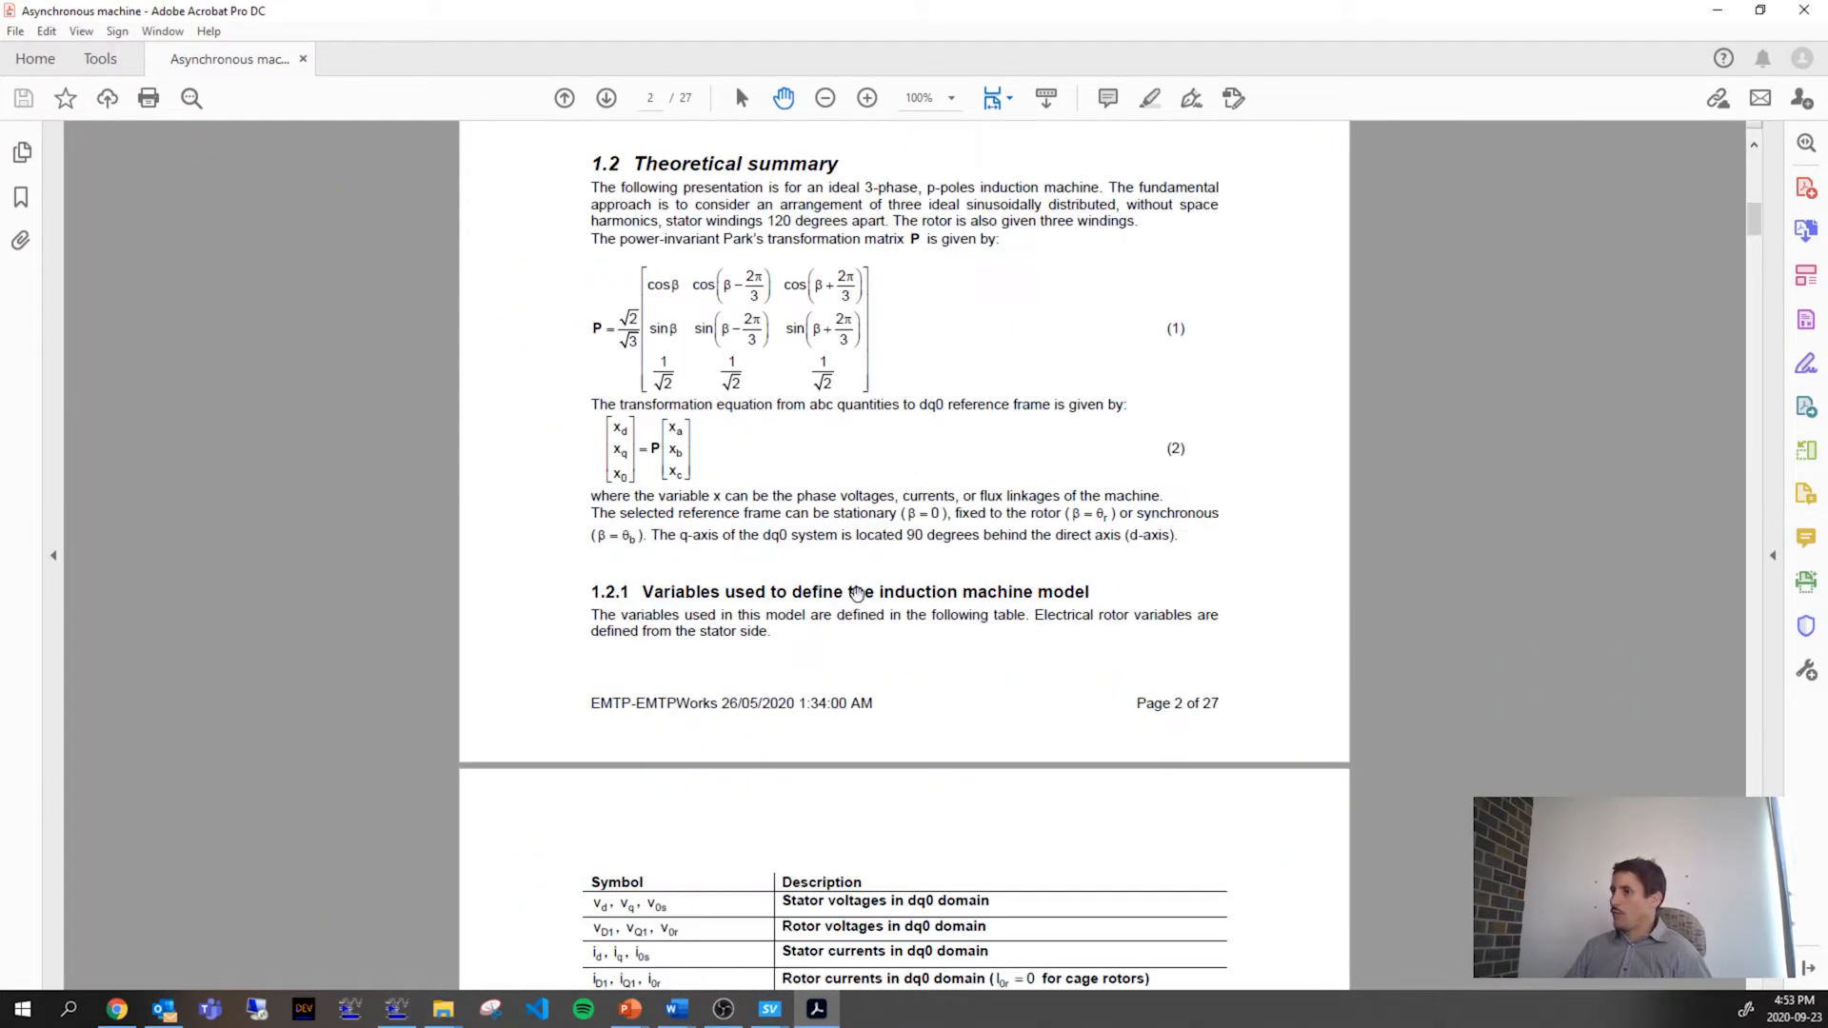
scroll(1048, 690, down, 10)
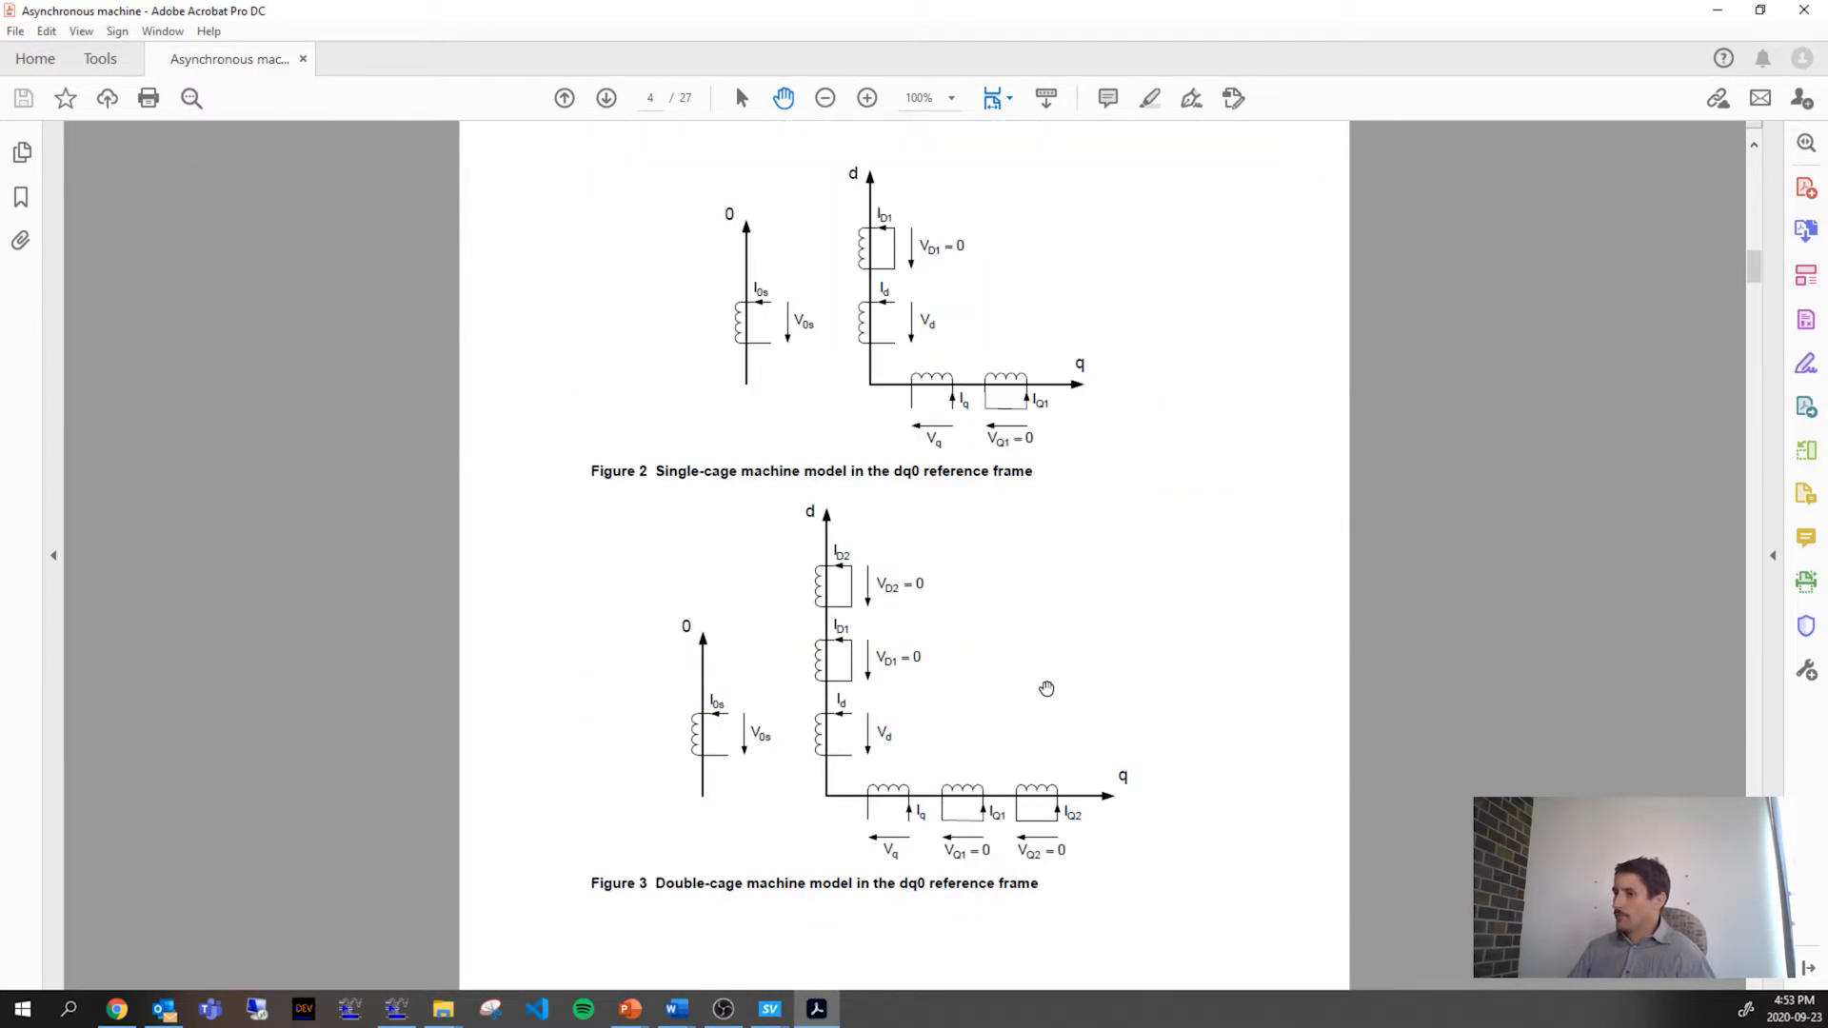
scroll(911, 527, down, 7)
scroll(911, 527, down, 15)
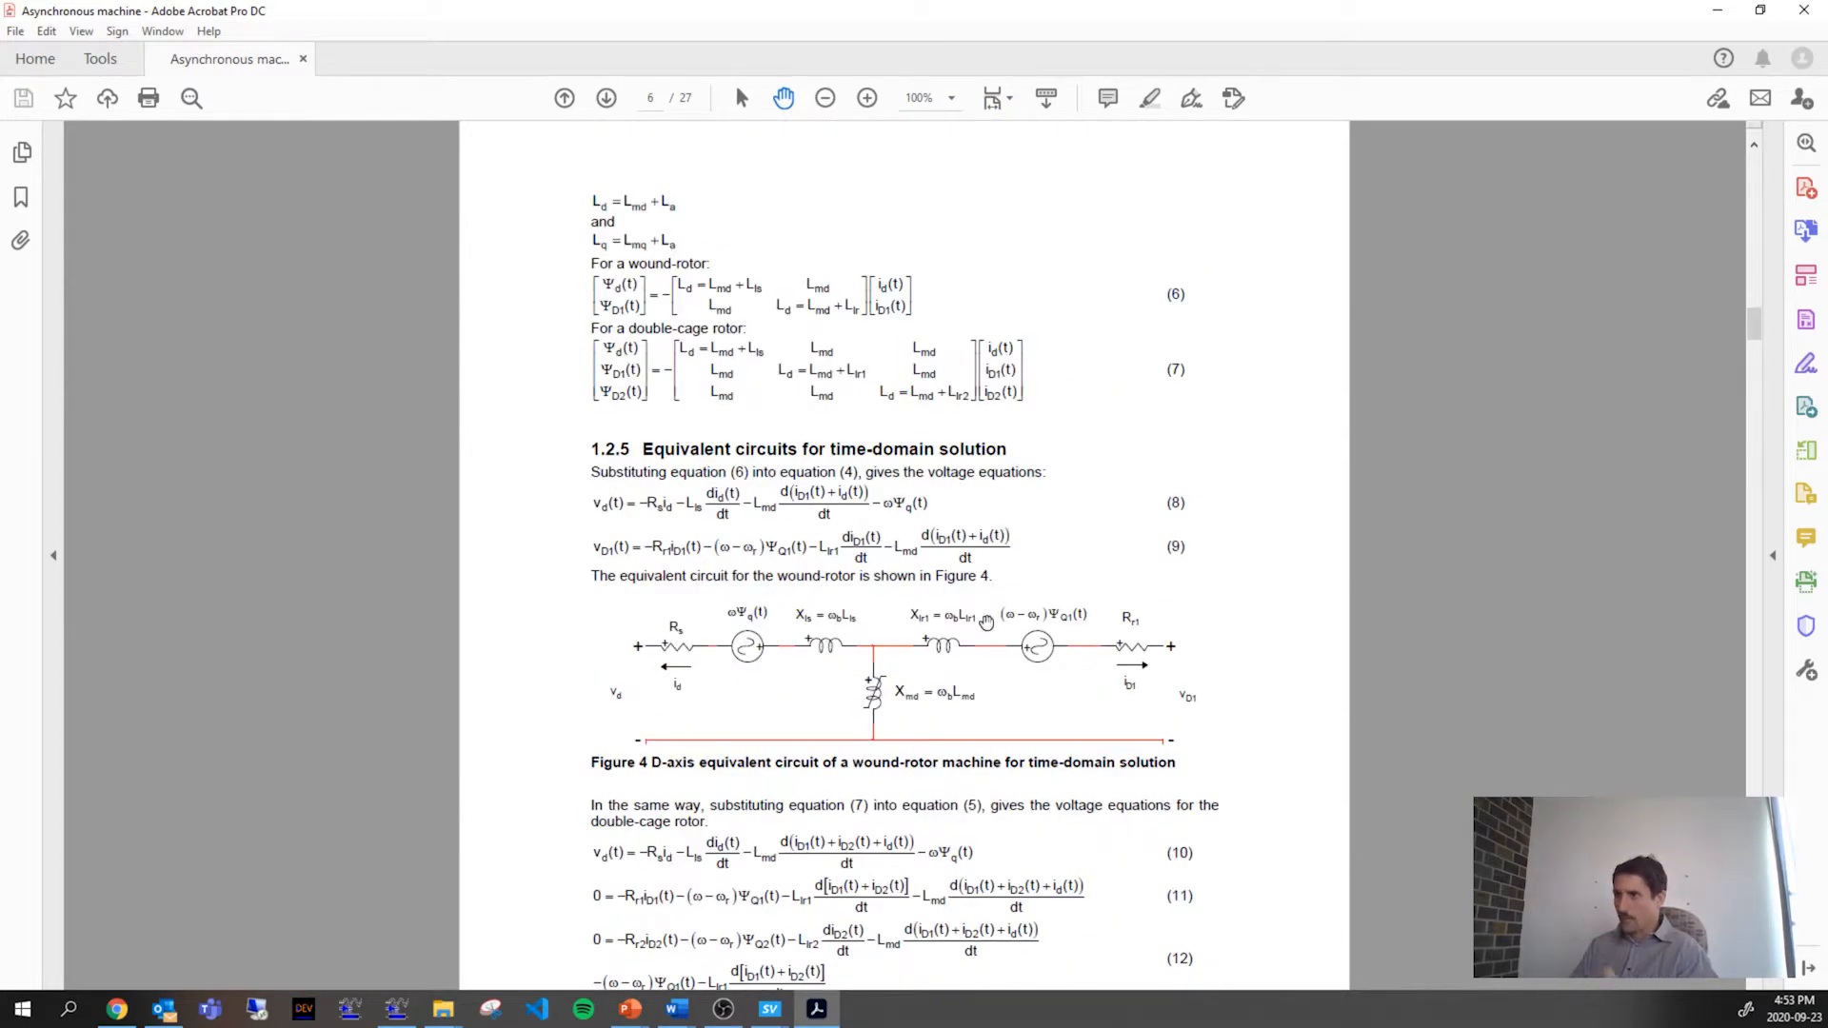
scroll(990, 619, down, 2)
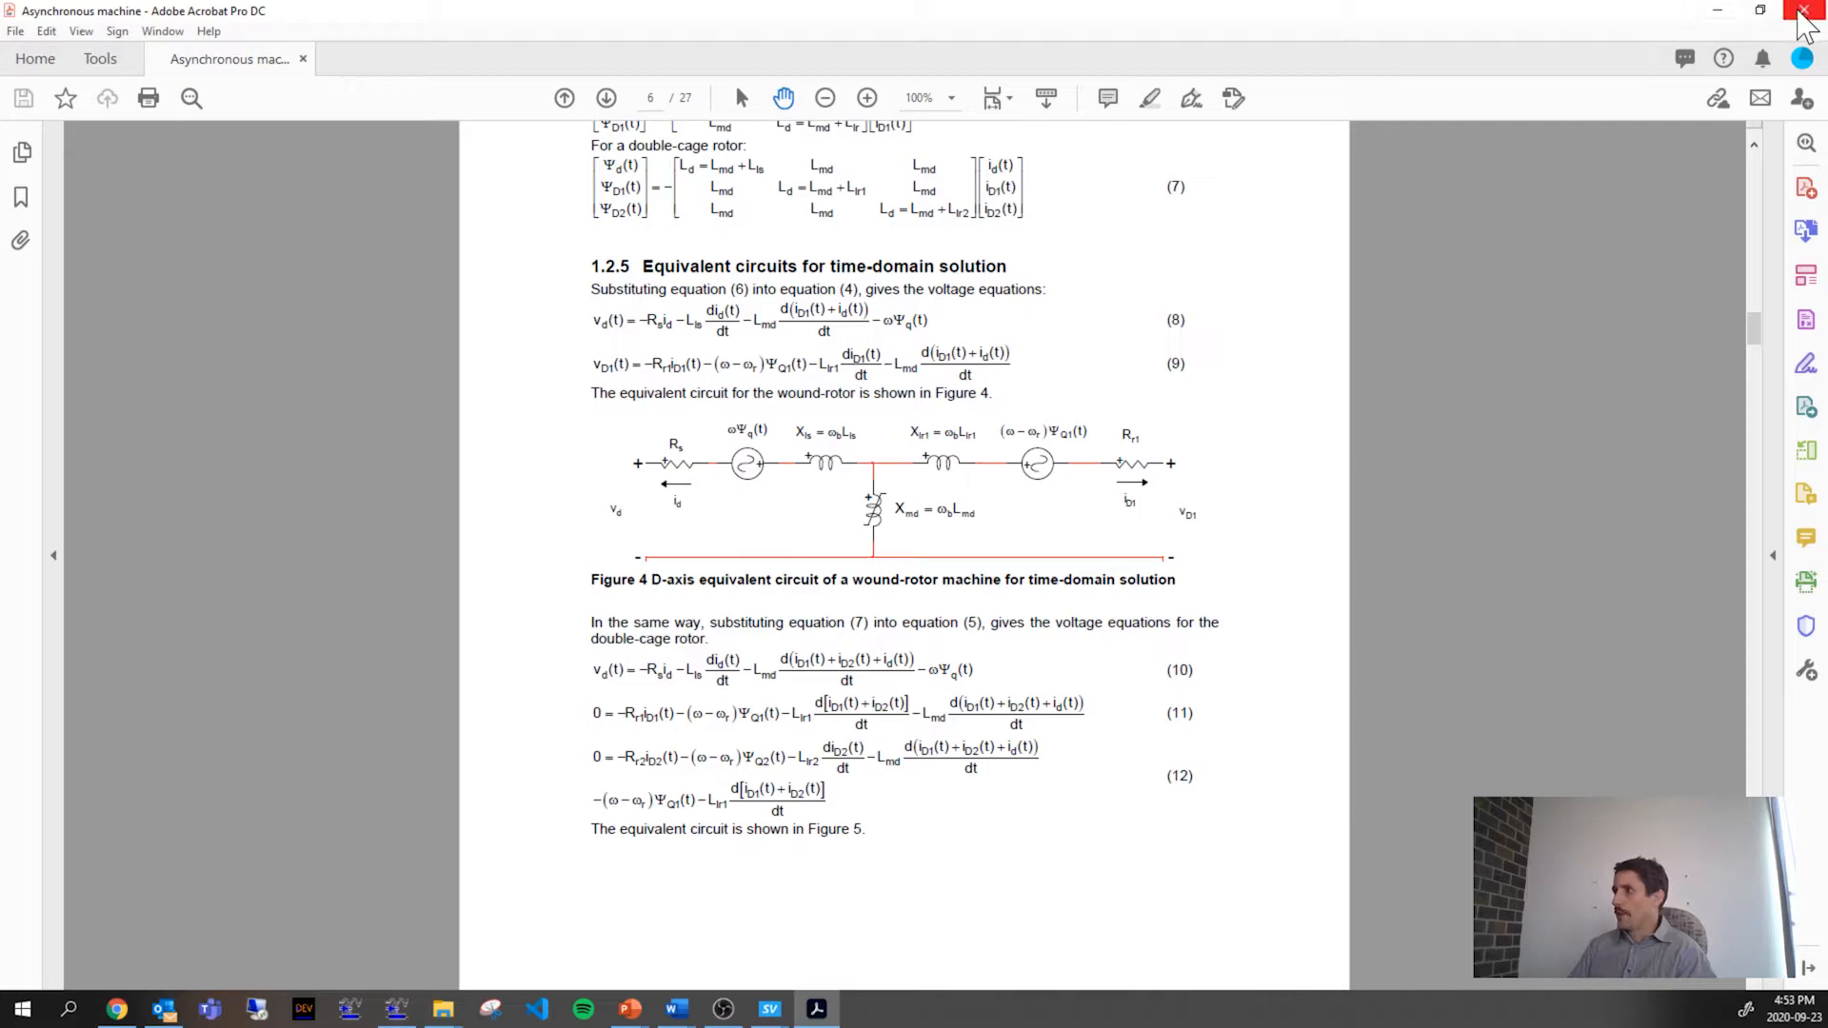
Step: Leave the machine documentation and check the armature winding connection options in motor ASM1's main data
click(1718, 10)
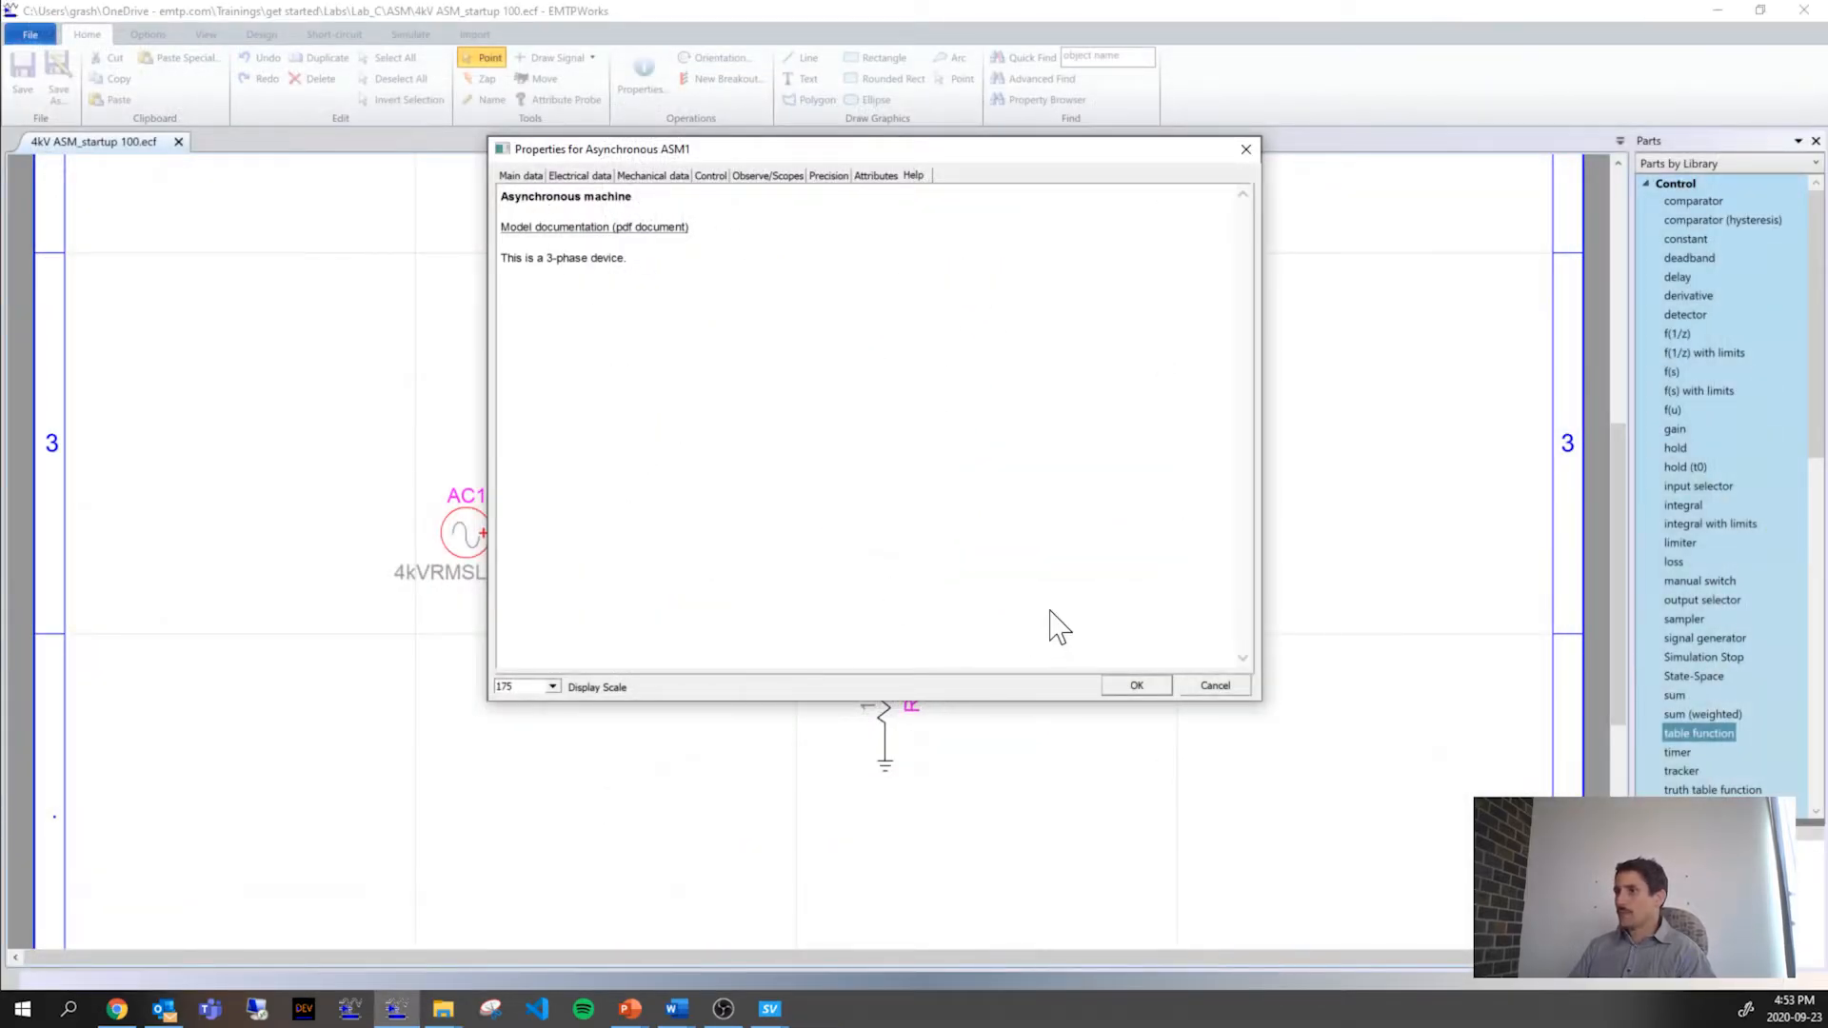
click(1129, 686)
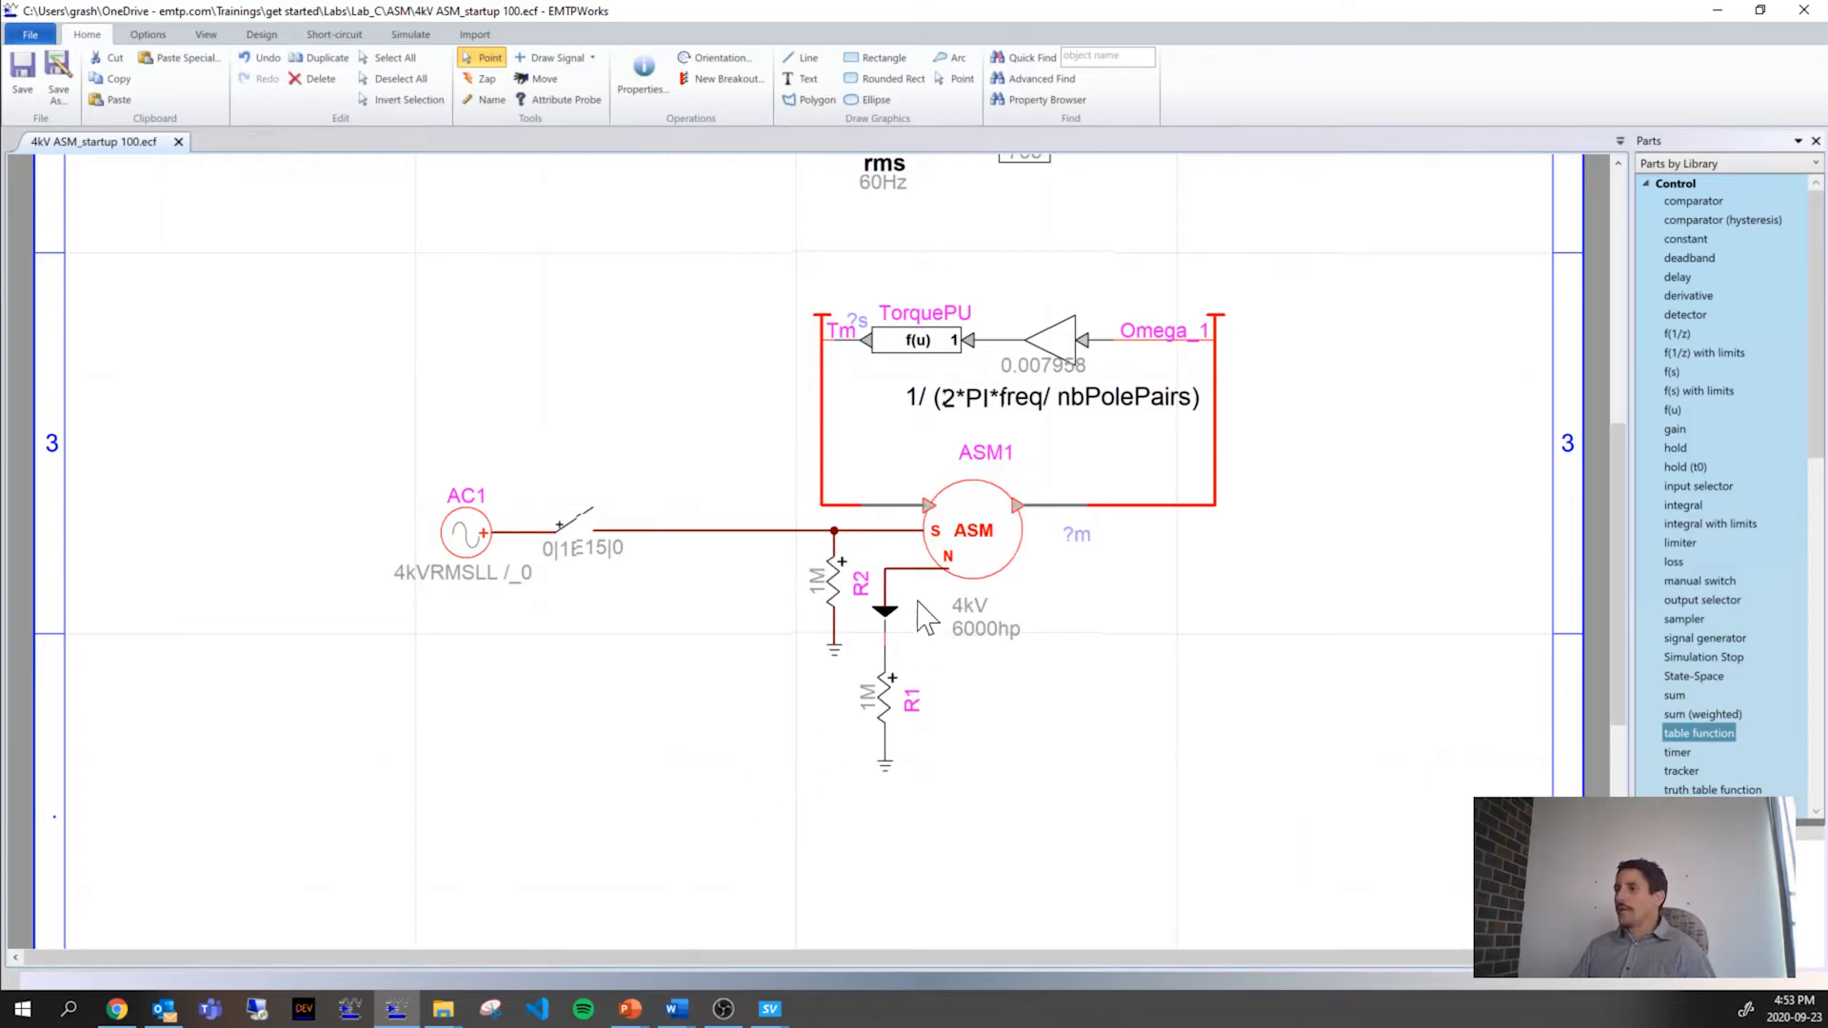
double_click(964, 558)
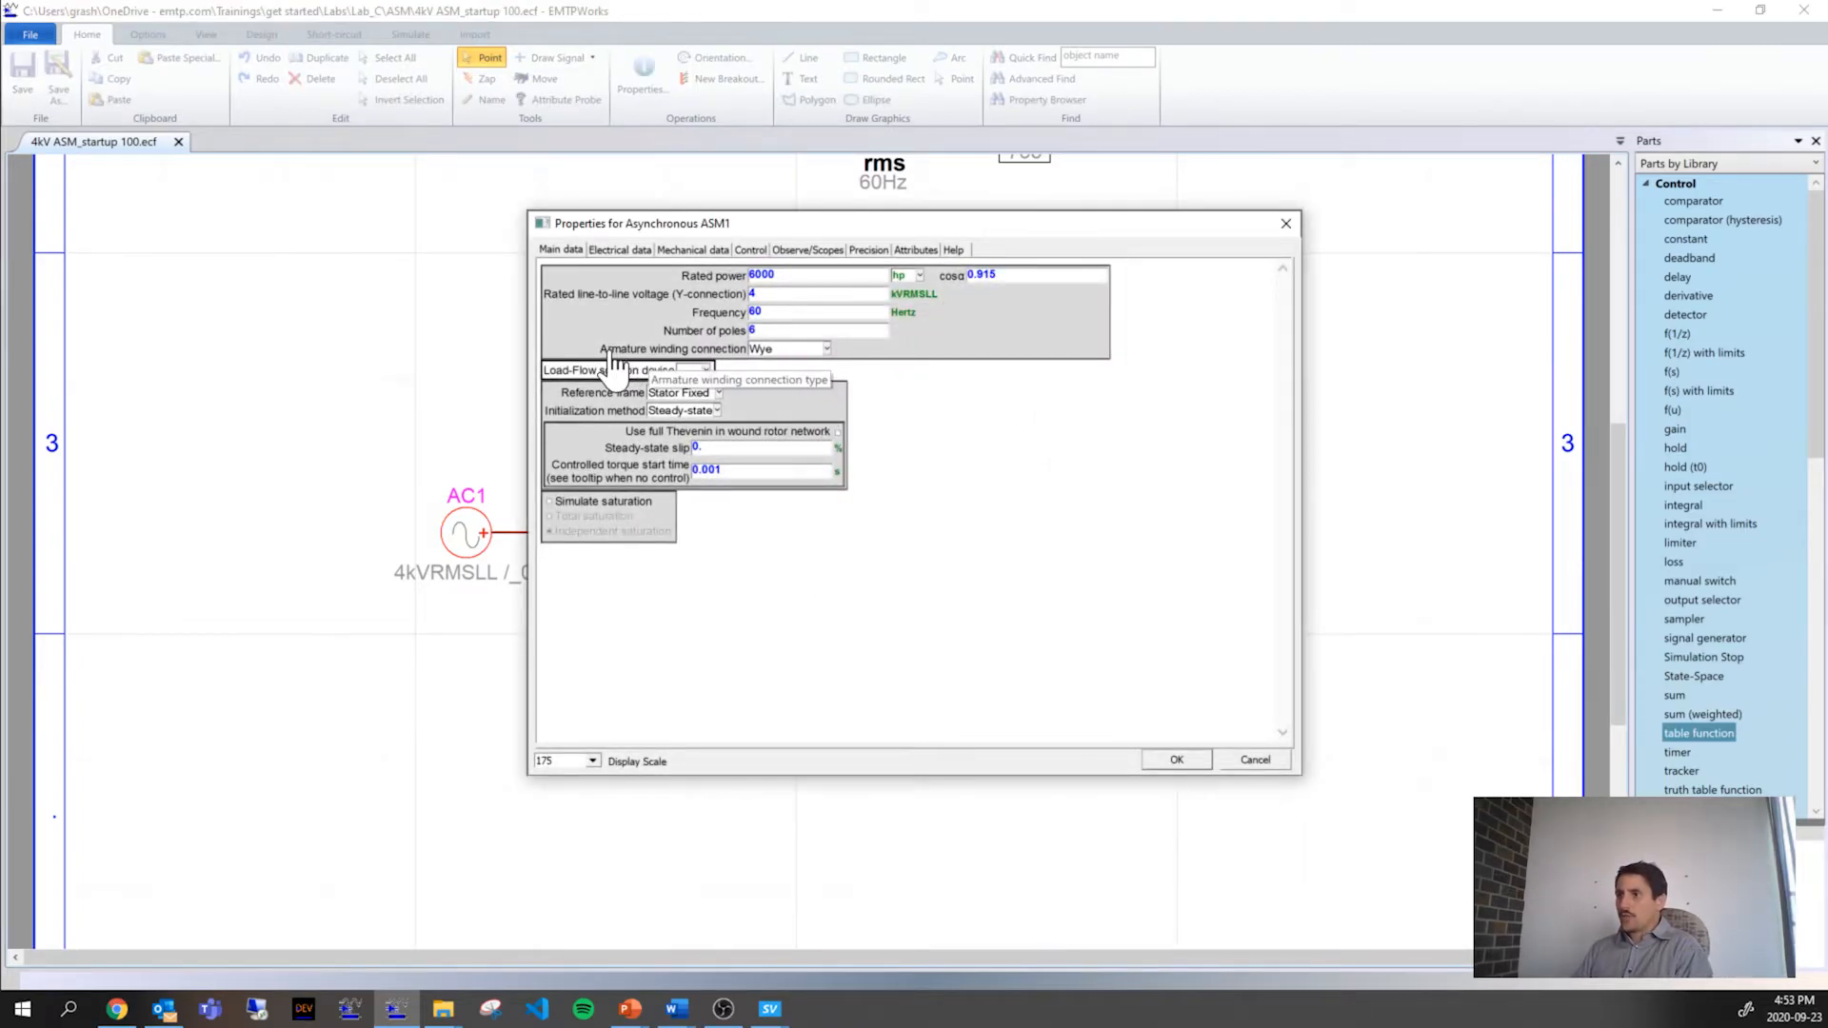
click(753, 352)
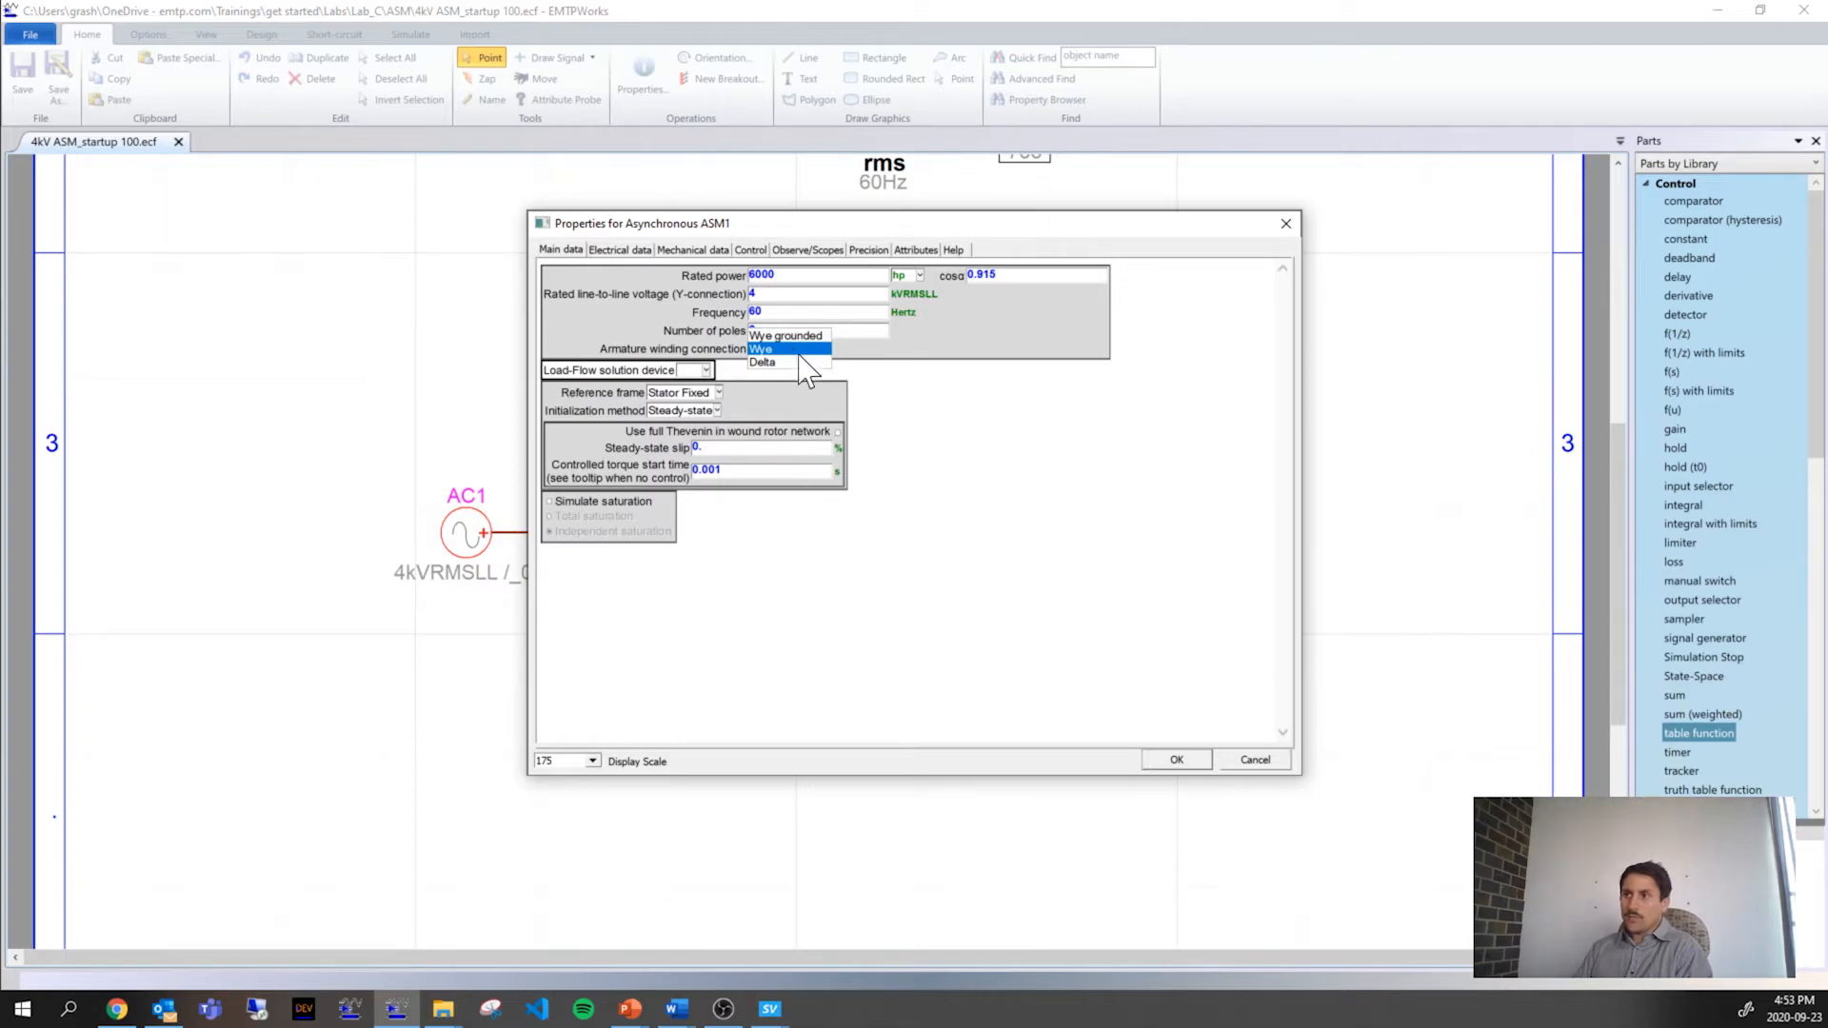
click(1281, 745)
click(1255, 759)
Step: Delete the neutral device between motor ASM1's N pin and resistor R1
click(895, 699)
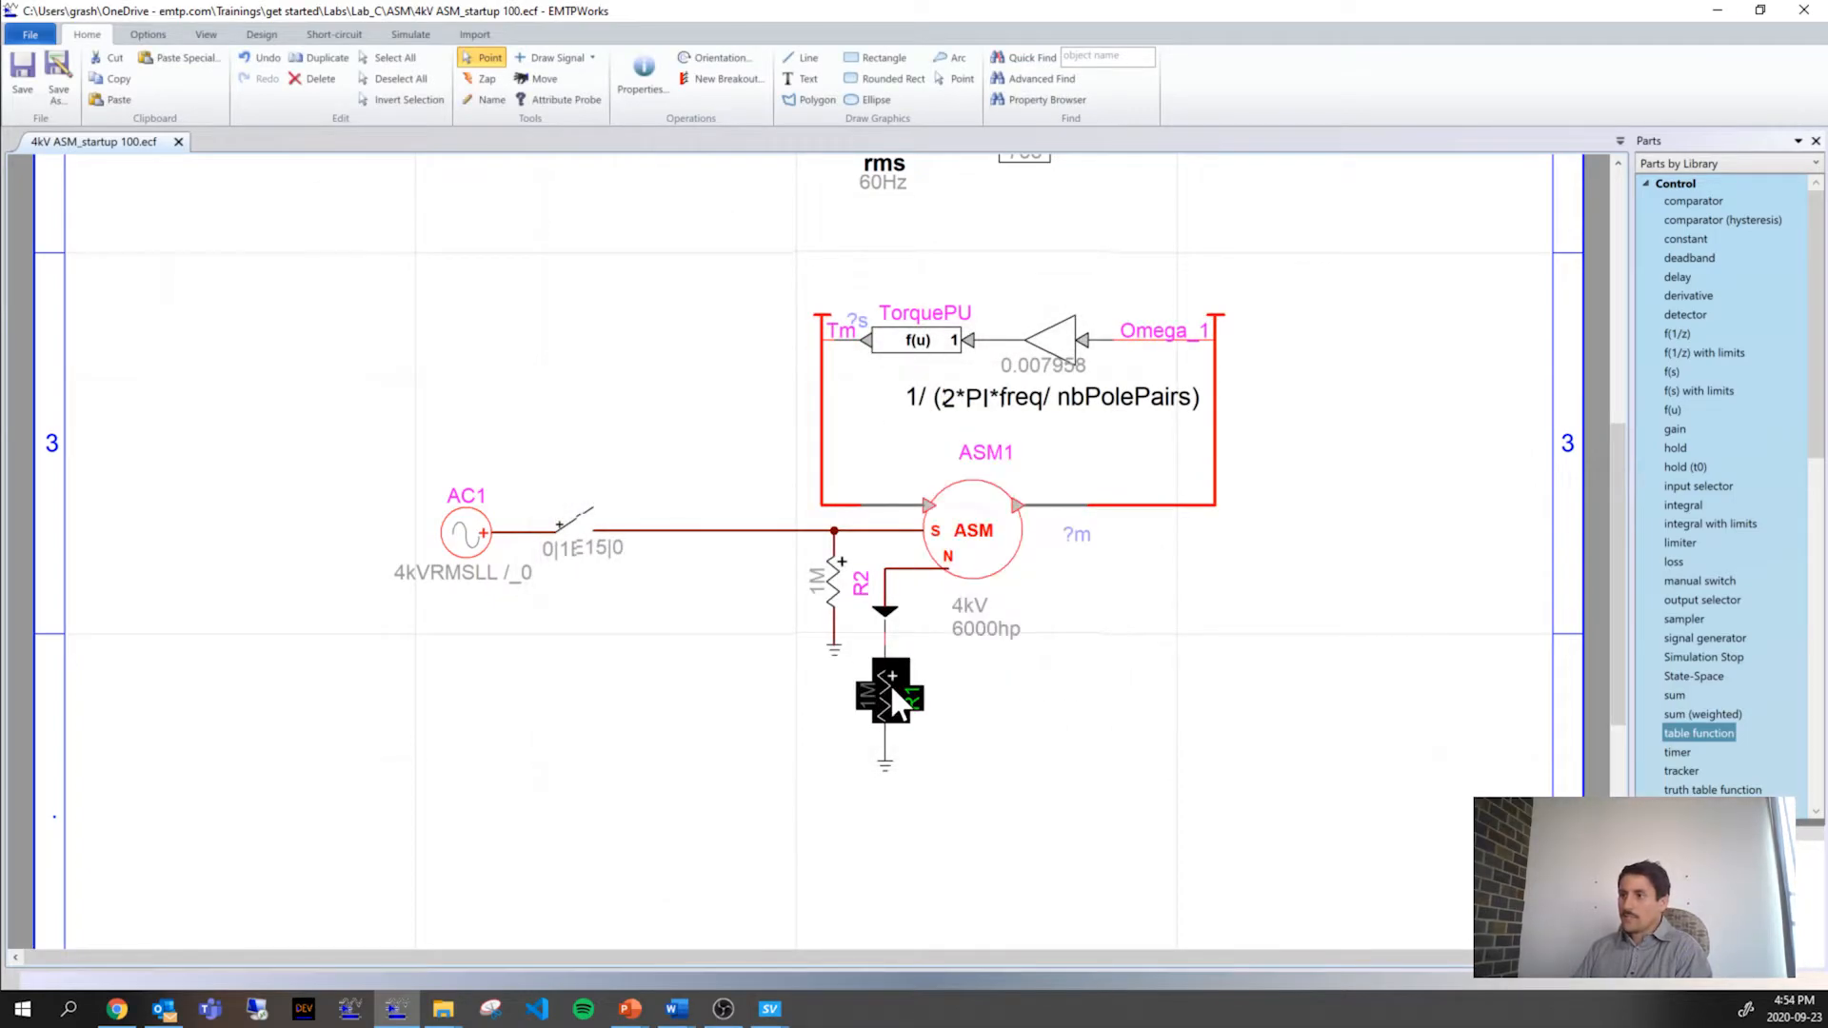
click(1040, 784)
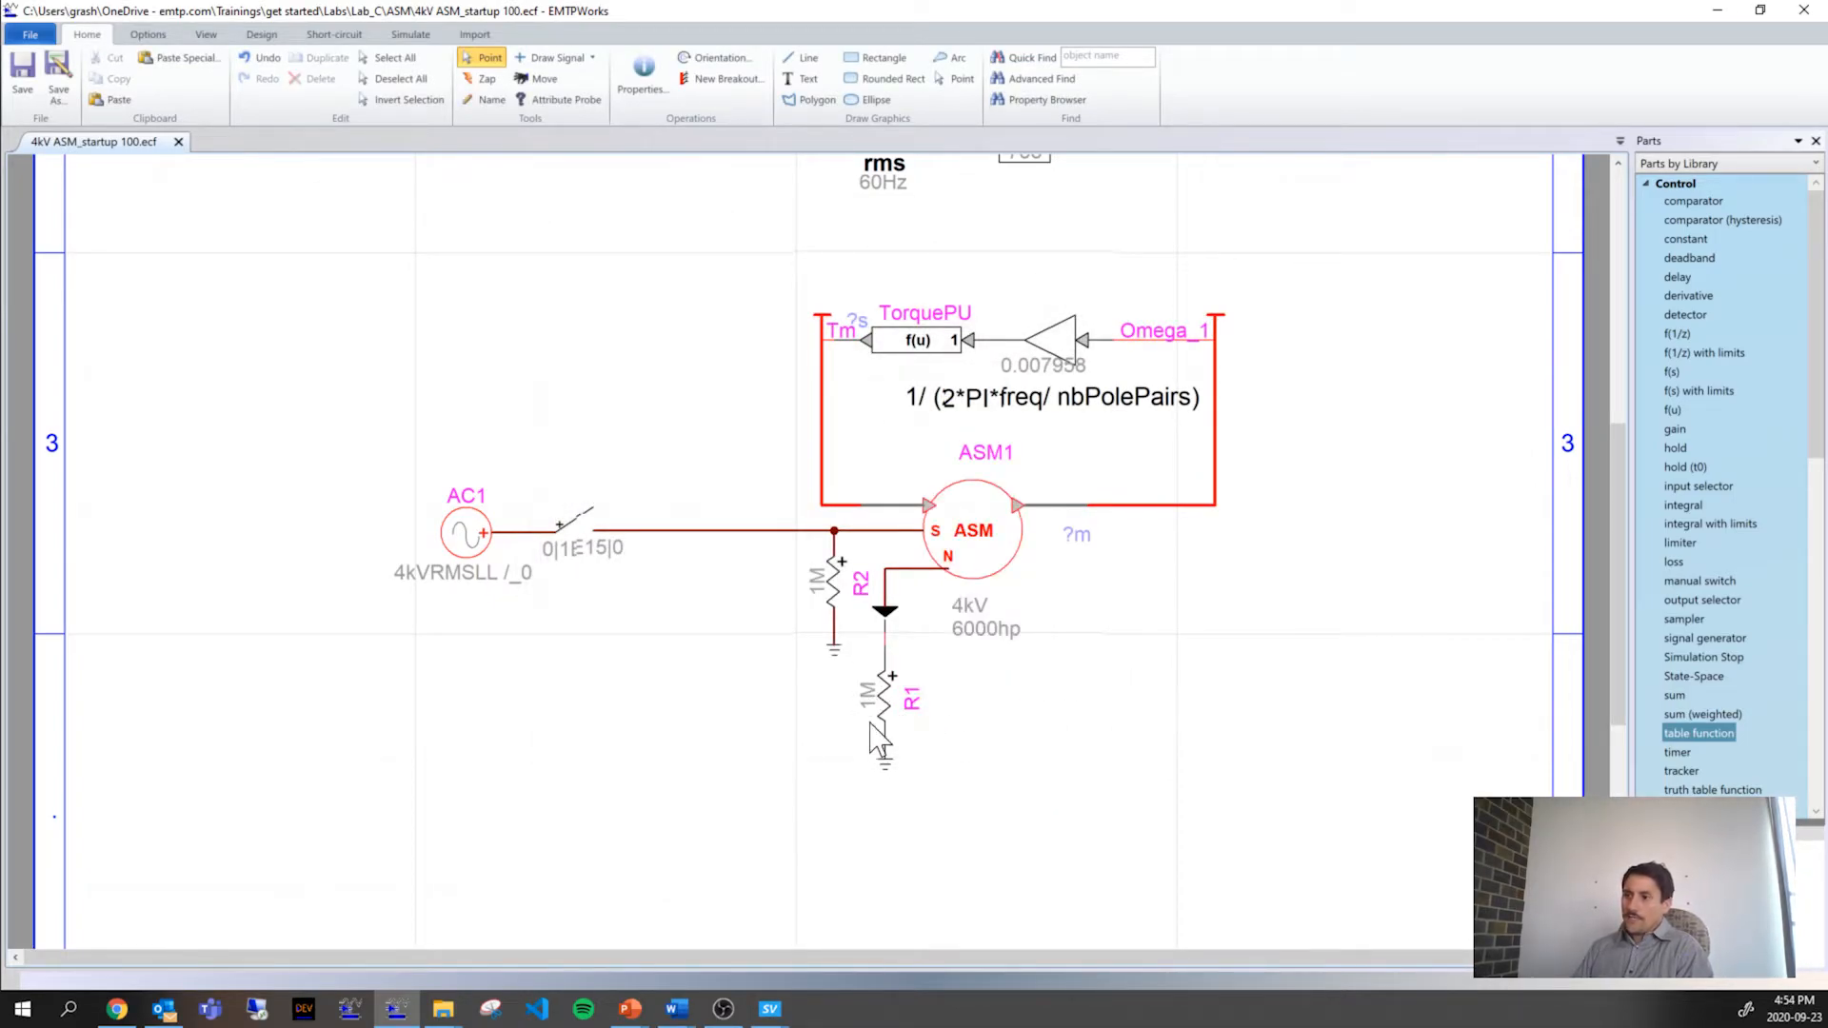
click(888, 616)
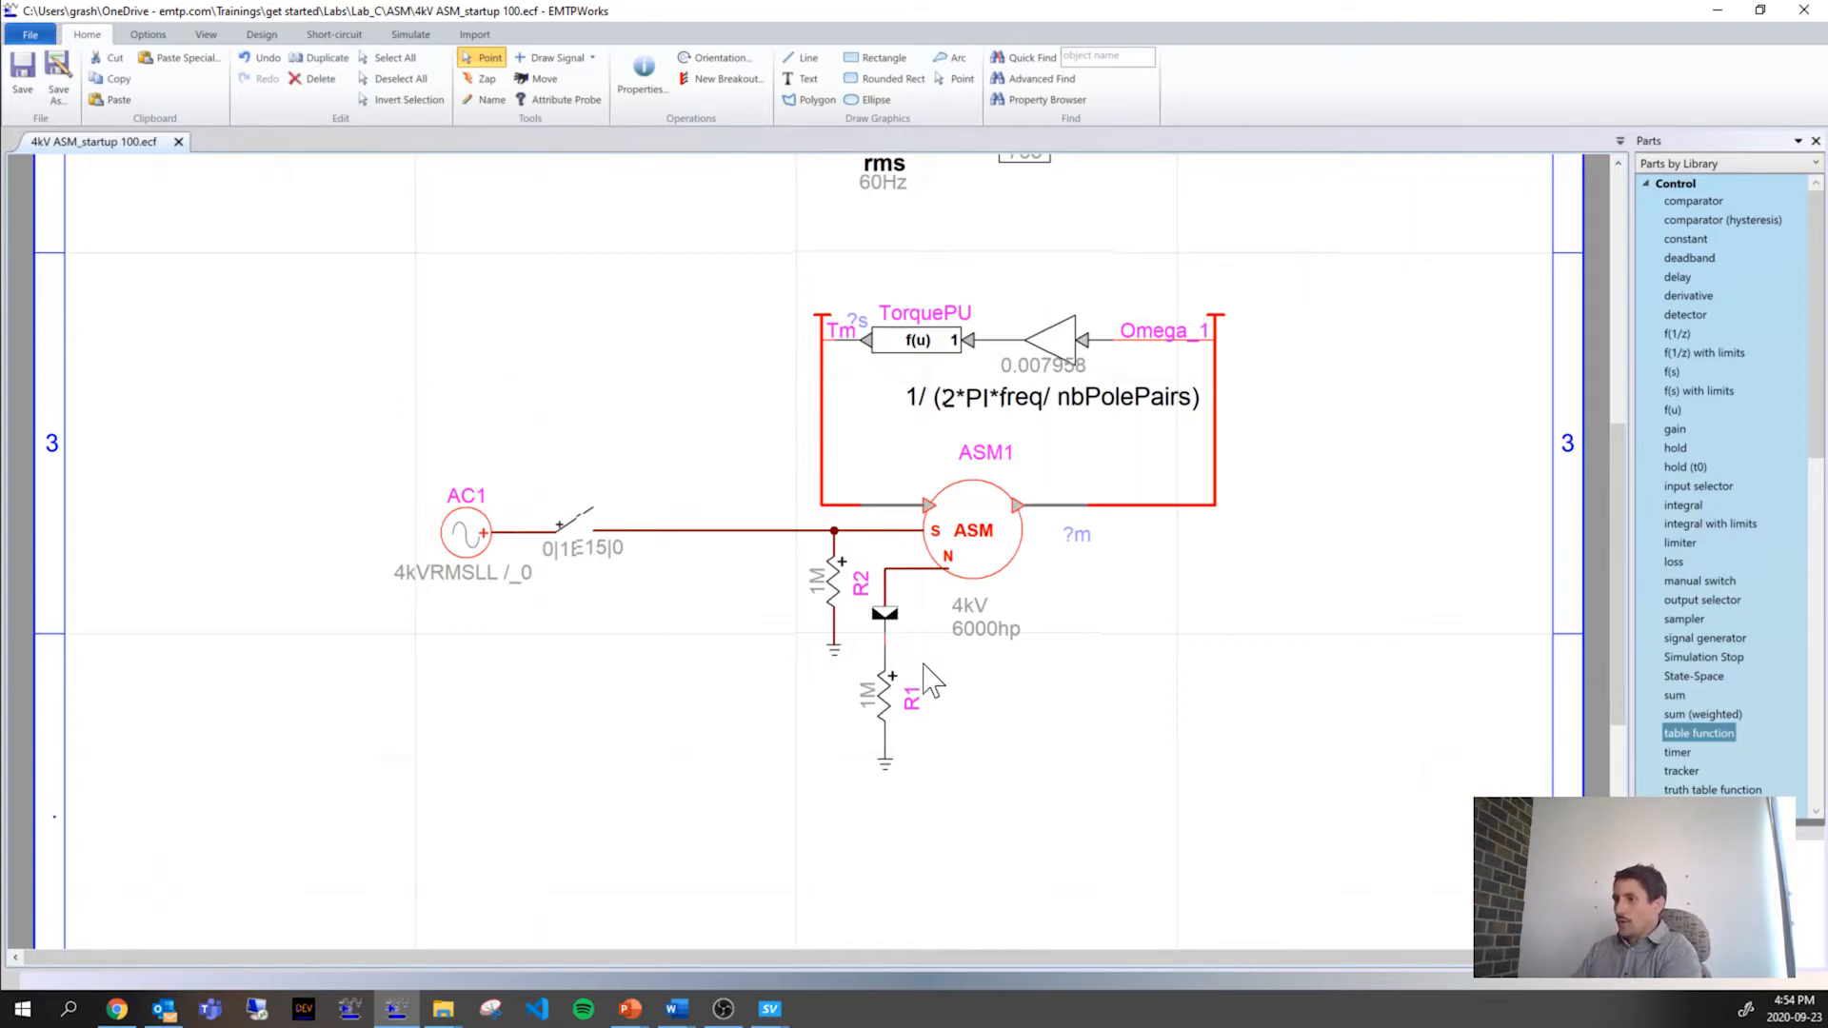
key(Delete)
Step: Replace the grounded 1M resistor R1 at the motor's N pin with a loose copy placed beside it
click(882, 730)
key(ctrl+c)
key(ctrl+v)
drag(882, 581, 884, 644)
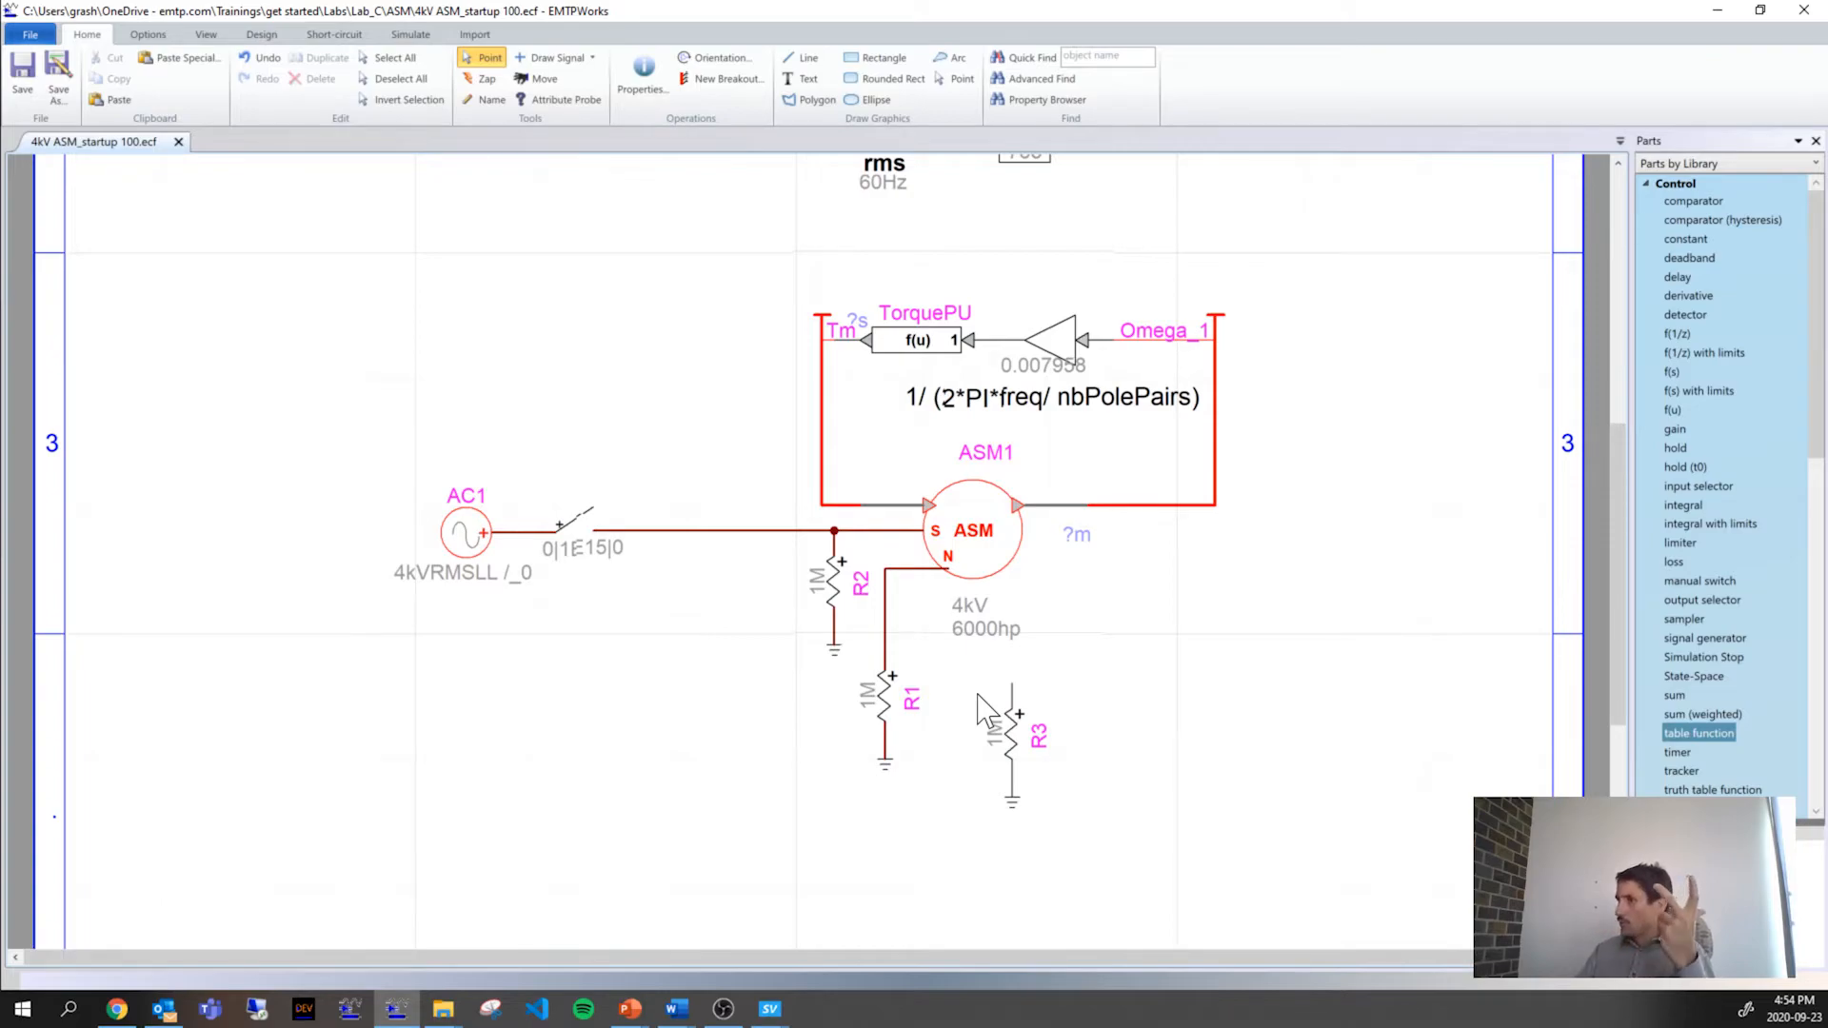
click(881, 747)
key(Delete)
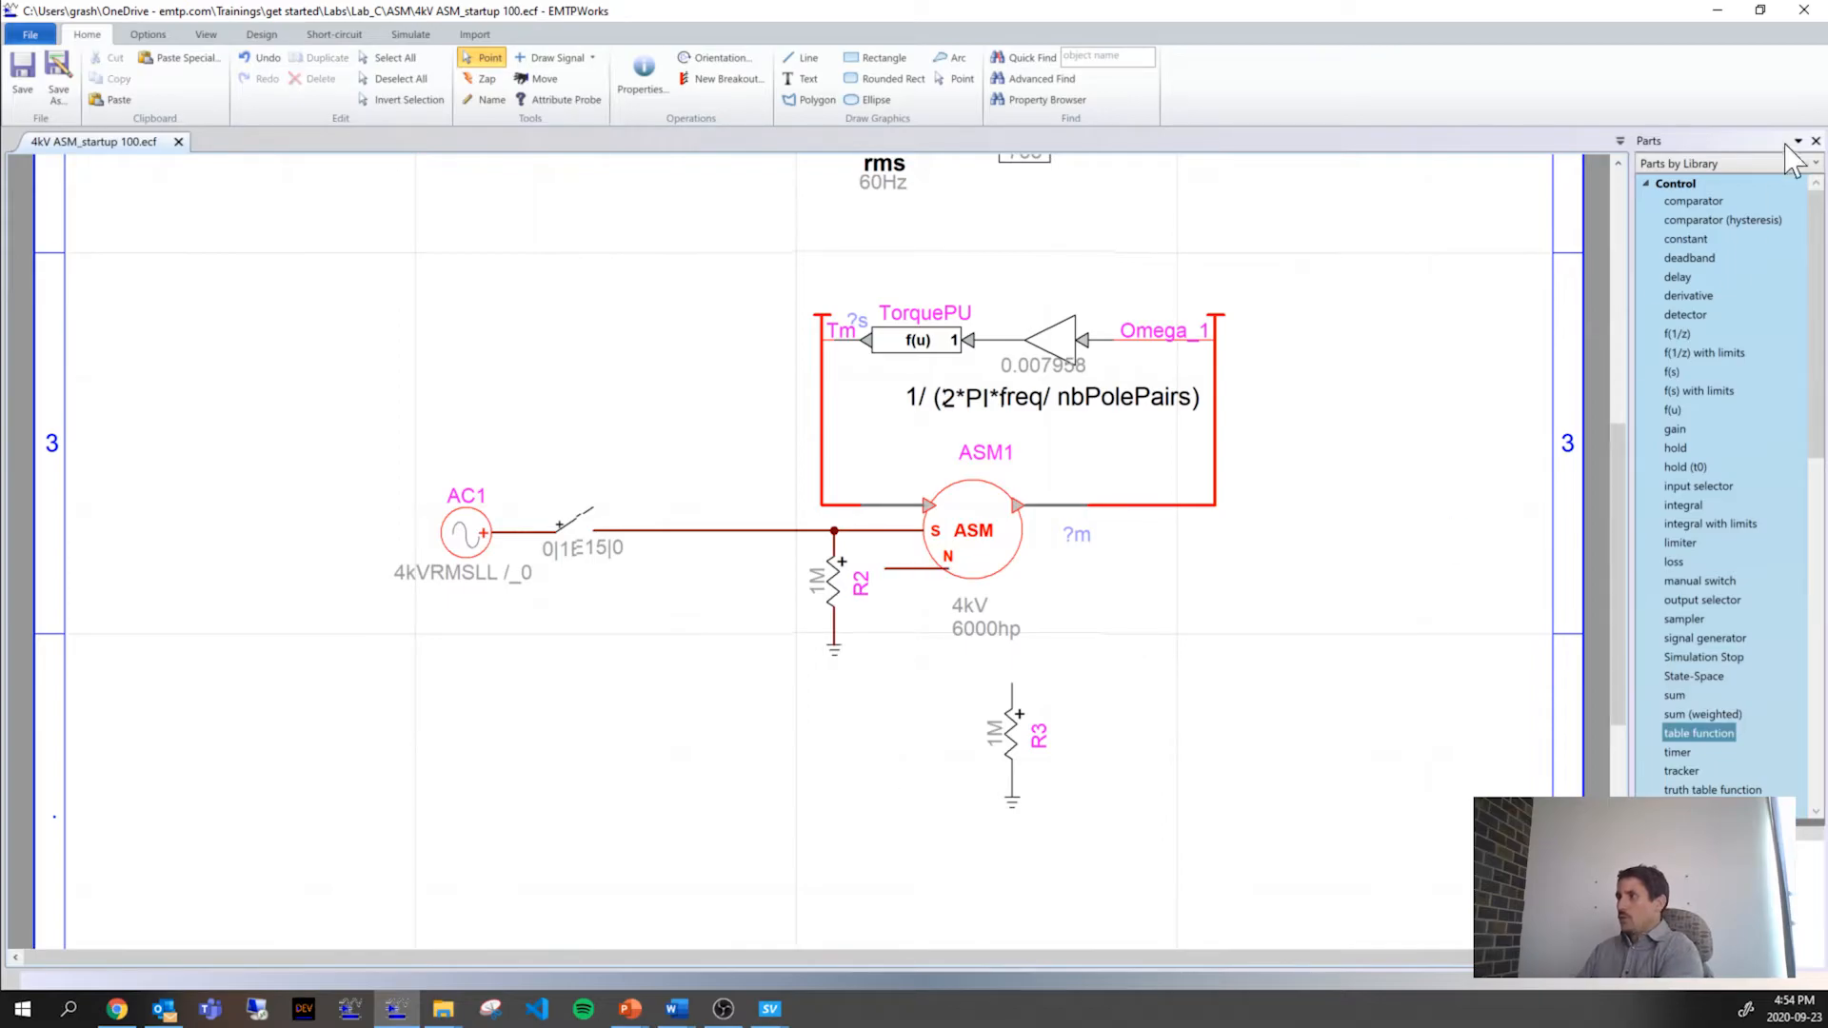
Step: Find the Neutral device of the Machines library among all parts with the filter "neutr" and attach it to ASM1's N pin
click(1645, 183)
click(1656, 164)
click(1666, 181)
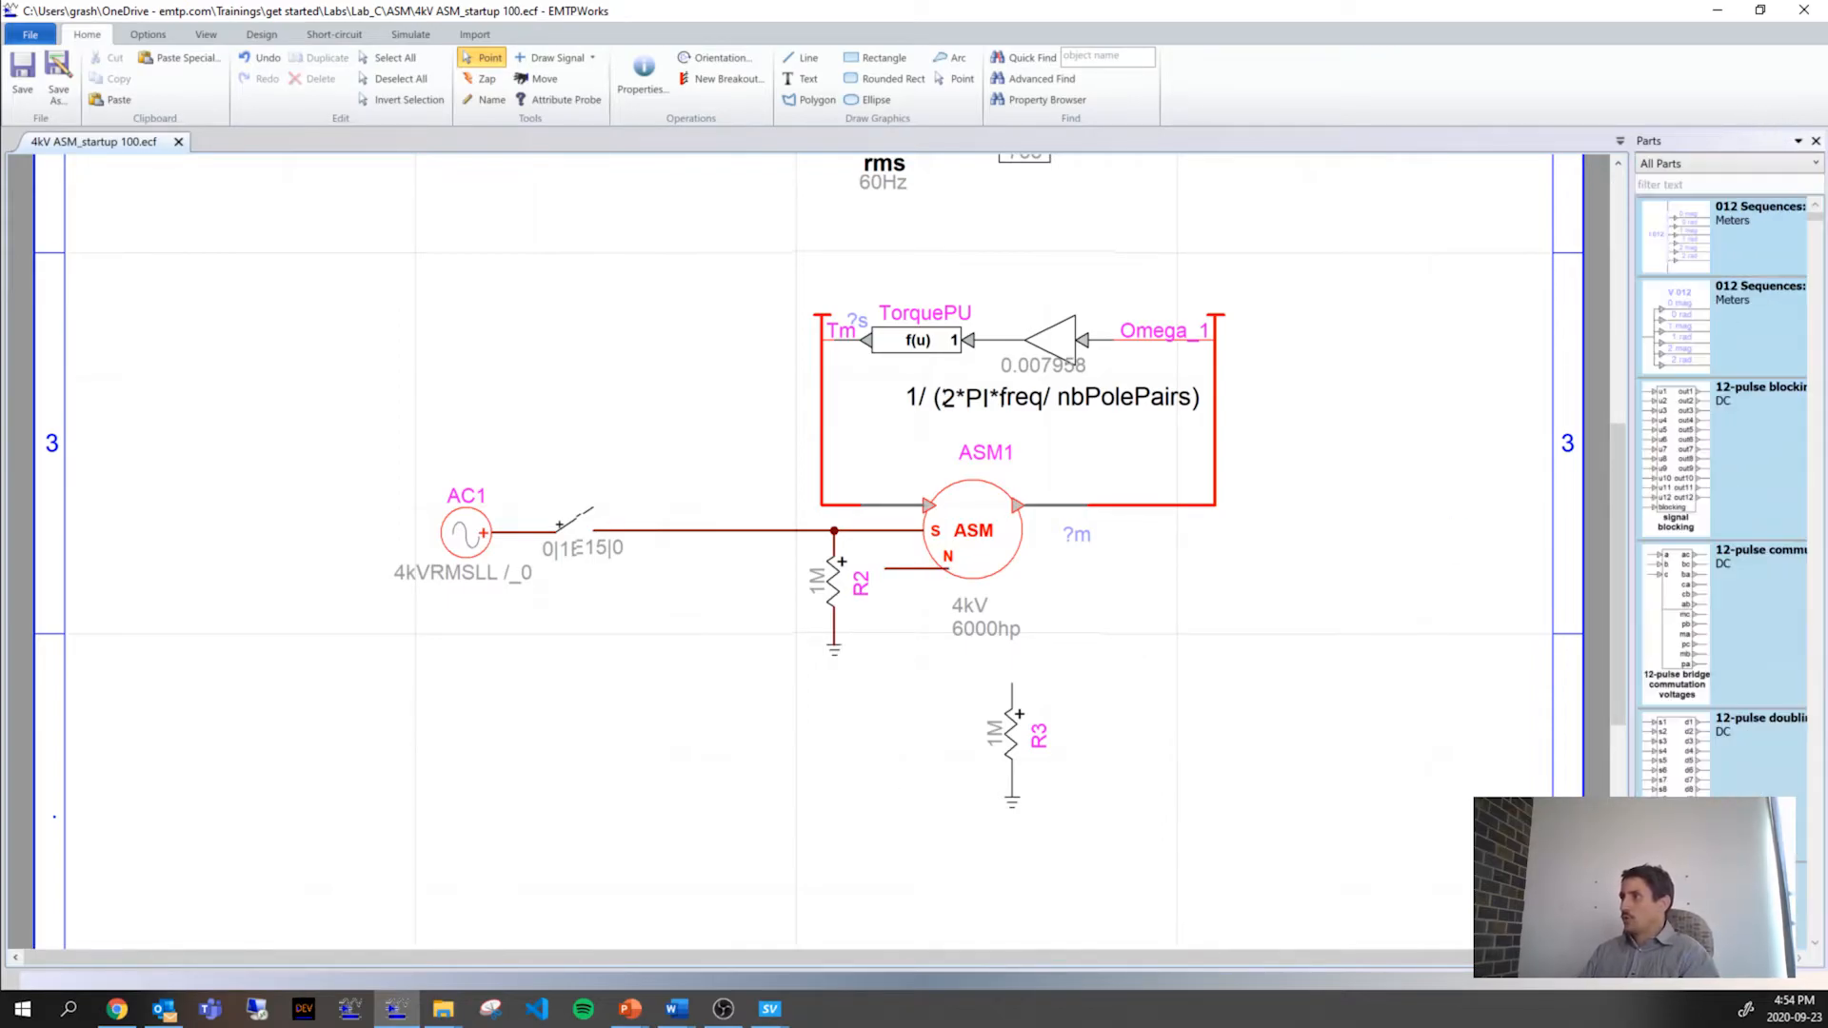
text(neut)
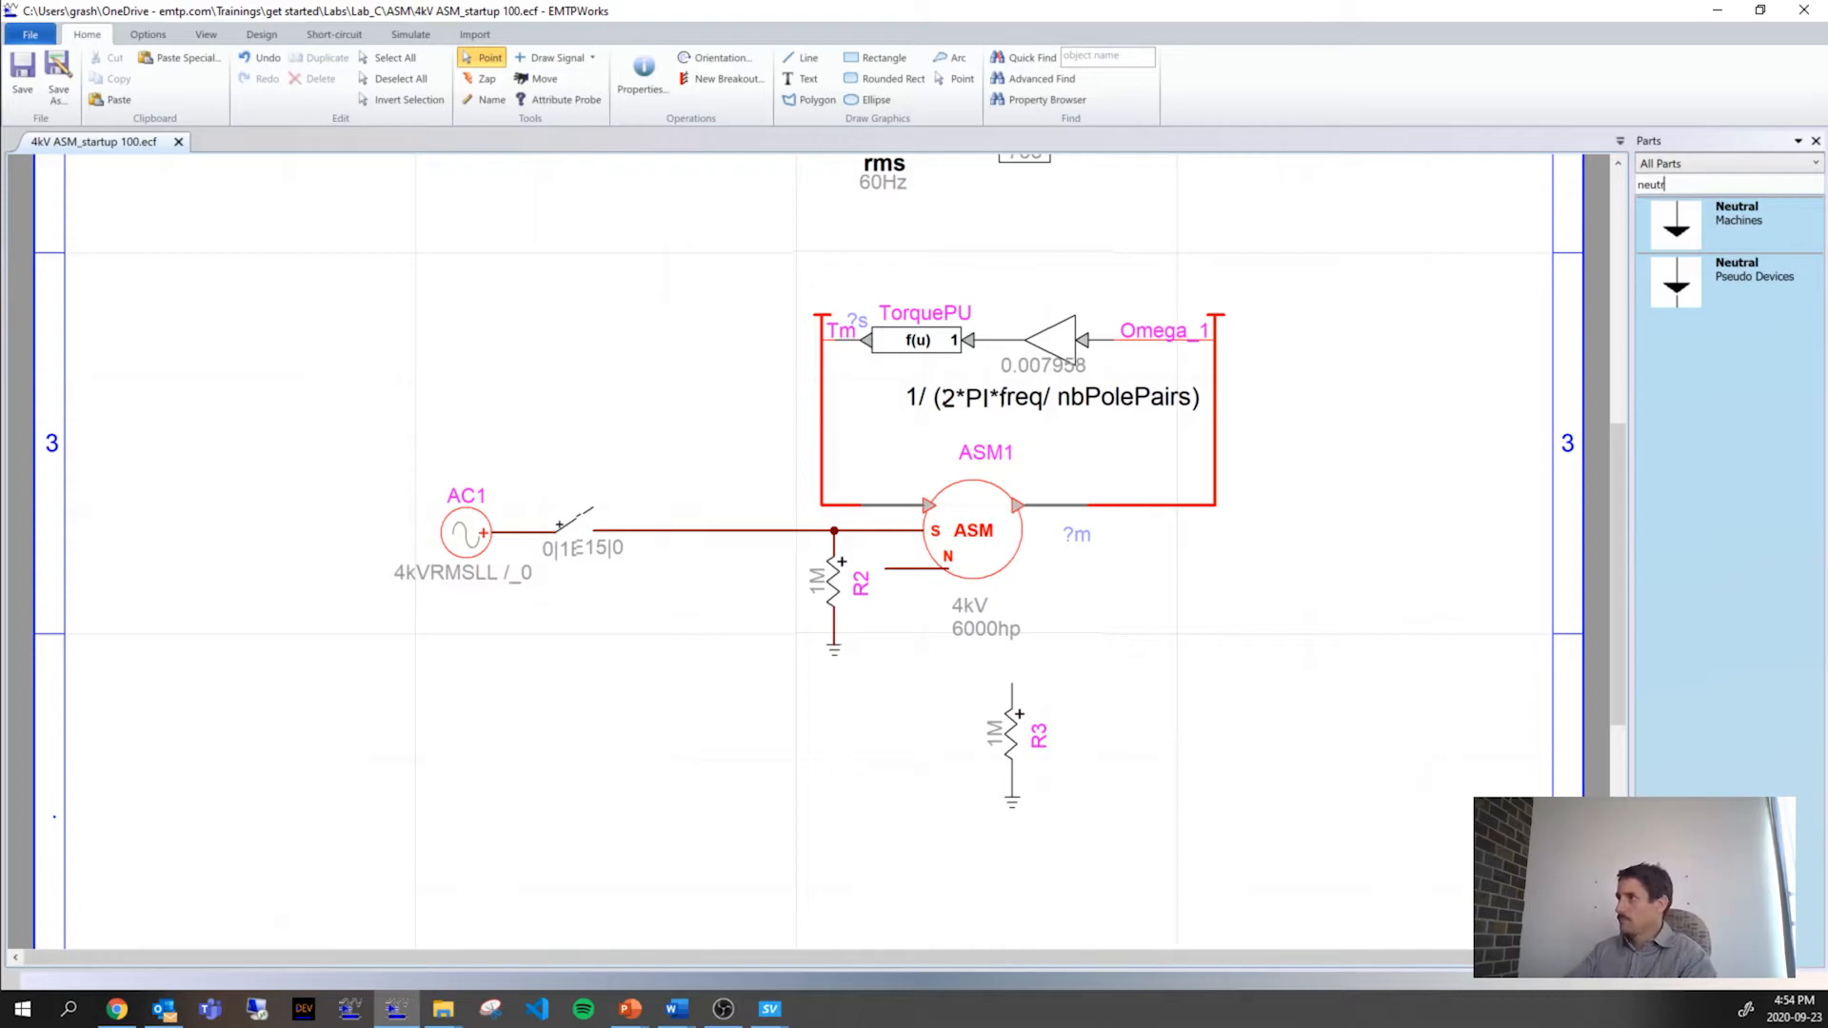
text(r)
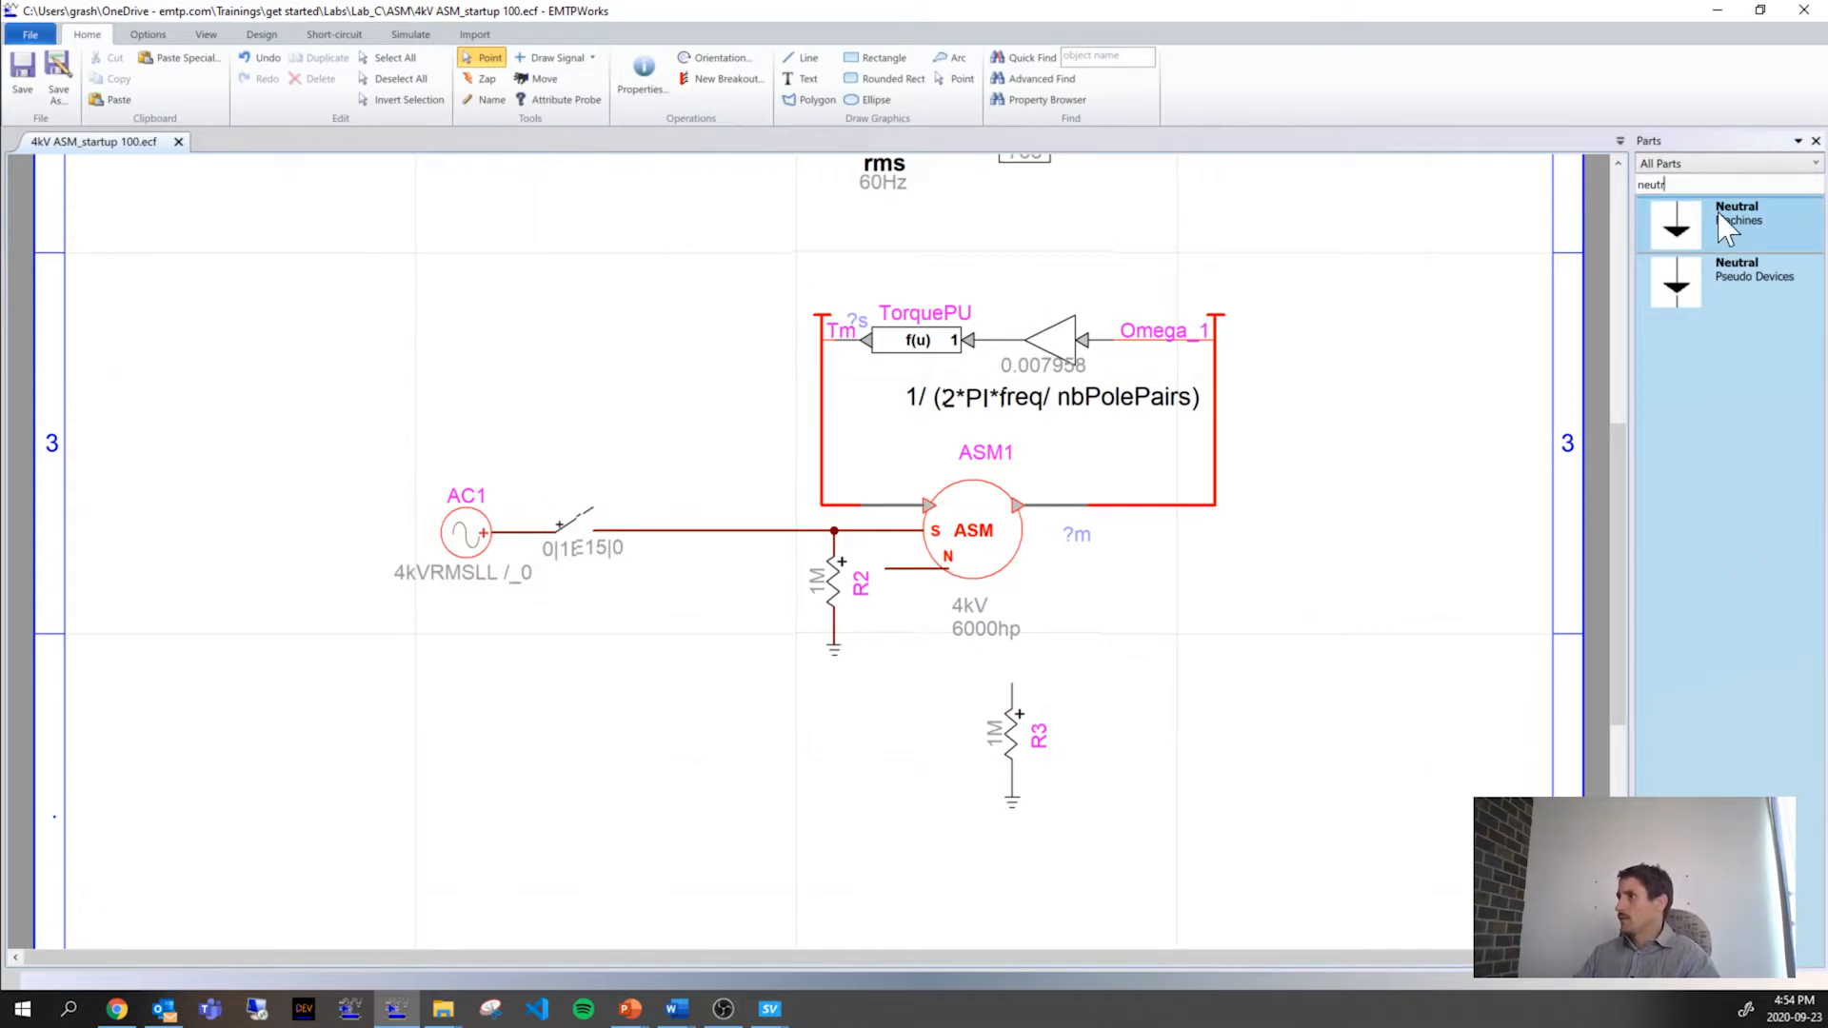
drag(1749, 224, 887, 614)
Step: Connect the copied grounded resistor R3 to the neutral device and lower it to leave a visible wire between them
drag(1018, 762, 893, 710)
click(991, 734)
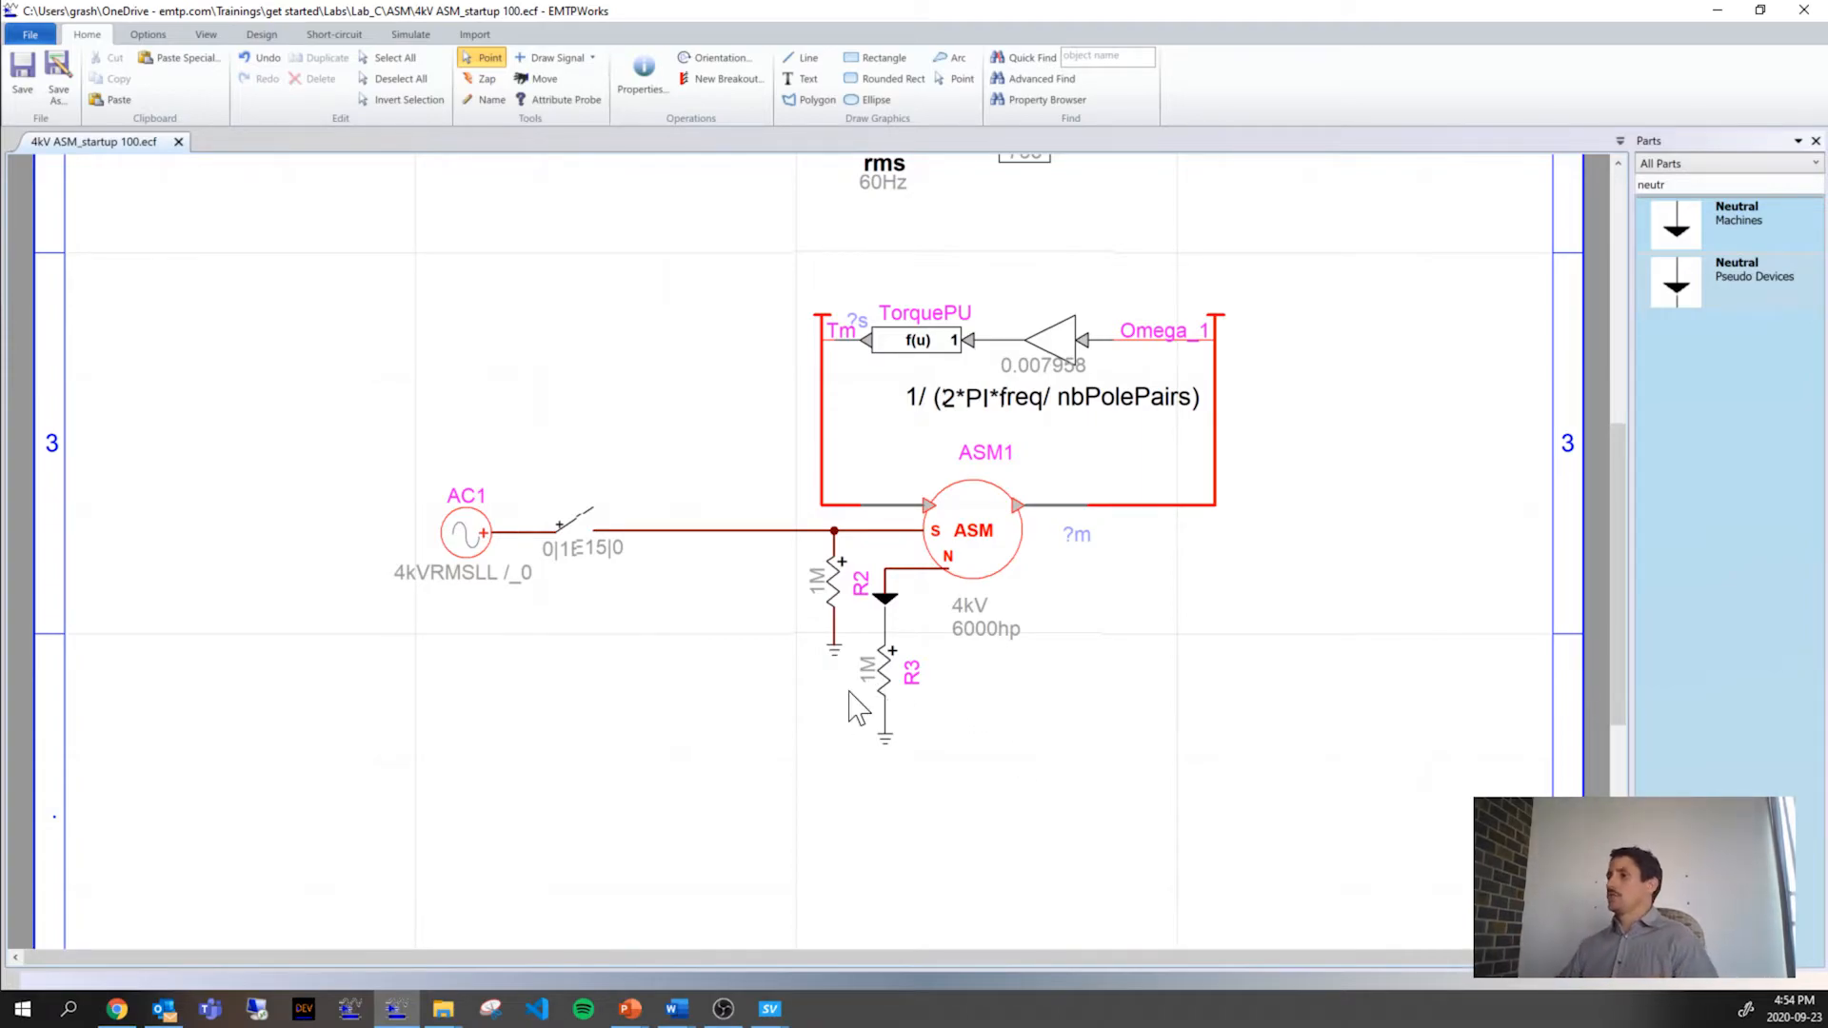
drag(950, 747, 898, 704)
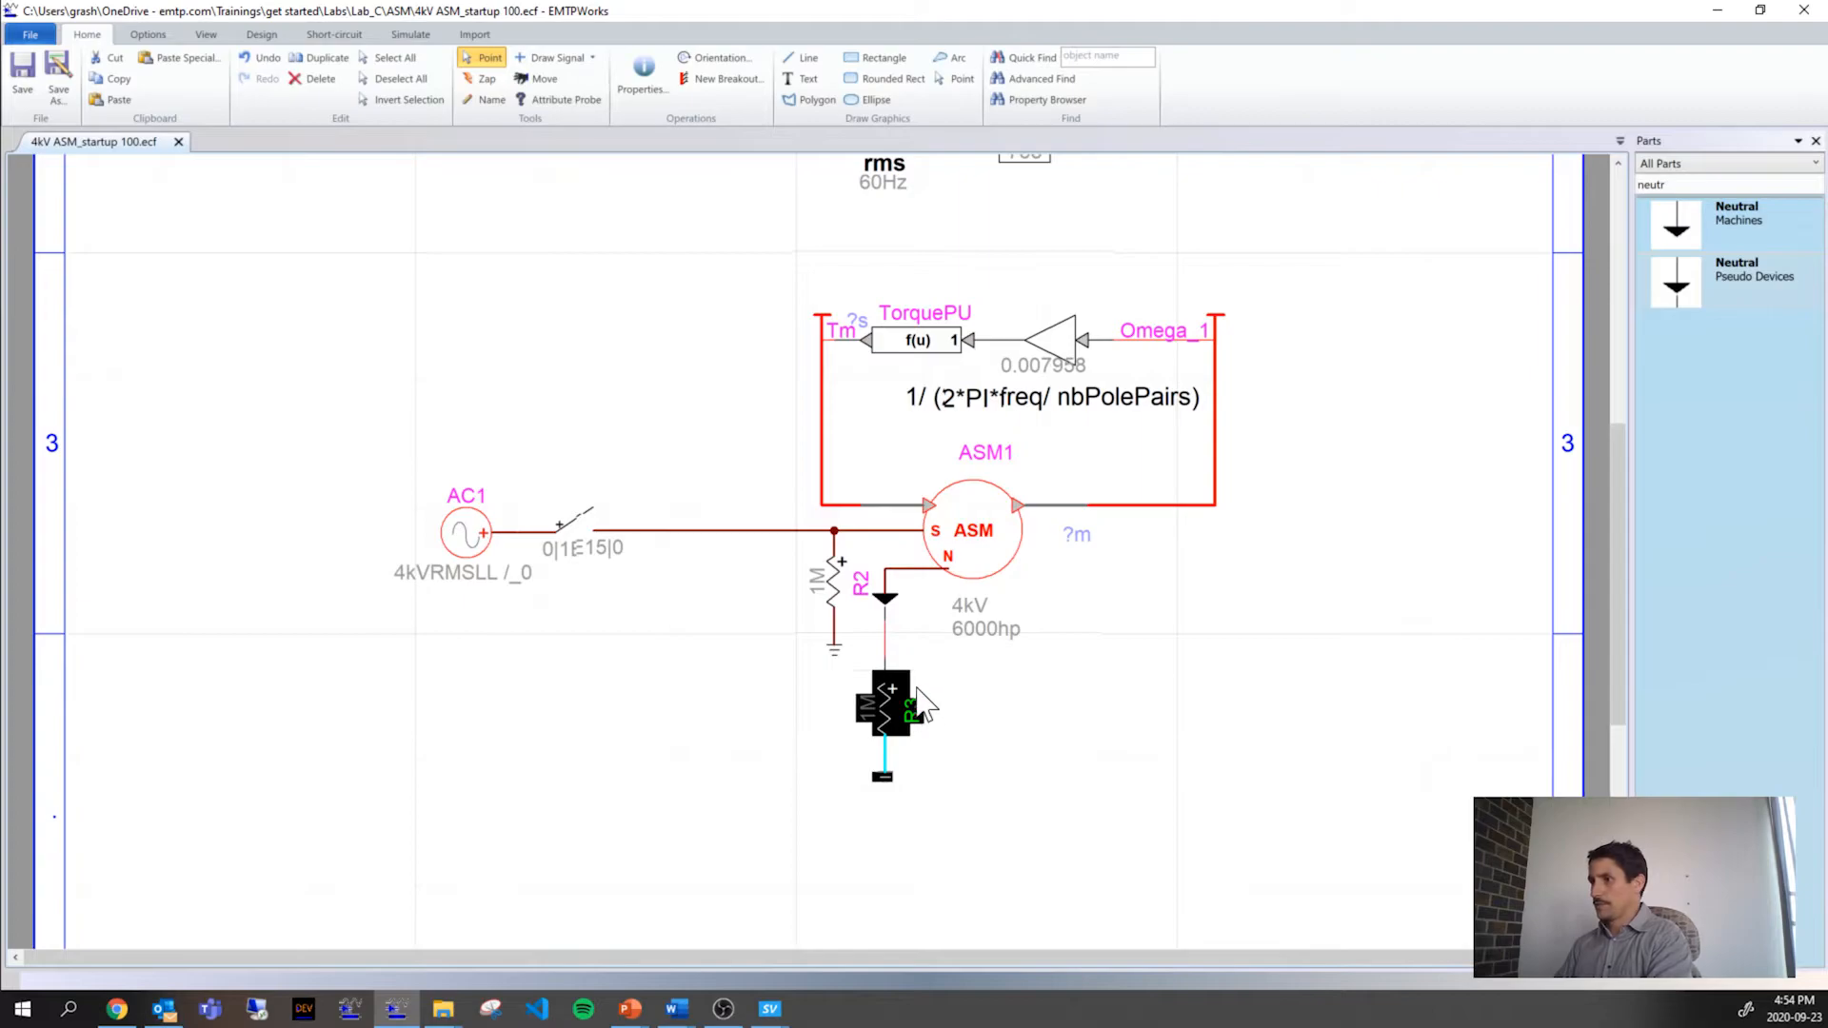
click(886, 644)
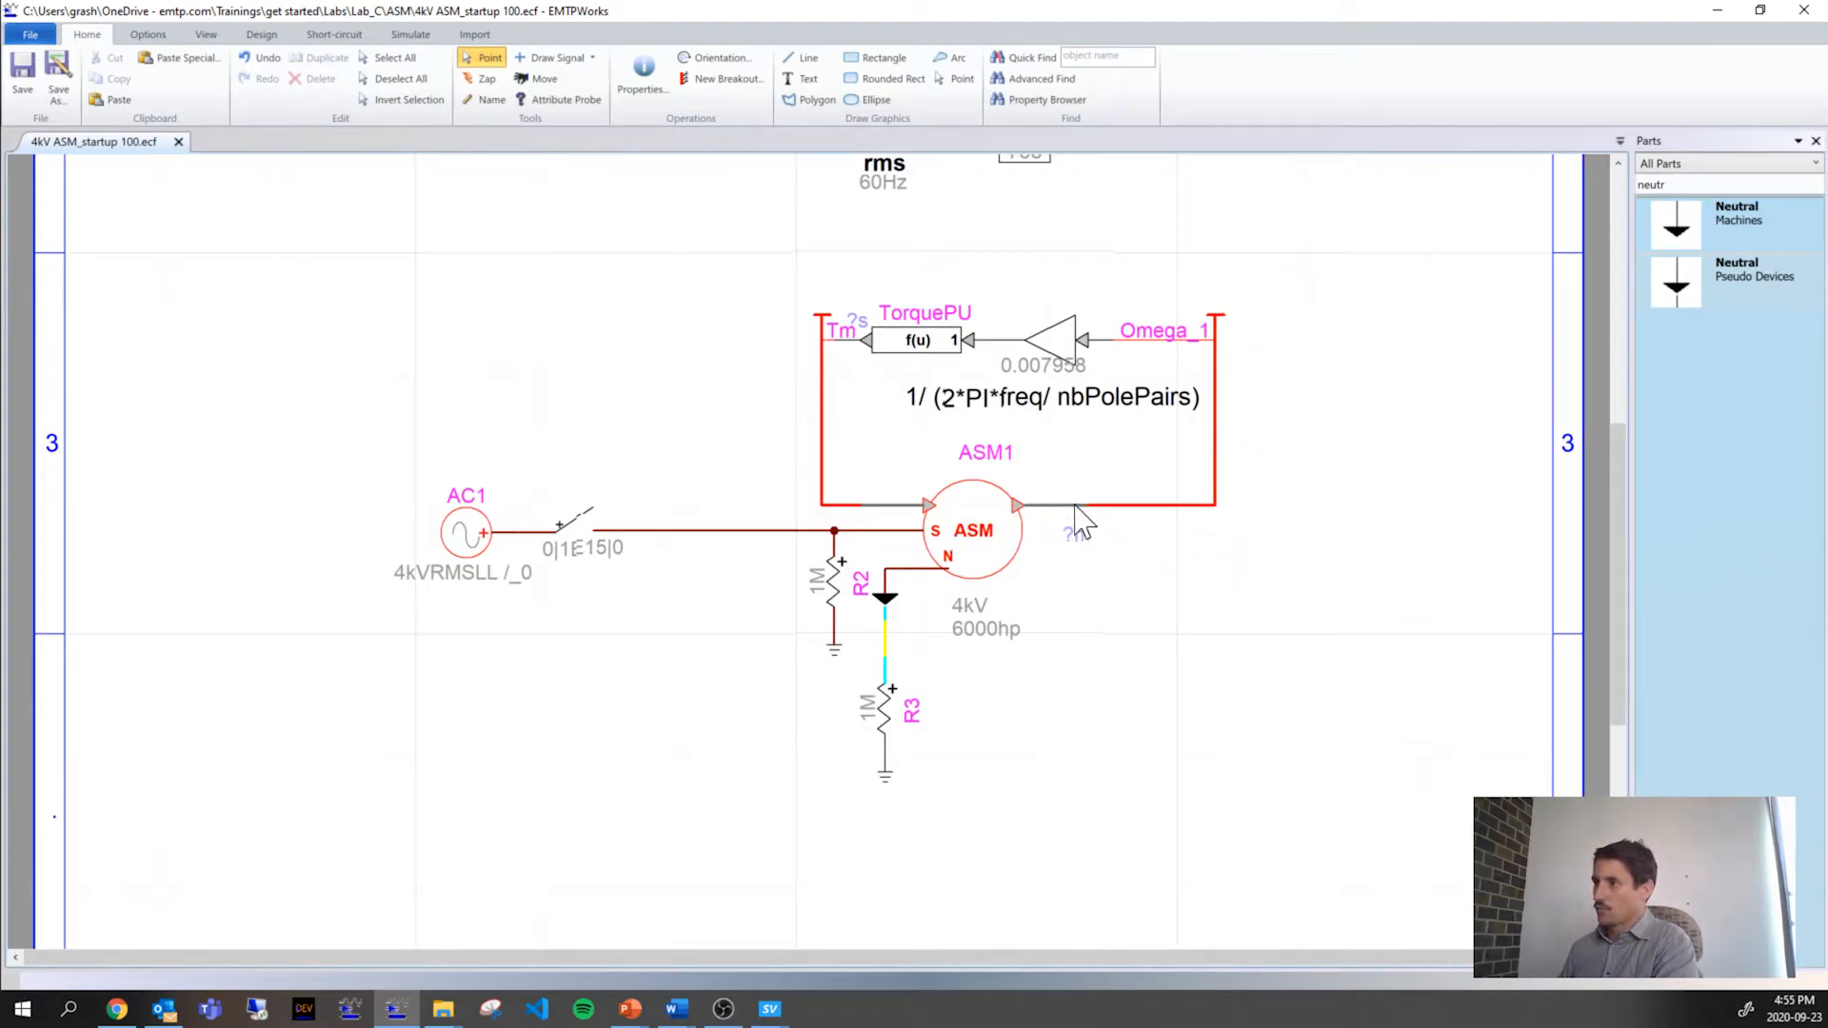
Step: Check the Omega_1 signal and the breakout pins of motor ASM1's output bundle
click(1179, 341)
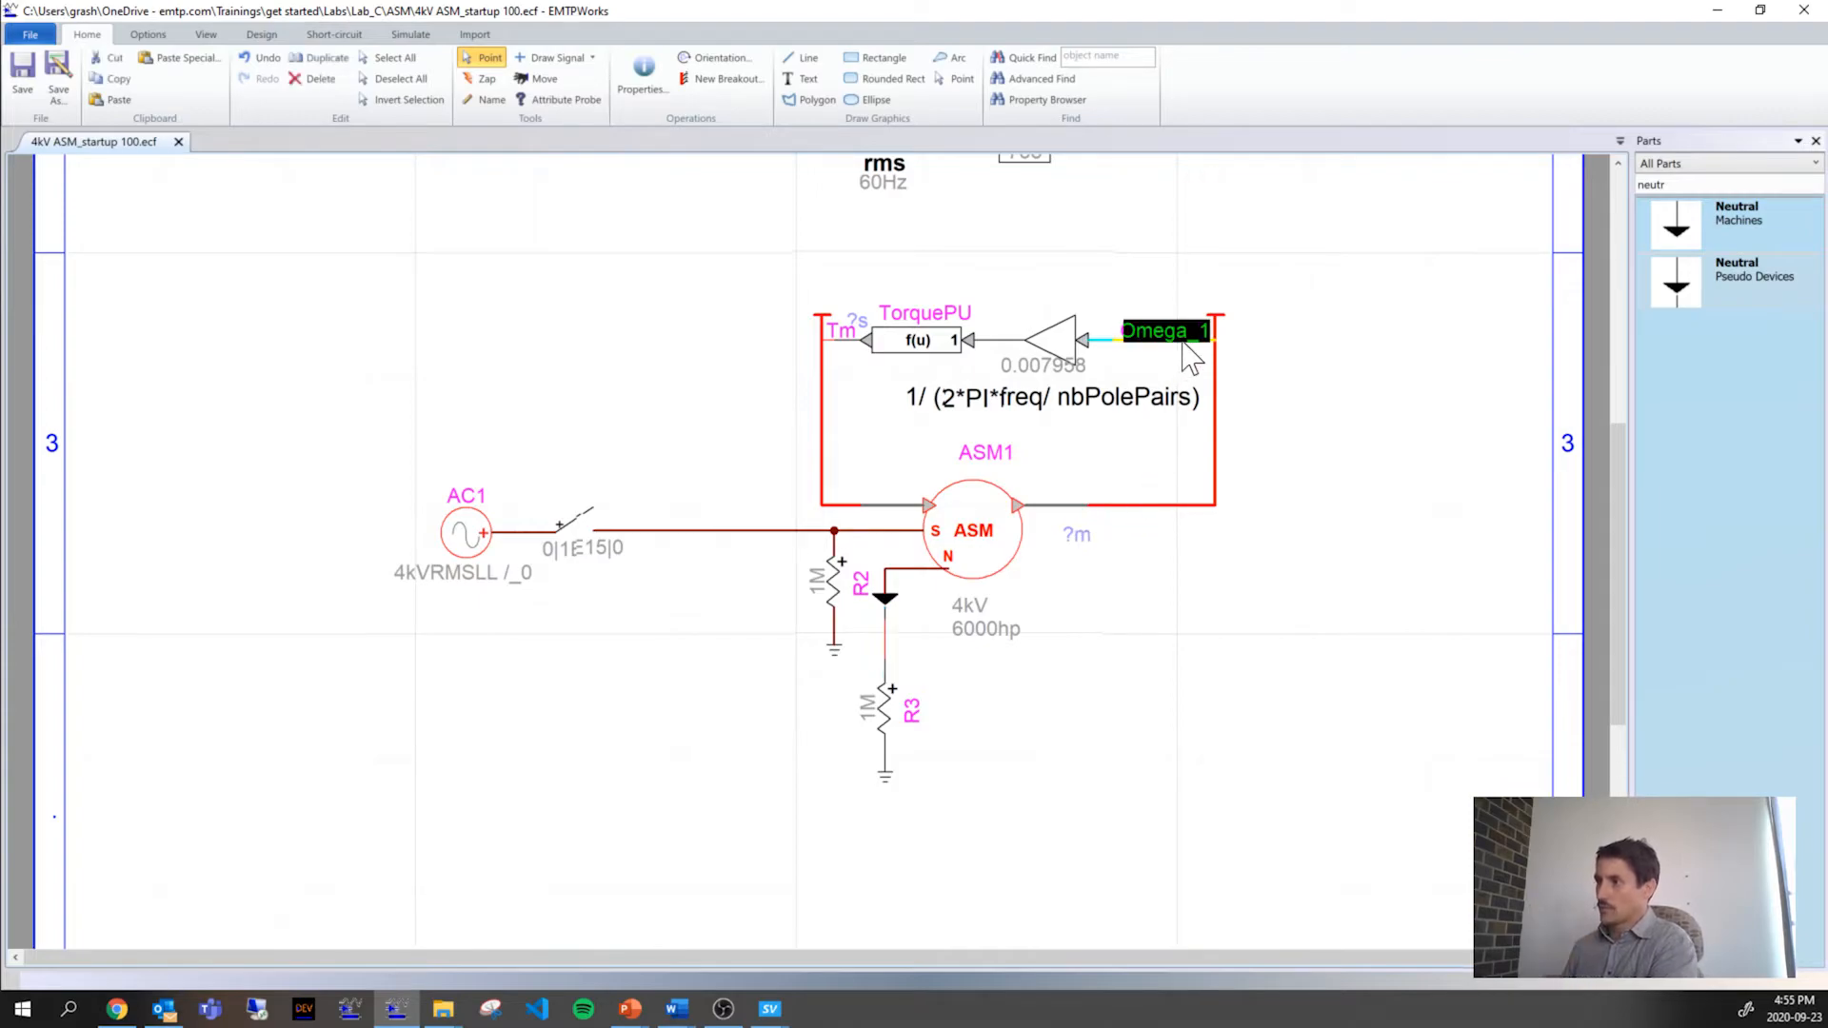
click(1290, 484)
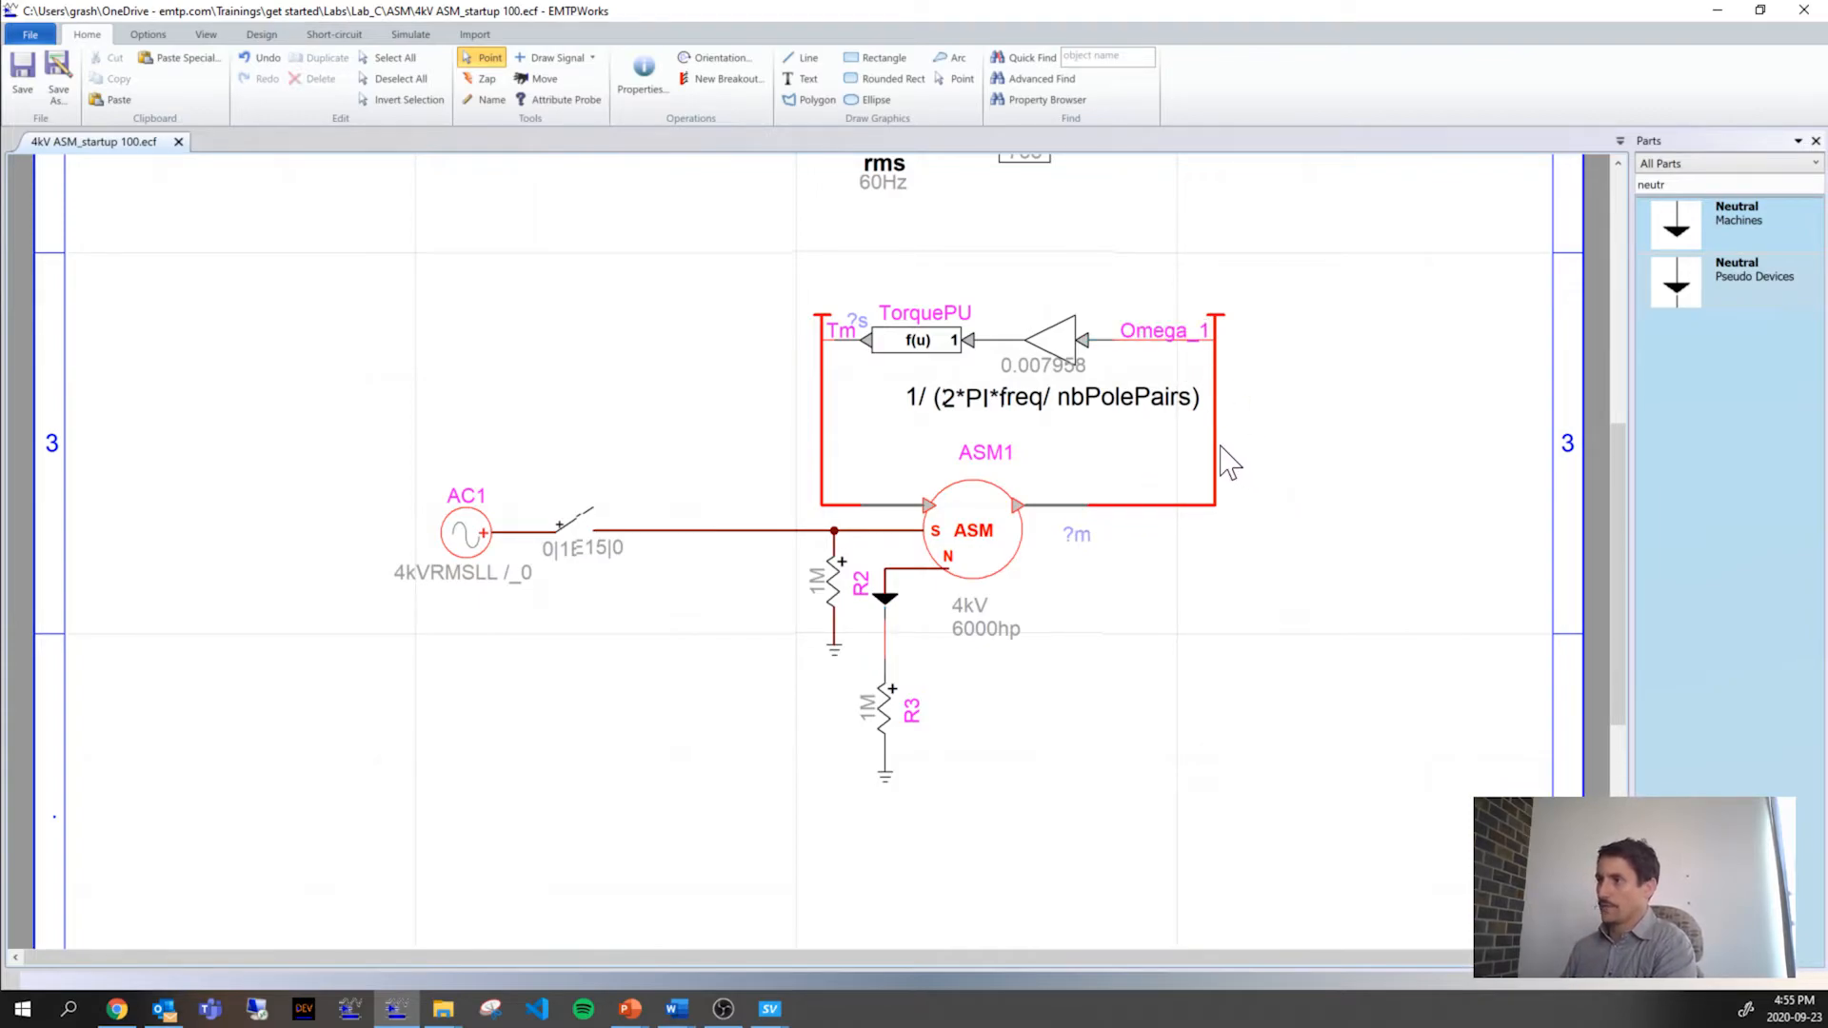
right_click(1216, 447)
click(1265, 509)
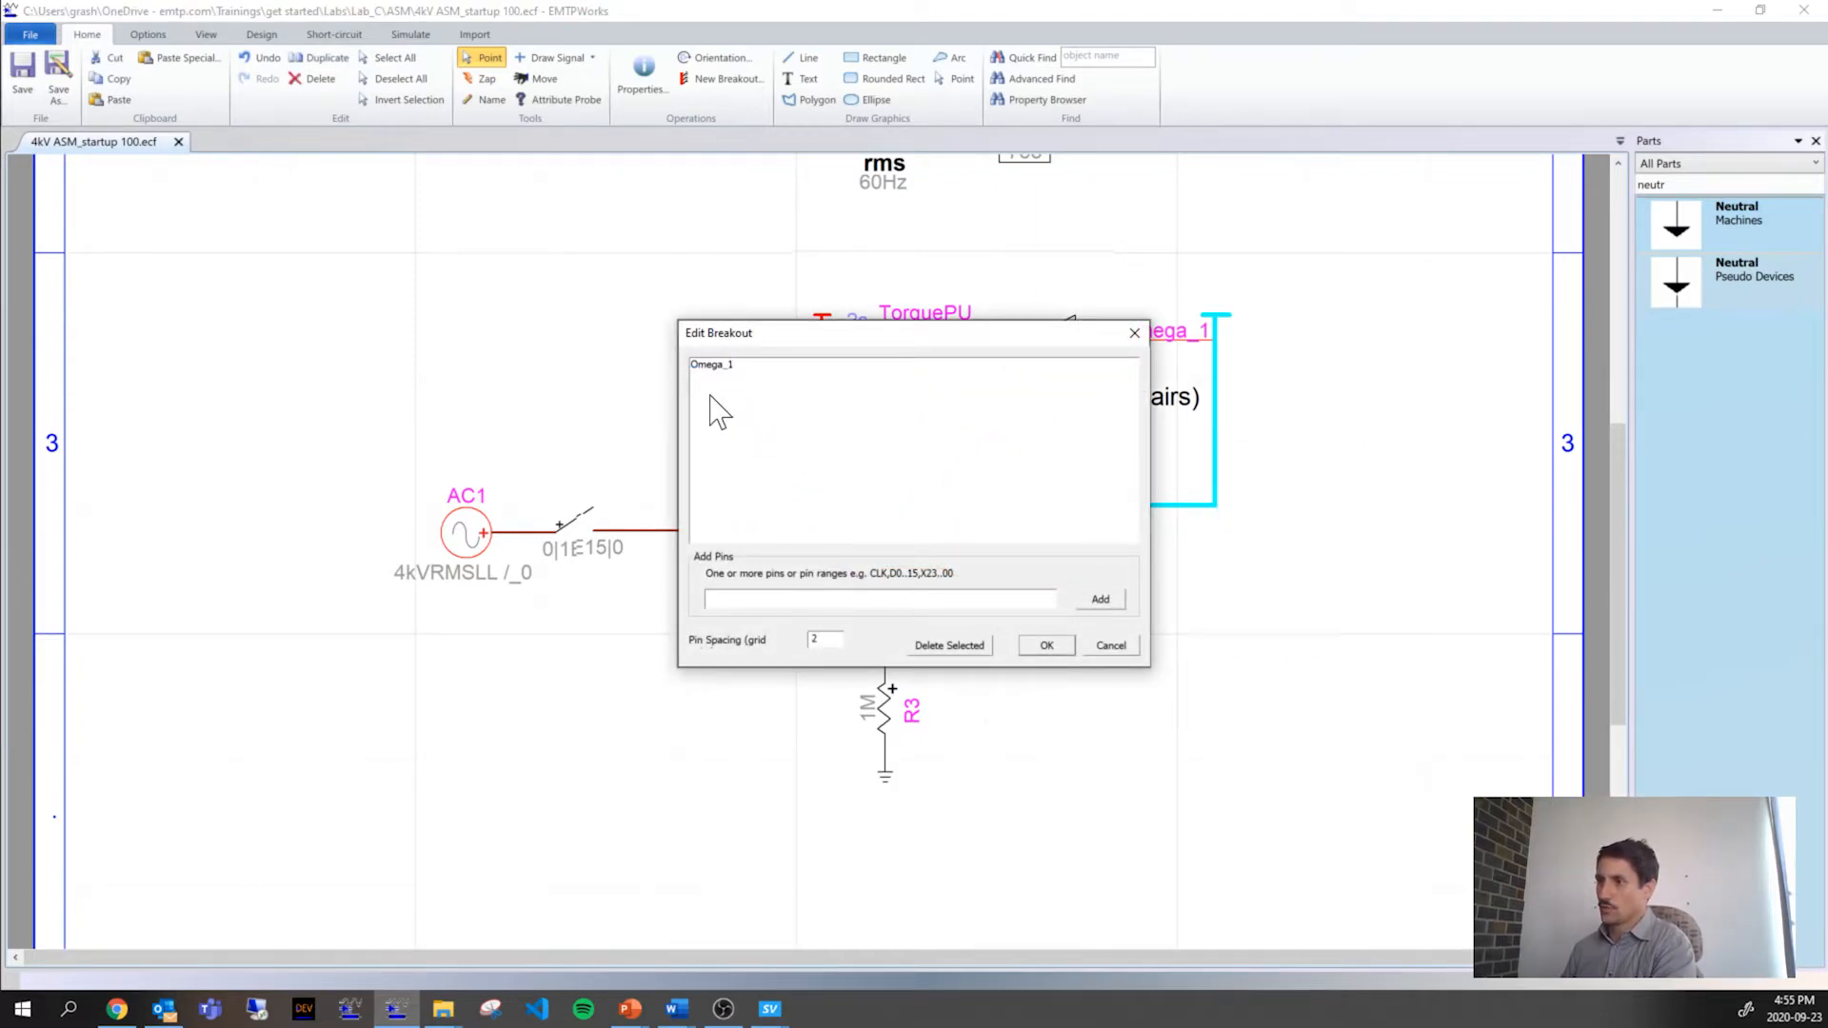
drag(737, 332, 632, 329)
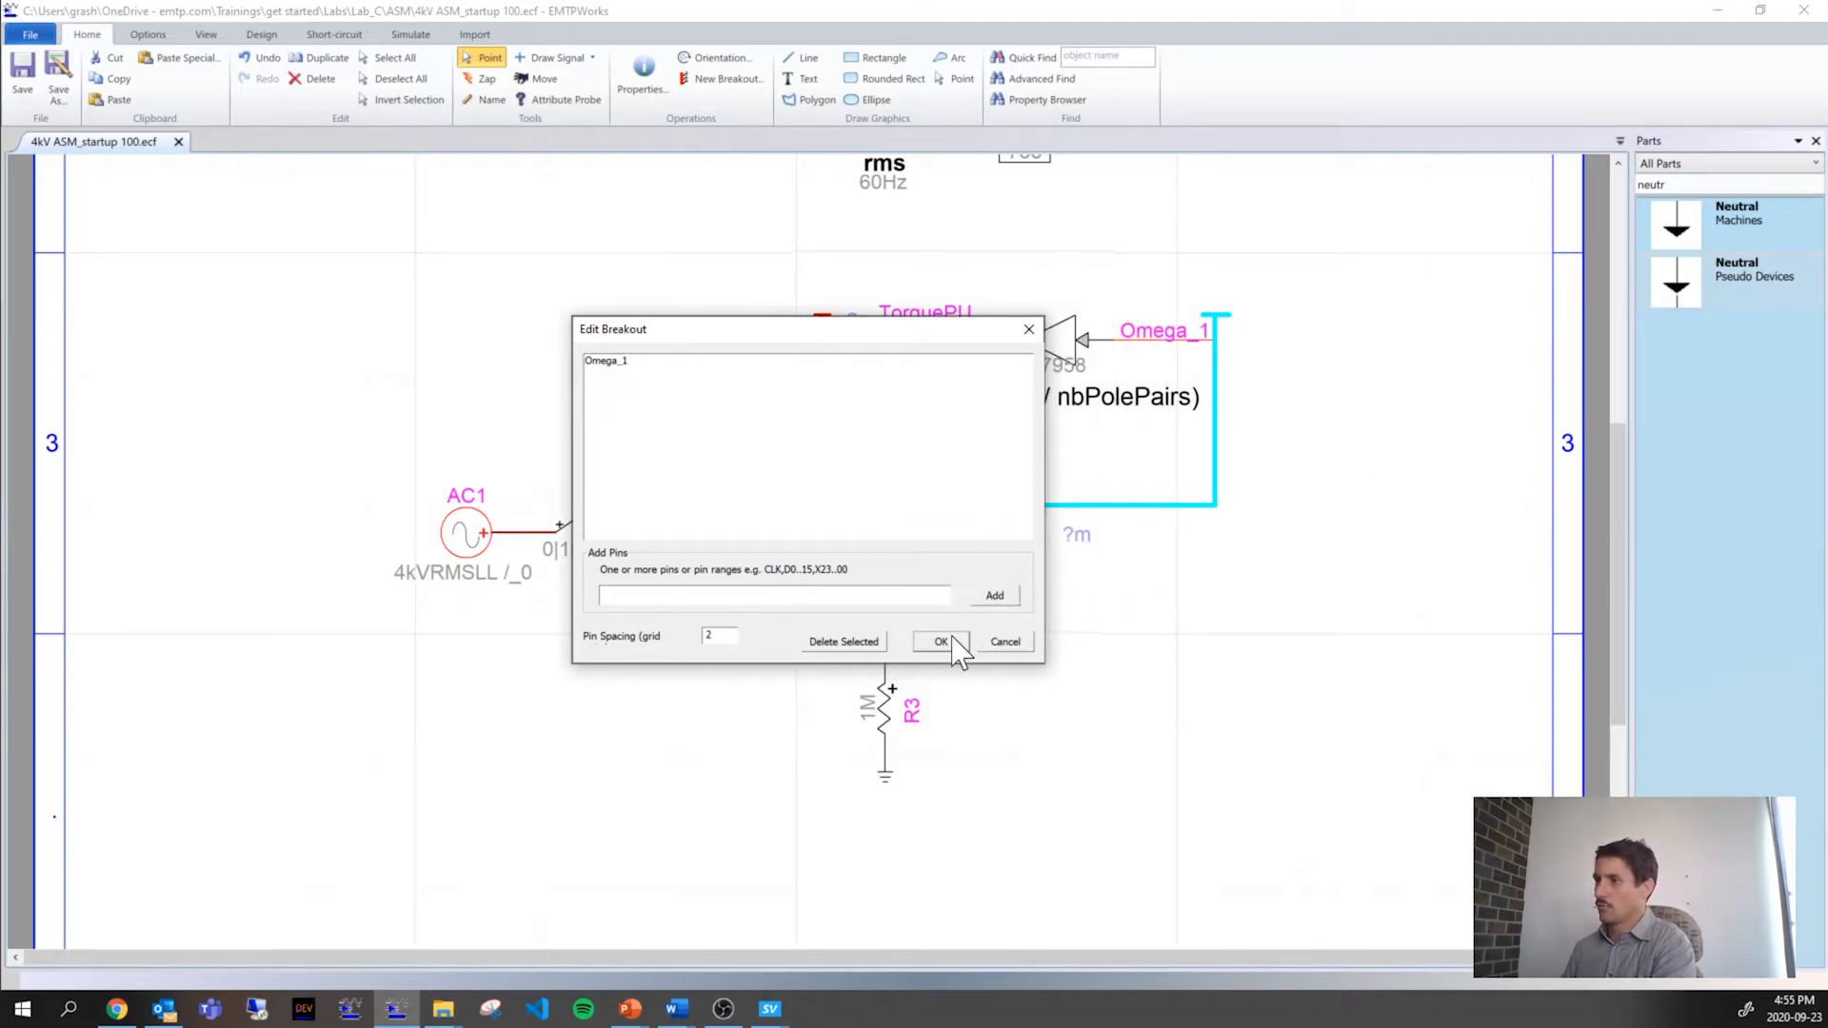
click(1004, 640)
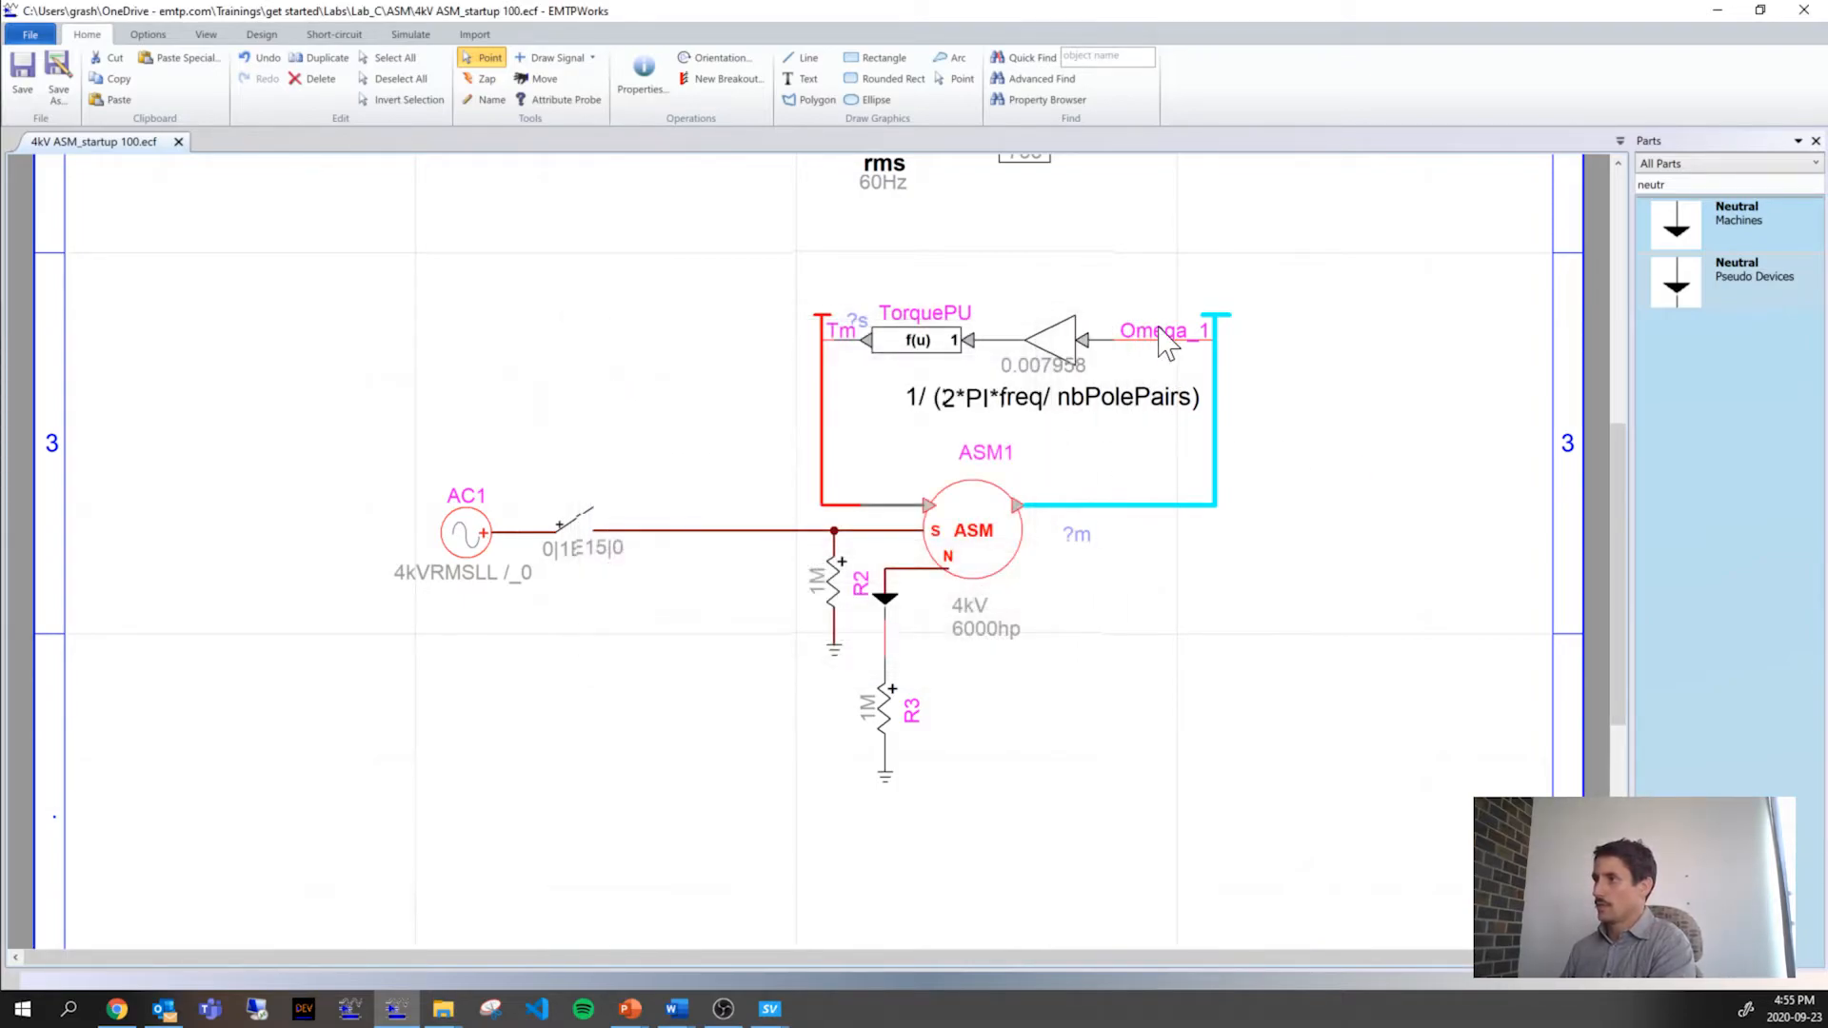
Step: Recreate the Omega_1 breakout on motor ASM1's output bundle and connect it to the input of the gain block
right_click(1212, 363)
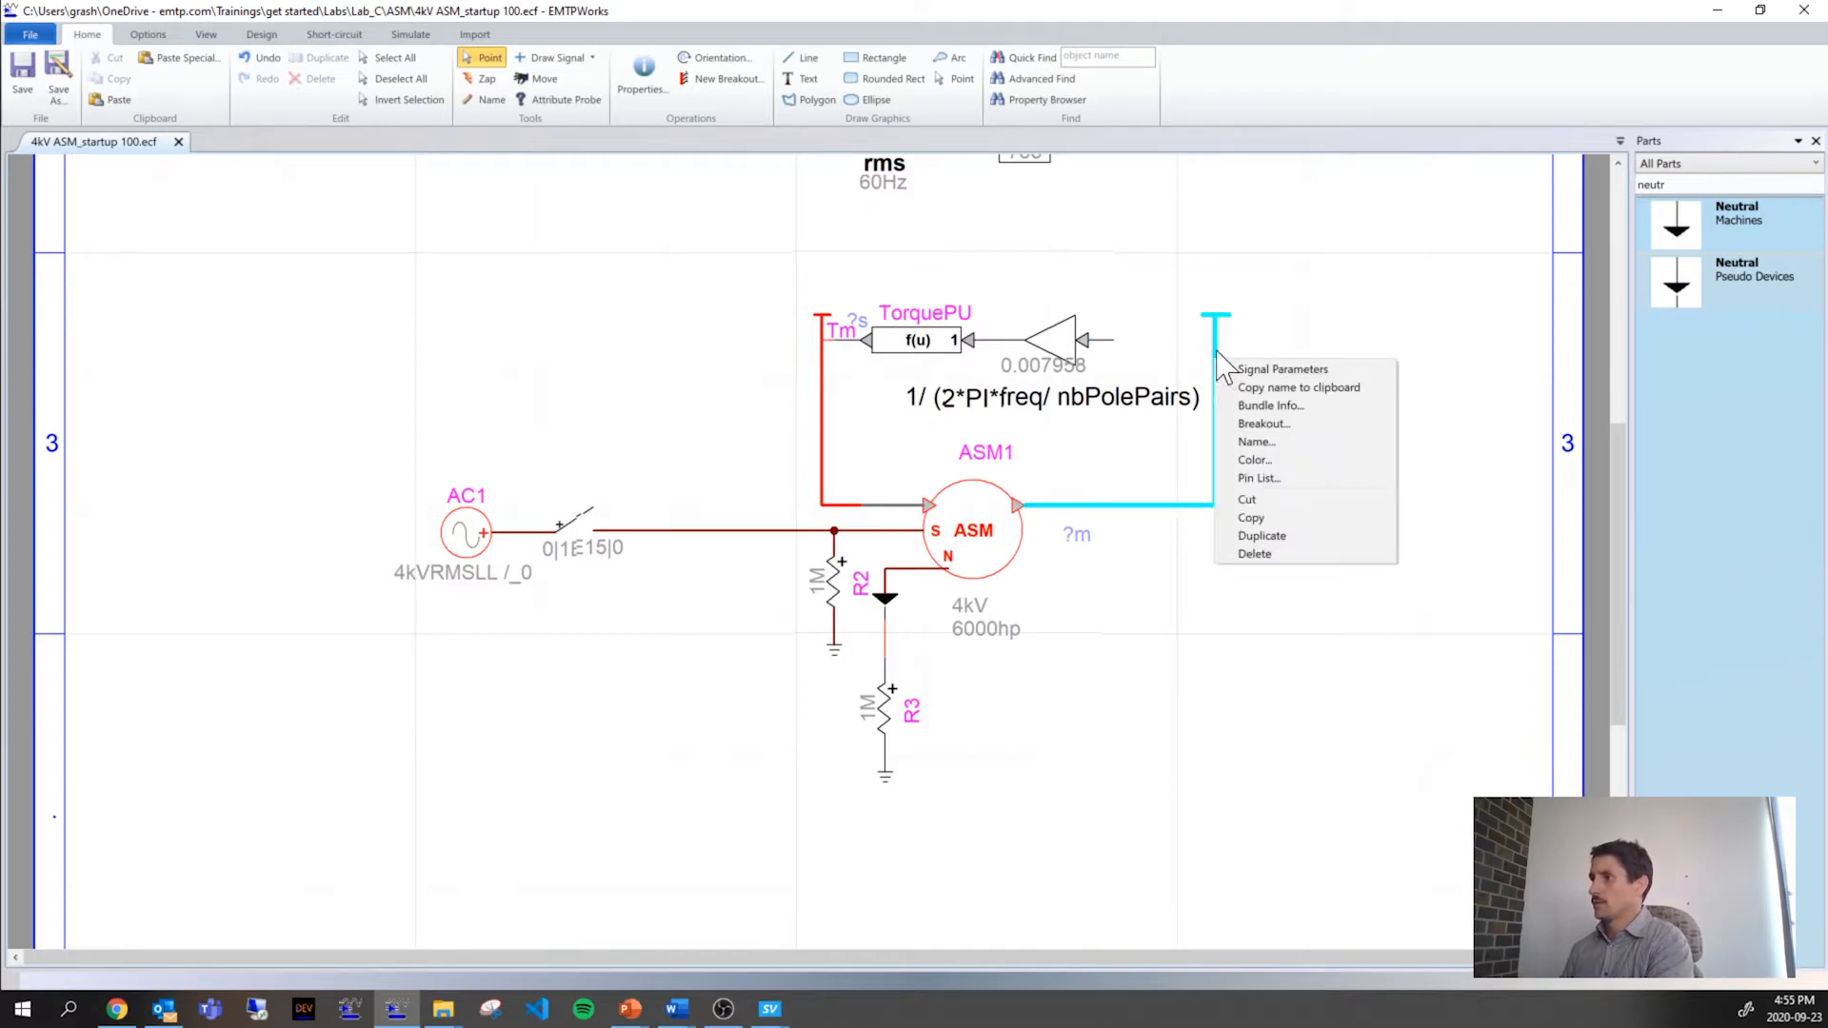
click(1264, 425)
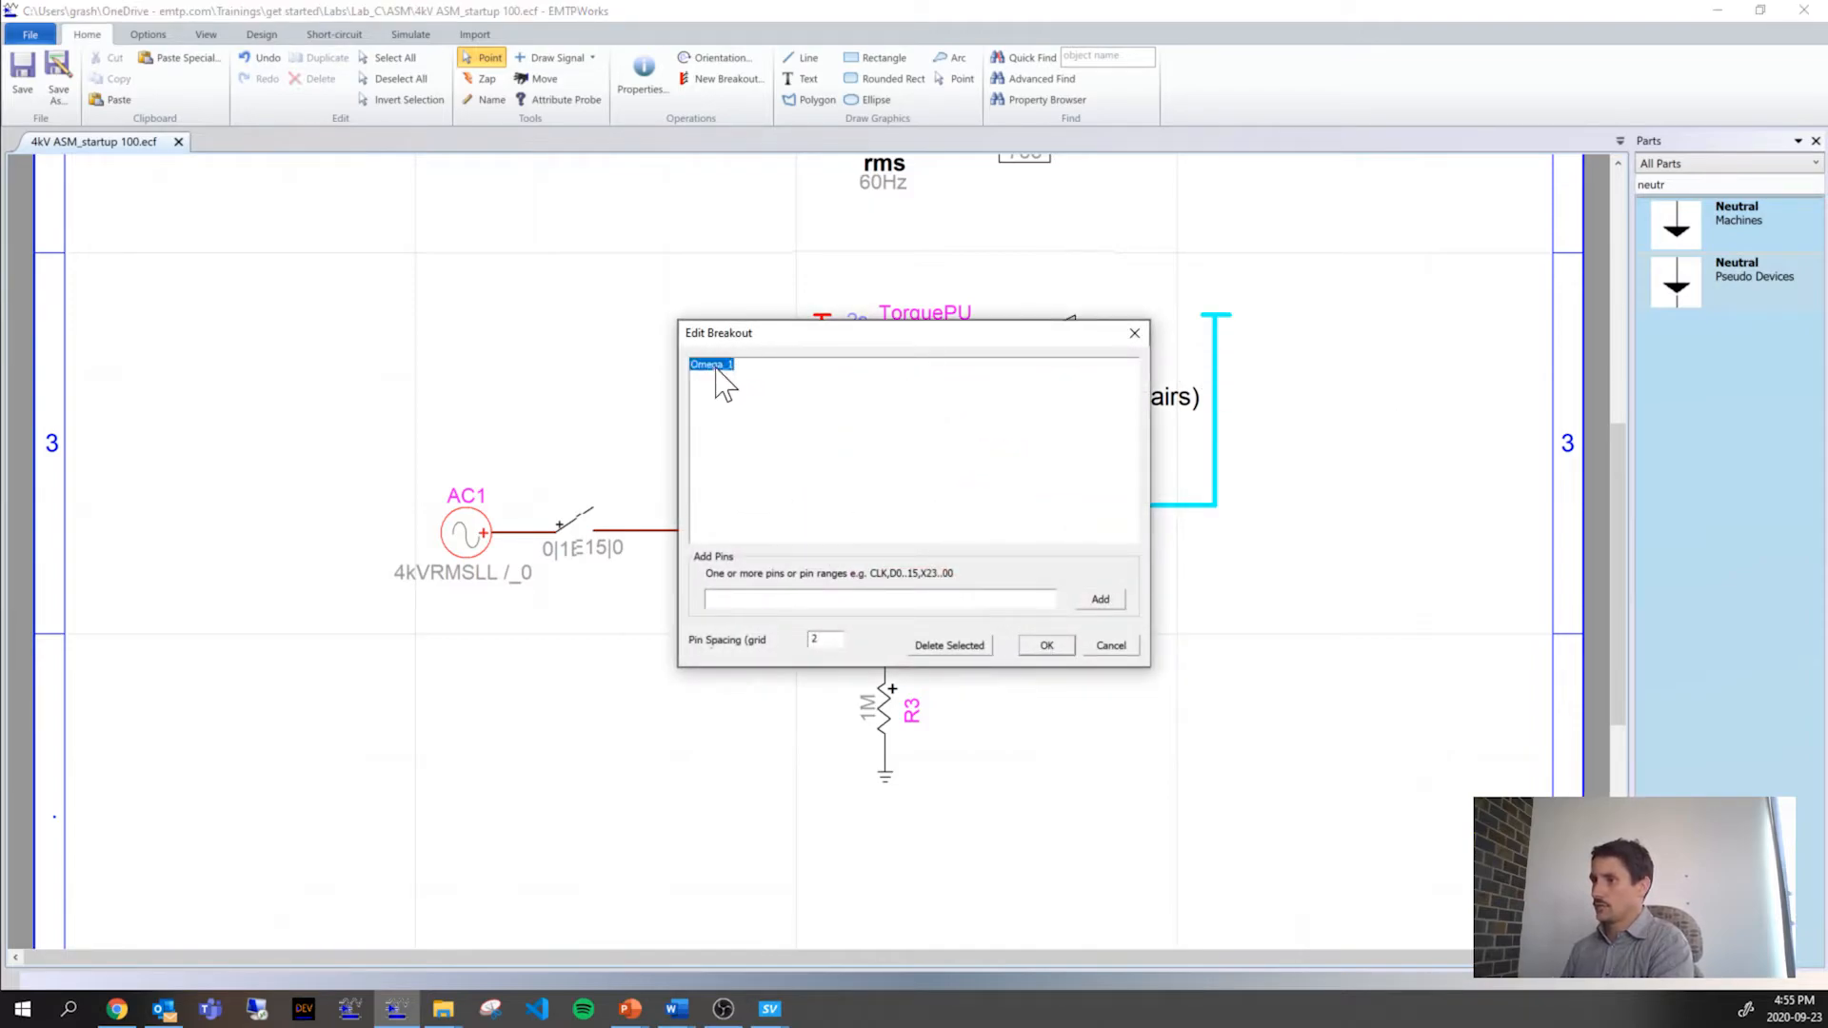
click(1046, 647)
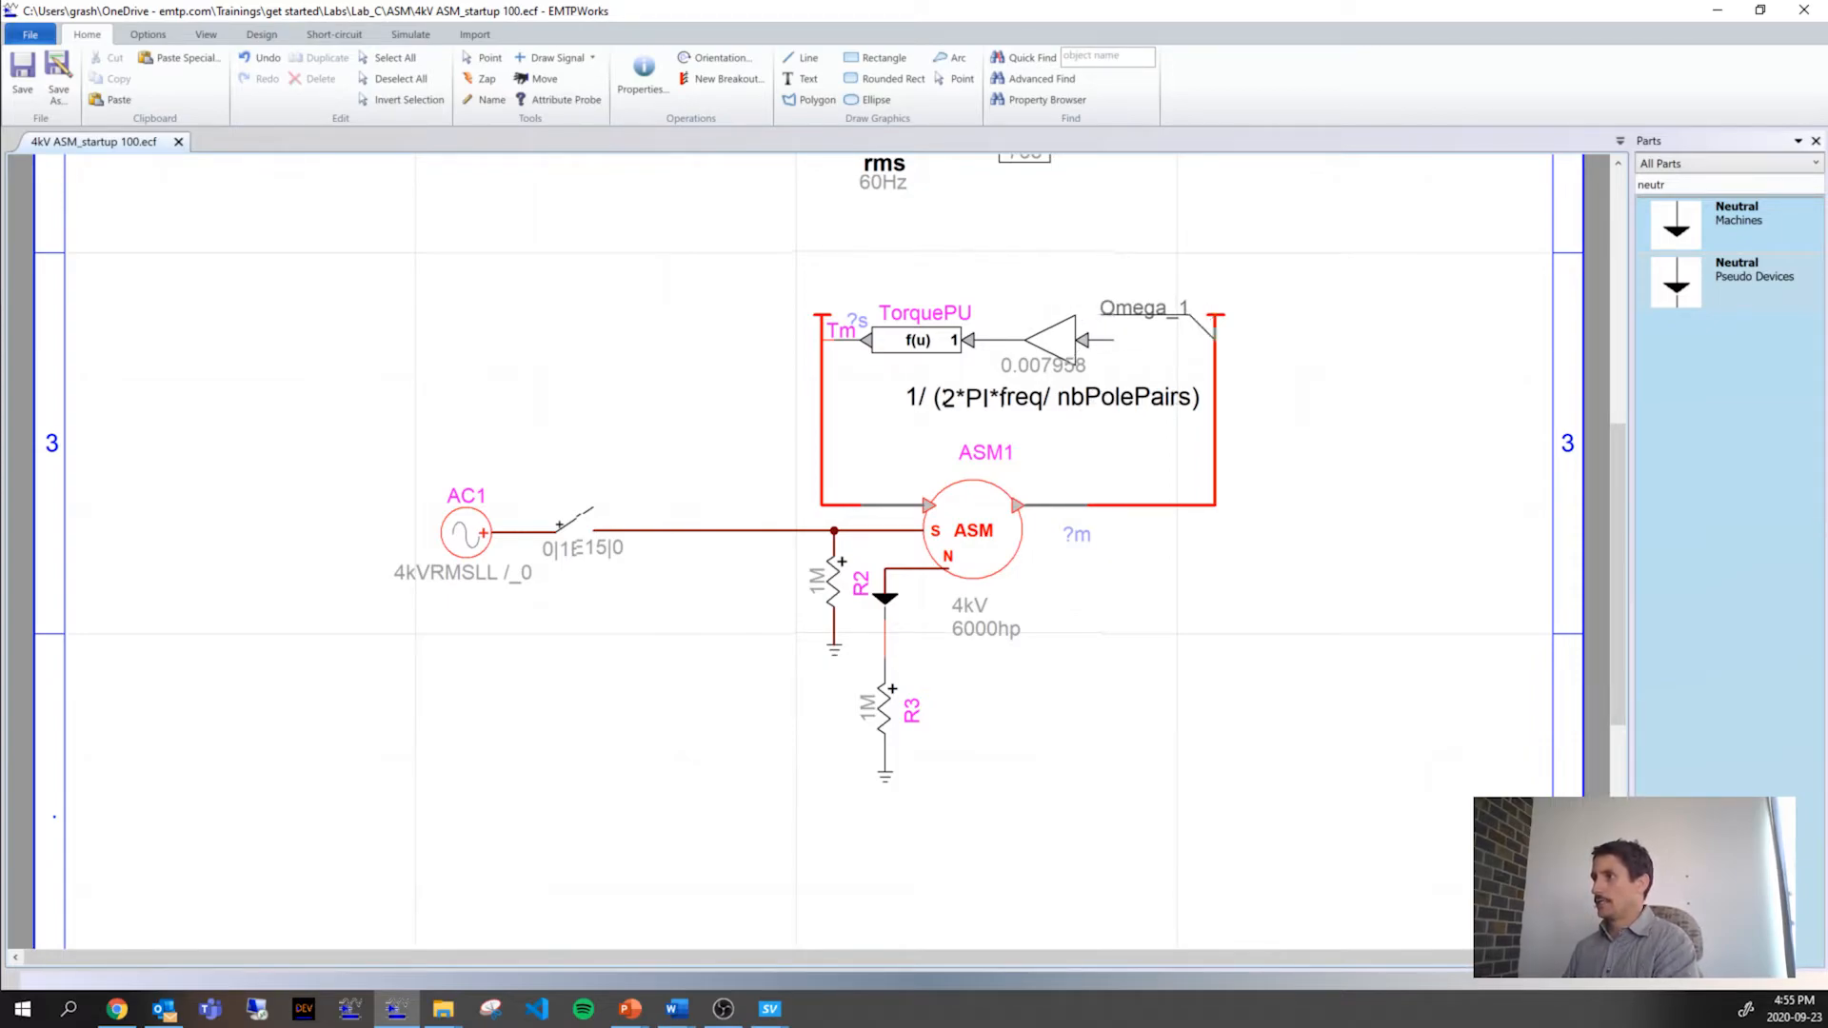
click(1155, 355)
right_click(1349, 373)
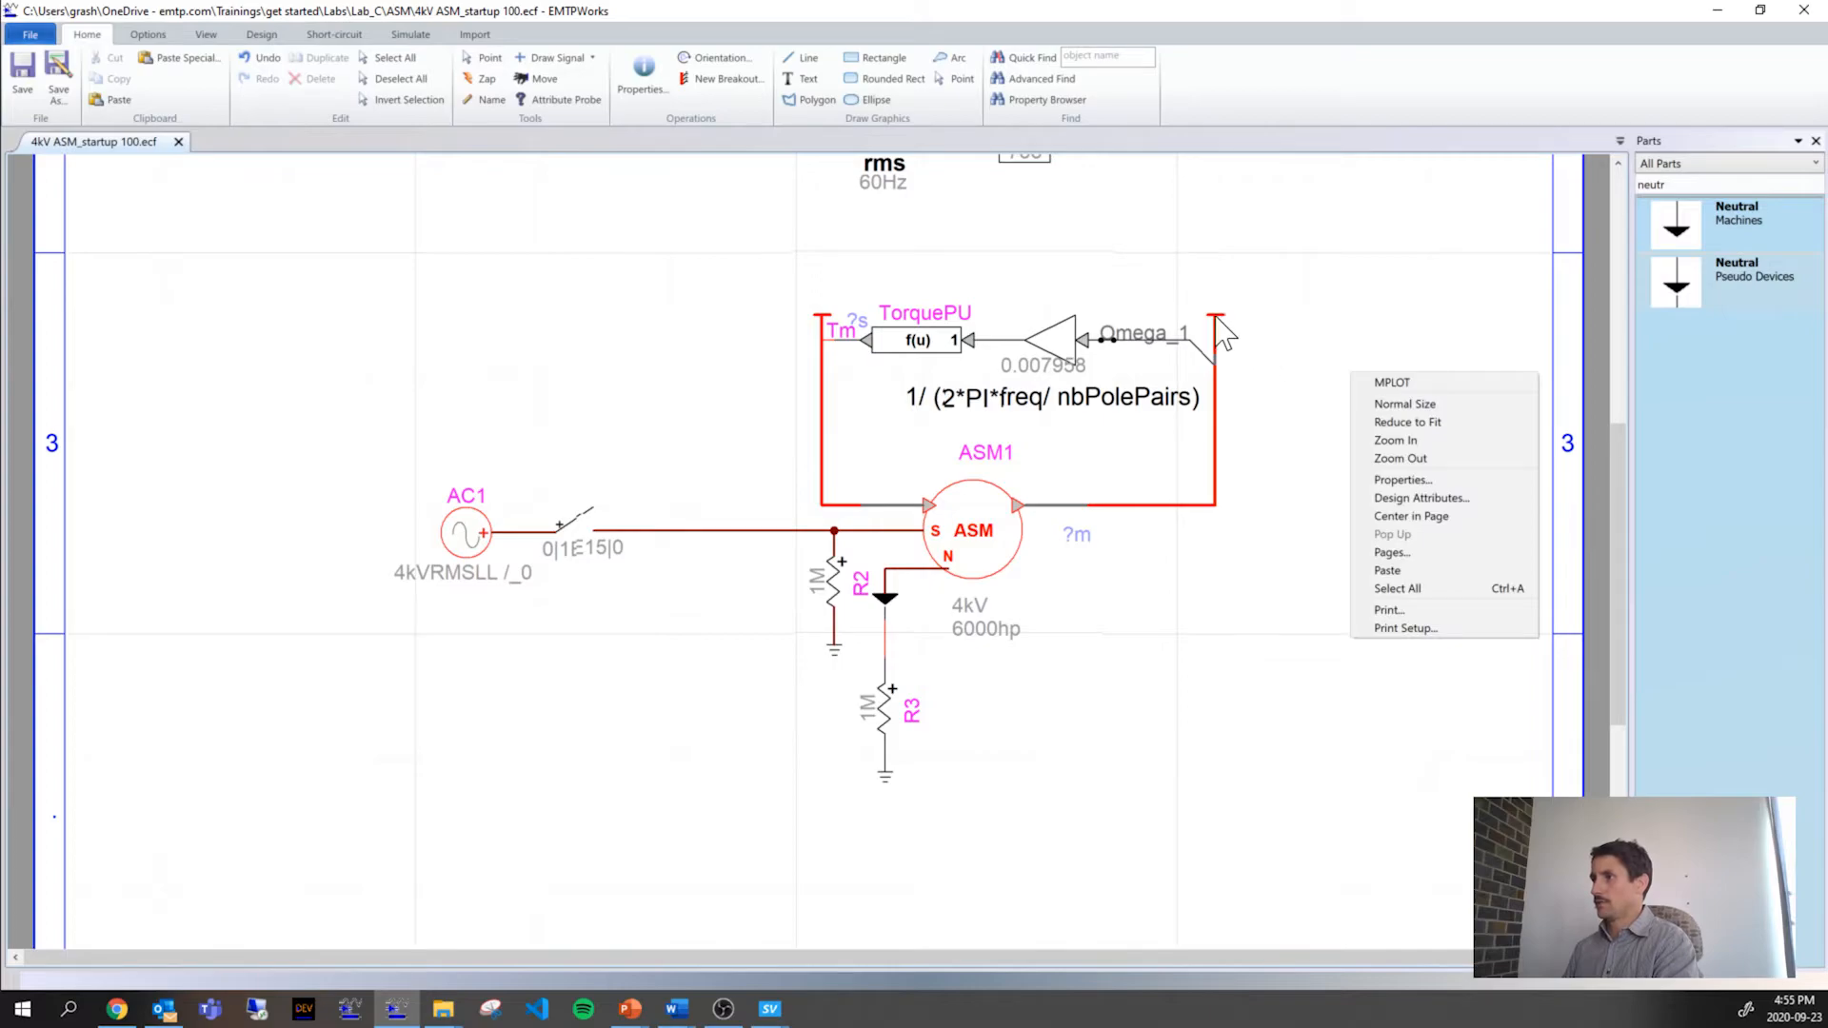
drag(1216, 317, 1215, 343)
click(1049, 338)
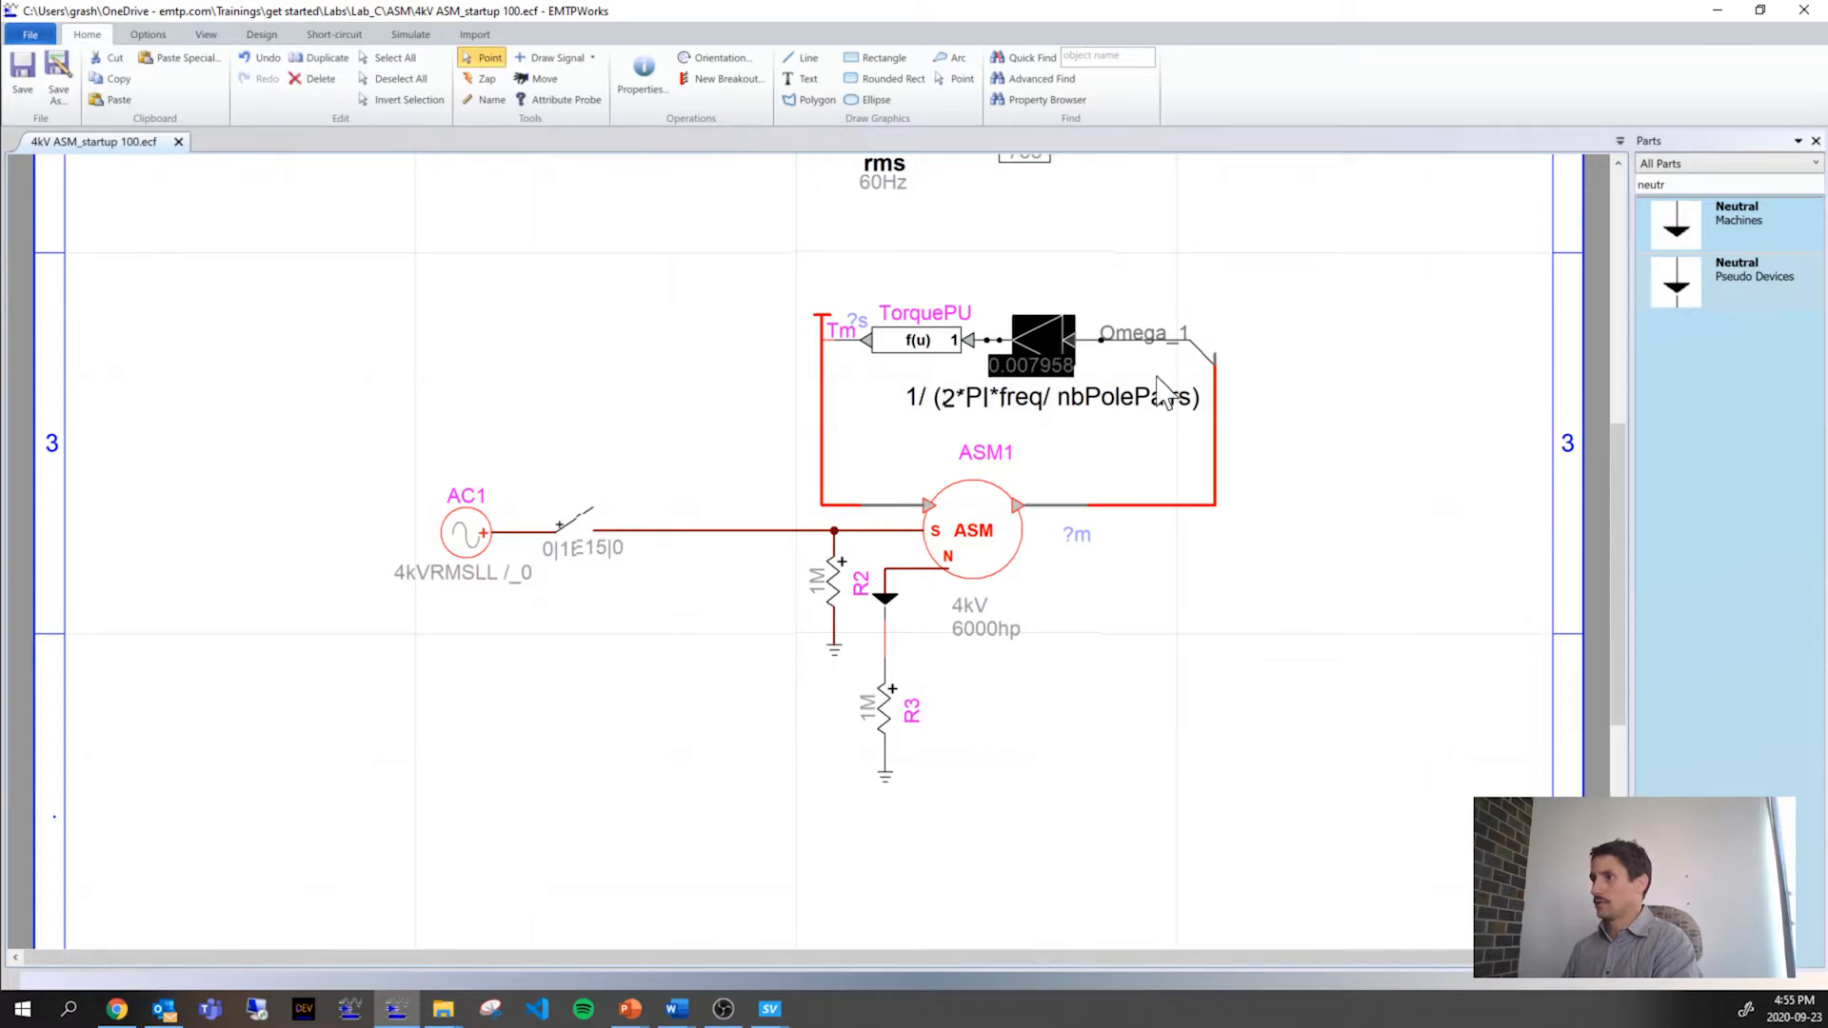
click(1071, 438)
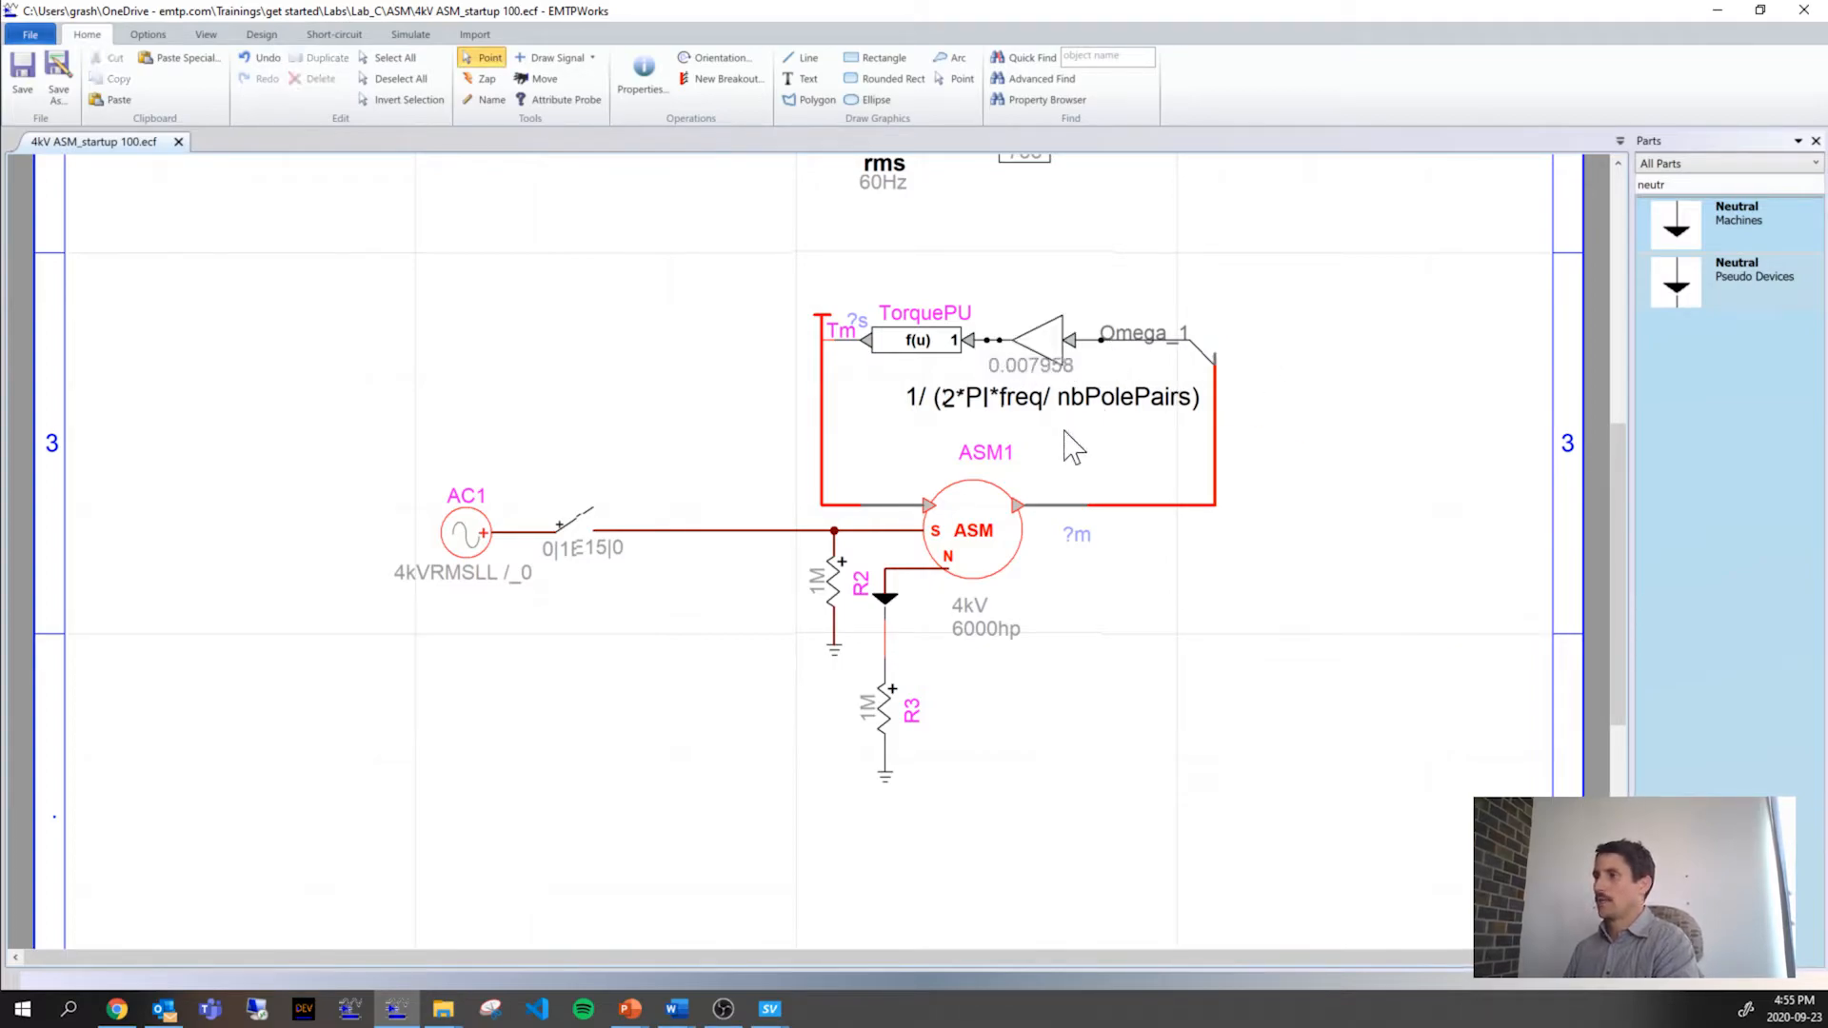
Step: Examine the Omega_1 signal, the TorquePU block and the gain's per-unit formula against the frequency and number of poles of ASM1
click(1145, 343)
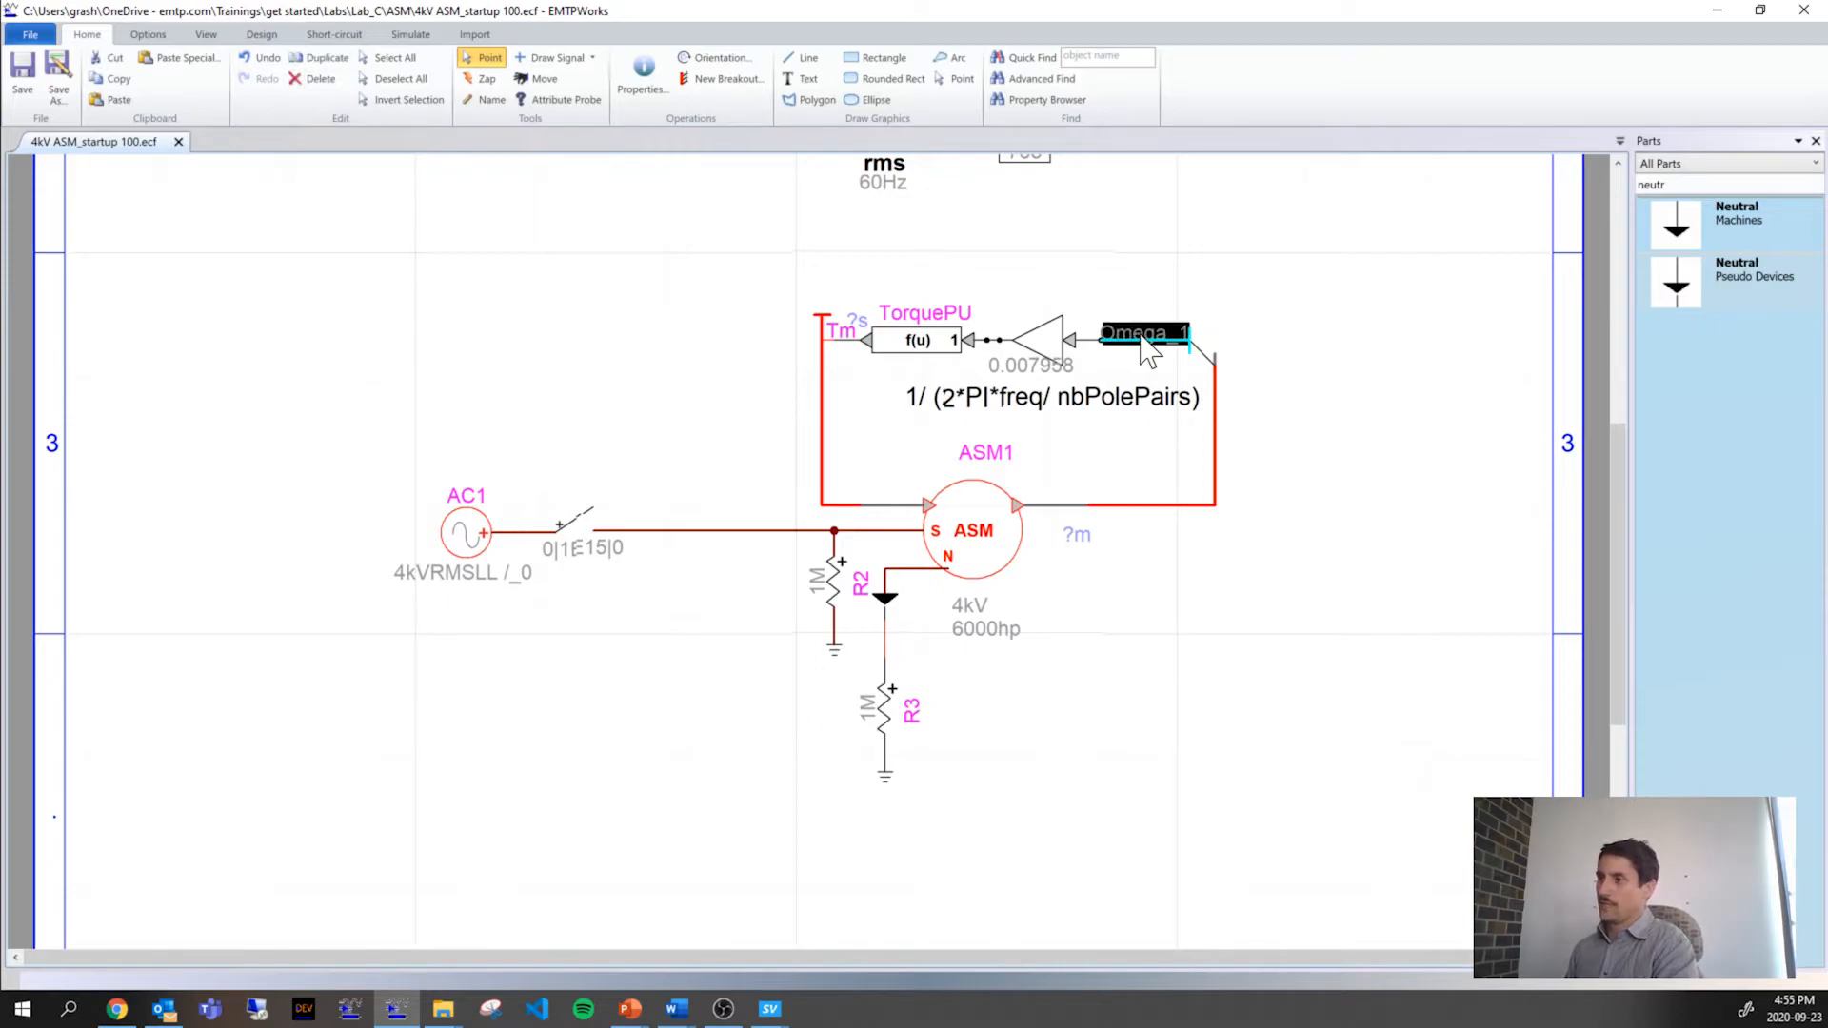
click(947, 348)
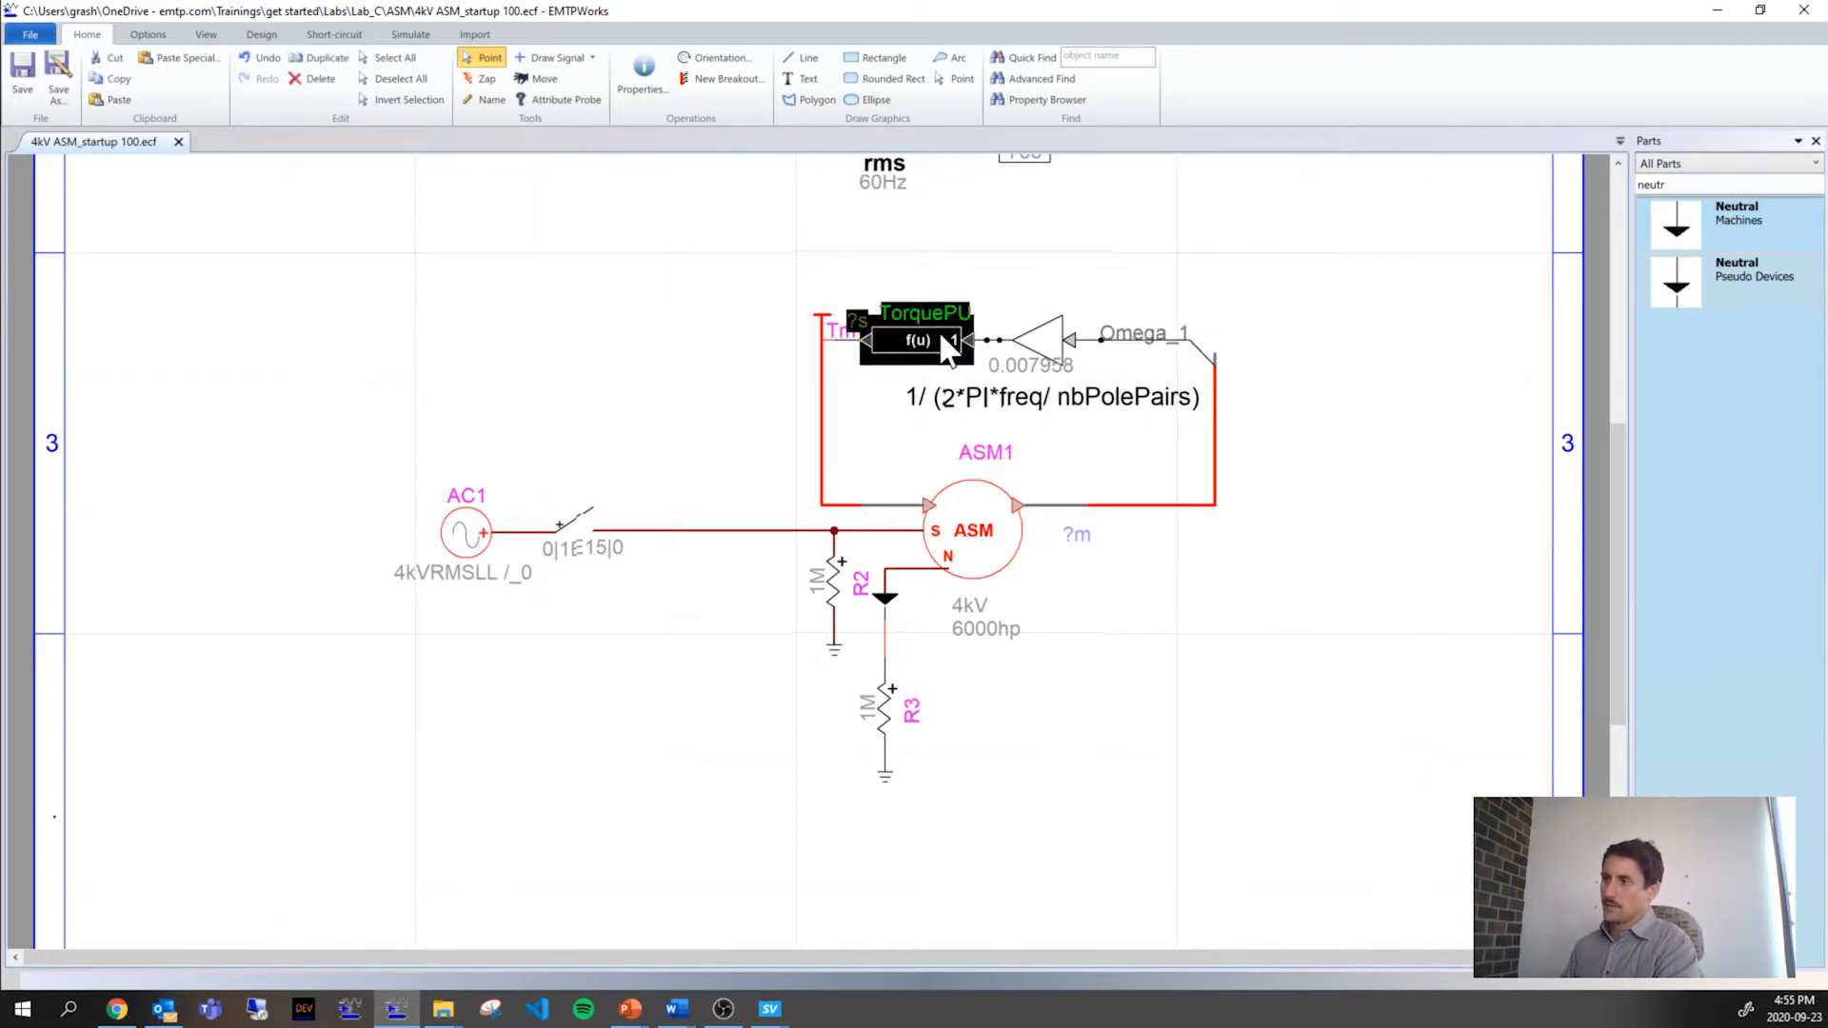
click(1163, 345)
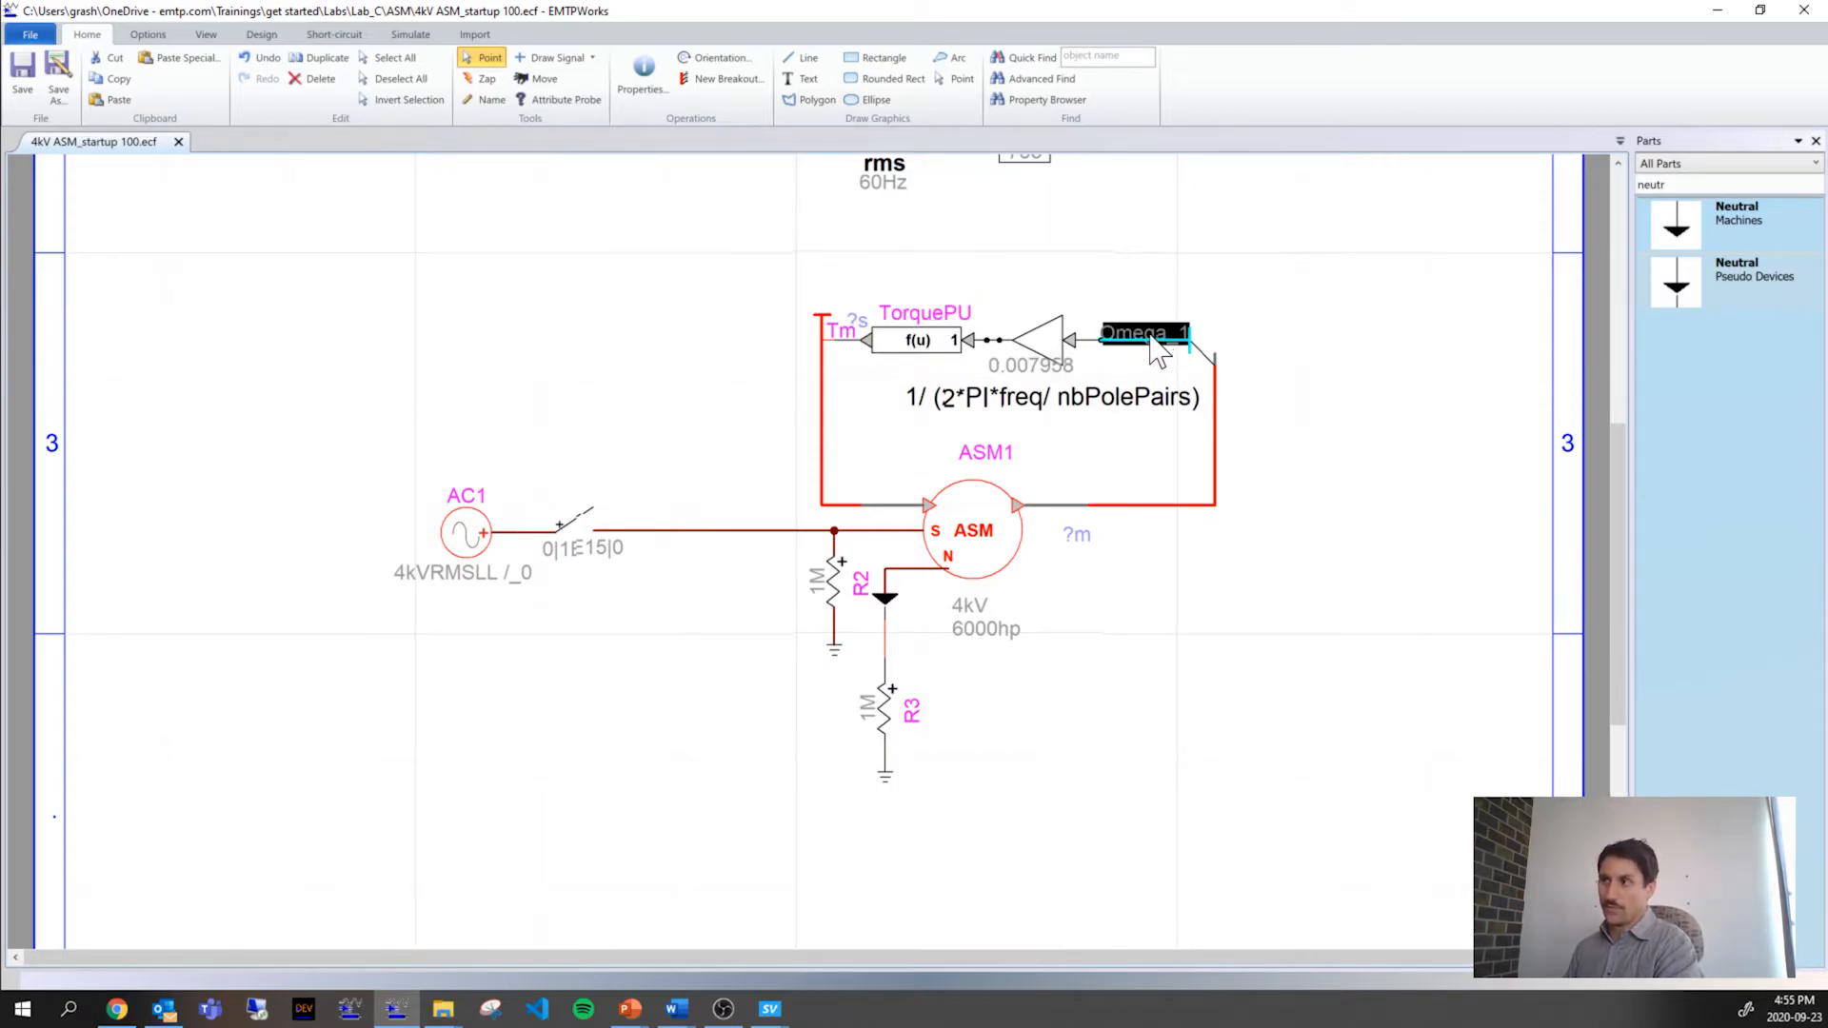
click(1095, 408)
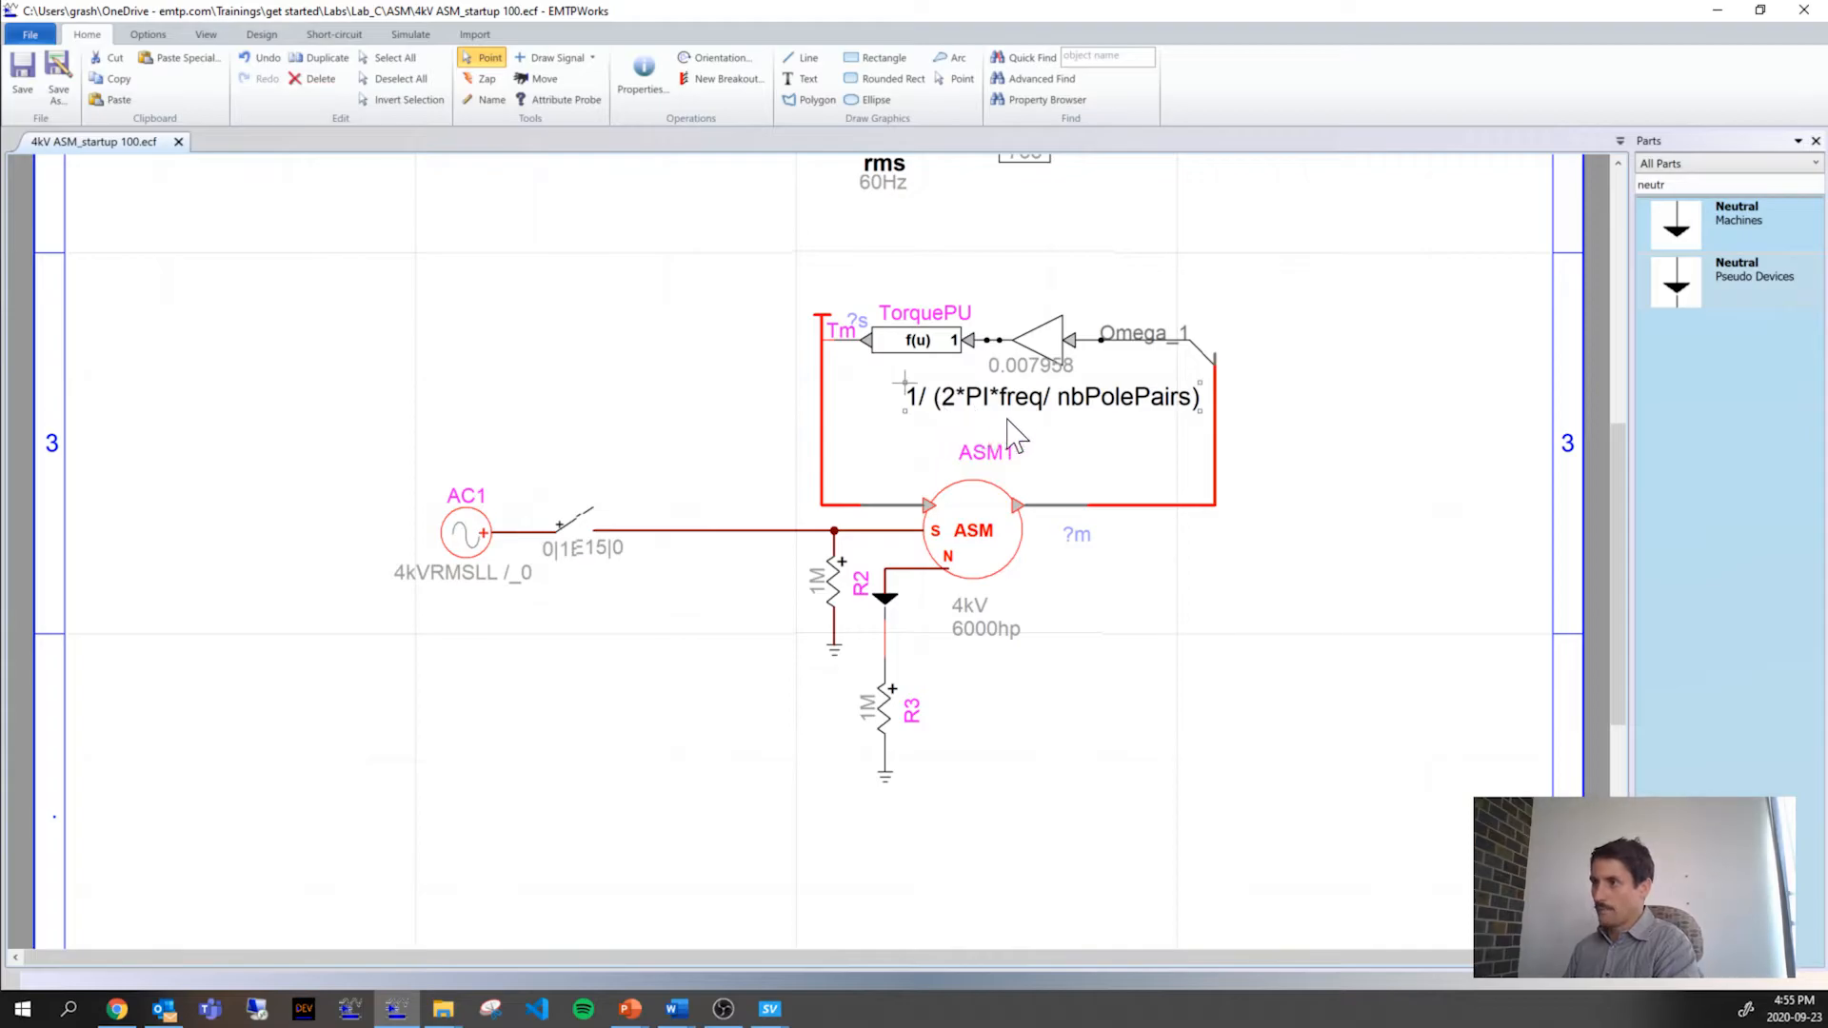
double_click(978, 546)
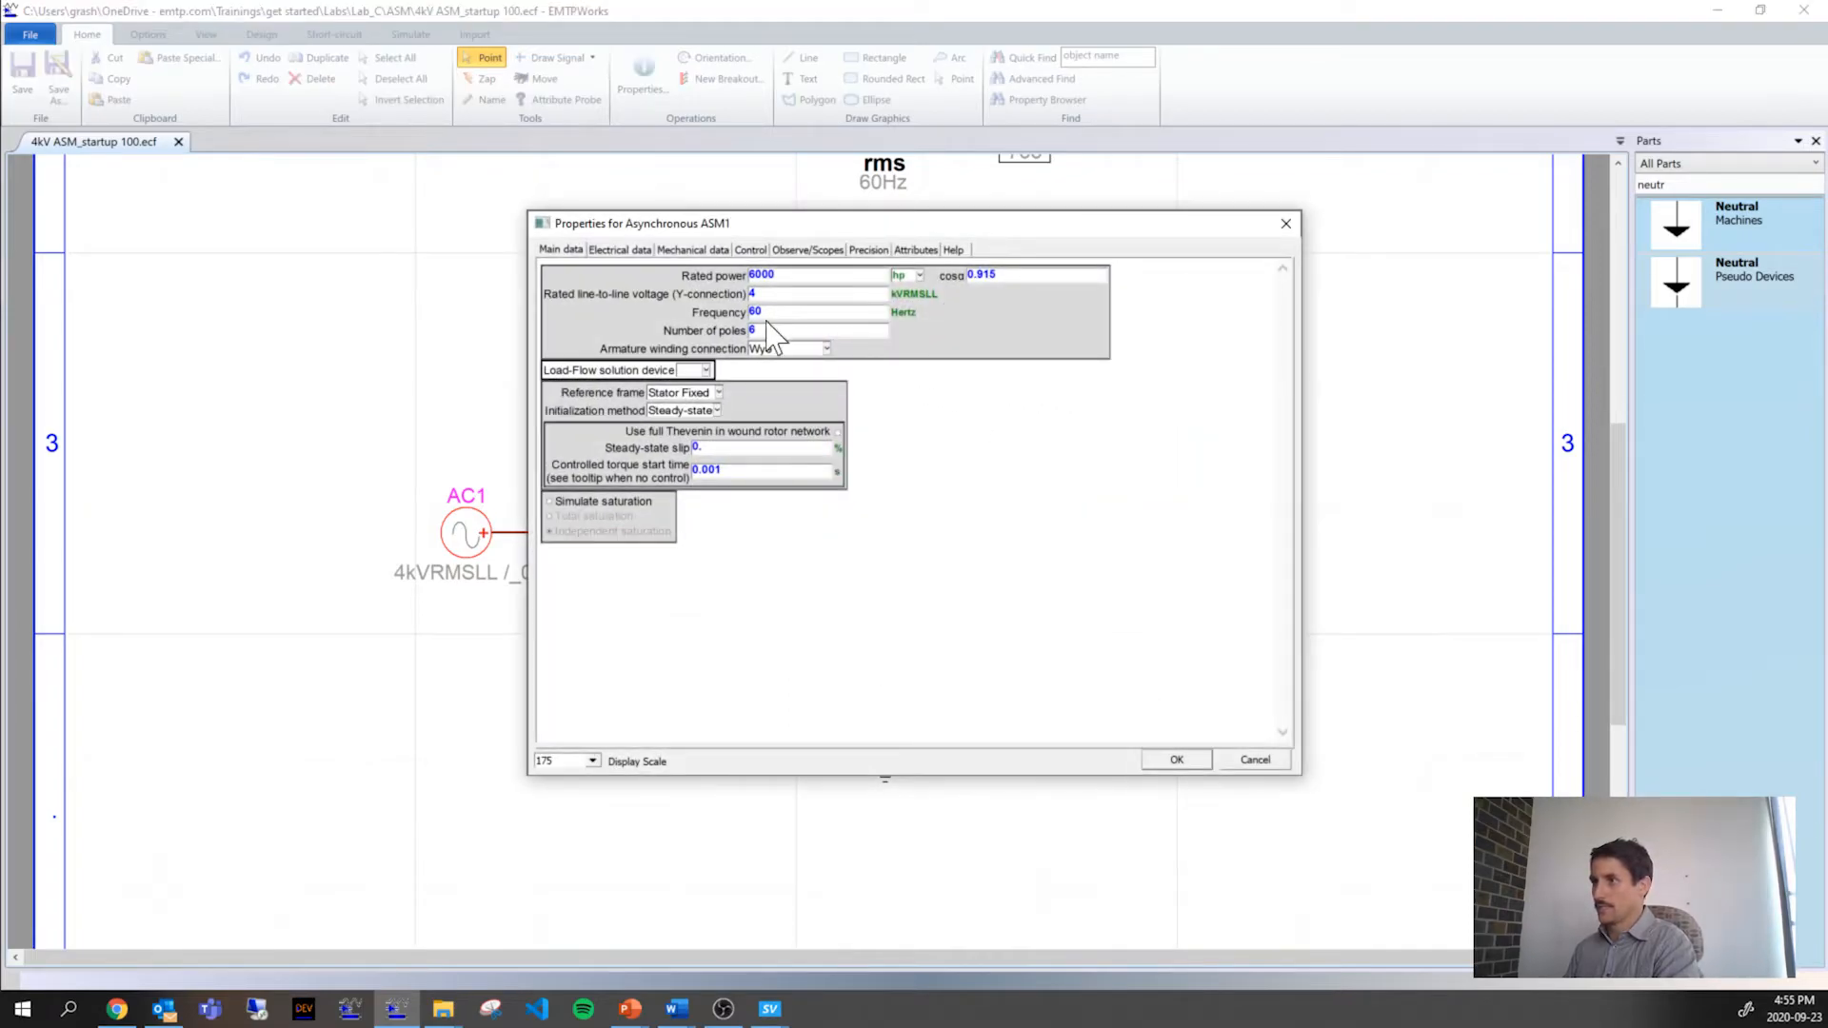
click(1285, 223)
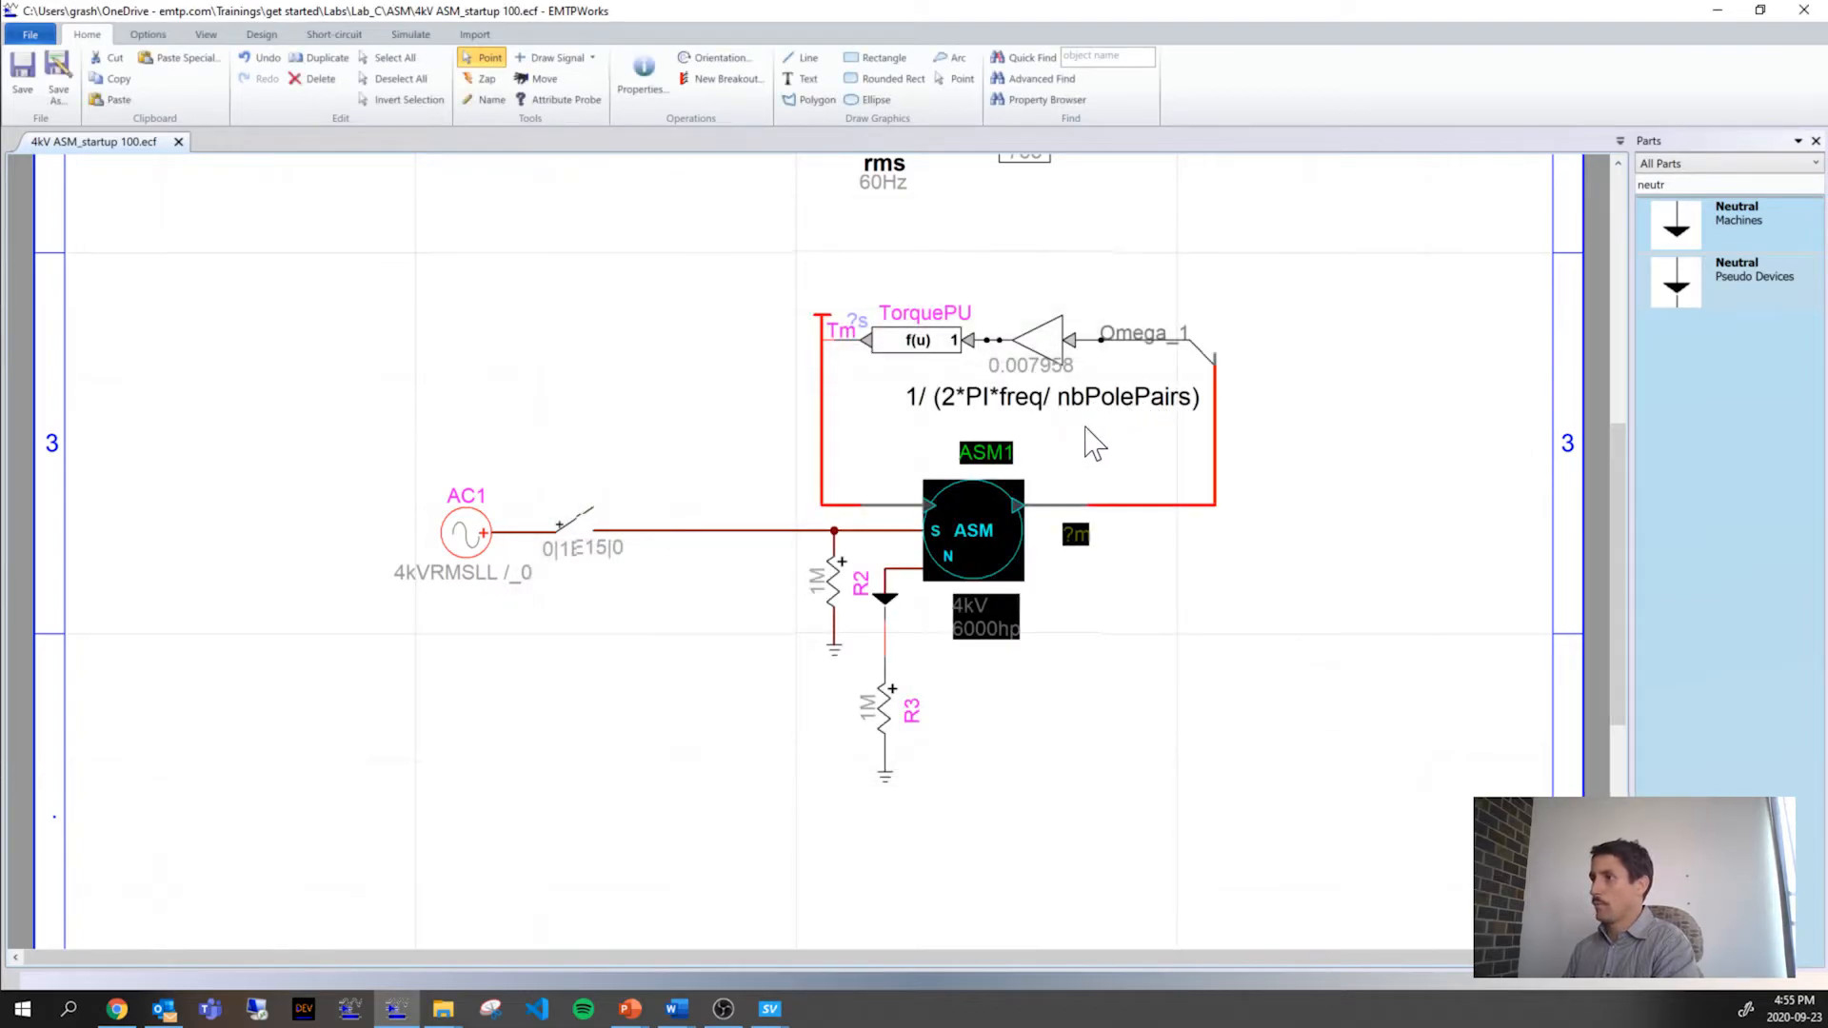
double_click(999, 506)
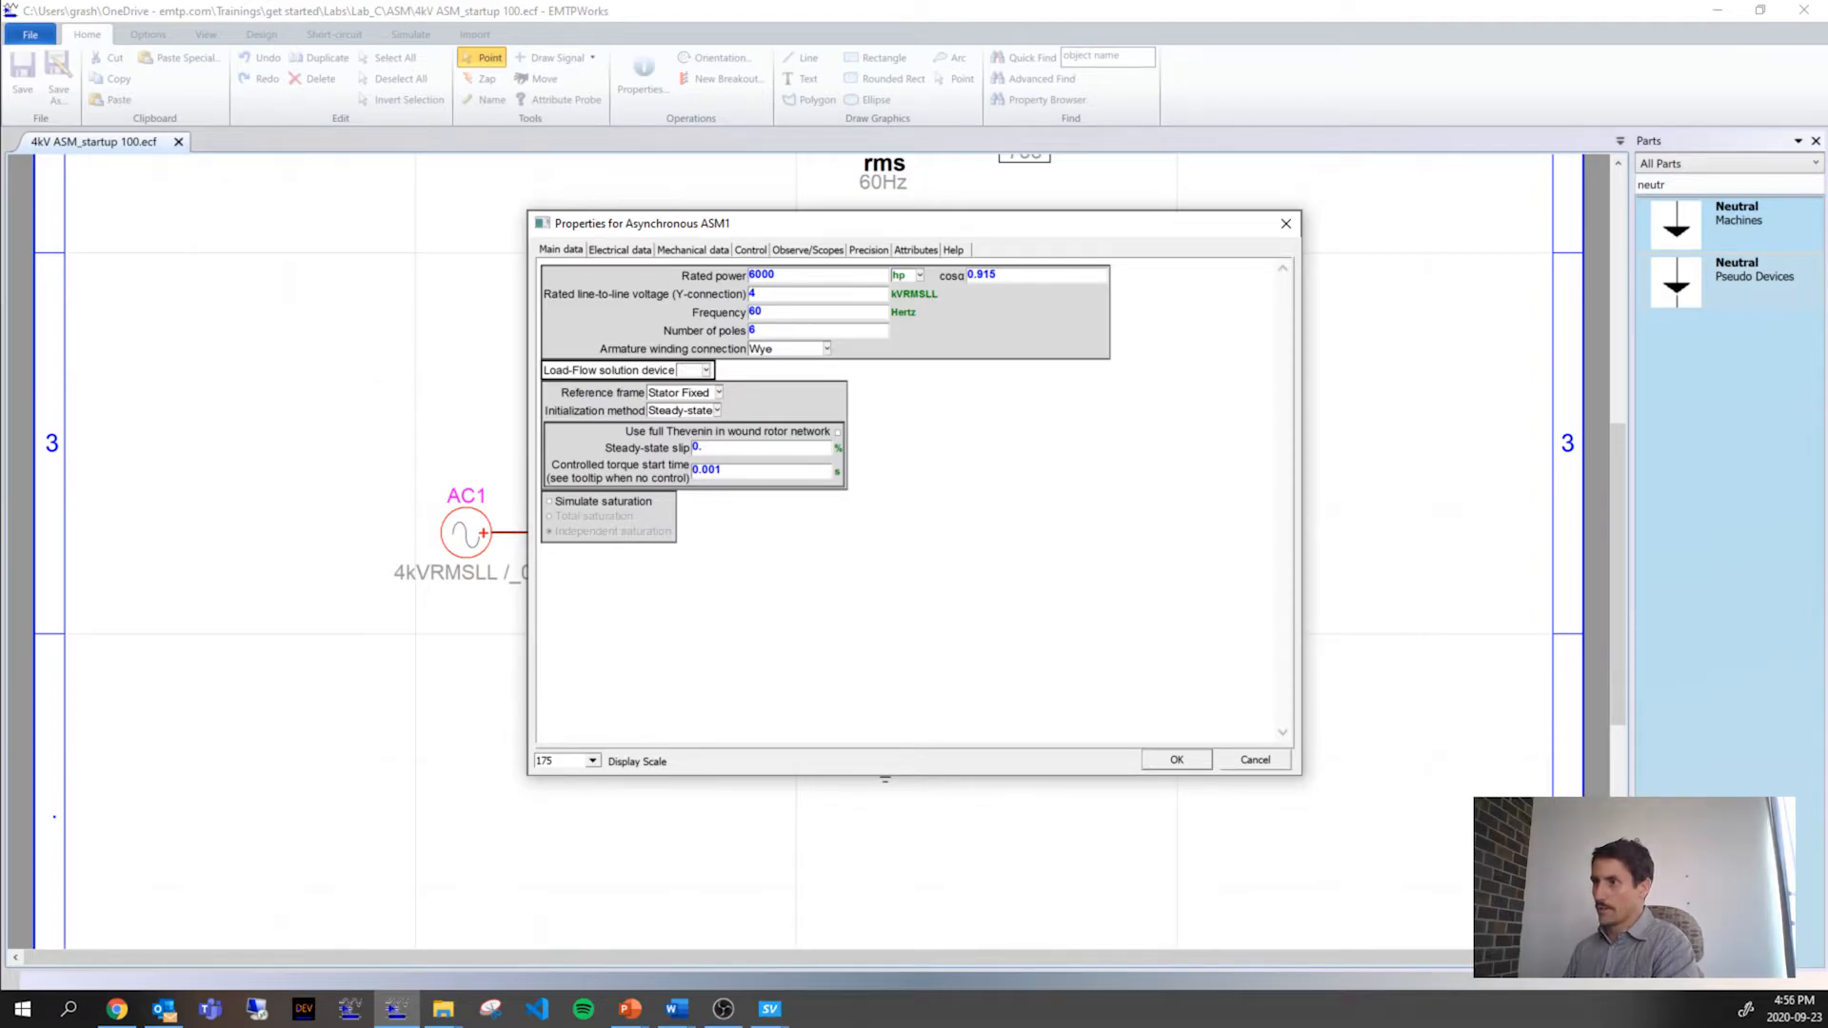
click(1285, 223)
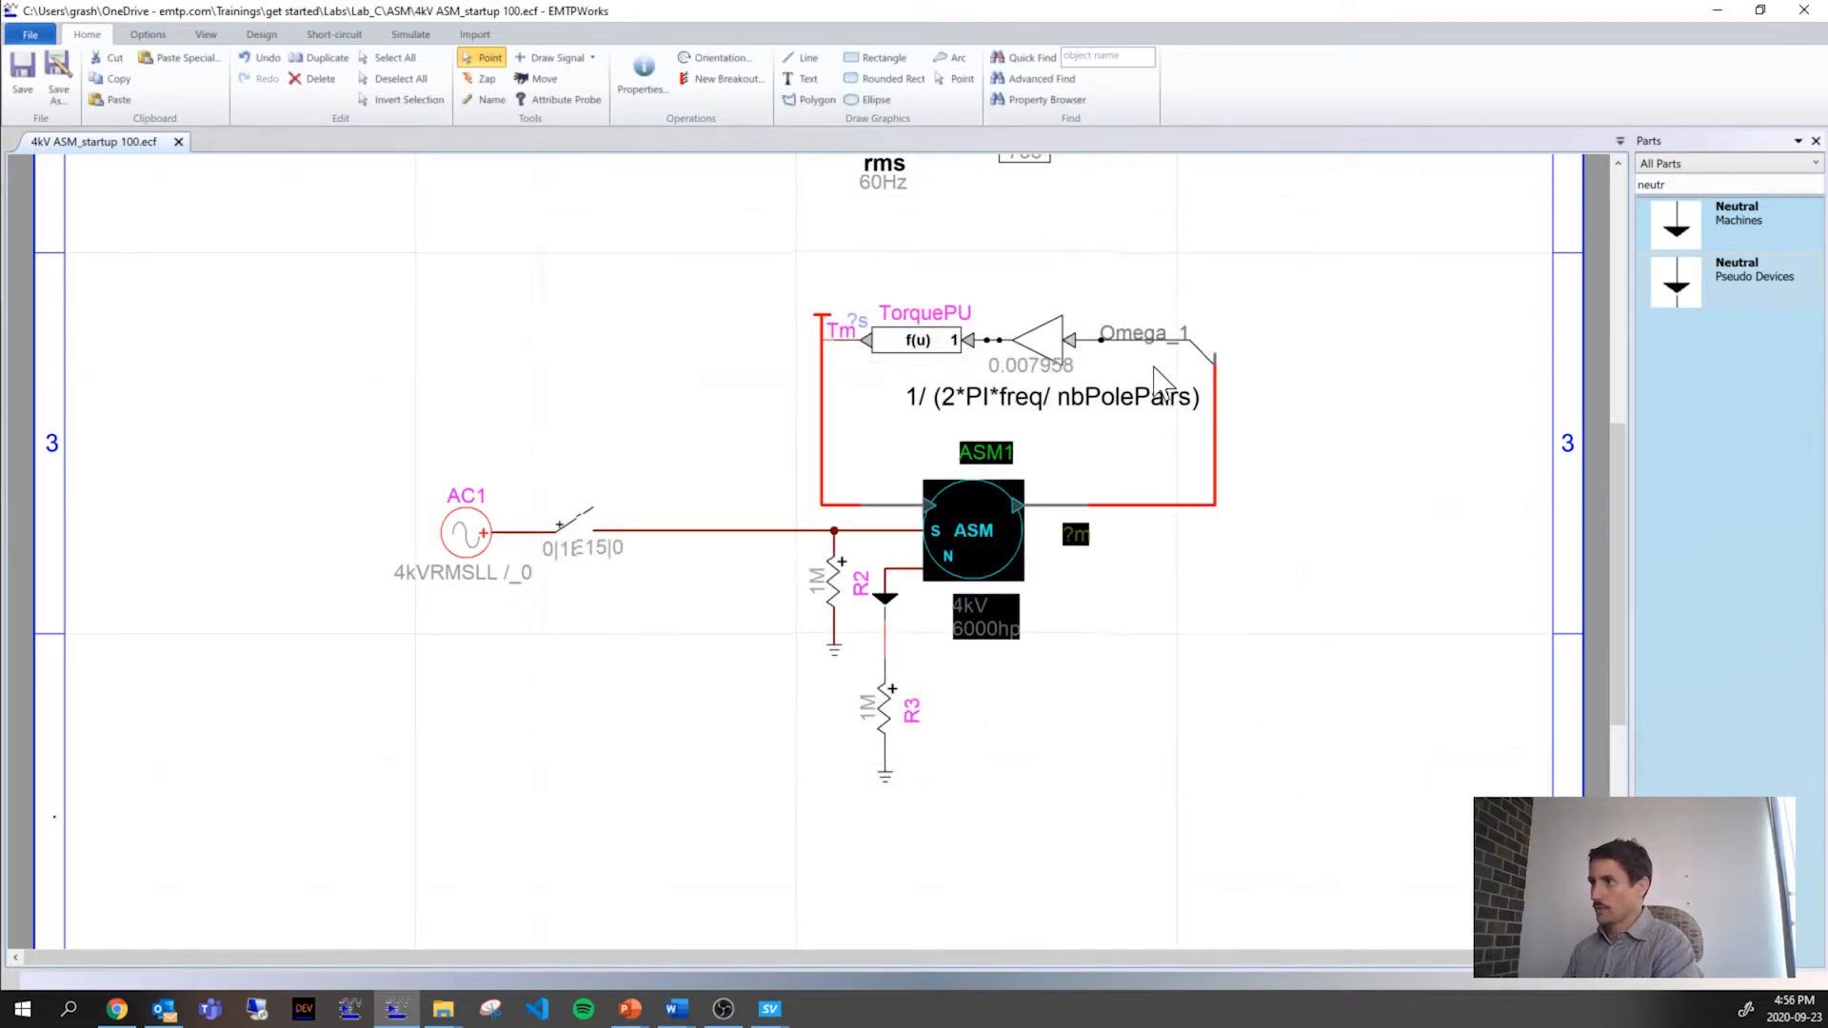
click(1048, 348)
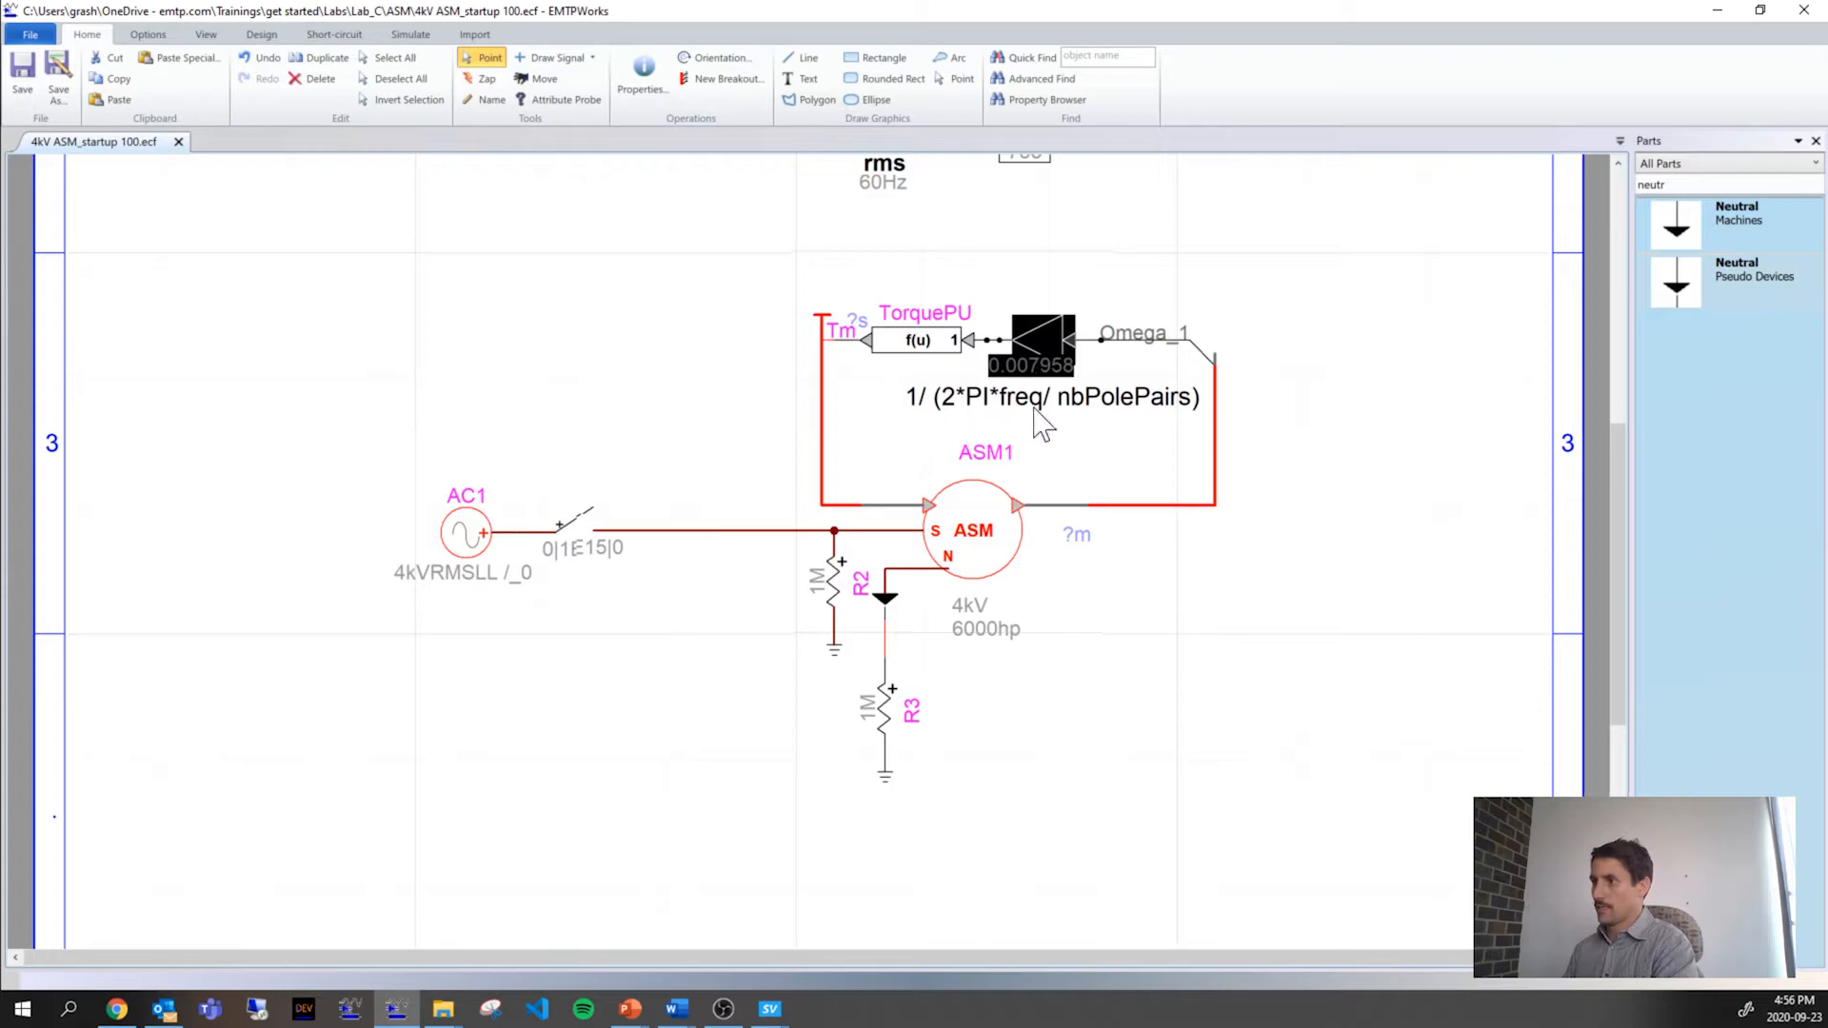
Step: Recalculate the gain block's constant with the 1/(2*PI*freq/nbPolePairs) formula at 60 Hz, setting it to 0.007958
double_click(1051, 358)
drag(784, 284, 422, 227)
text(=1/(2*PI*60/)
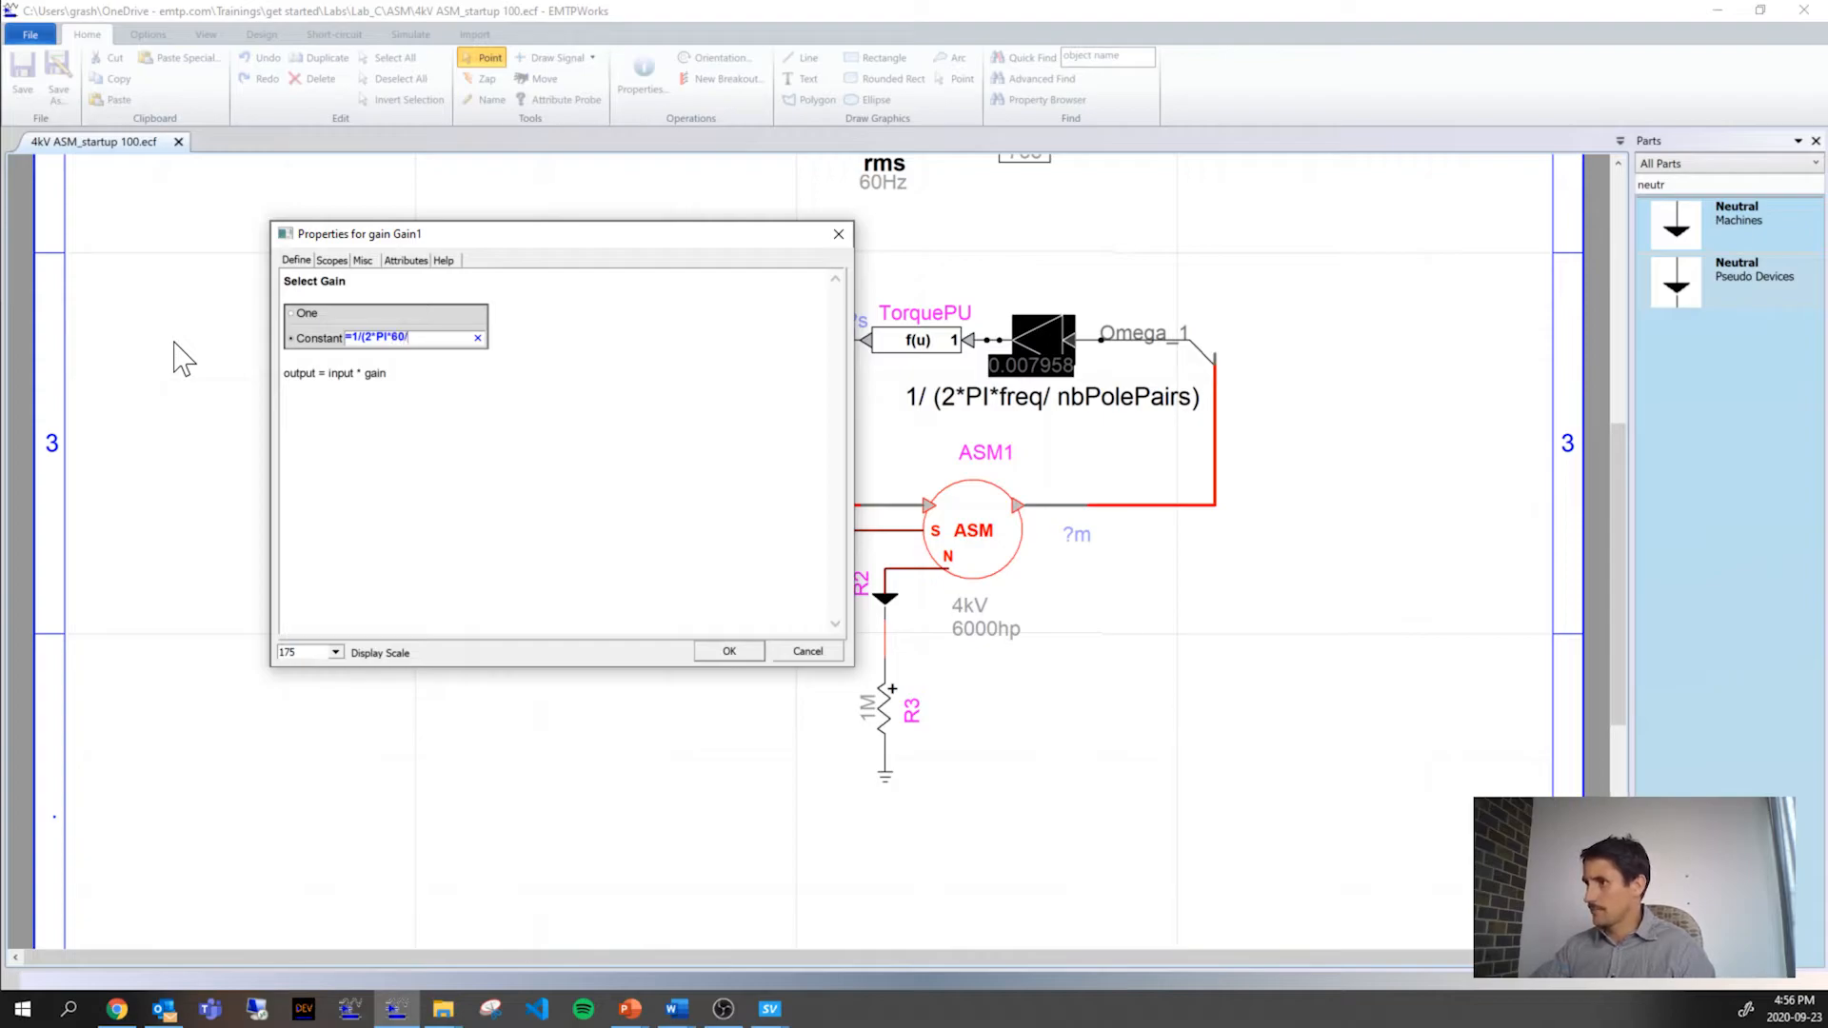
click(366, 445)
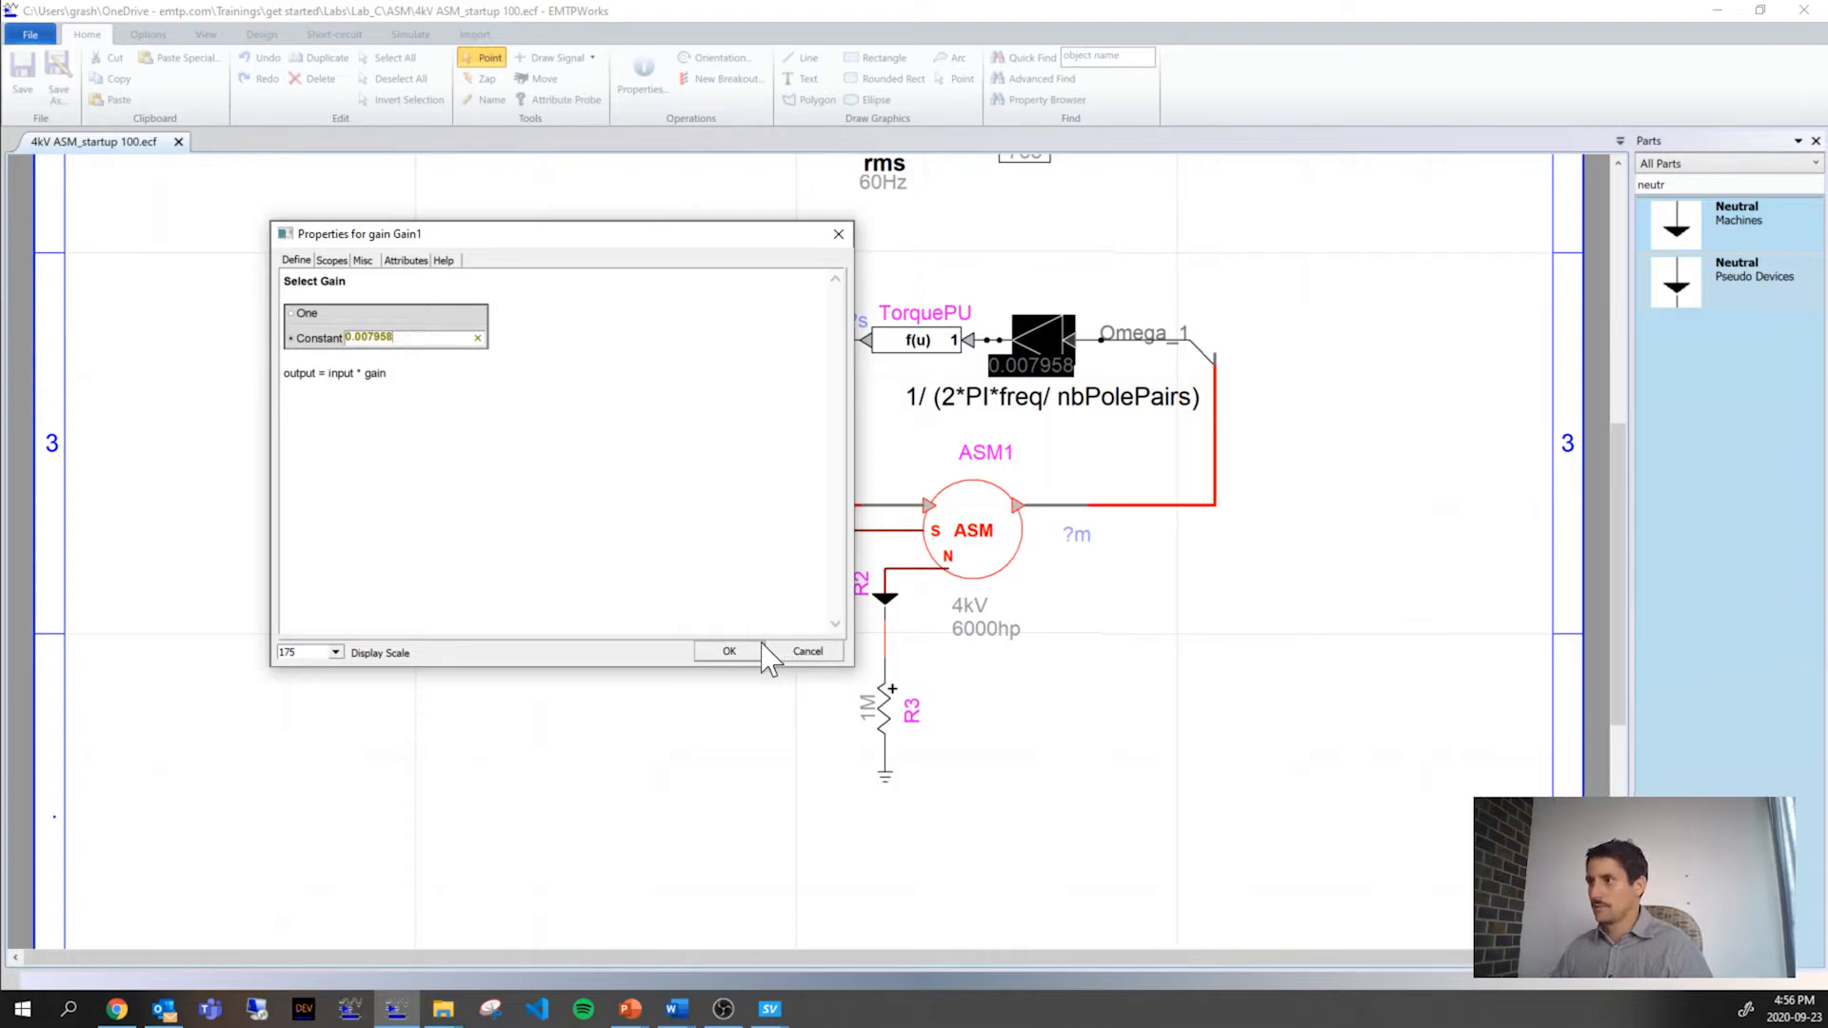
click(759, 652)
click(1269, 666)
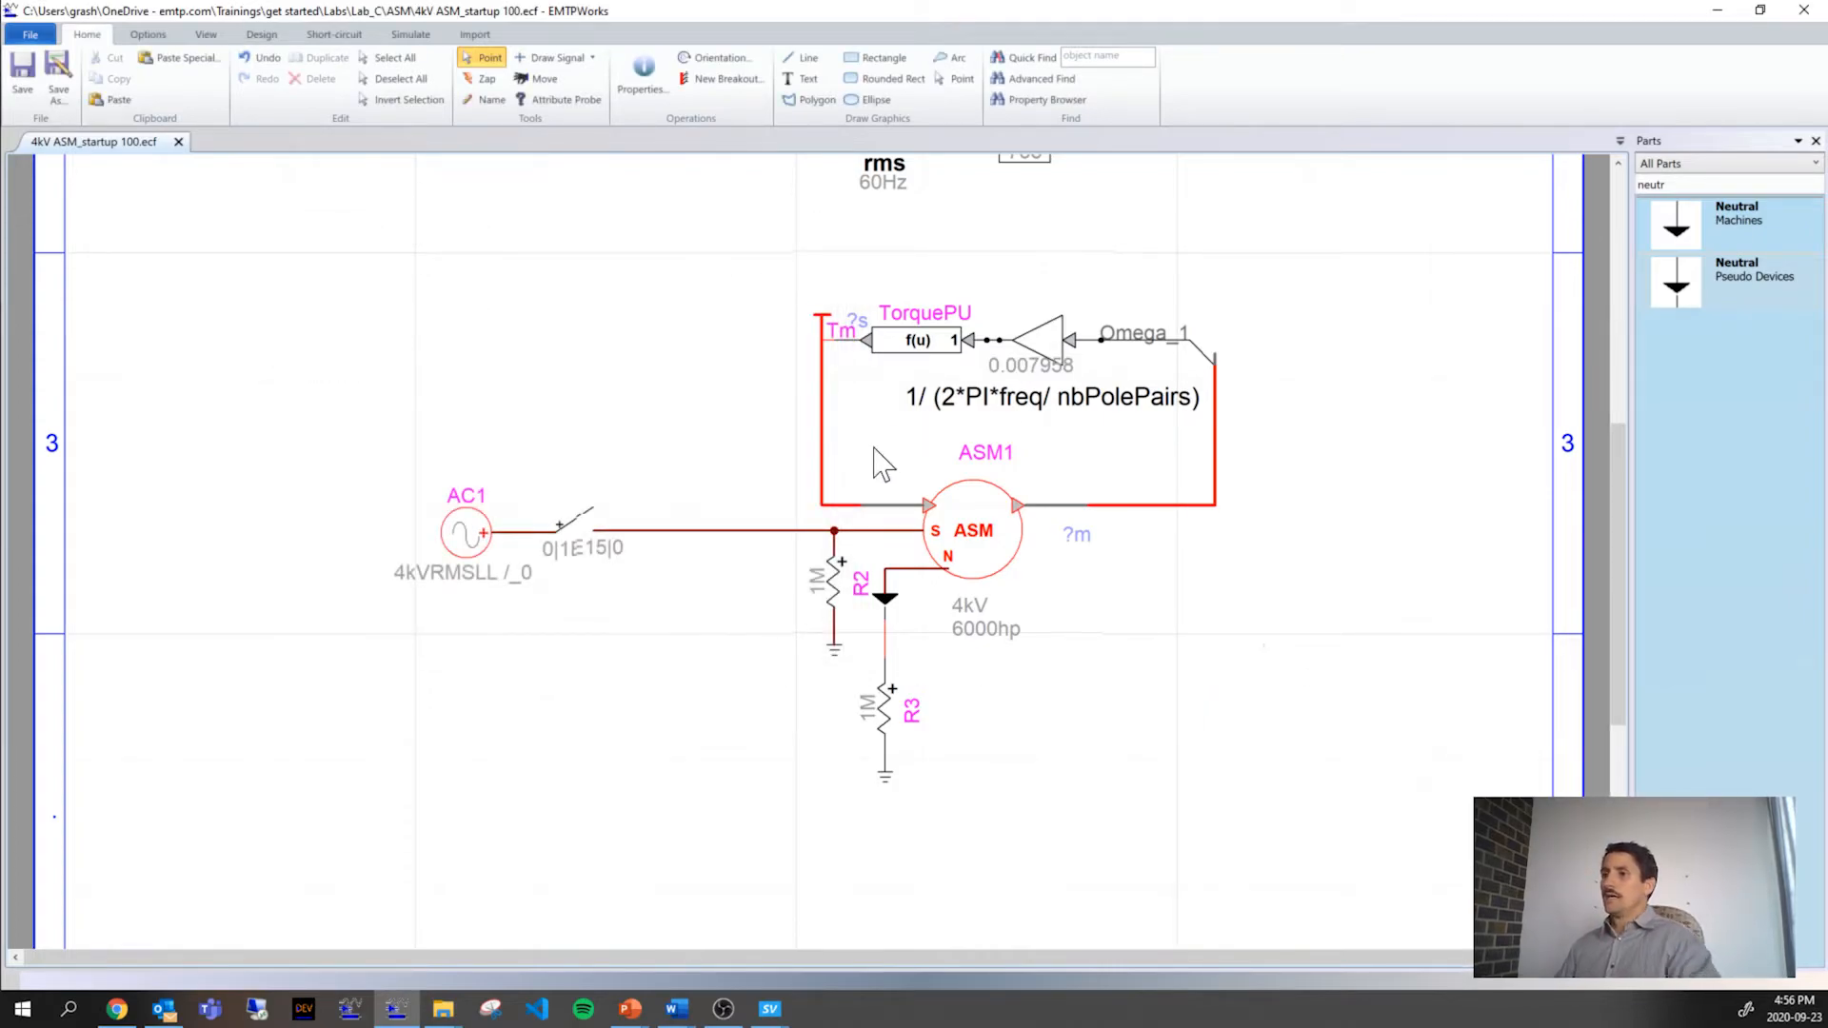
Step: Run the motor startup simulation and read its error messages
scroll(663, 628, up, 2)
click(600, 664)
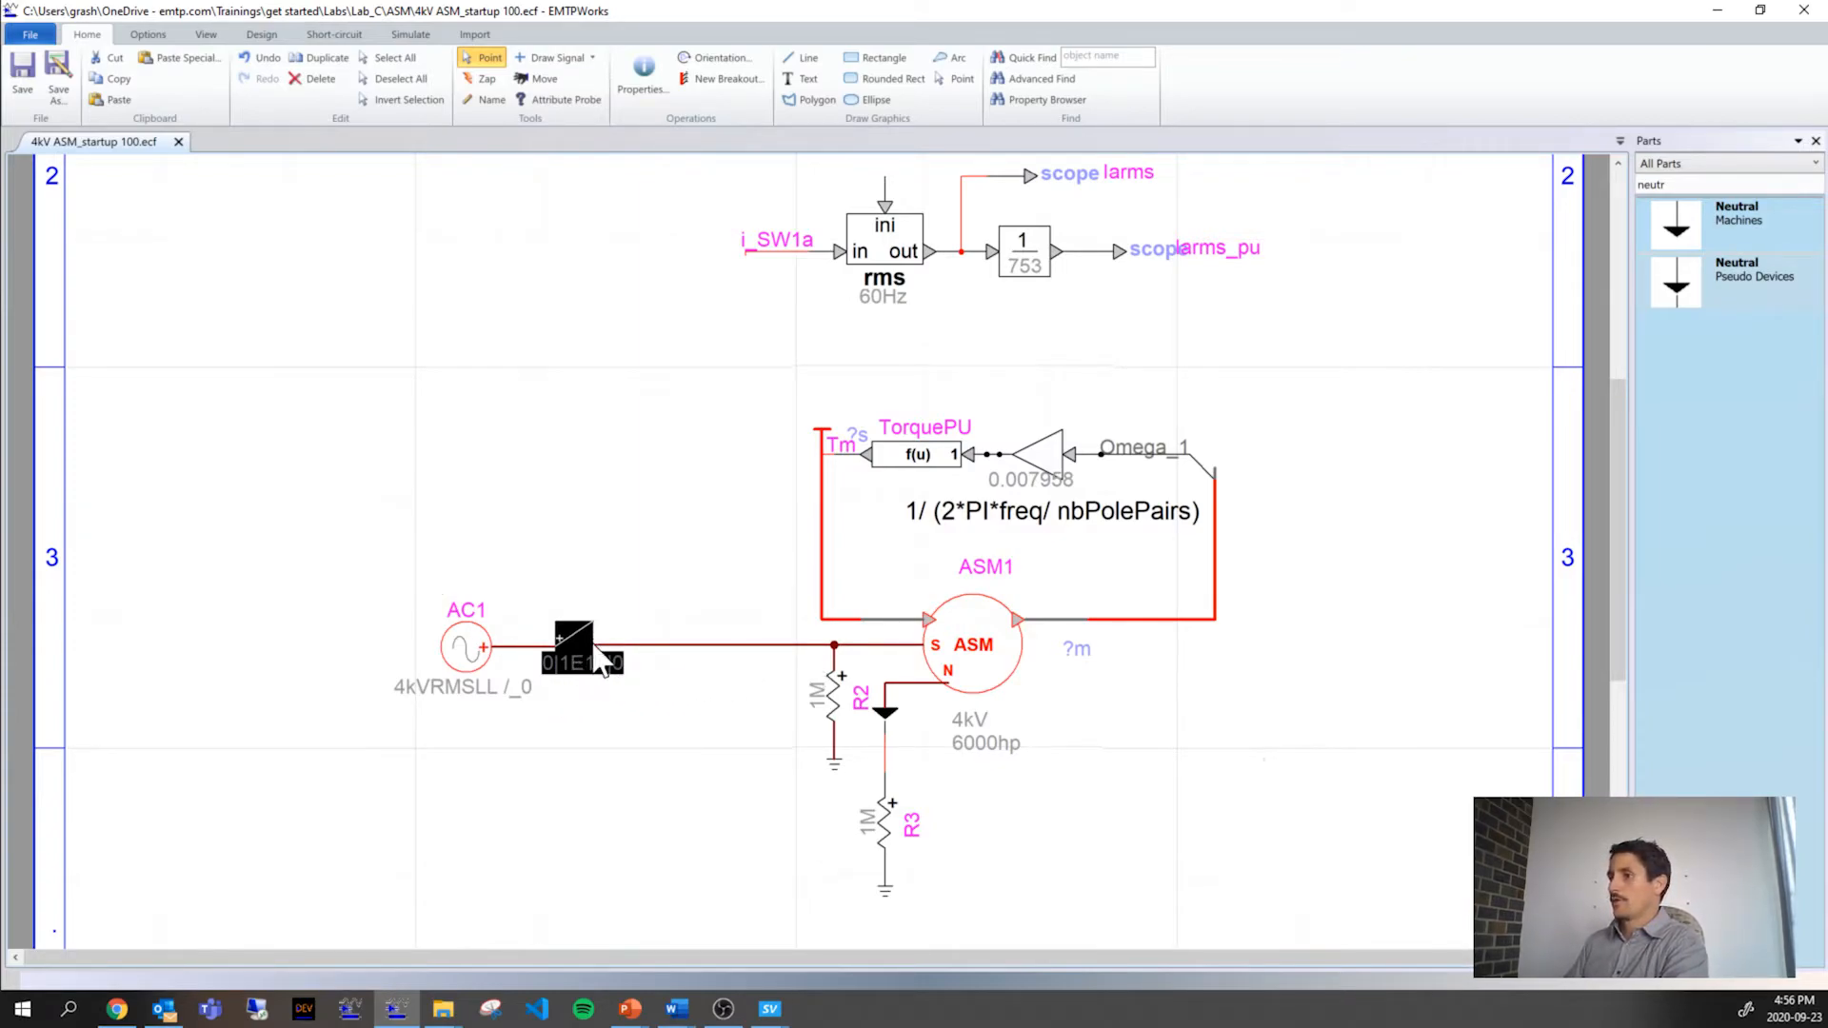
click(410, 34)
click(27, 77)
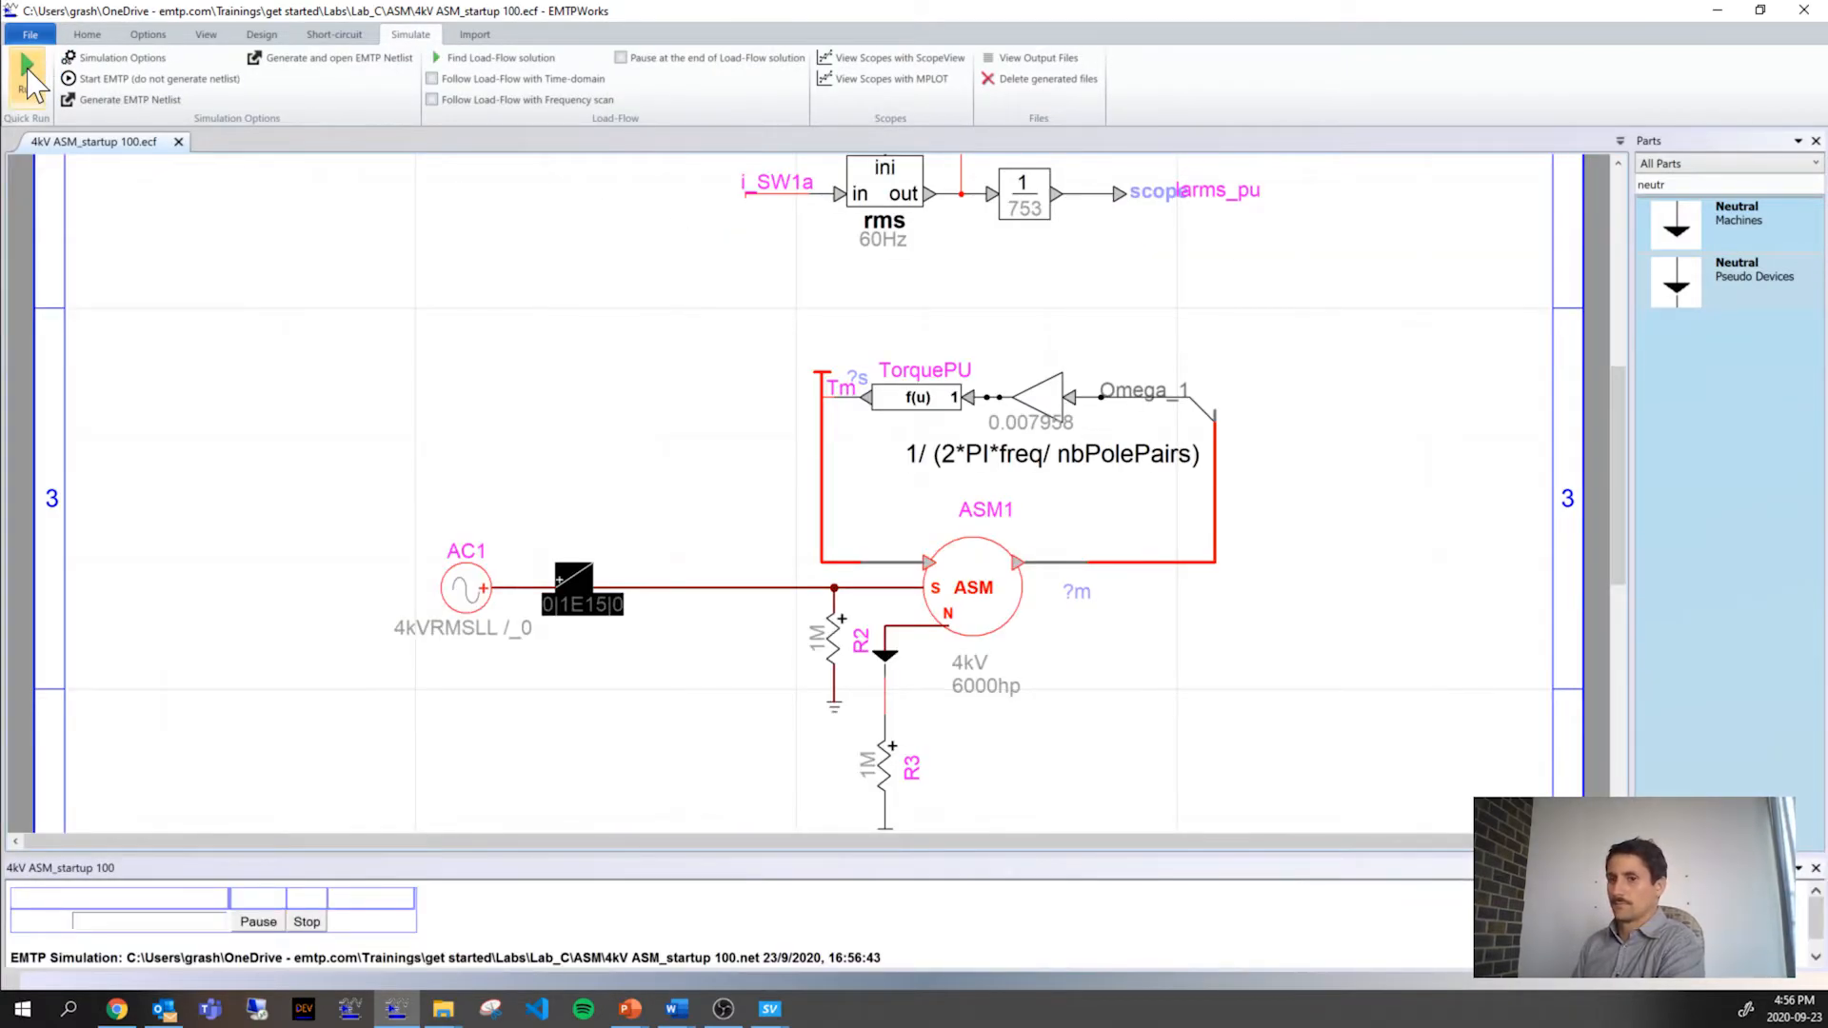
scroll(757, 809, down, 1)
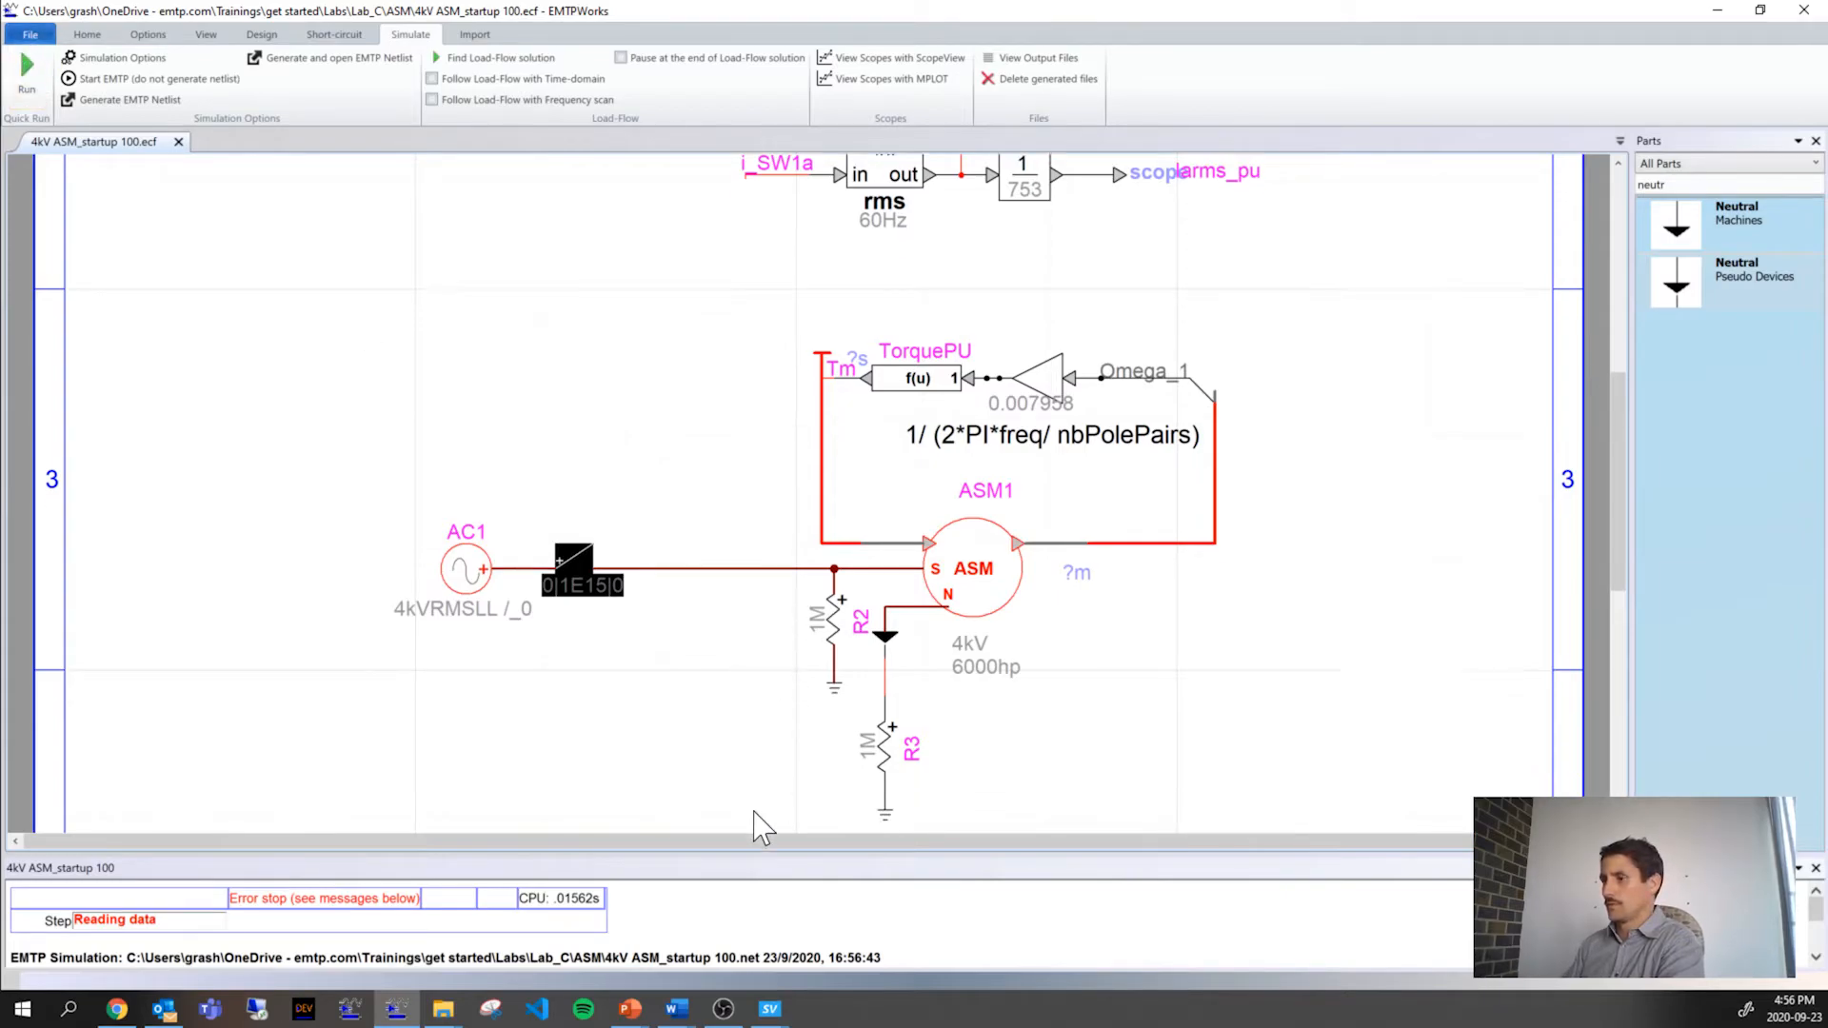
click(352, 950)
scroll(255, 946, up, 1)
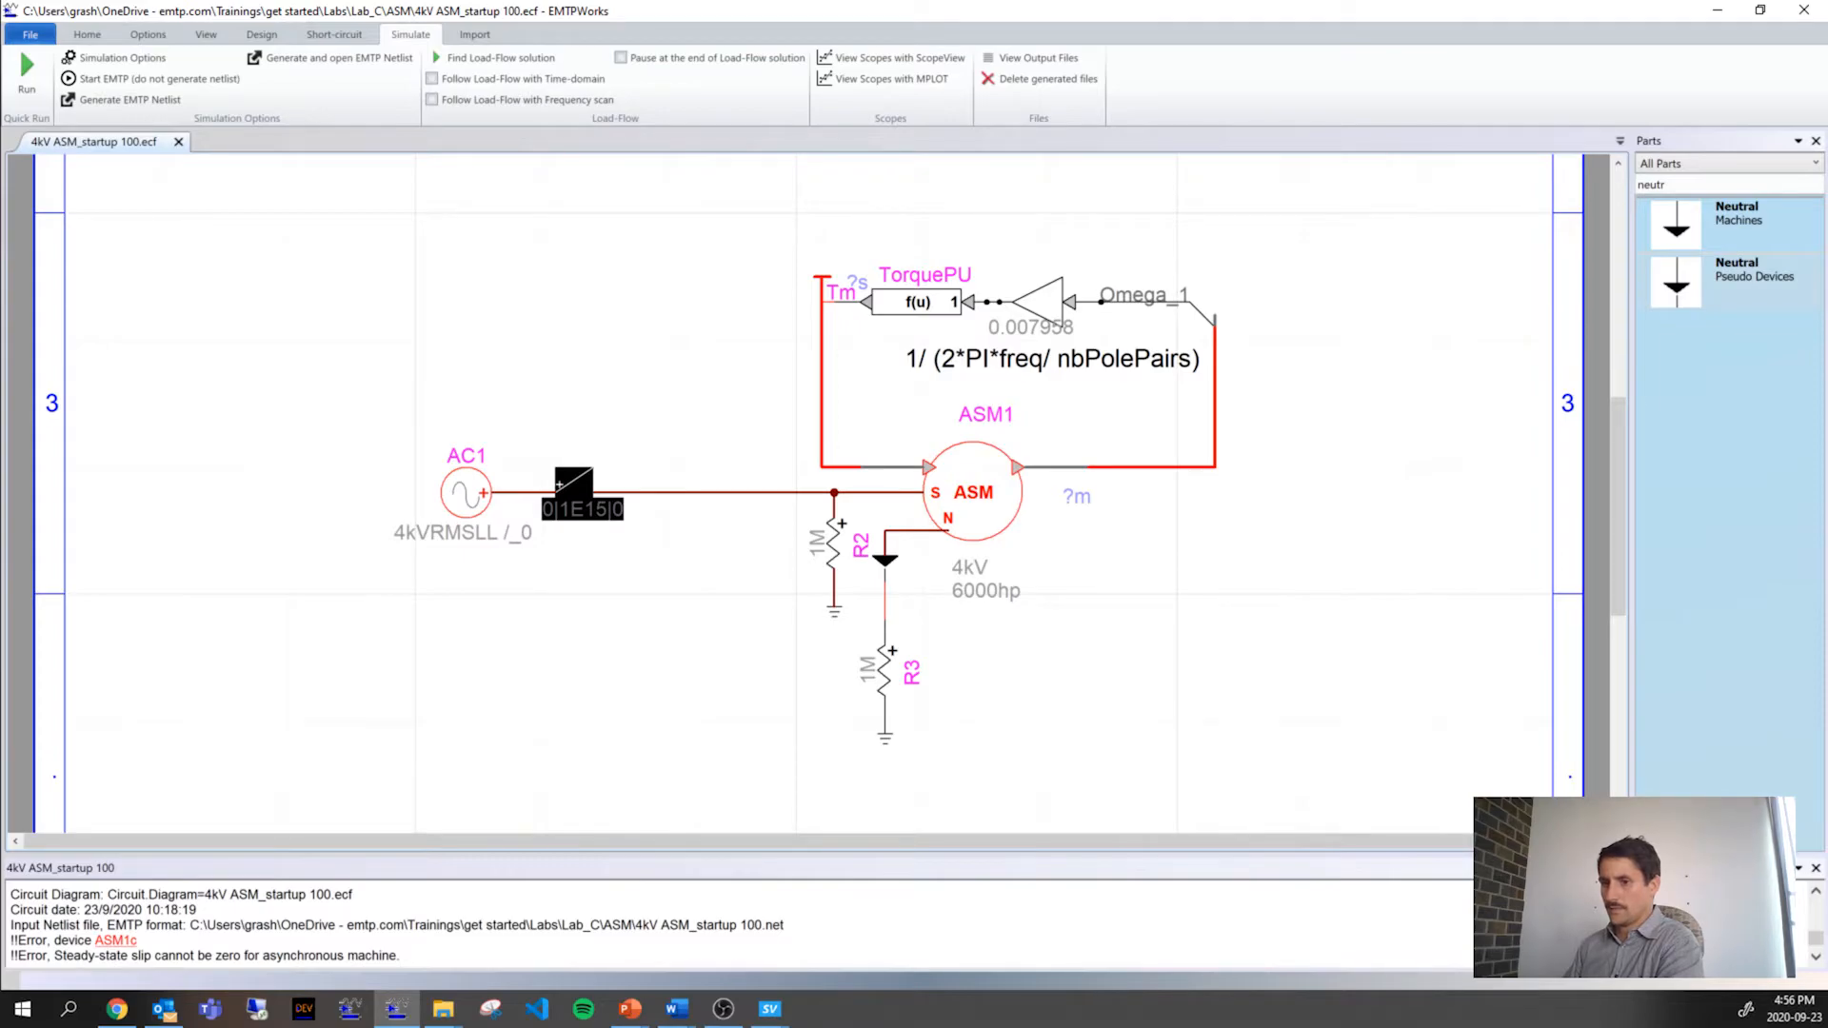
Step: Open the device reported in the error, ASM1, and set its initialization method to None and its reference frame to Synchronous
click(115, 941)
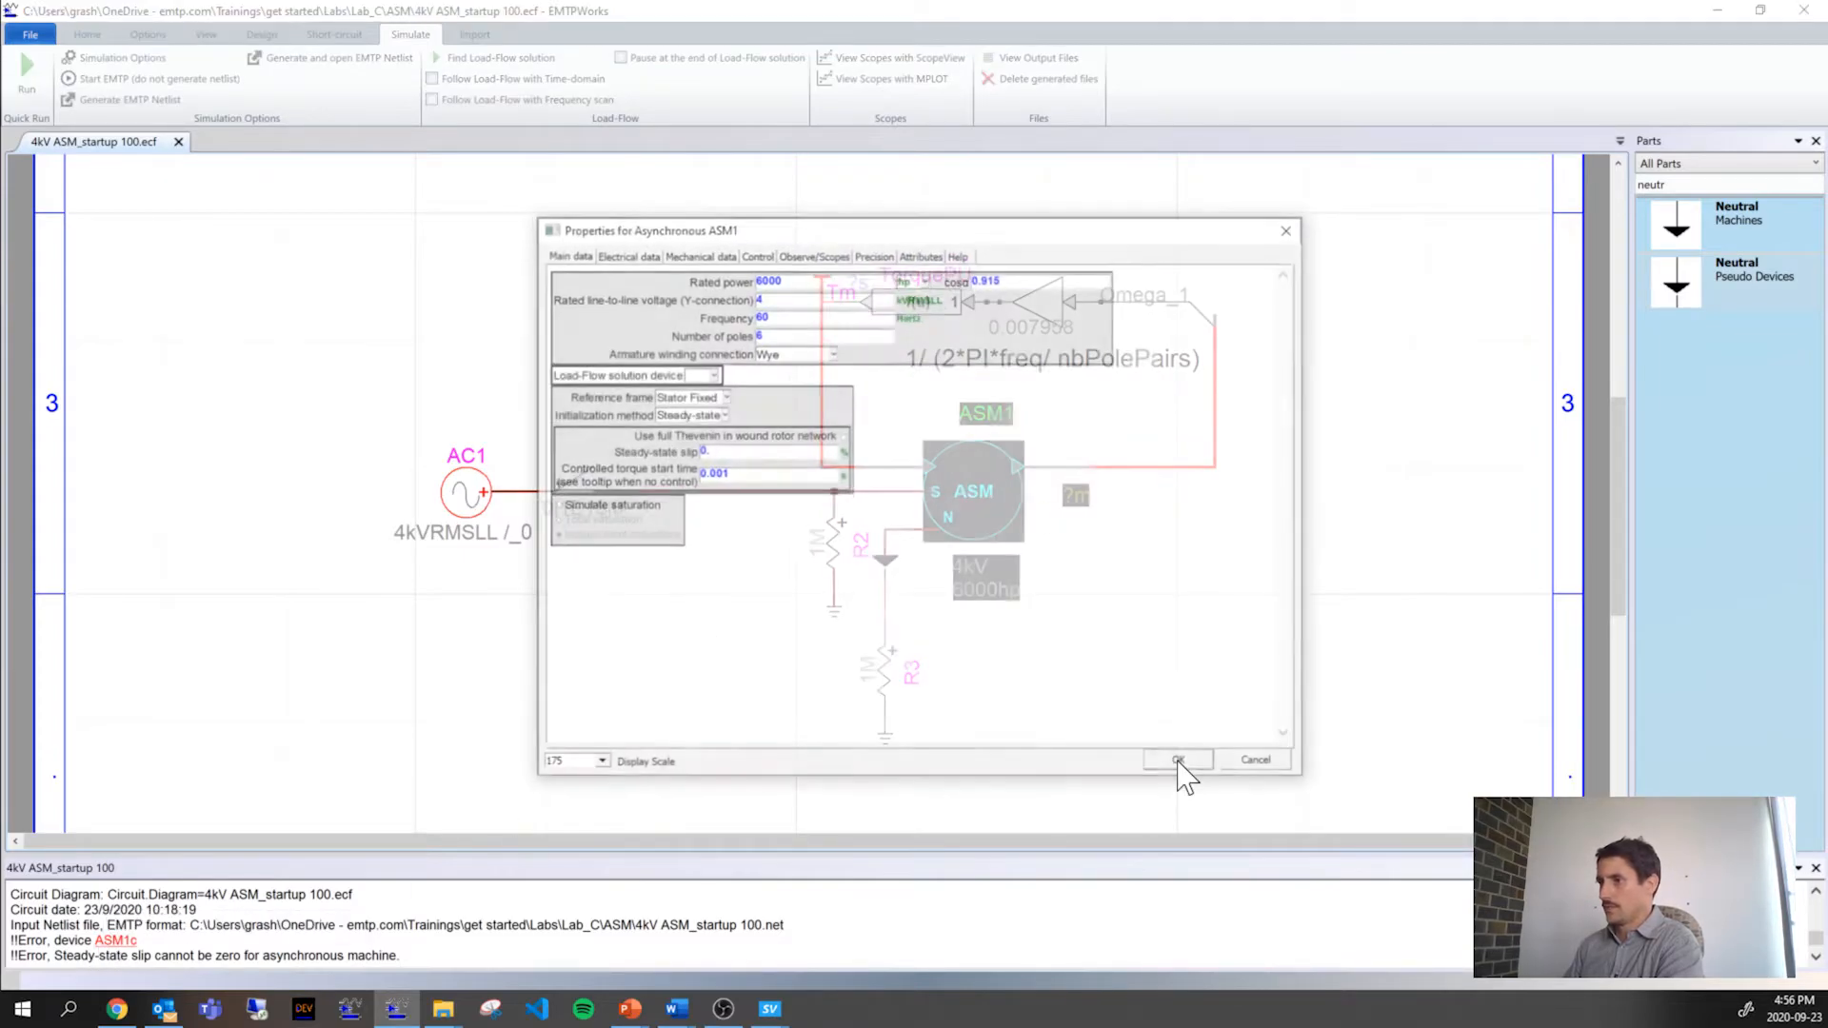
click(700, 410)
click(684, 398)
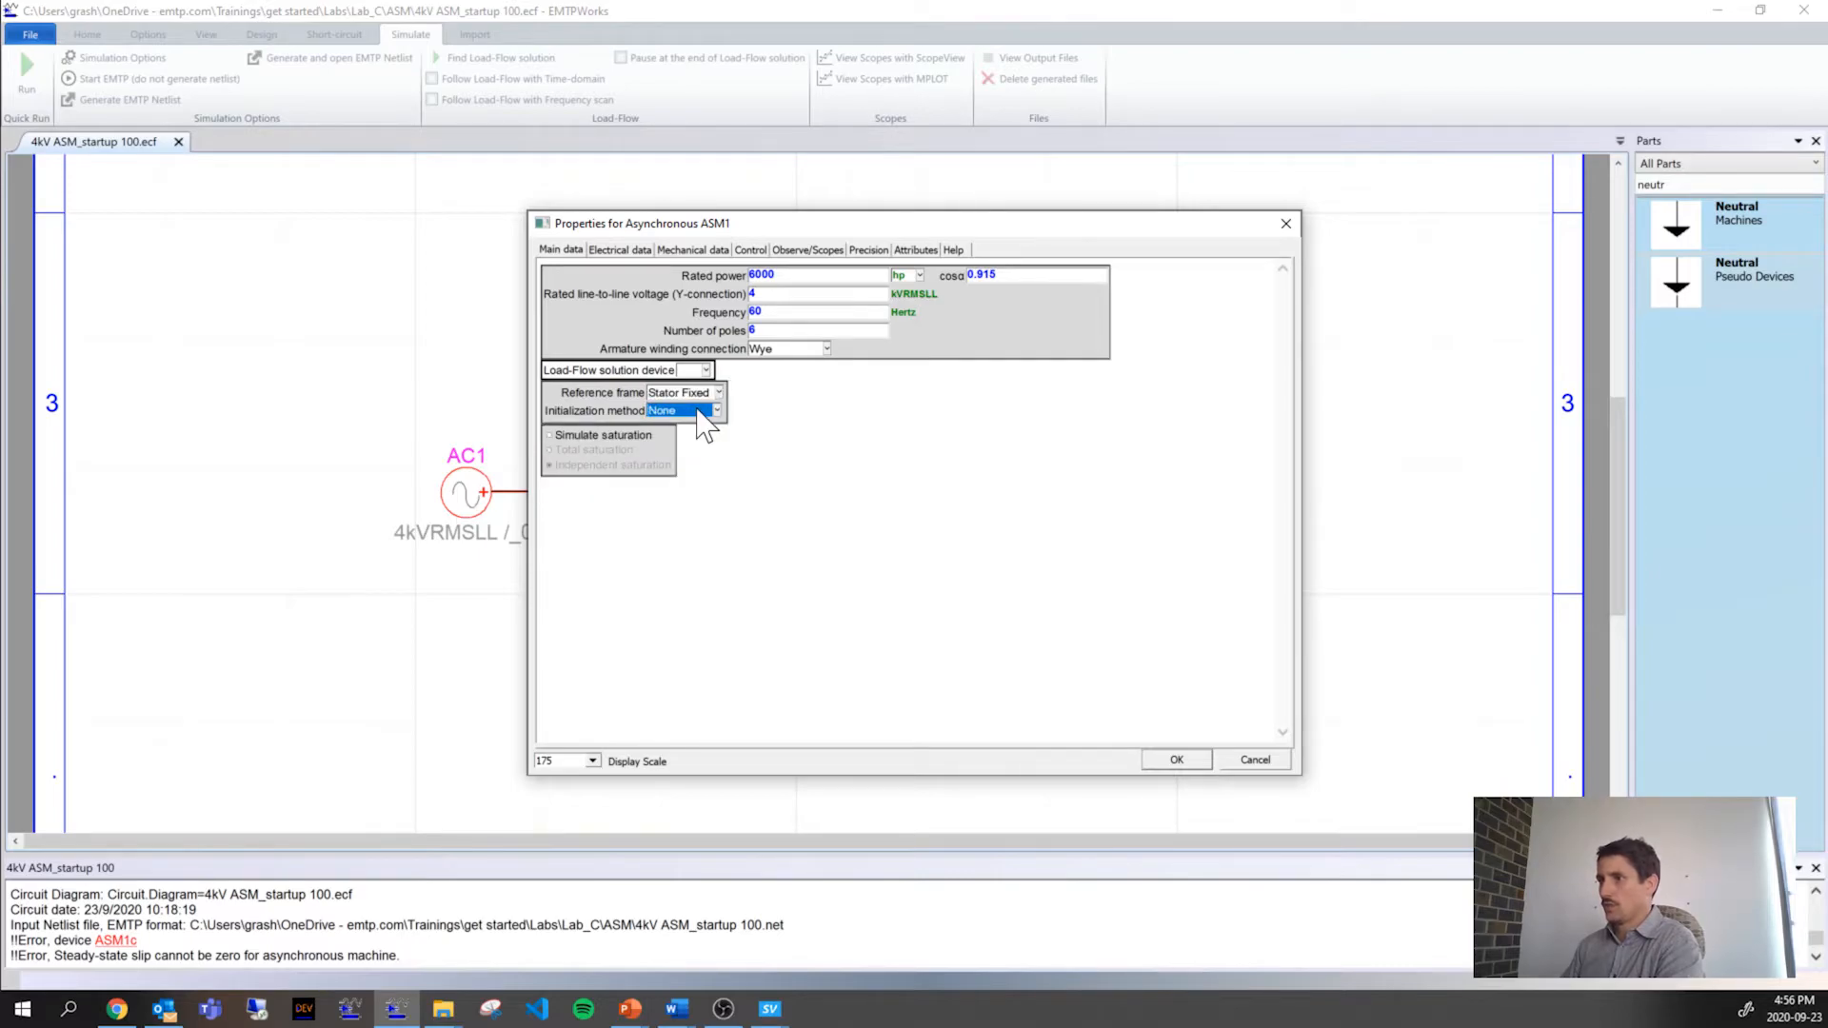
click(682, 411)
click(686, 396)
click(681, 407)
click(710, 412)
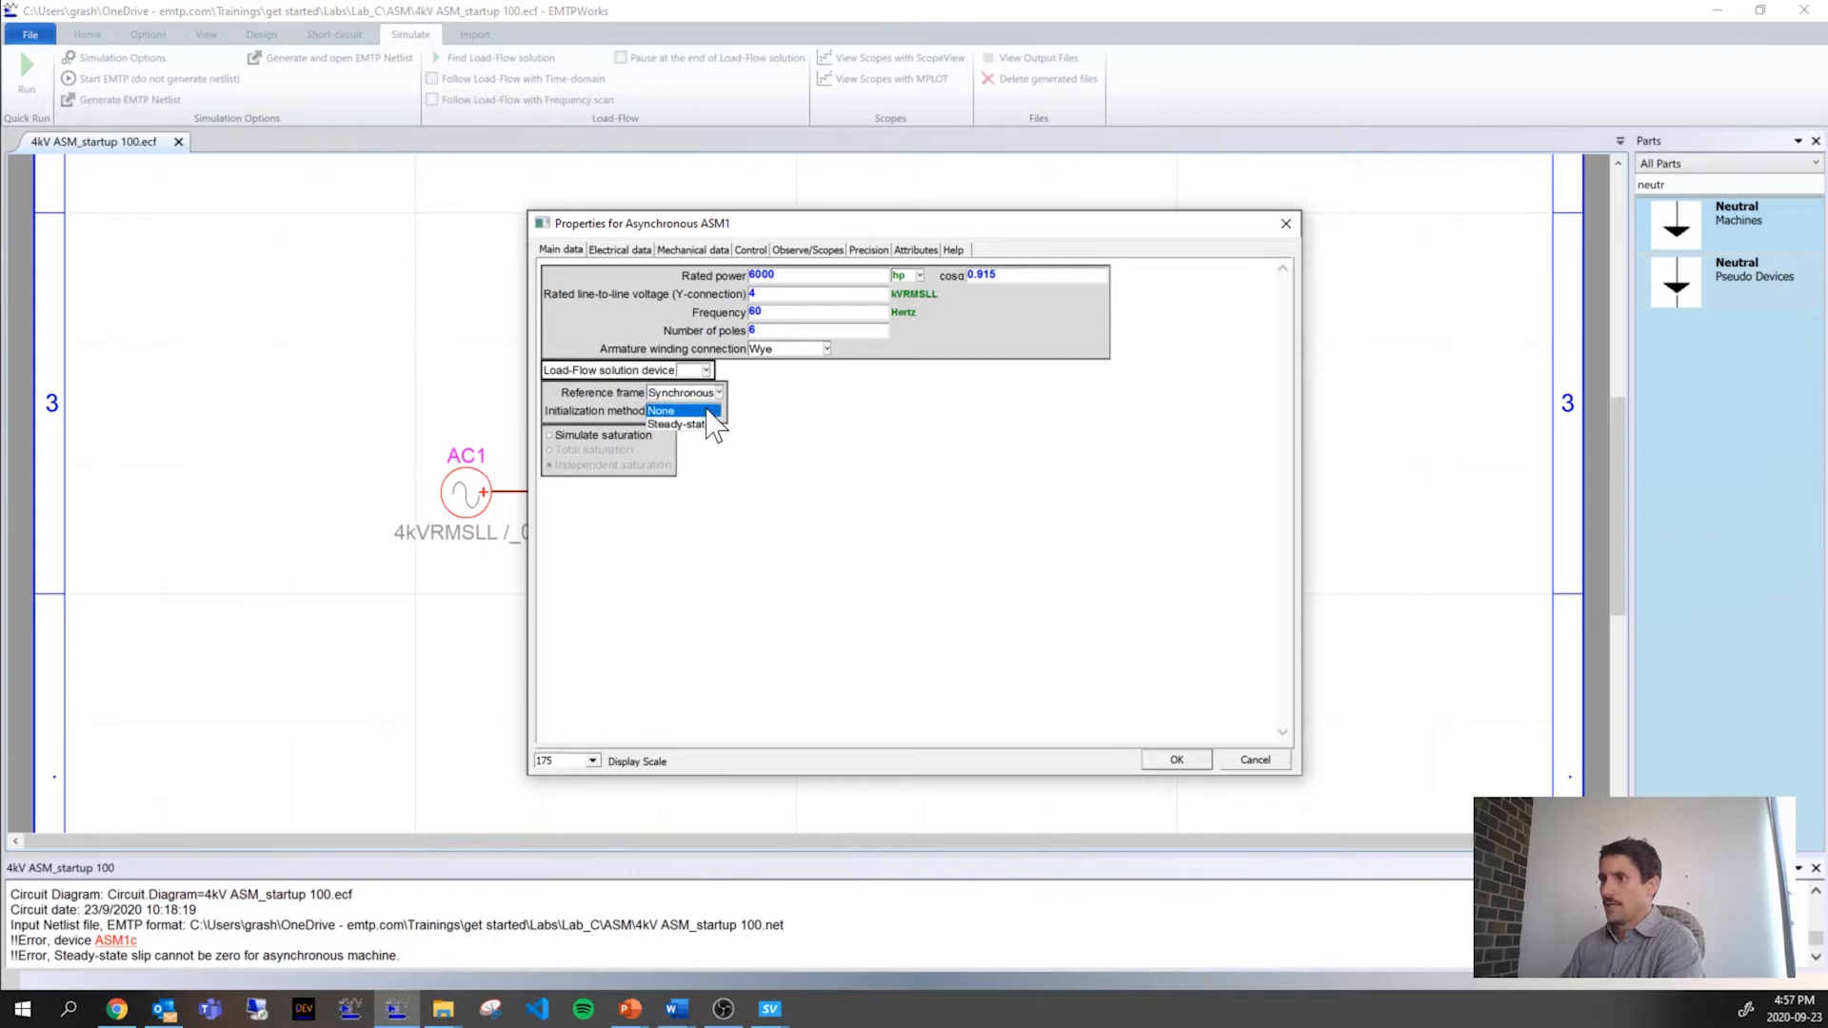
click(1177, 760)
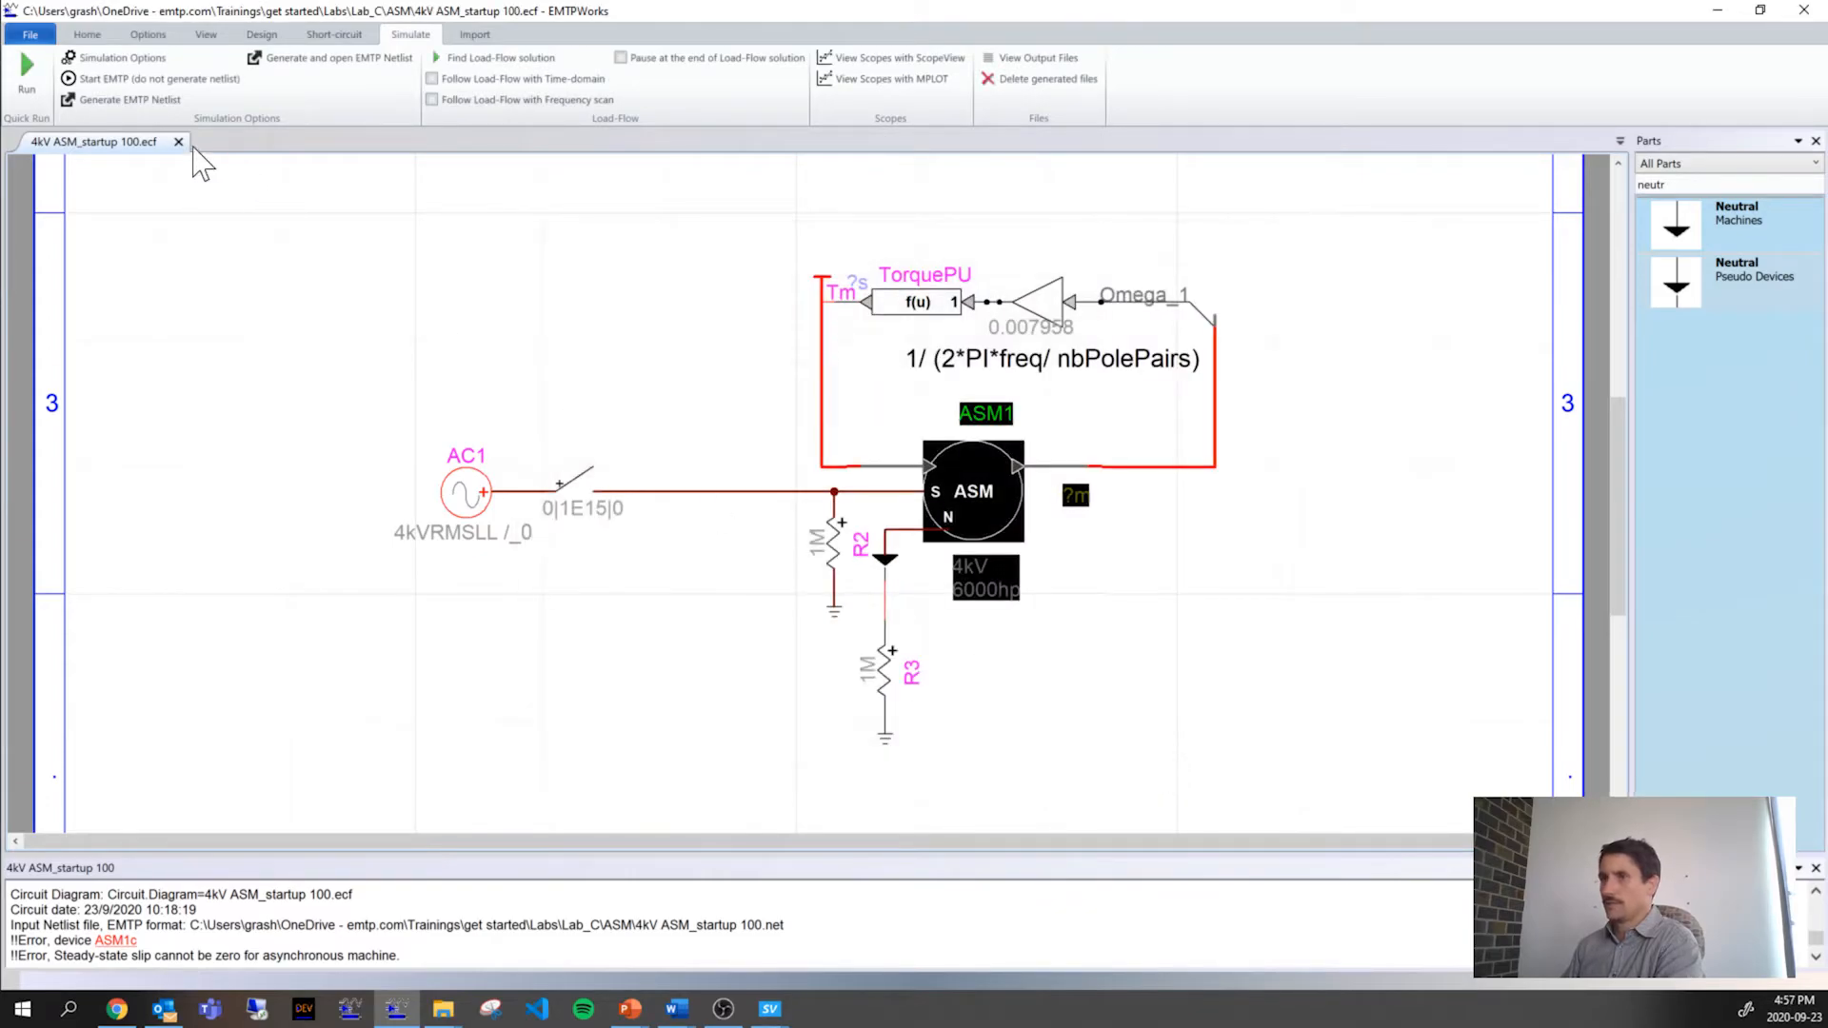
Step: Rerun the simulation, skip the auto save and bring up the results' signal list in ScopeView
click(25, 87)
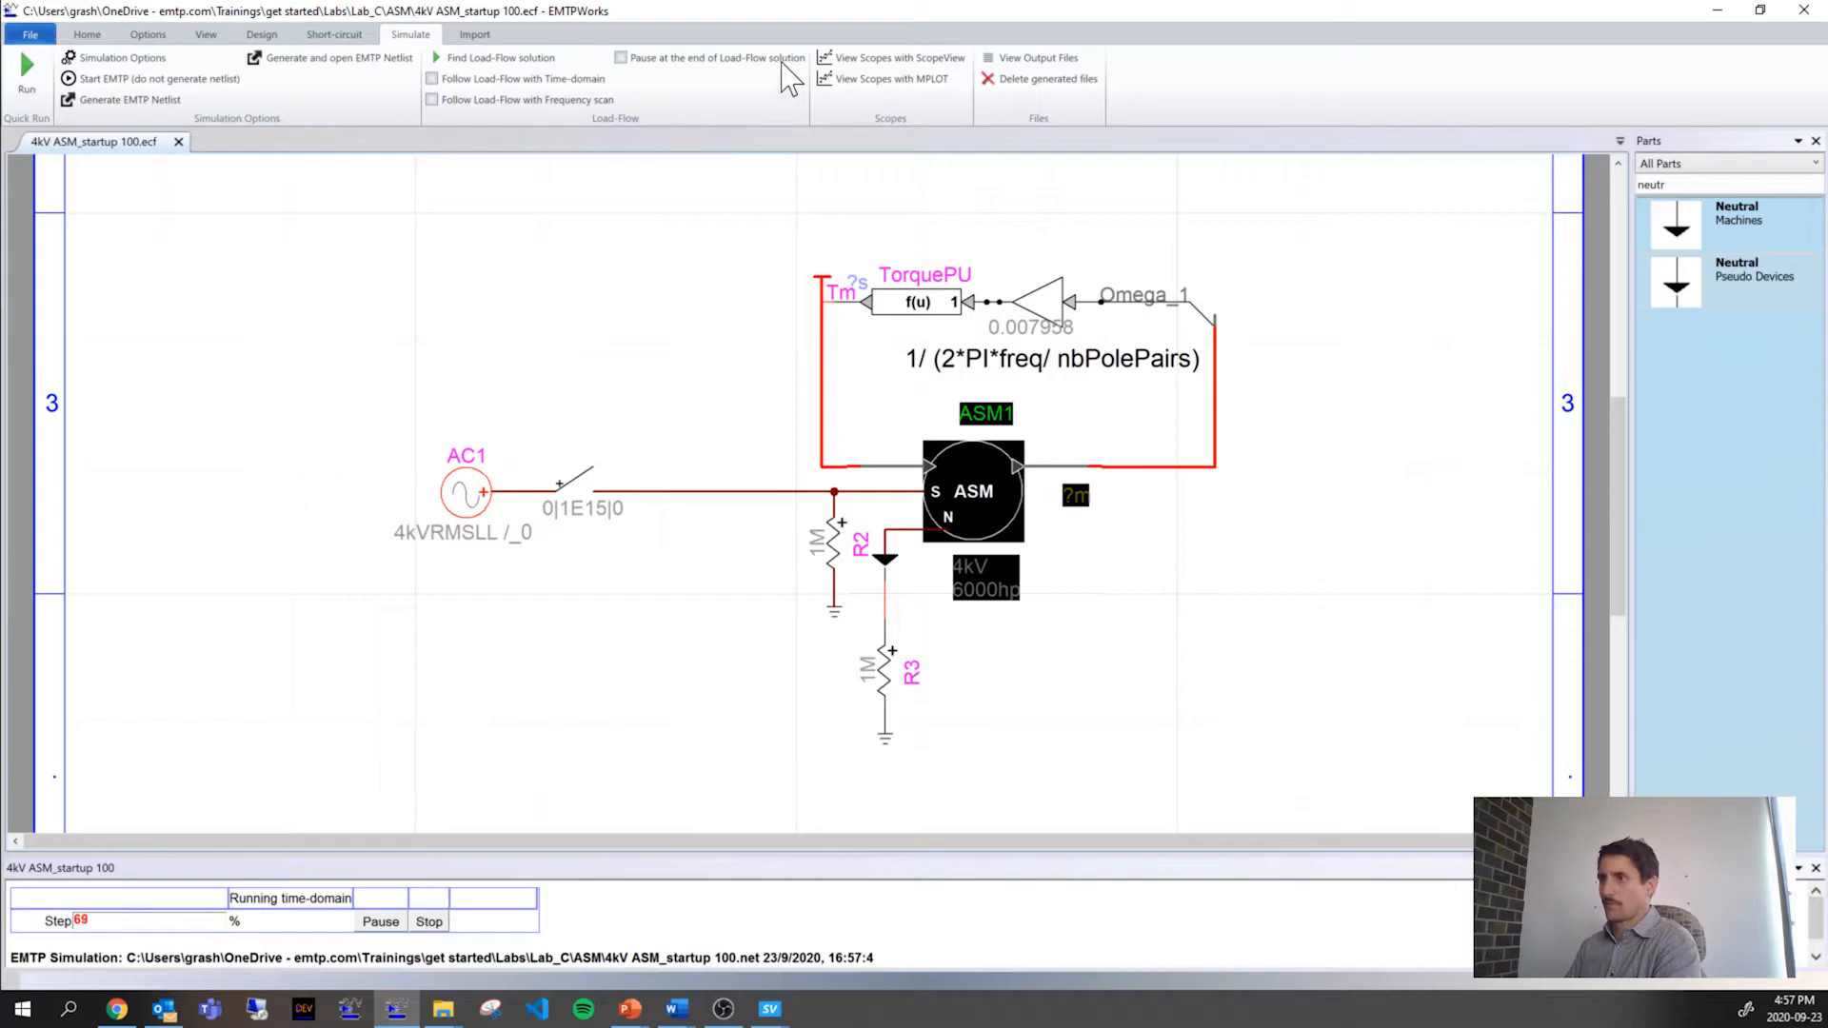
click(929, 63)
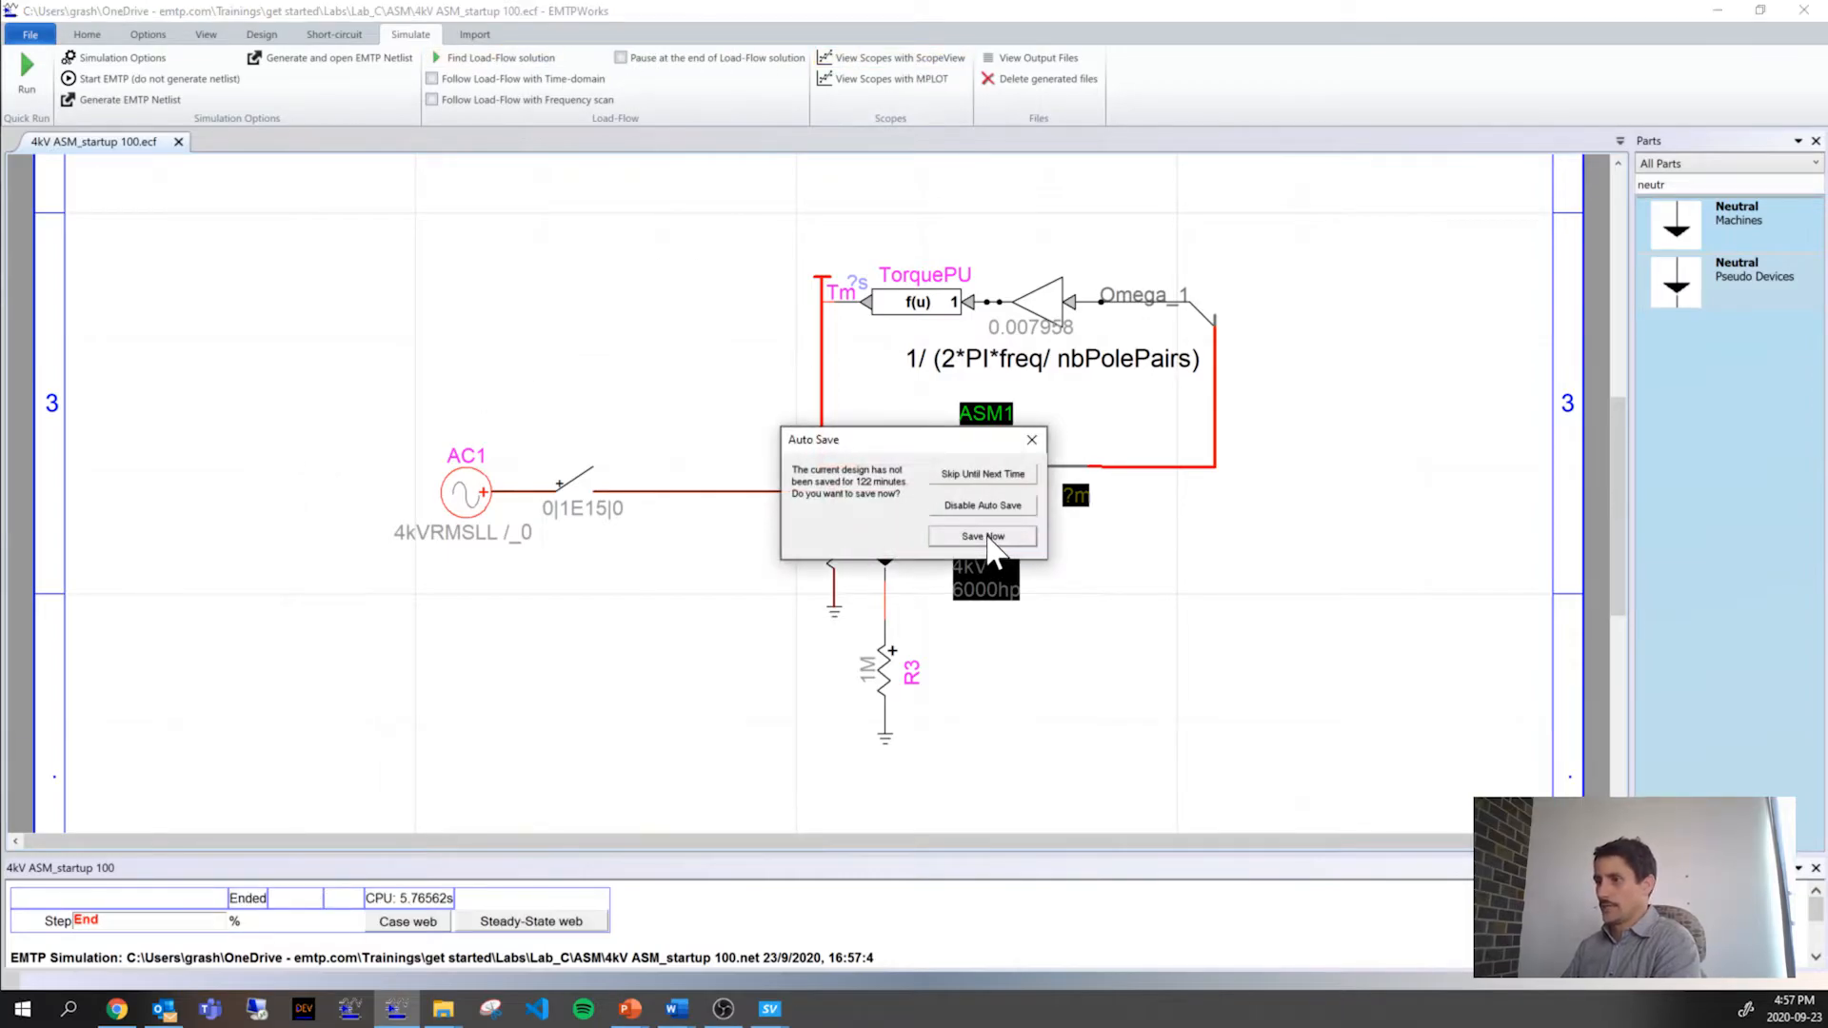
click(986, 475)
click(754, 1005)
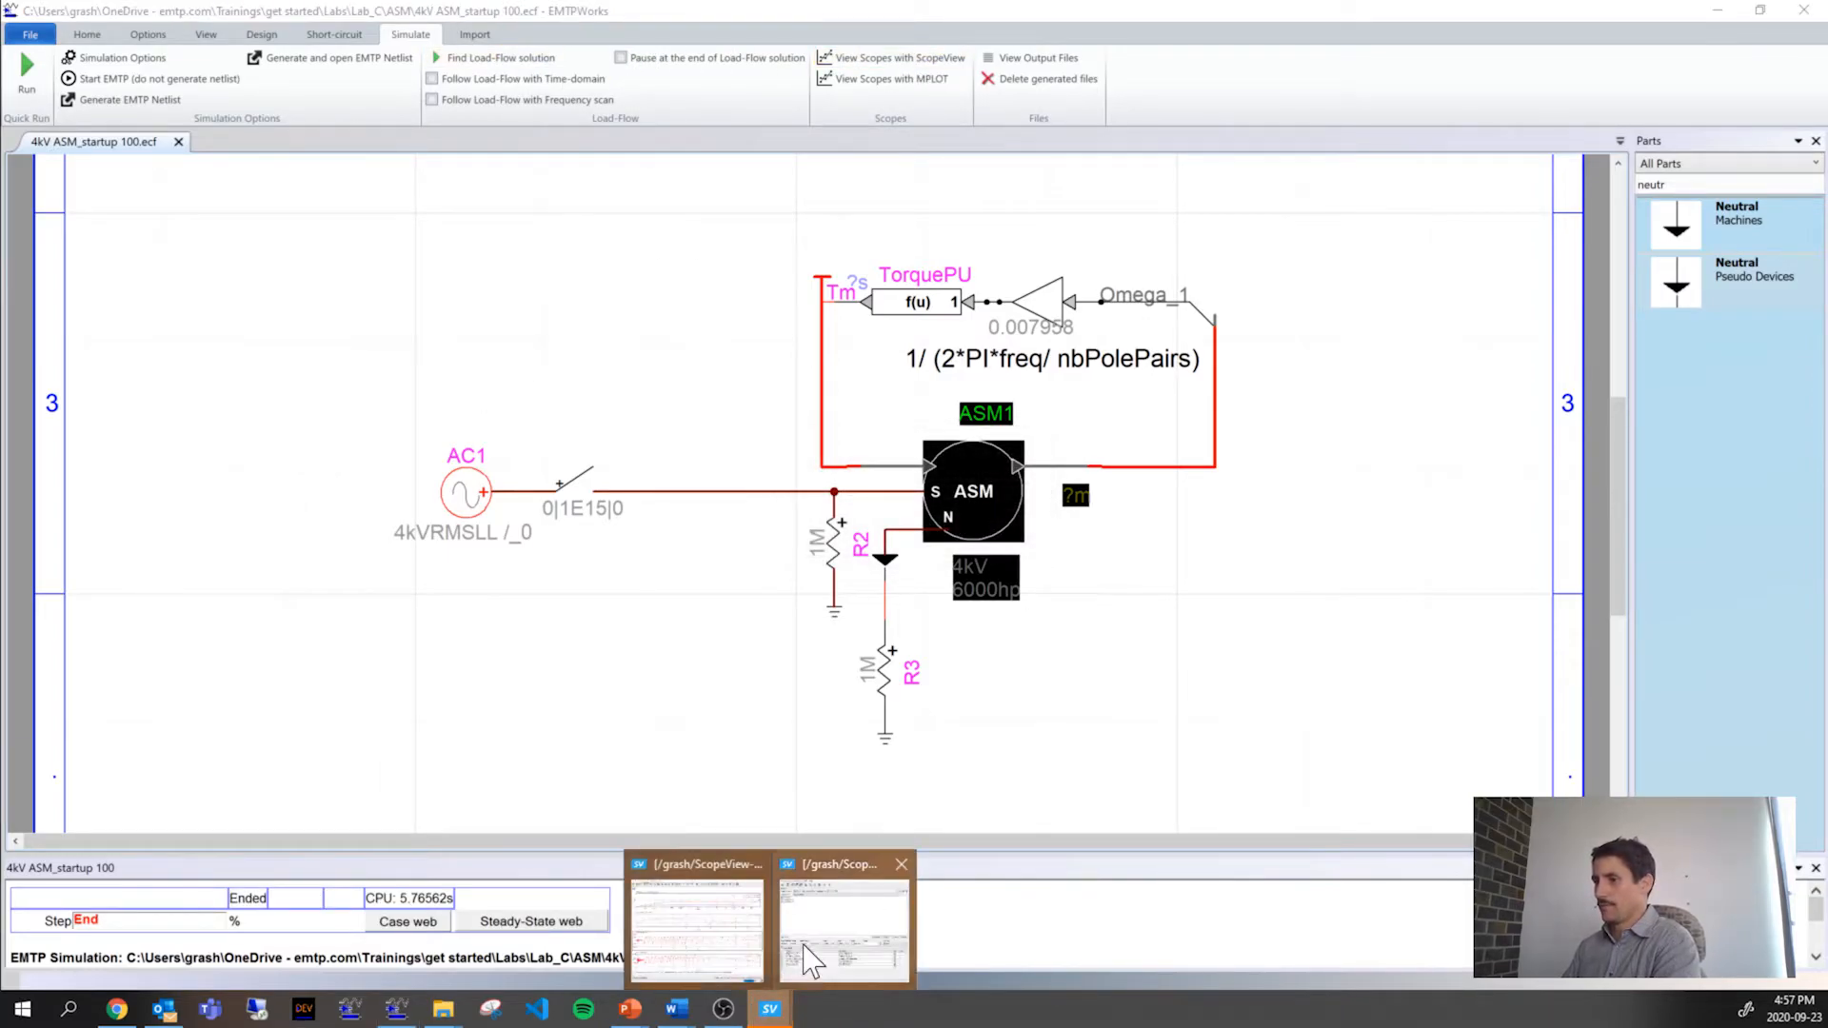
click(824, 952)
Step: Remove the five old PQSM1 and SM1 signals from the selected signals and list the Machine signals
drag(838, 676, 840, 736)
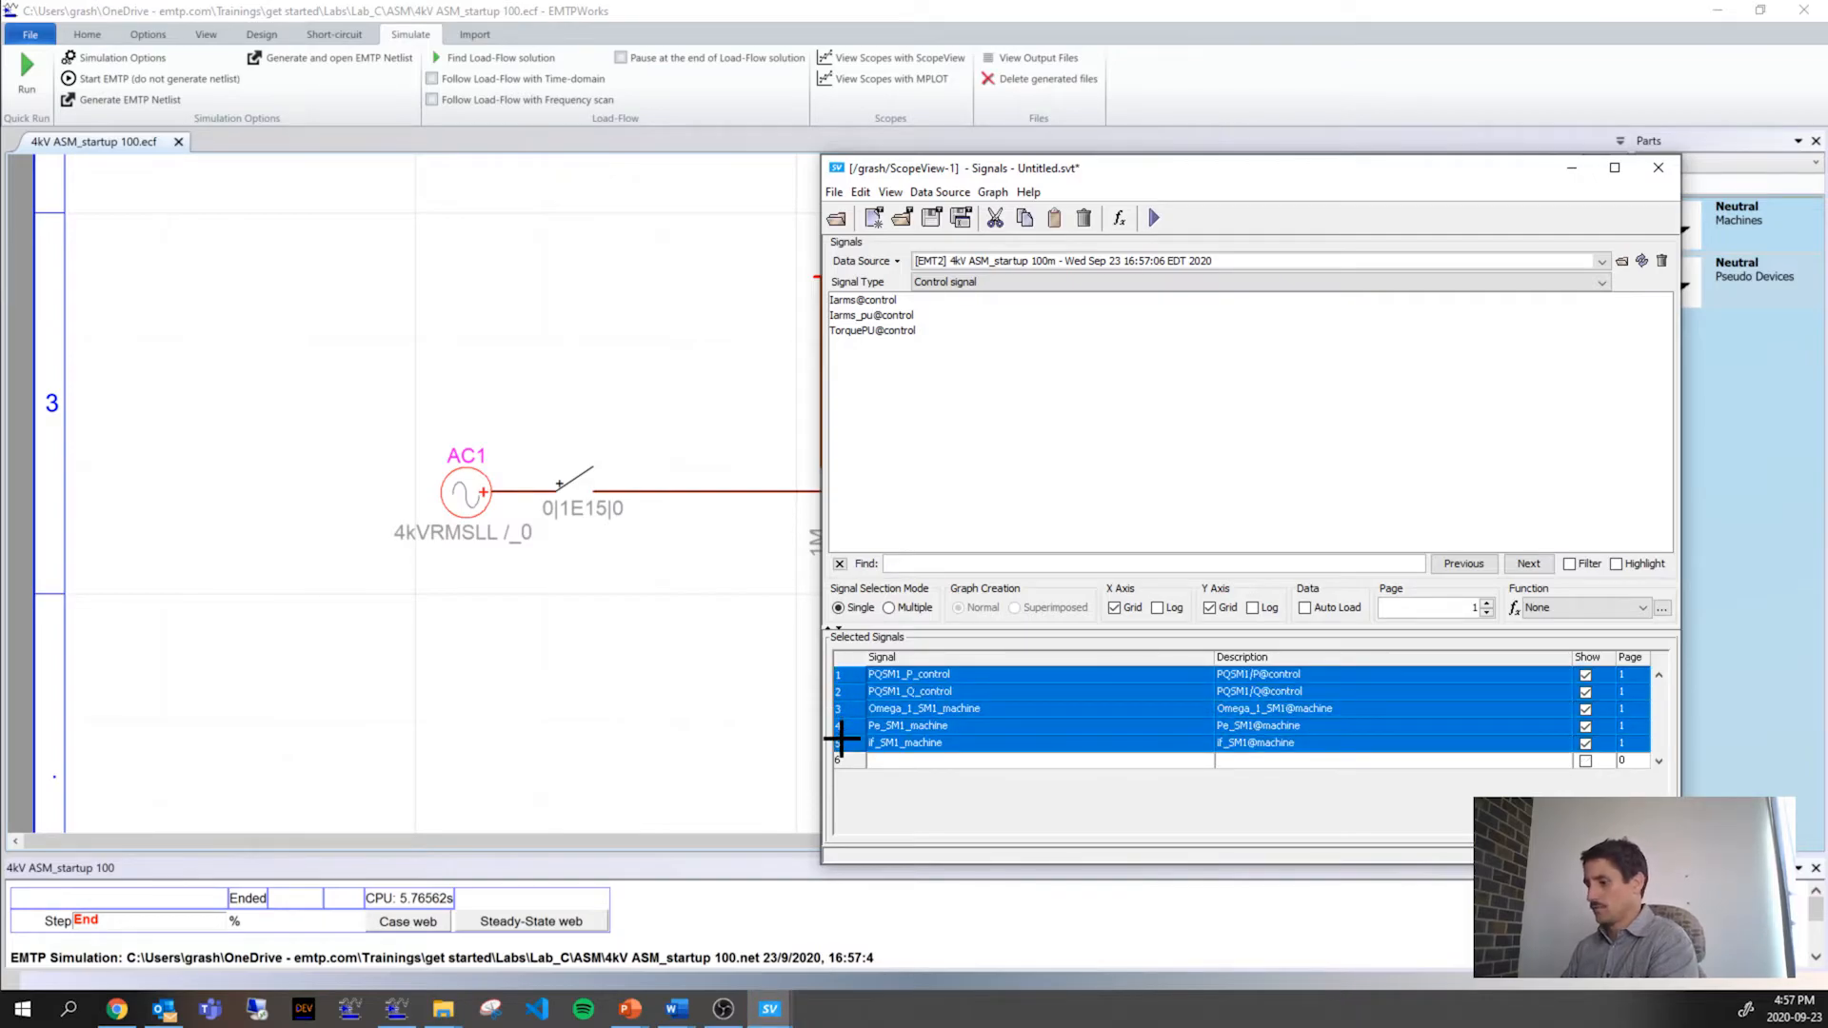
key(Delete)
drag(994, 172, 898, 248)
click(942, 368)
click(857, 360)
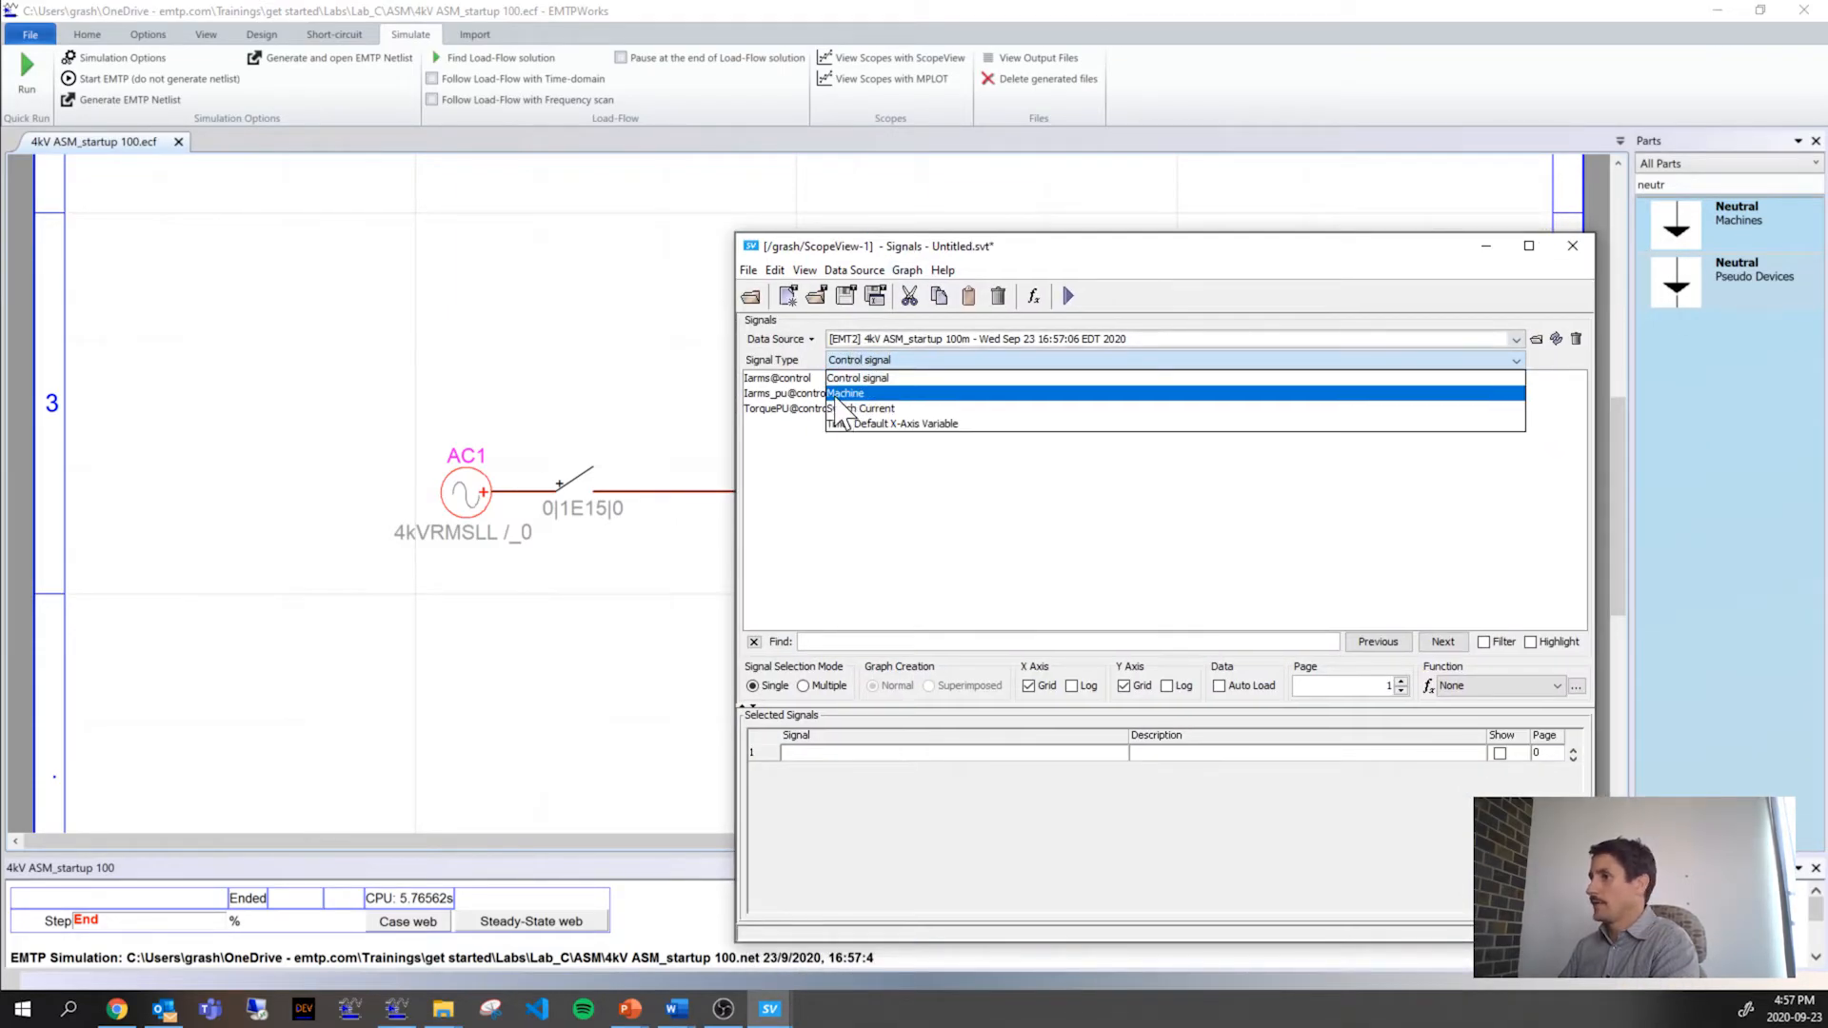
click(855, 393)
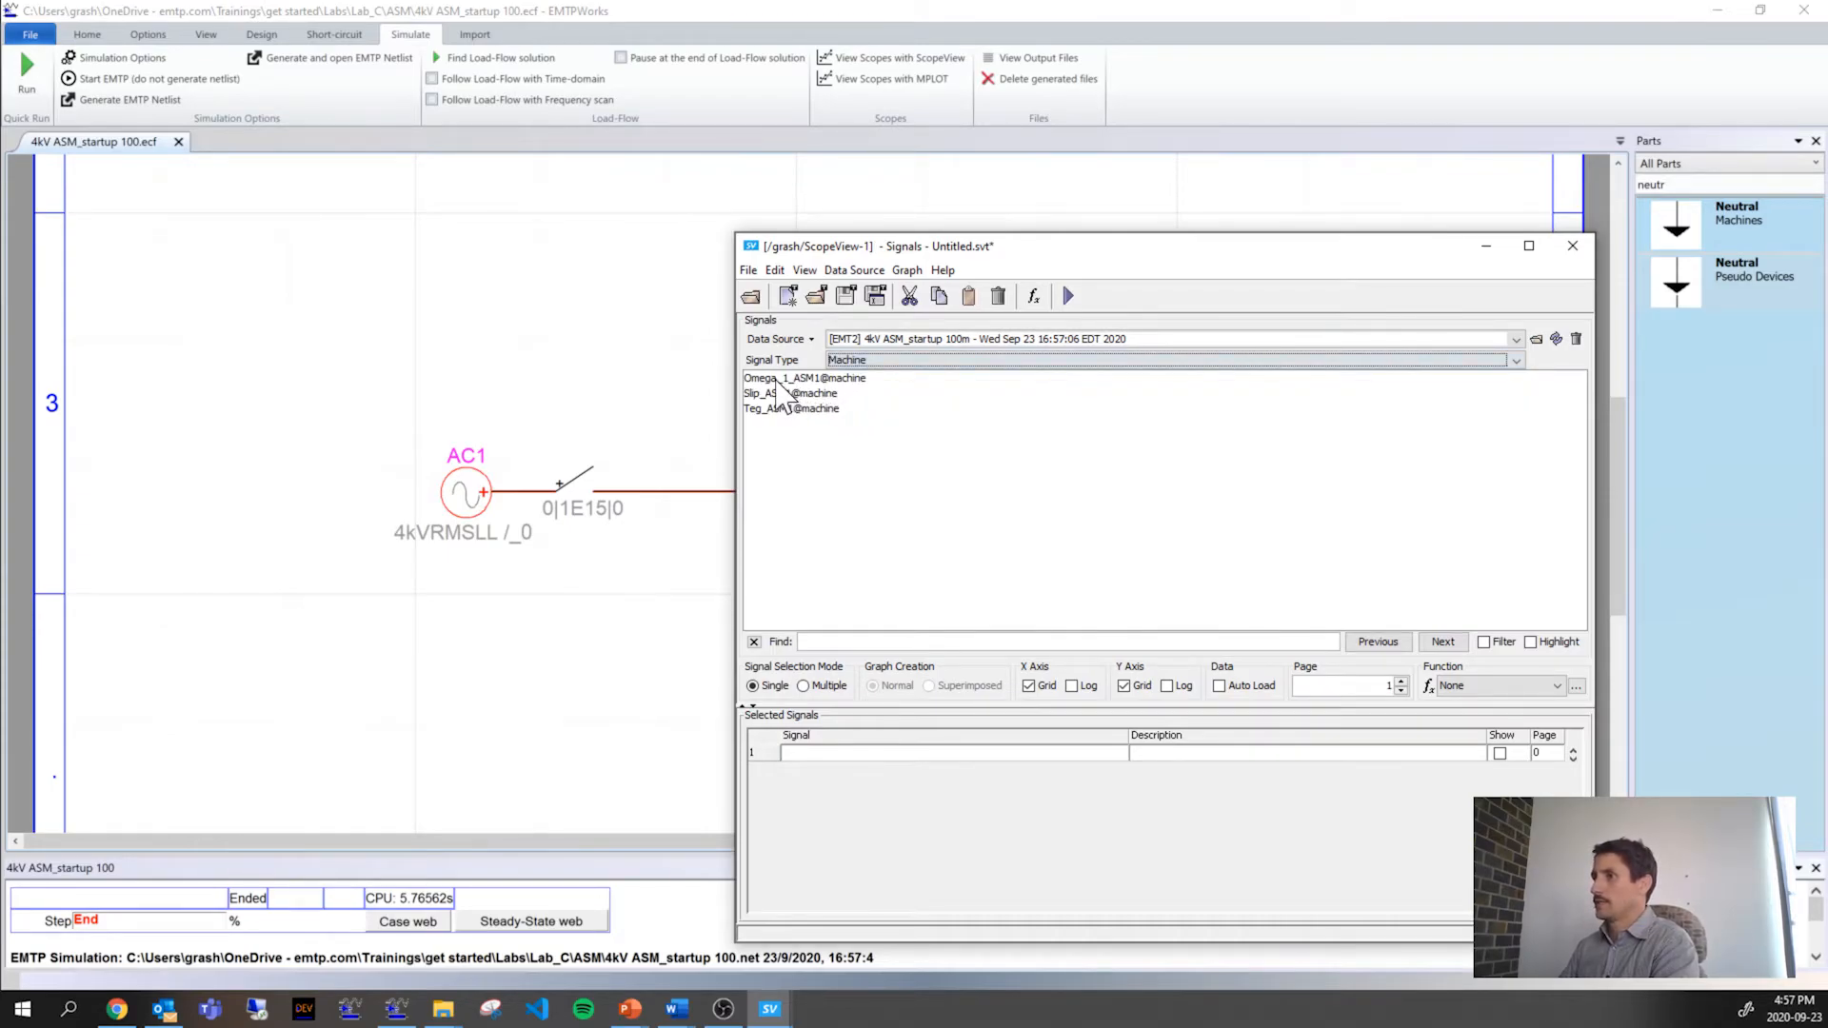
Step: Add the slip and Omega_1 signals of ASM1 to the selected signals
drag(862, 246, 860, 588)
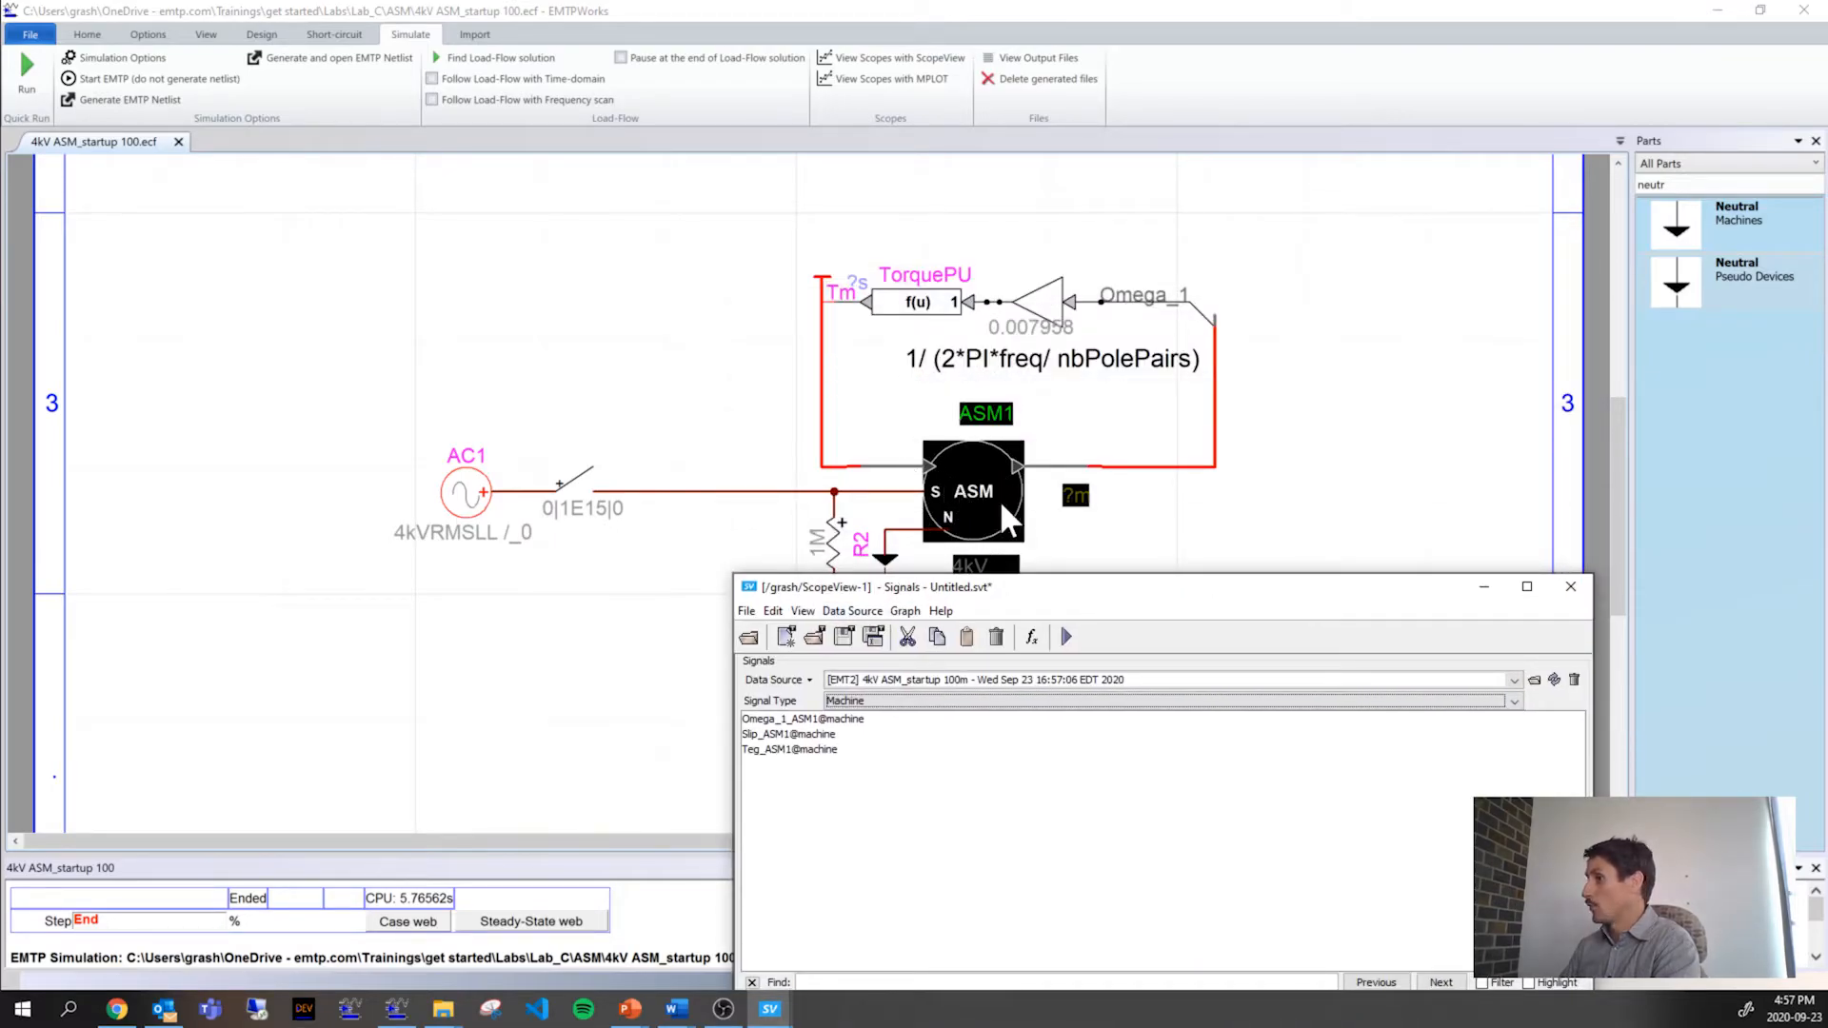
drag(1012, 586, 854, 201)
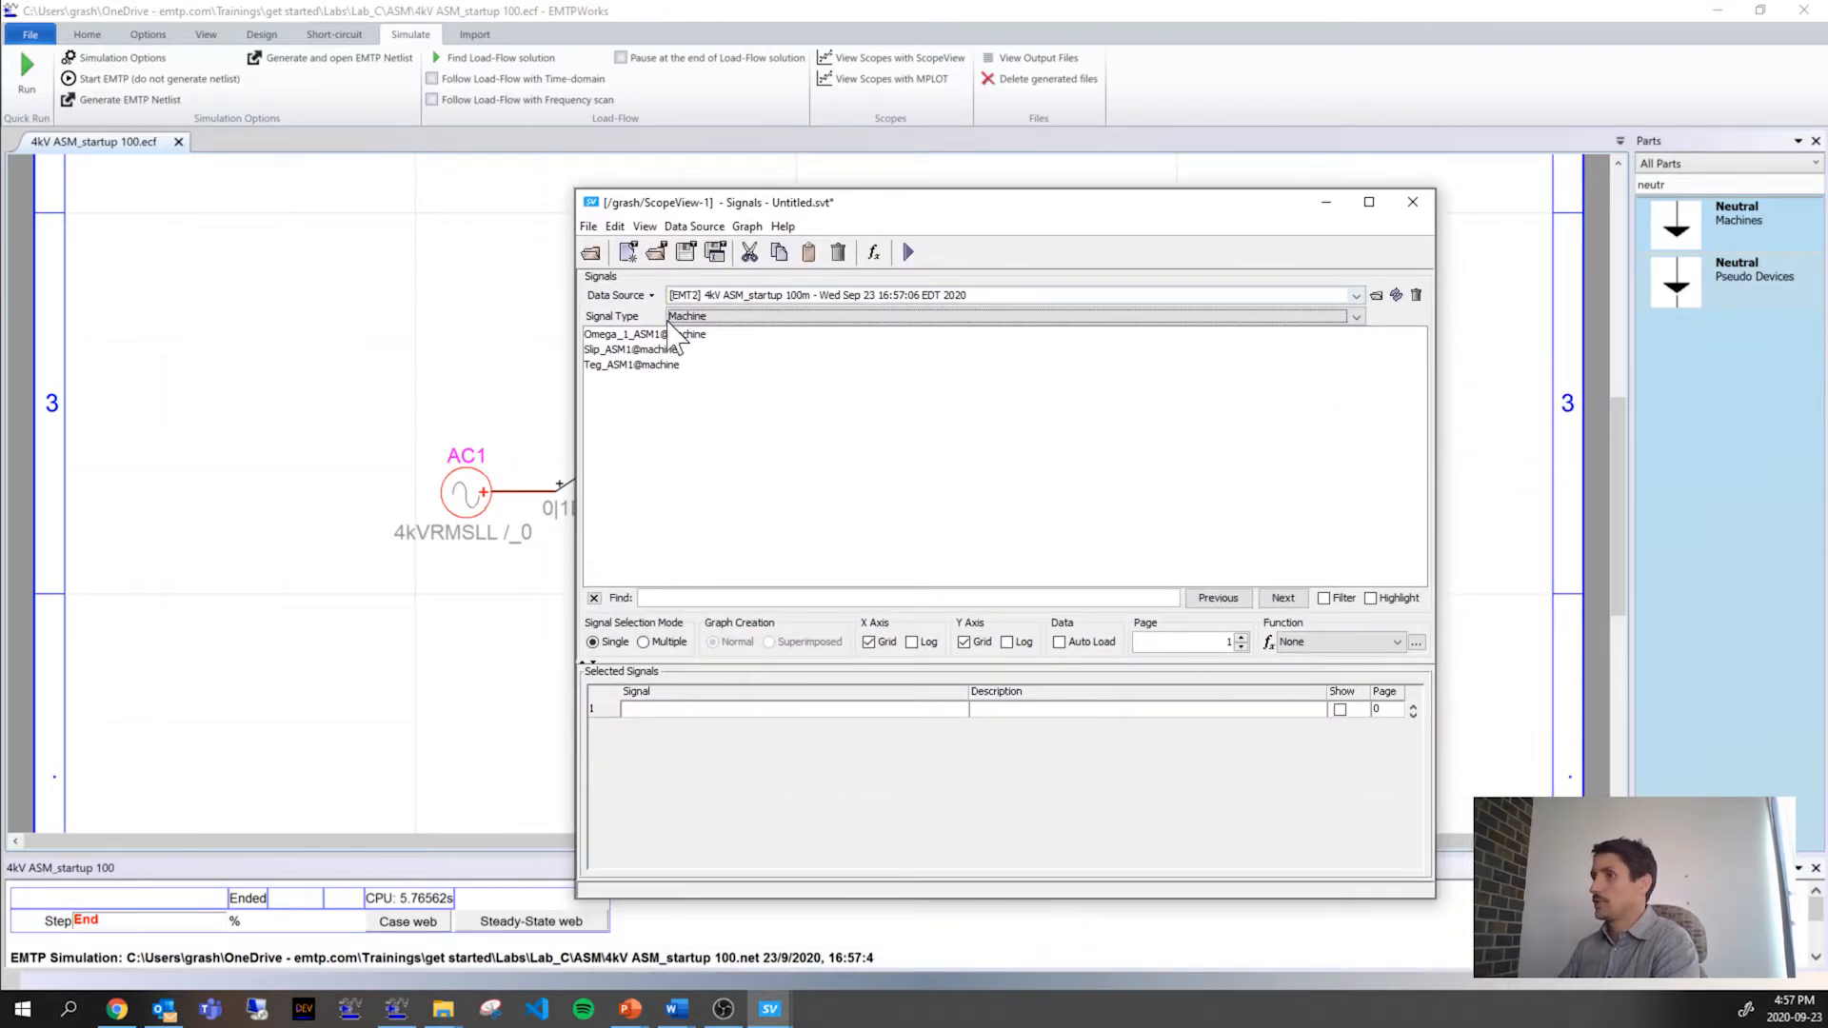
double_click(603, 352)
double_click(610, 335)
Step: Add the phase A switch current SW1a to the selected signals and plot all three signals
click(709, 319)
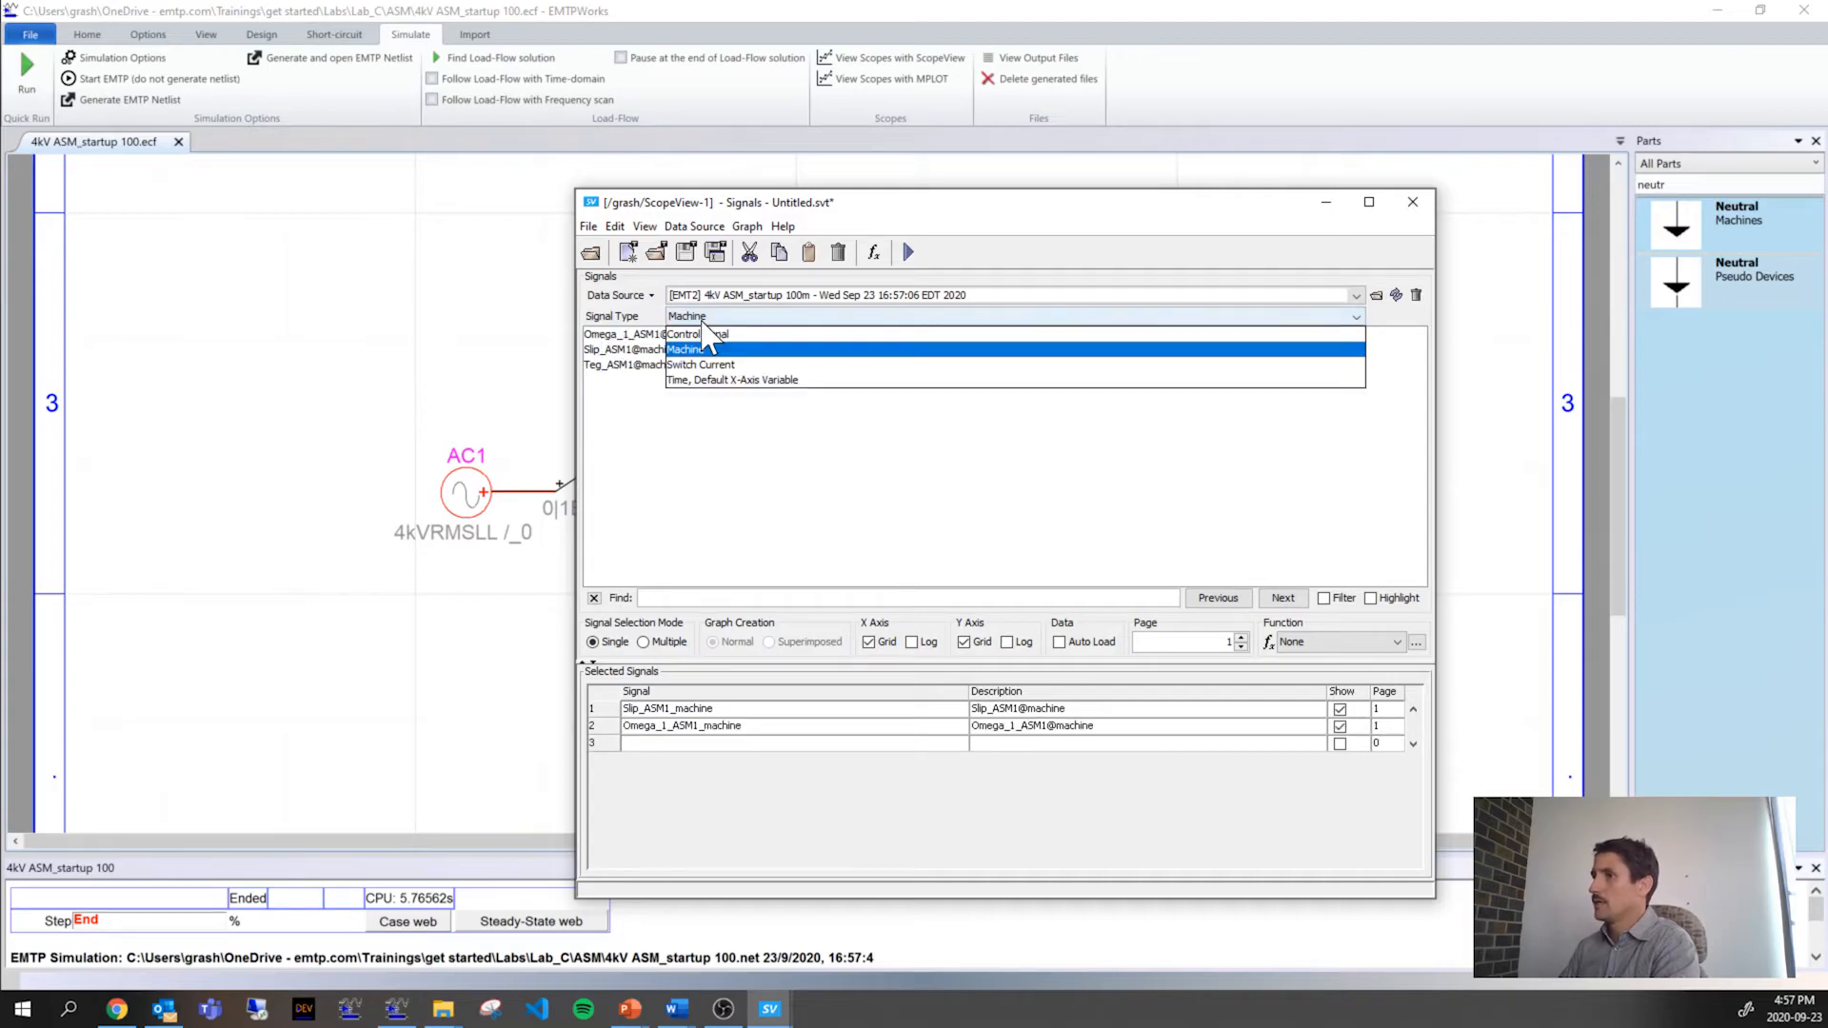
drag(727, 211, 901, 268)
click(871, 373)
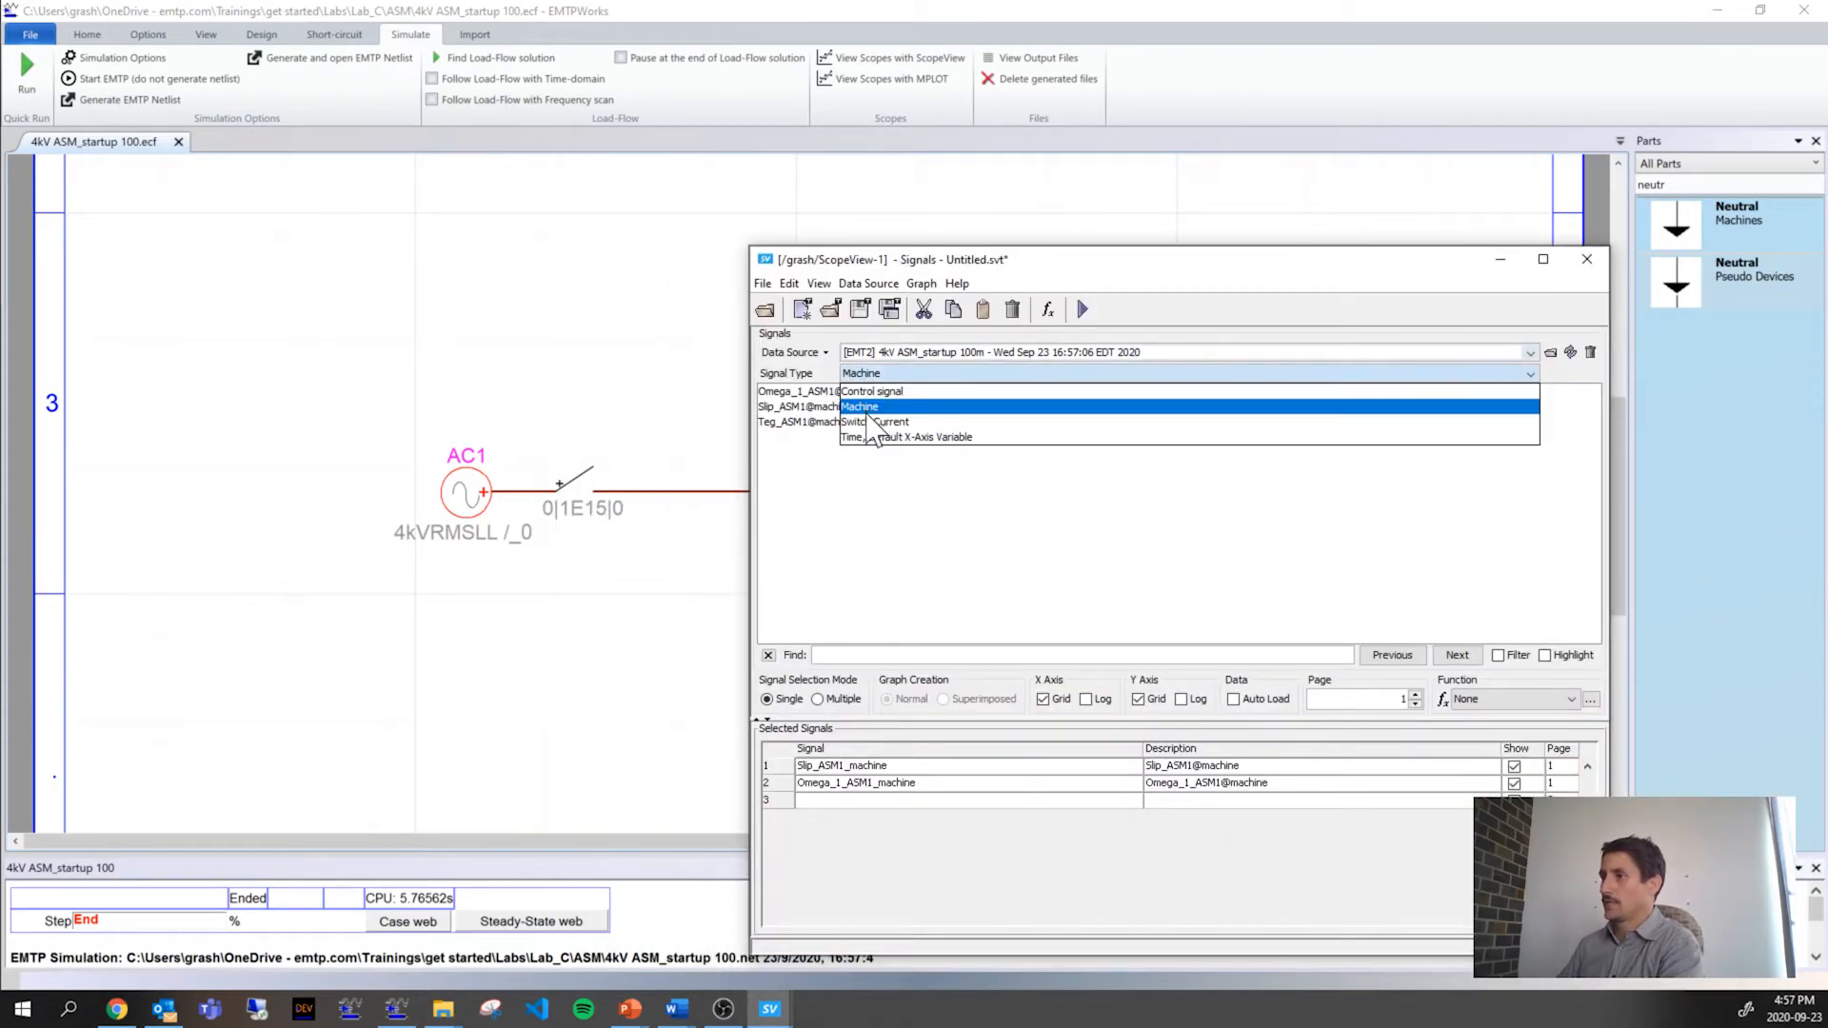
click(847, 427)
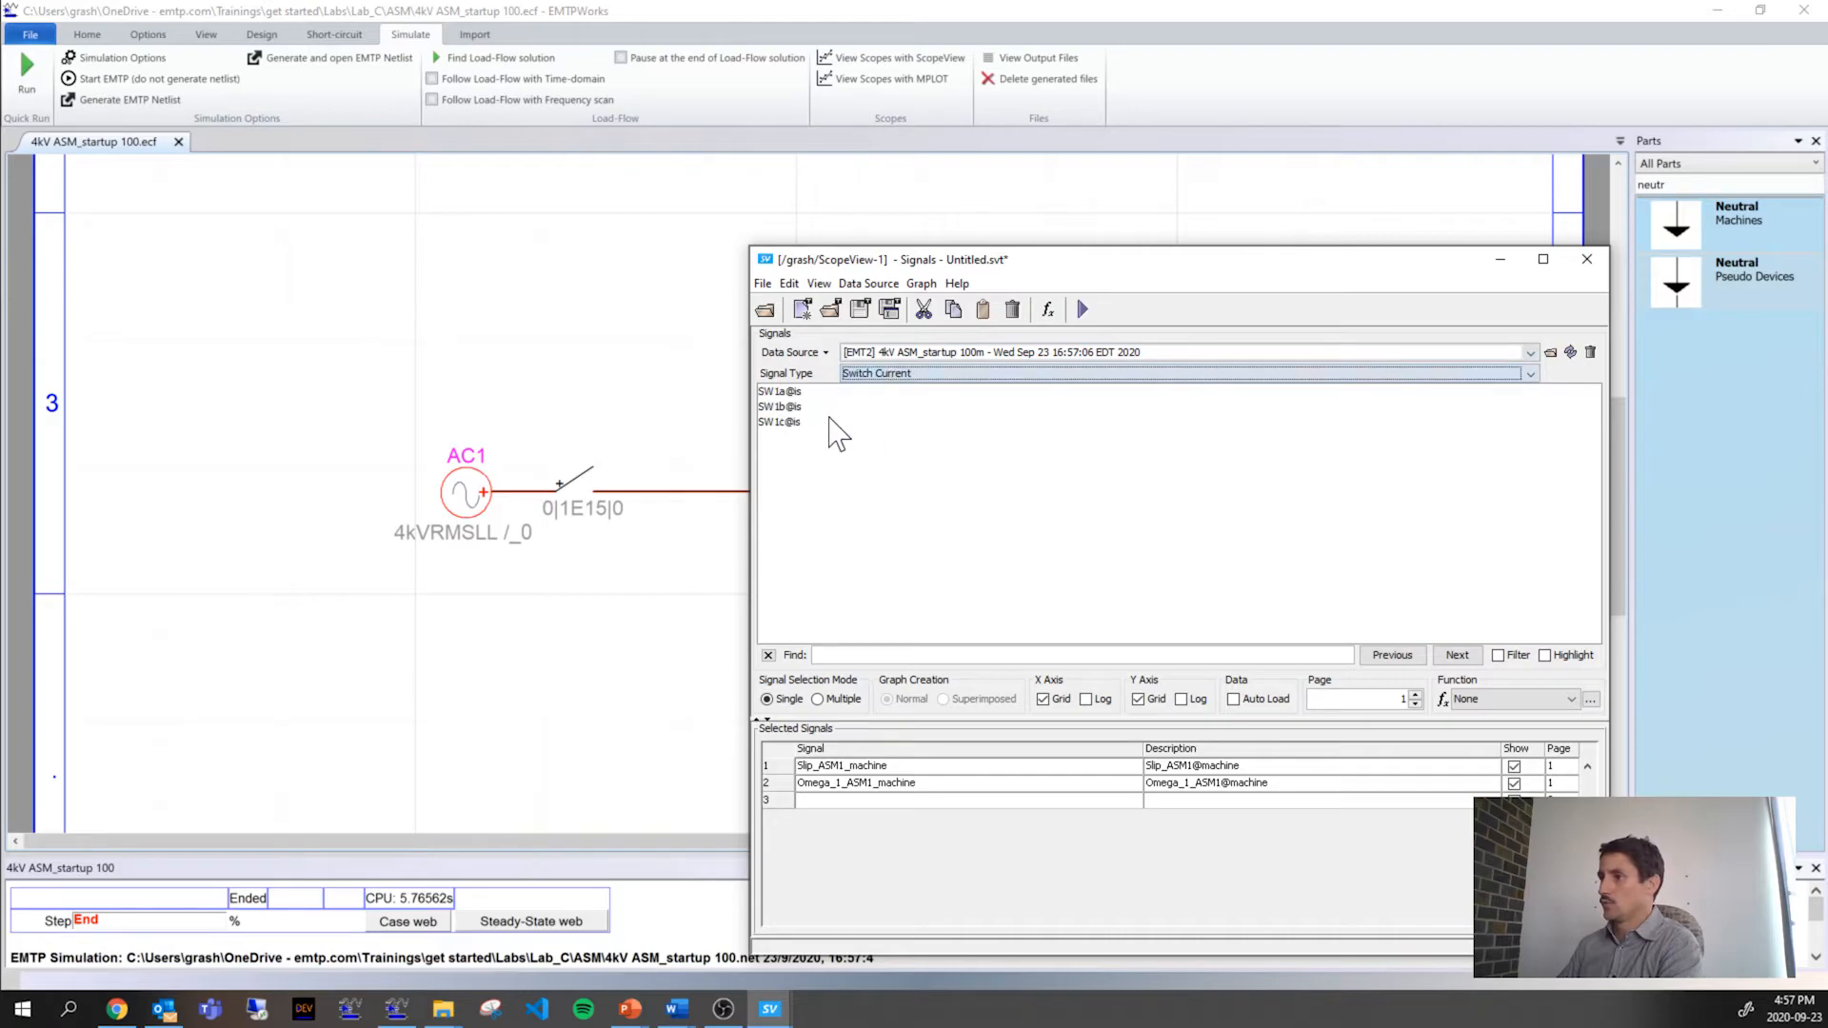
double_click(778, 392)
click(1082, 310)
drag(788, 105, 1107, 22)
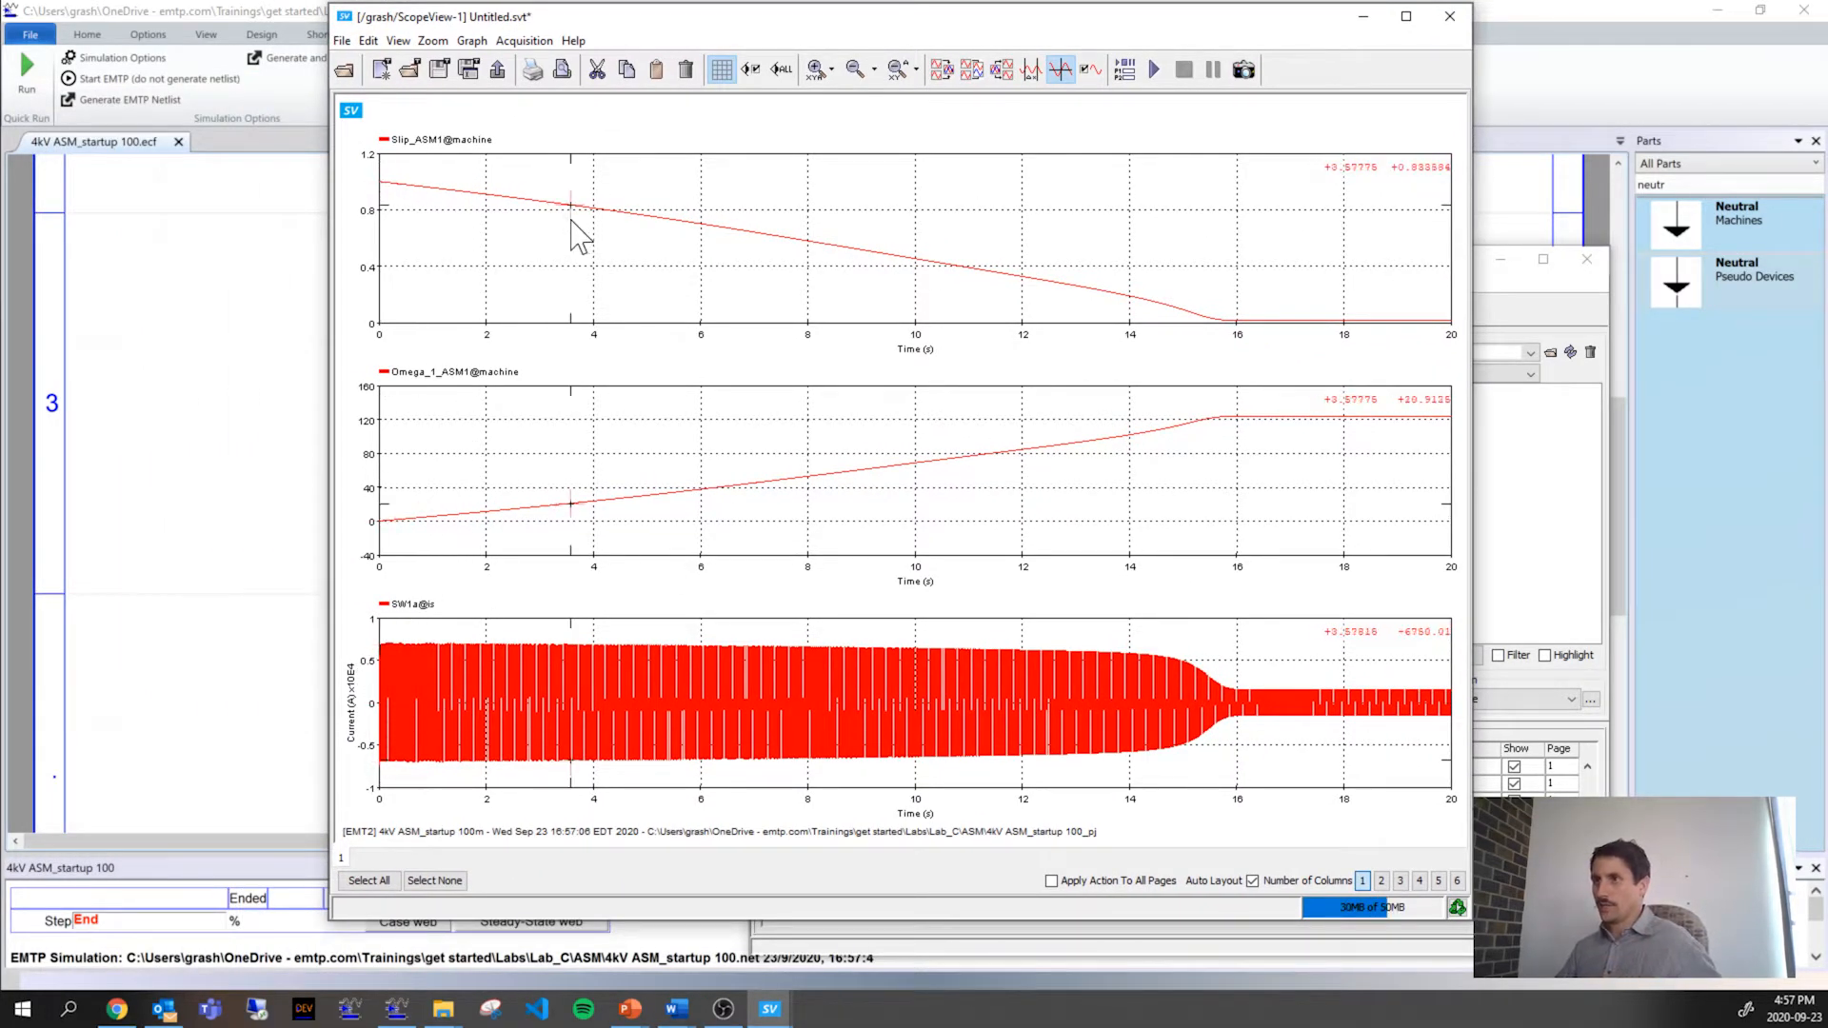
Step: Examine the first instants of the slip, Omega_1 and switch current curves at a magnified time scale
click(519, 270)
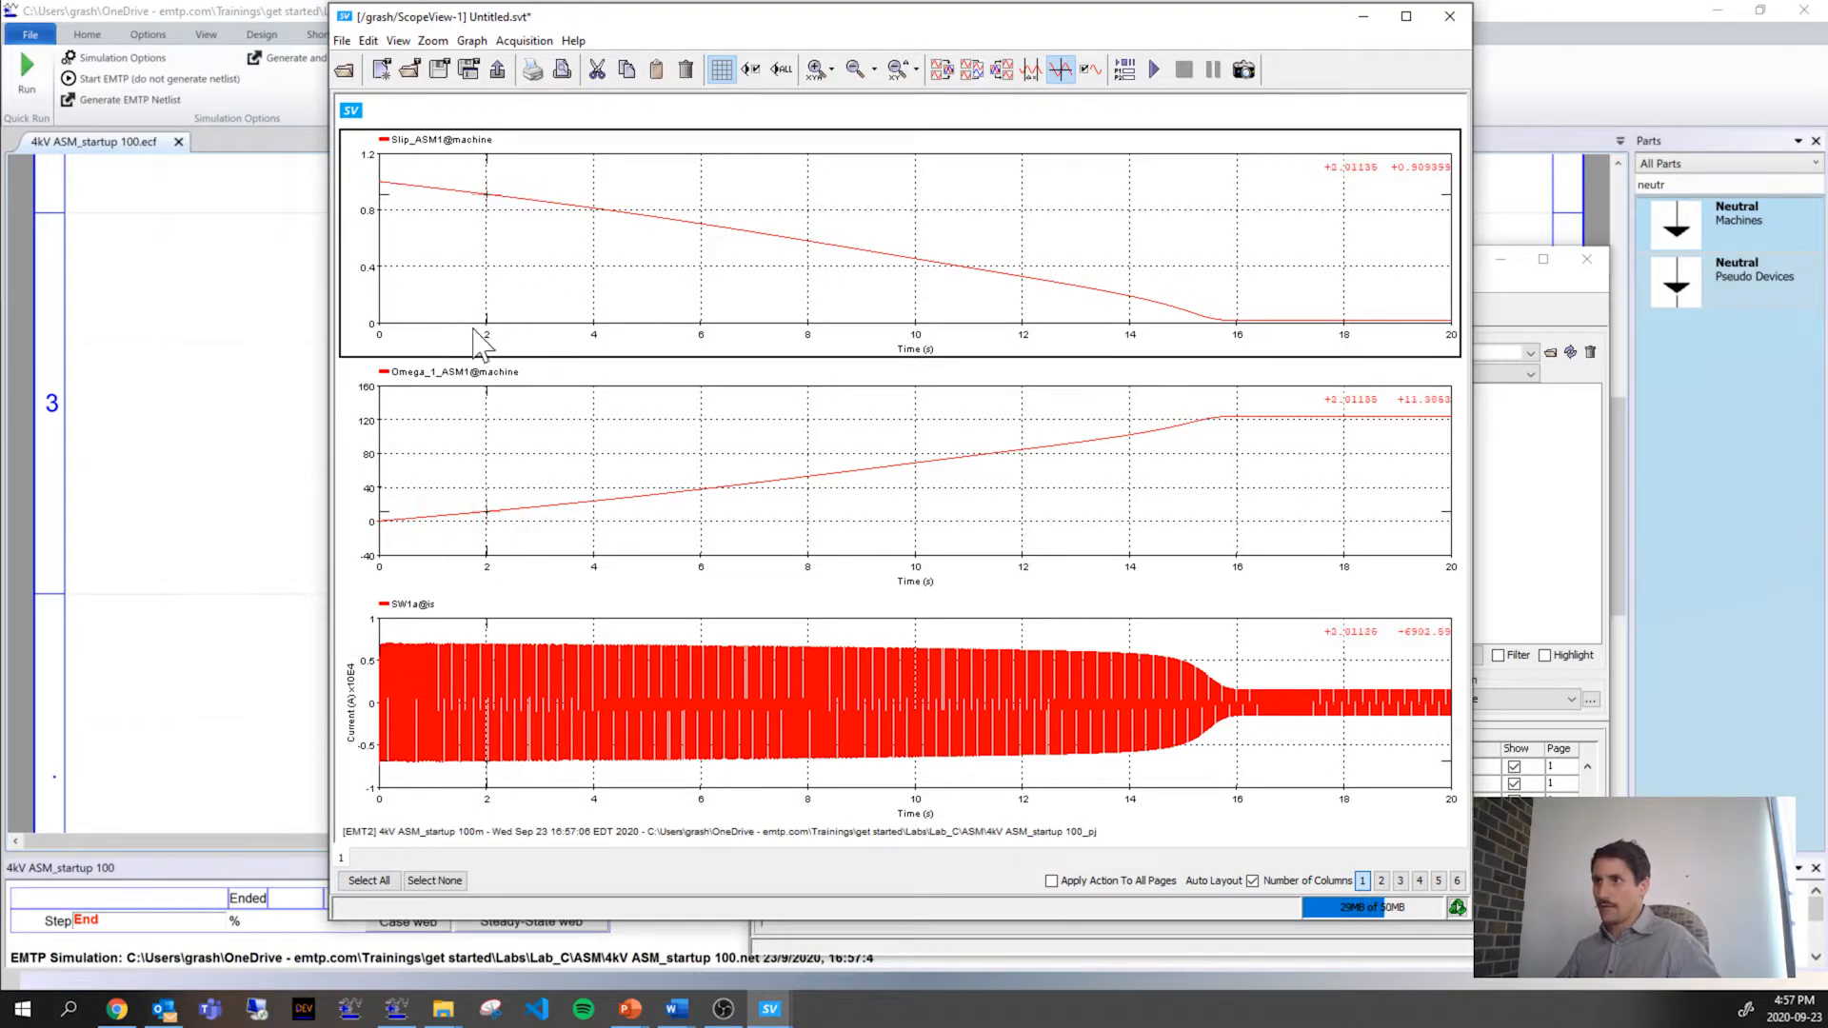
shift+click(494, 681)
click(830, 70)
click(825, 190)
drag(420, 714, 339, 726)
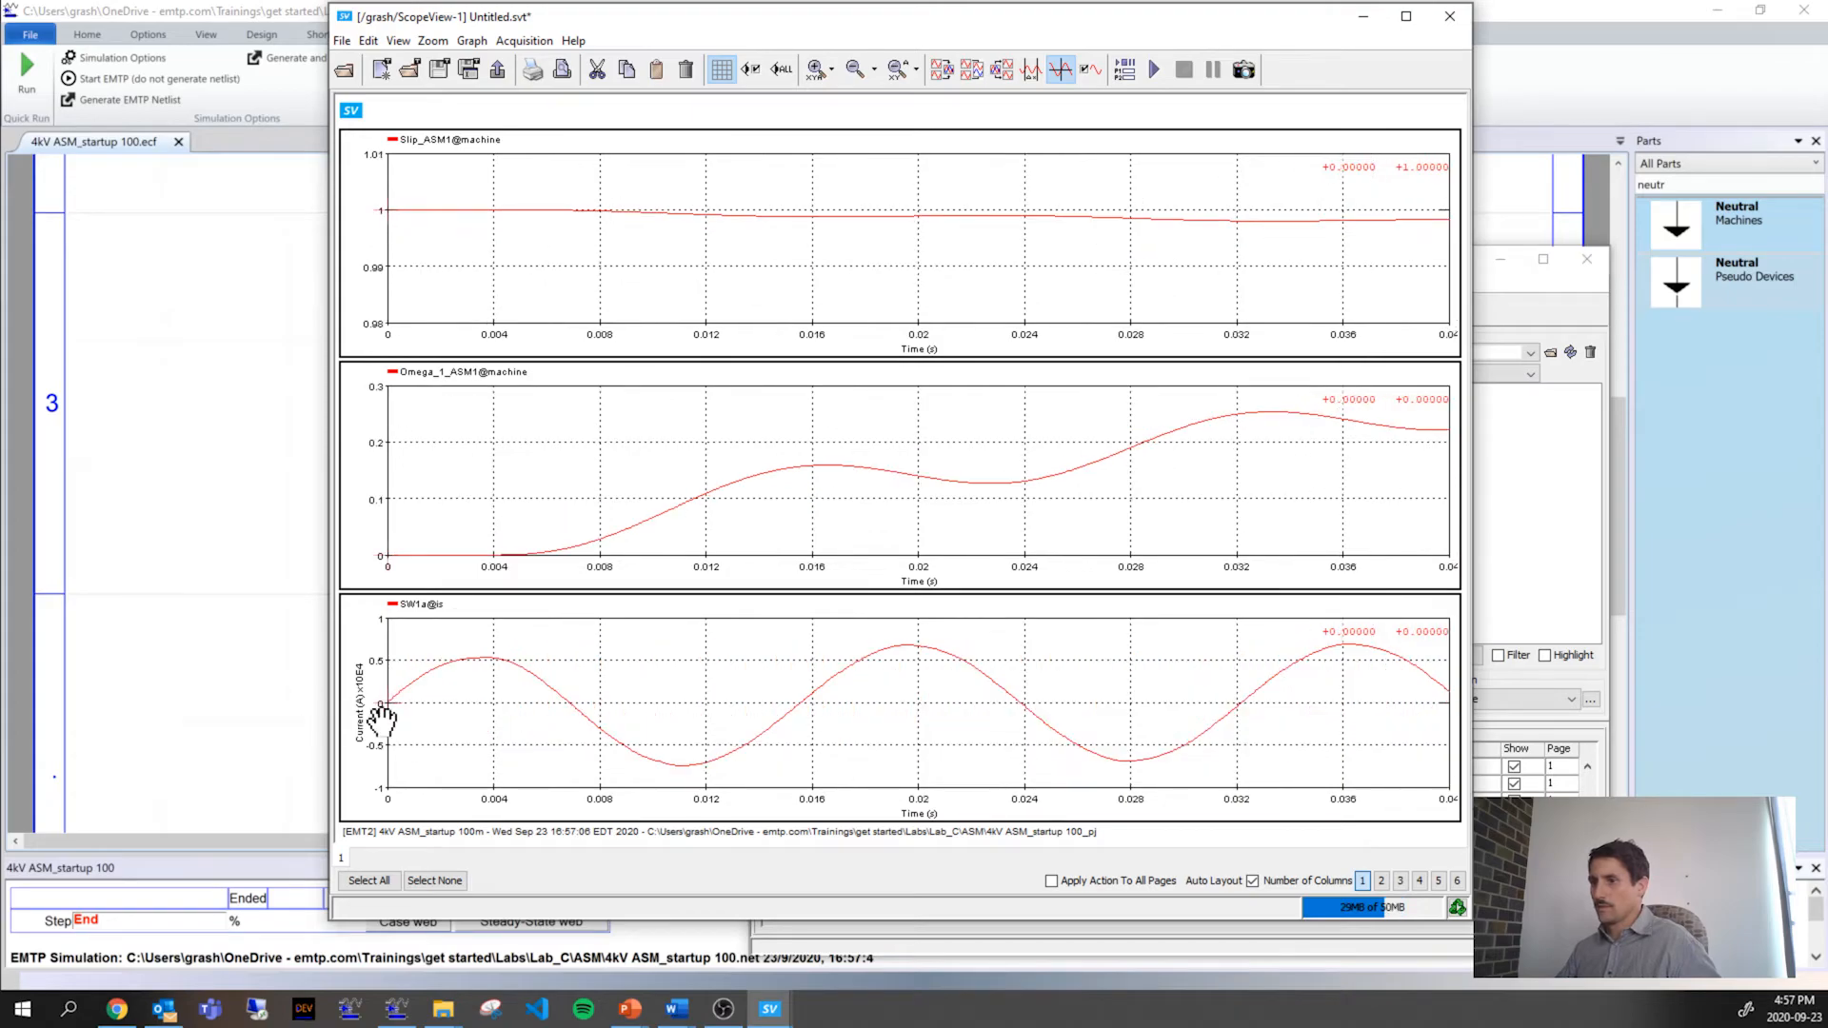
click(855, 74)
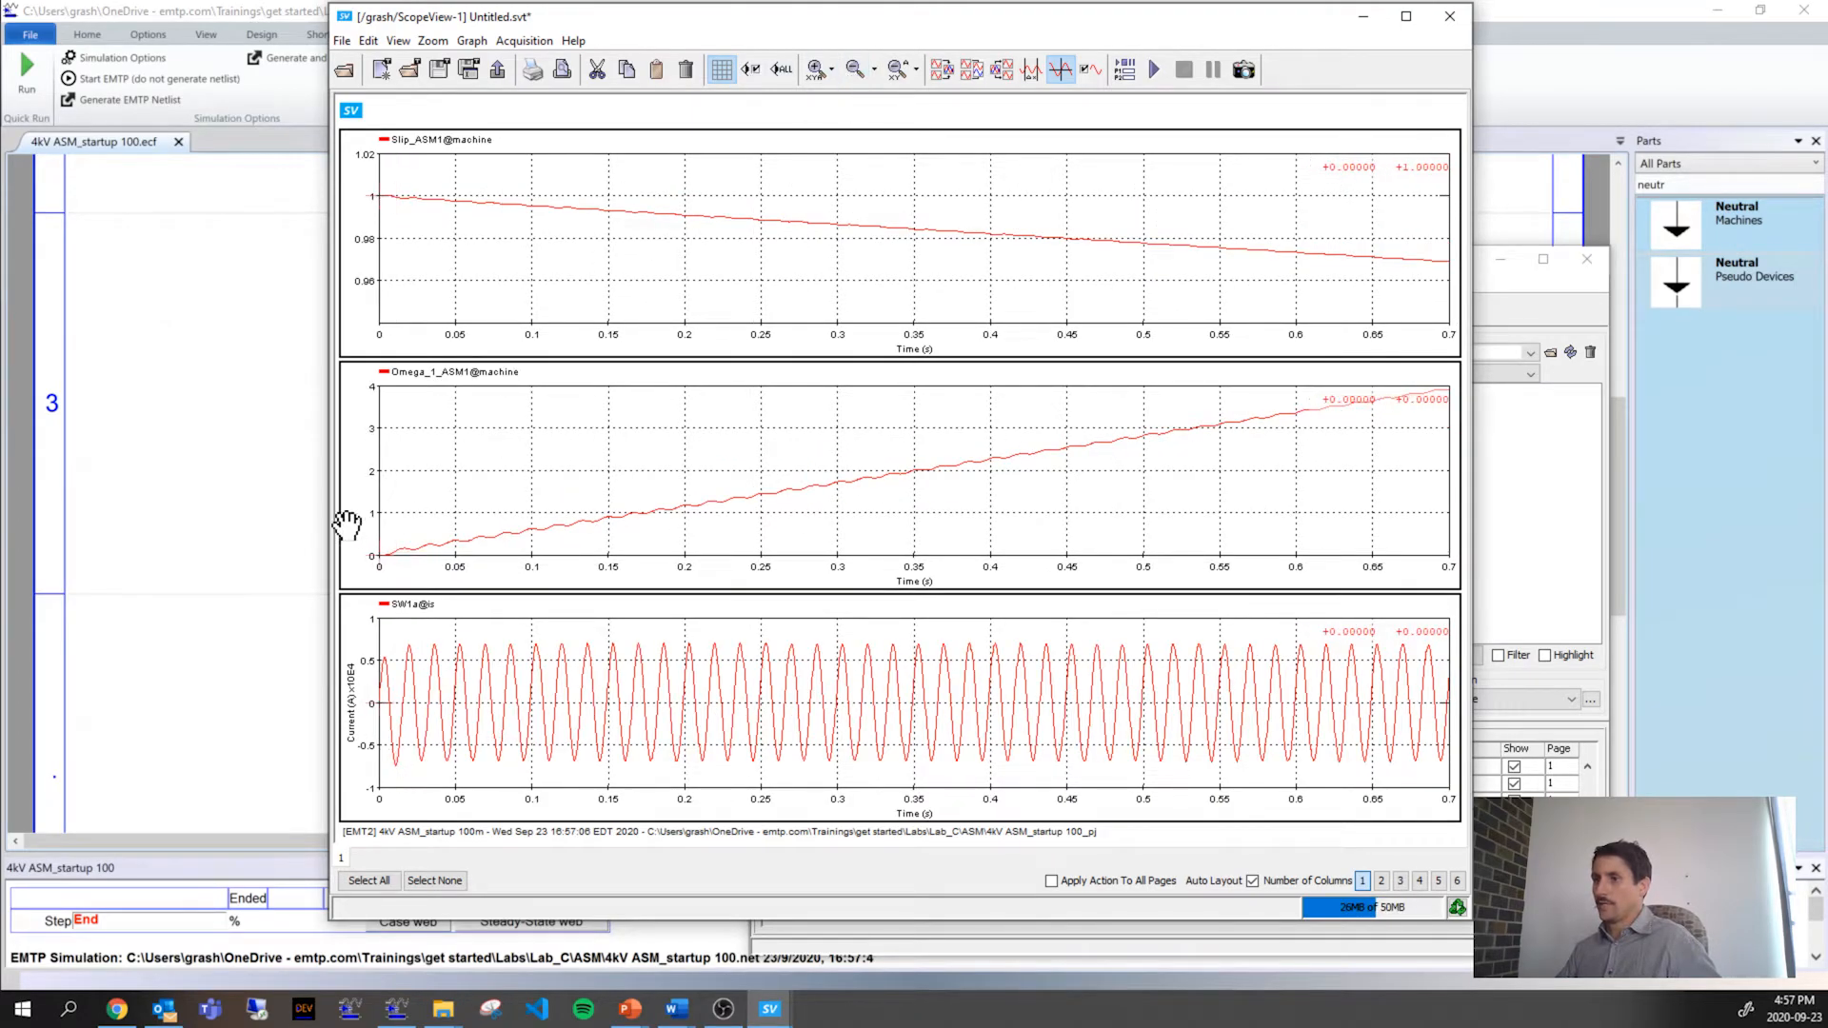
Step: Switch back to EMTPWorks and set the closing time of ideal switch SW1 to 17 ms
click(263, 541)
double_click(568, 494)
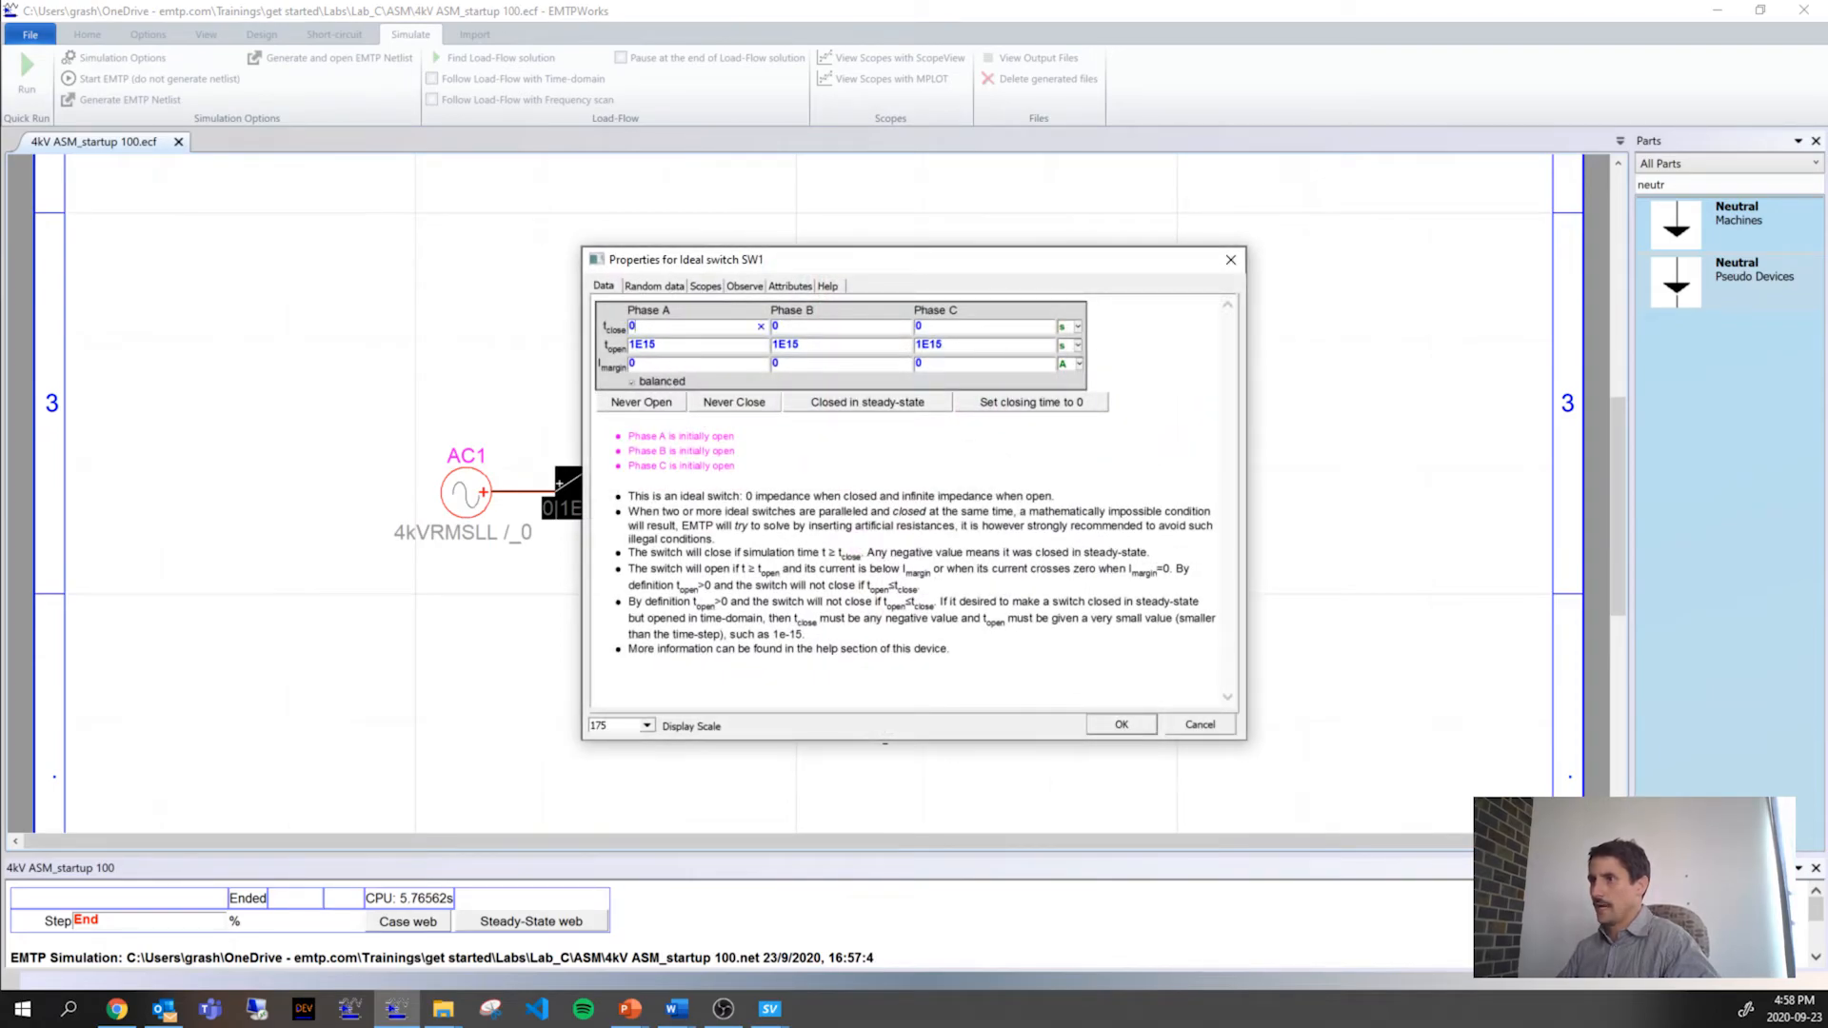
click(1070, 327)
click(1067, 315)
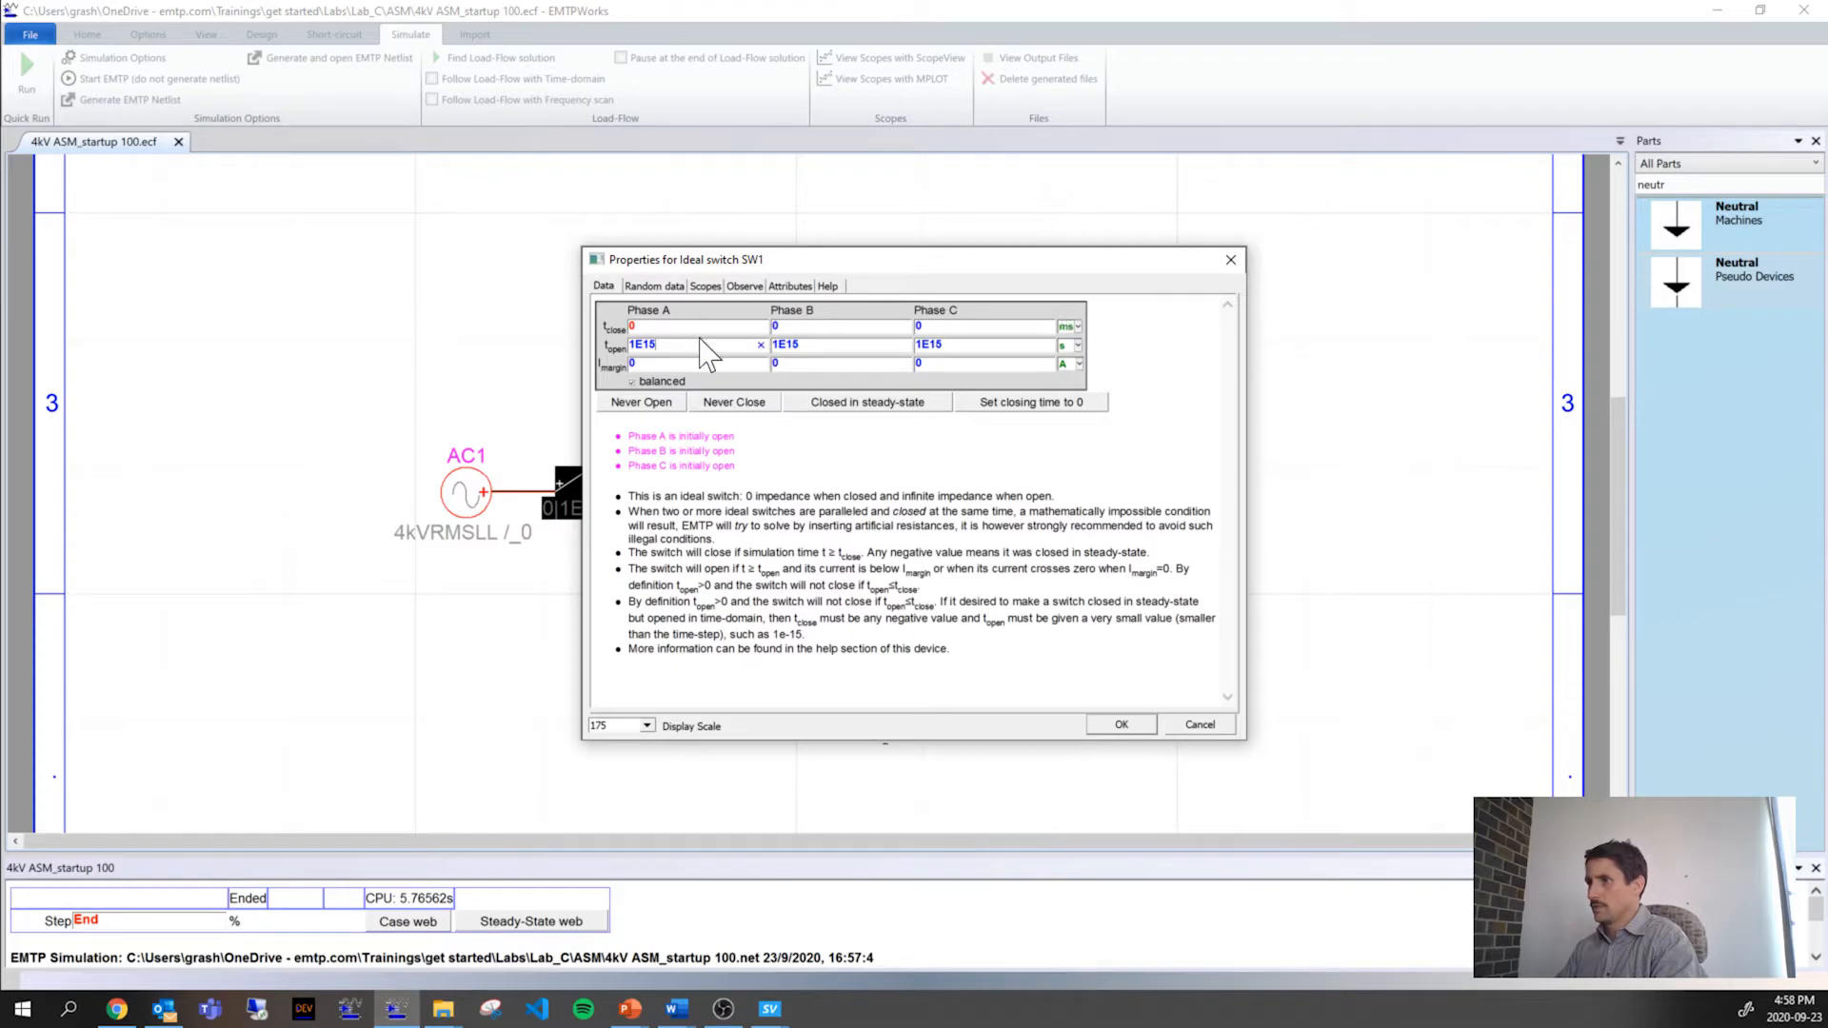
text(17)
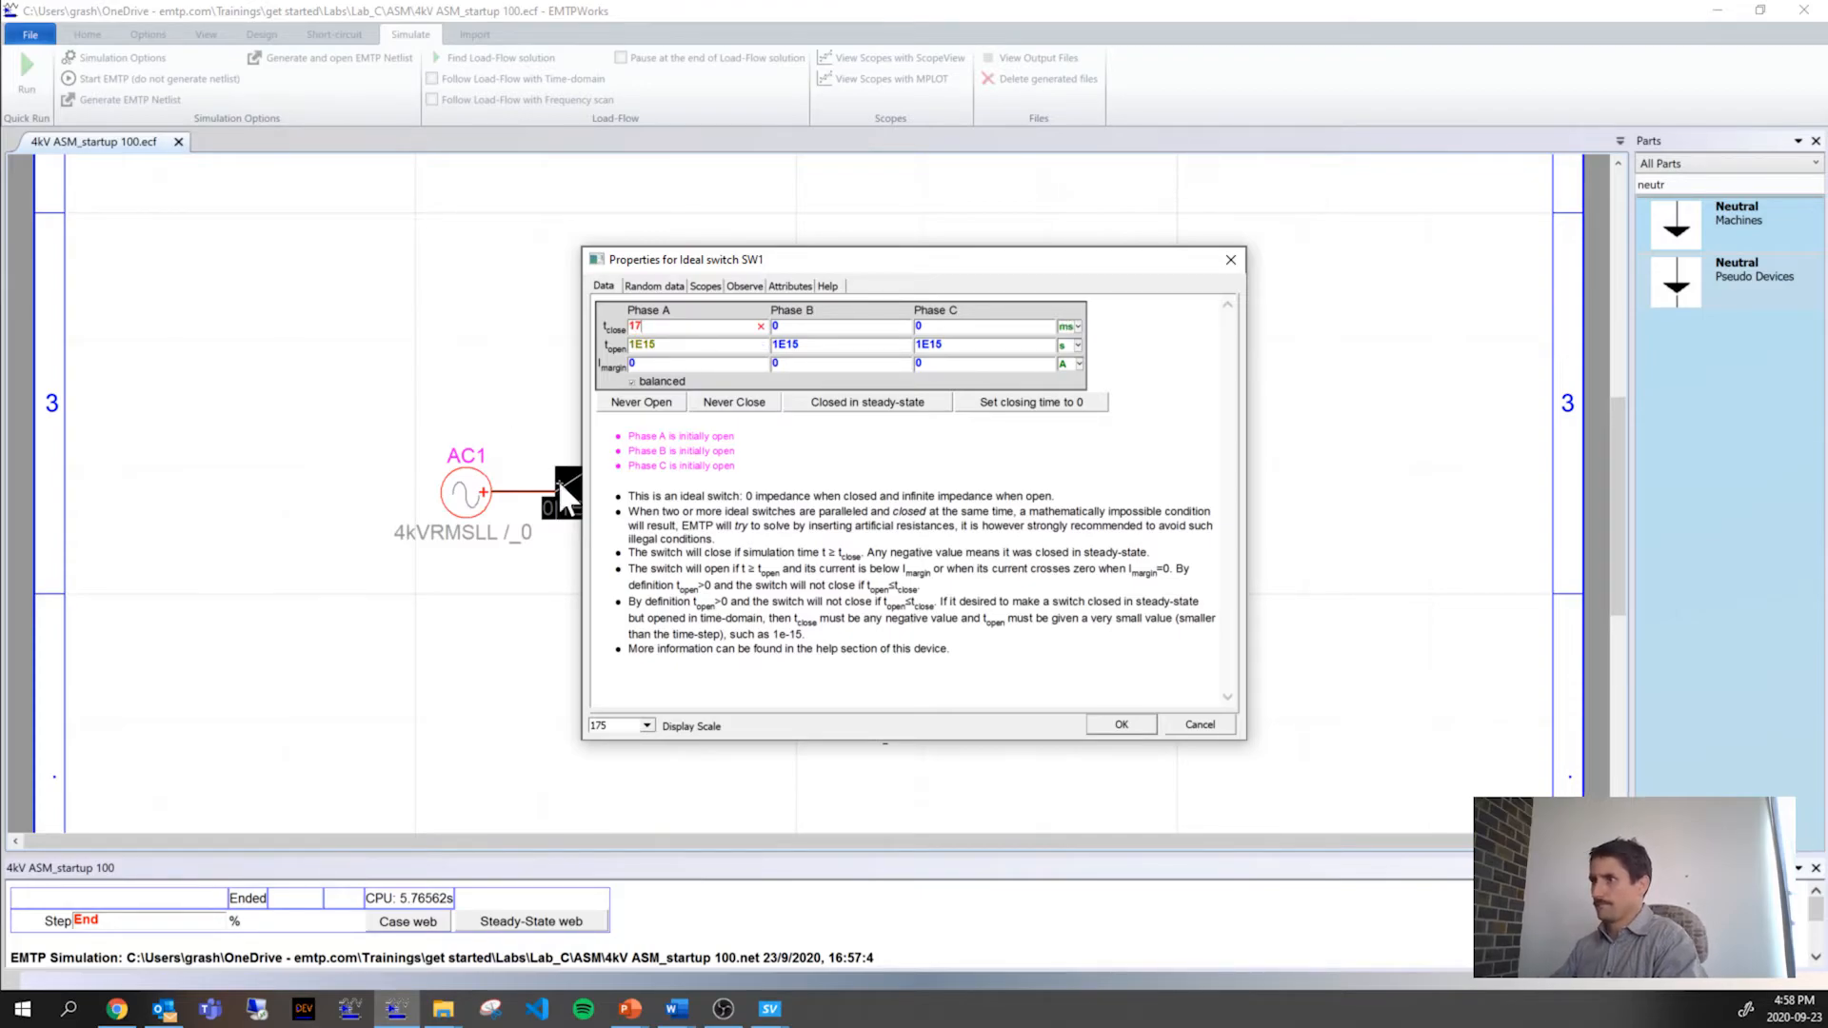
click(1122, 724)
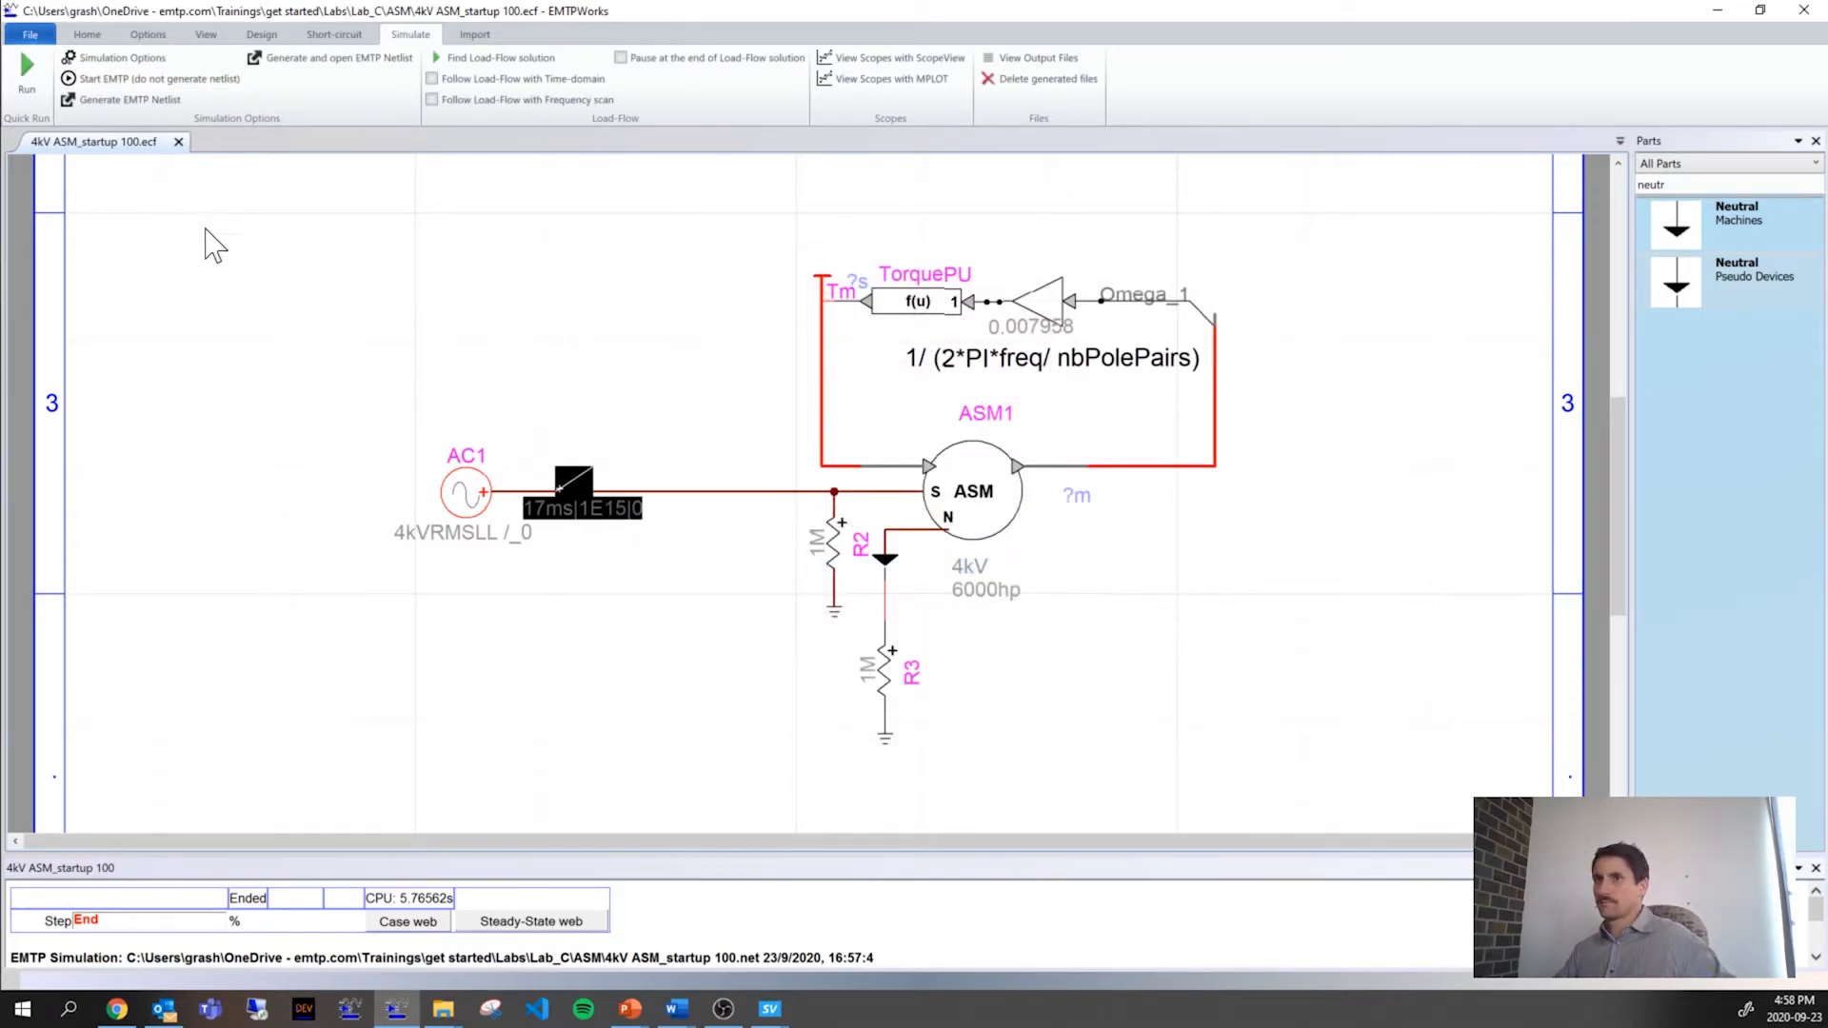
Step: Rerun the simulation with the delayed switch closing and reload the ScopeView plots over the full 20 s
click(26, 69)
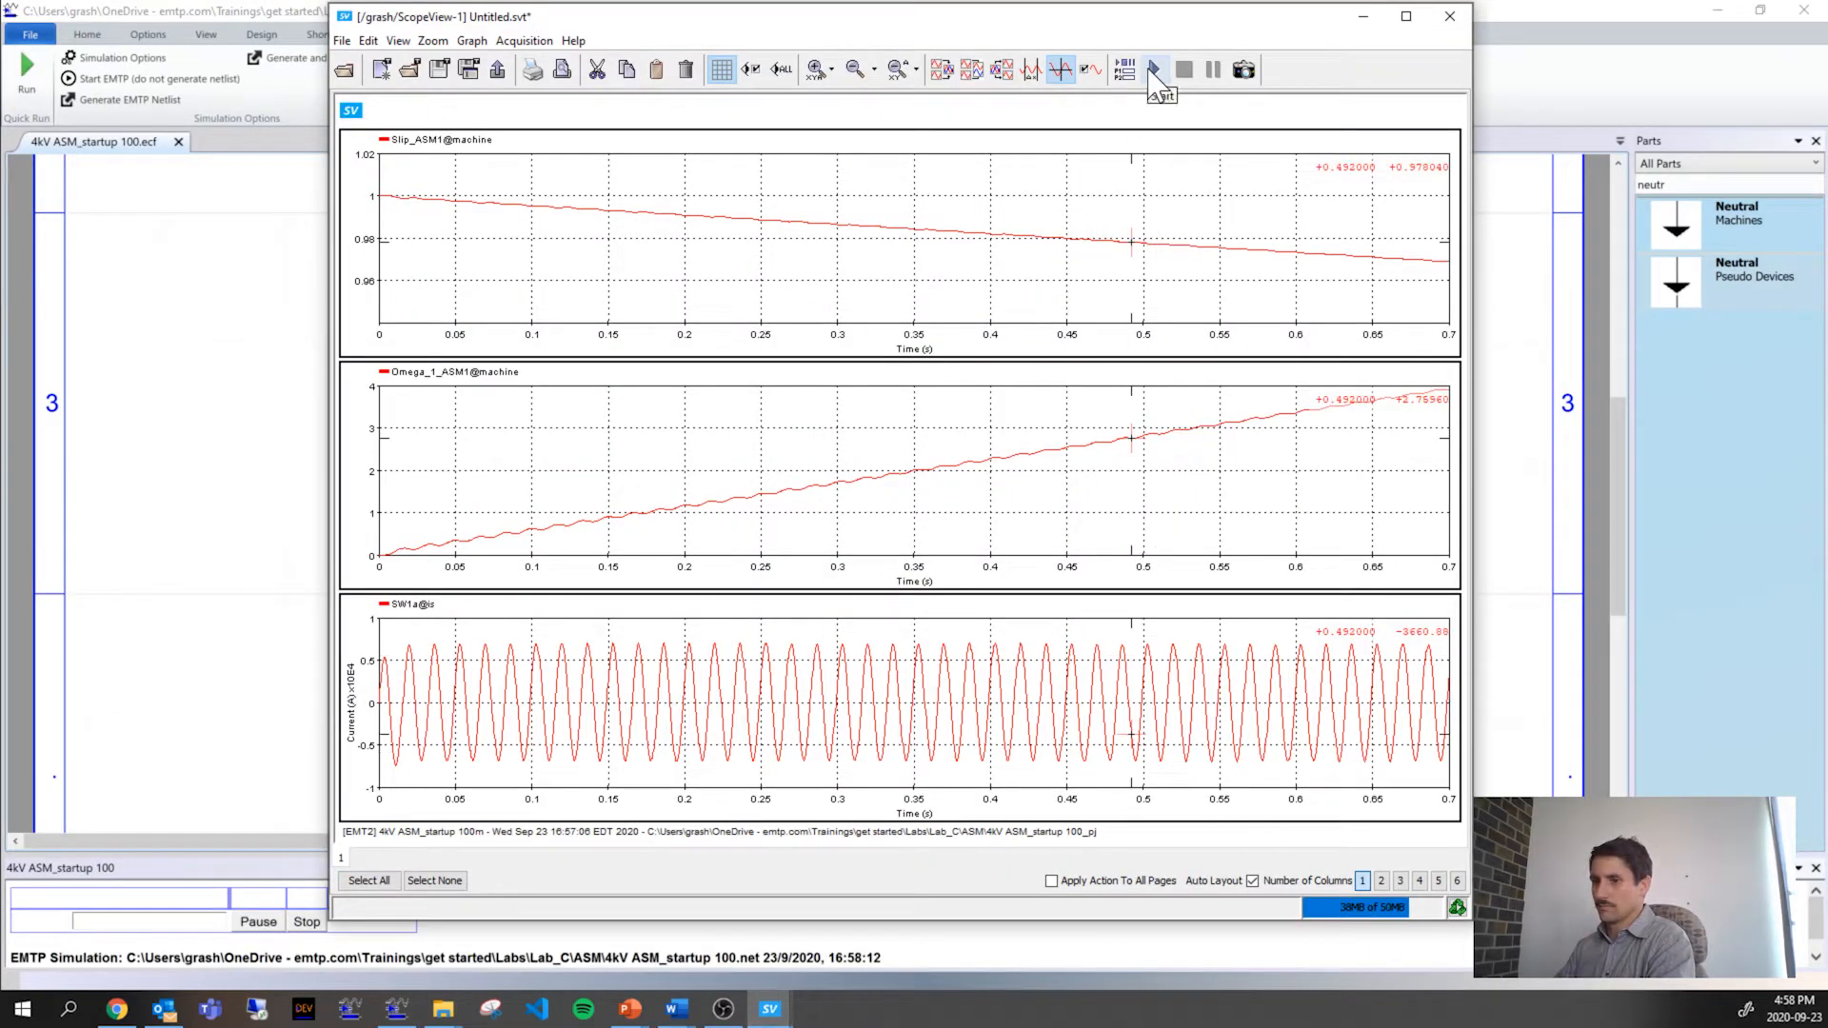
click(1153, 69)
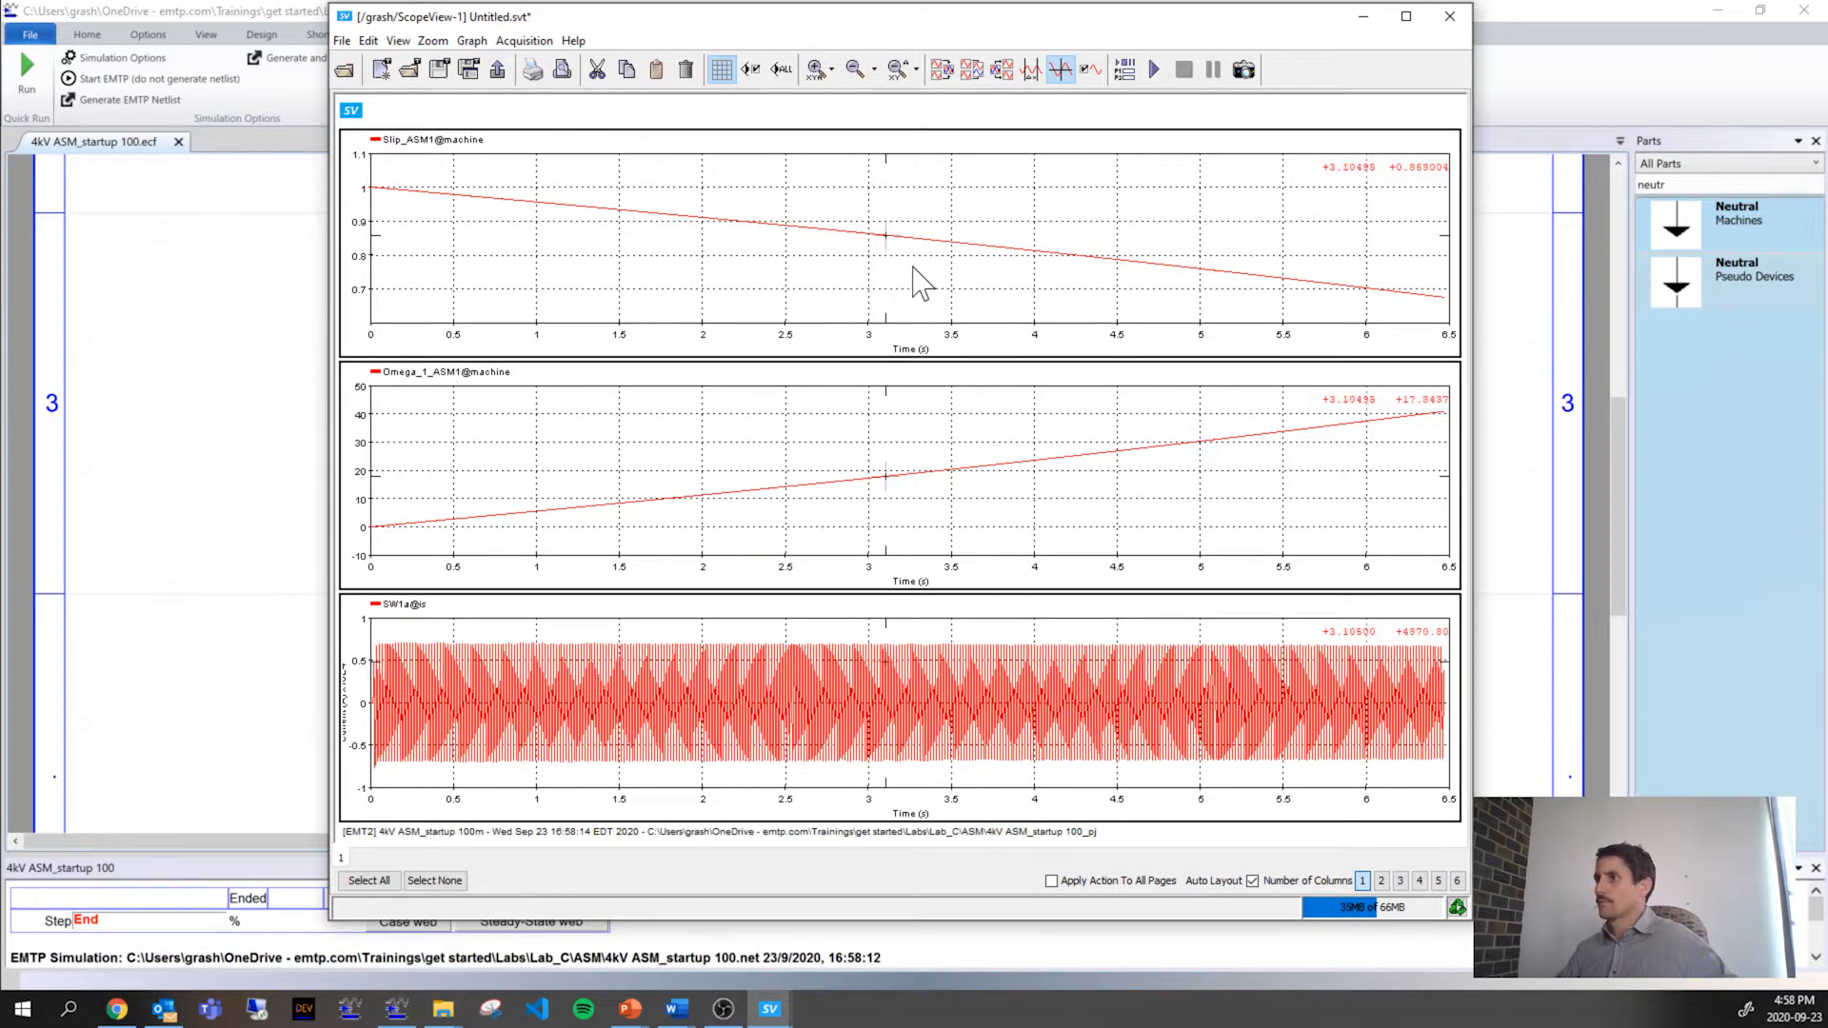
click(1154, 70)
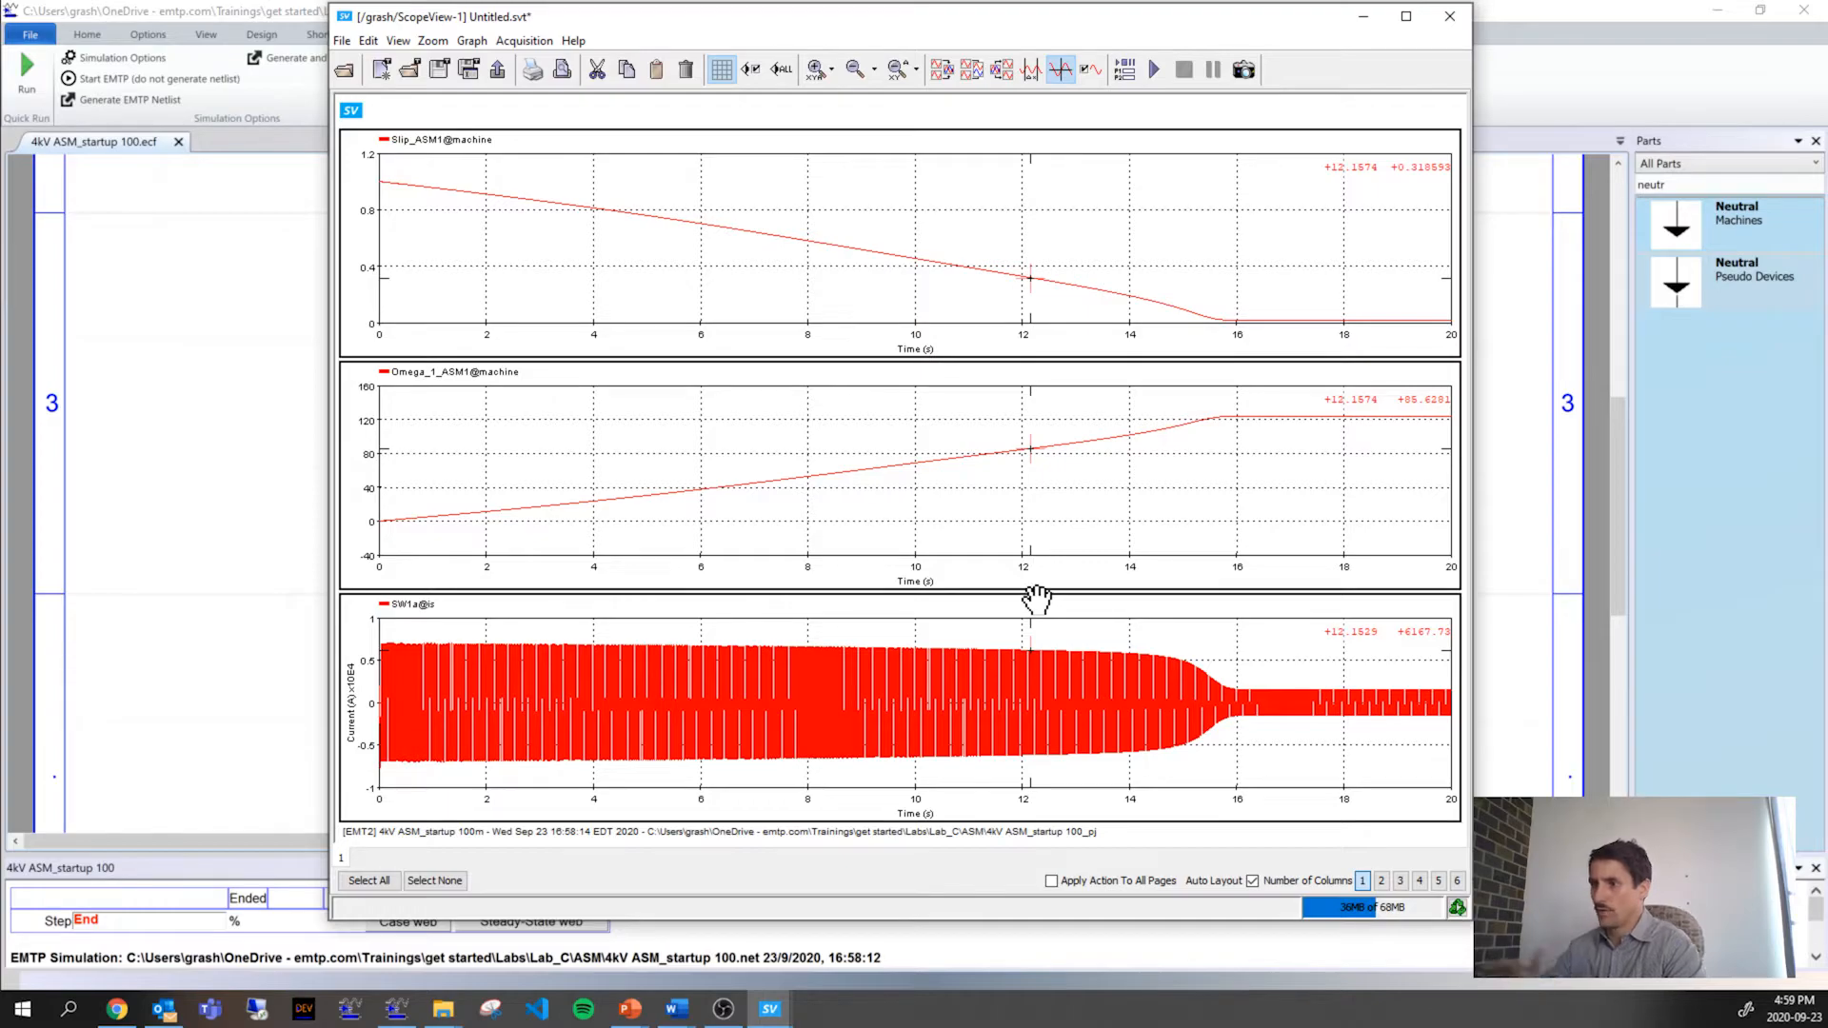
Step: Inspect the slip, Omega_1 and switch current curves over the motor's startup
drag(1036, 598, 16, 476)
drag(380, 657, 839, 645)
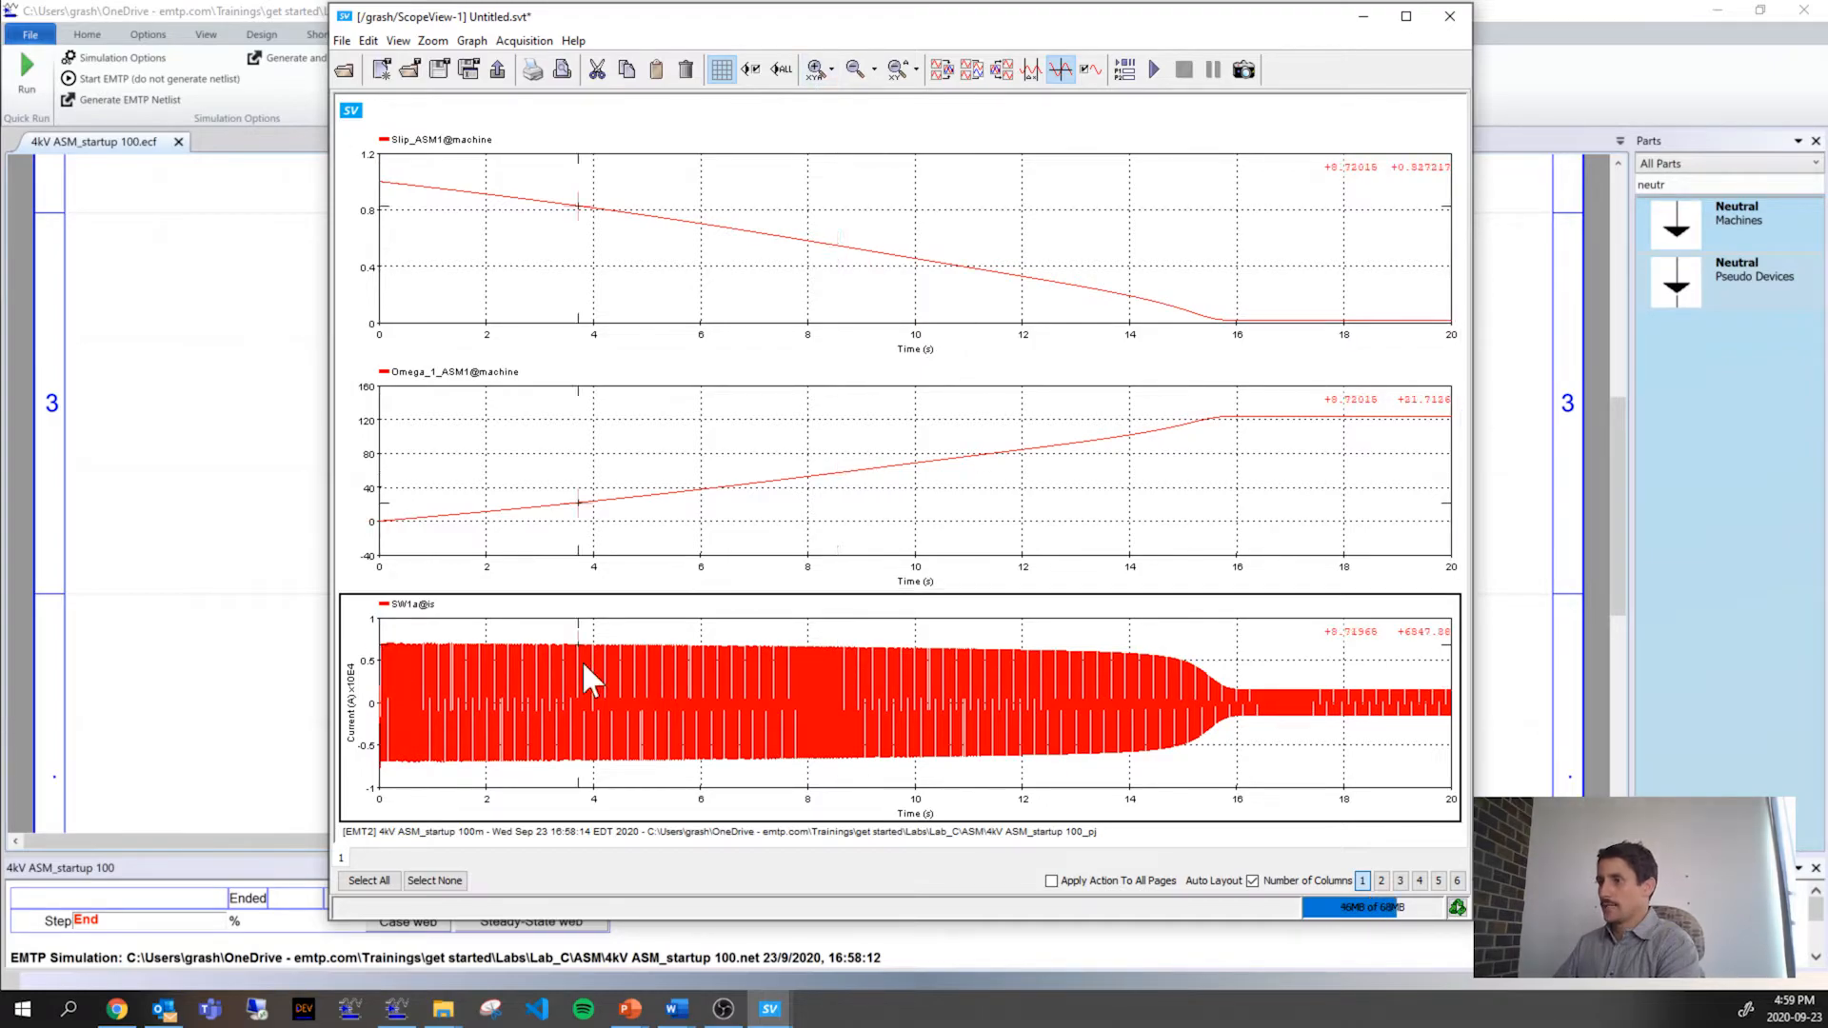
click(1154, 307)
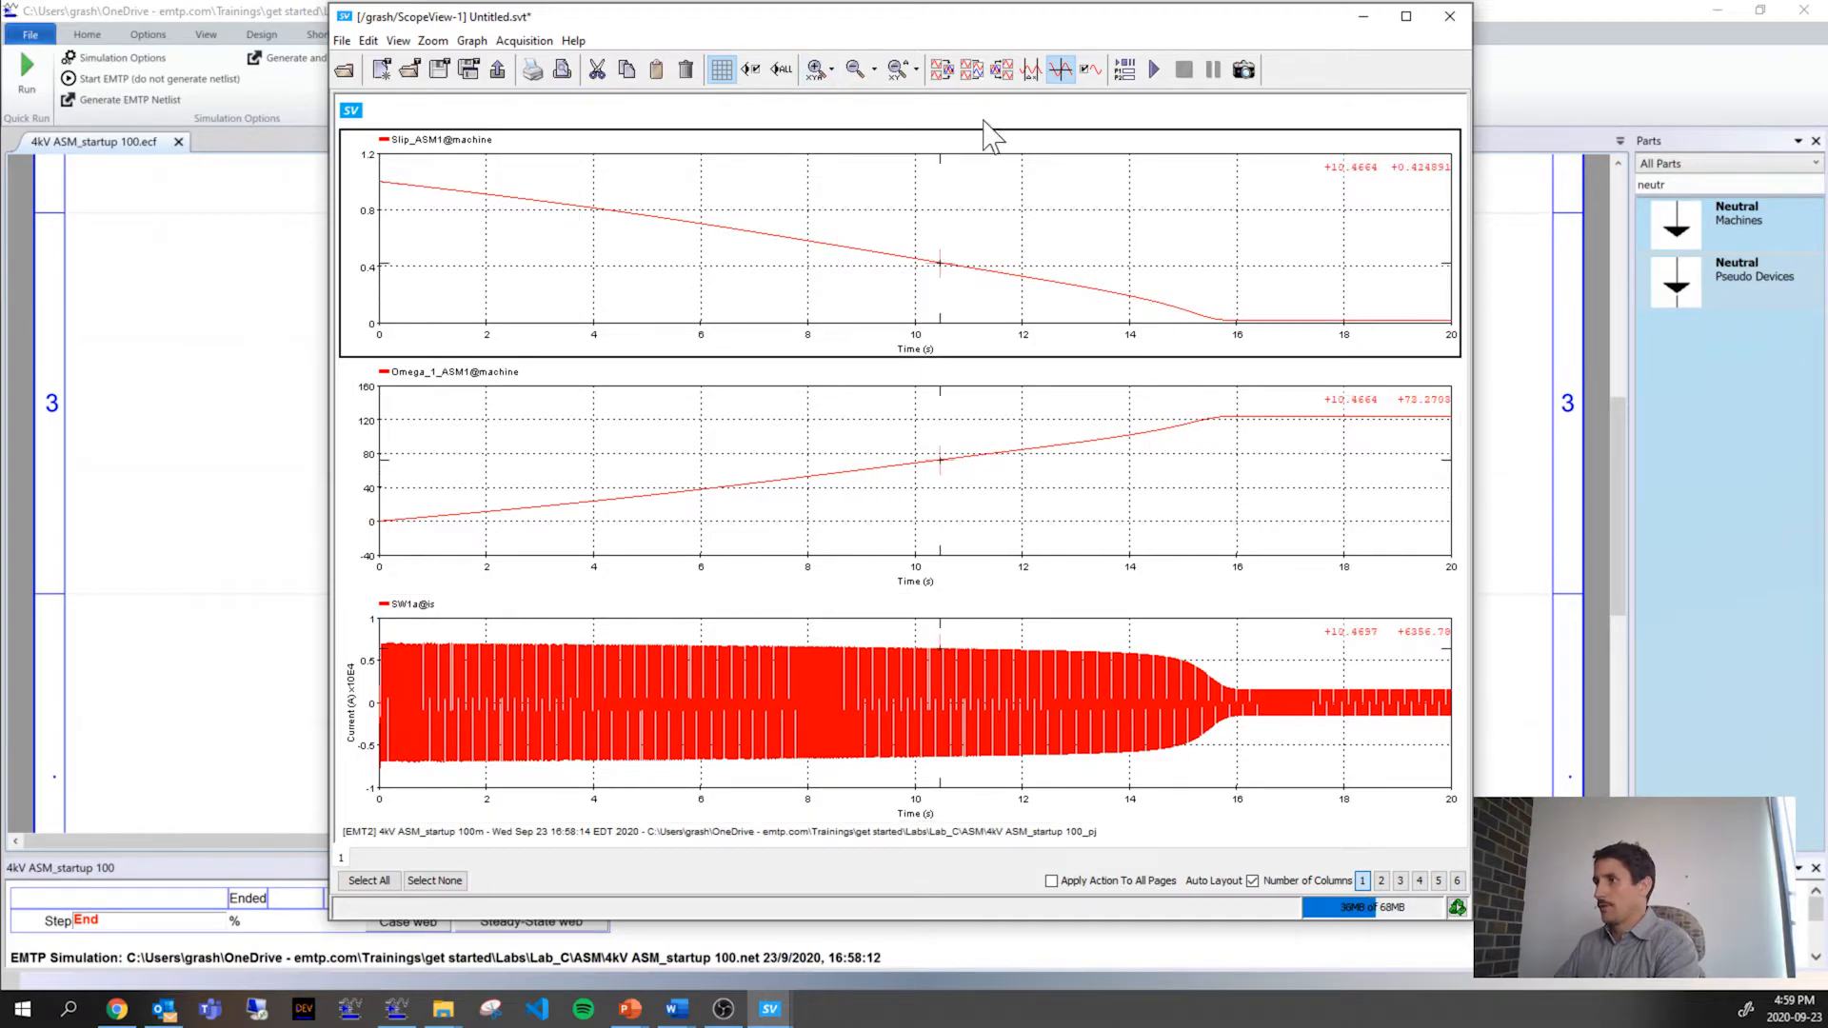
Step: Measure the slip curve between the switch closing and the end of acceleration, and check the region statistics
click(1028, 76)
click(1221, 322)
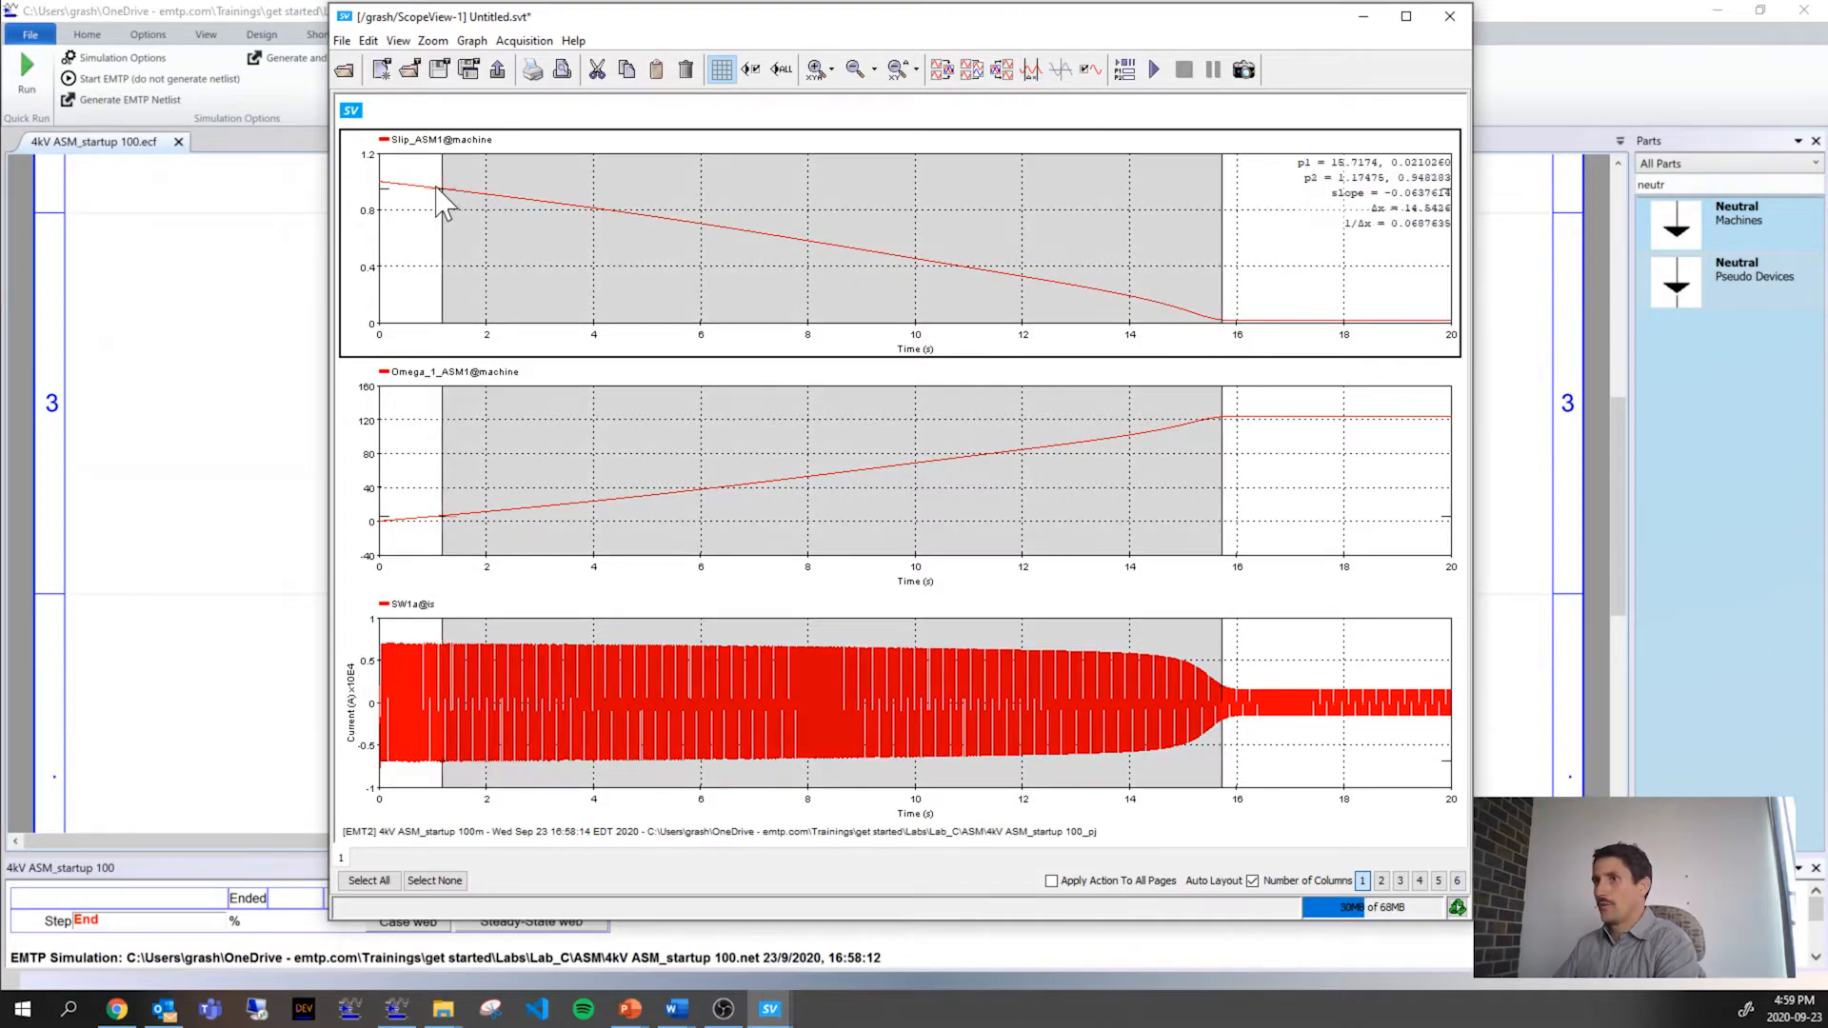
click(381, 182)
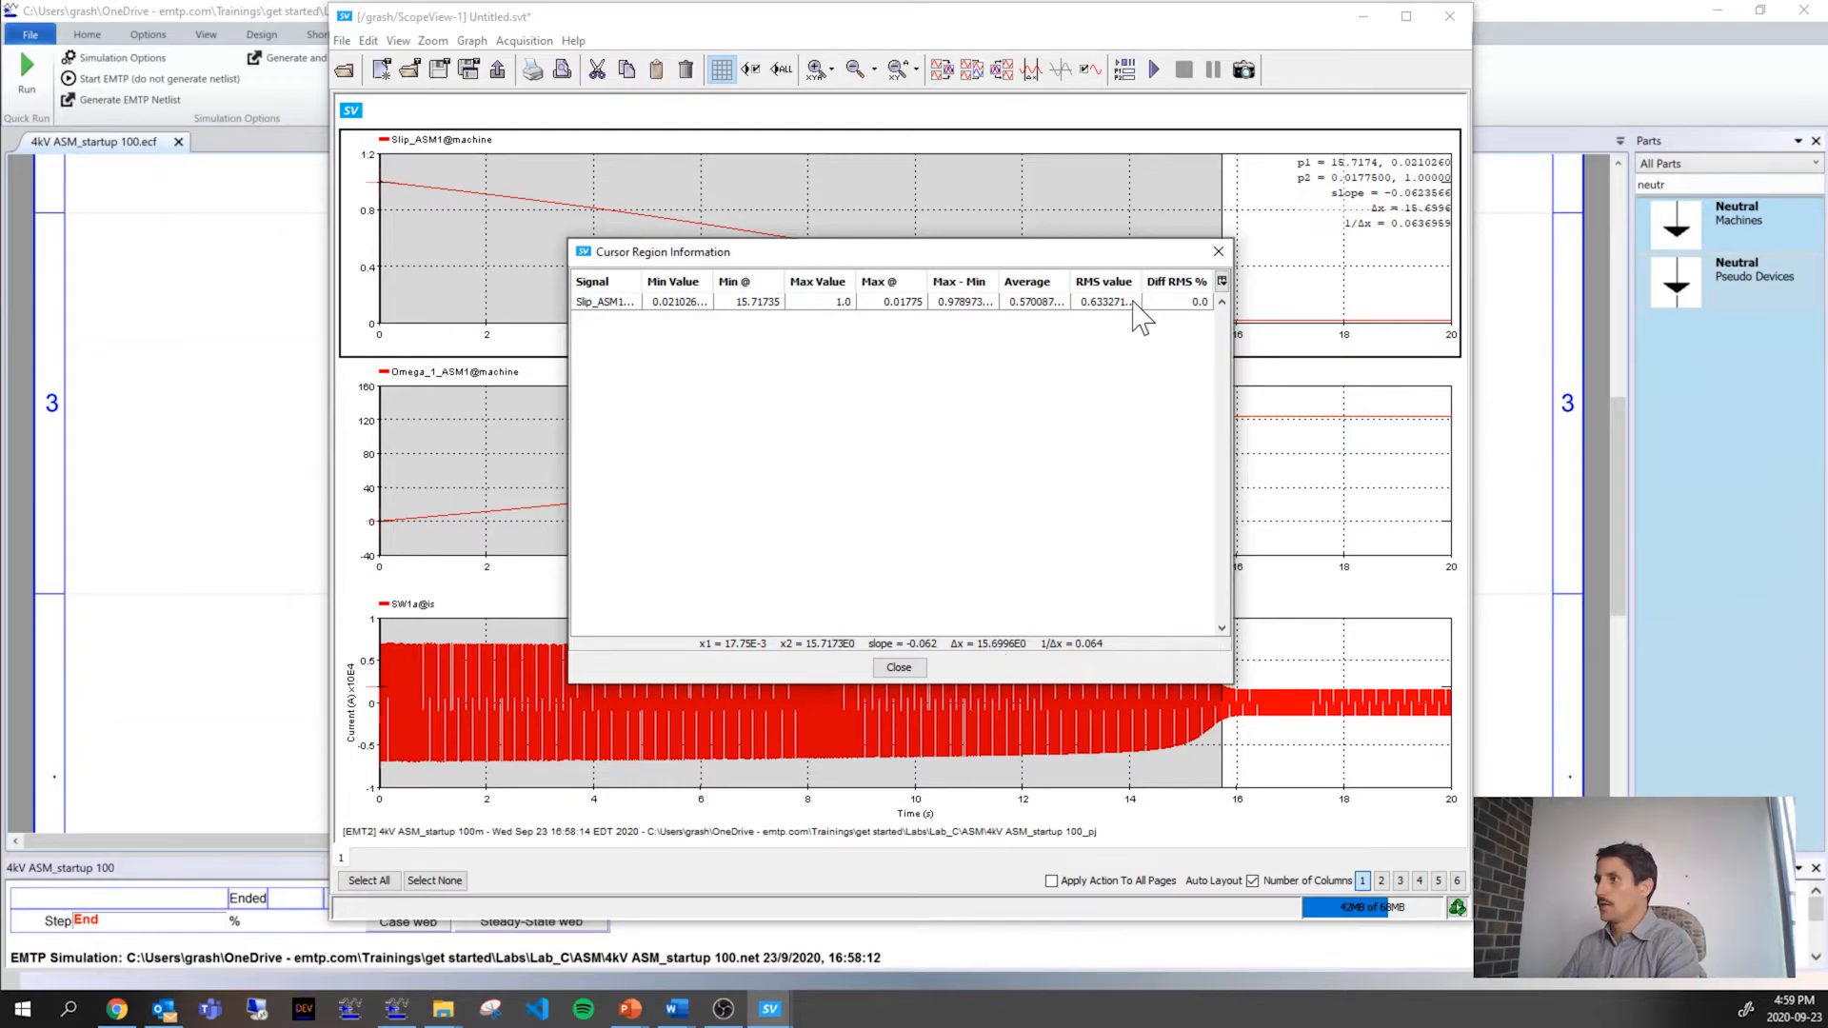
click(1218, 251)
click(495, 718)
Step: Return to EMTPWorks and enable the scope for ASM1's phase-a stator current ia
click(185, 671)
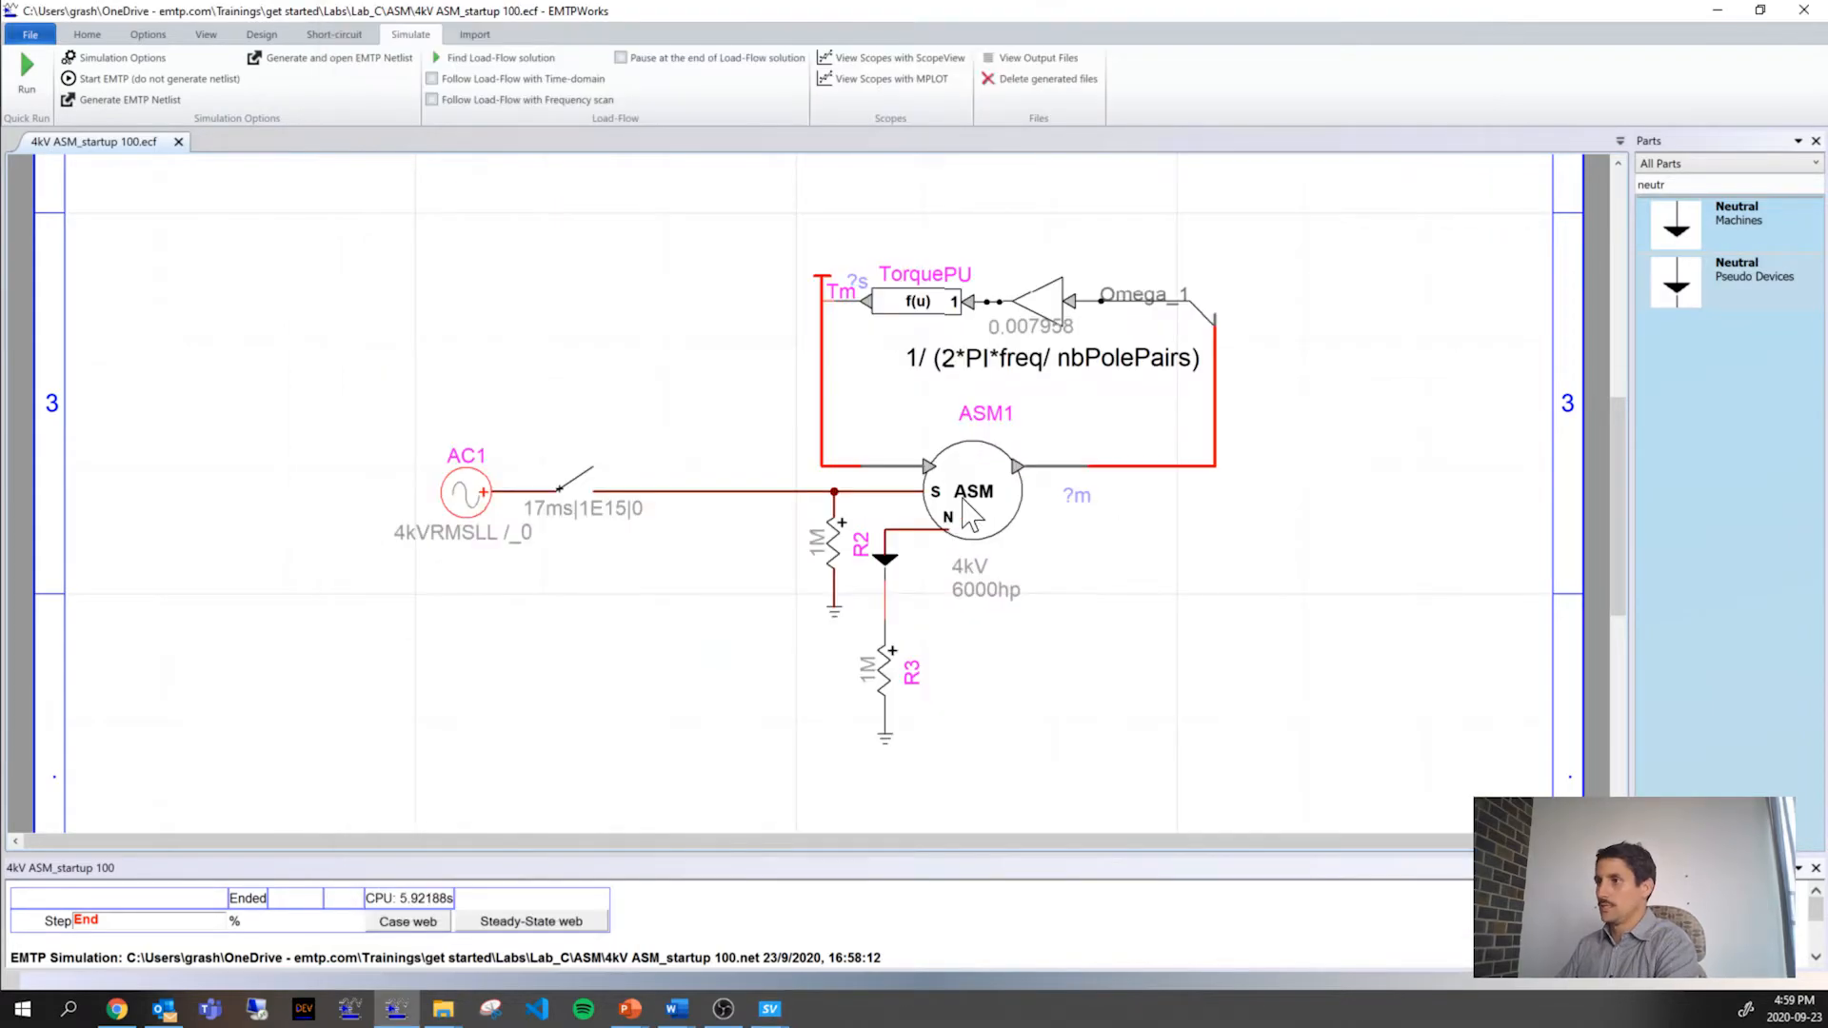
double_click(971, 490)
click(842, 253)
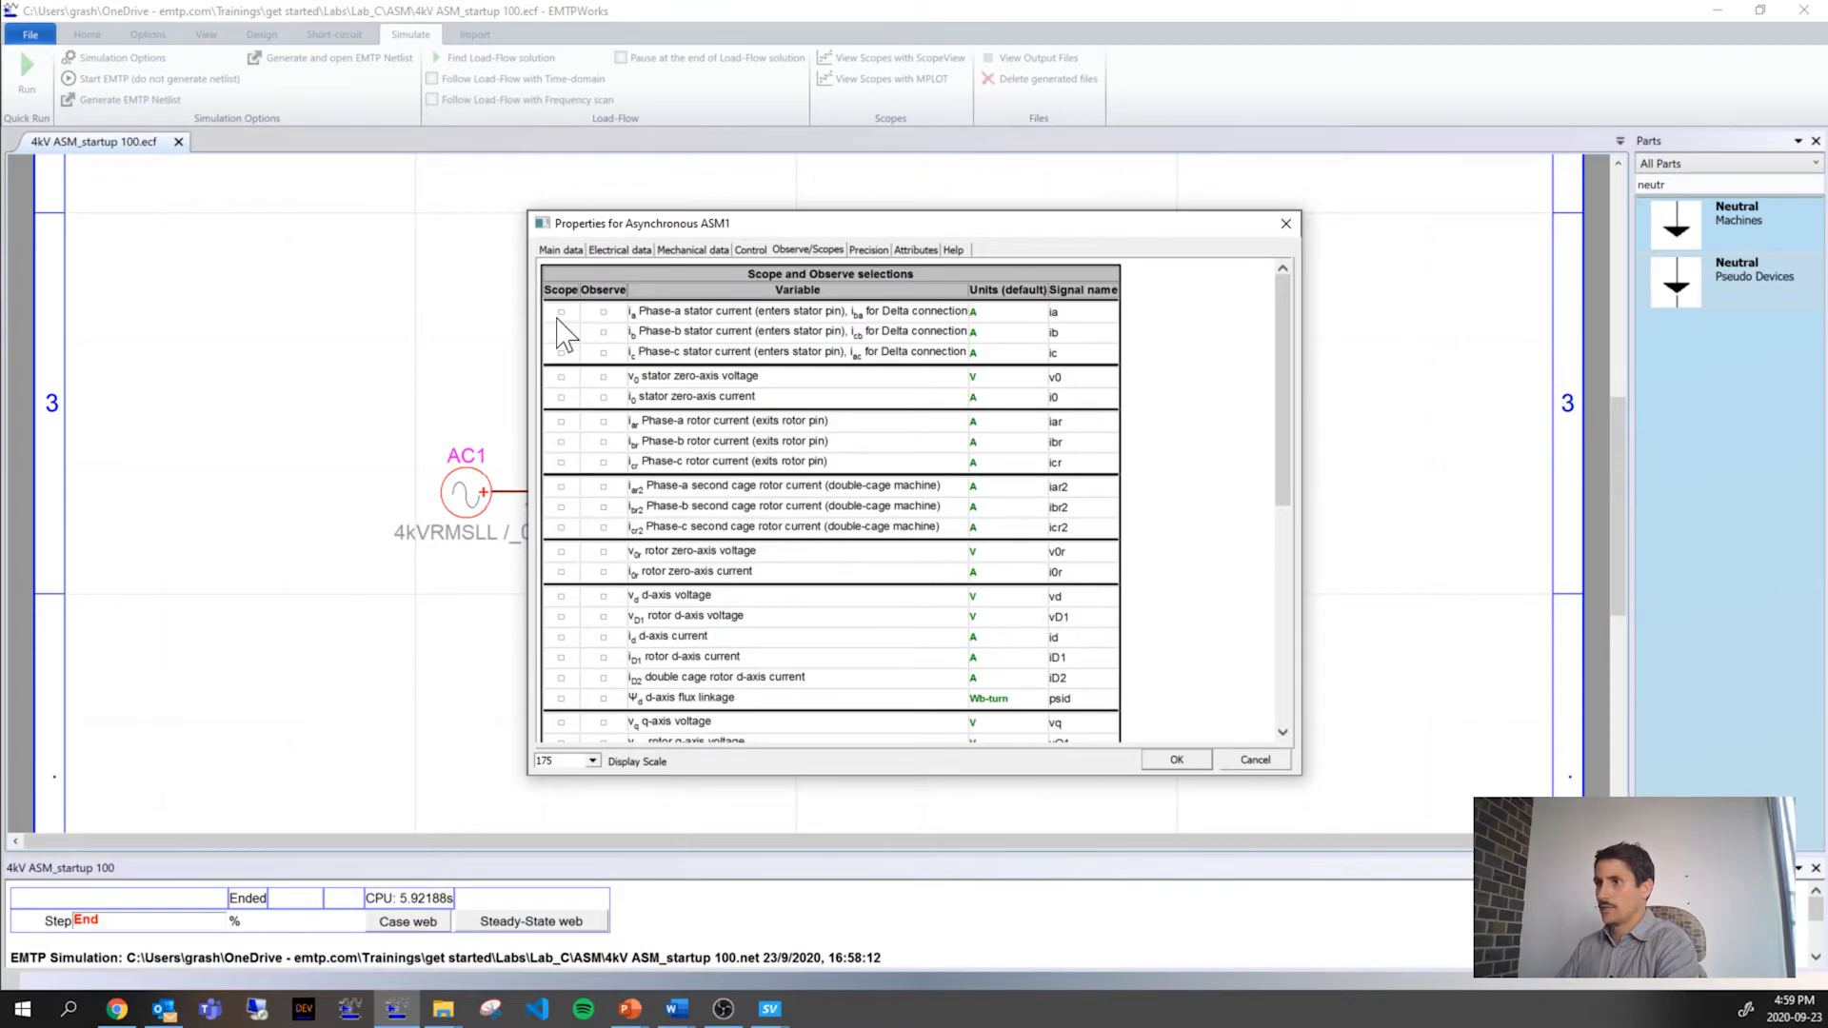
click(1157, 761)
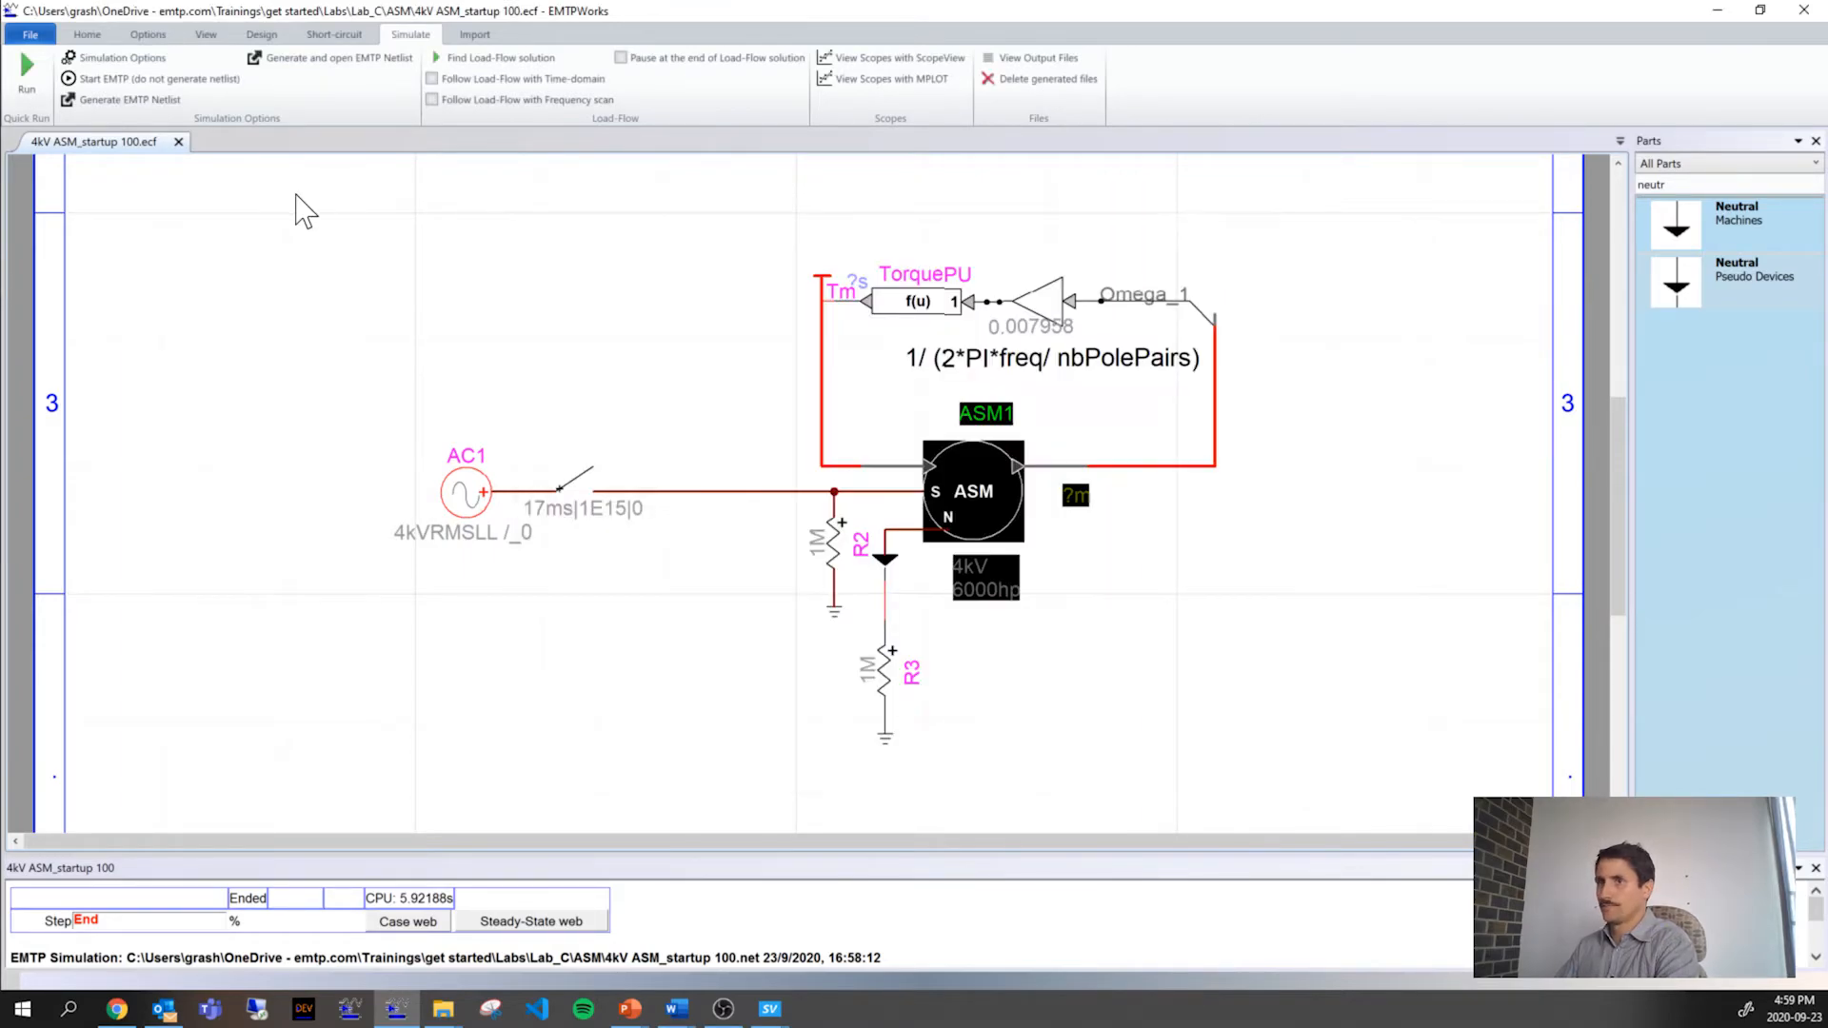
Step: Rerun the startup simulation and refresh the 4kV ASM_startup 100 data source in the ScopeView signal list
click(23, 73)
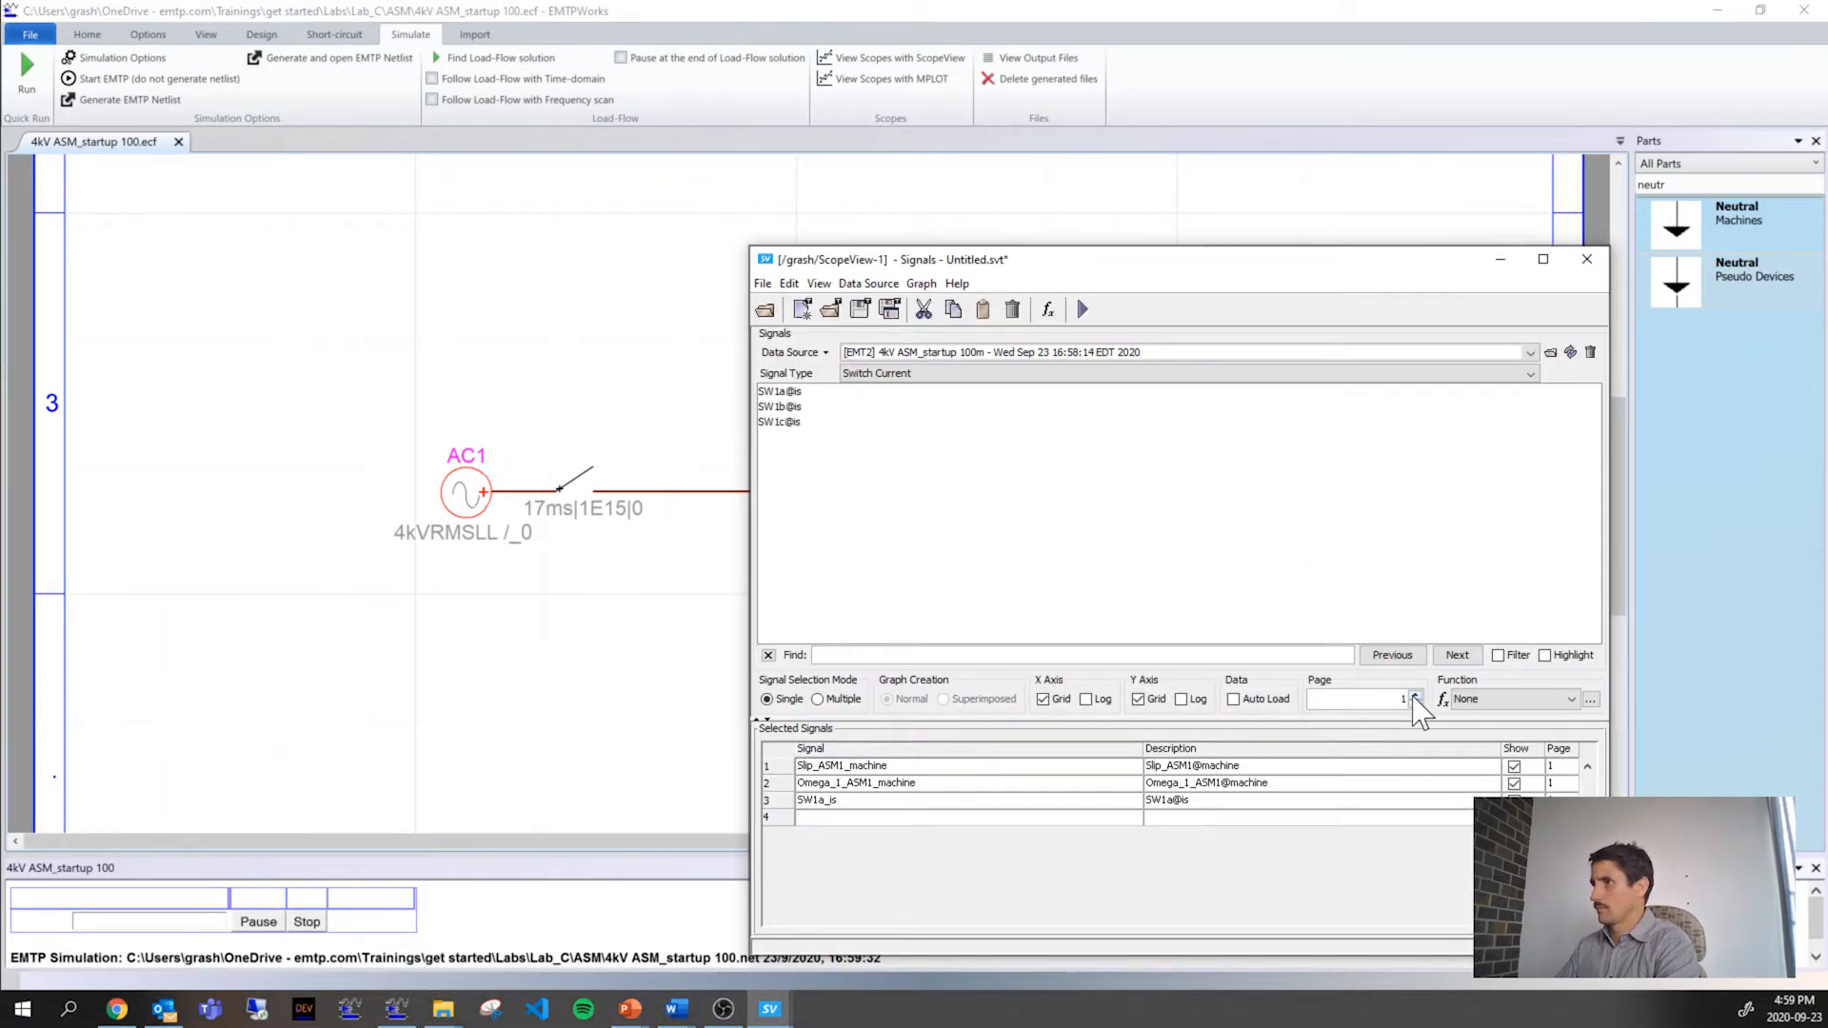
scroll(614, 424, up, 1)
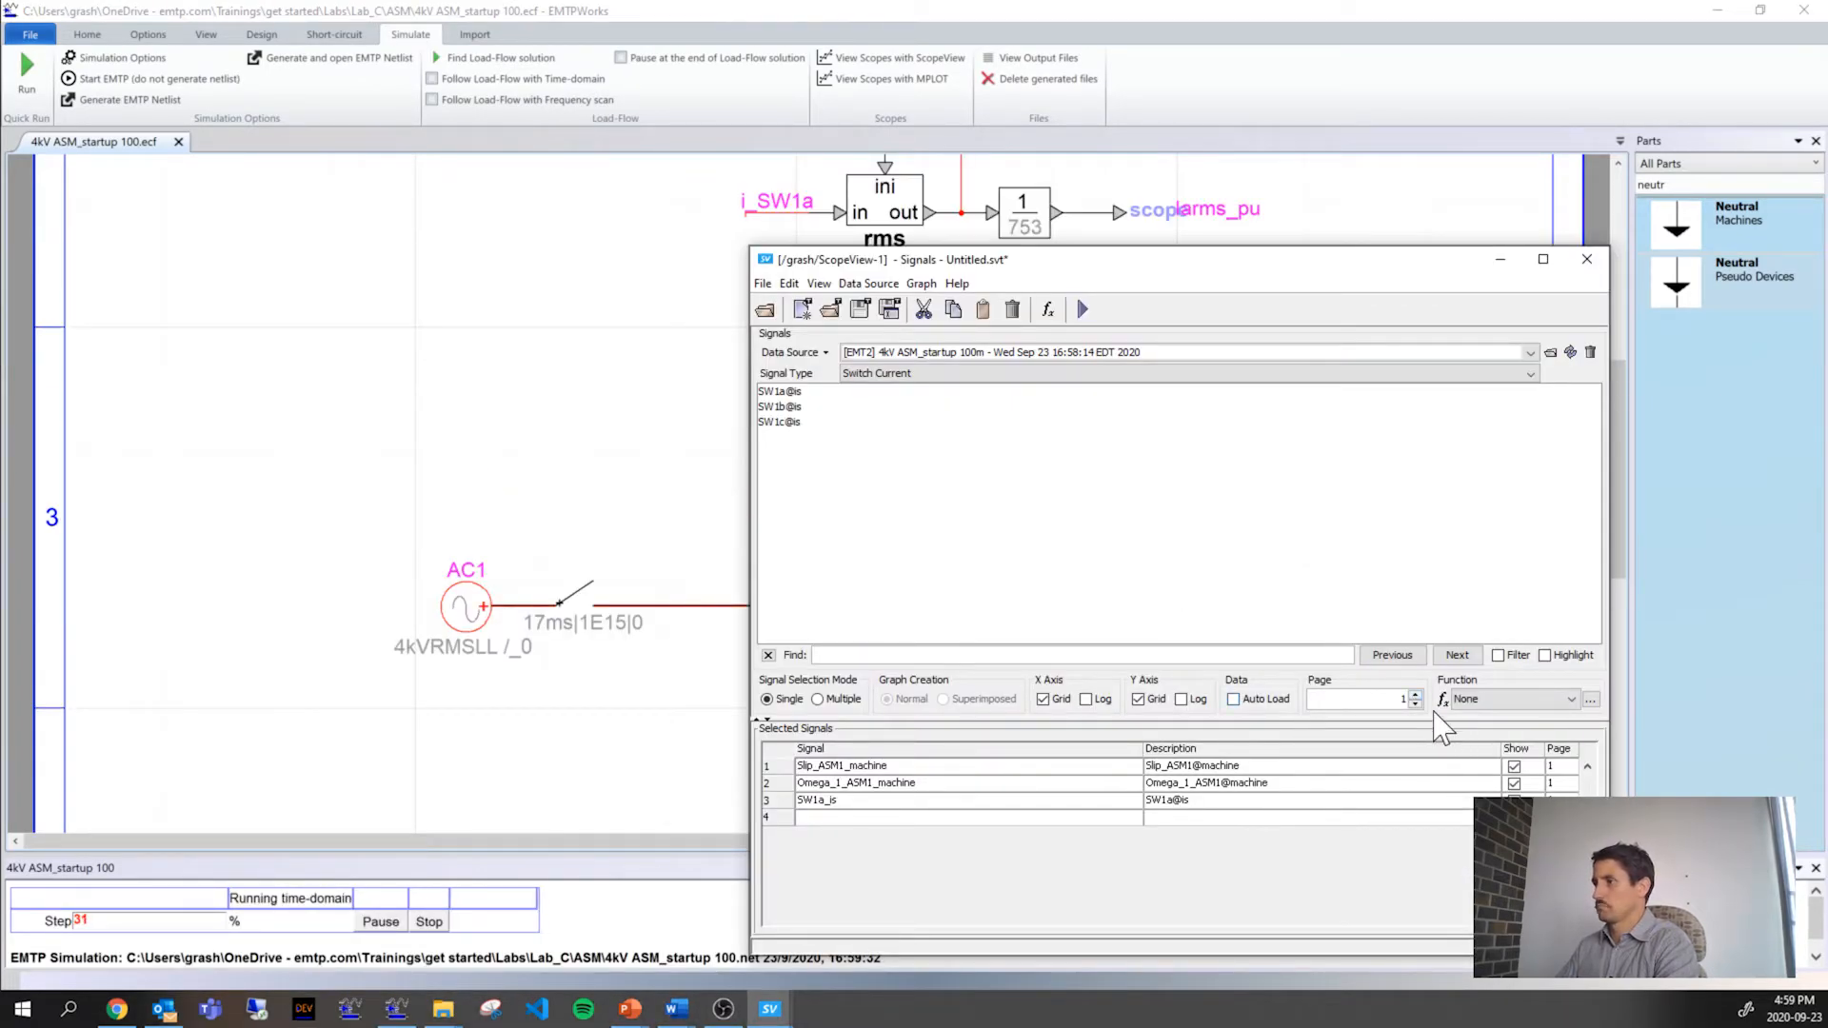
click(1571, 353)
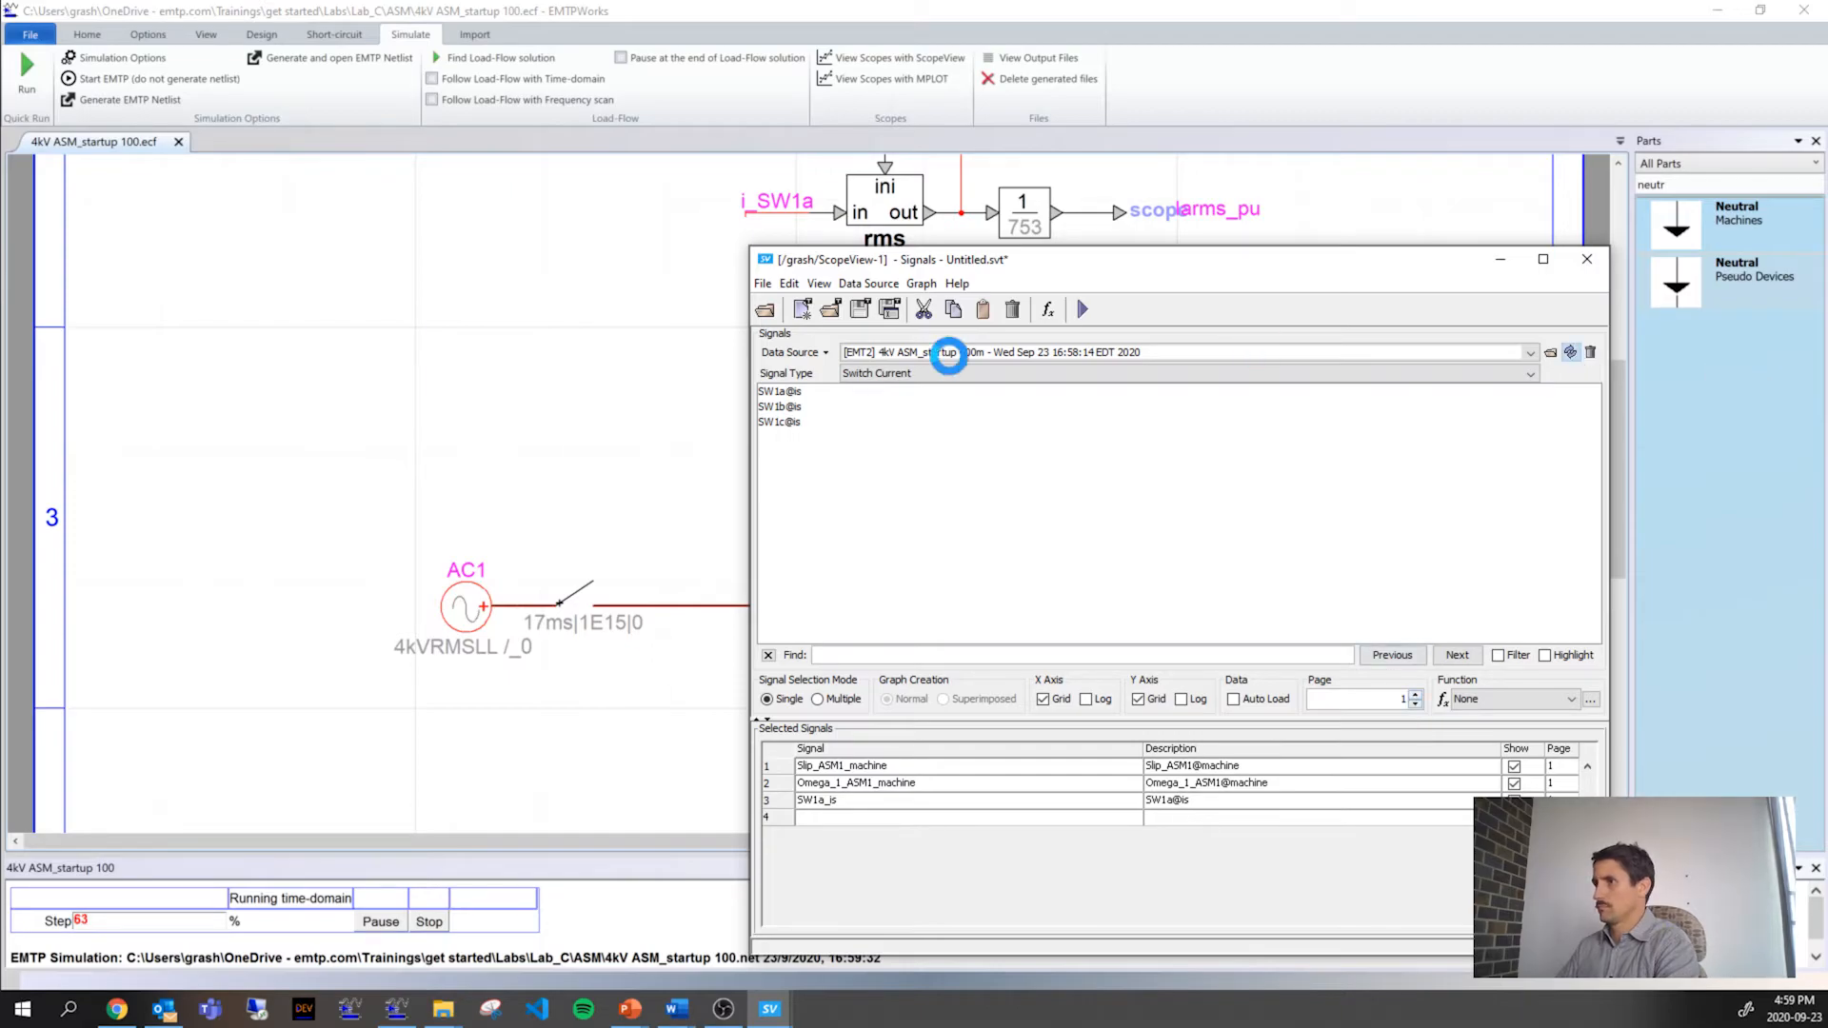
Step: Add the machine signal ia_ASM1@machine to page 1 and plot it with the slip, Omega_1 and switch current
click(915, 375)
click(873, 420)
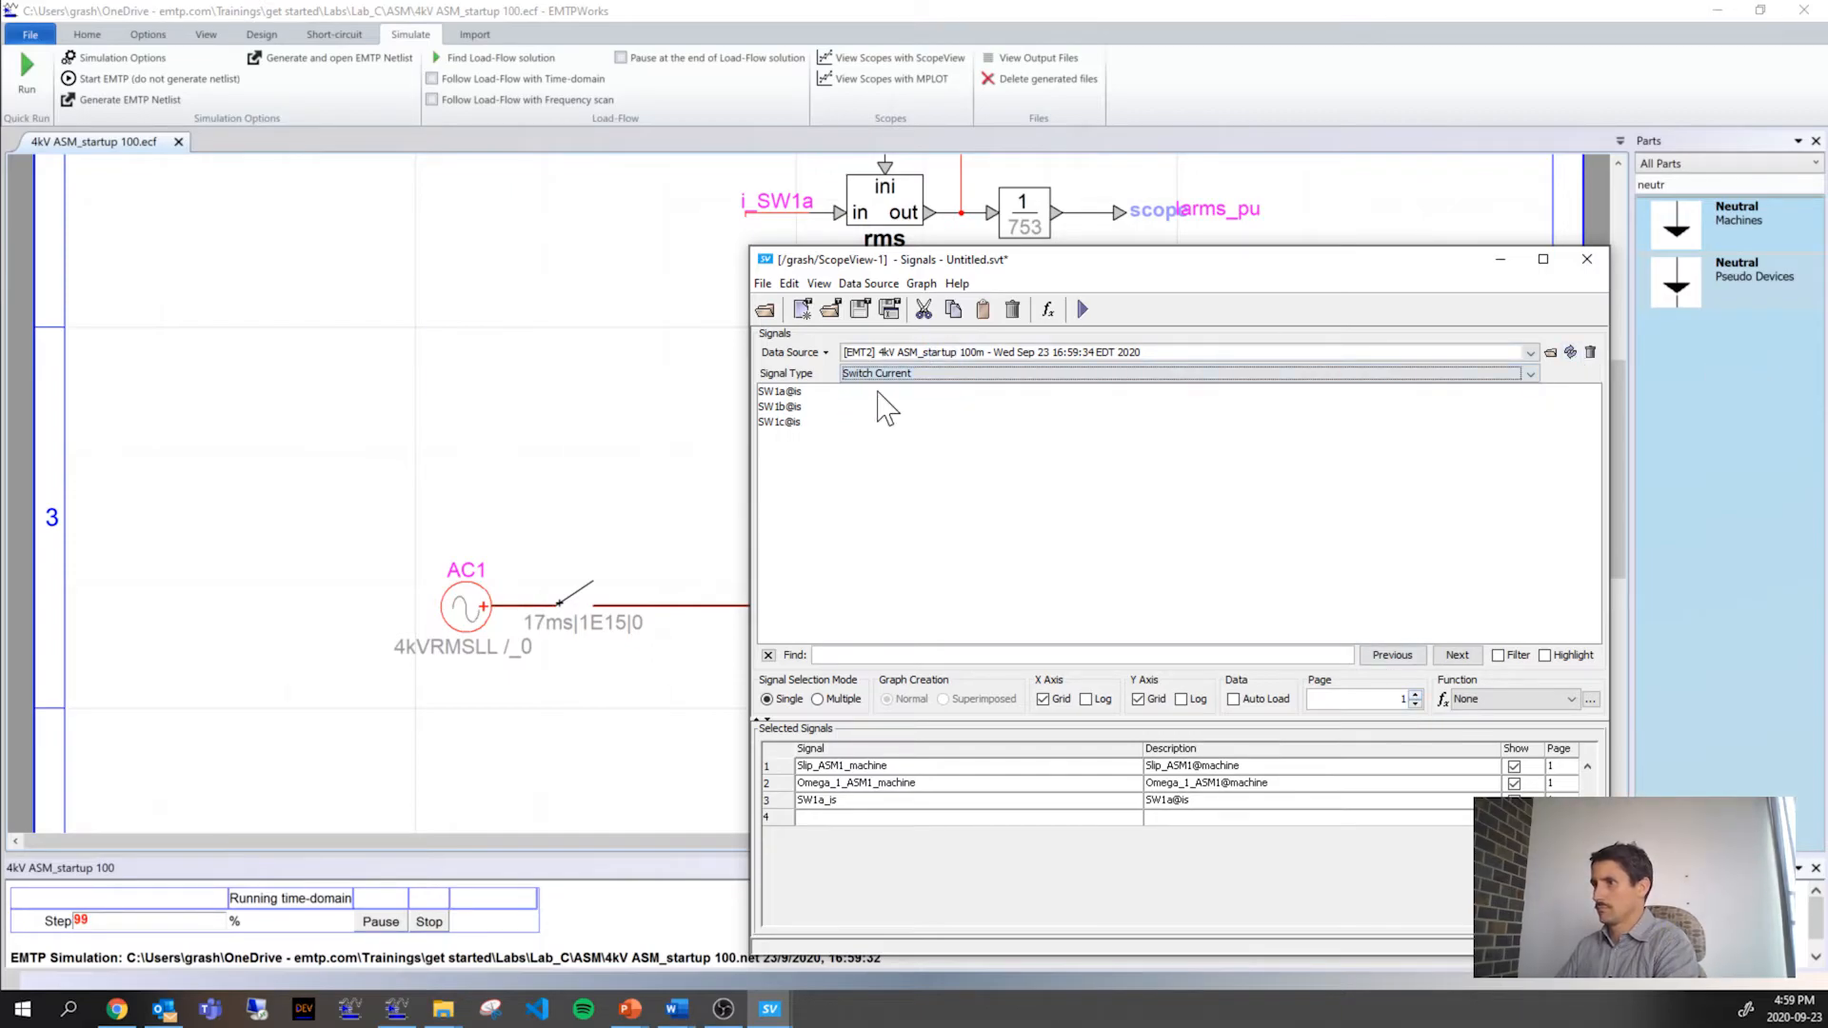
click(890, 373)
click(800, 404)
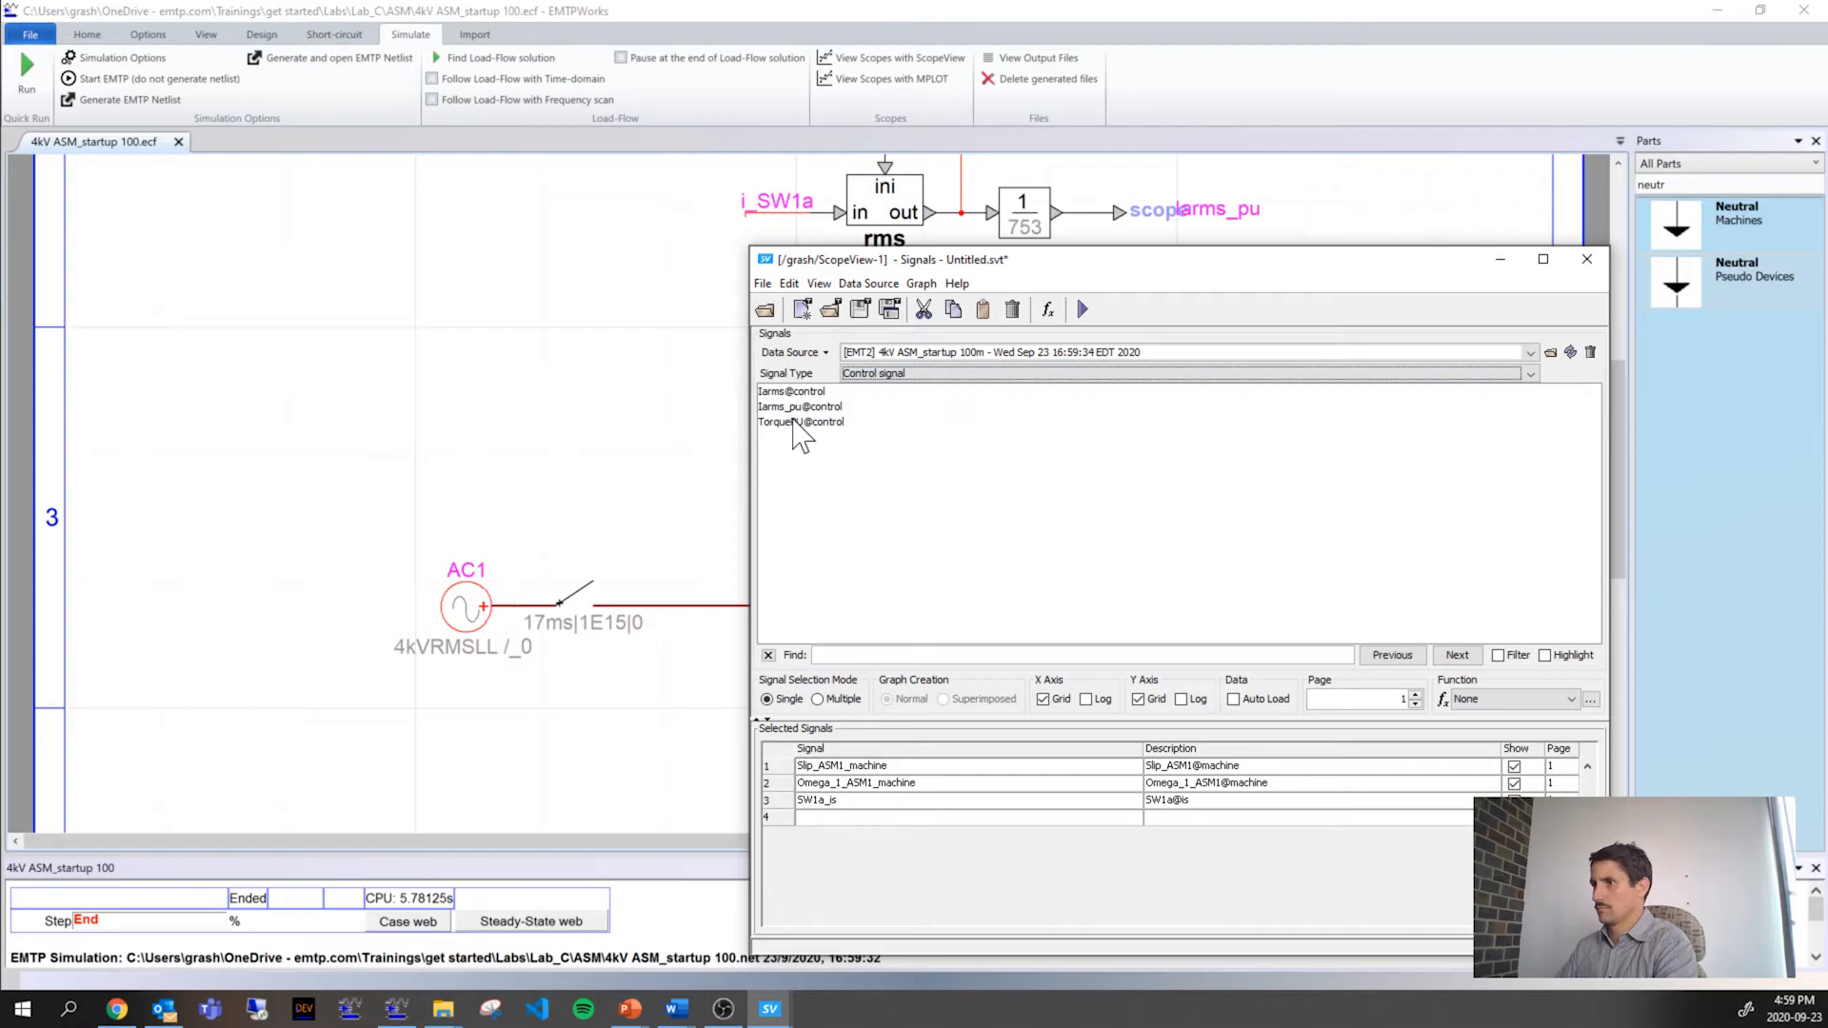
click(963, 373)
click(871, 407)
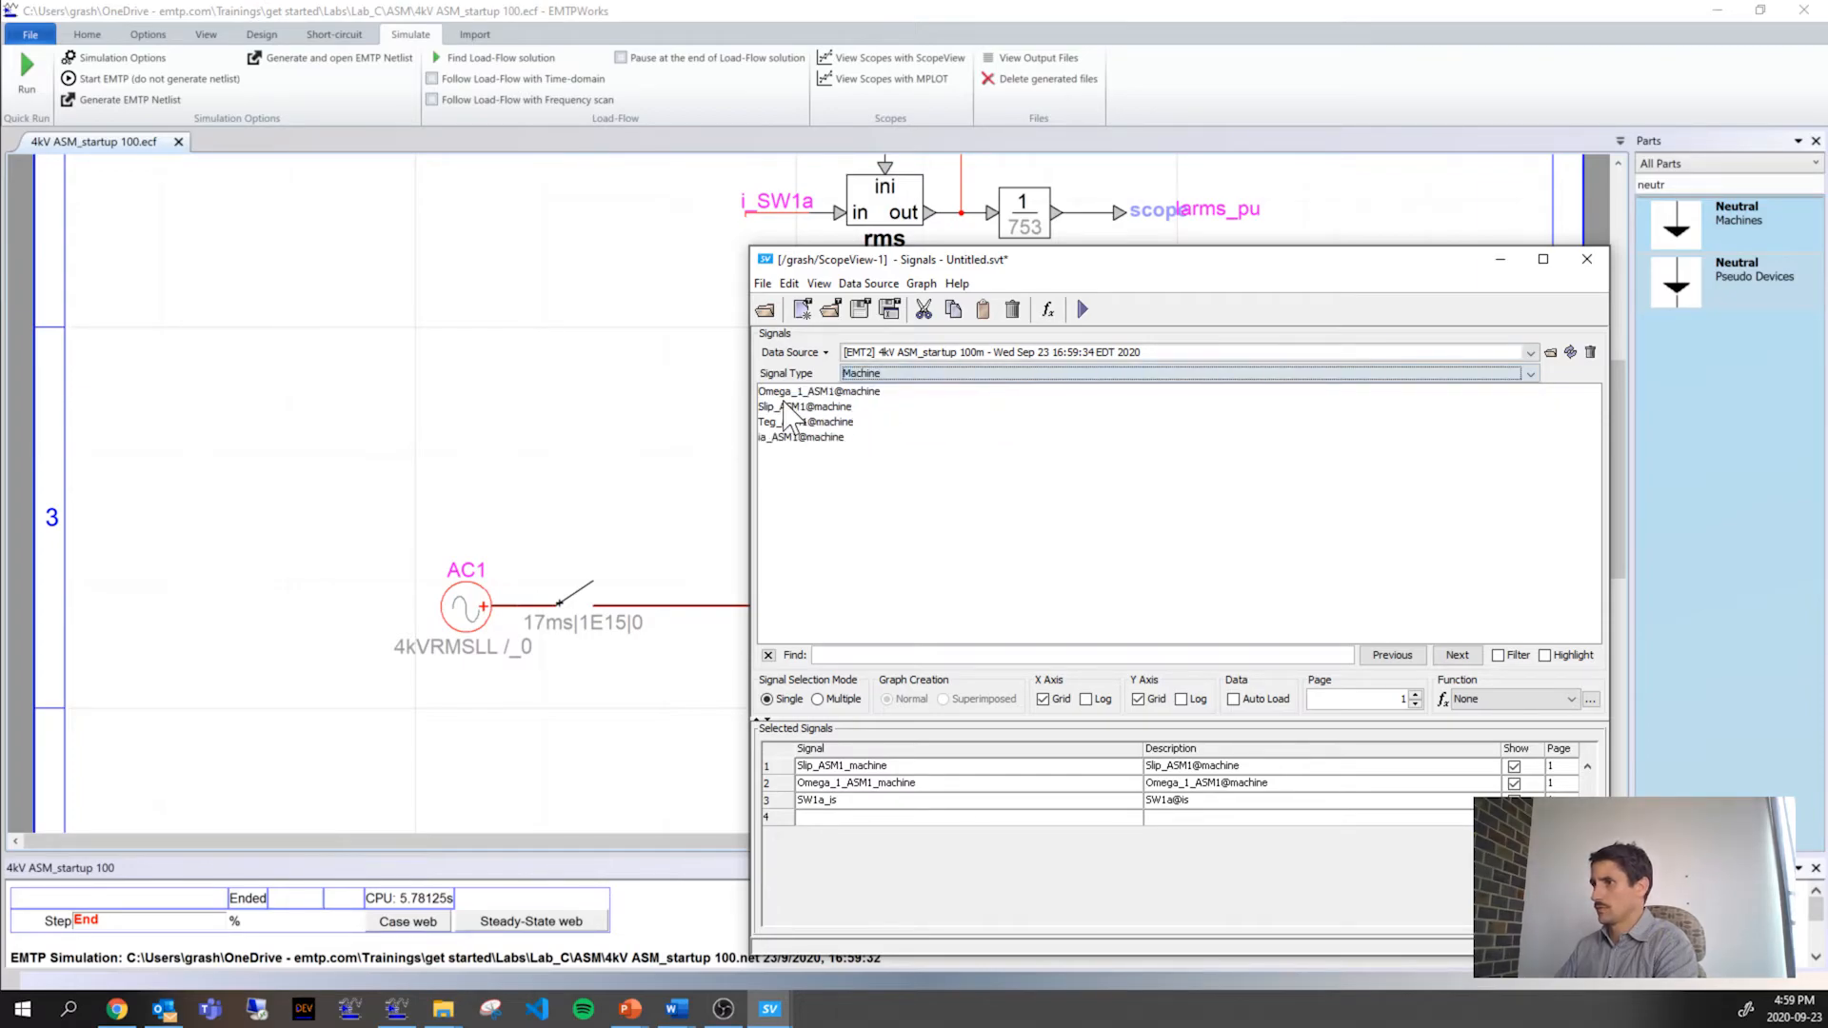
double_click(805, 437)
click(1083, 308)
Step: Compare the SW1a switch current with the ia_ASM1 curve and magnify about the first 0.8 s of ia_ASM1
drag(482, 710, 408, 573)
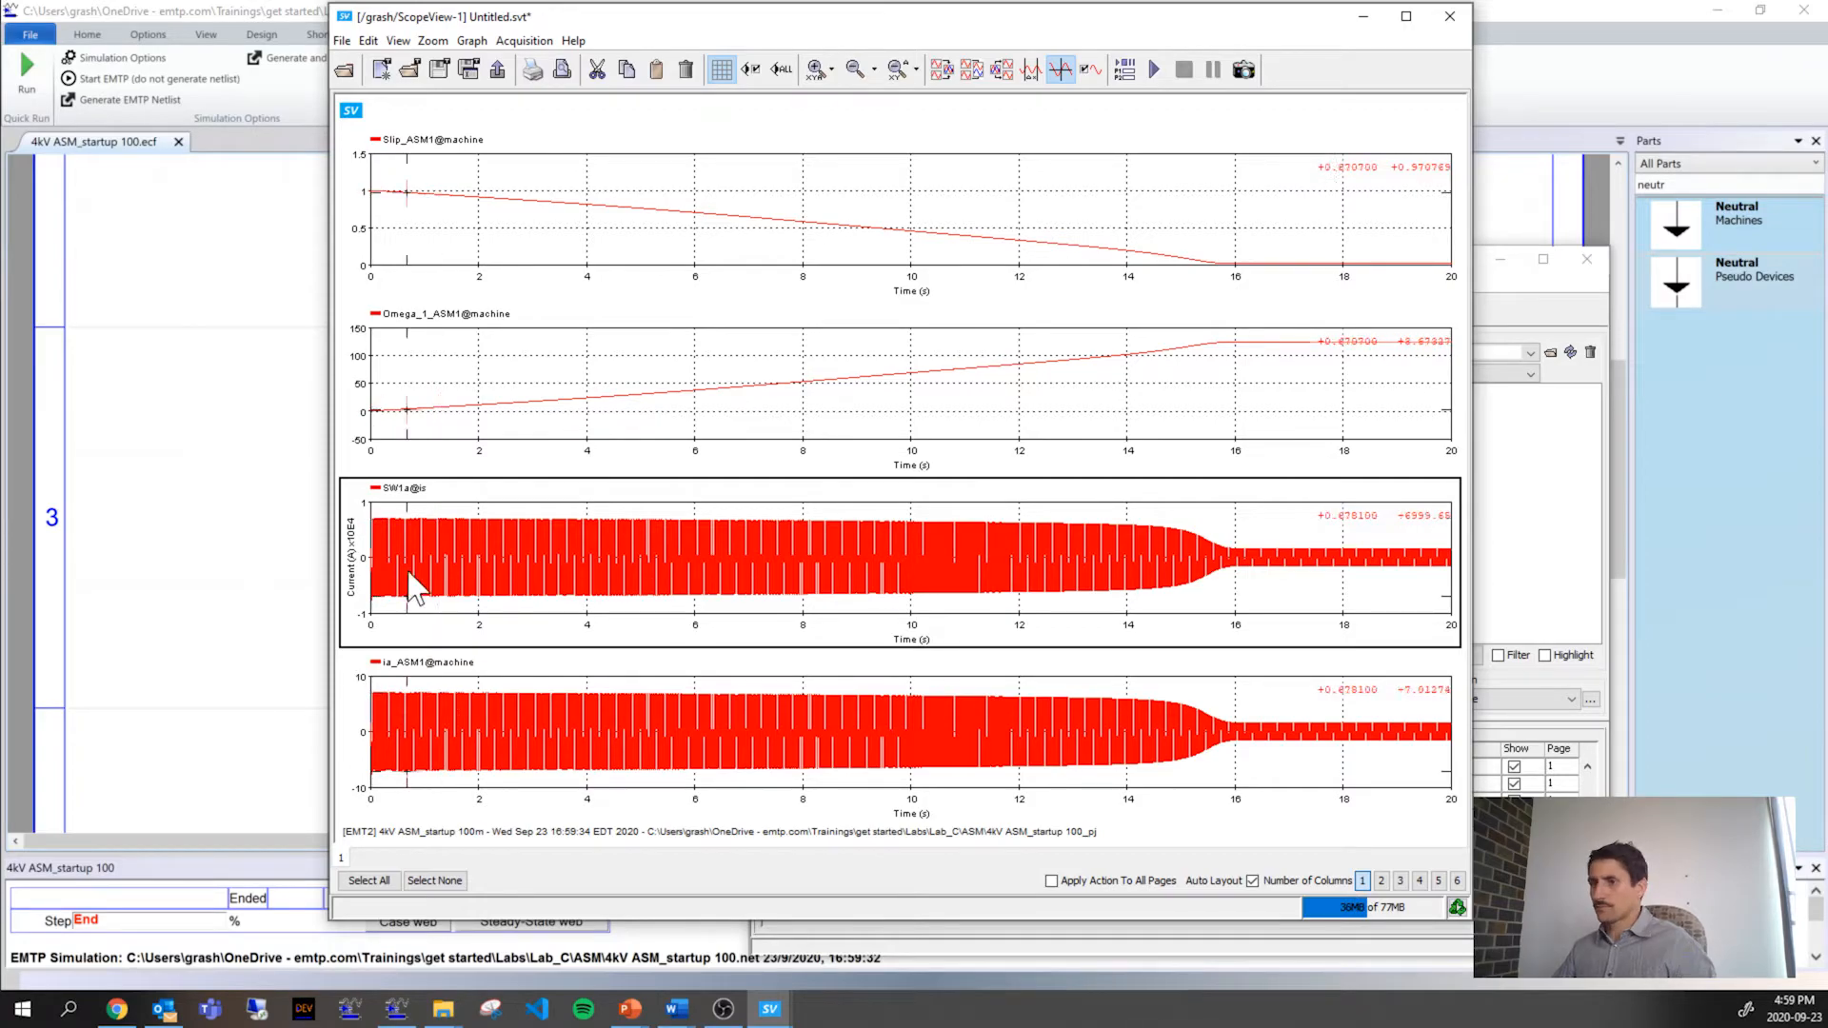
drag(474, 747, 834, 171)
click(817, 70)
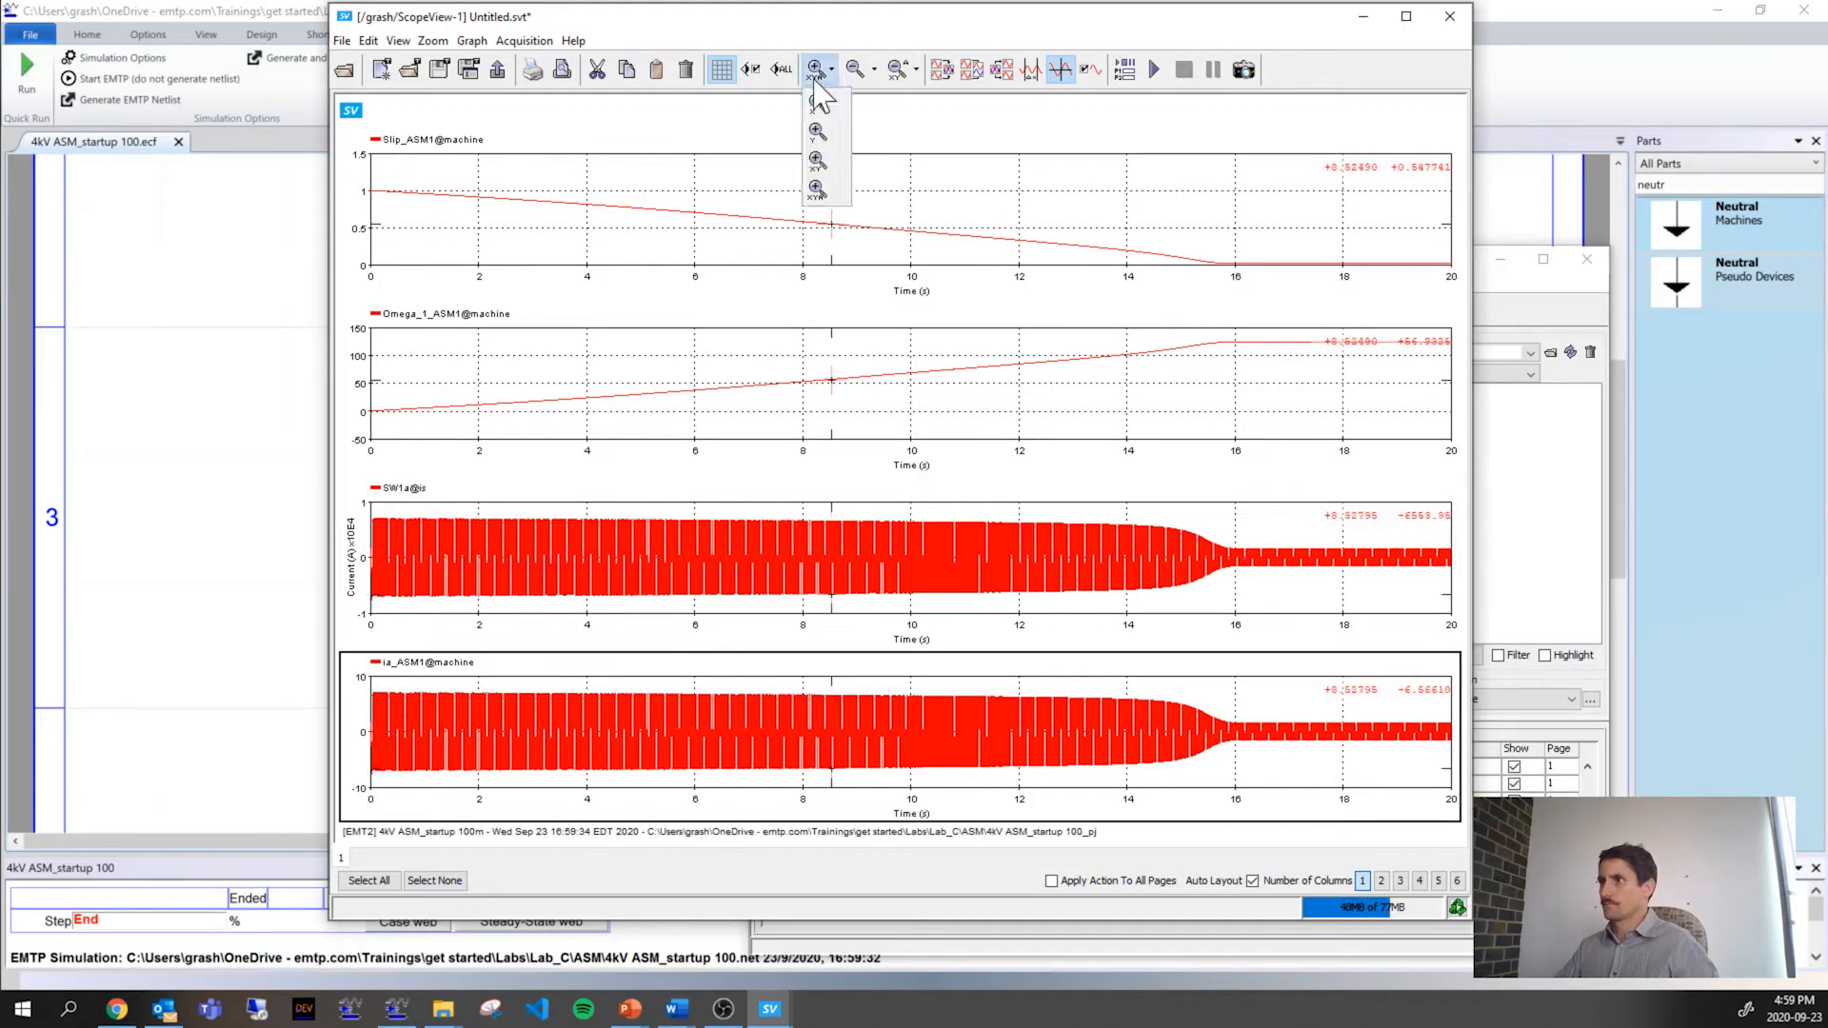
click(817, 190)
click(413, 731)
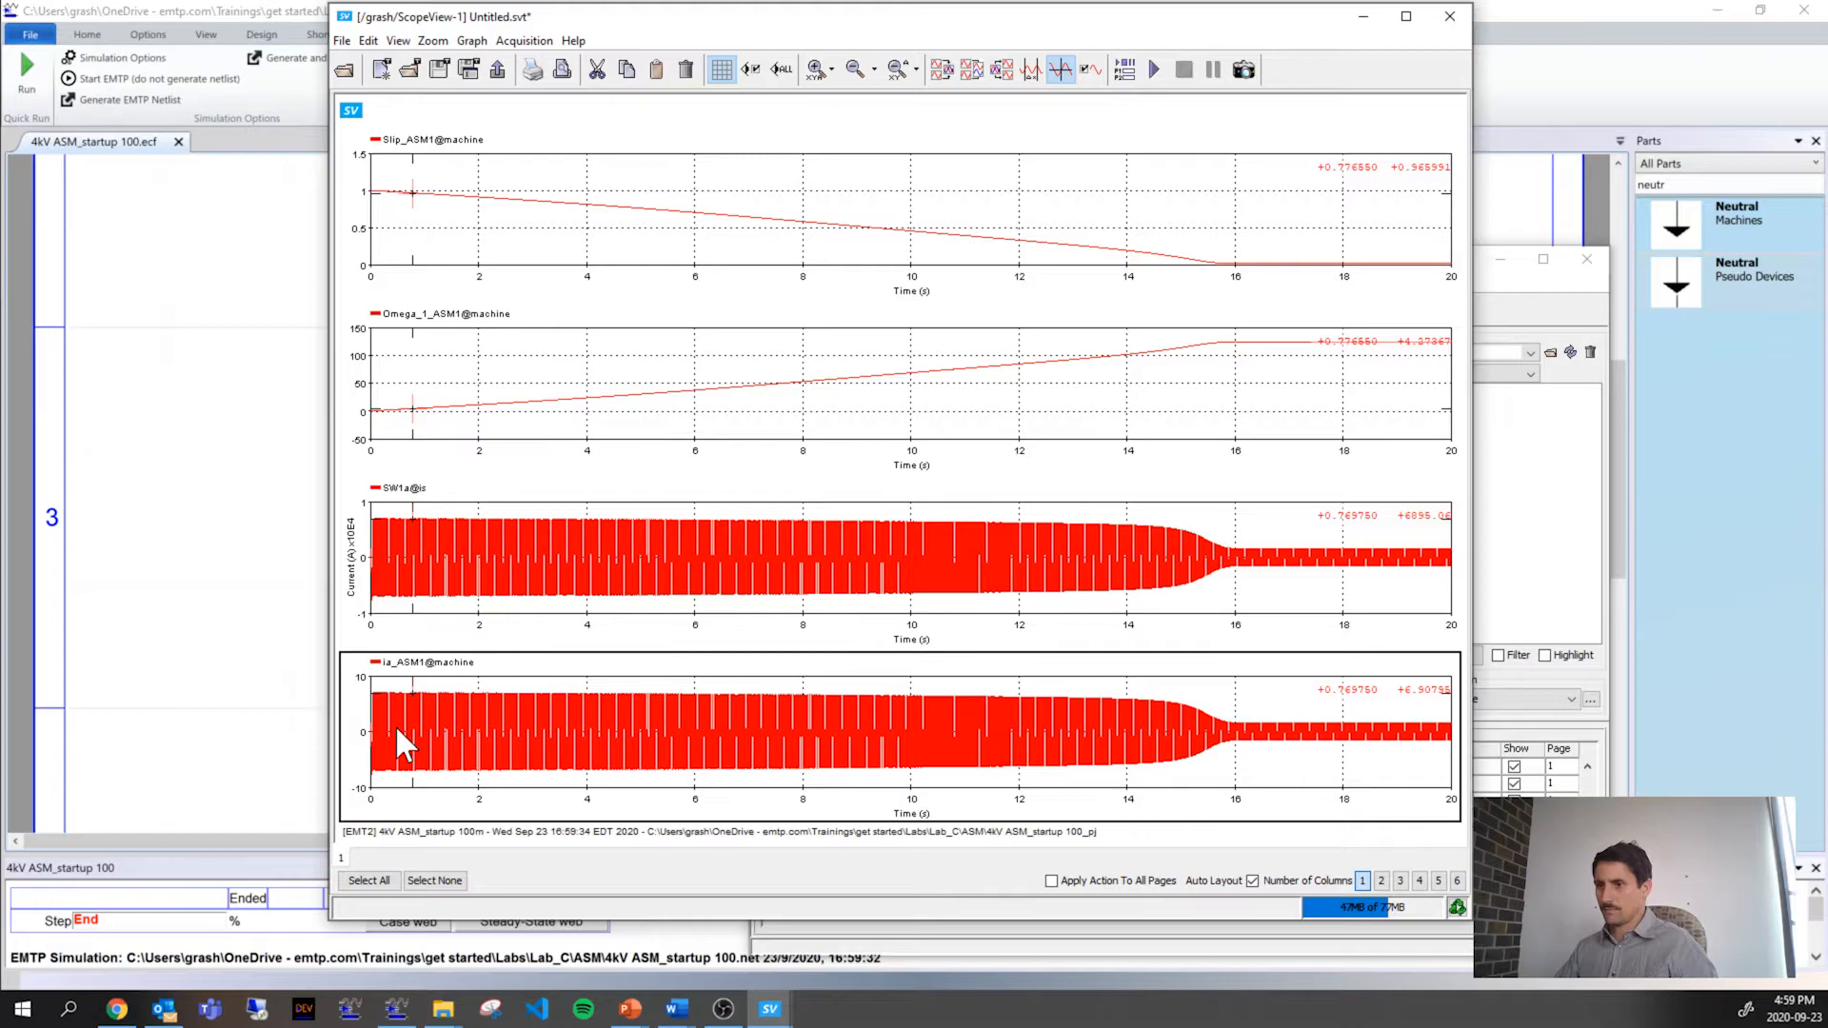
drag(397, 731, 371, 733)
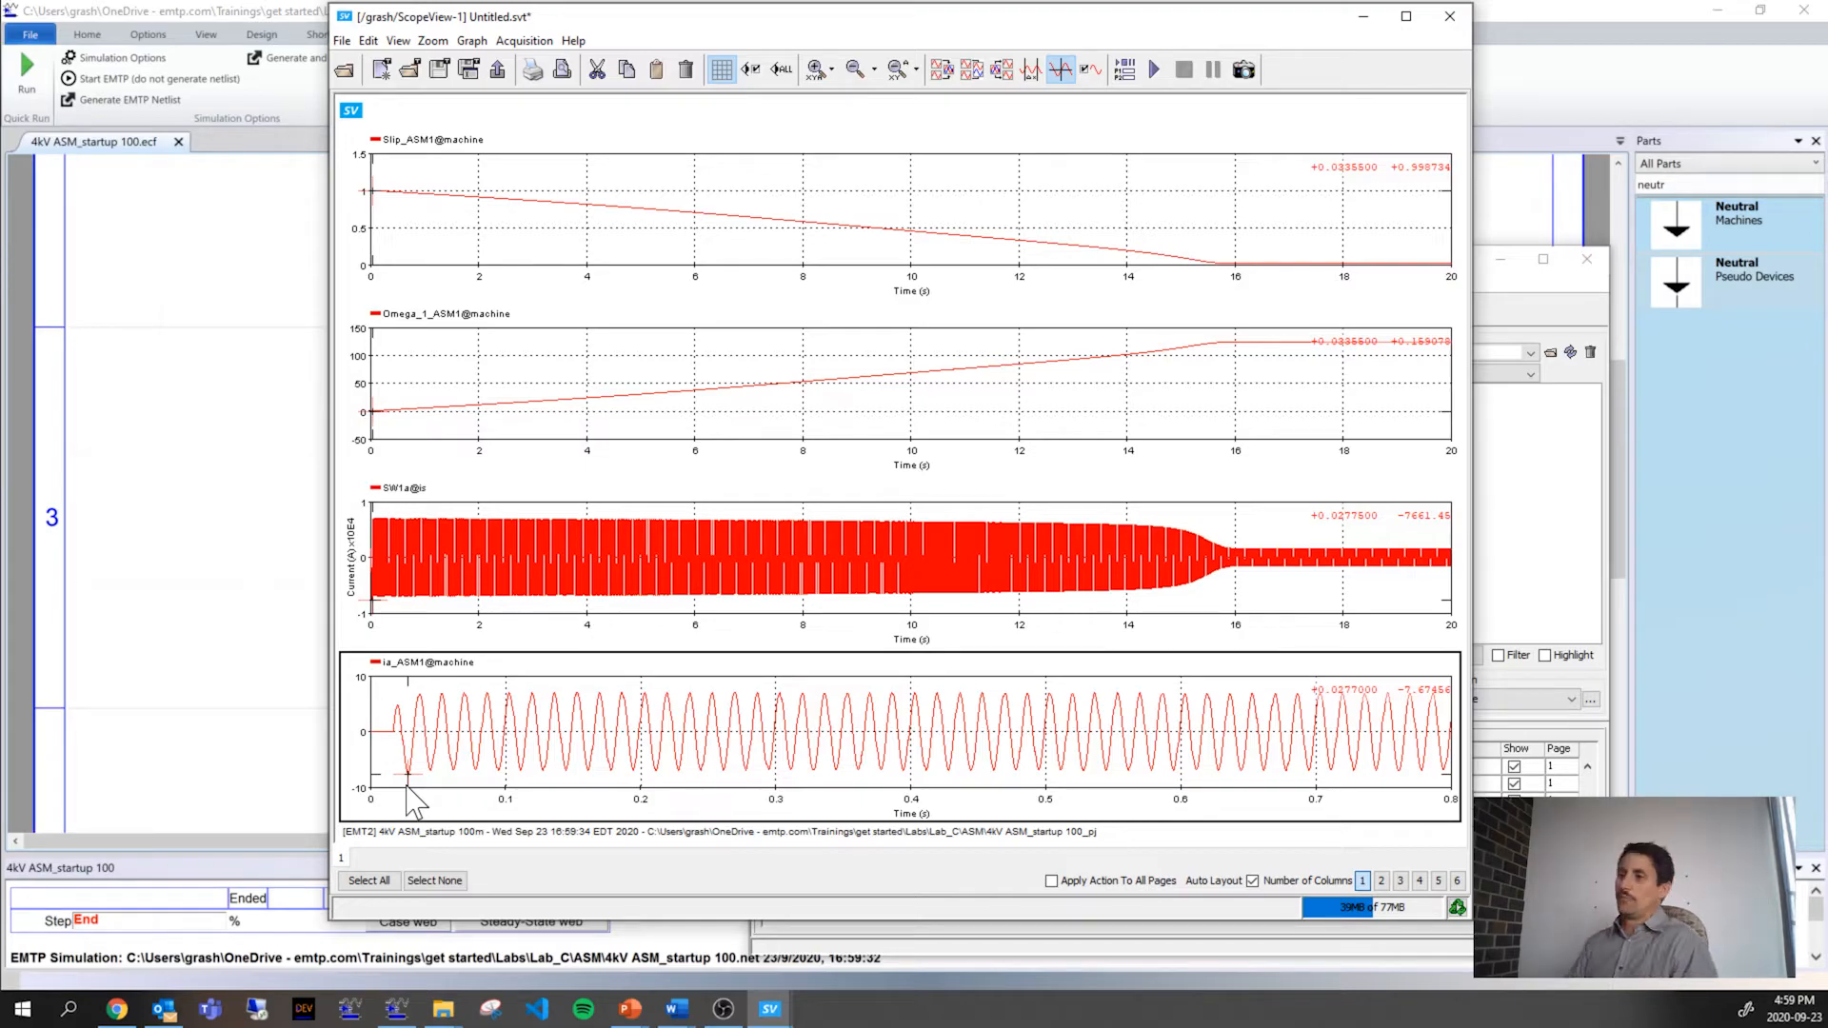
Step: Review ASM1's machine properties in EMTPWorks and locate the starting current in the nameplate input calculator
click(249, 673)
double_click(973, 606)
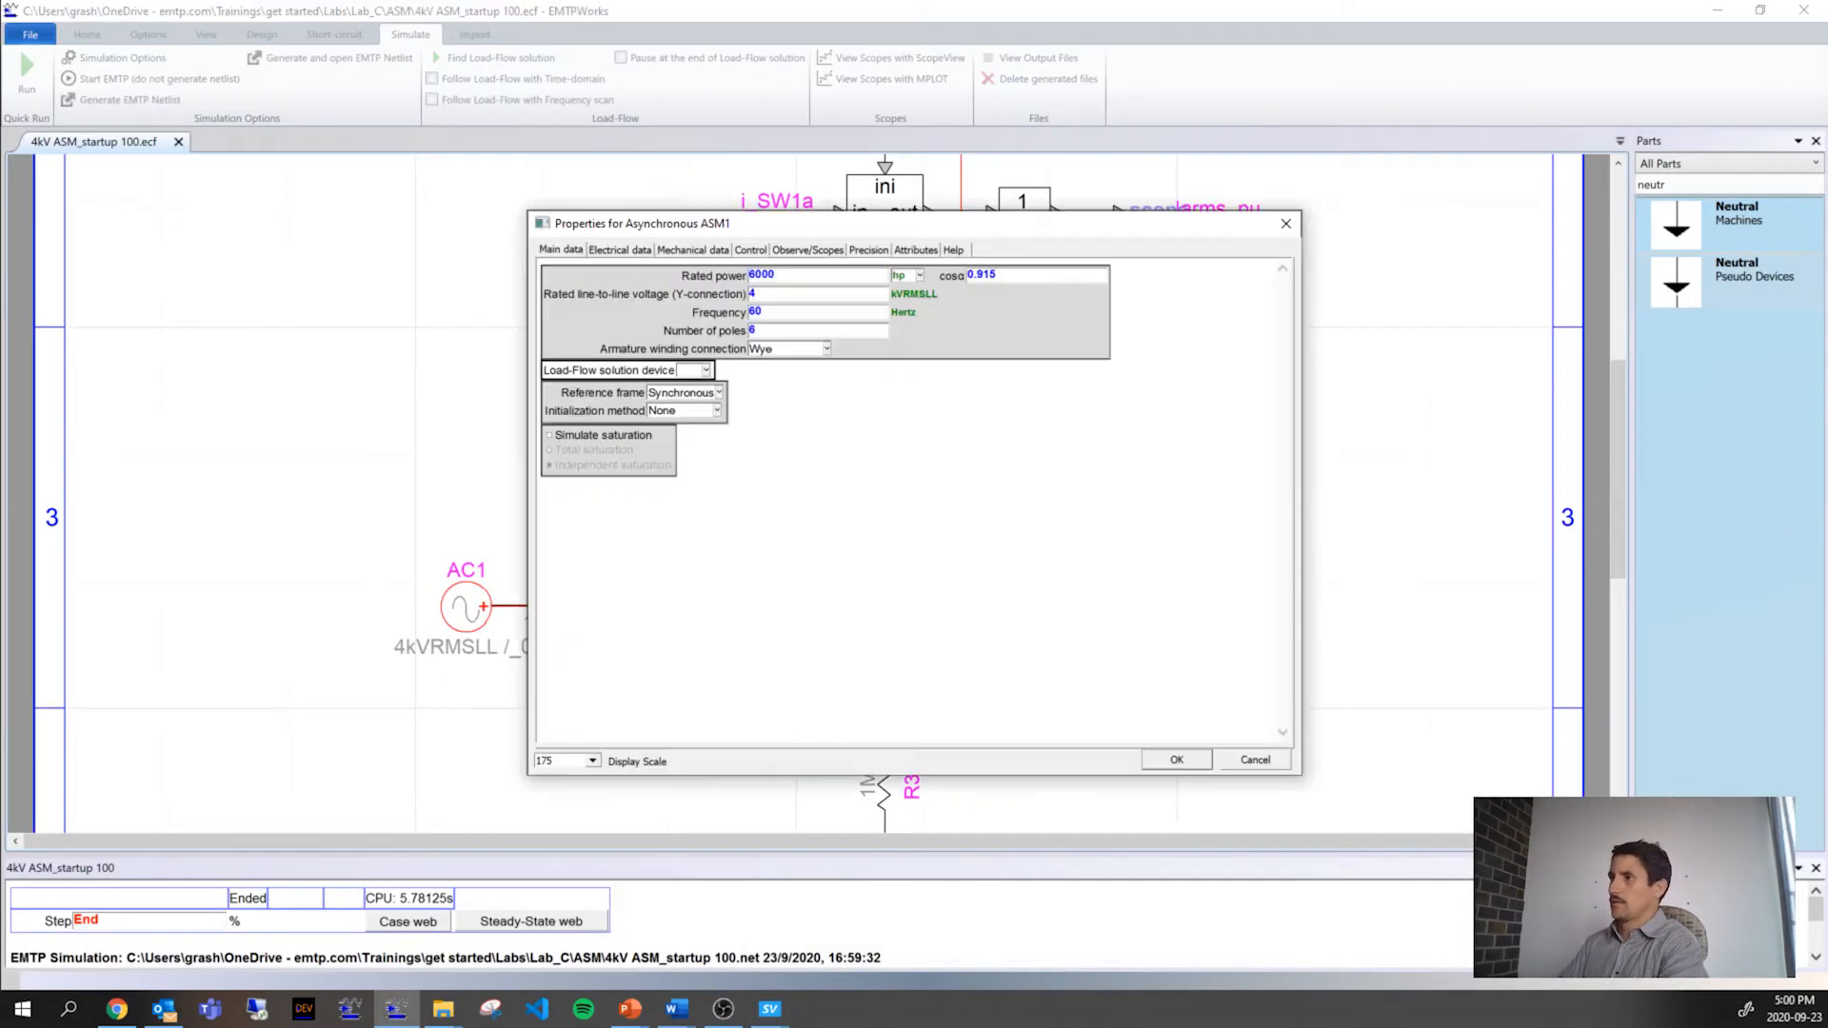
click(705, 249)
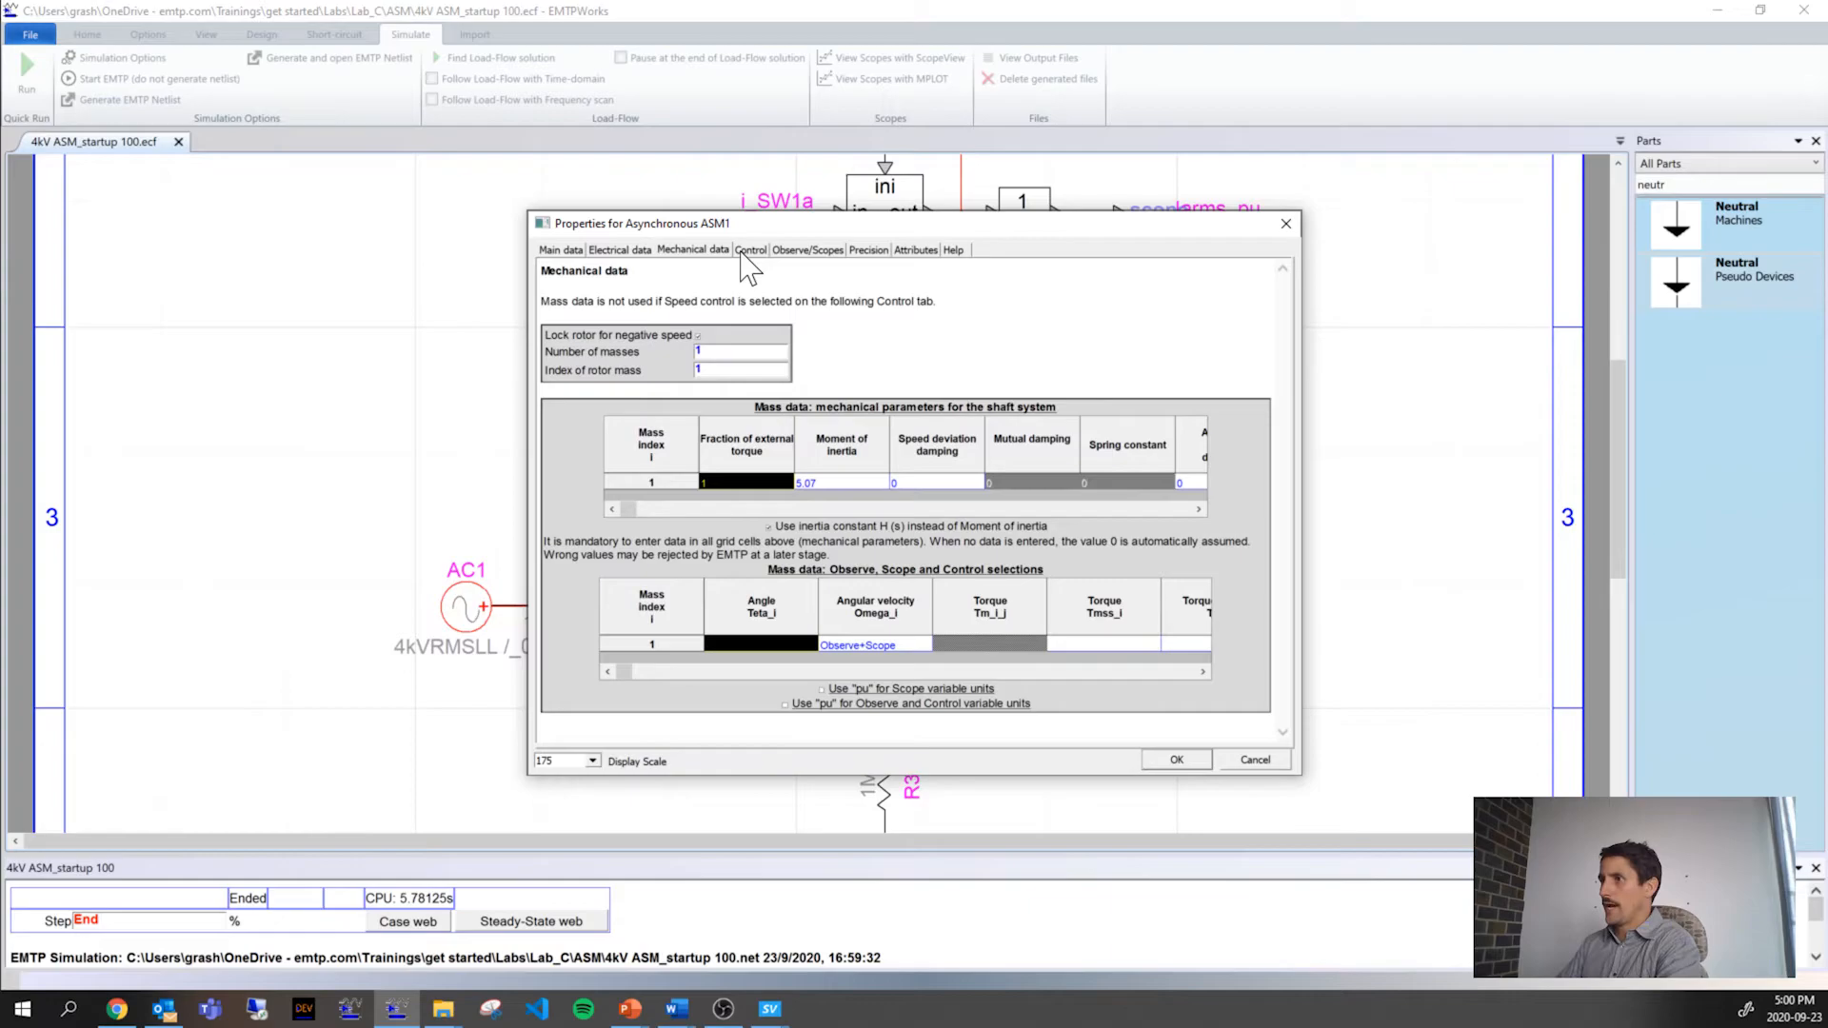
click(748, 250)
click(799, 250)
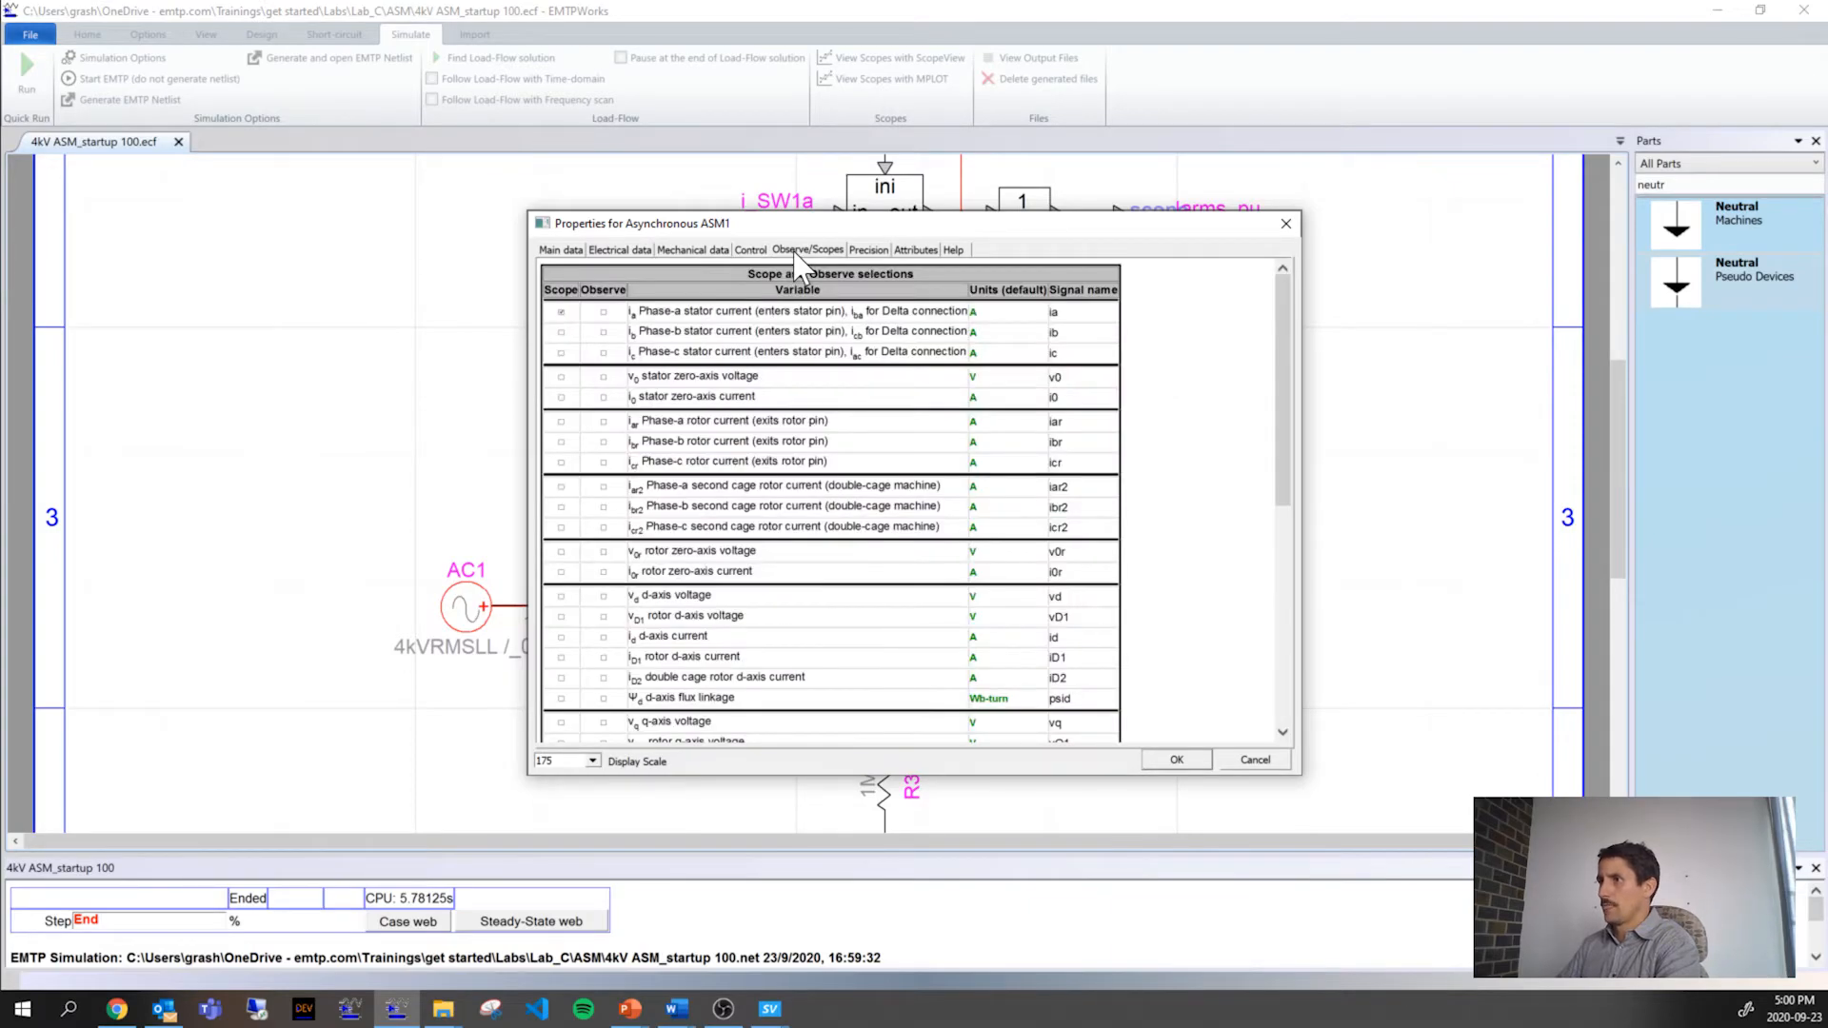
click(644, 251)
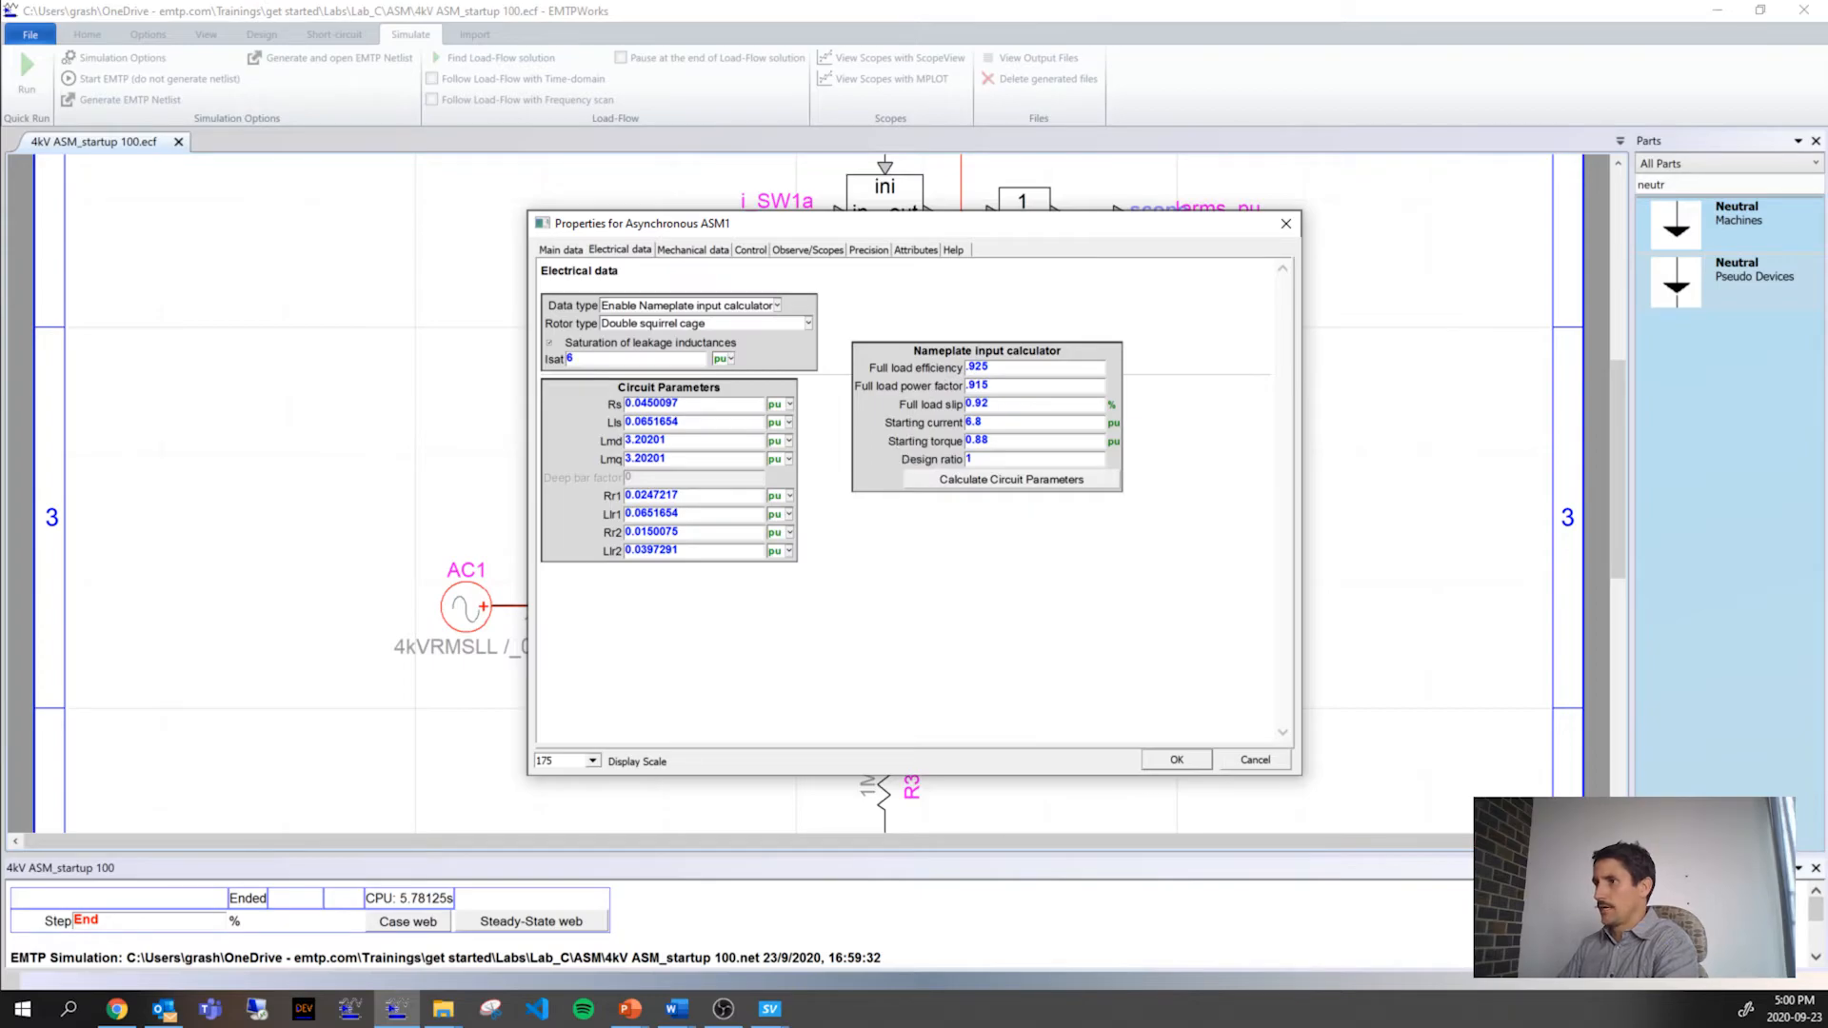
drag(990, 423, 877, 426)
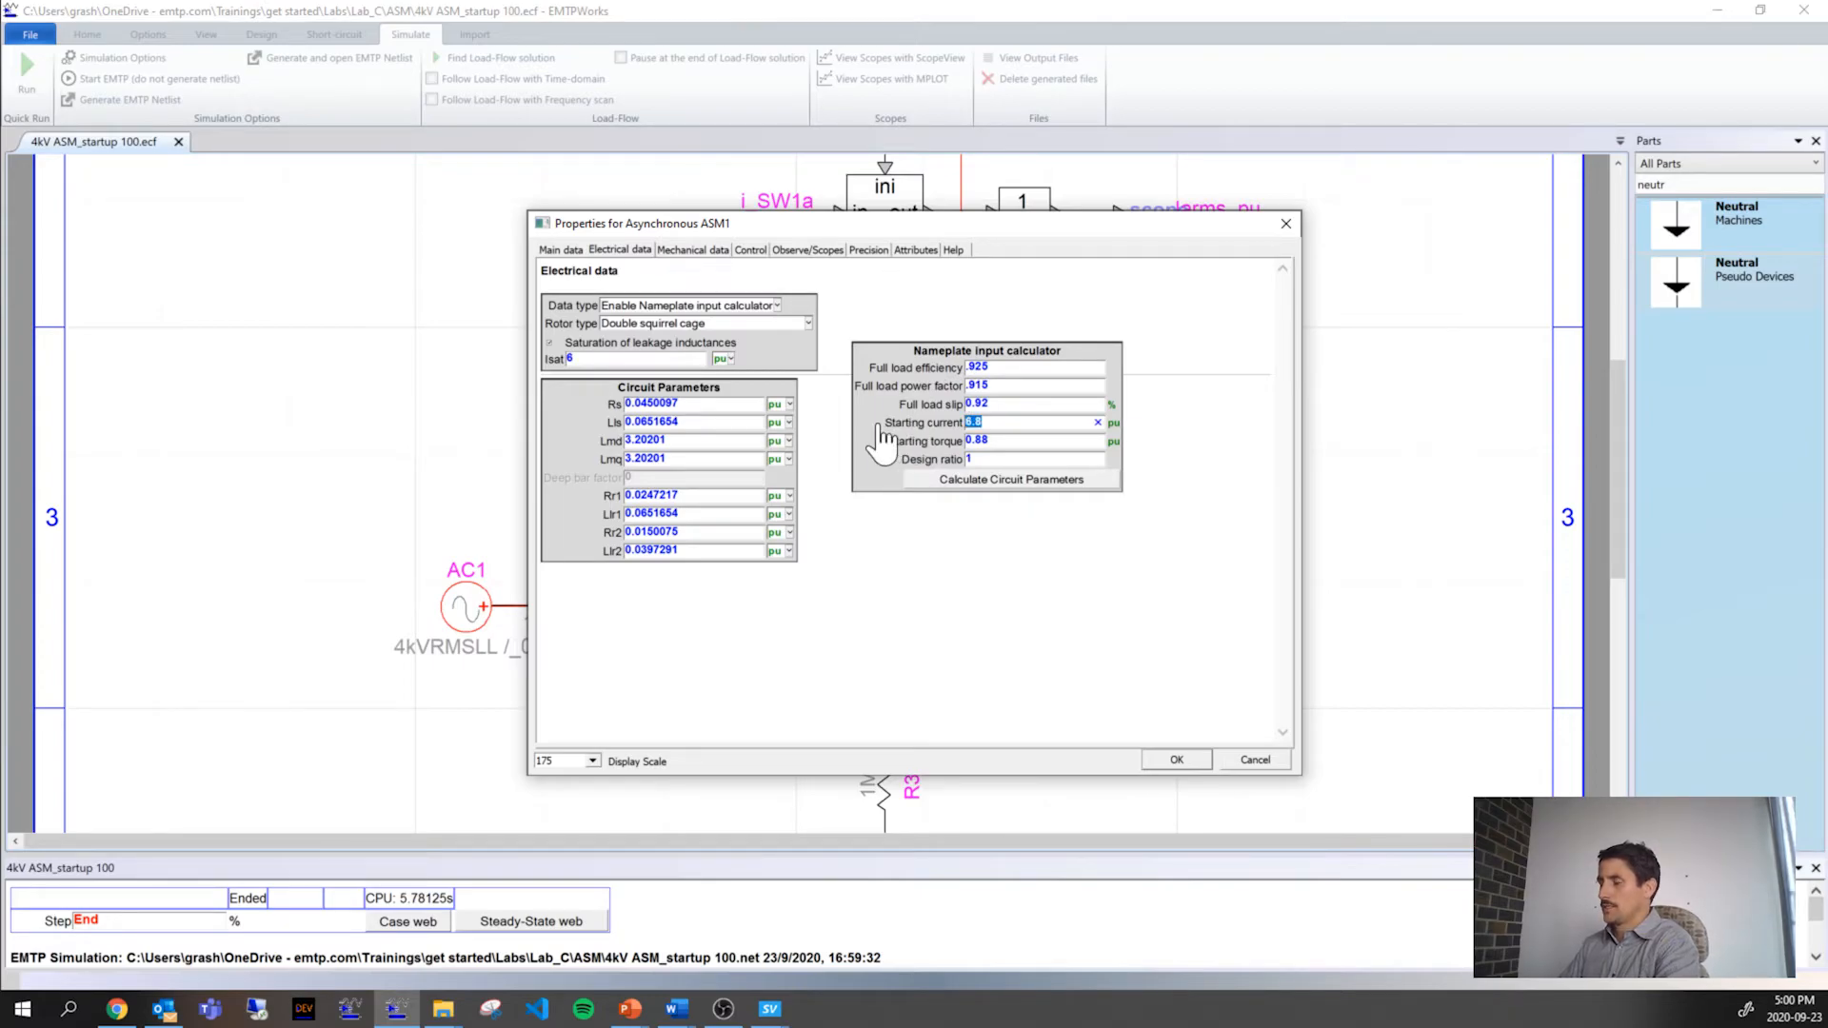
Step: Switch to ScopeView and read the early negative and positive peaks of the ia_ASM1 current
click(769, 1008)
click(690, 871)
click(418, 710)
click(414, 775)
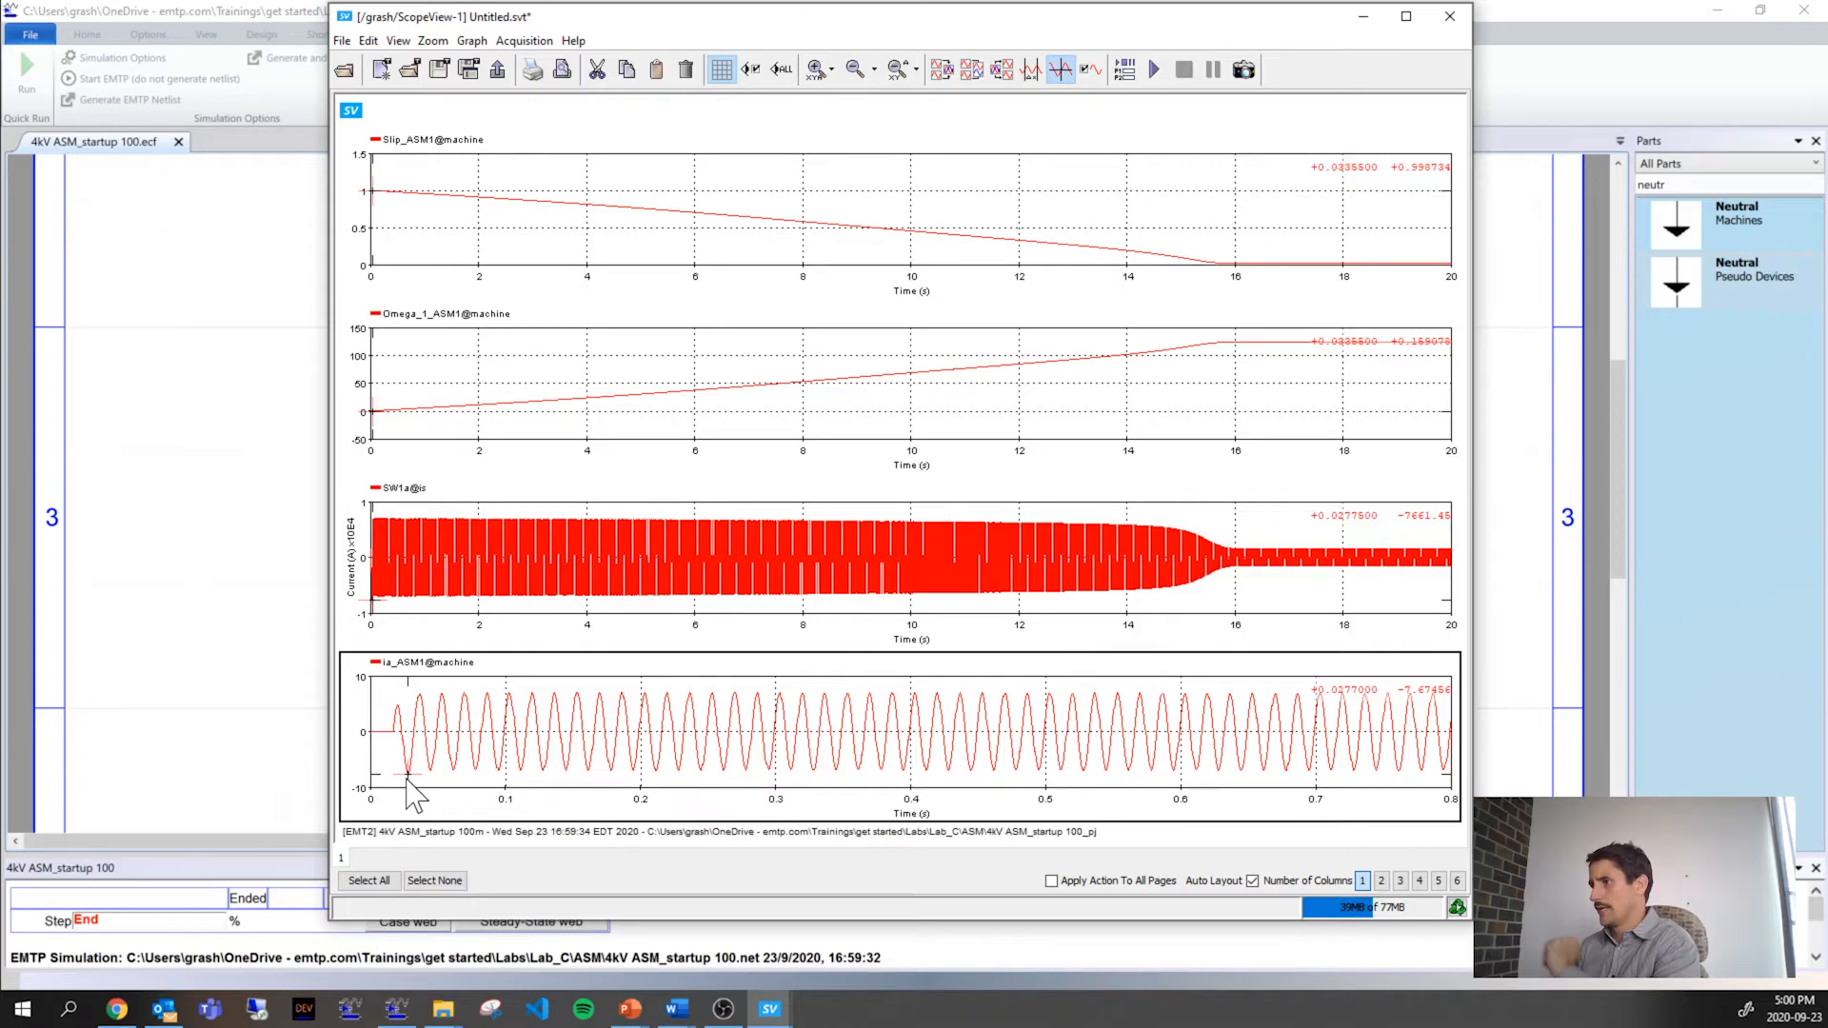
click(443, 694)
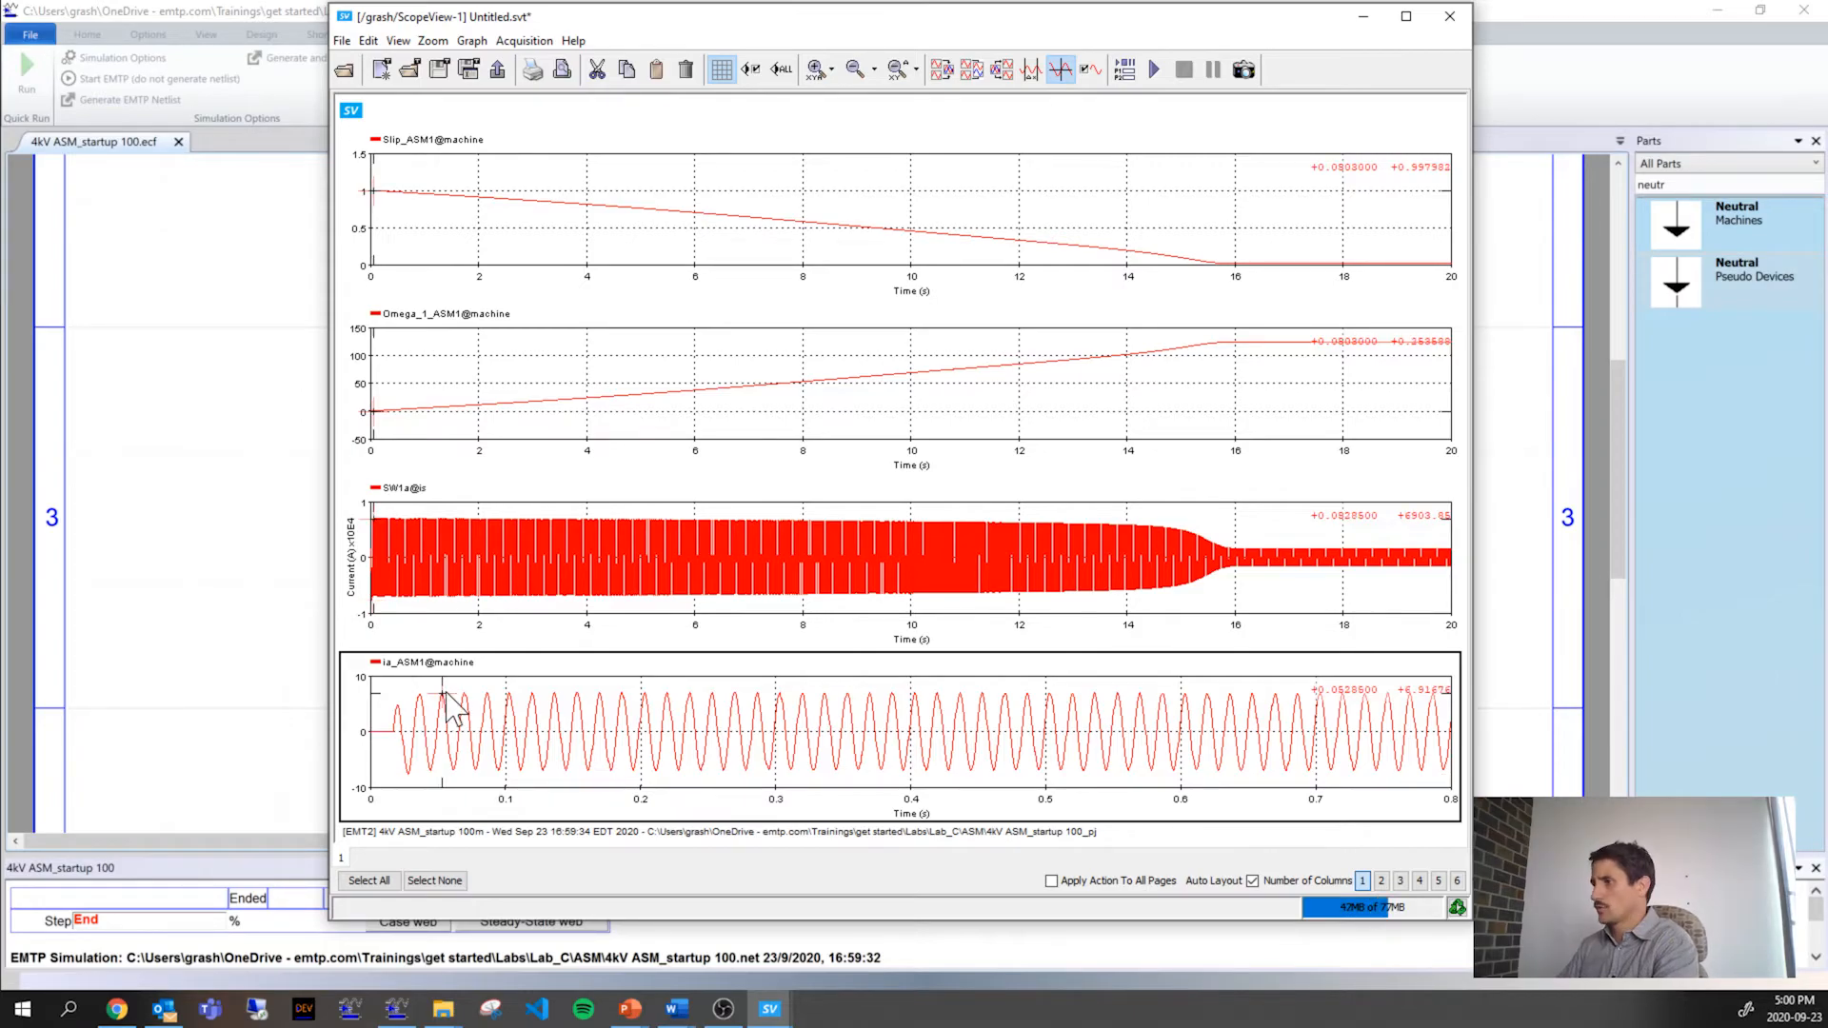
mouse_move(445, 691)
mouse_down()
mouse_move(478, 686)
mouse_move(442, 684)
mouse_up()
Step: Return to EMTPWorks and turn off saturation of leakage inductances in ASM1's electrical data
click(285, 644)
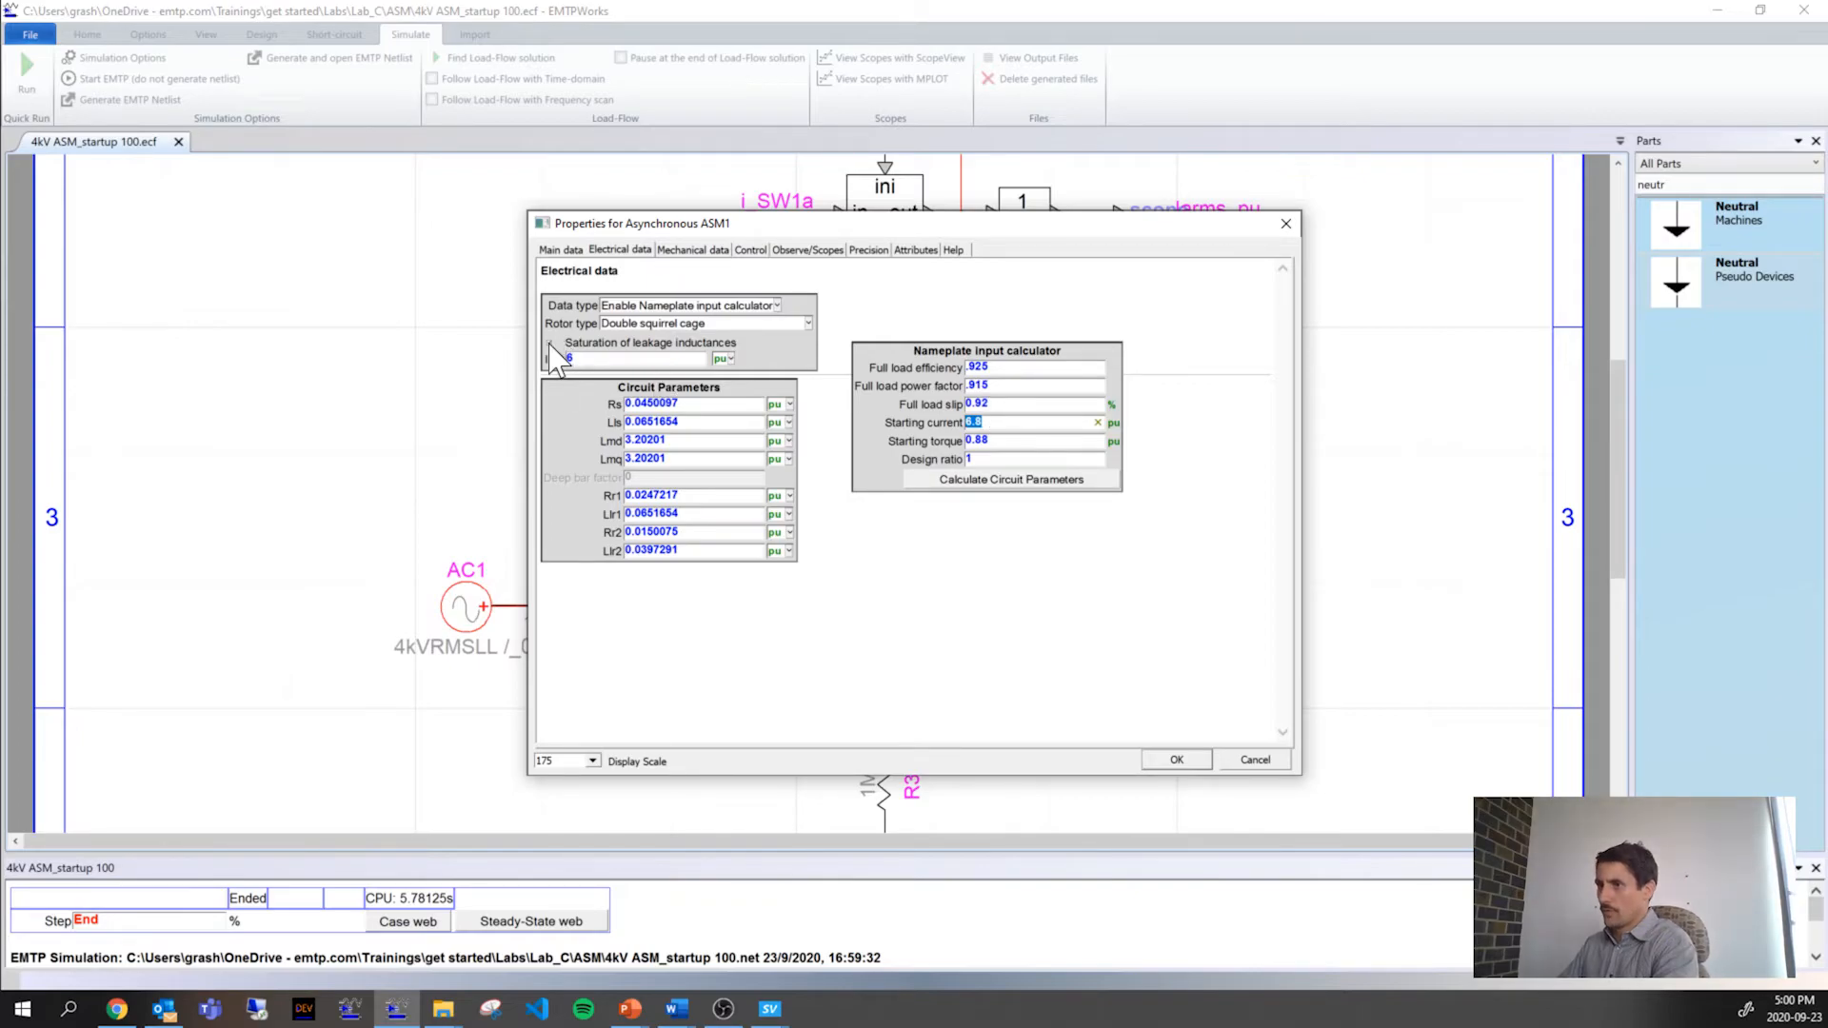
click(1201, 759)
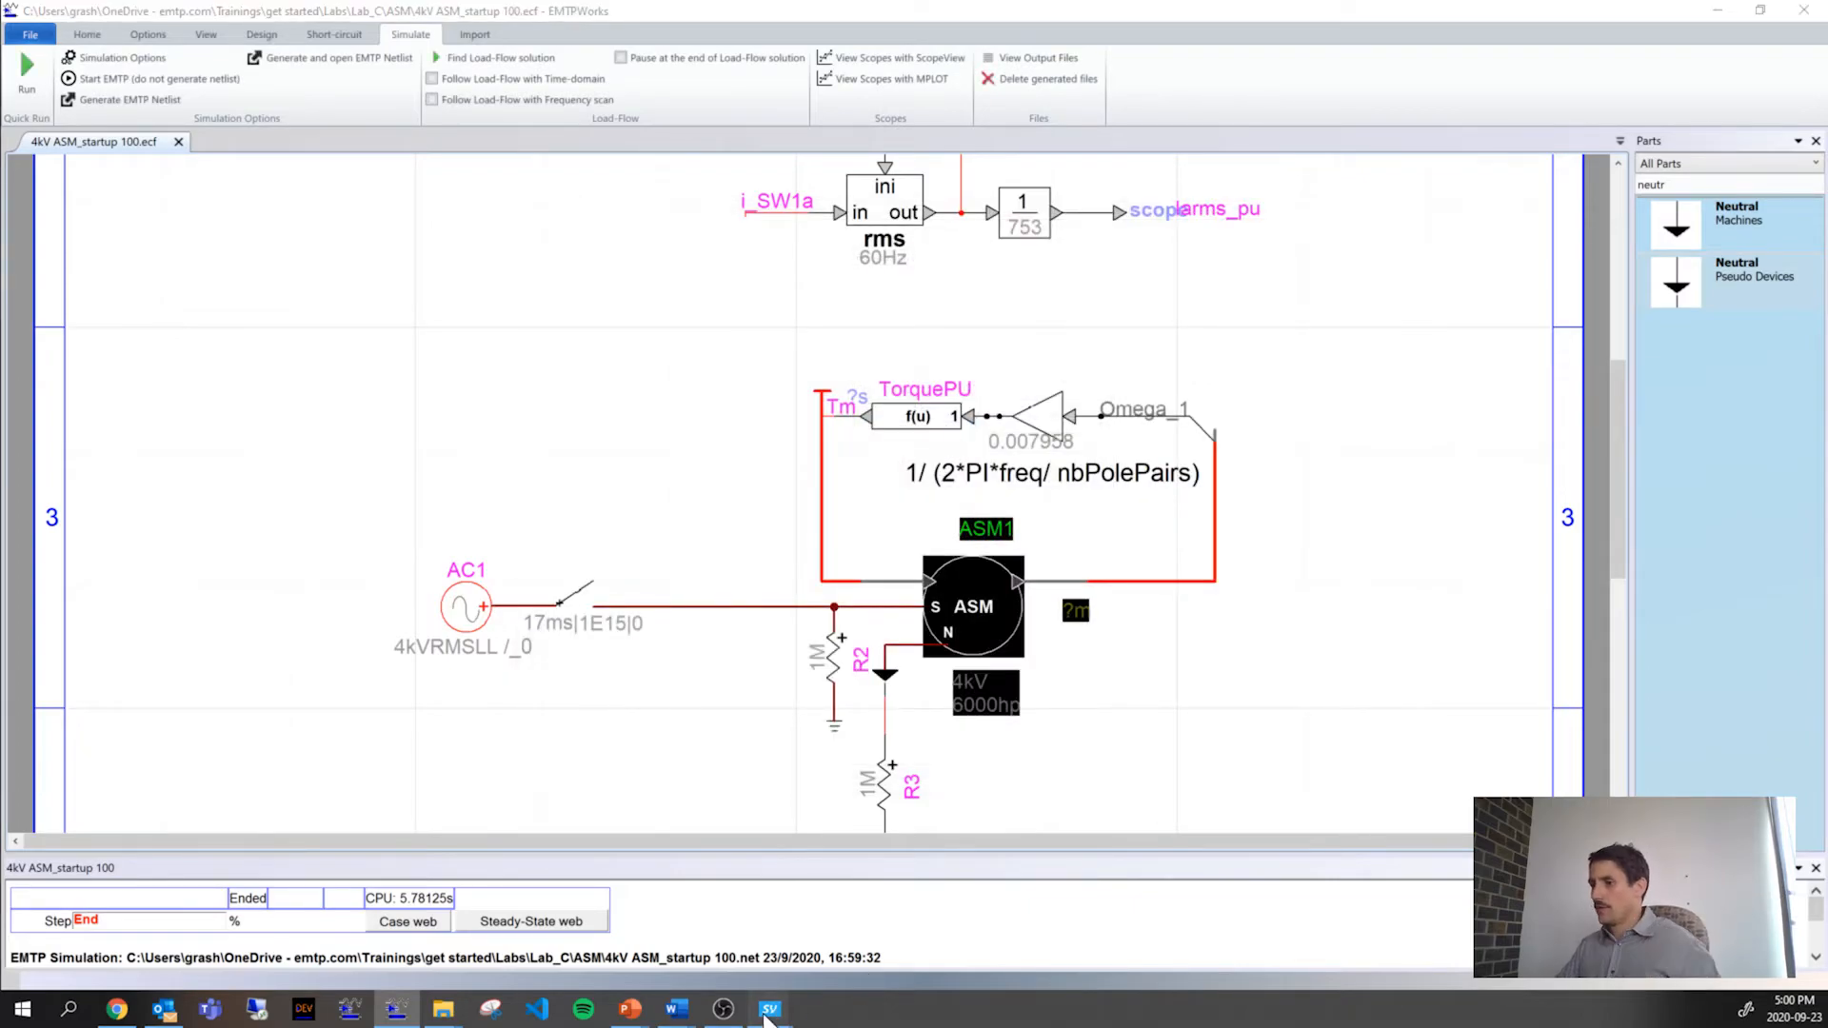
Step: In ScopeView, delete the SW1a switch current graph and store the remaining curves in memory for comparison
click(766, 1012)
click(520, 618)
key(Delete)
click(604, 738)
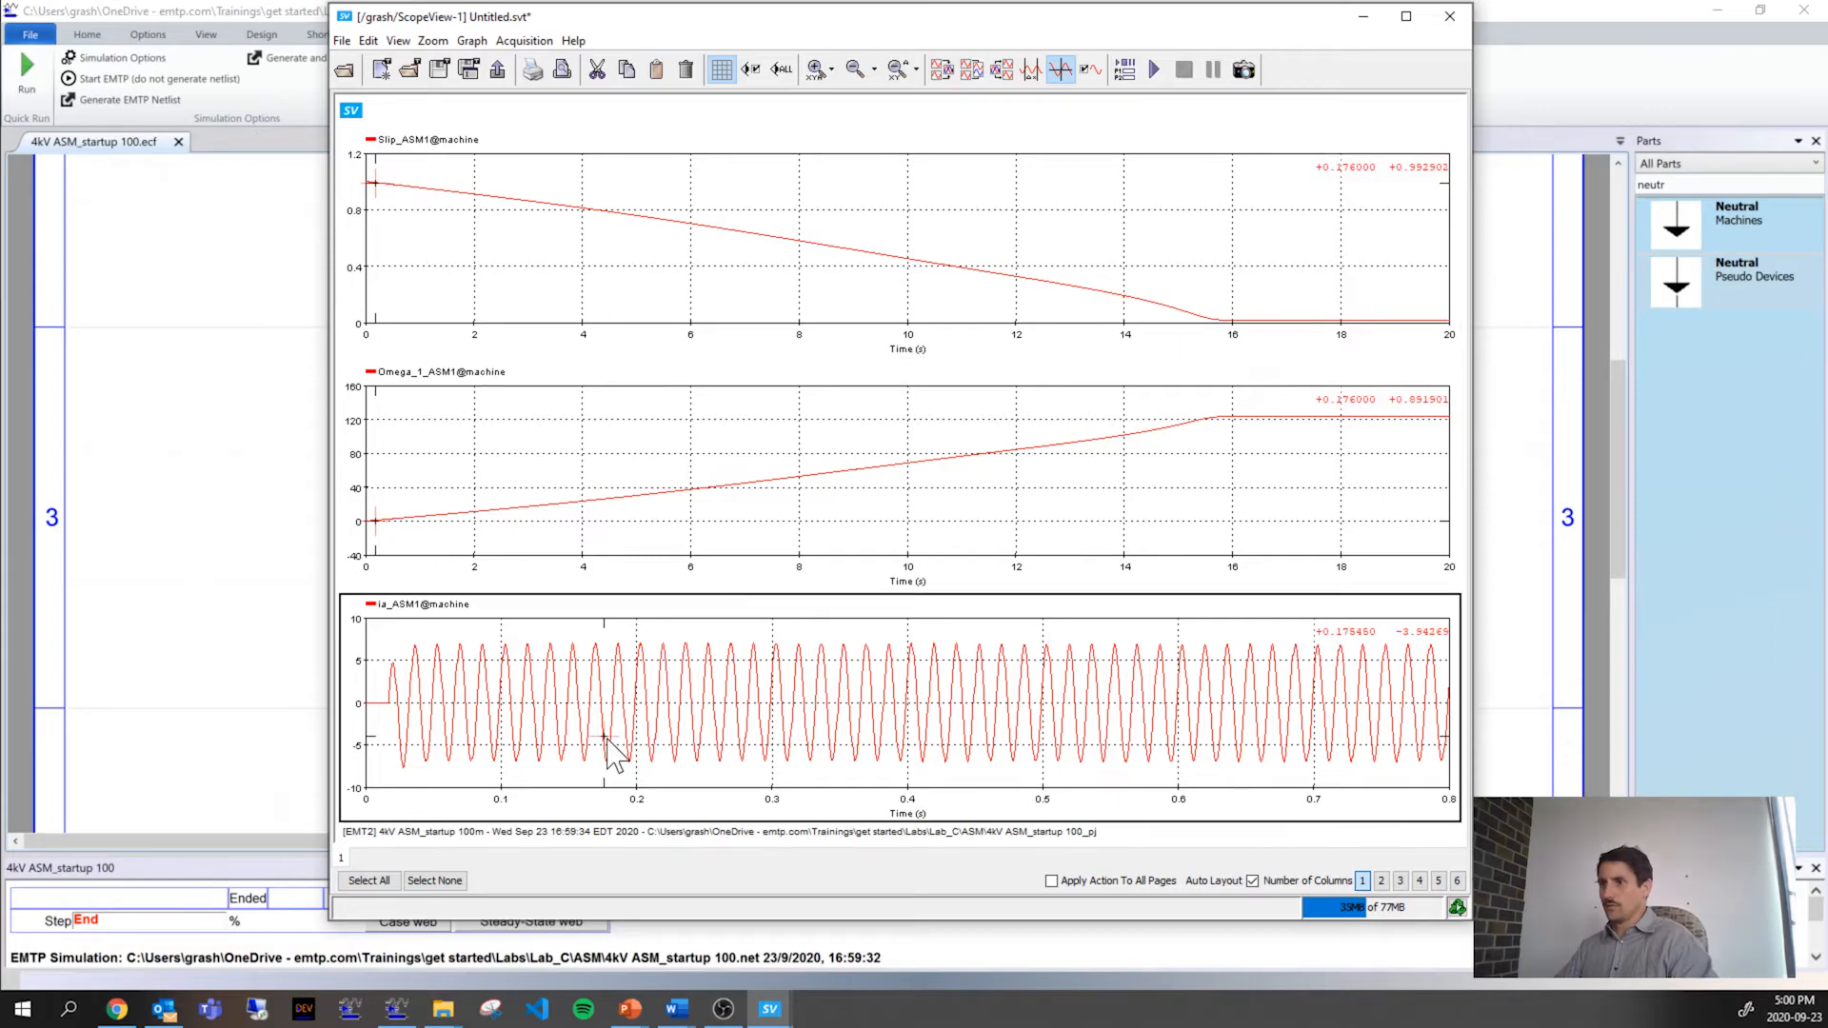
key(ctrl+a)
click(1253, 70)
Step: Rerun the simulation without leakage saturation and reload the plots over the curves stored in memory
click(38, 76)
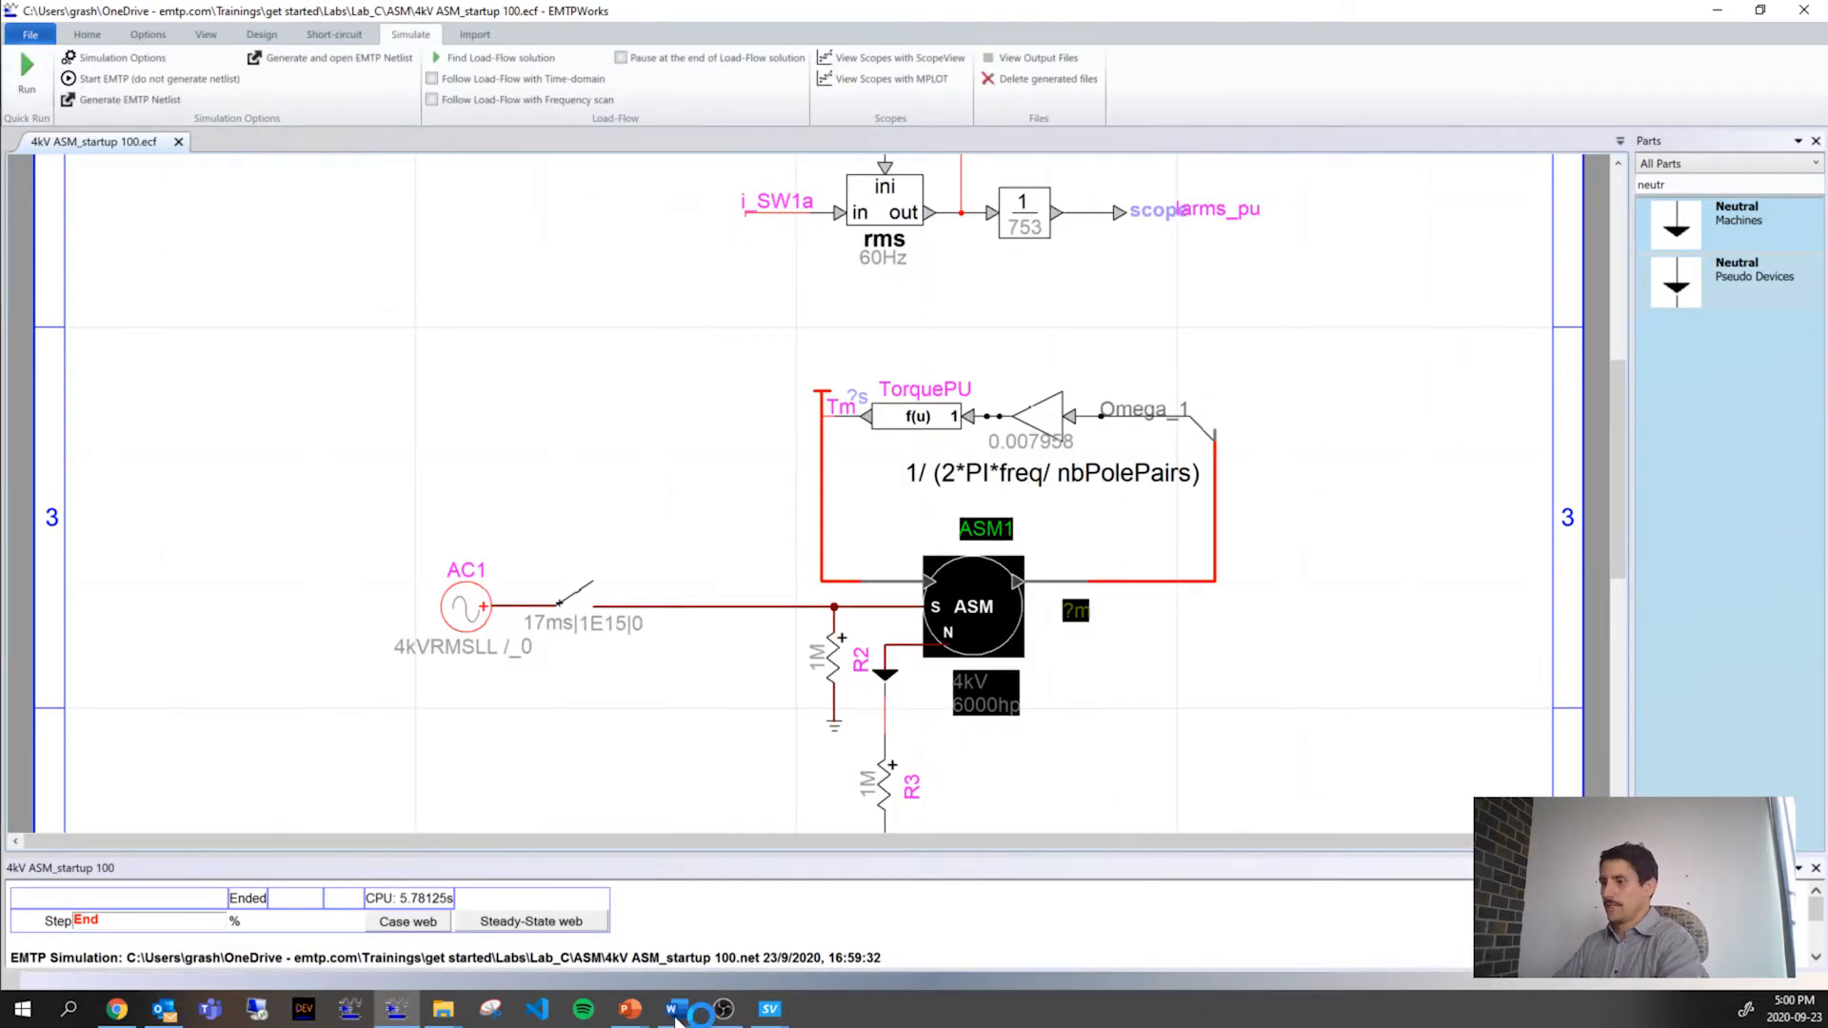
click(769, 1009)
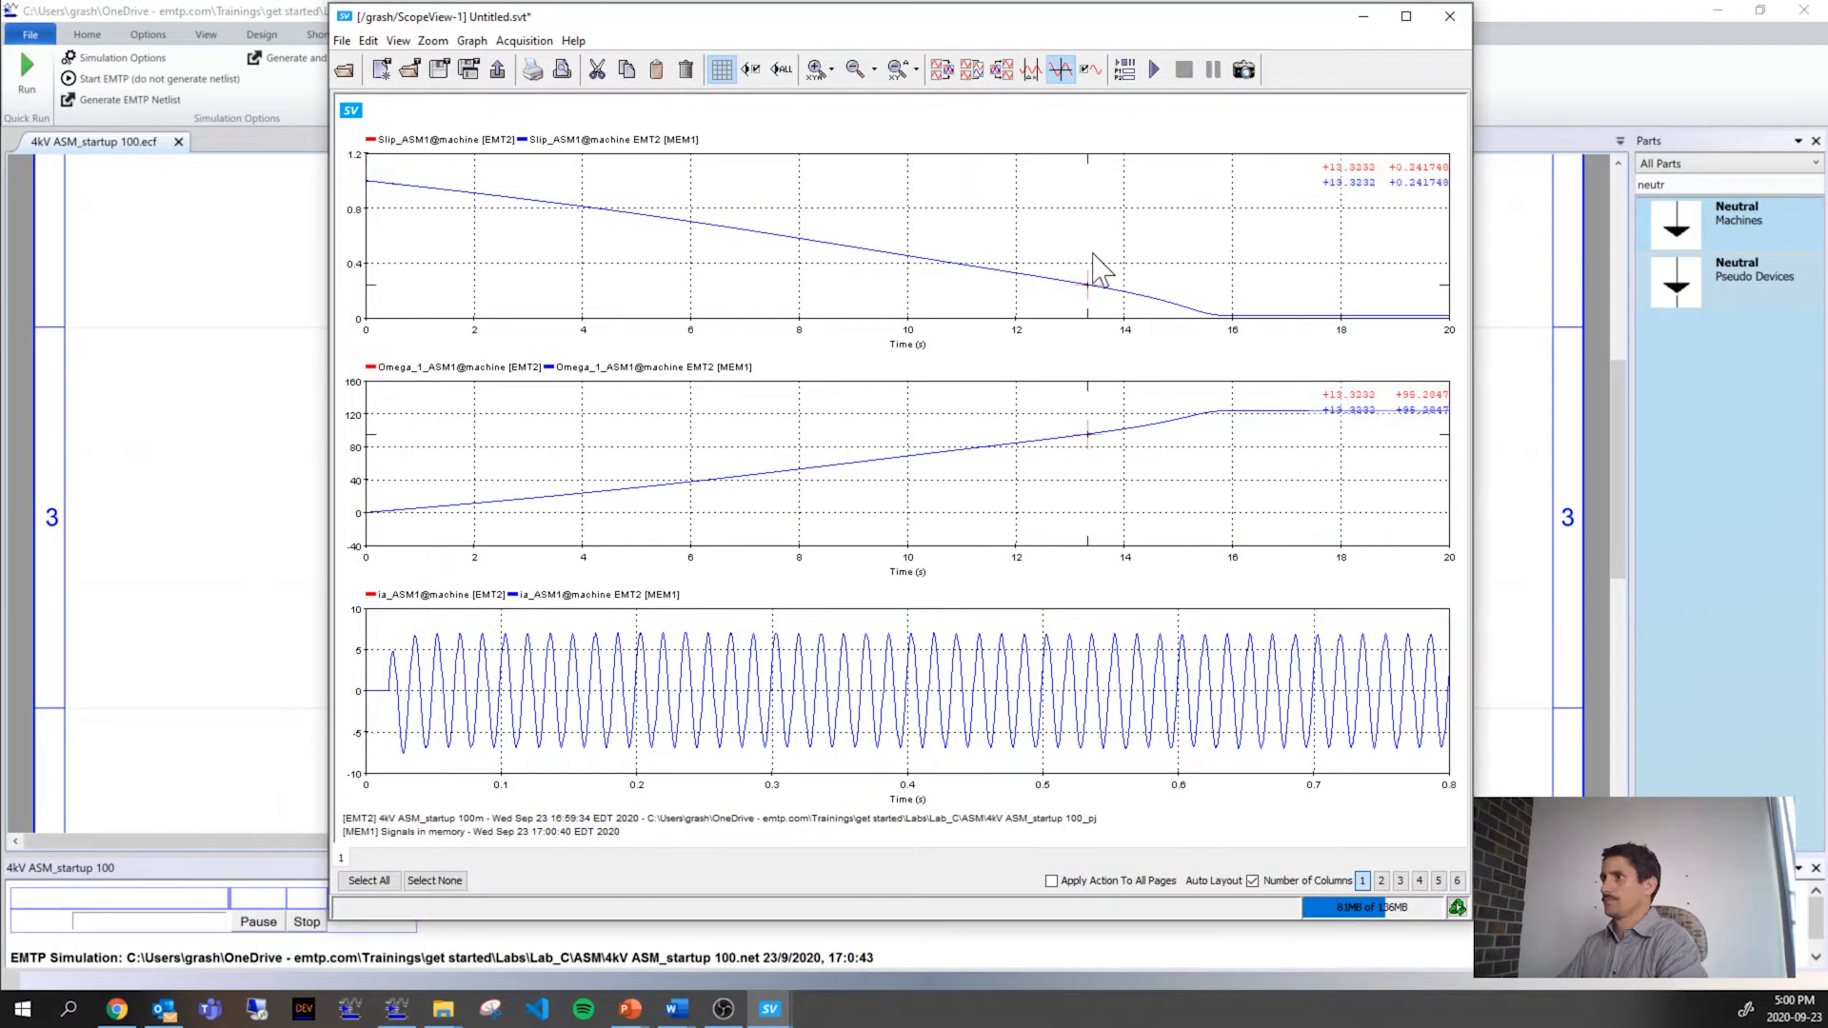
click(1153, 69)
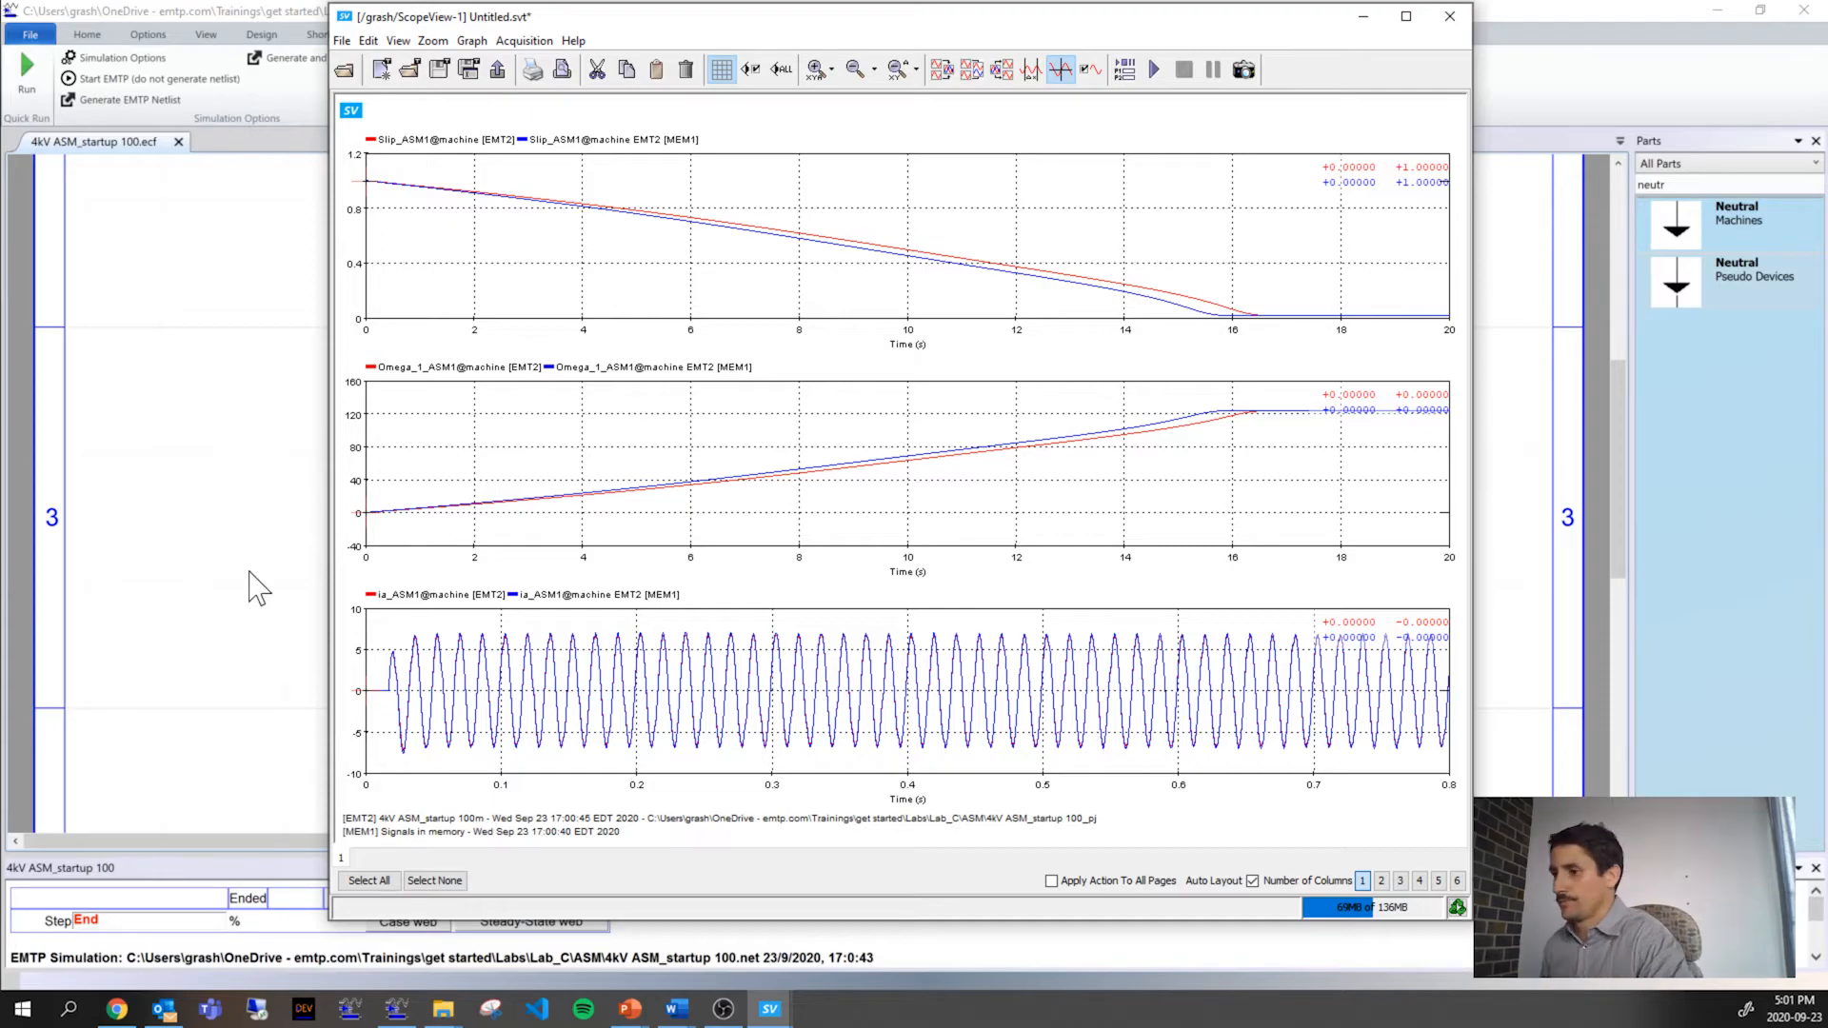
Step: Back in EMTPWorks, set ideal switch SW1 to closed in steady-state and shift source AC1 slightly away from the motor
click(257, 589)
scroll(350, 594, down, 1)
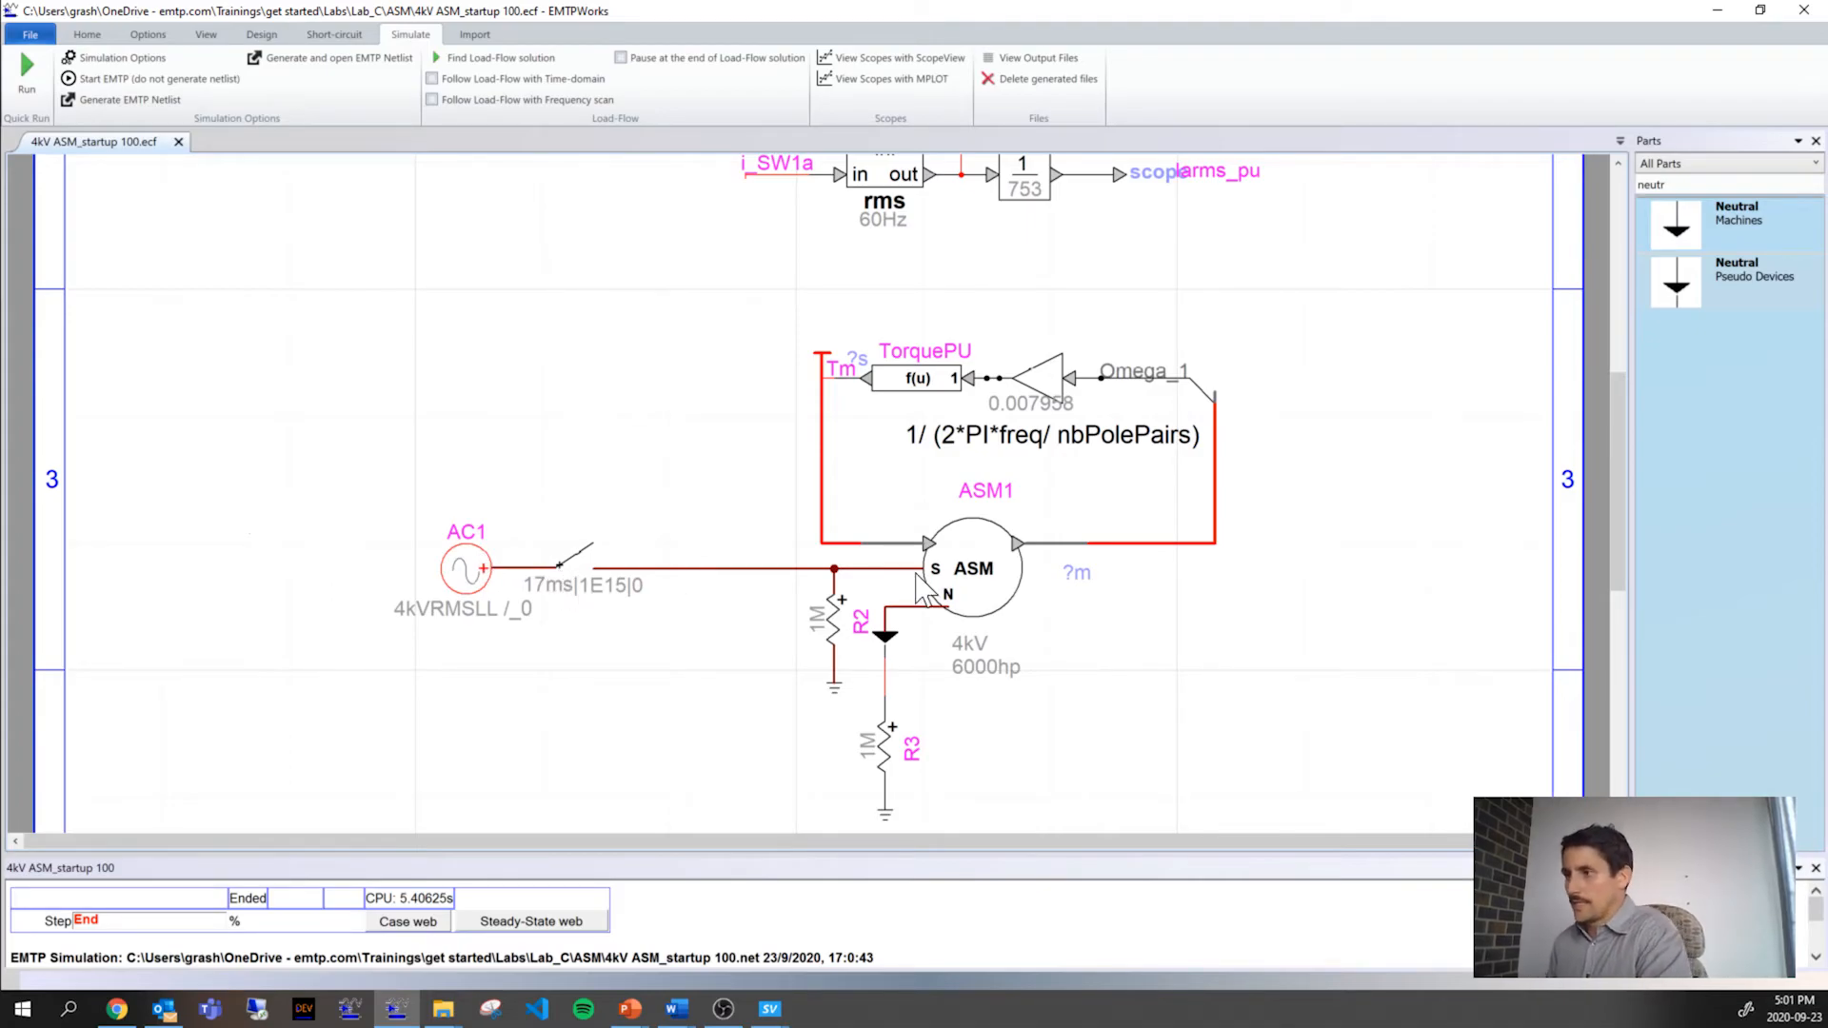
click(580, 576)
double_click(583, 575)
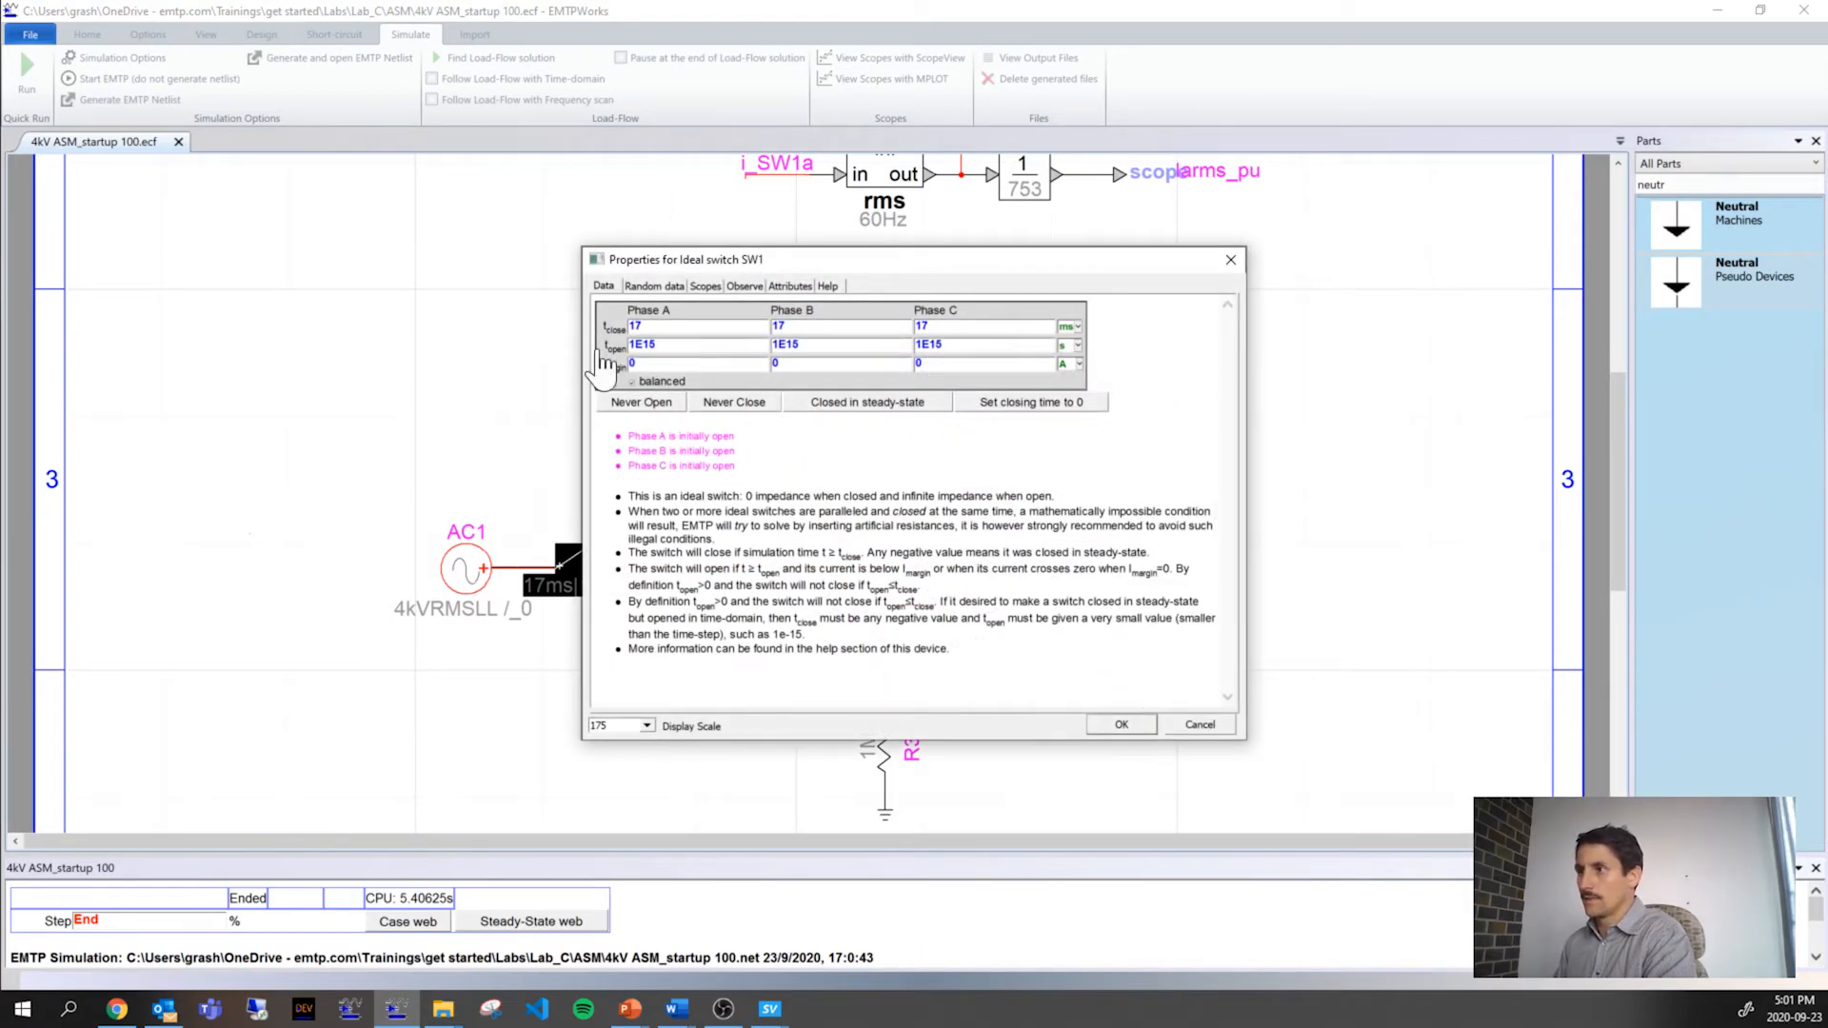
click(825, 404)
click(1114, 723)
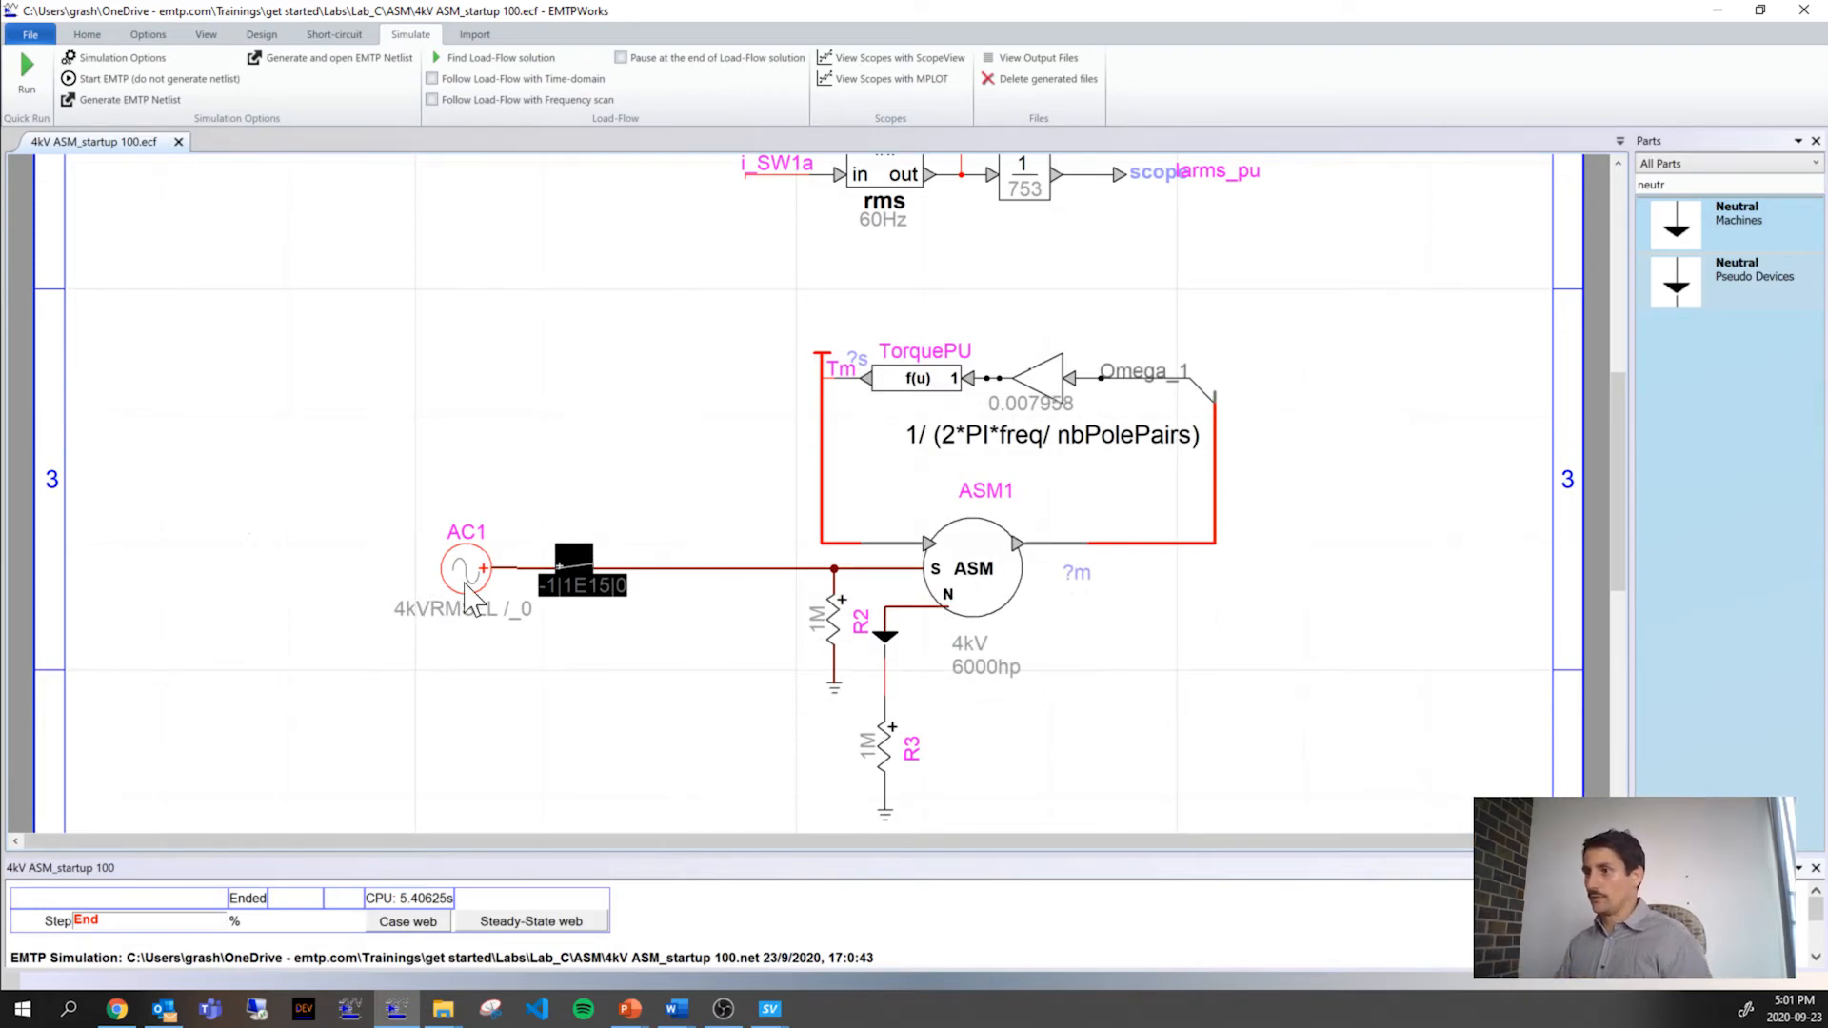
click(466, 581)
Step: Set motor ASM1's initialization method to Steady-state in its main data
double_click(973, 600)
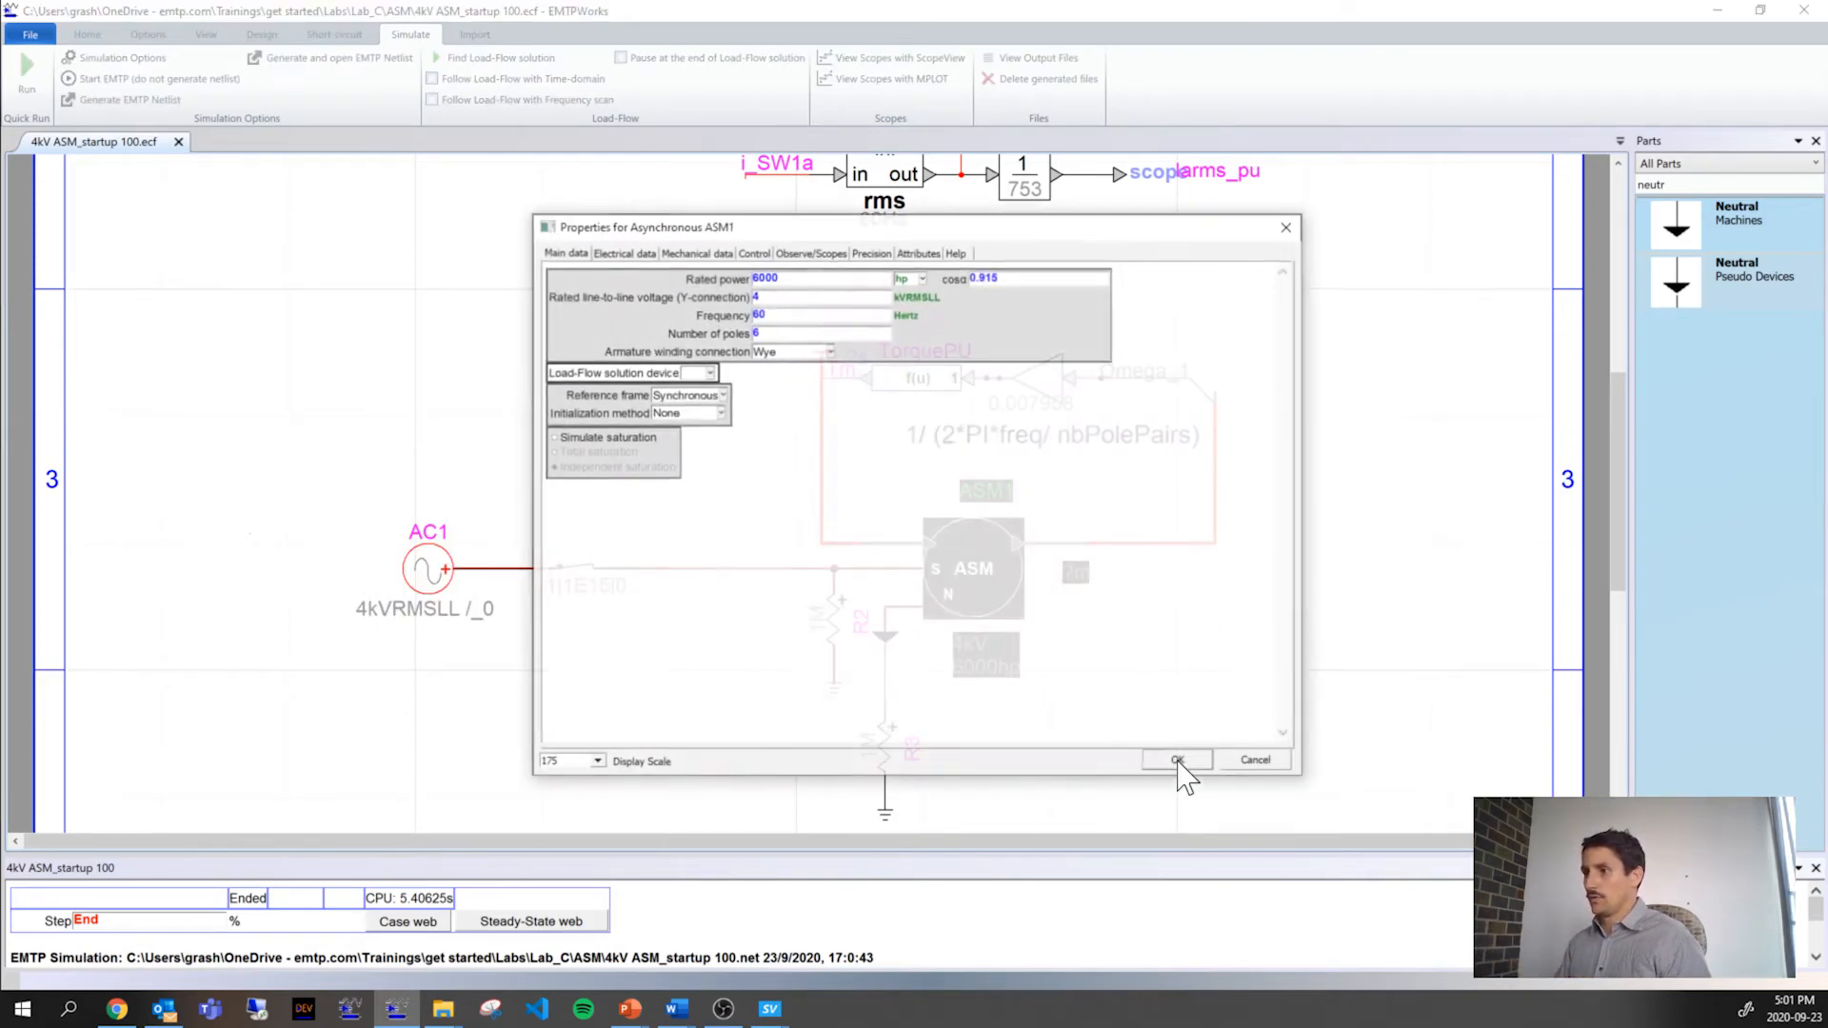
click(682, 410)
click(686, 436)
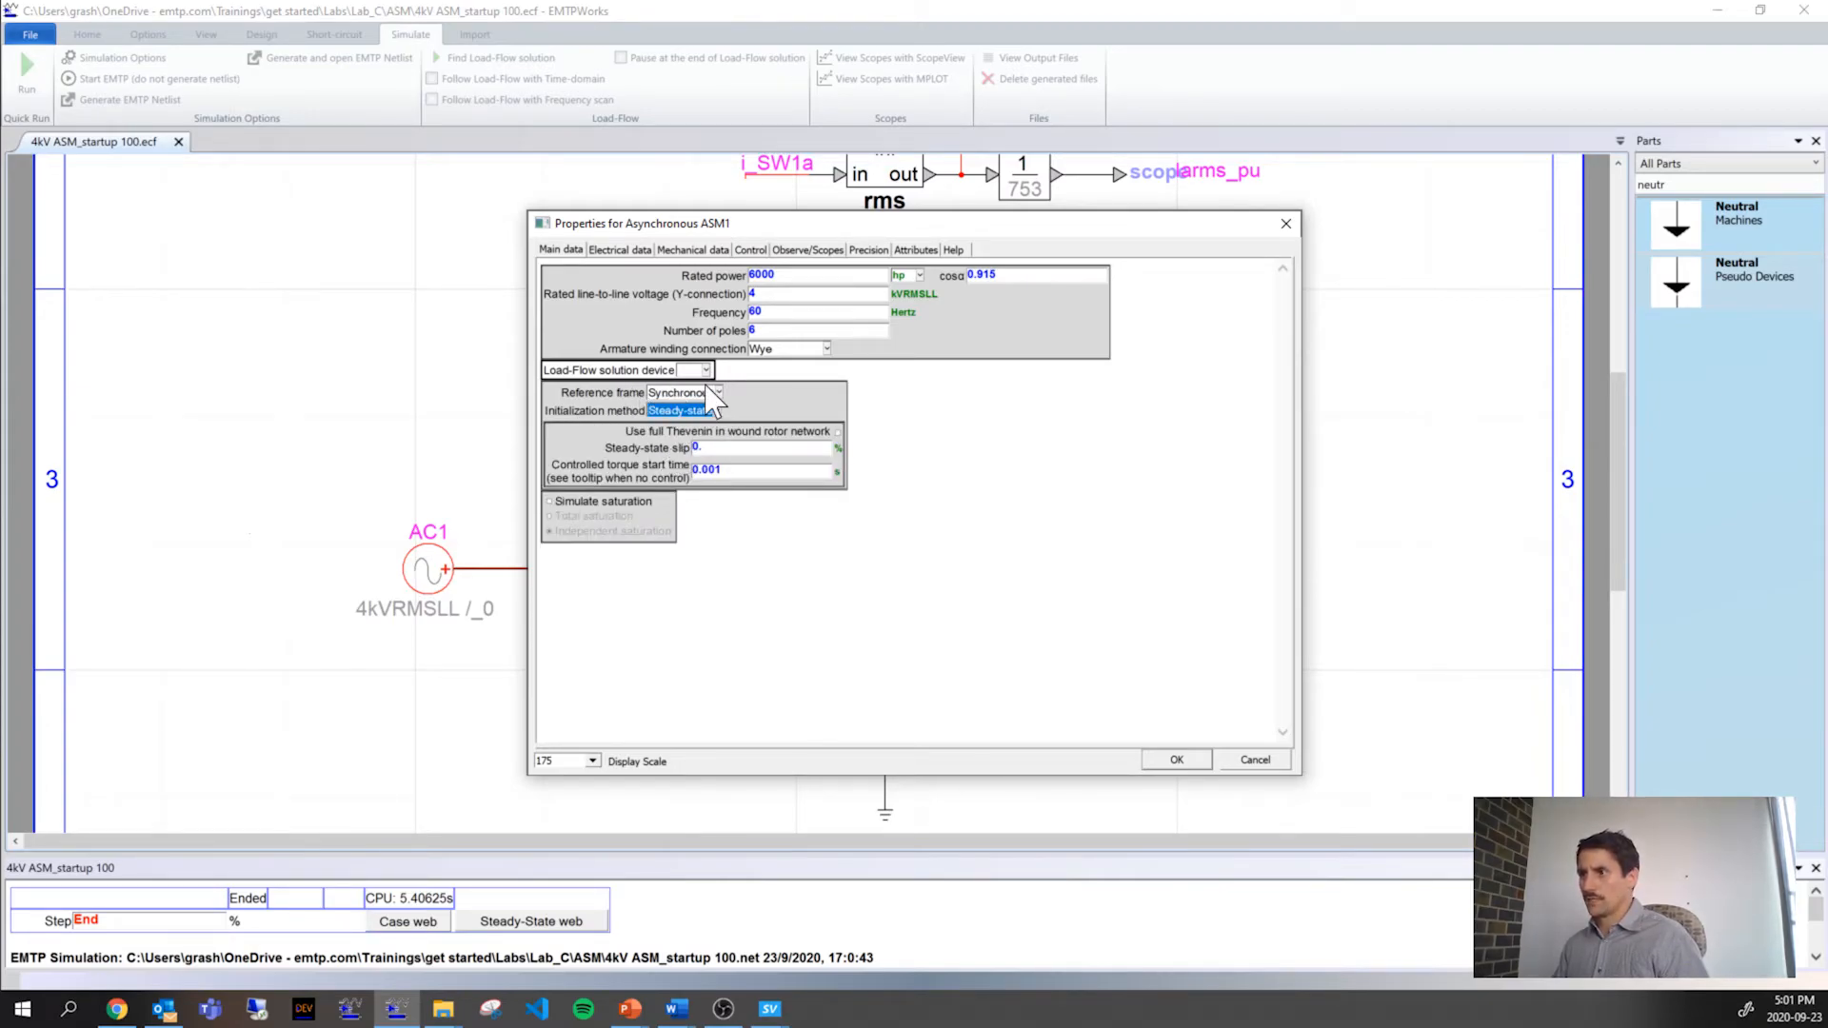
Step: Copy ASM1's full load slip from the nameplate input calculator into its steady-state slip, 0.92%, and apply the properties
click(683, 251)
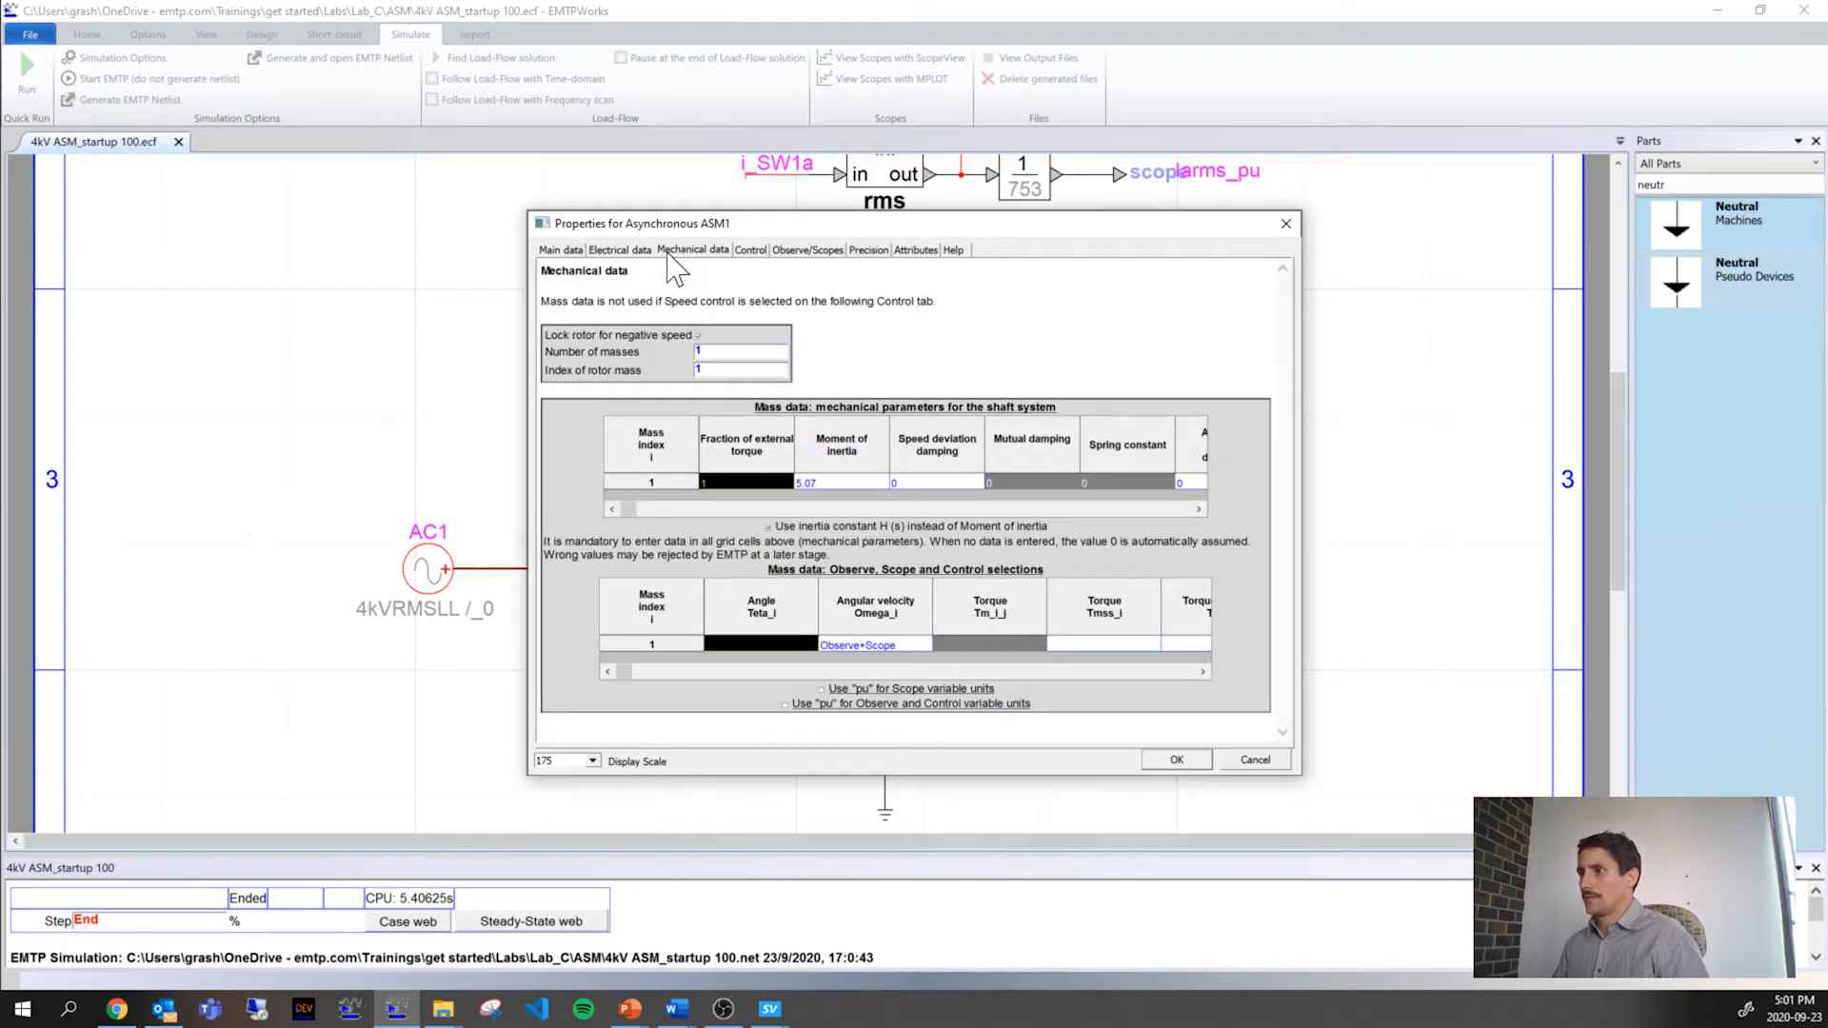
click(614, 249)
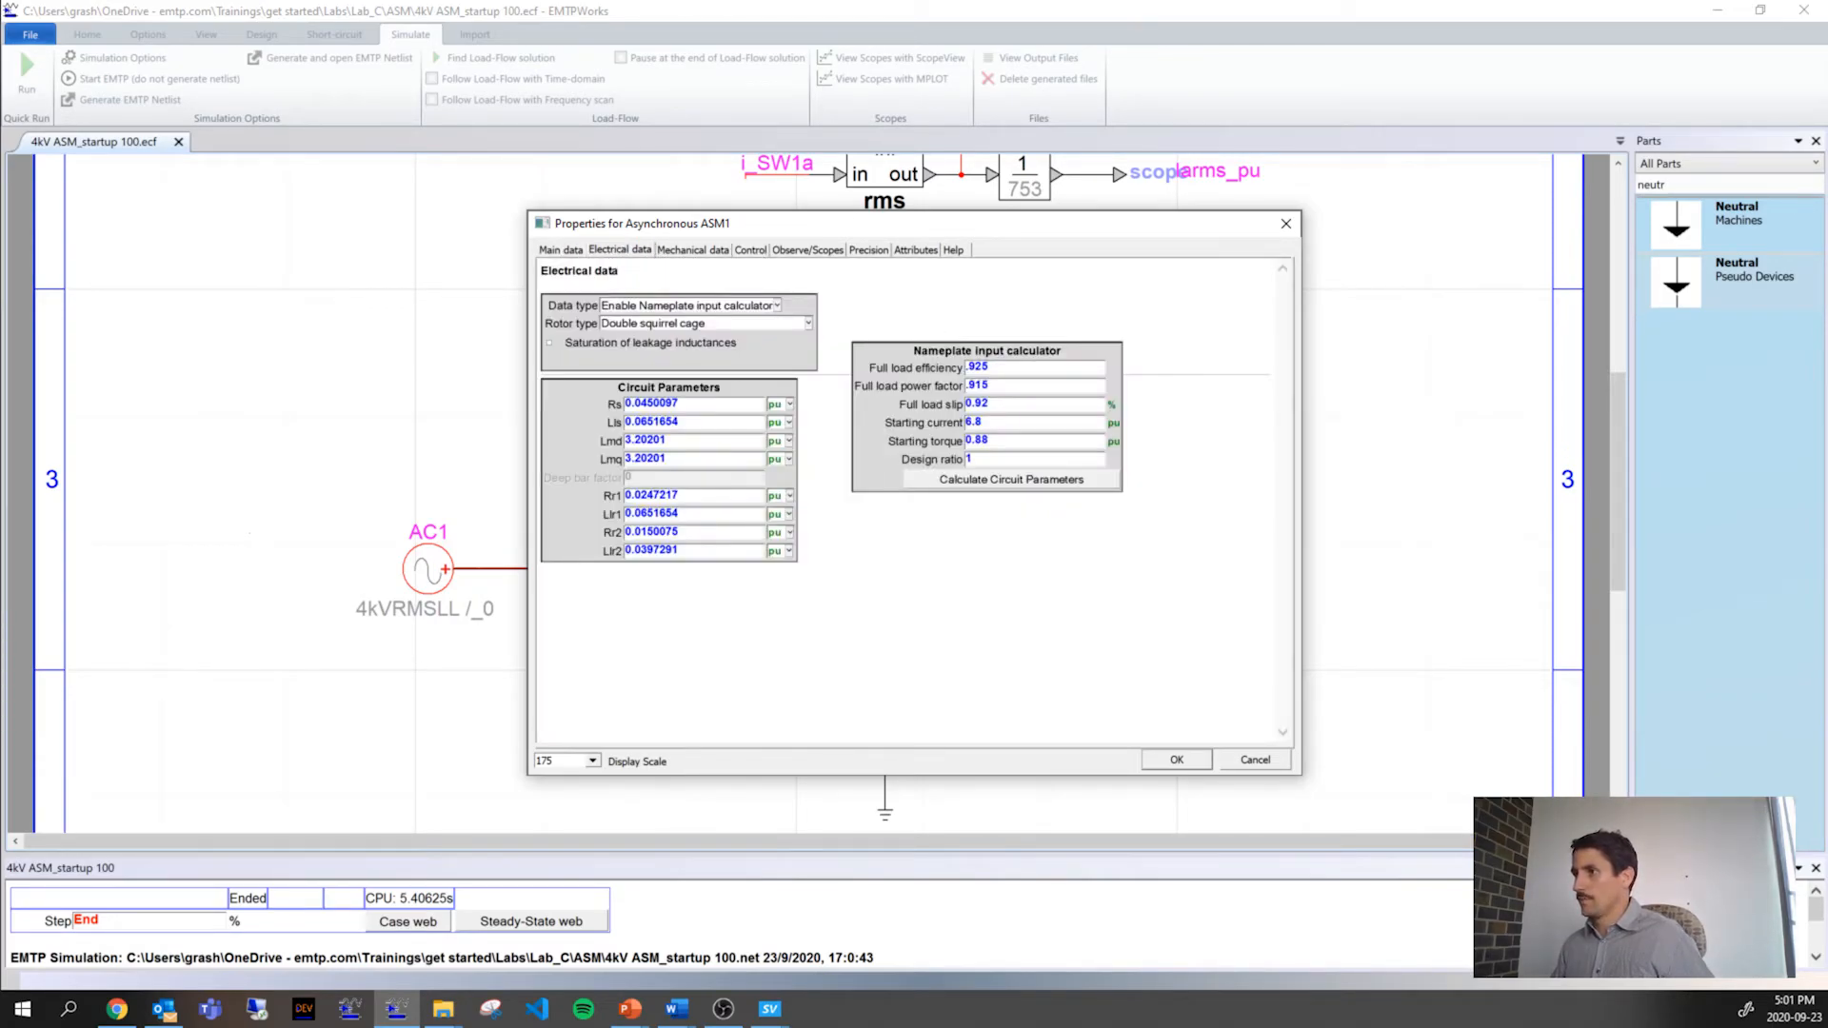
drag(994, 405, 958, 406)
key(ctrl+c)
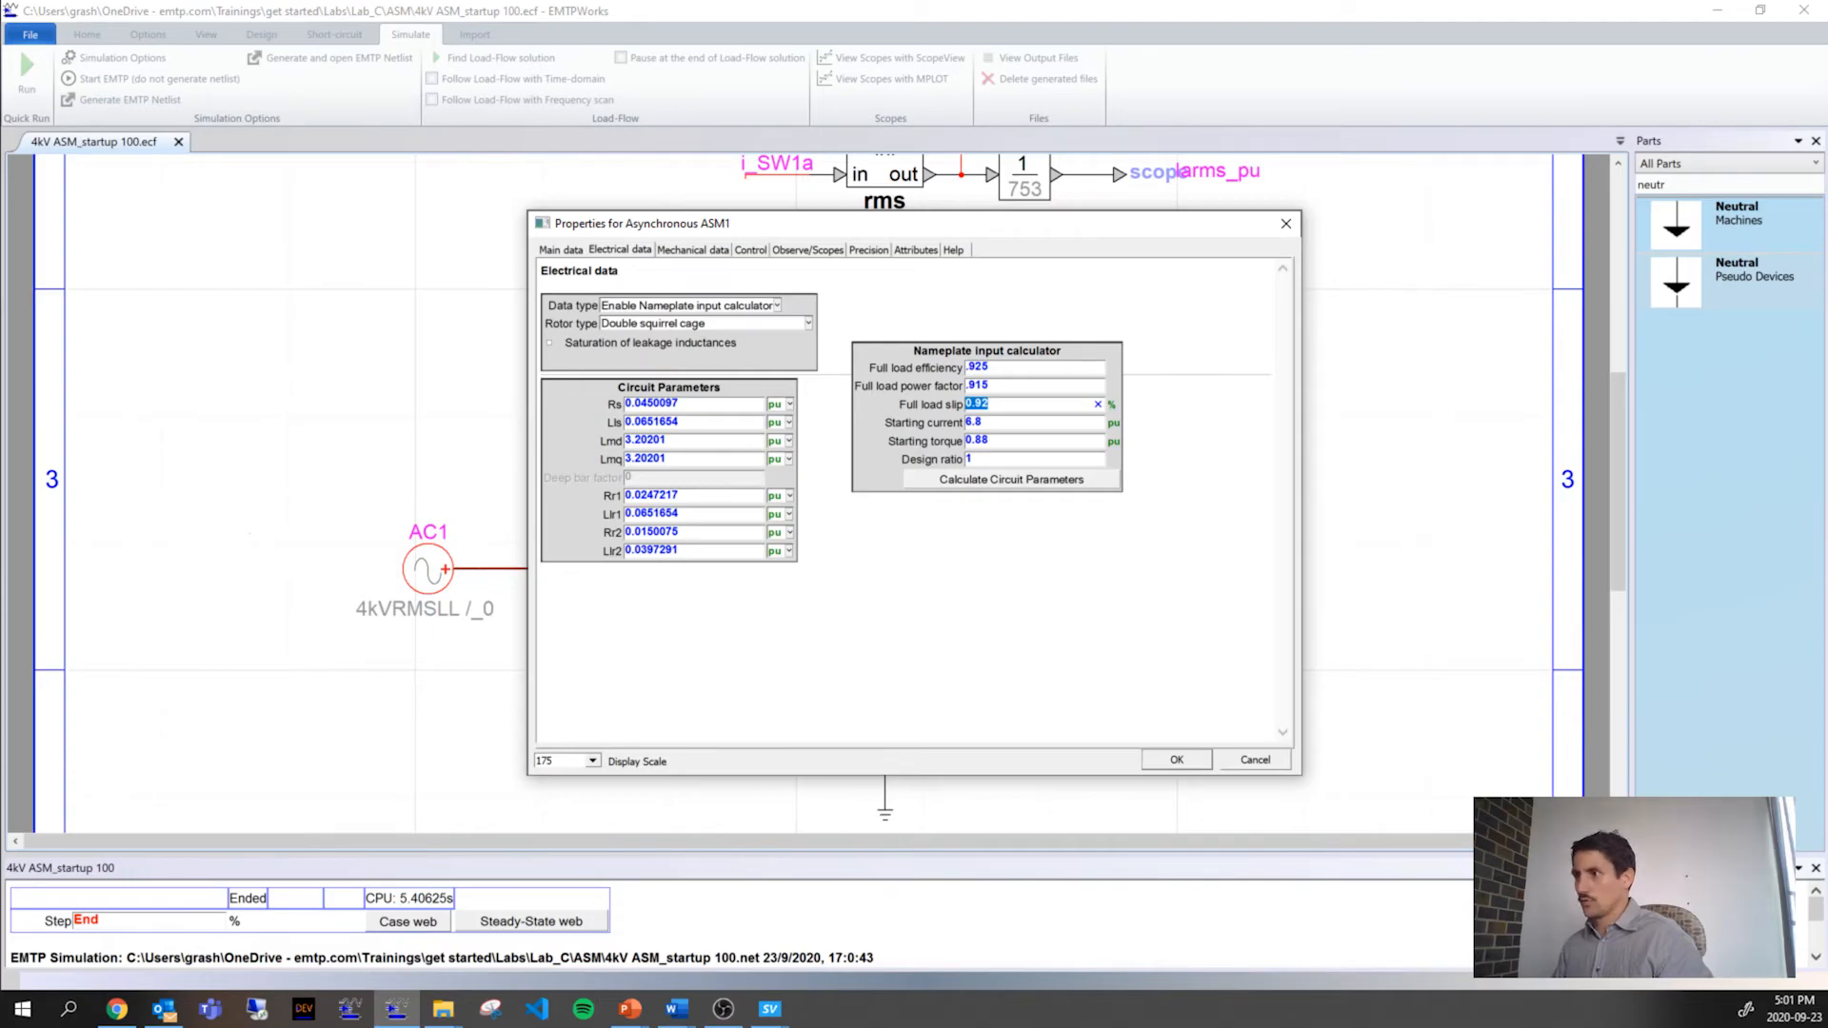
click(562, 250)
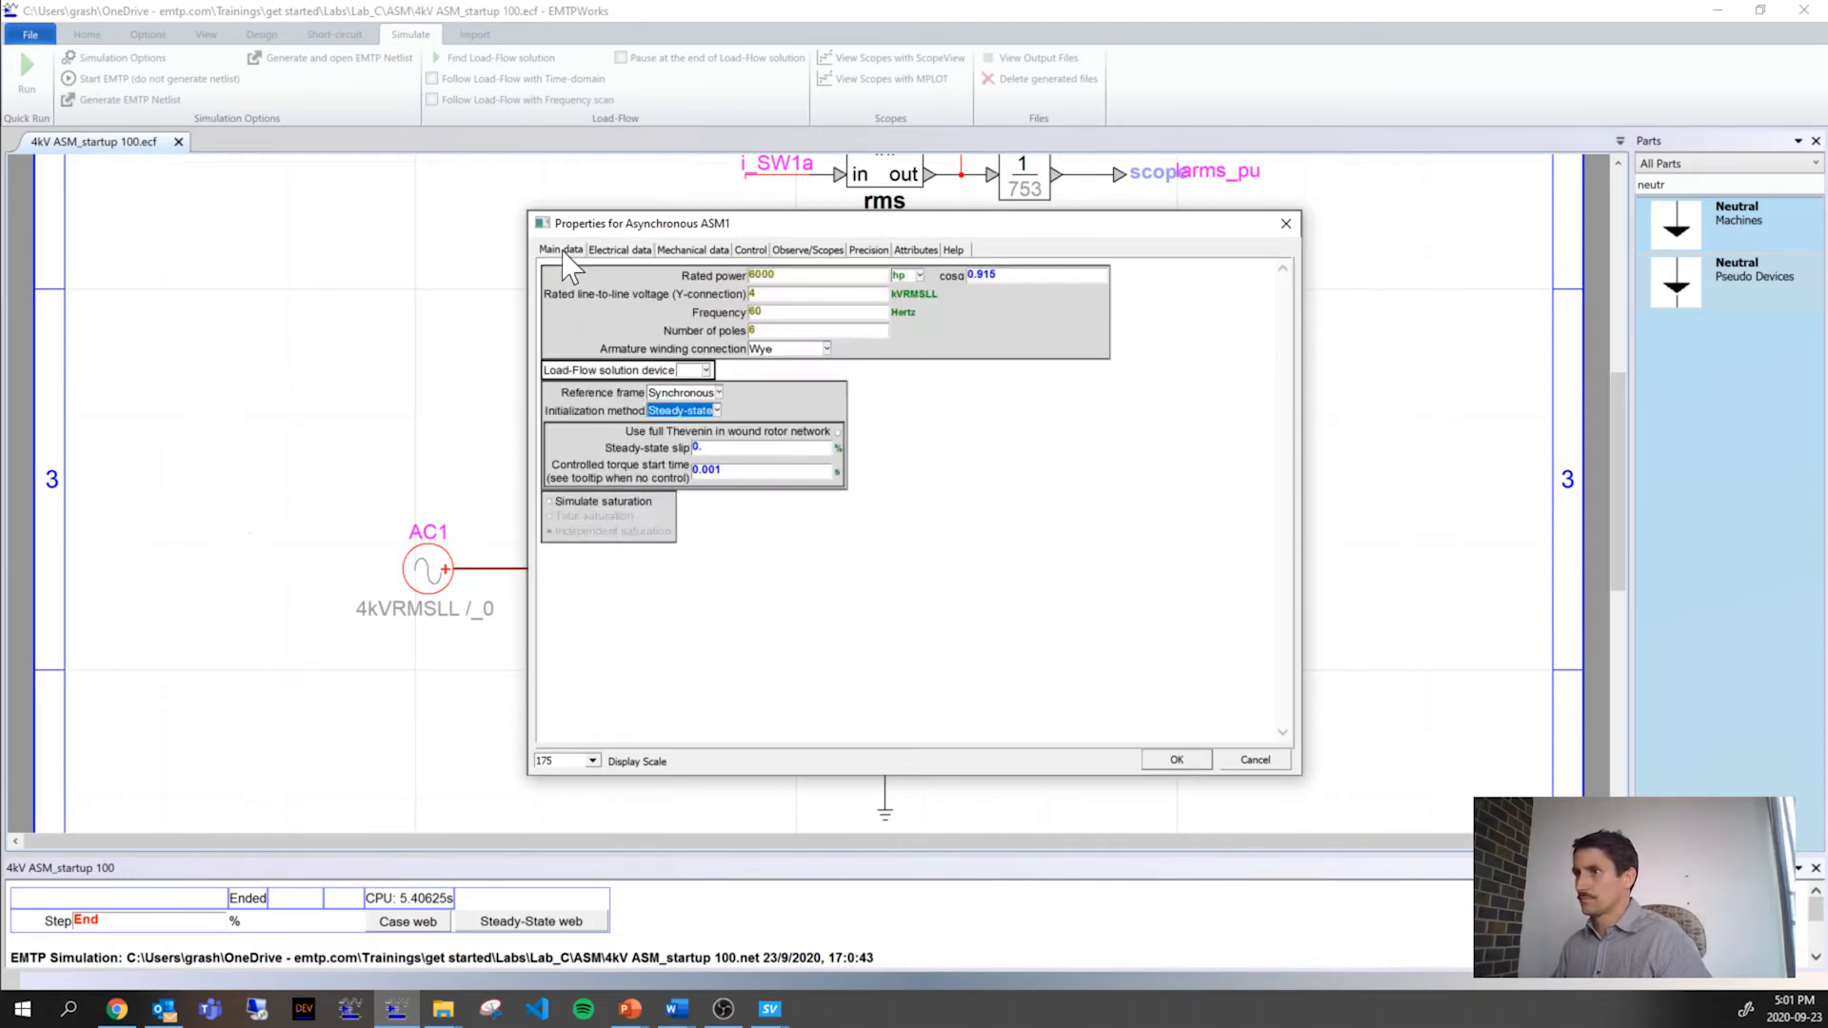
drag(733, 448, 627, 448)
key(ctrl+v)
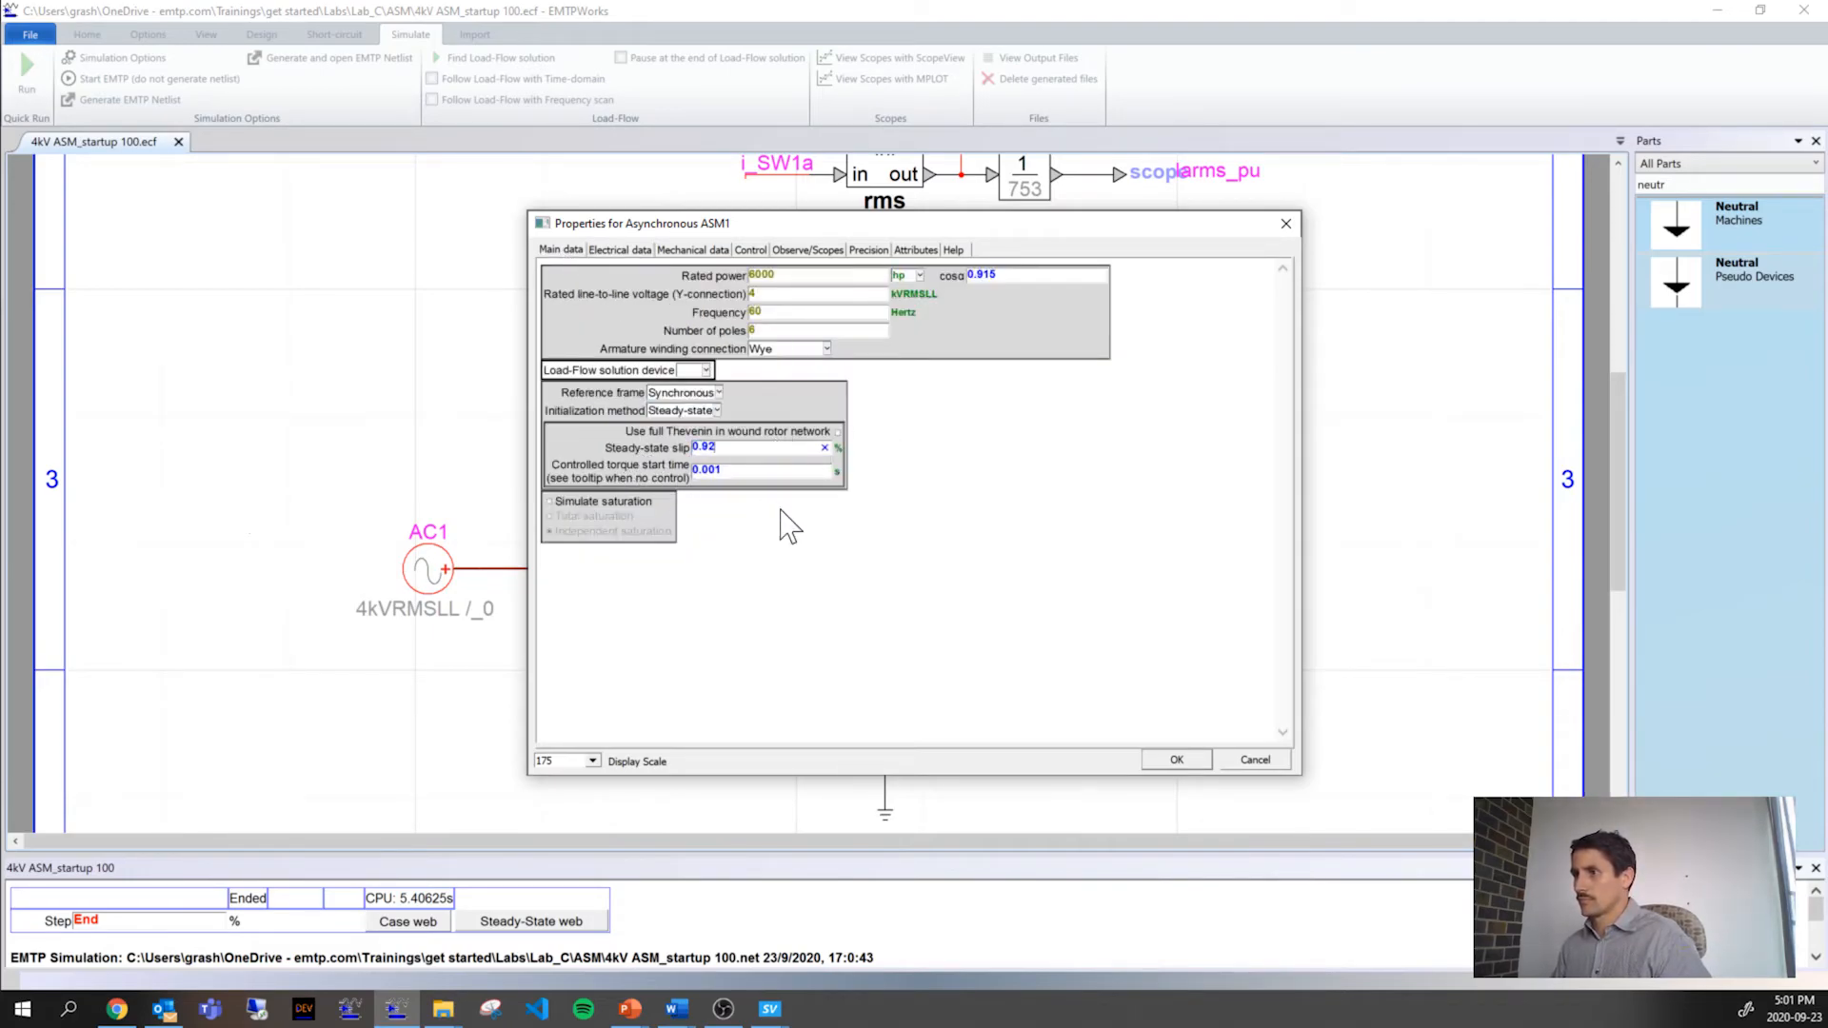
click(815, 534)
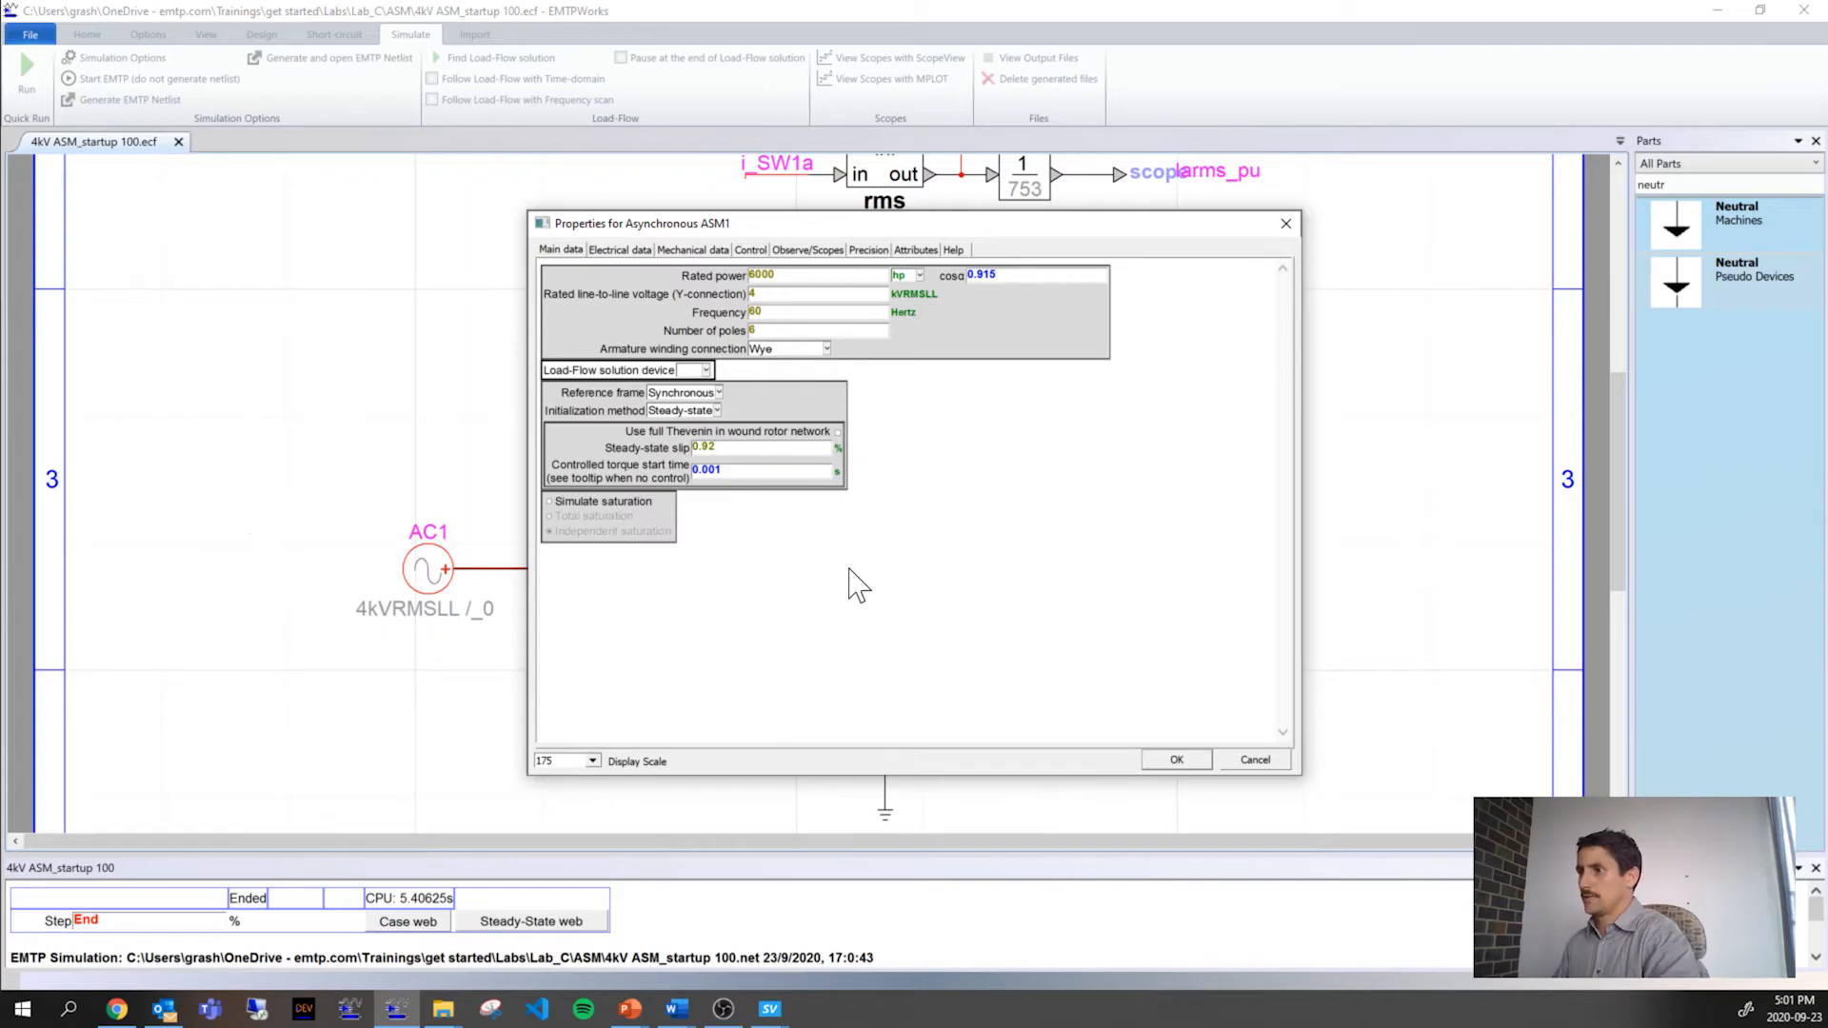
click(1177, 761)
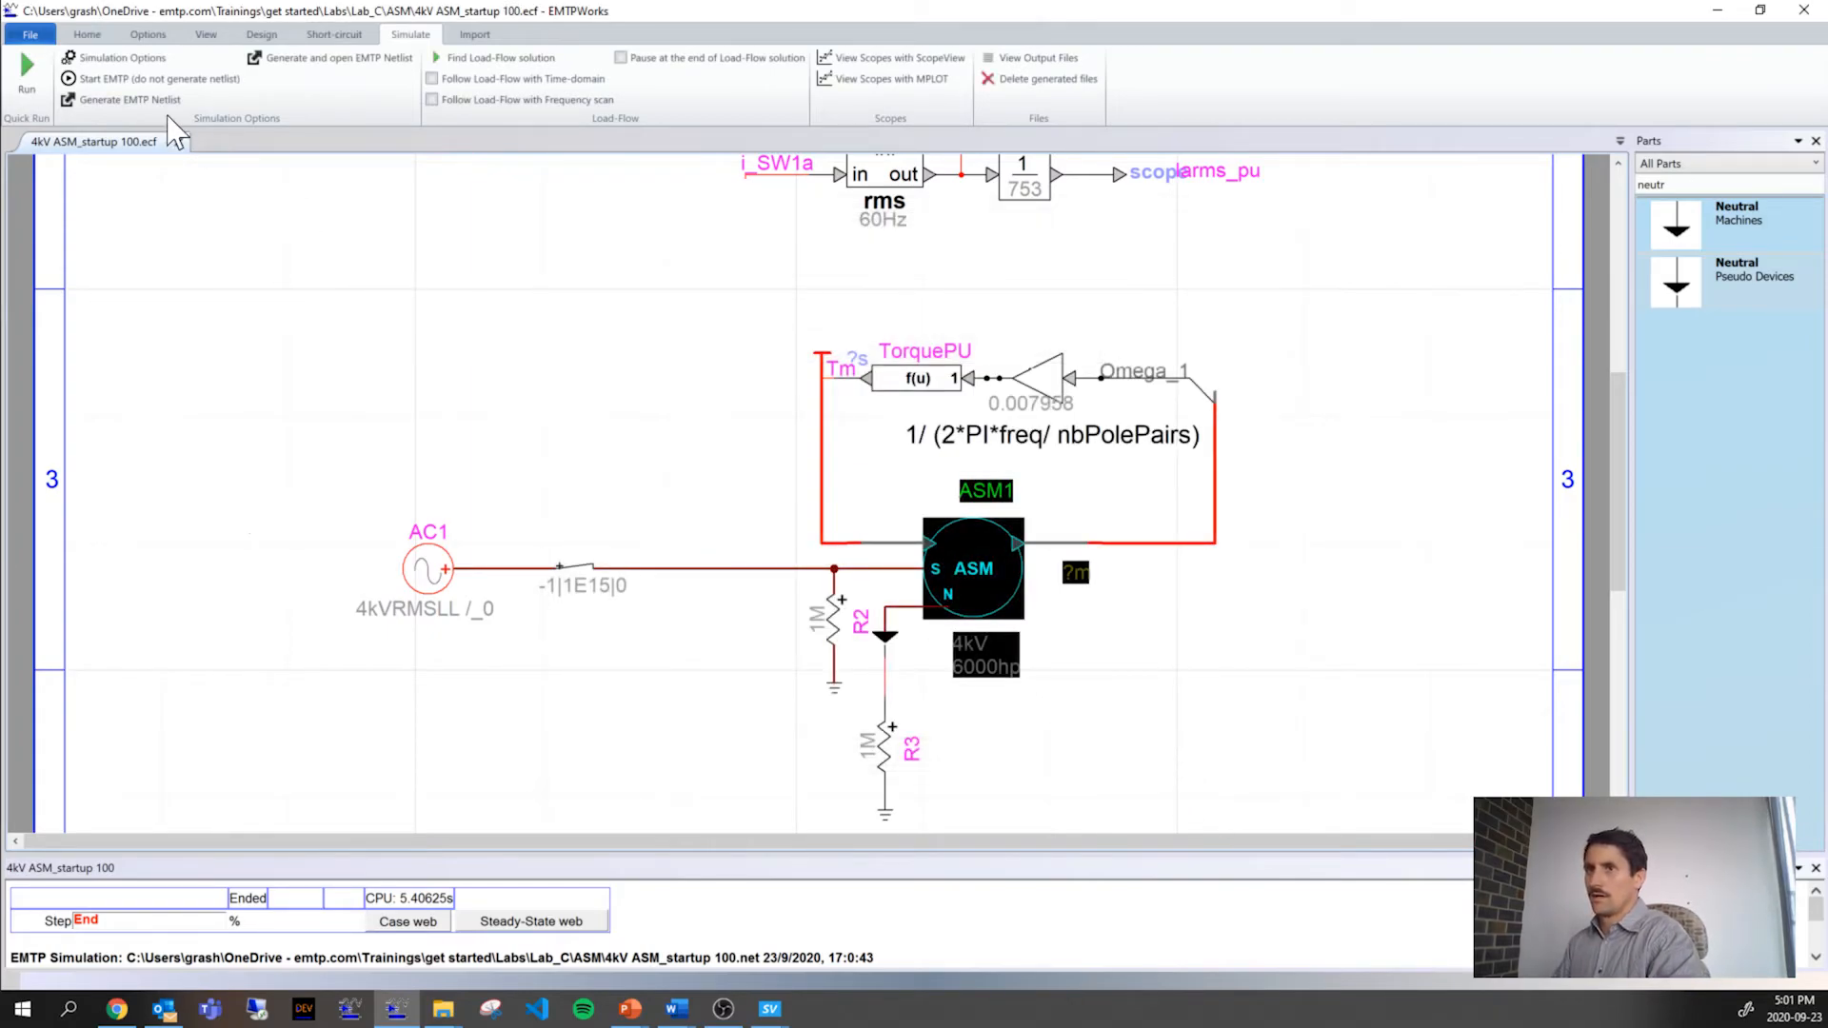
Step: Run the simulation, switch to ScopeView, remove the three memory signals from the selected signals and reload the plots
click(23, 72)
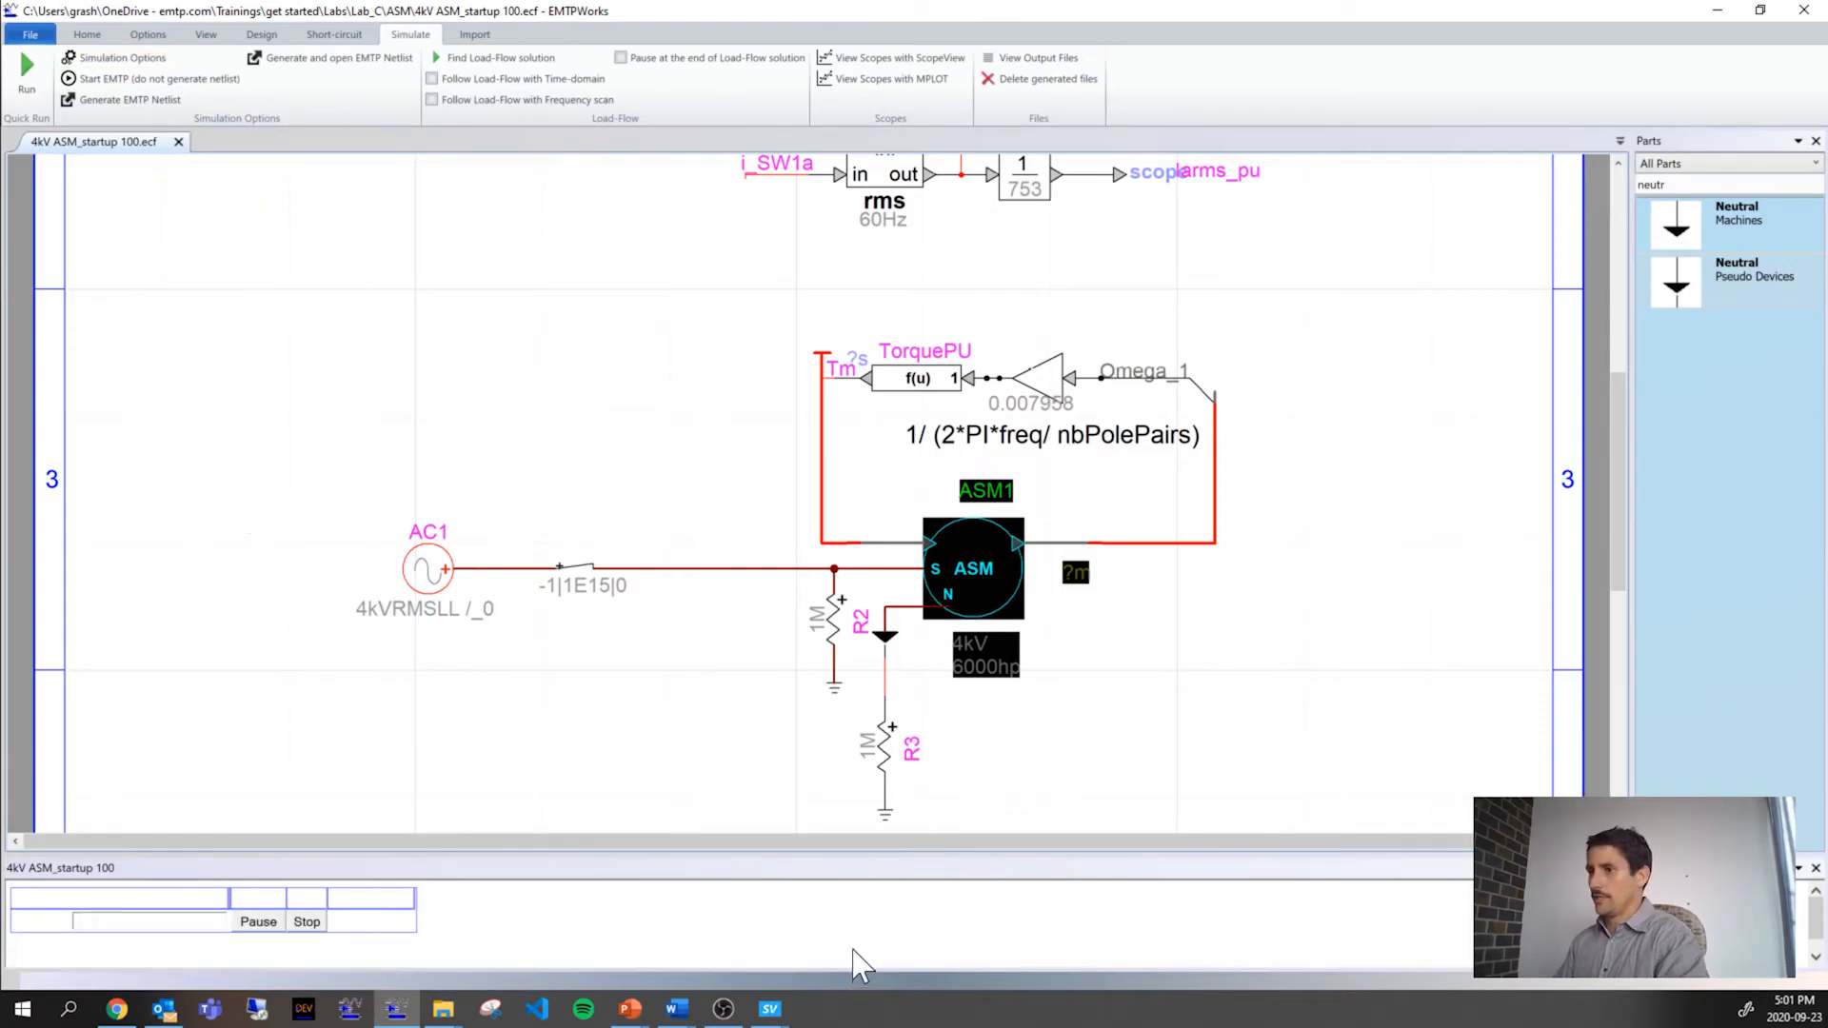
mouse_move(783, 1024)
click(733, 947)
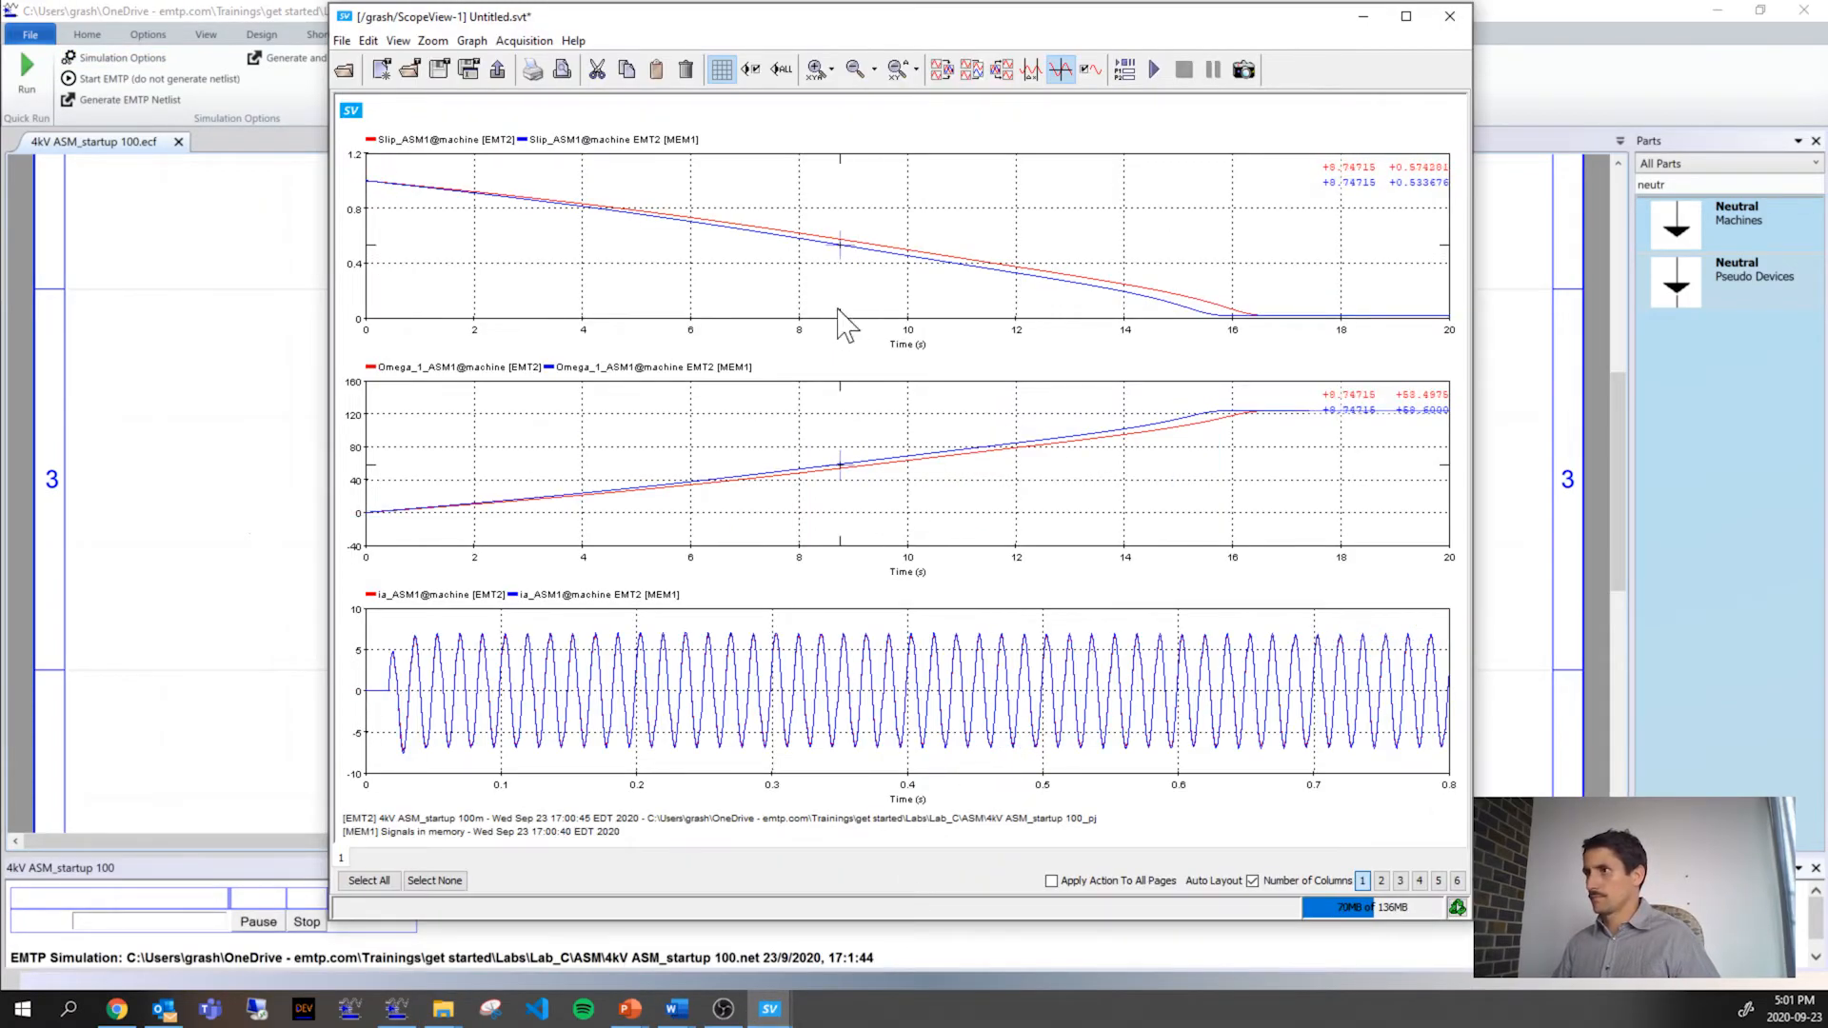
click(1091, 72)
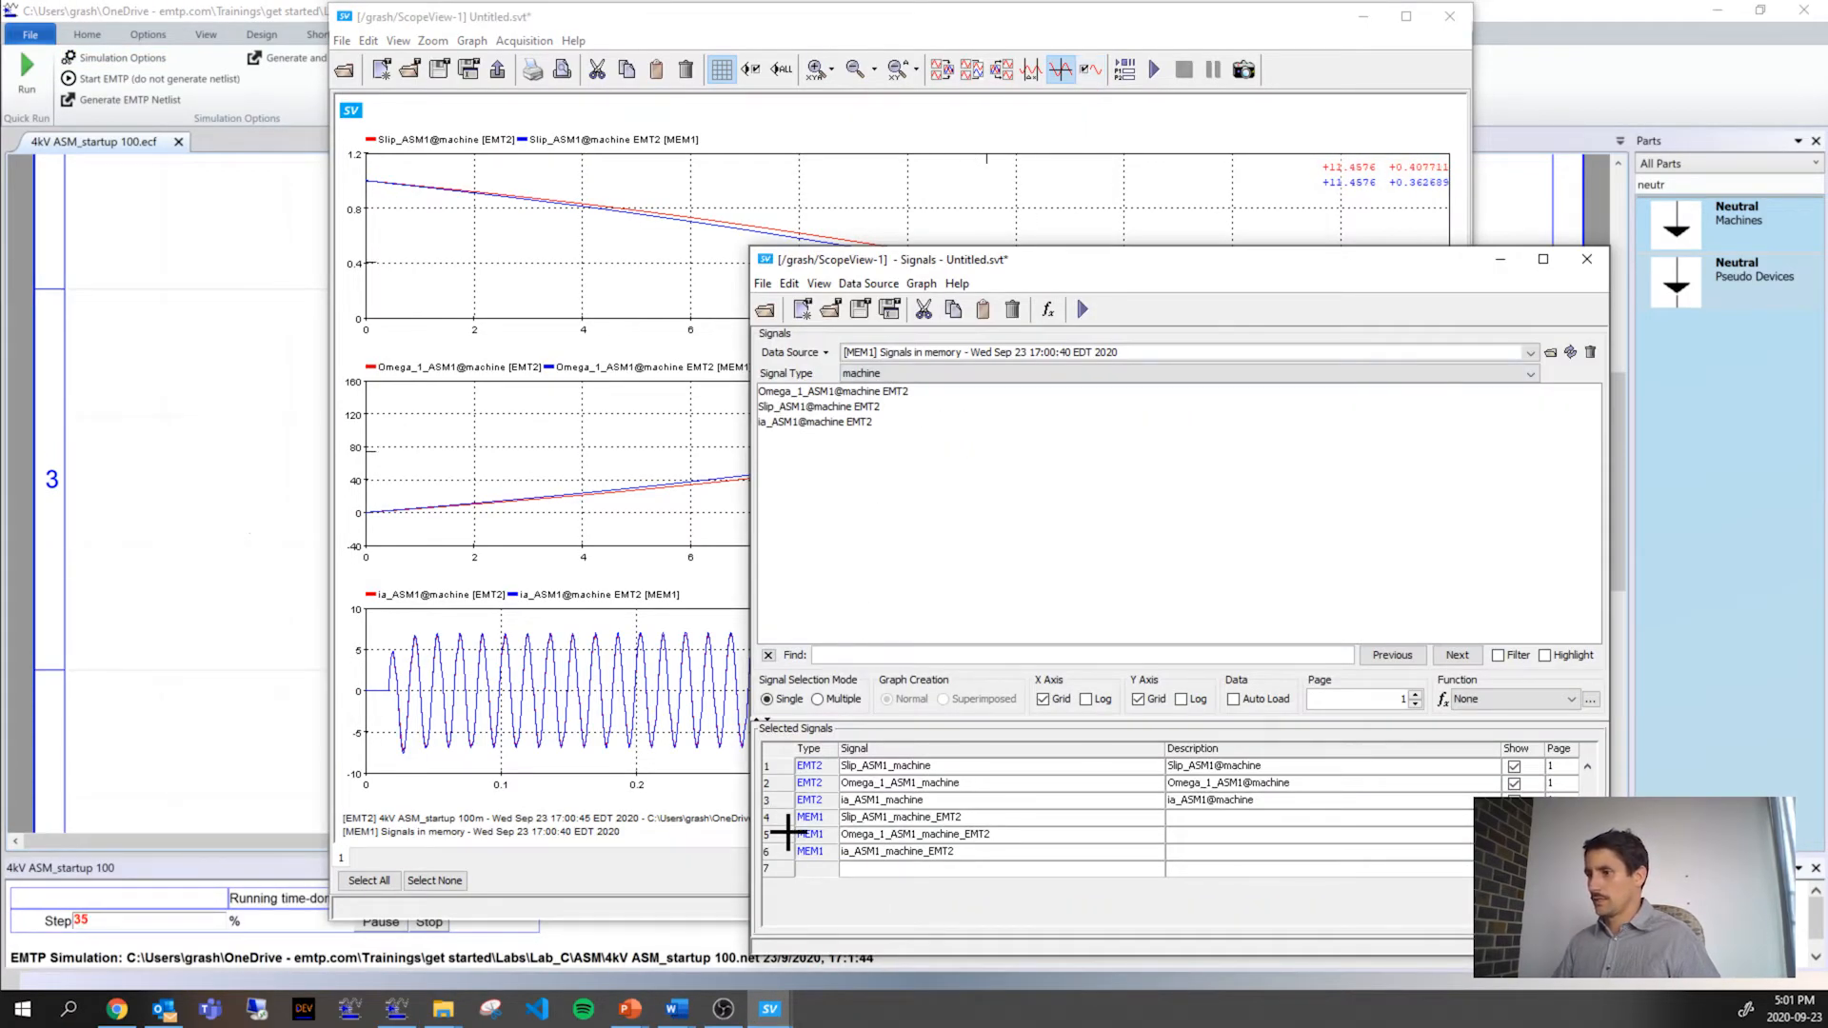
drag(780, 817, 783, 850)
key(Delete)
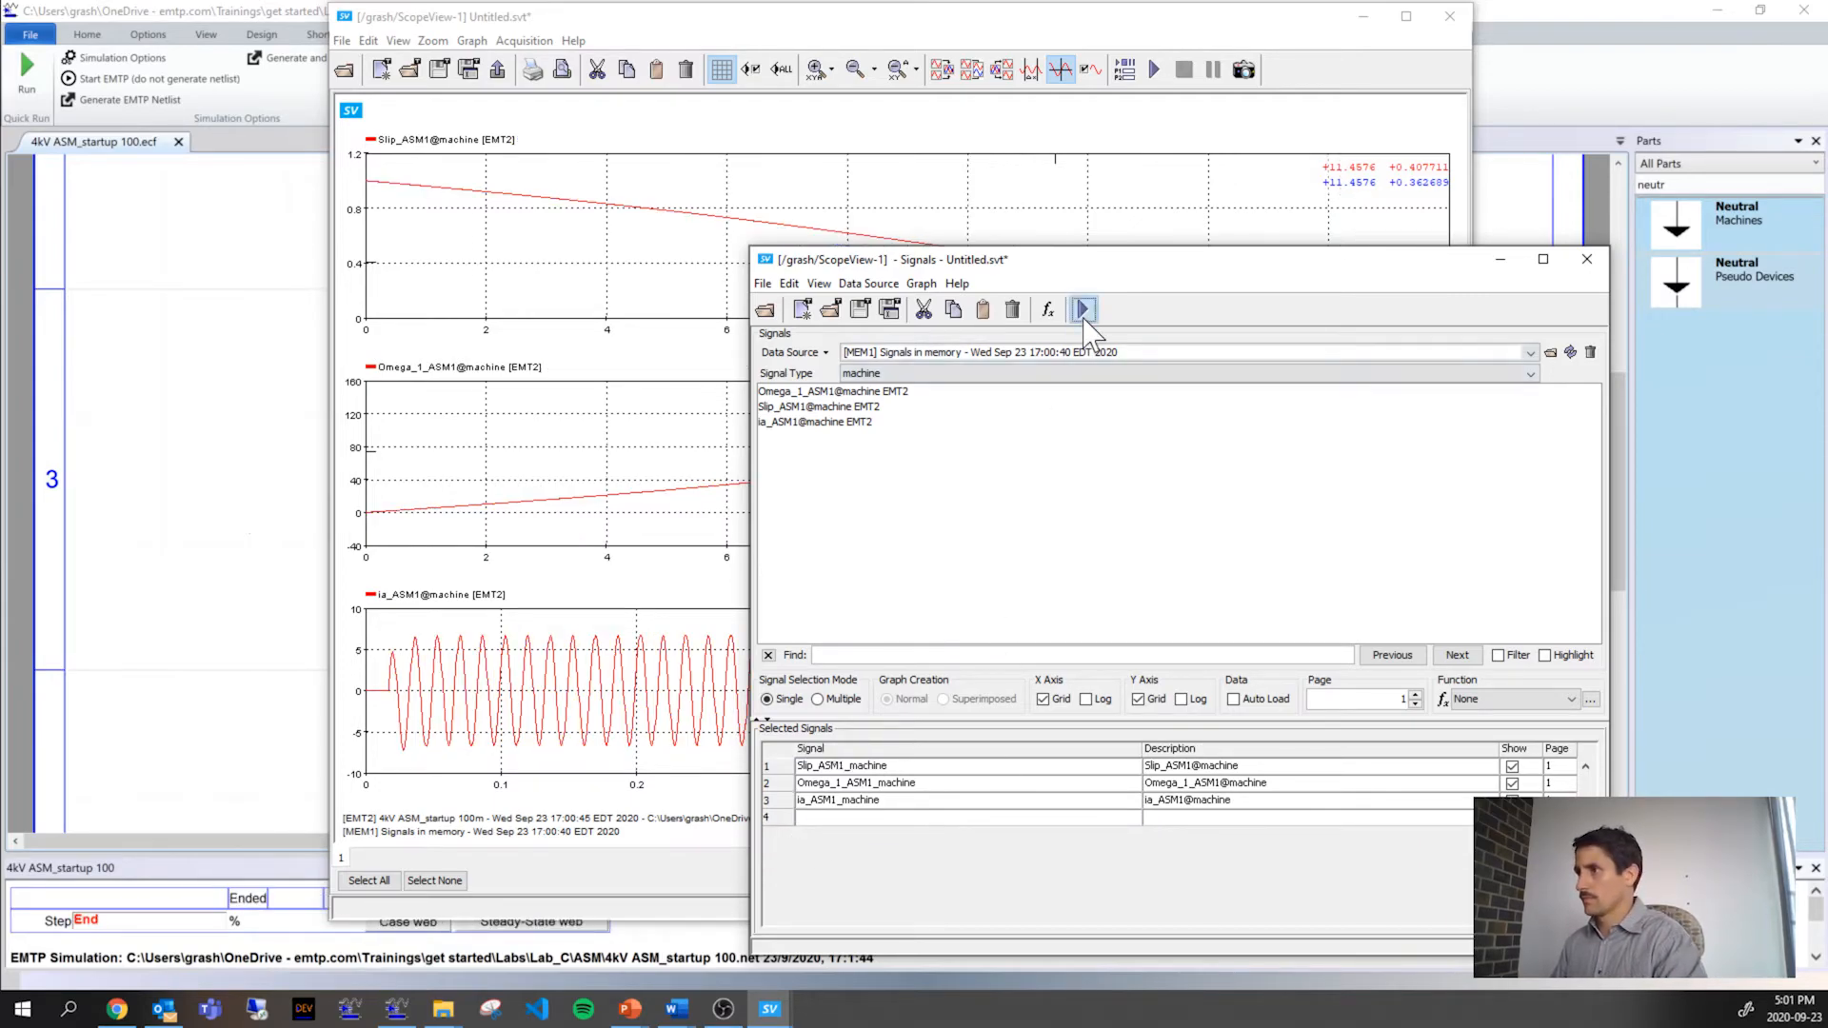
click(1083, 309)
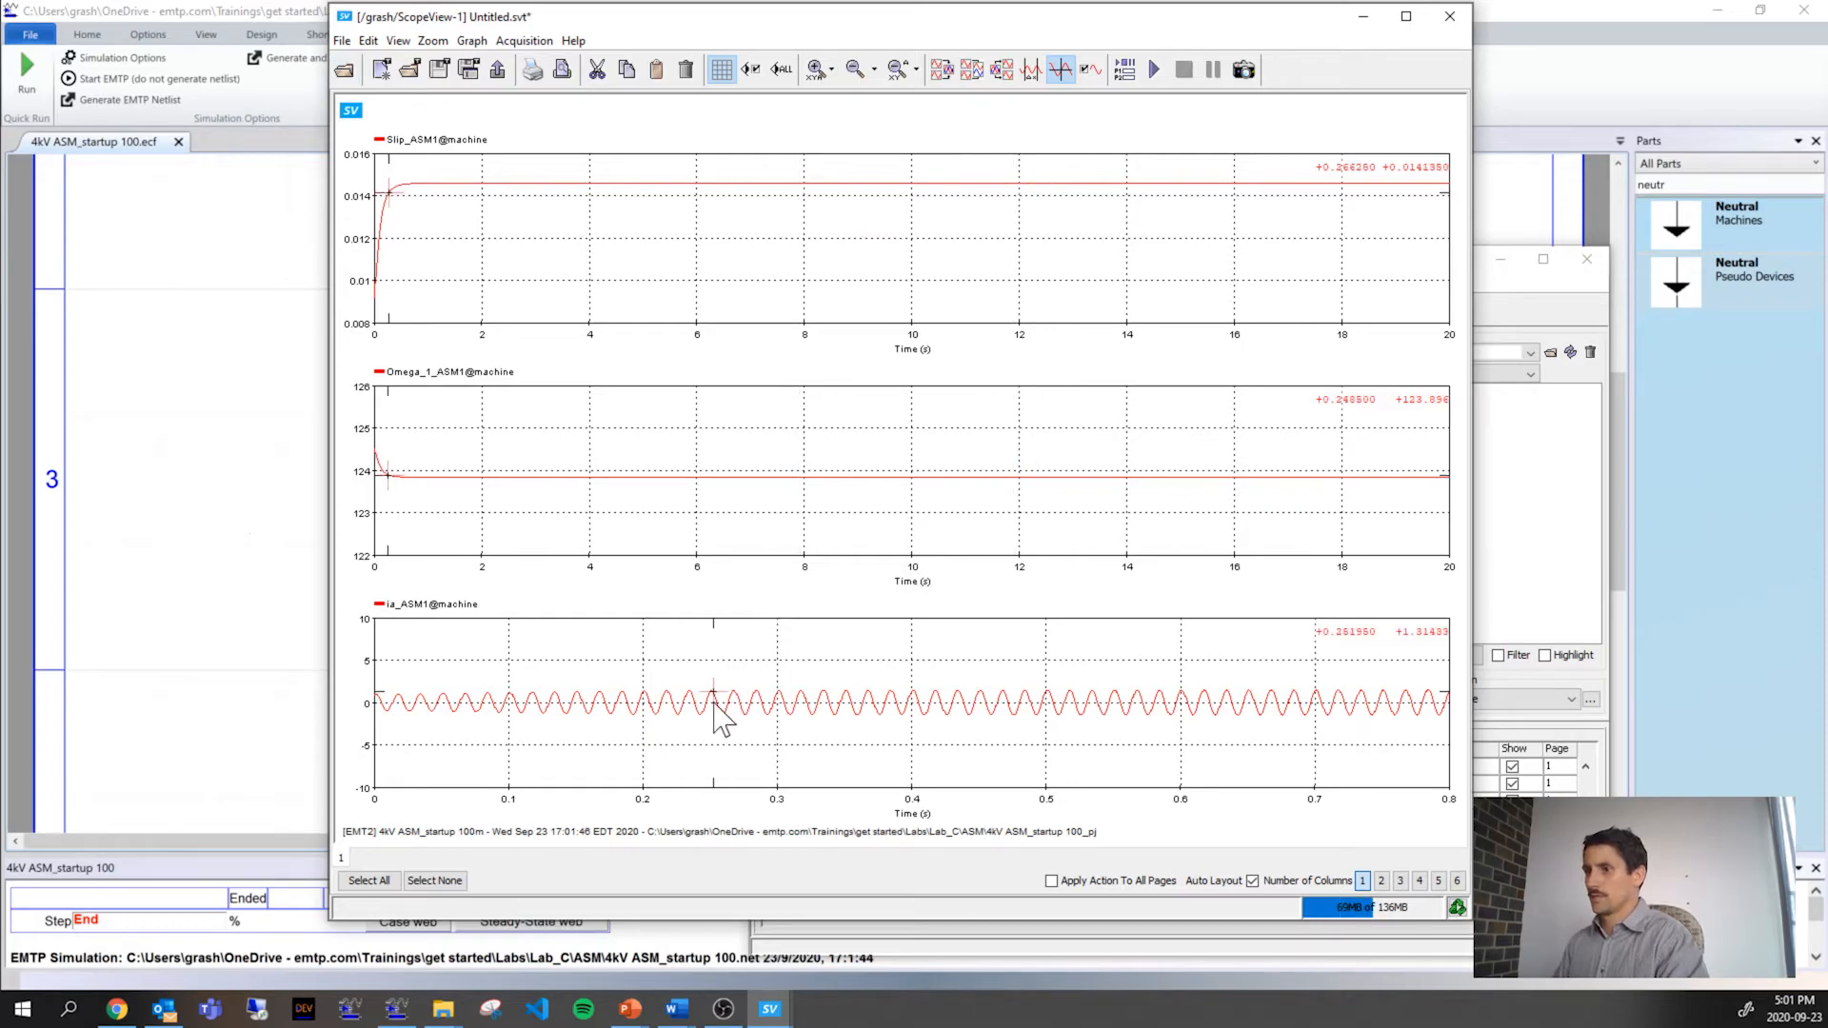
Step: Extend the ia_ASM1 graph to its full time range and examine how slip, speed and phase current settle from time zero
click(463, 489)
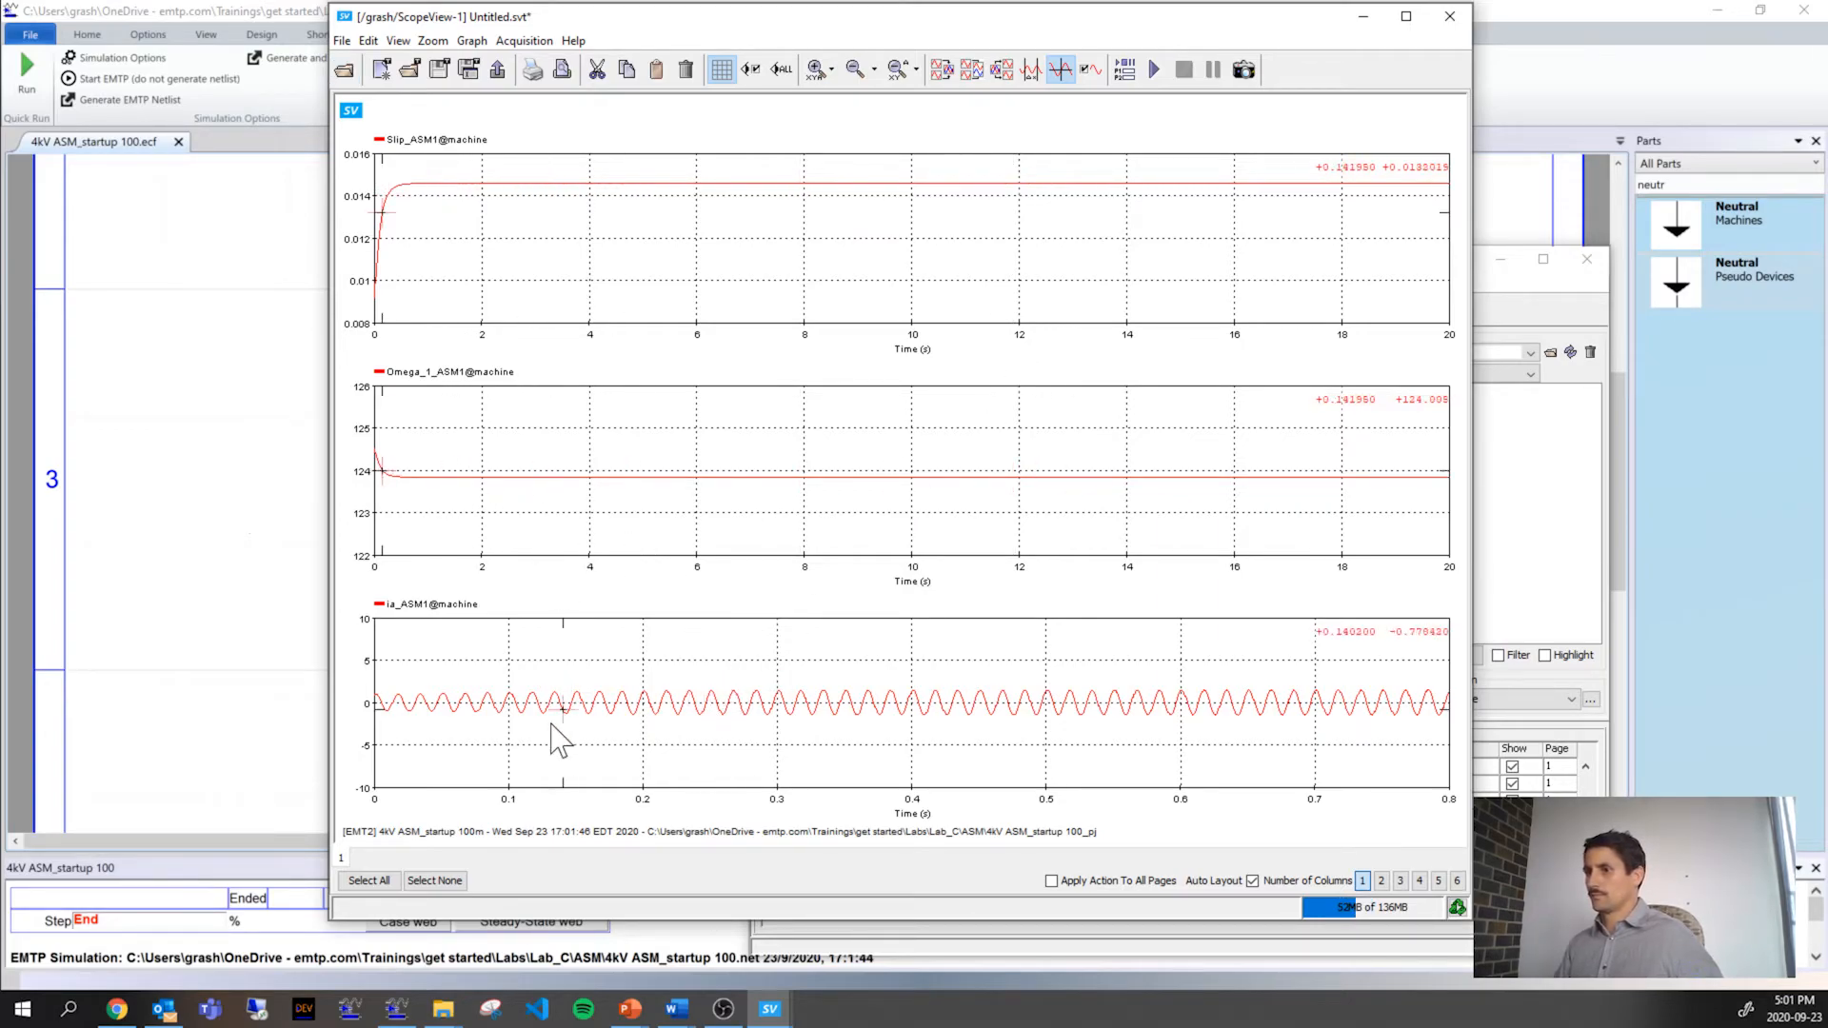
click(934, 680)
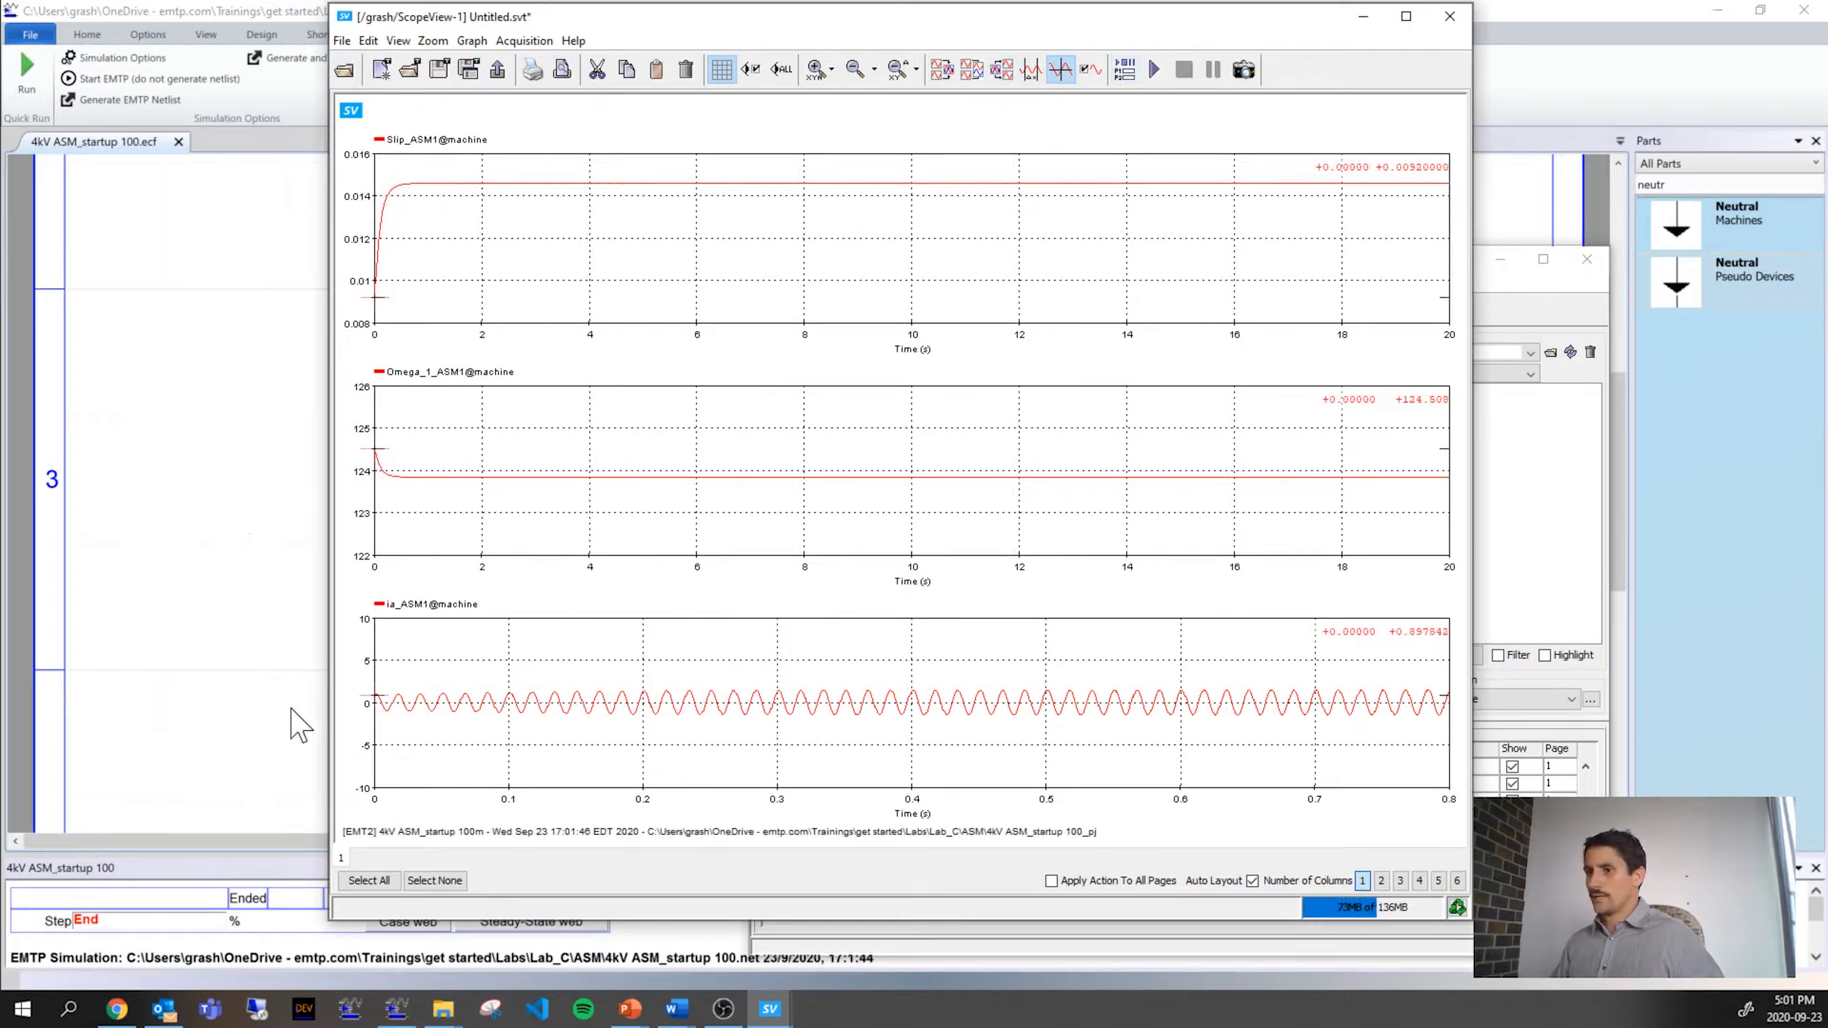
click(505, 726)
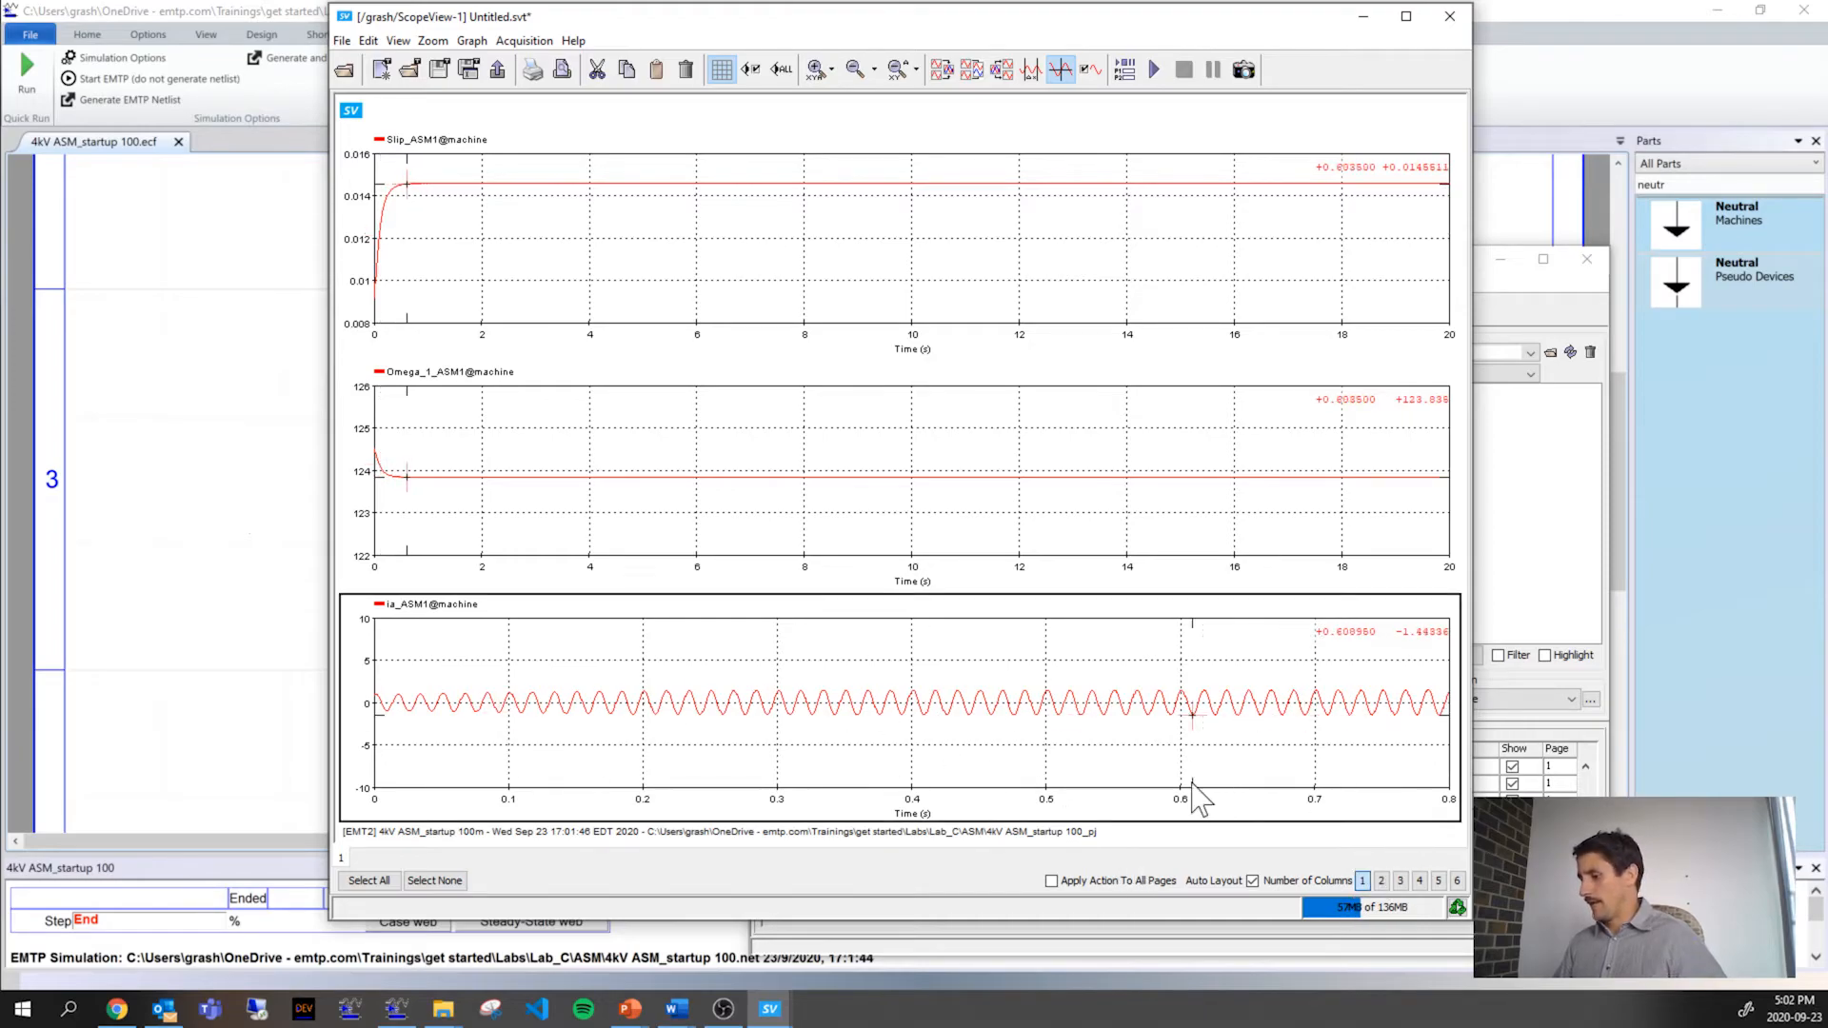
click(852, 70)
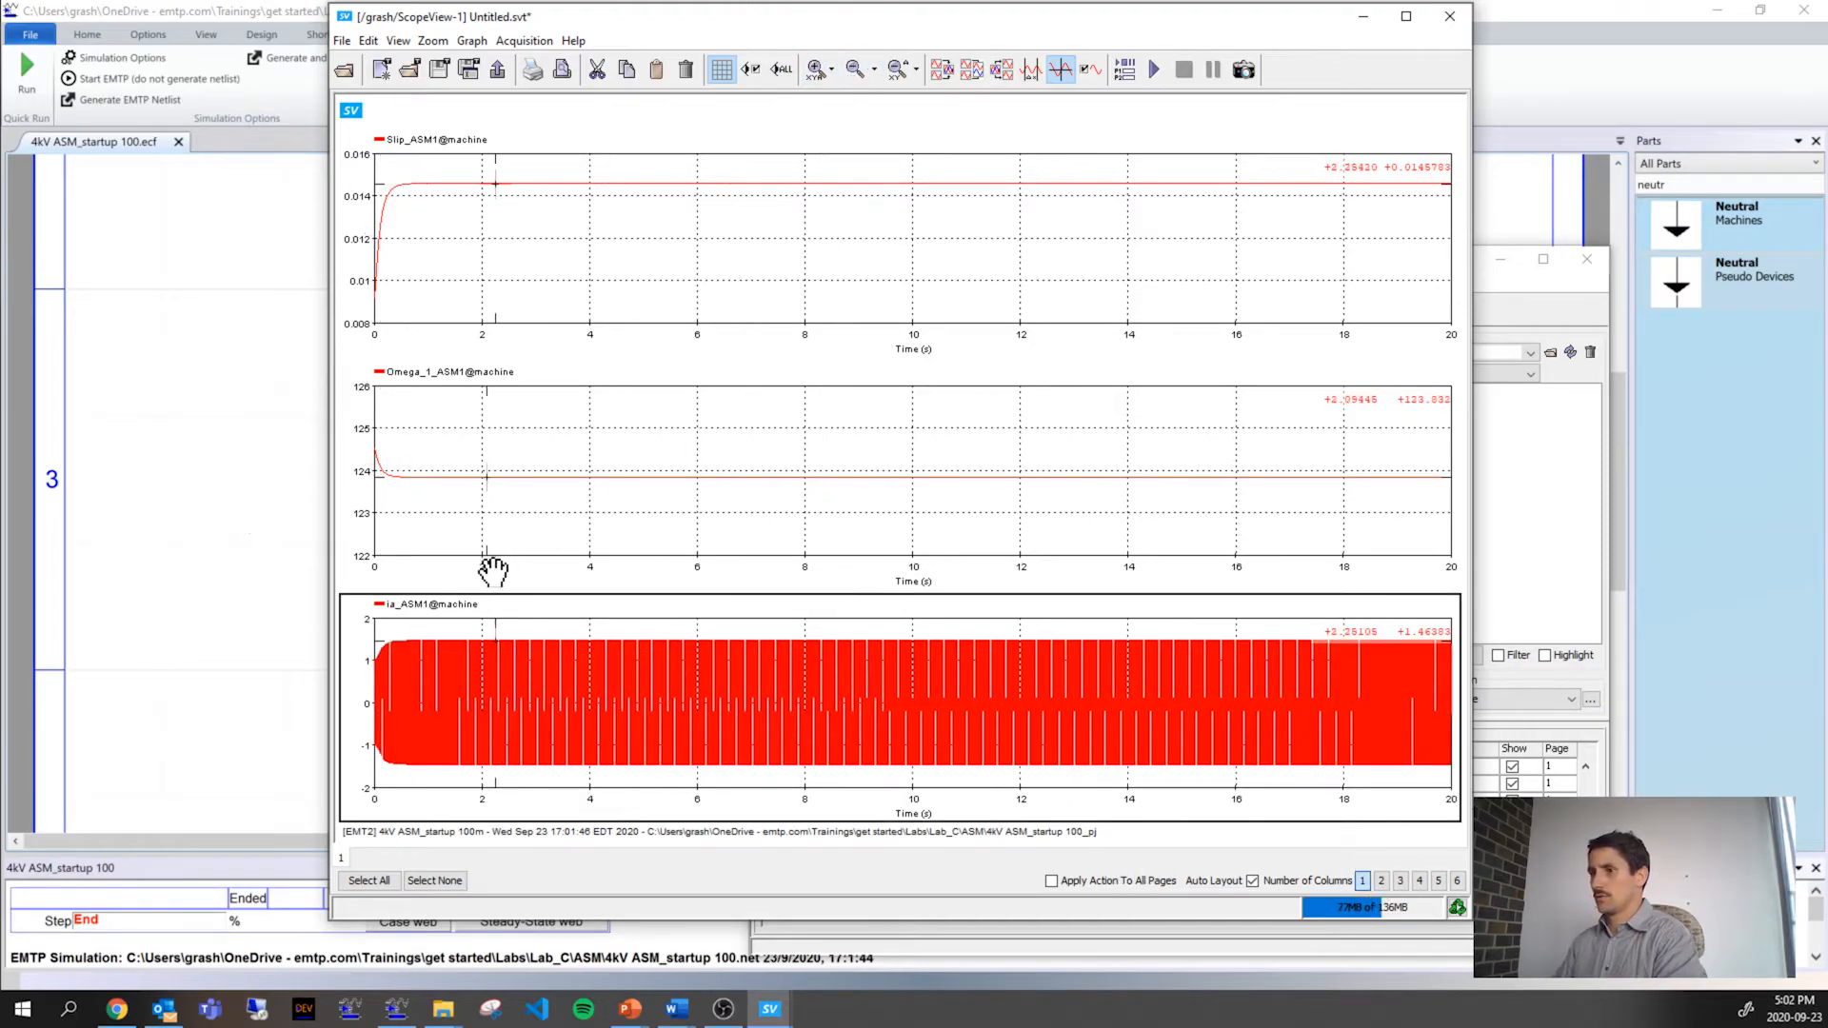
click(377, 668)
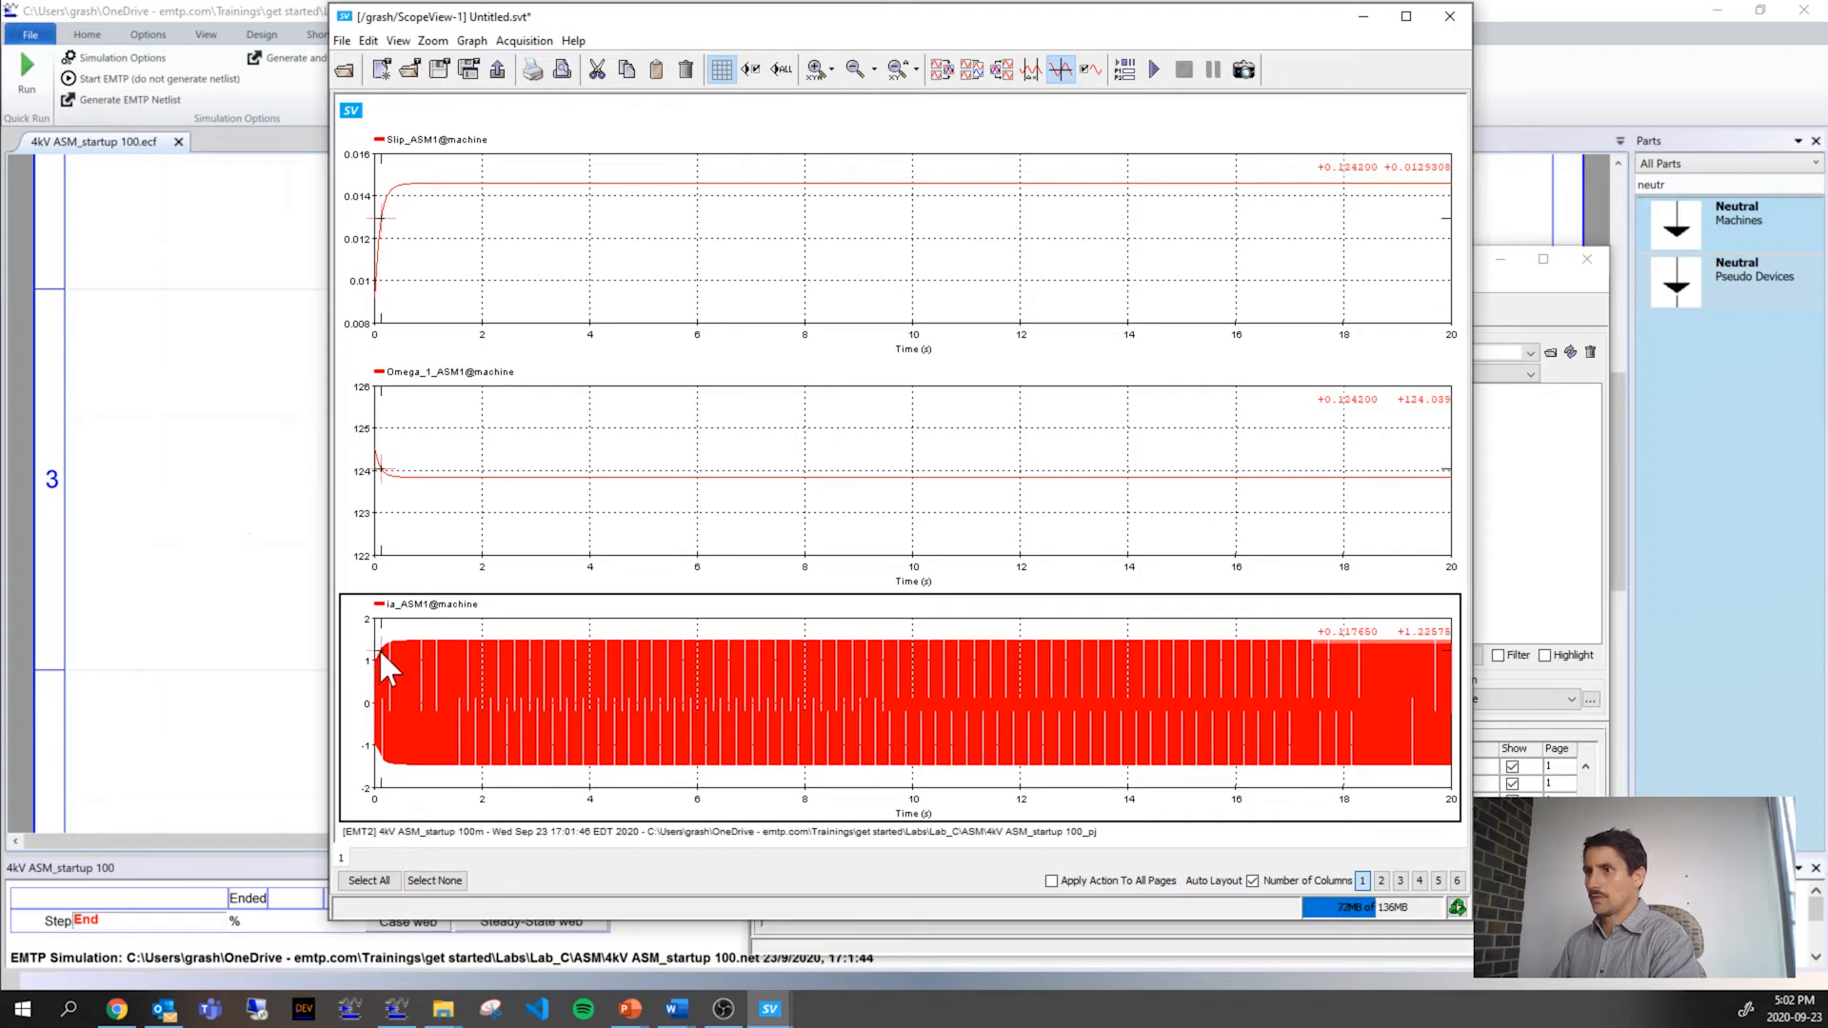
drag(379, 648, 439, 655)
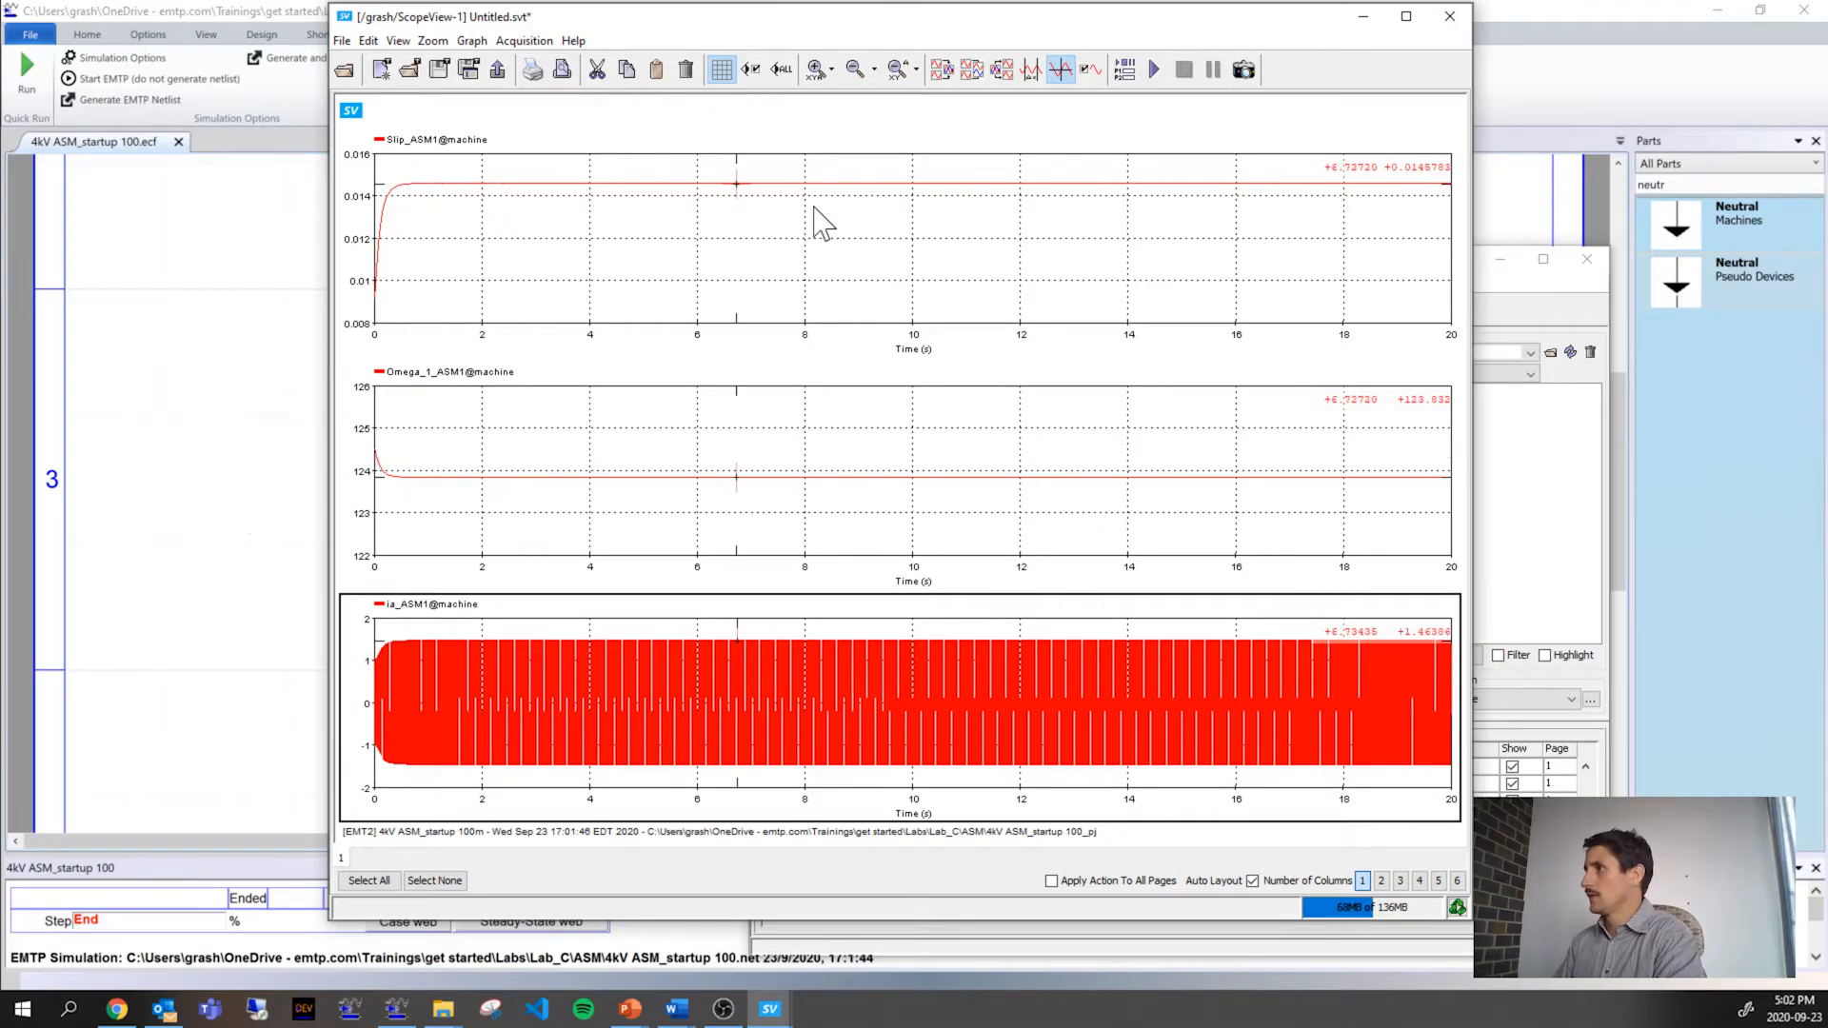
click(417, 166)
drag(436, 159, 1417, 183)
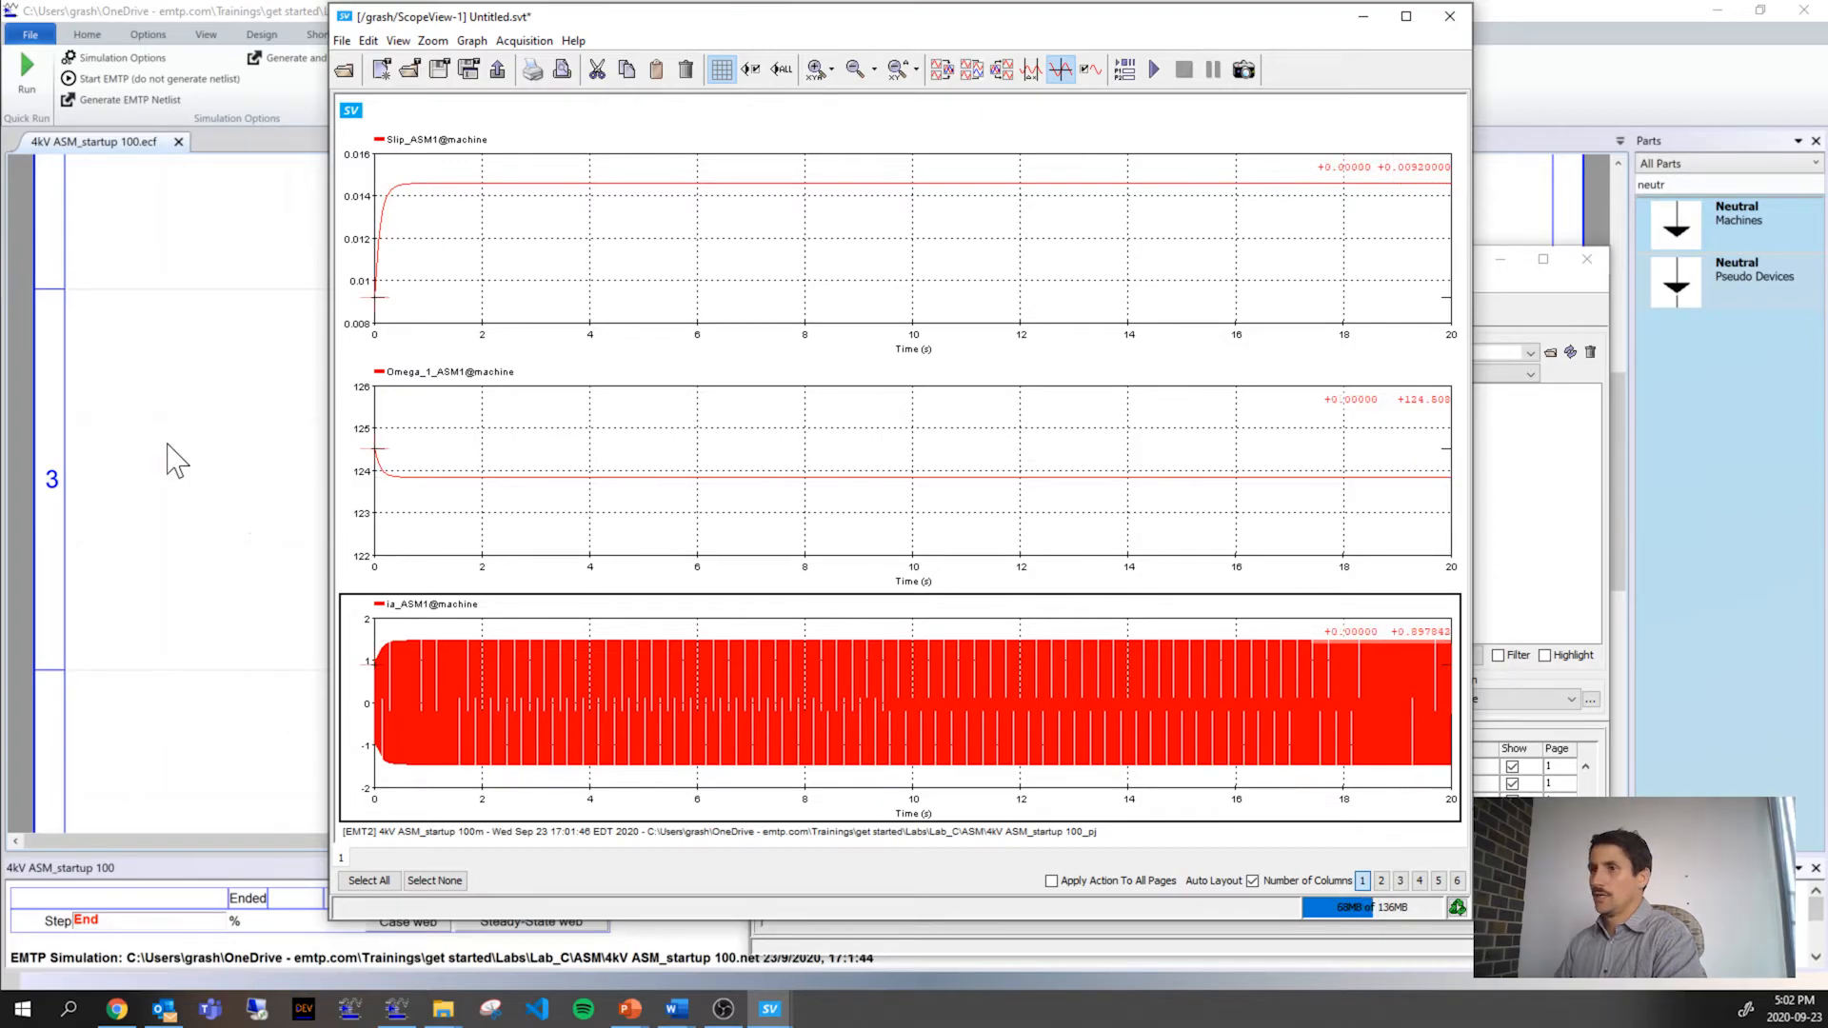
Step: Return to EMTPWorks and set ASM1's steady-state slip to 1.4%
click(176, 457)
double_click(952, 573)
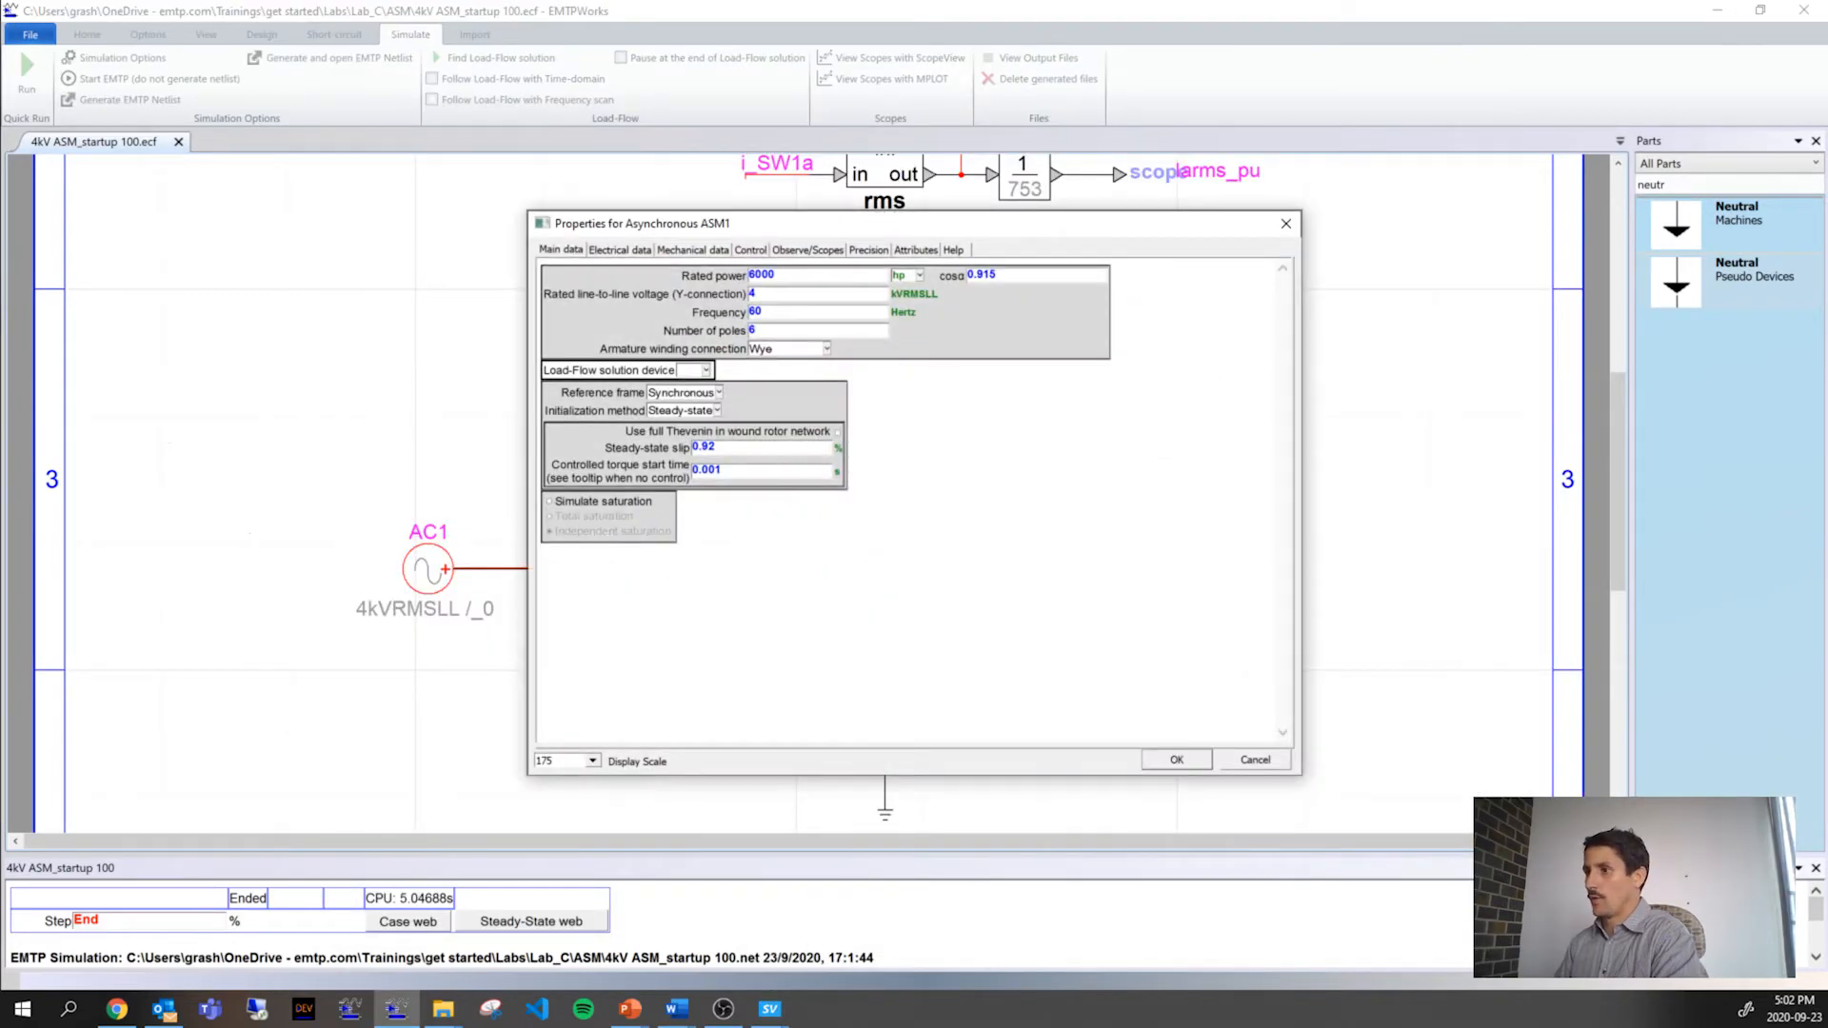
drag(732, 447, 651, 451)
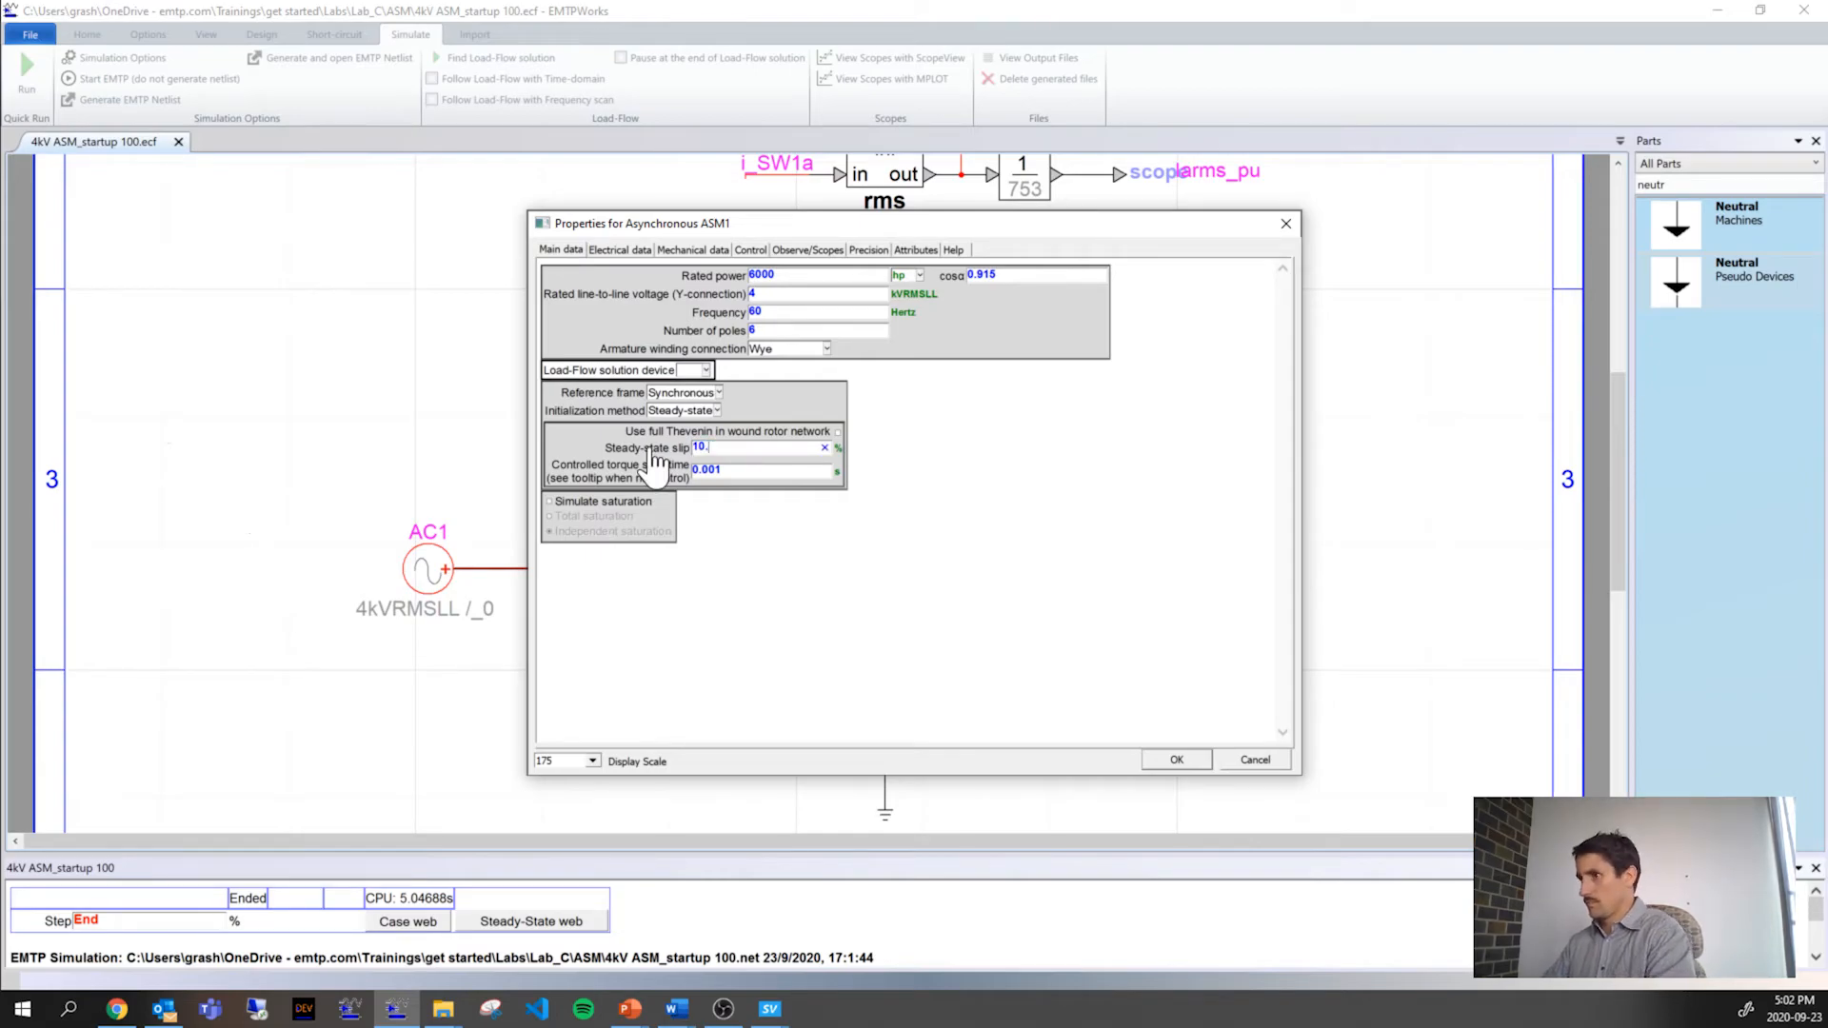
text(1.1)
click(1151, 760)
Step: Rerun the simulation and reload the ScopeView plots to examine the initial slip, speed and current transients over the whole run
click(28, 74)
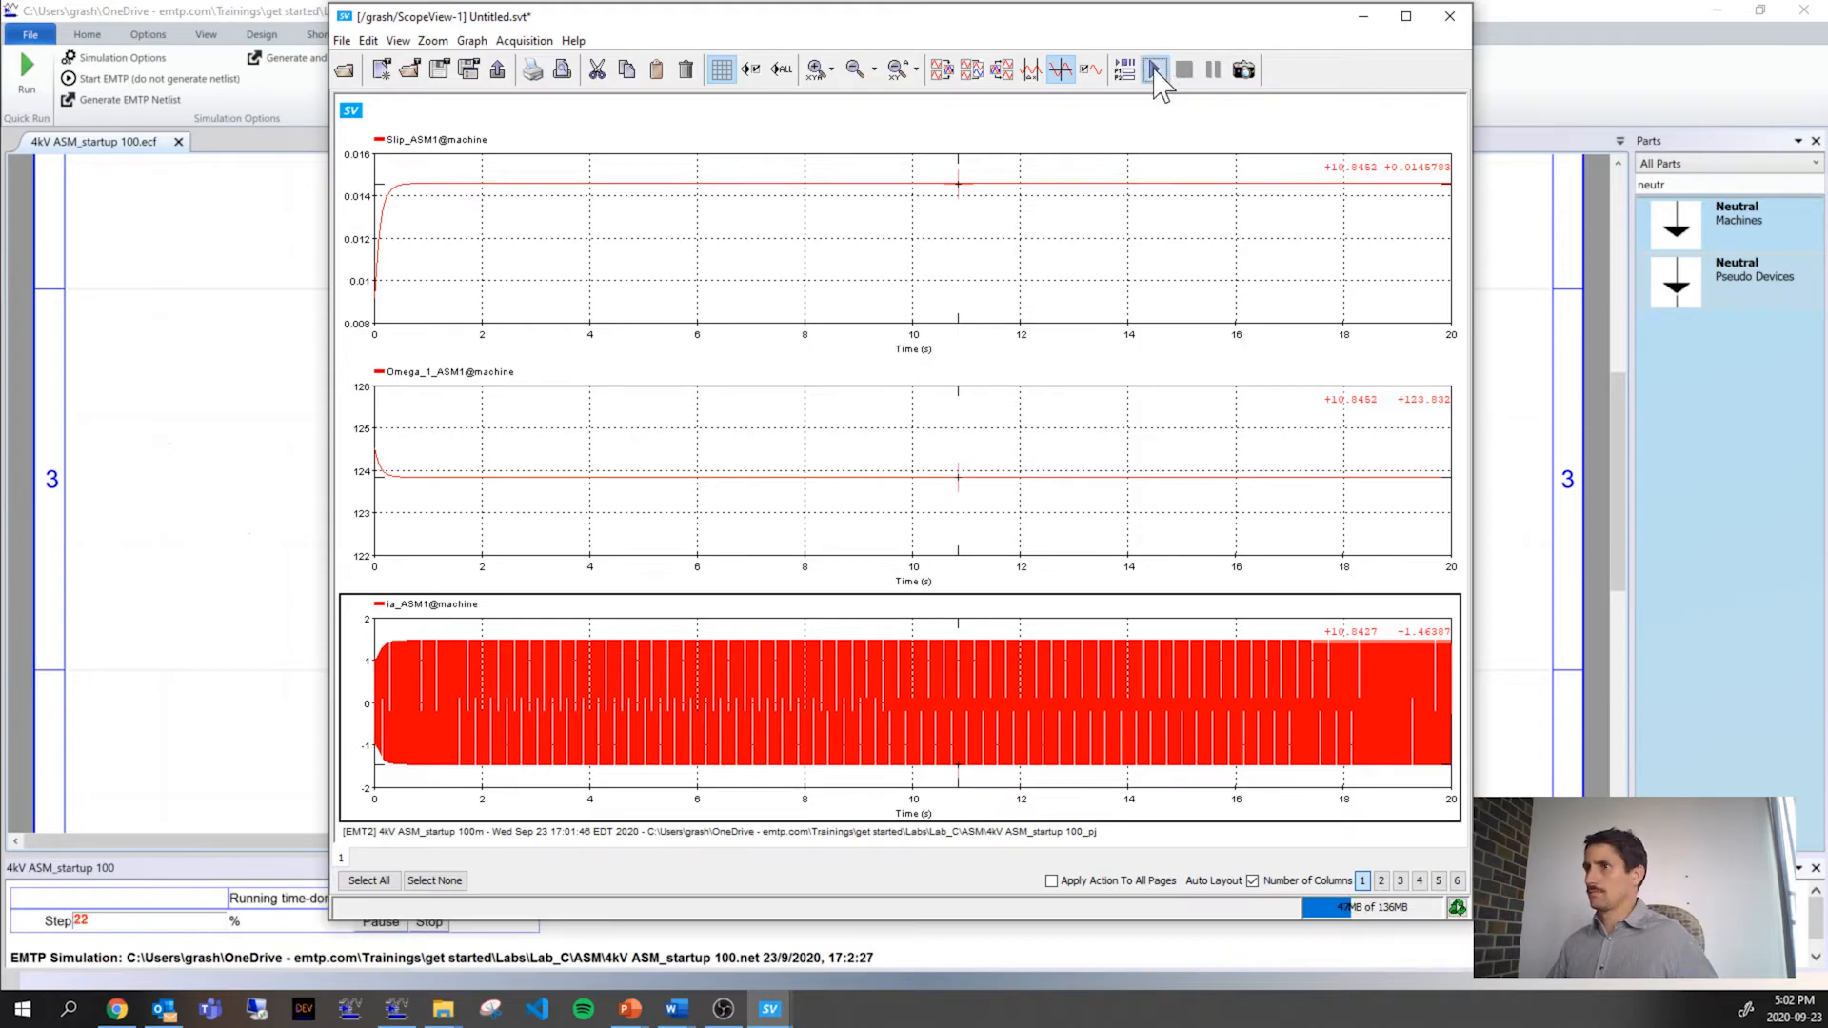
click(1155, 70)
drag(500, 718, 395, 625)
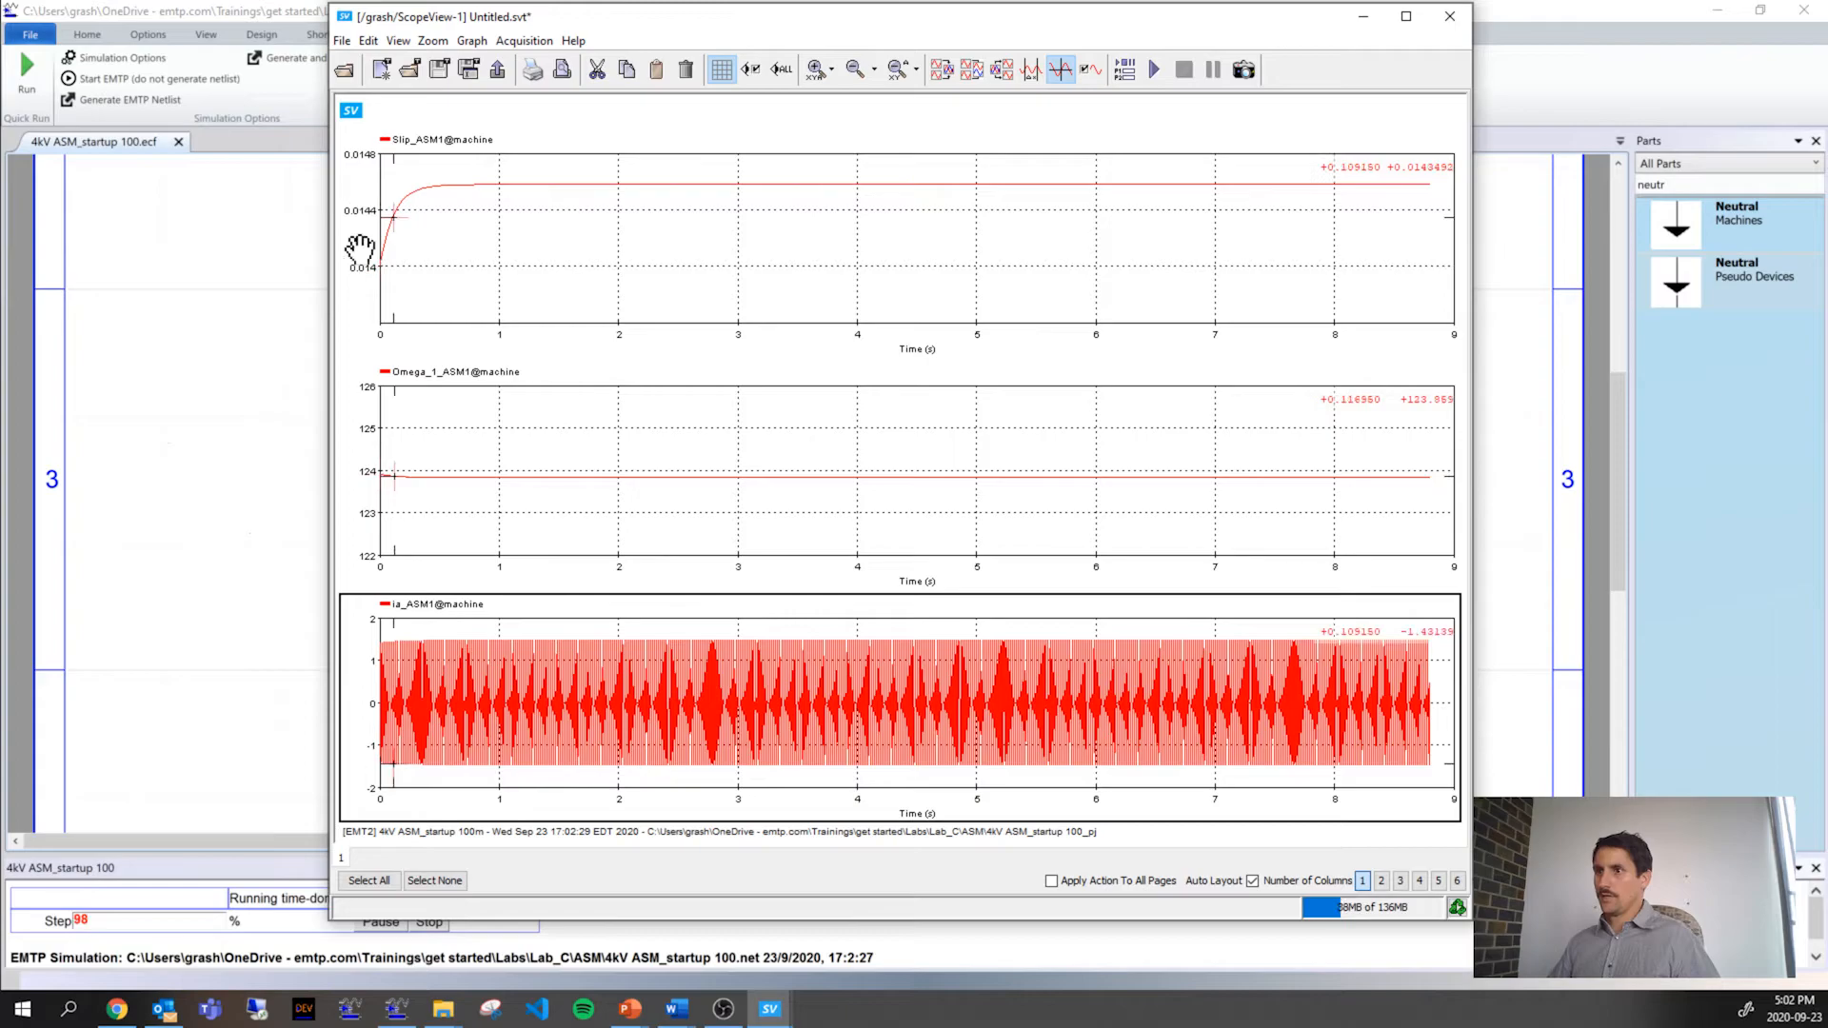
drag(407, 653, 375, 649)
click(518, 257)
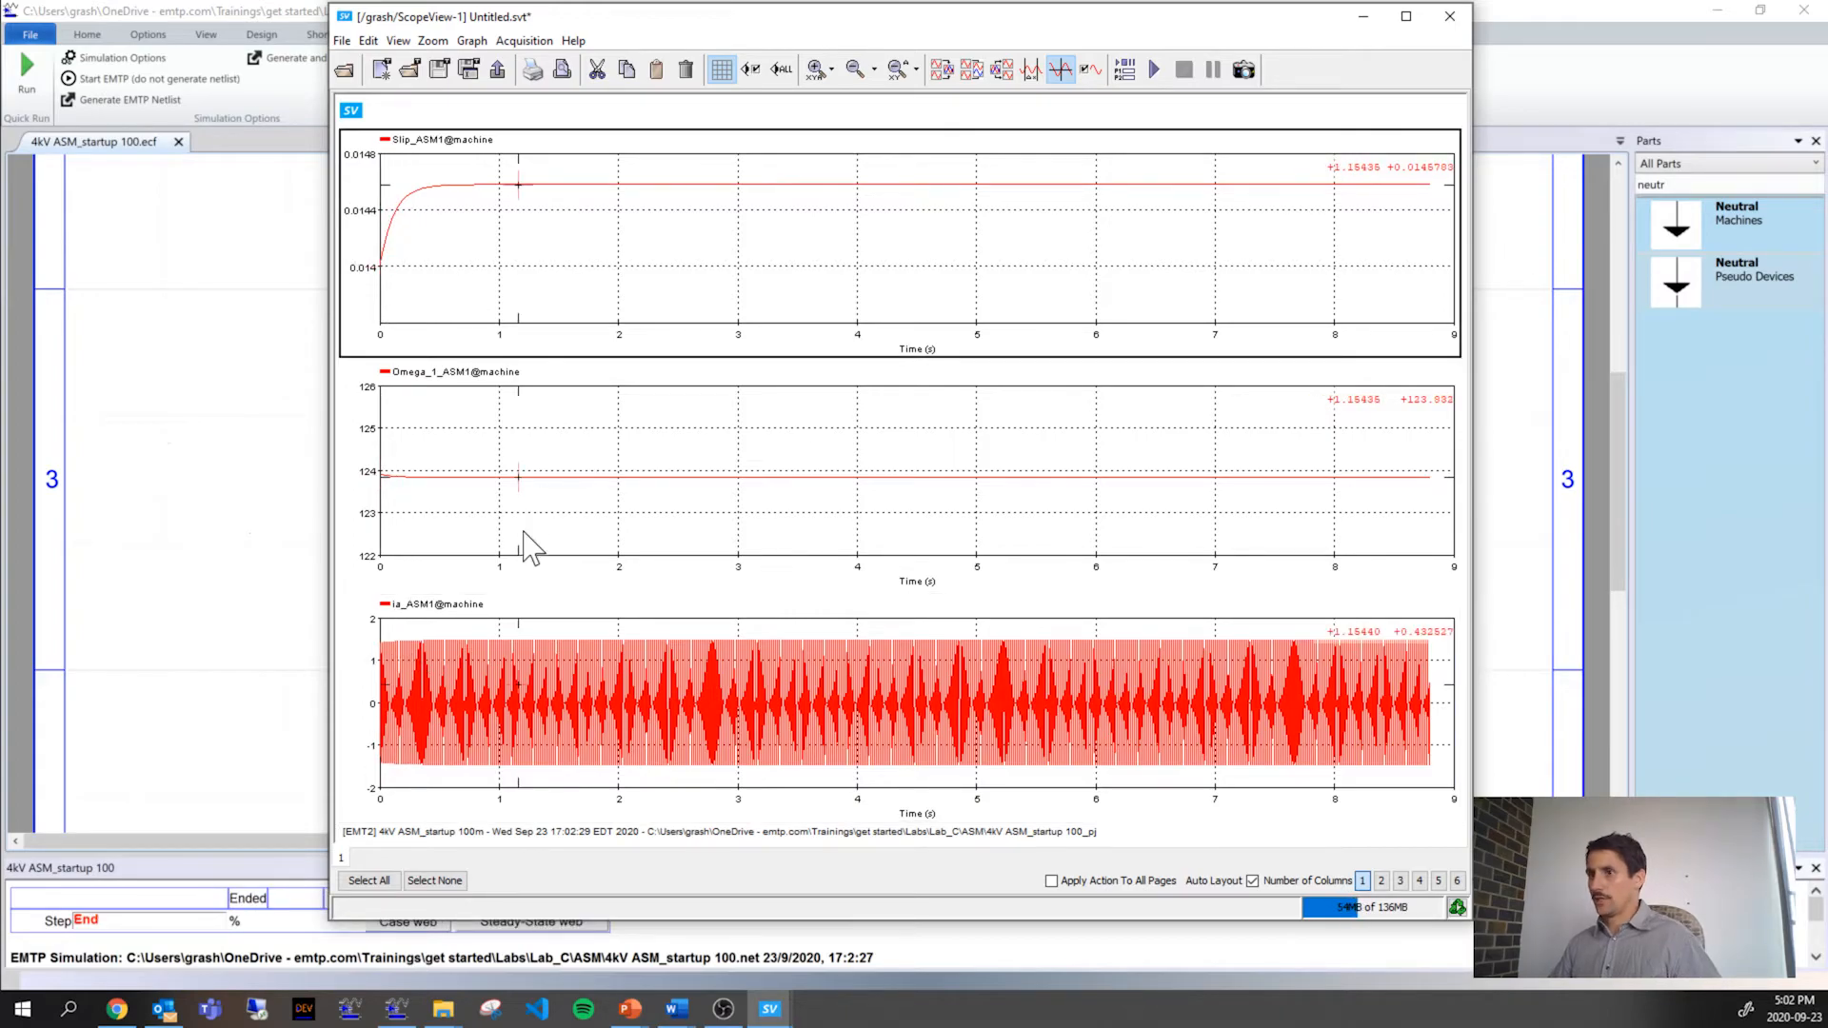
drag(529, 547, 1260, 124)
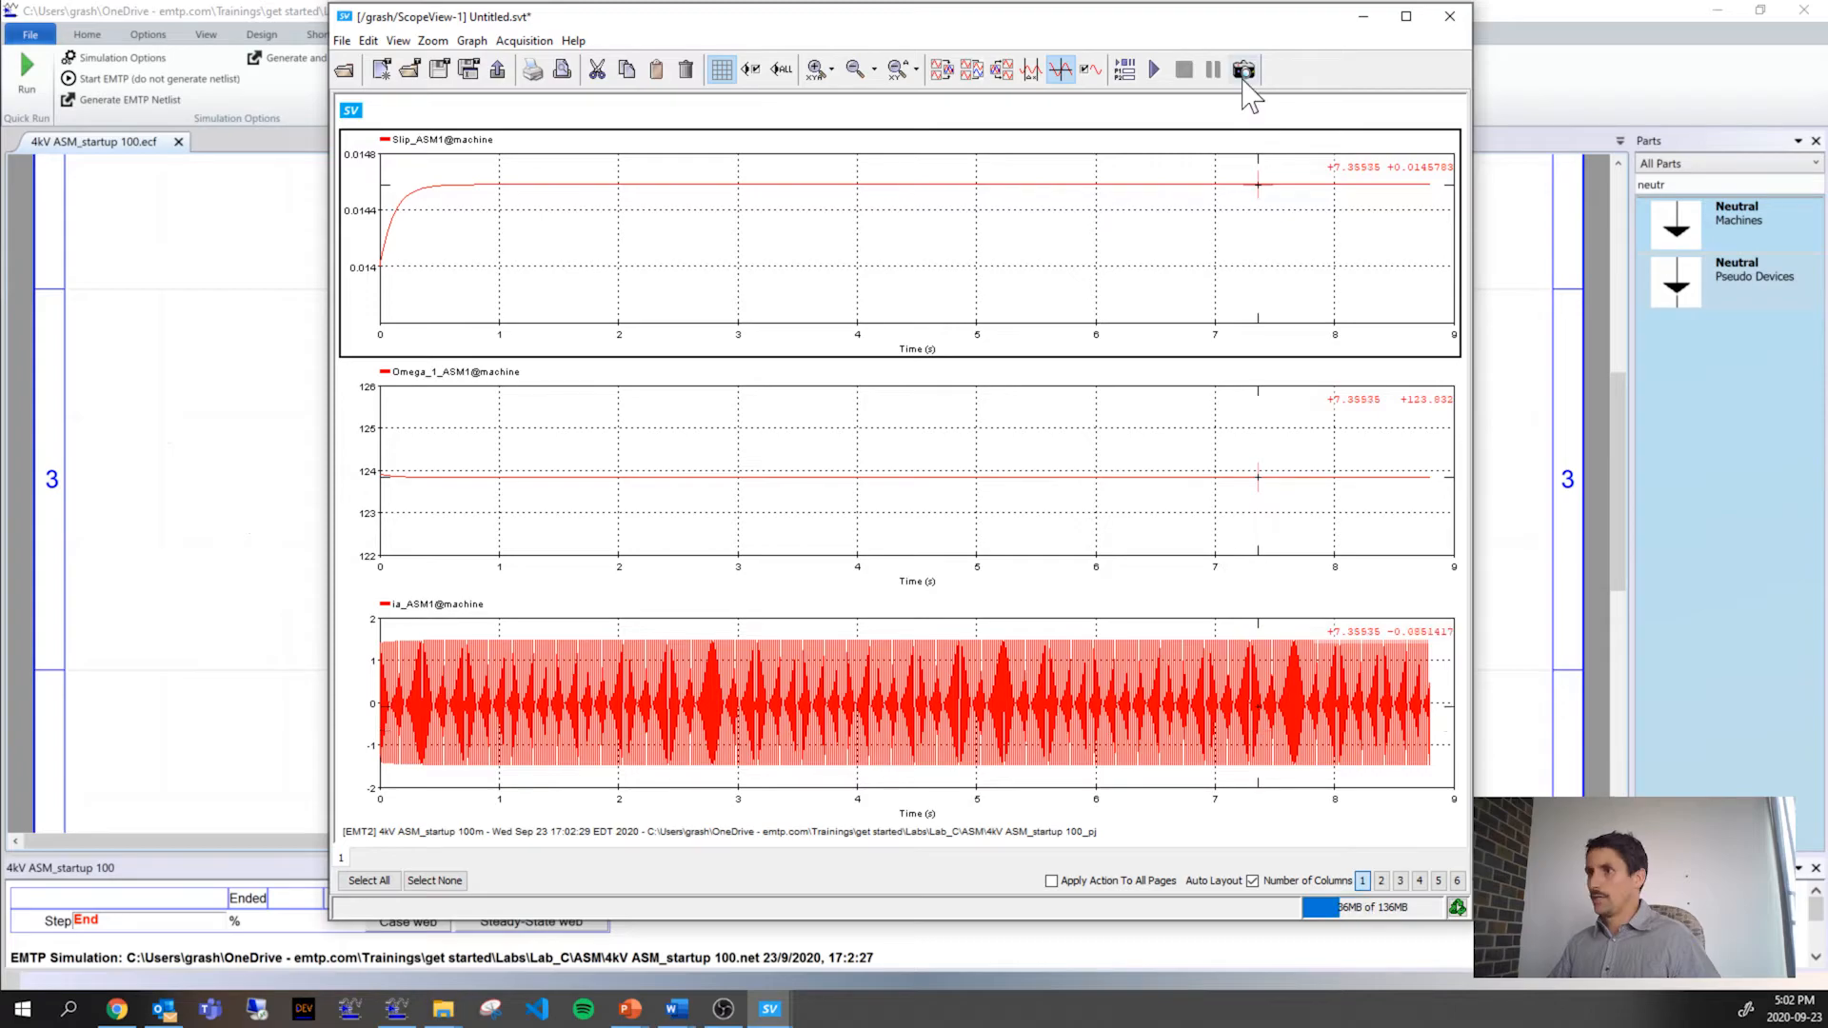
click(1154, 69)
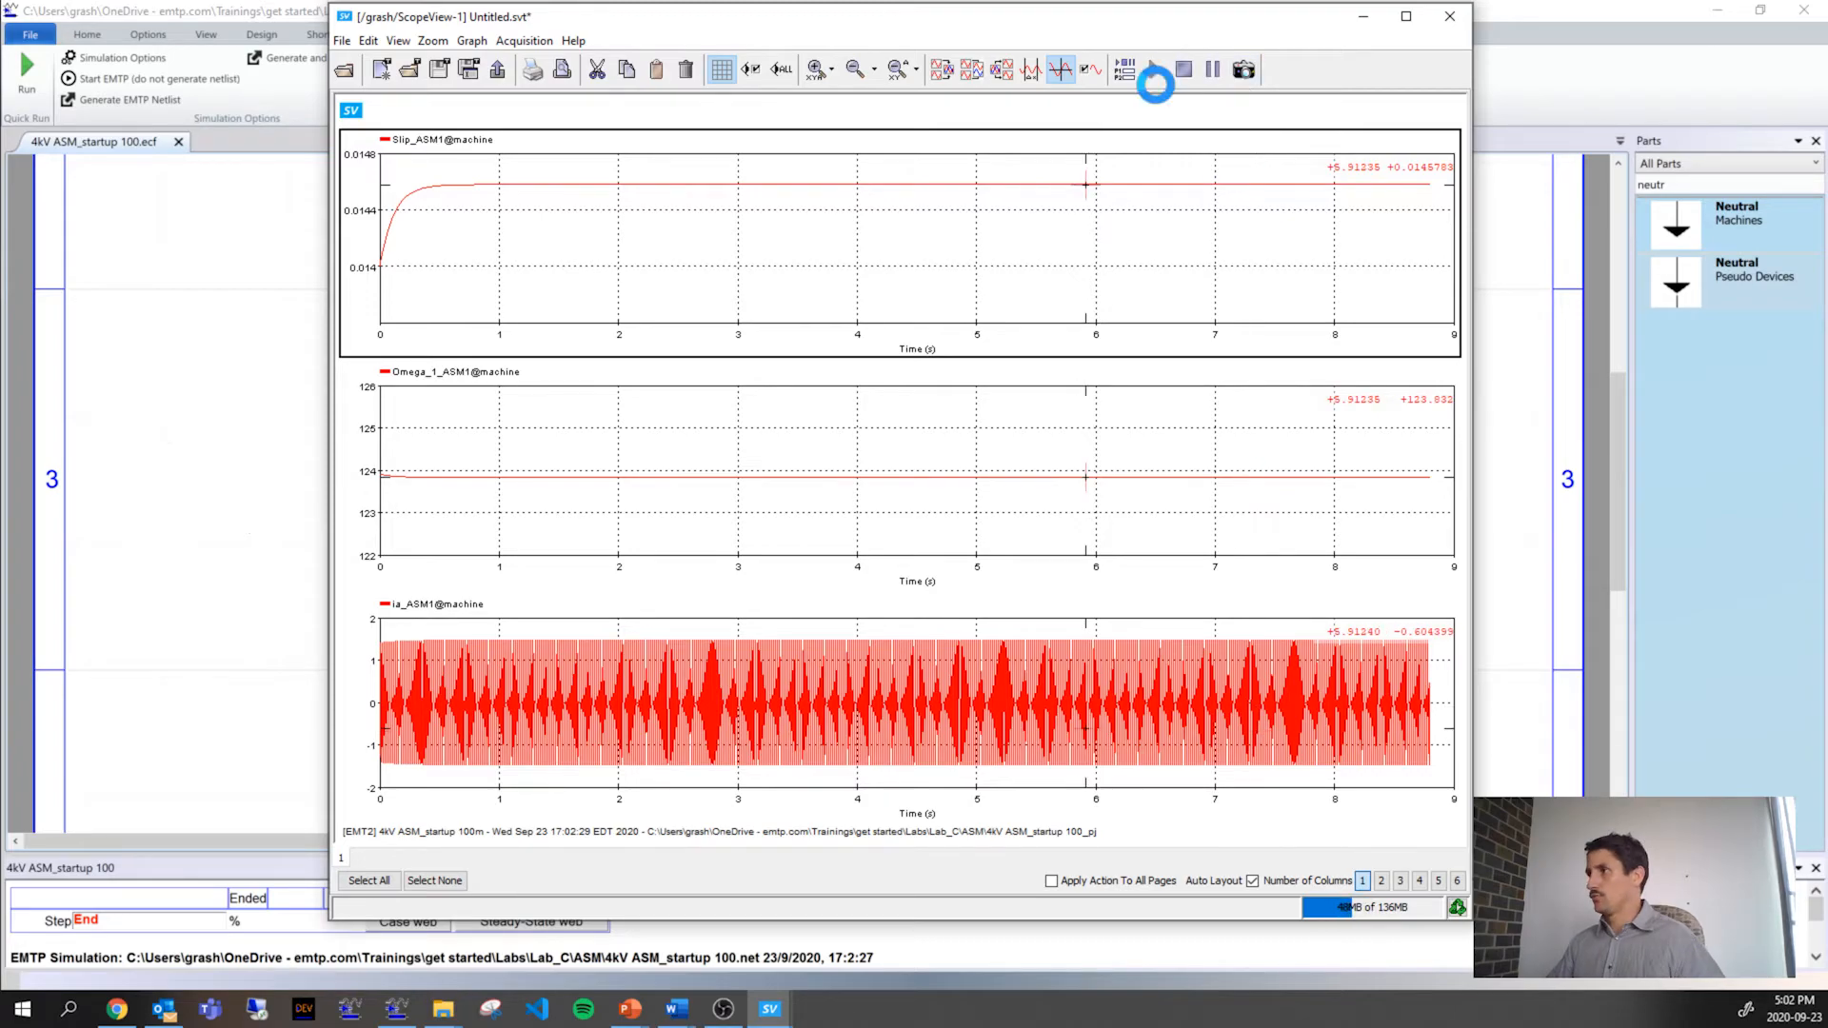
drag(1250, 192, 1432, 177)
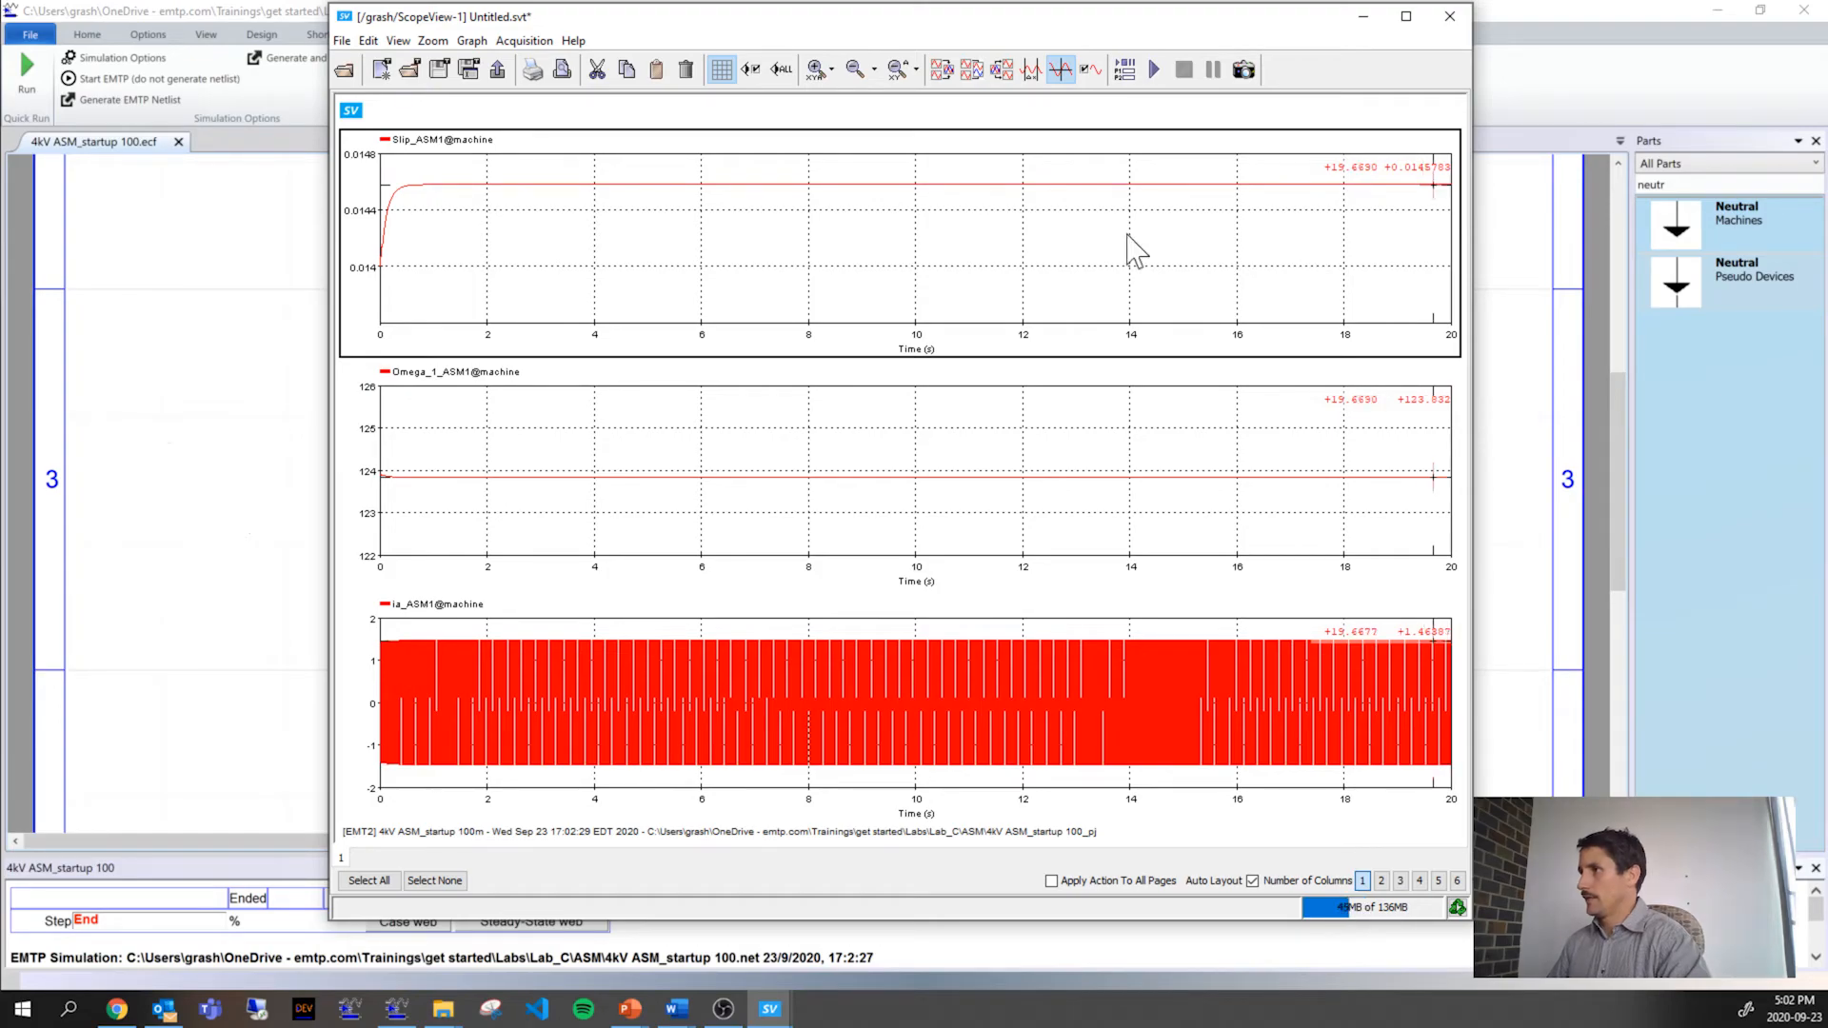
Step: Back in EMTPWorks, refine ASM1's steady-state slip to 1.458%
key(alt+Tab)
double_click(966, 607)
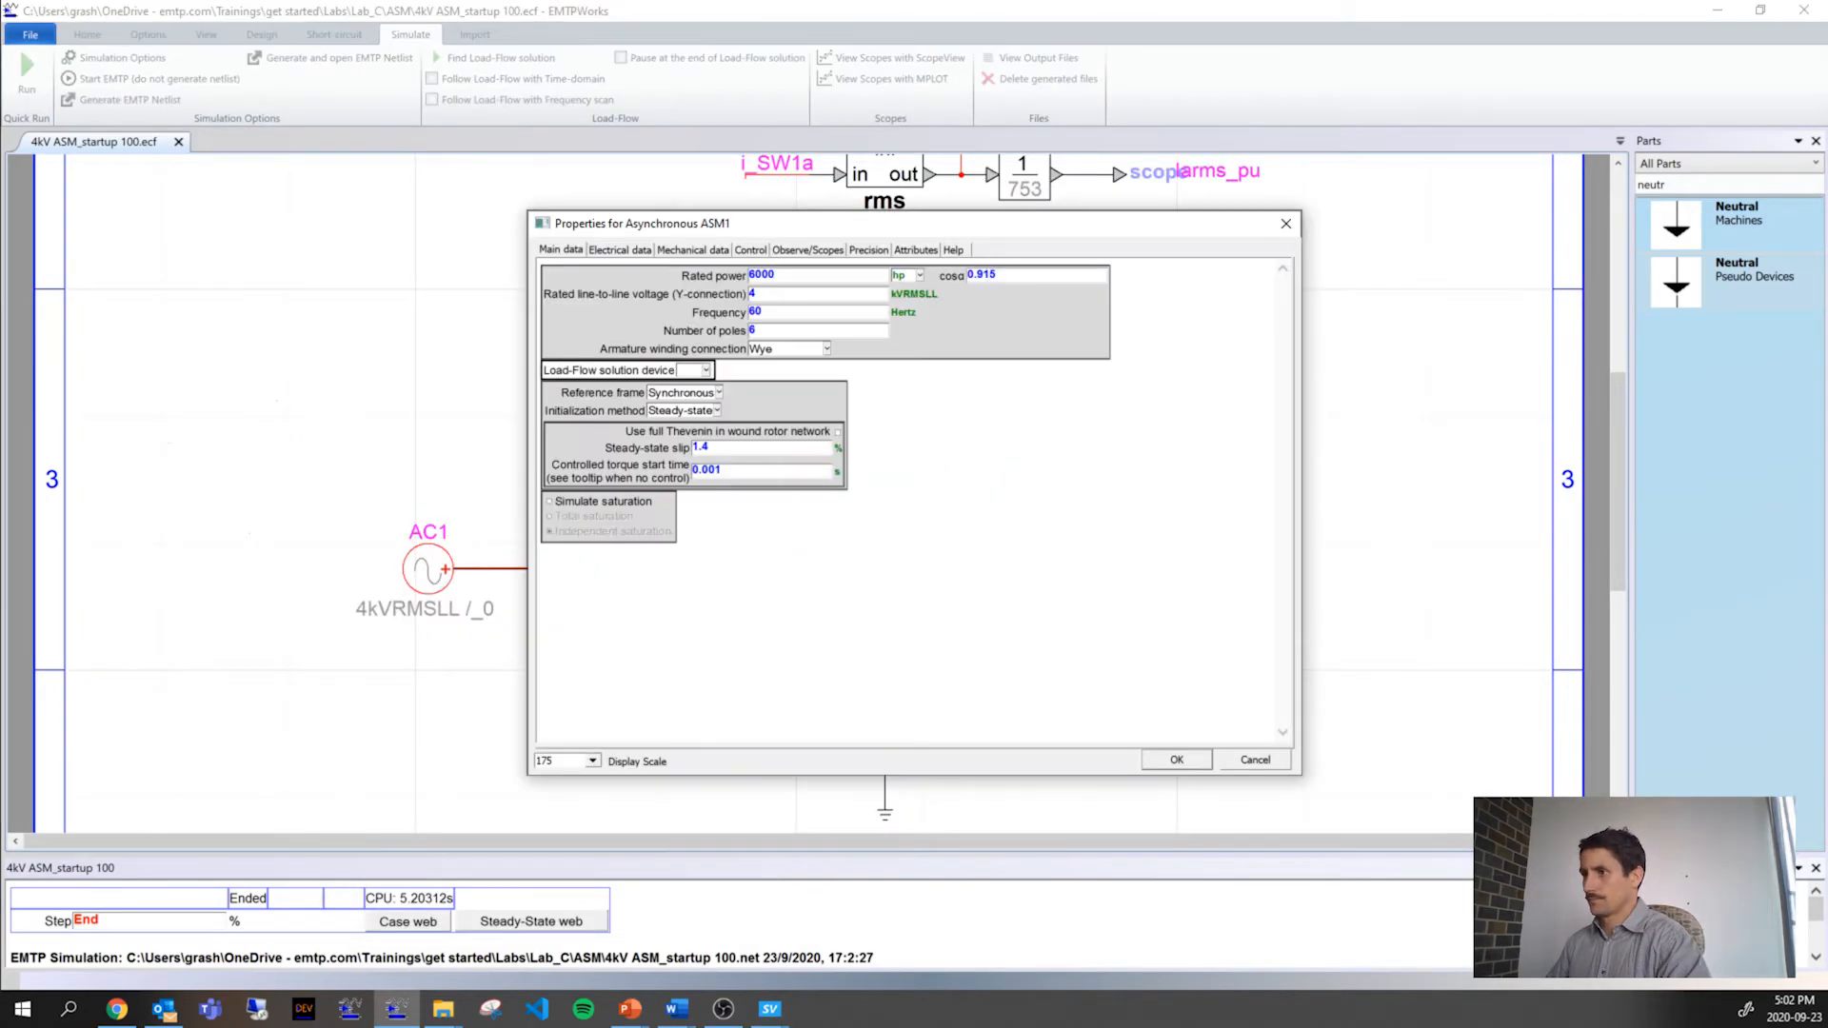
click(728, 448)
text(58)
click(1176, 759)
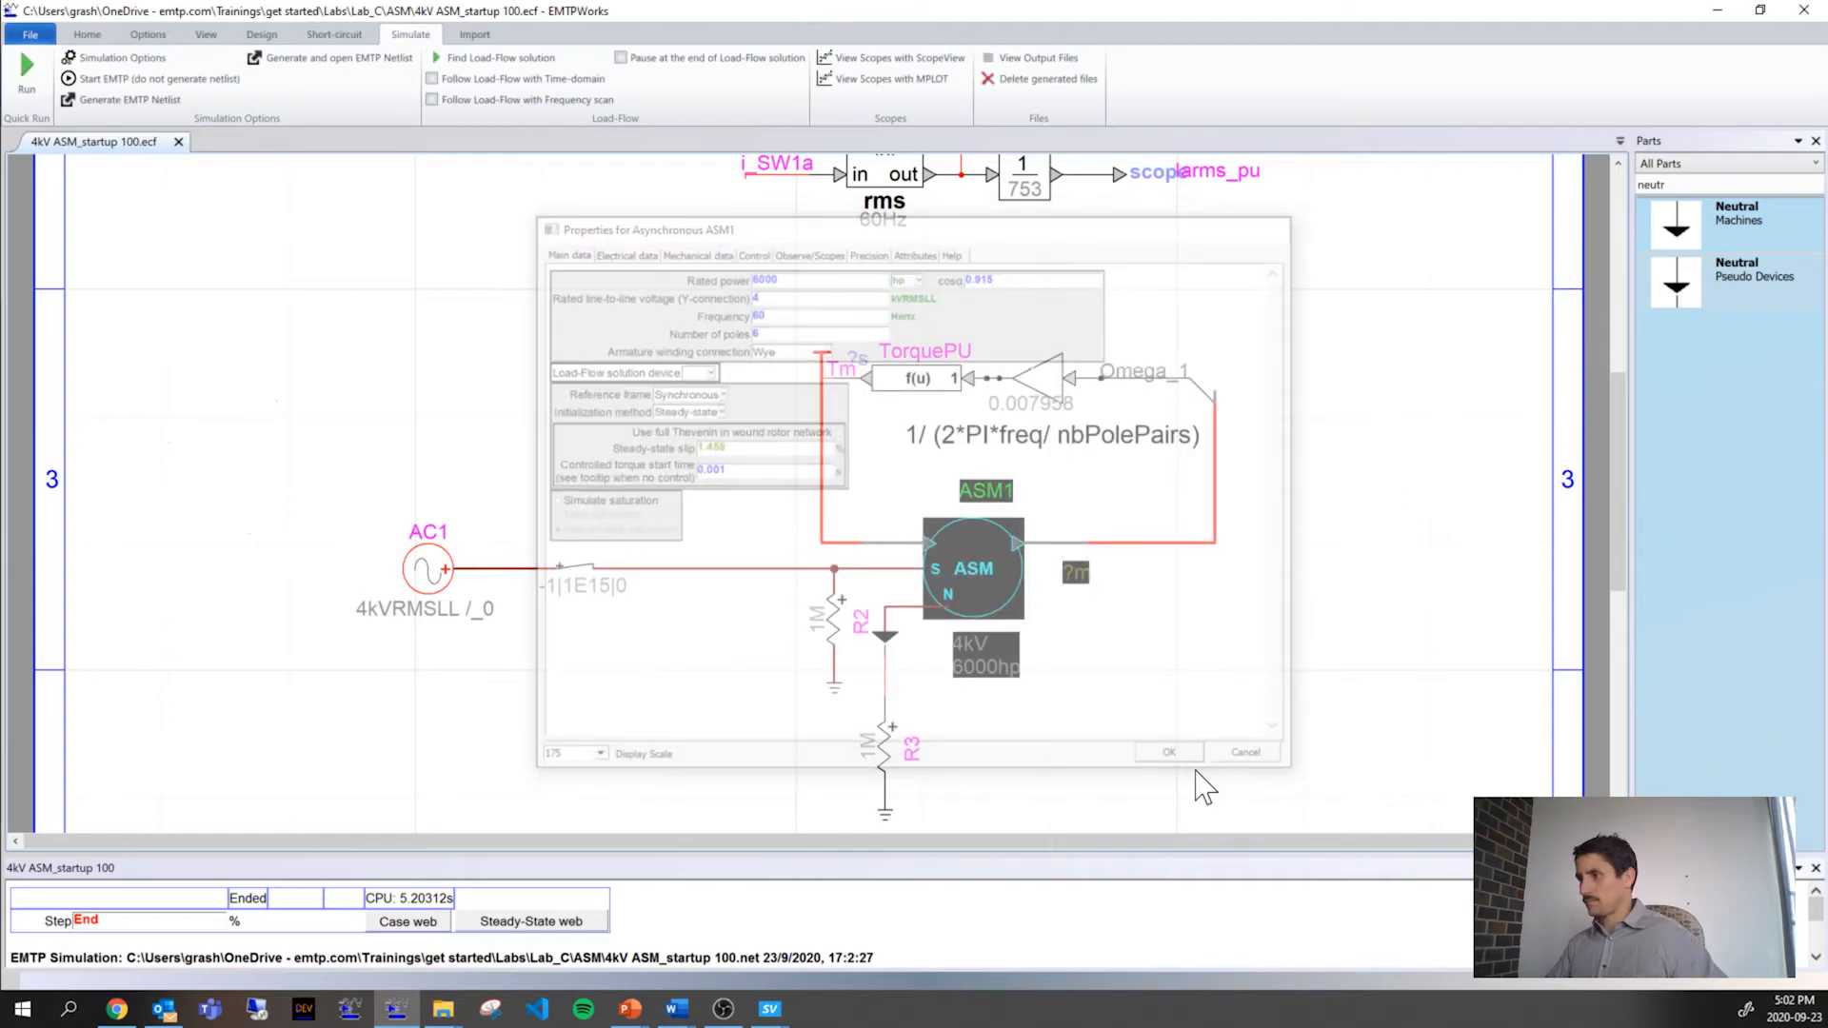
Step: Run the simulation with the refined slip, reload the plots in ScopeView, and return to the EMTPWorks schematic
click(28, 71)
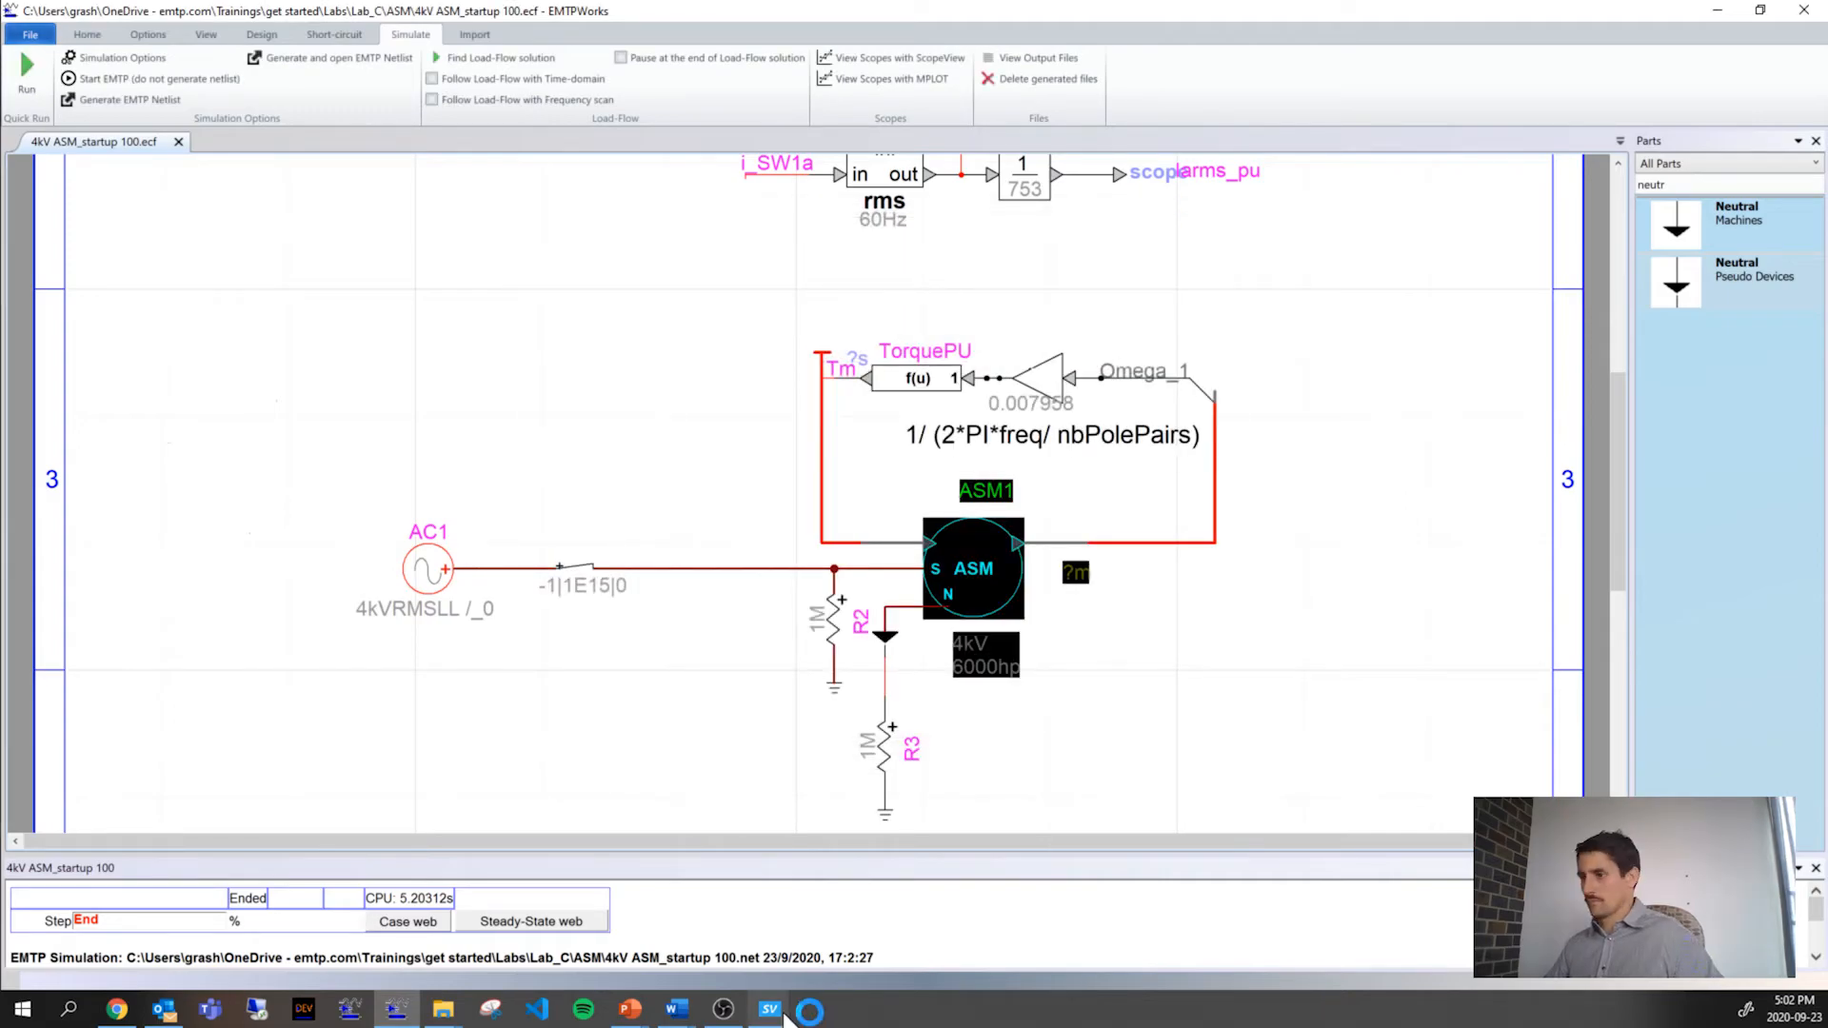
click(782, 1011)
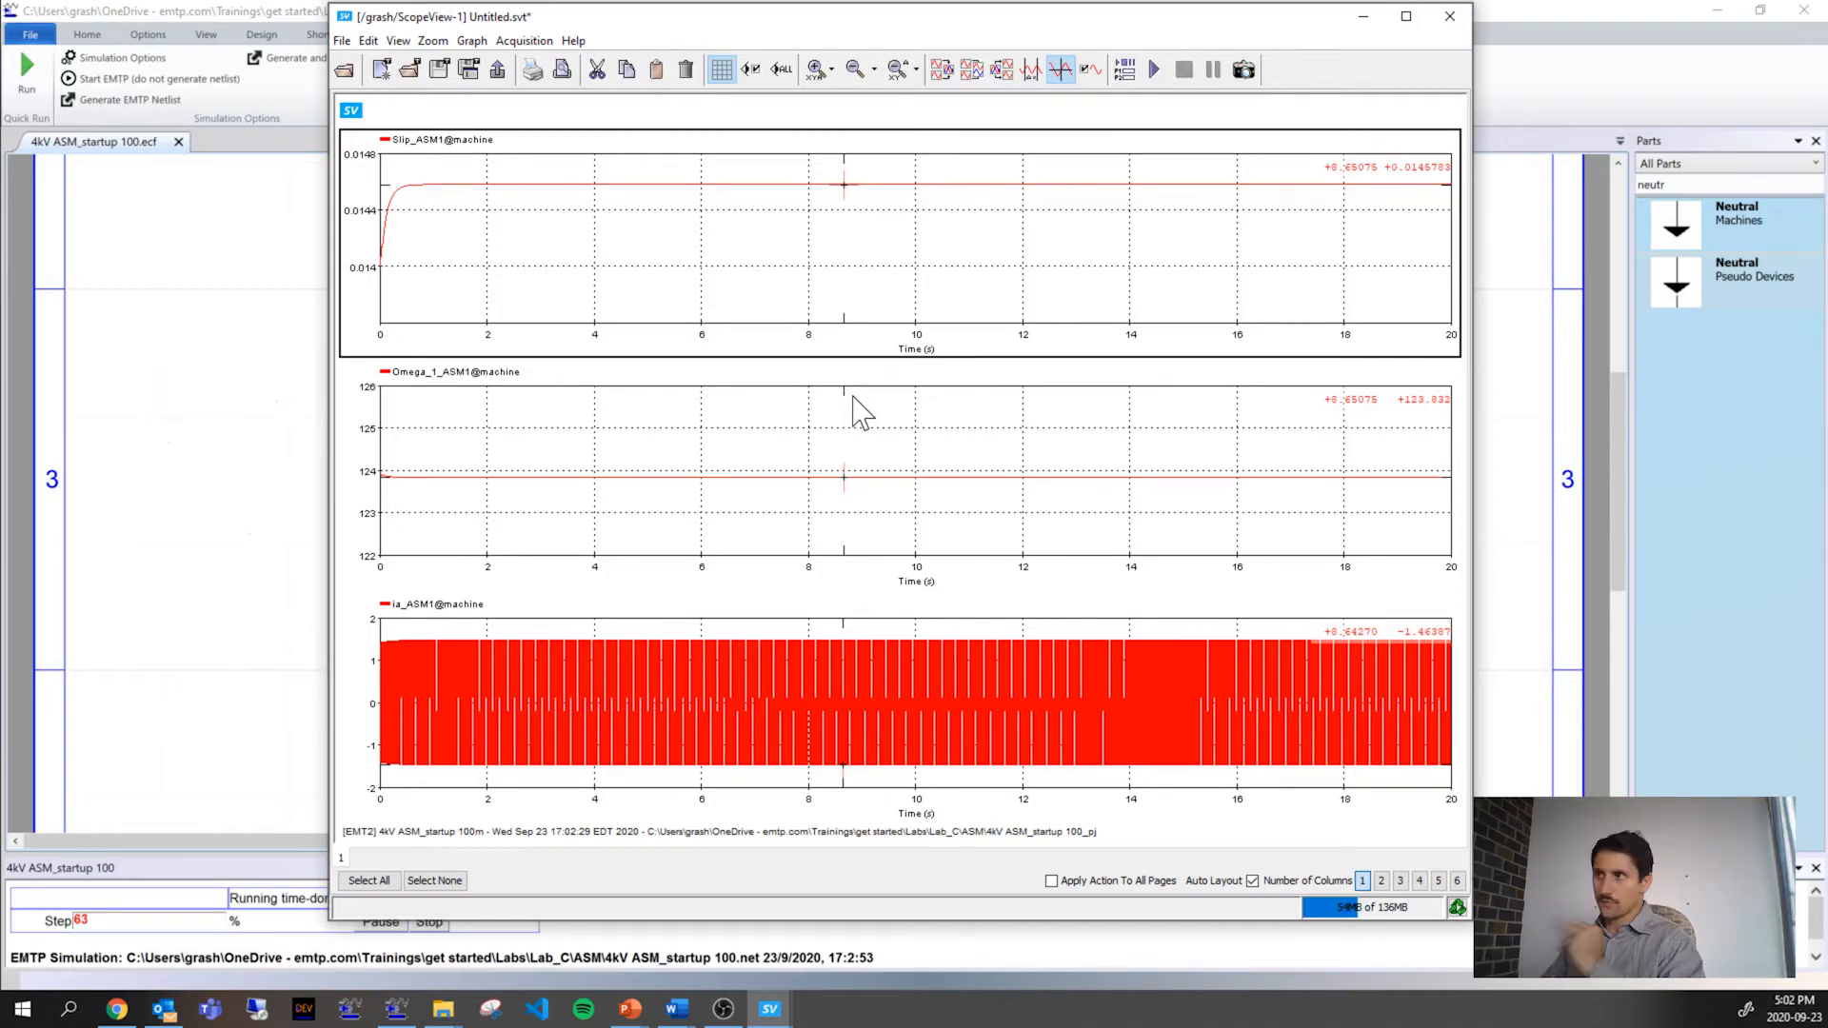
click(1155, 69)
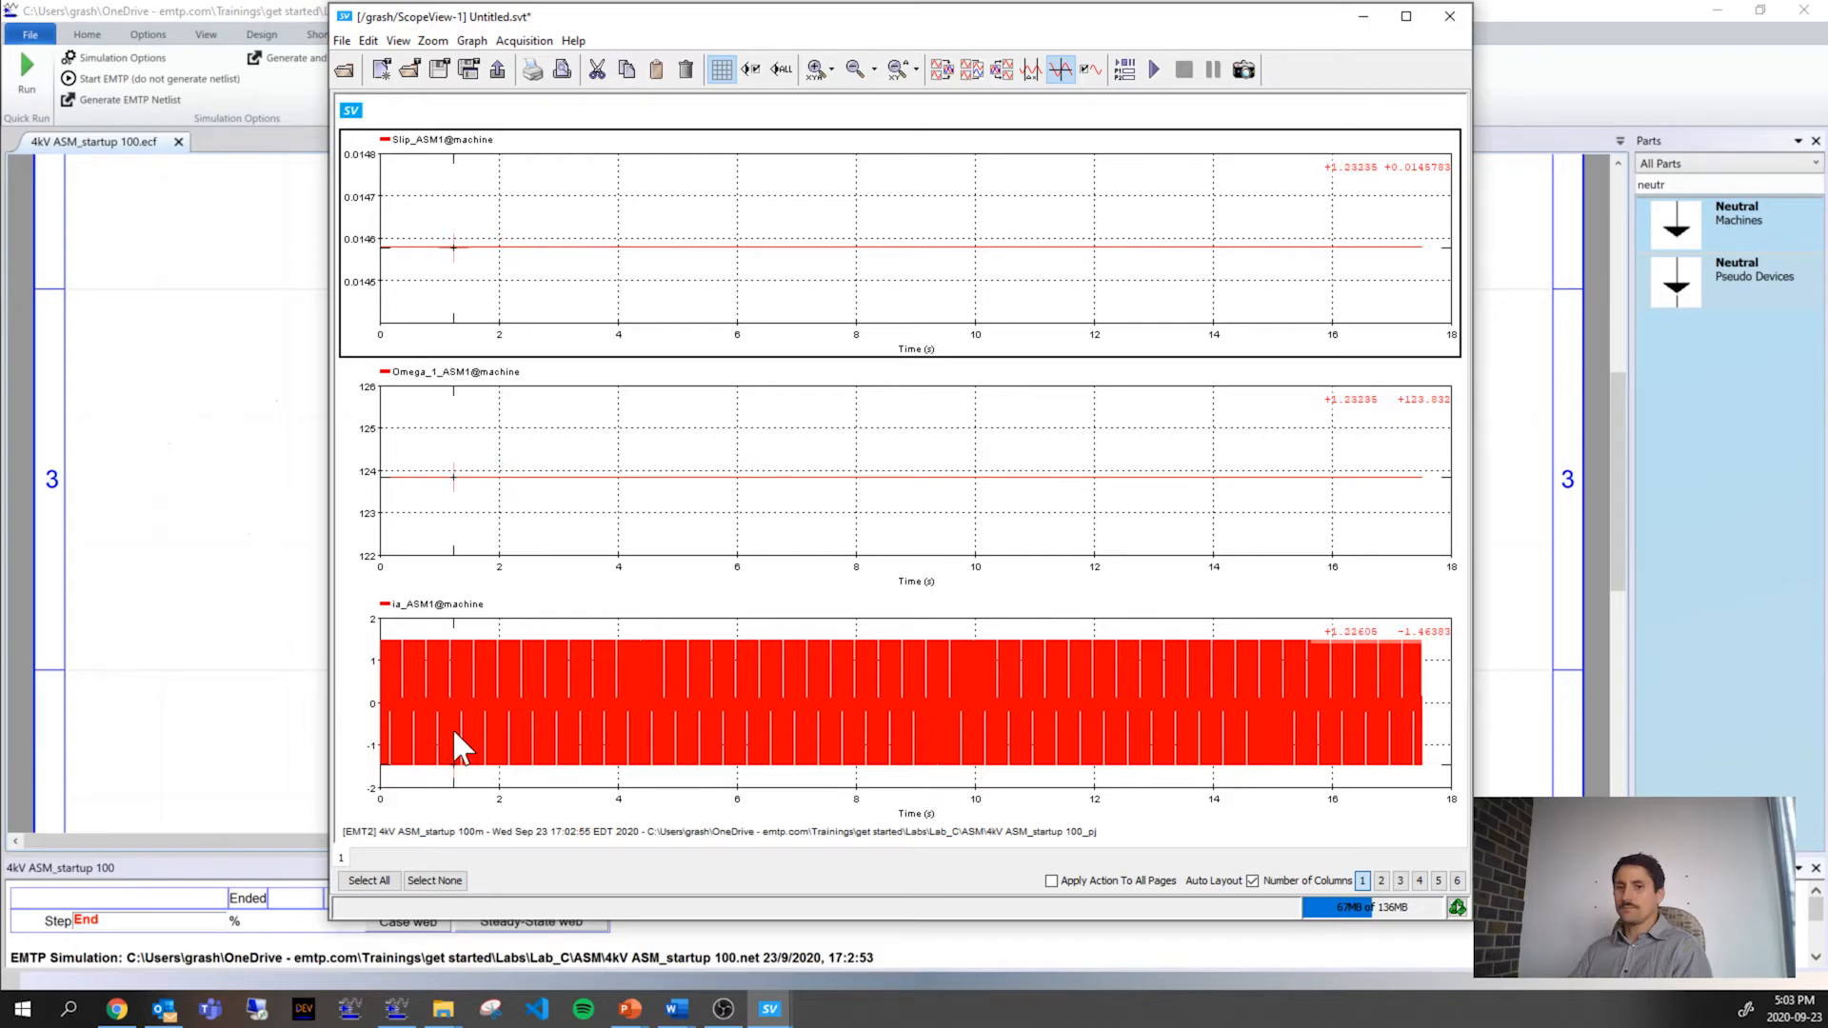
key(alt+Tab)
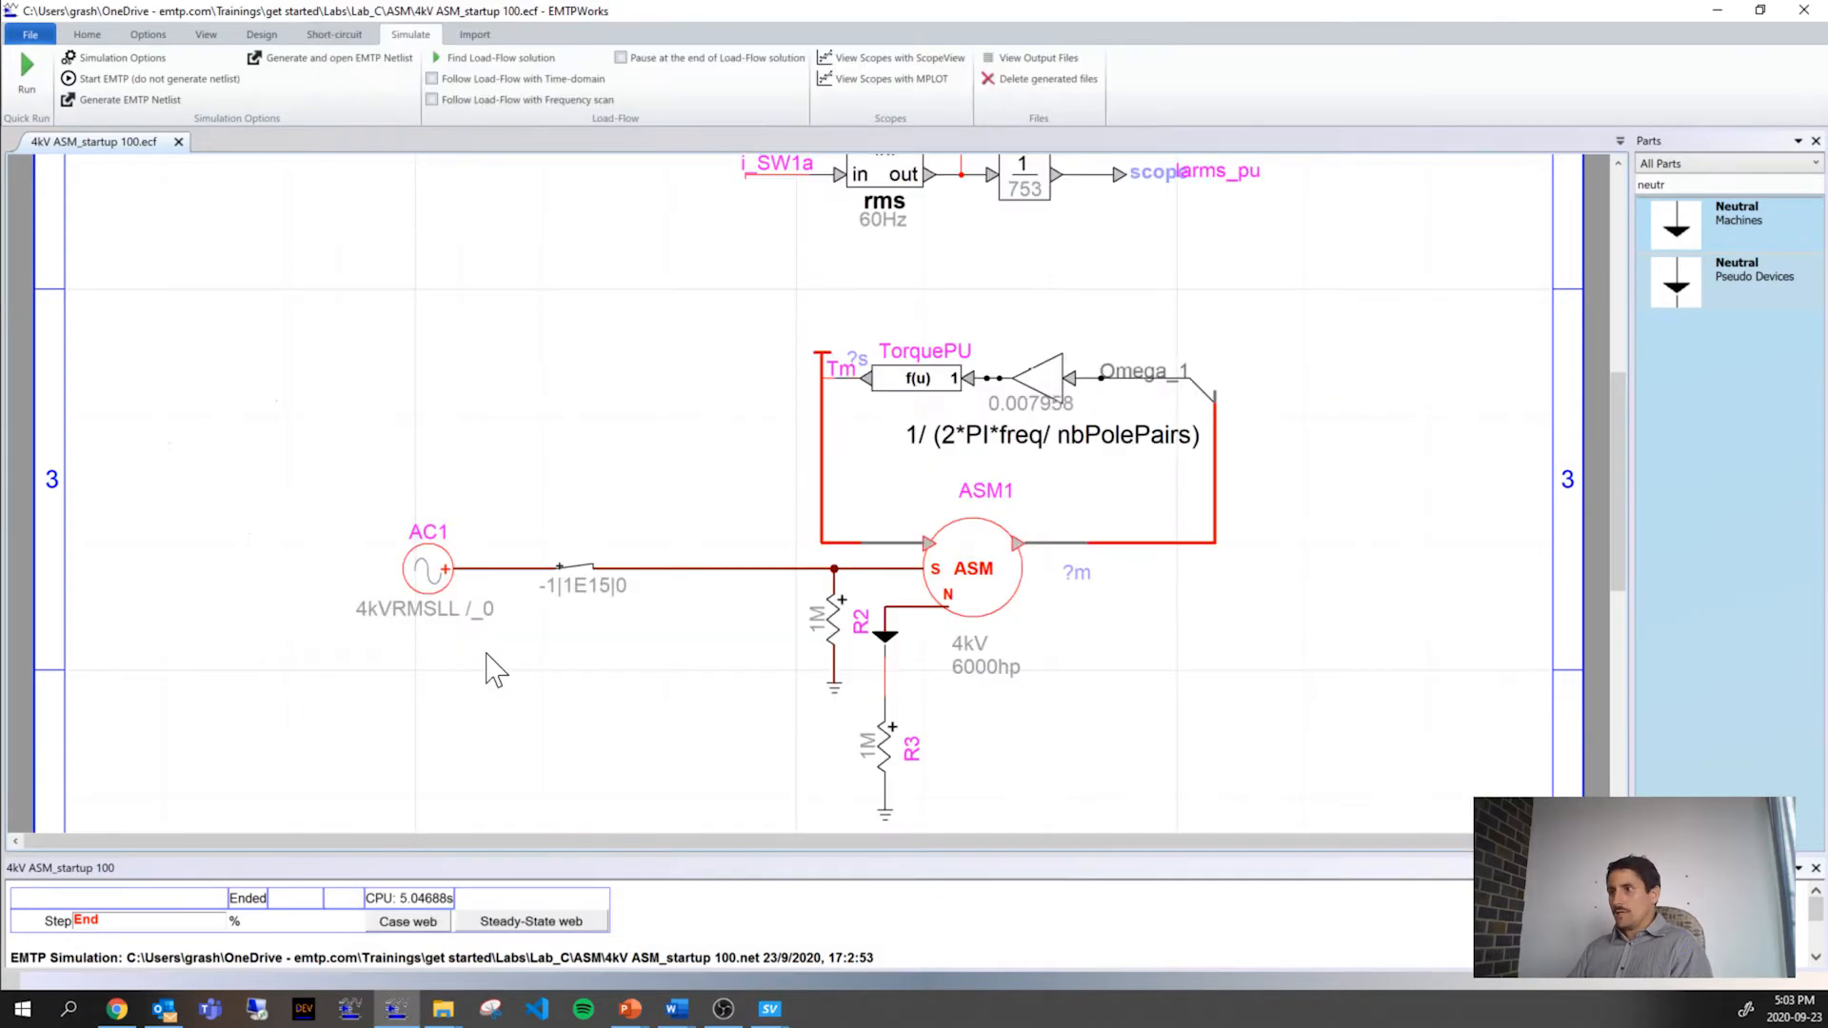
Step: Try the Wound rotor type in ASM1's electrical data
scroll(1021, 577, down, 1)
scroll(1023, 582, up, 5)
scroll(1026, 588, down, 9)
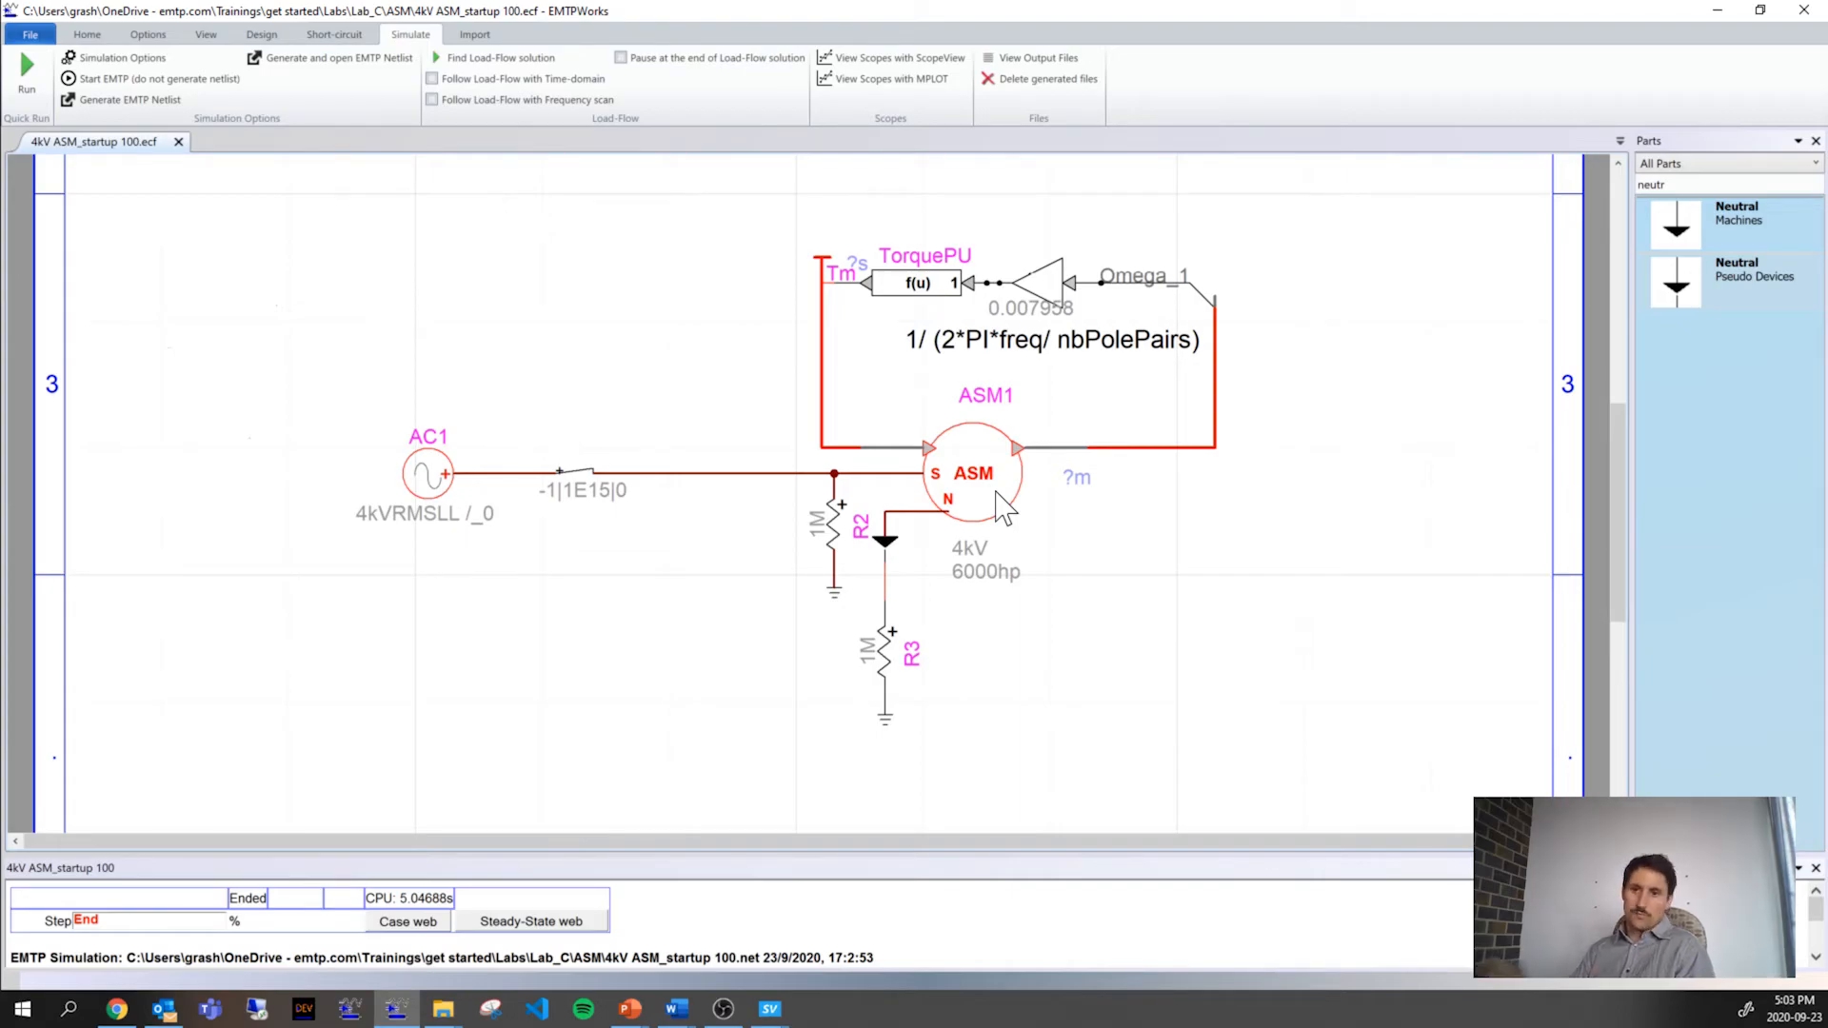
click(944, 479)
double_click(943, 476)
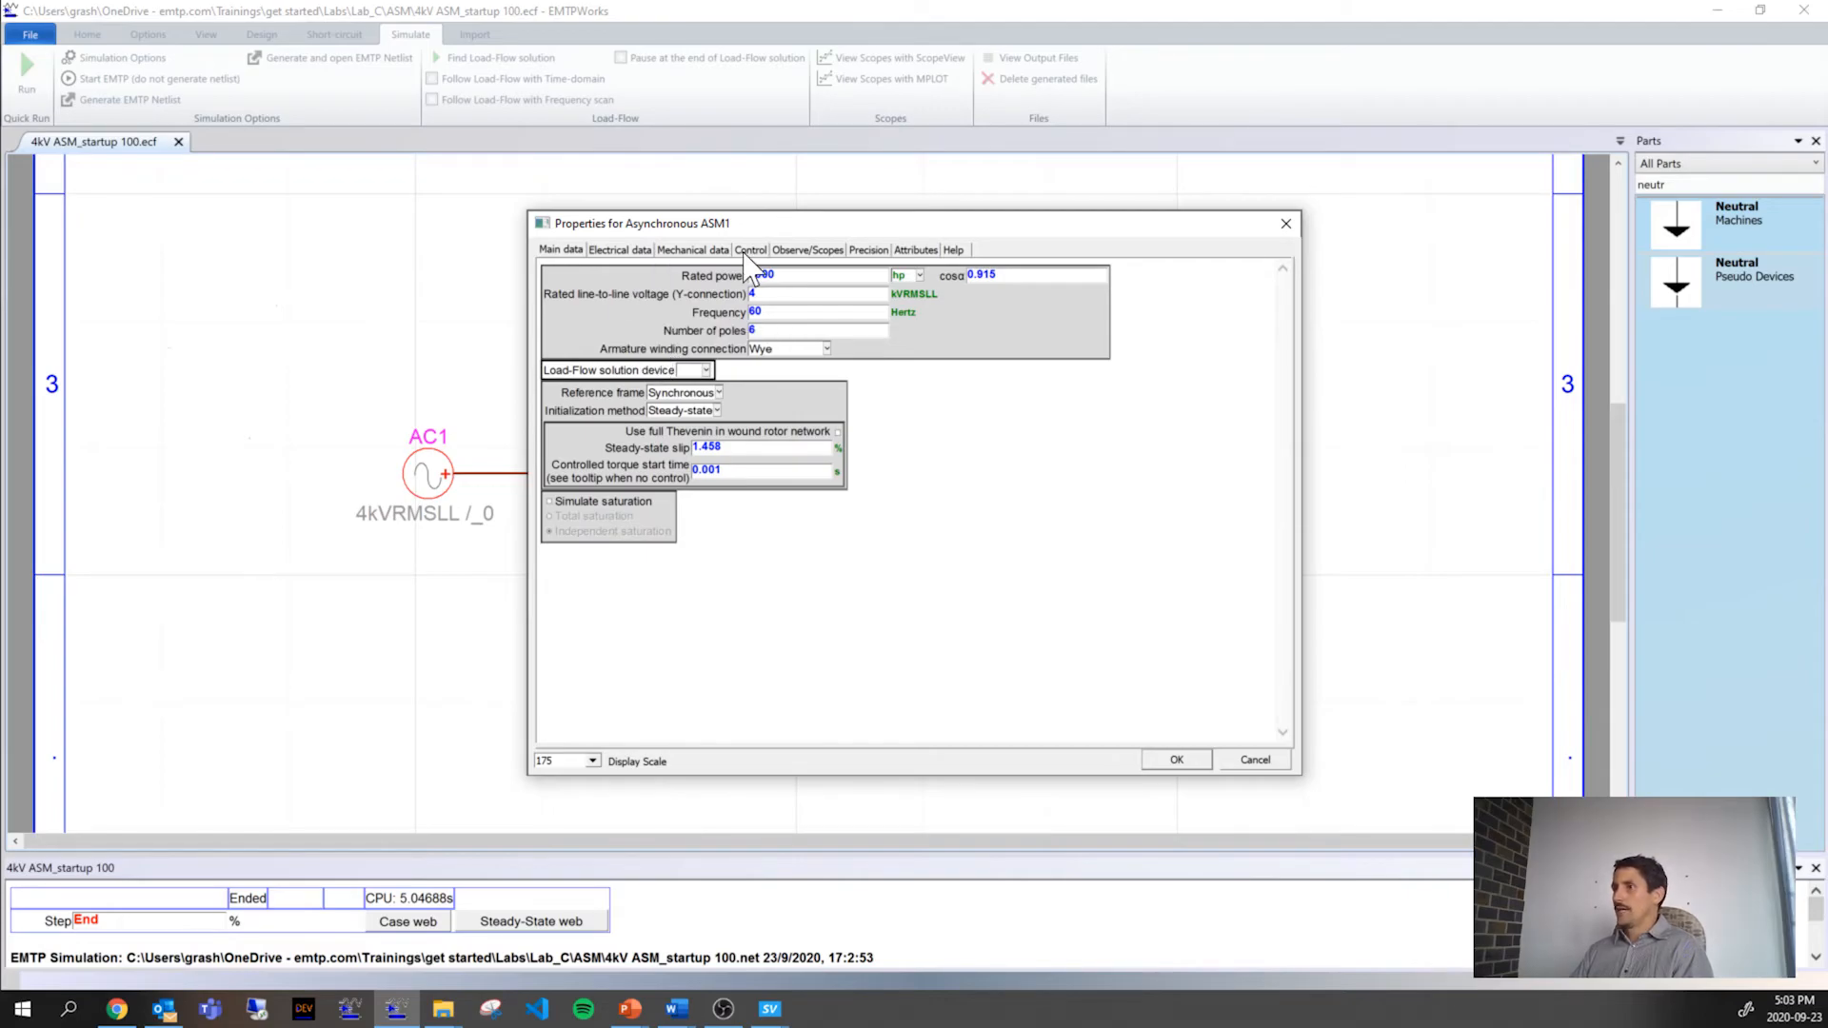
click(640, 251)
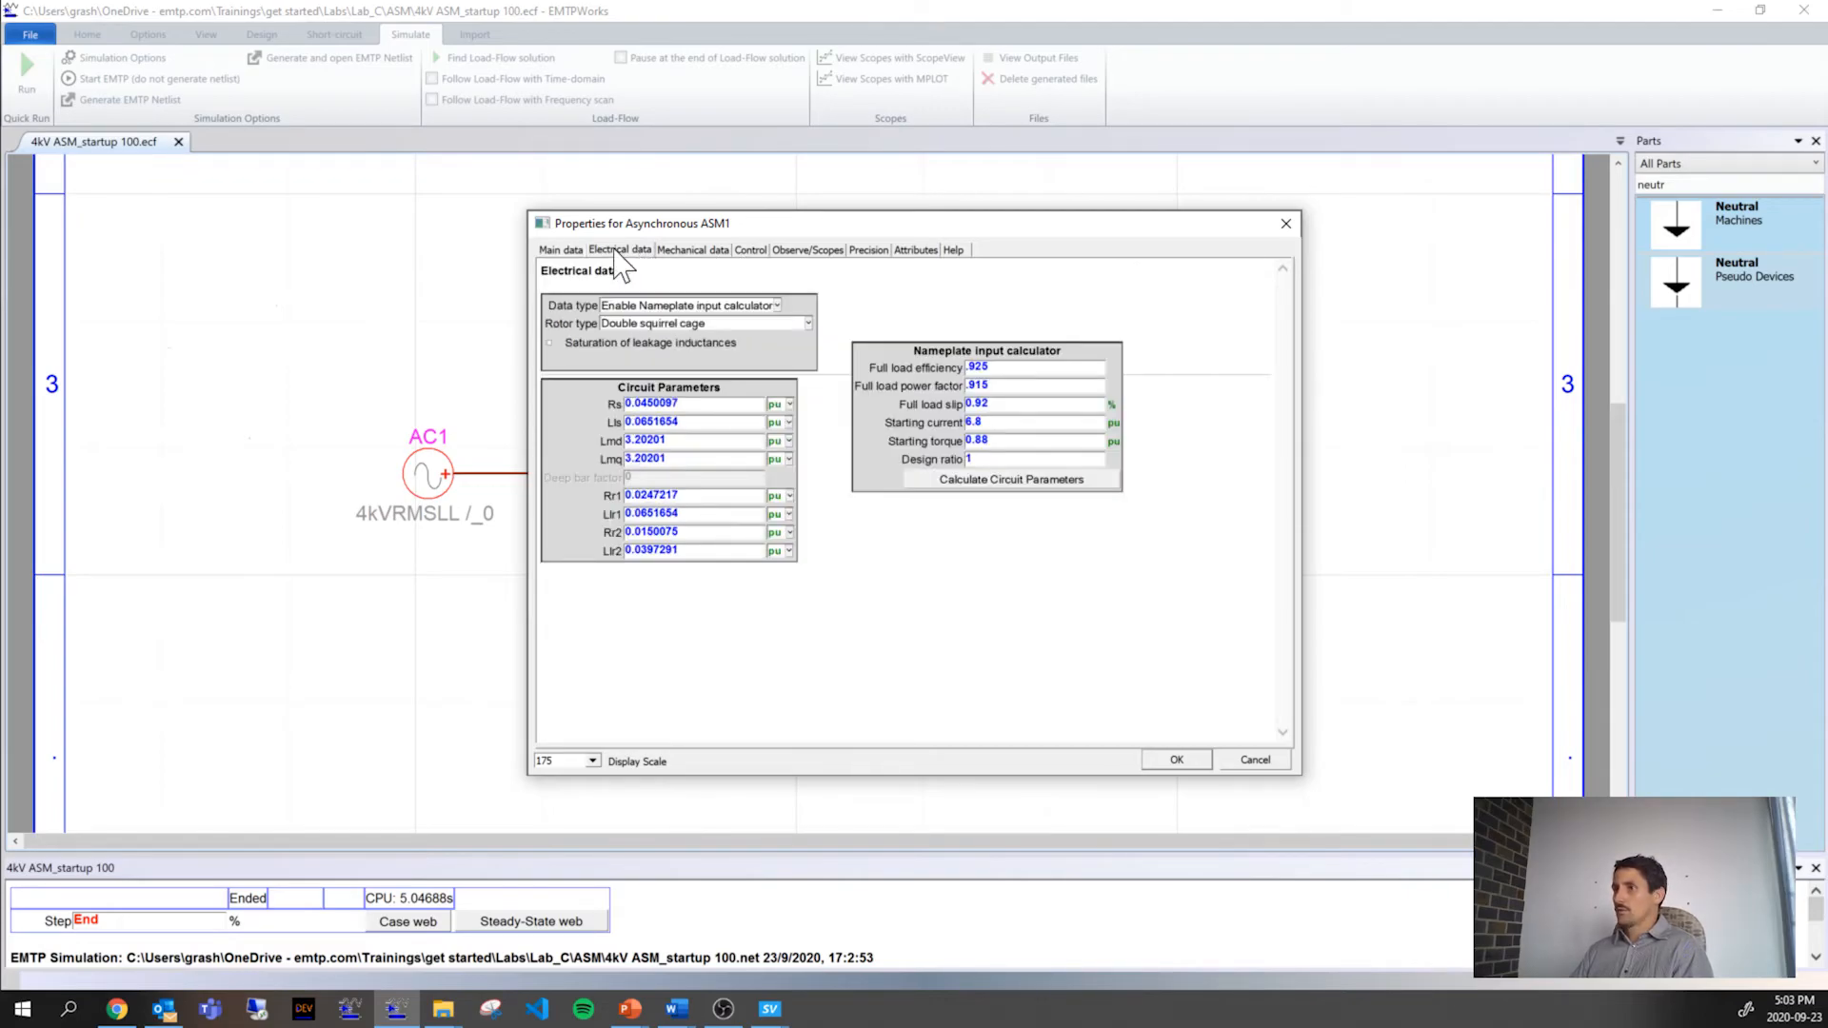
click(639, 326)
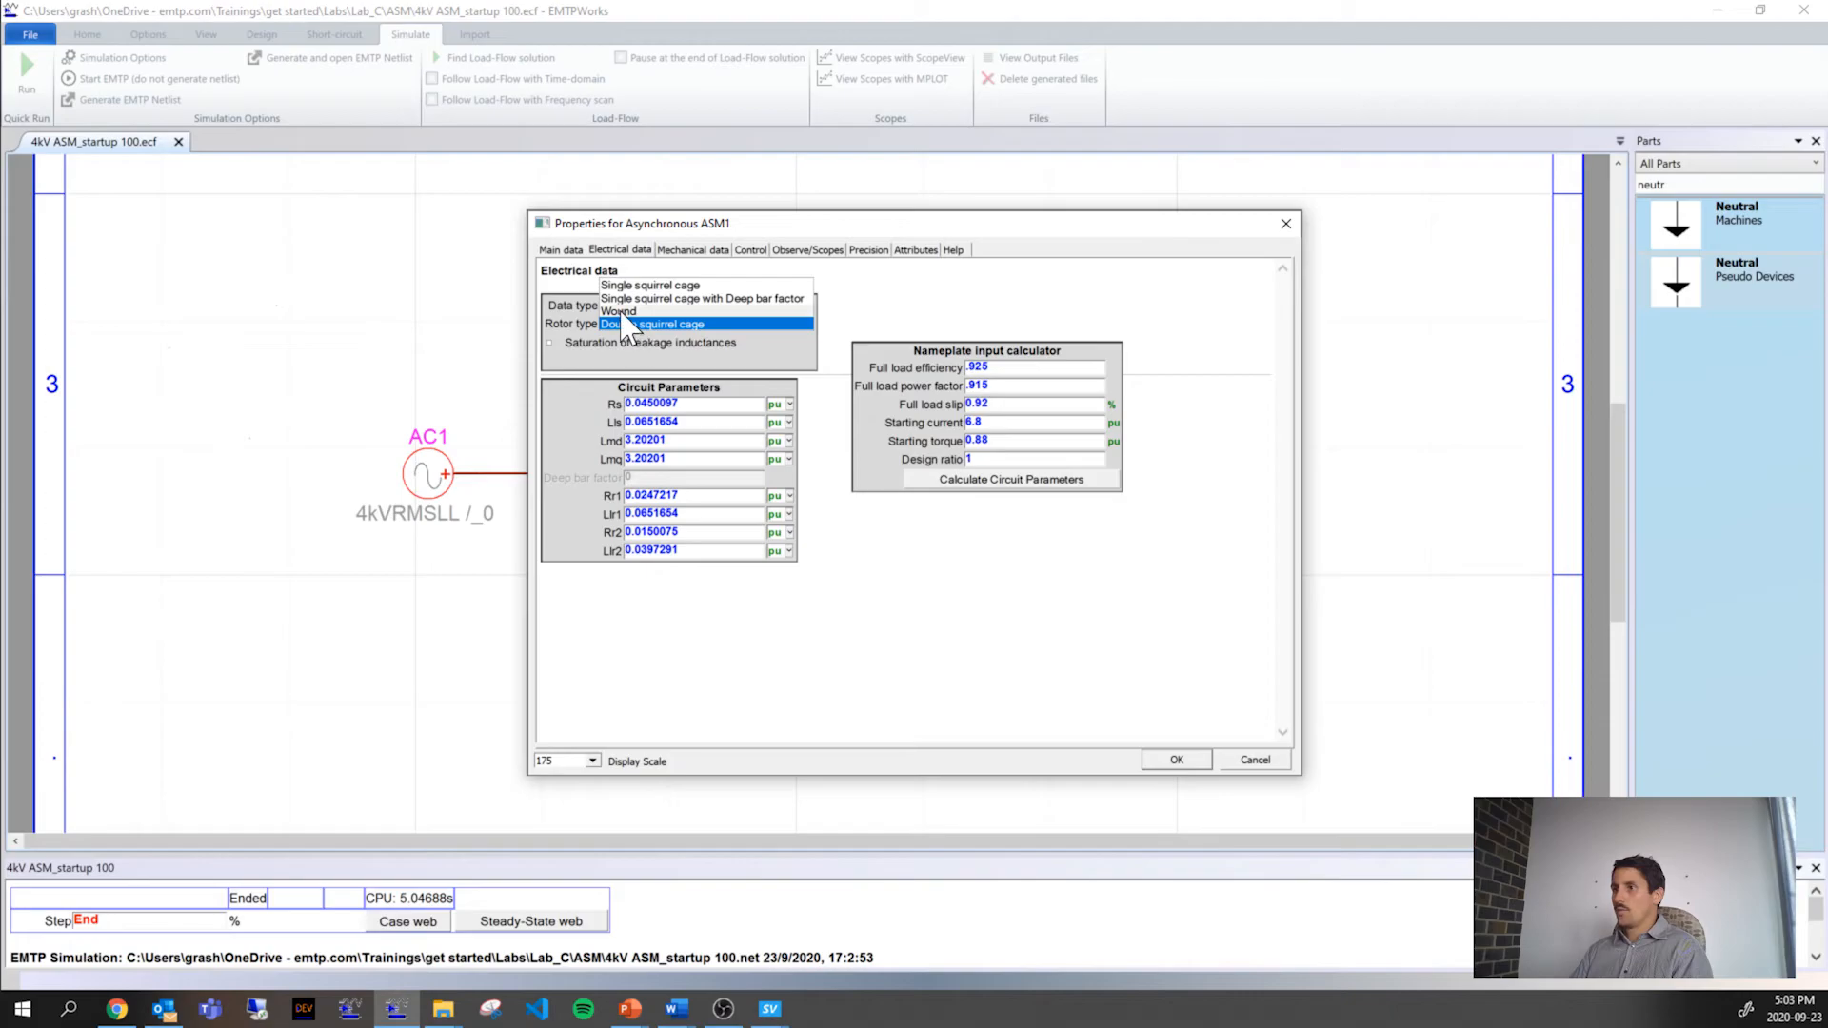
click(620, 311)
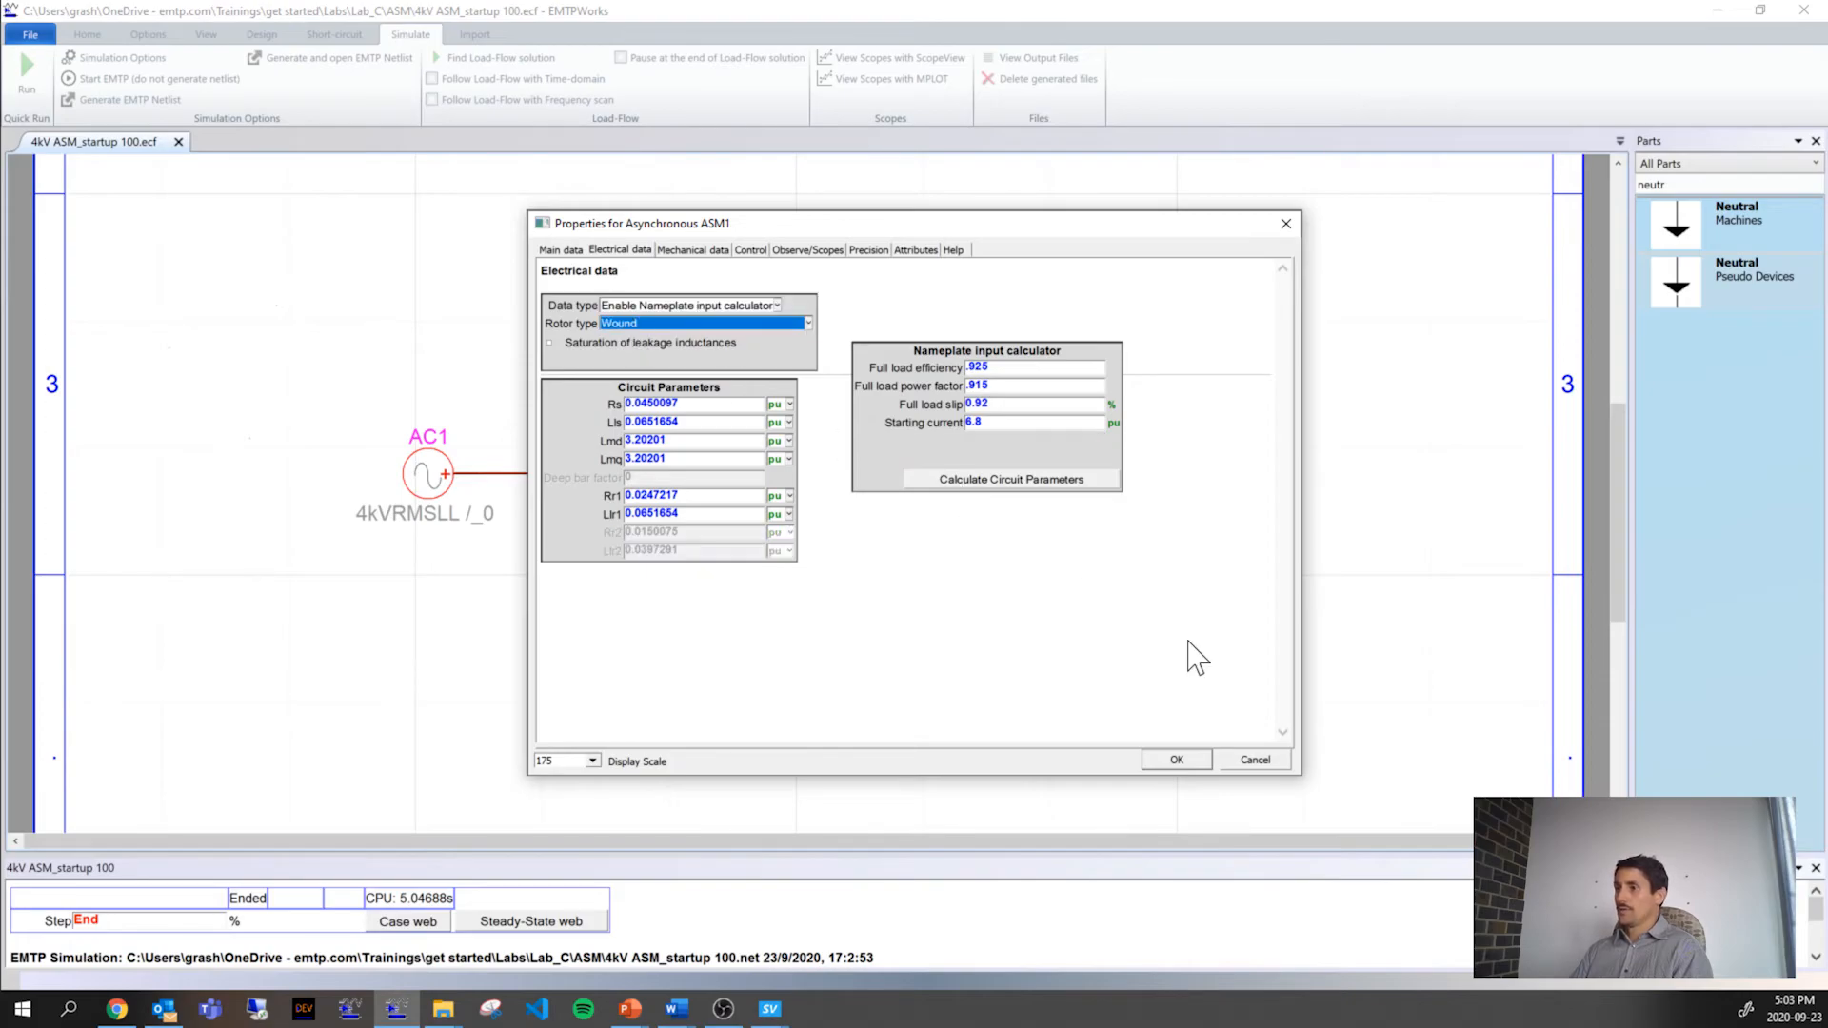
click(1190, 762)
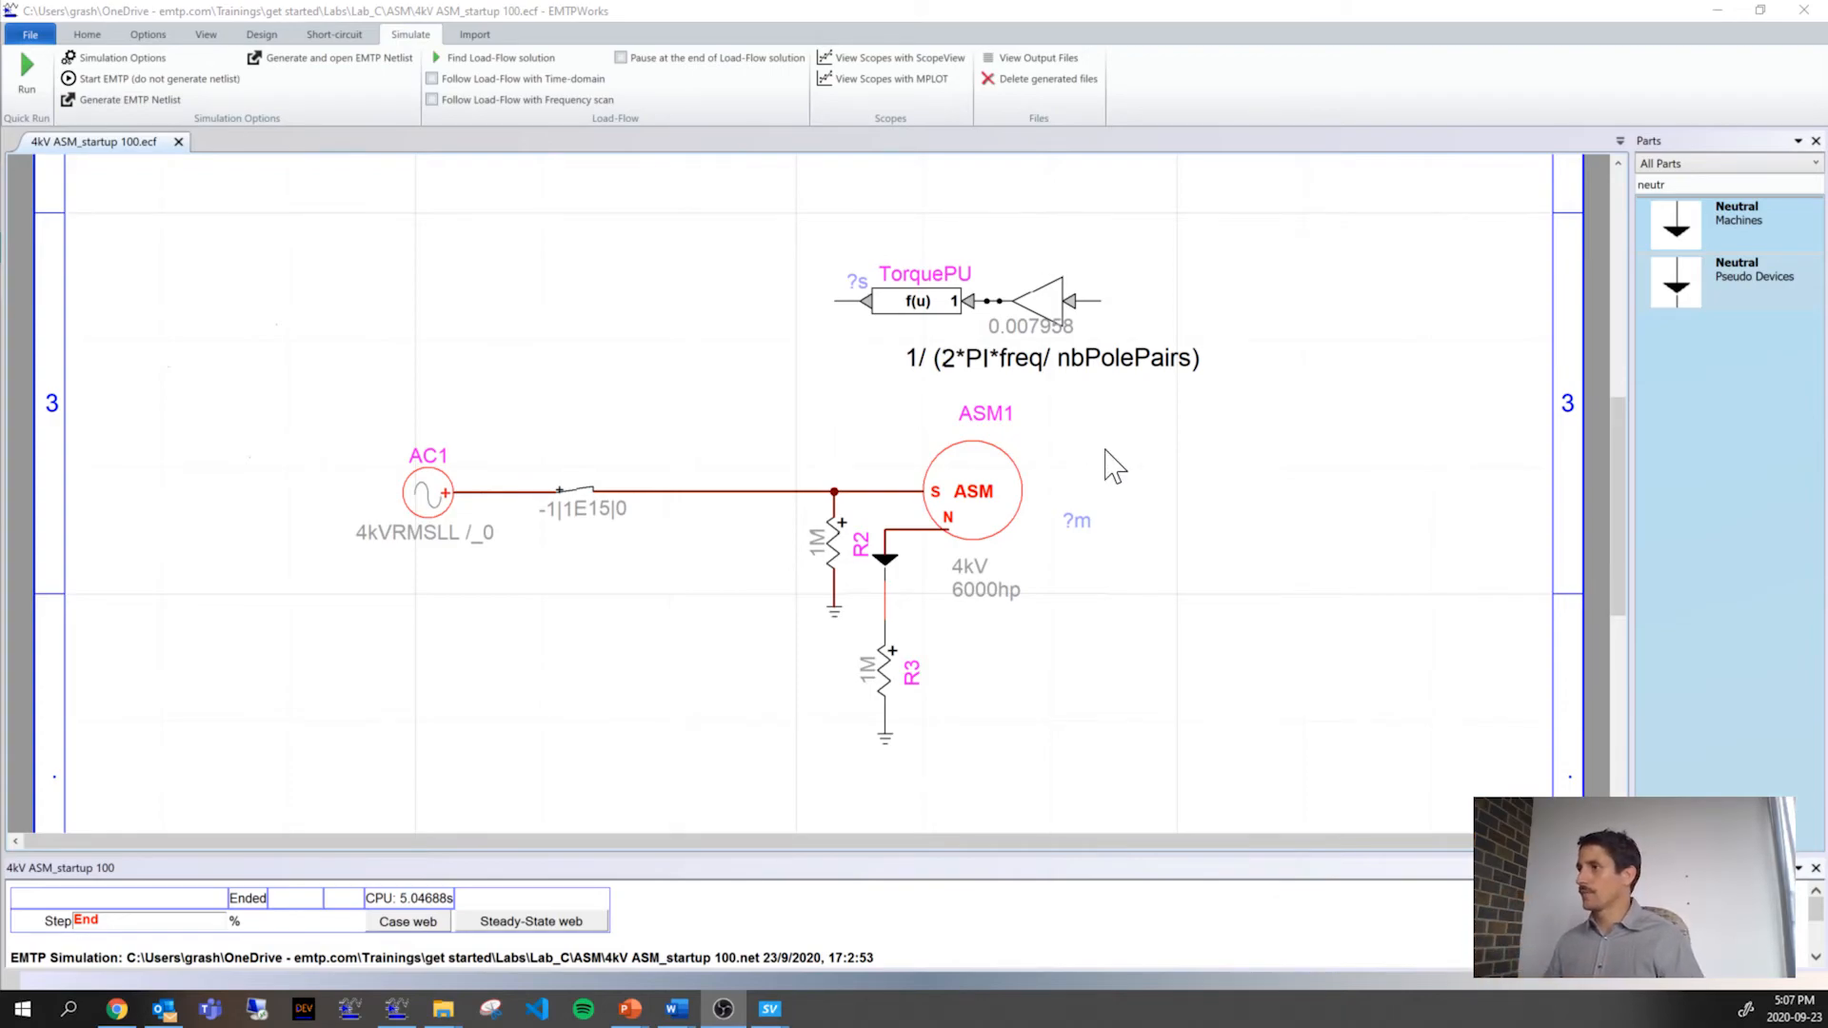
Step: Delete the gain block feeding TorquePU and review the math function defined in the TorquePU block
scroll(1128, 418, up, 2)
click(1044, 363)
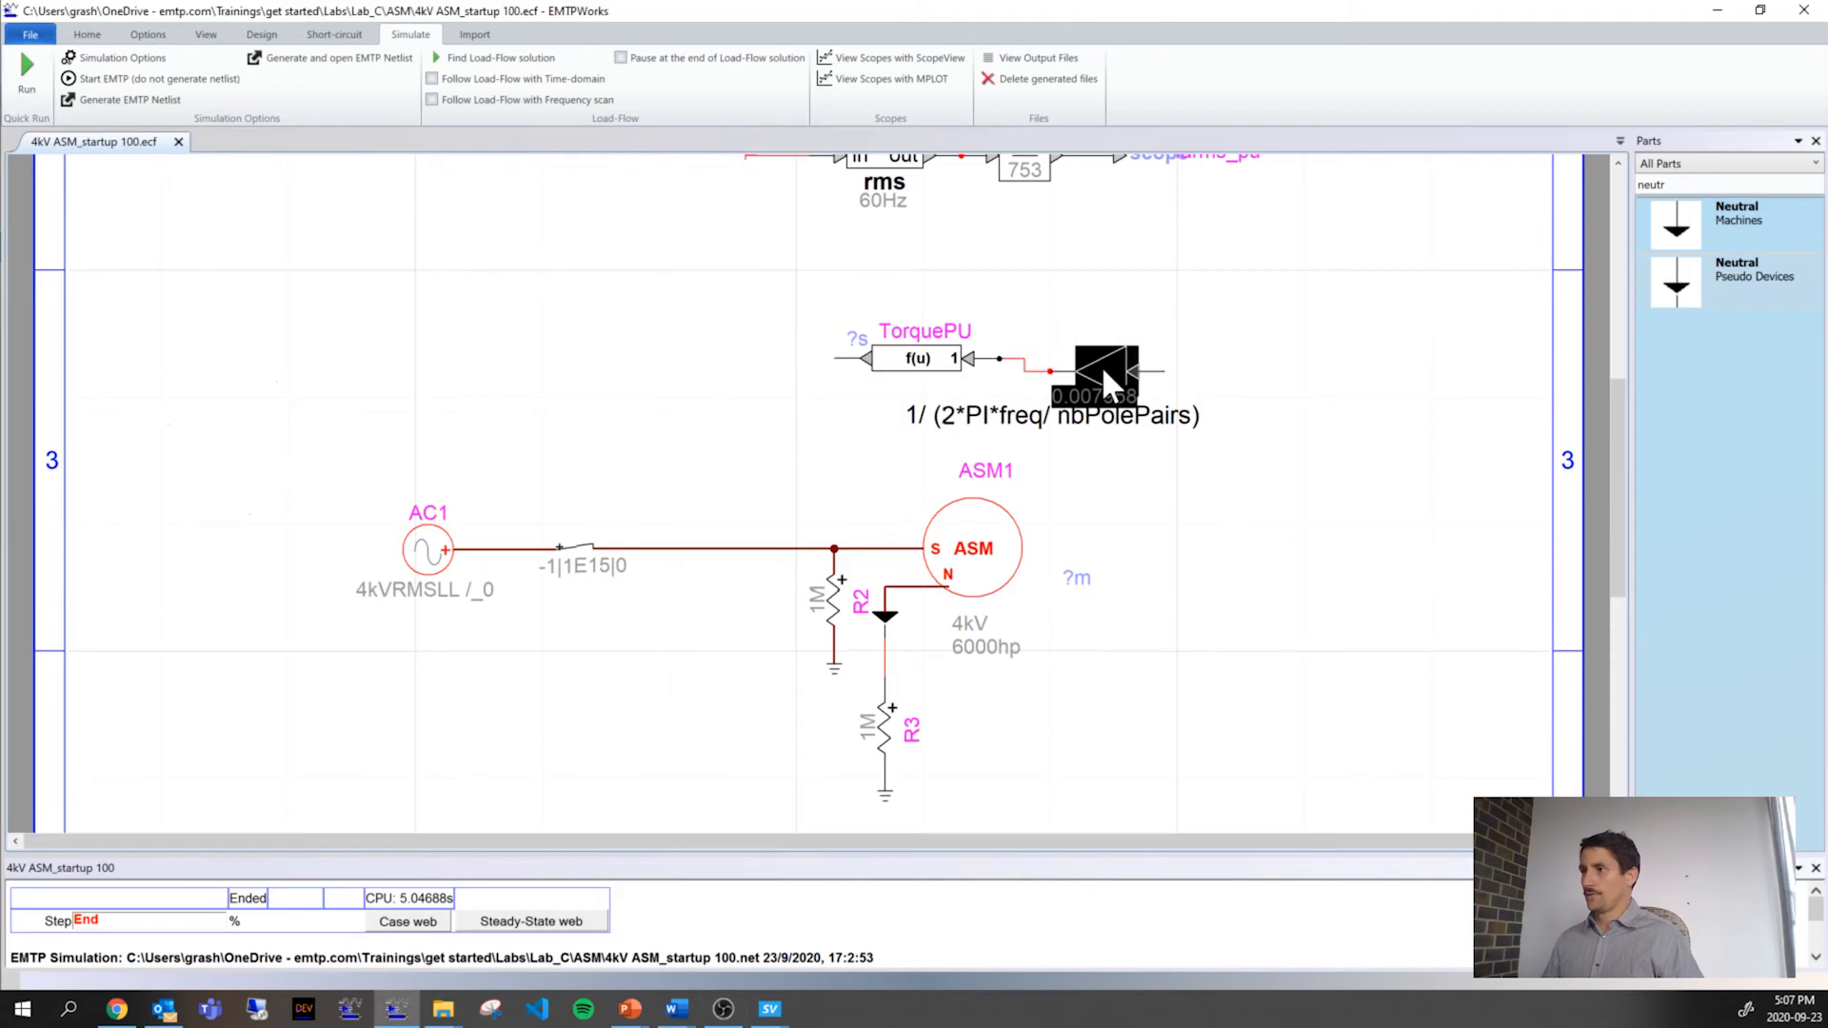
key(Delete)
double_click(918, 362)
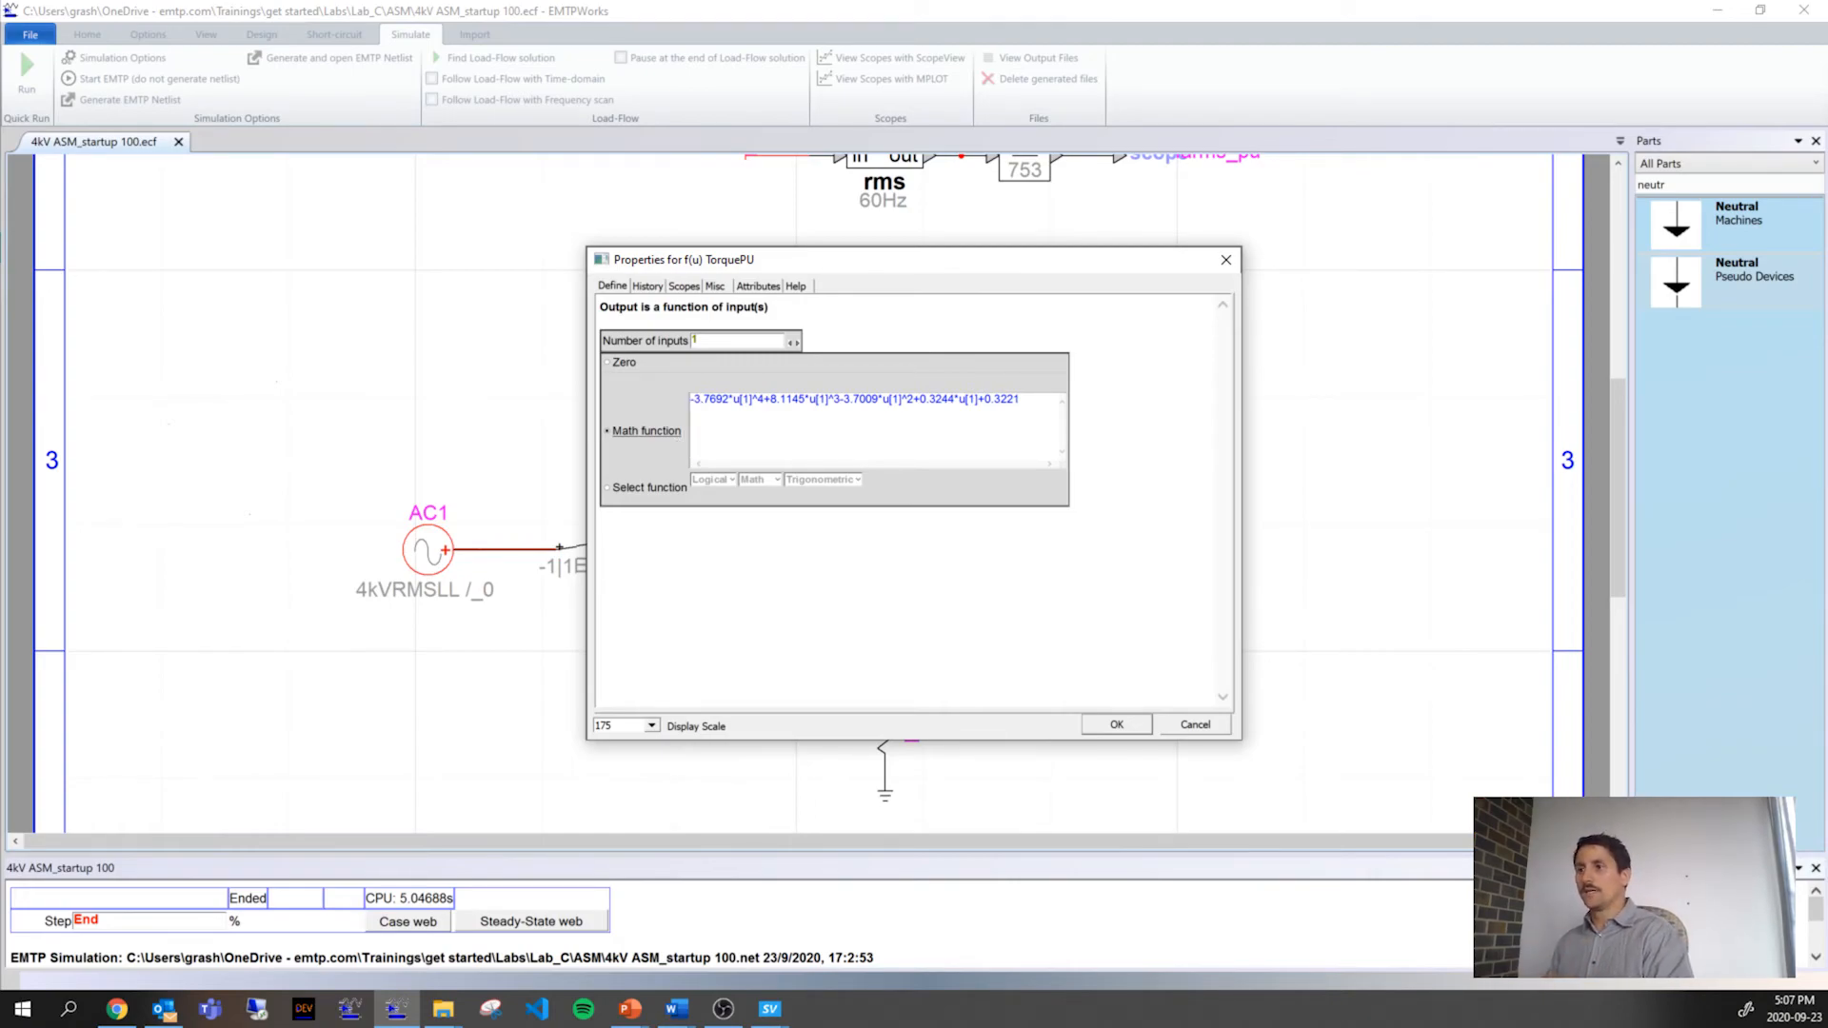
click(1227, 259)
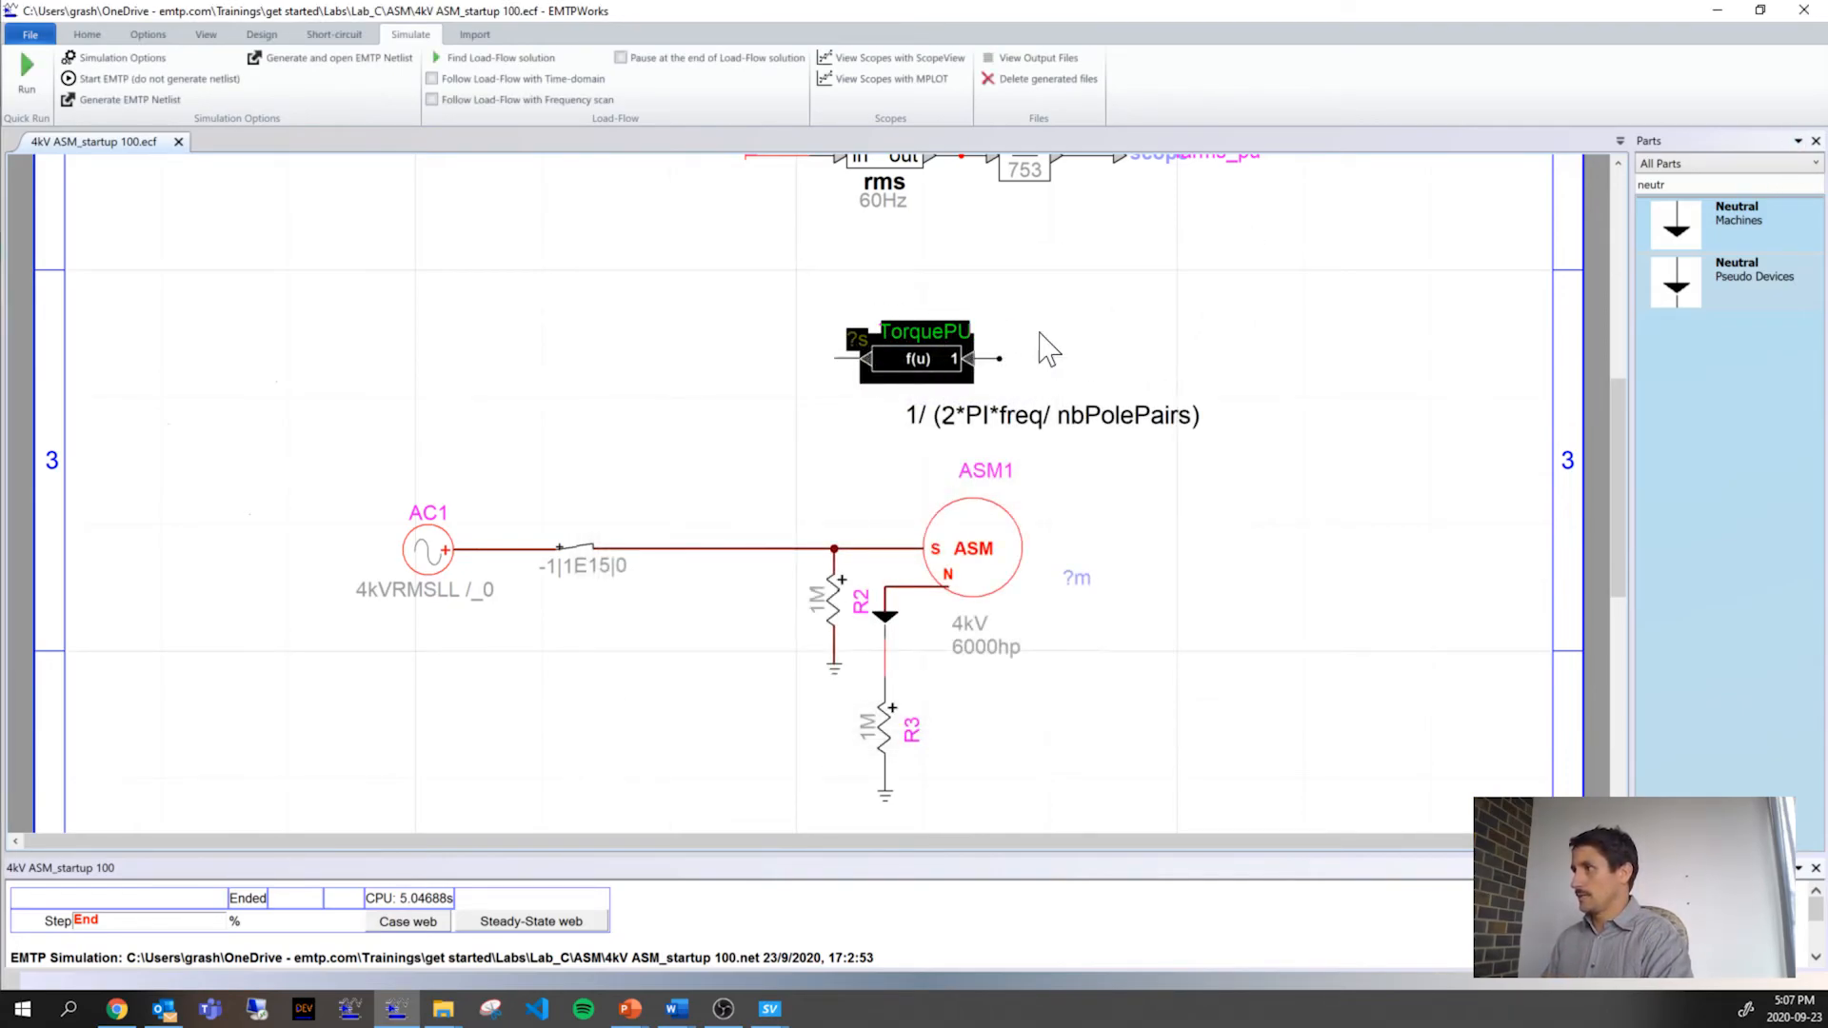
Step: Try a table function control block above TorquePU and remove it again
drag(1680, 186, 1474, 188)
text(tabl)
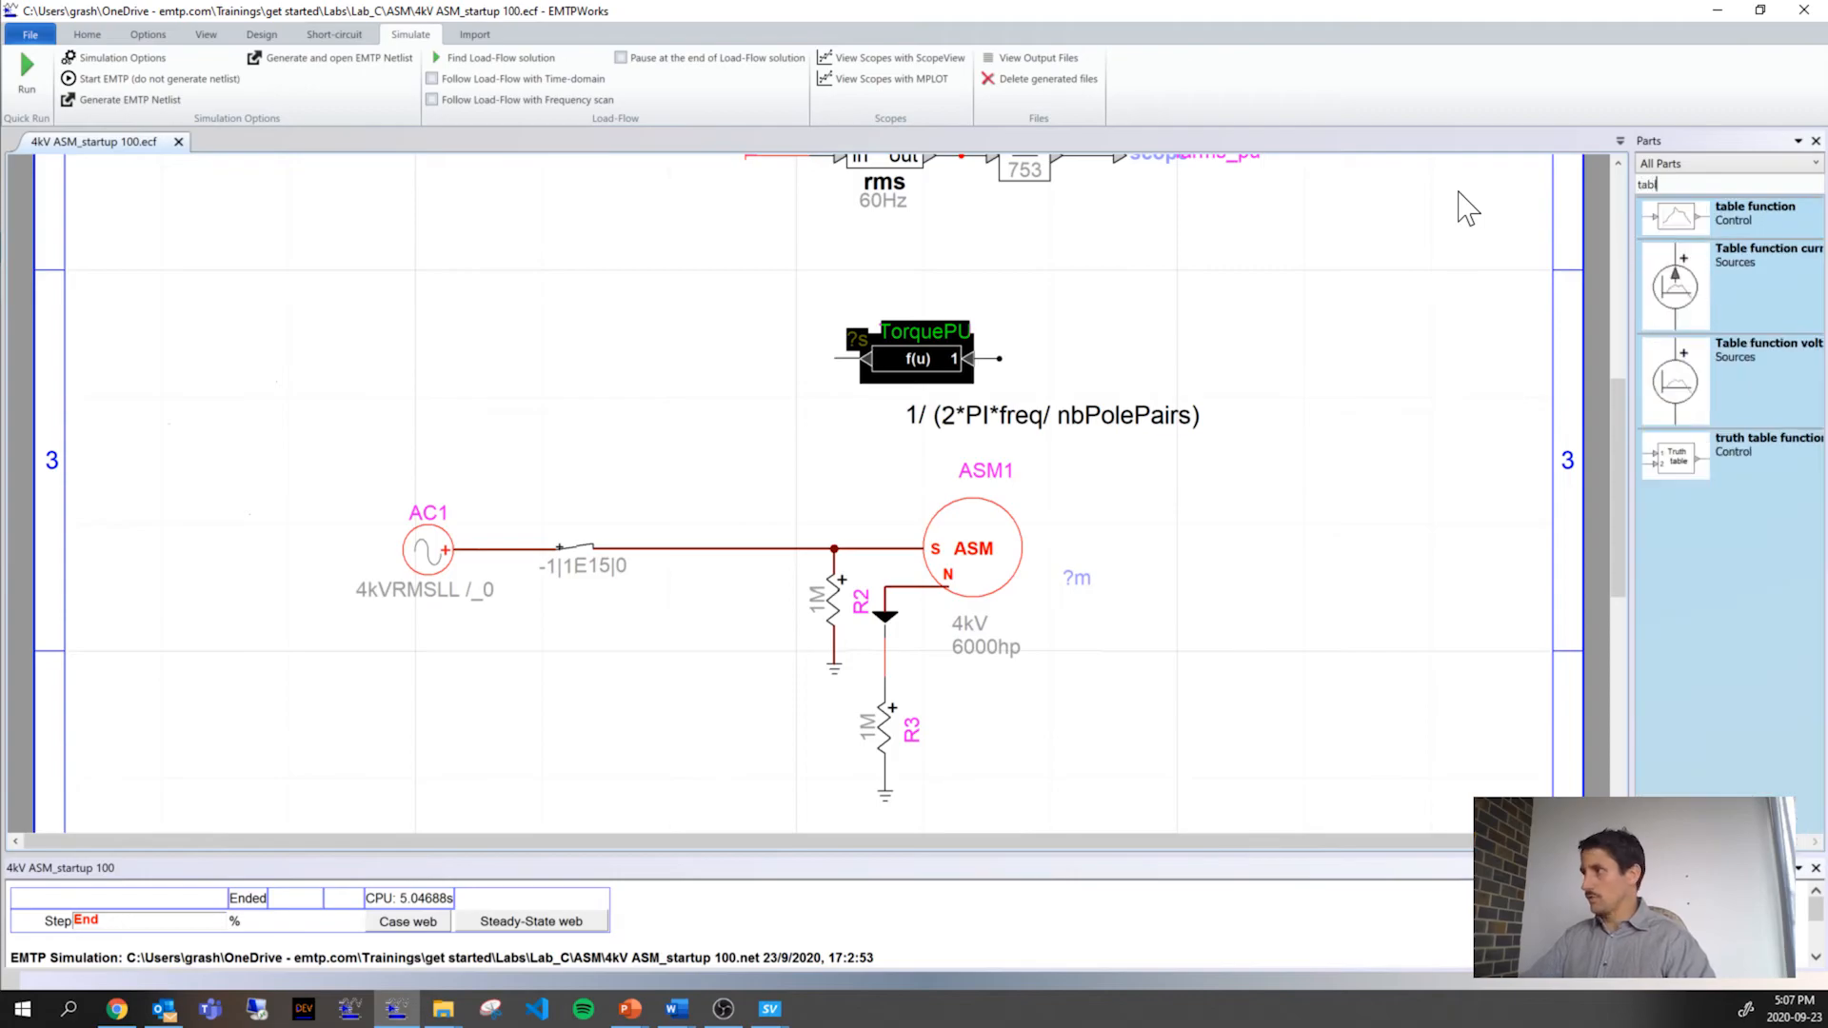
drag(1675, 217, 955, 269)
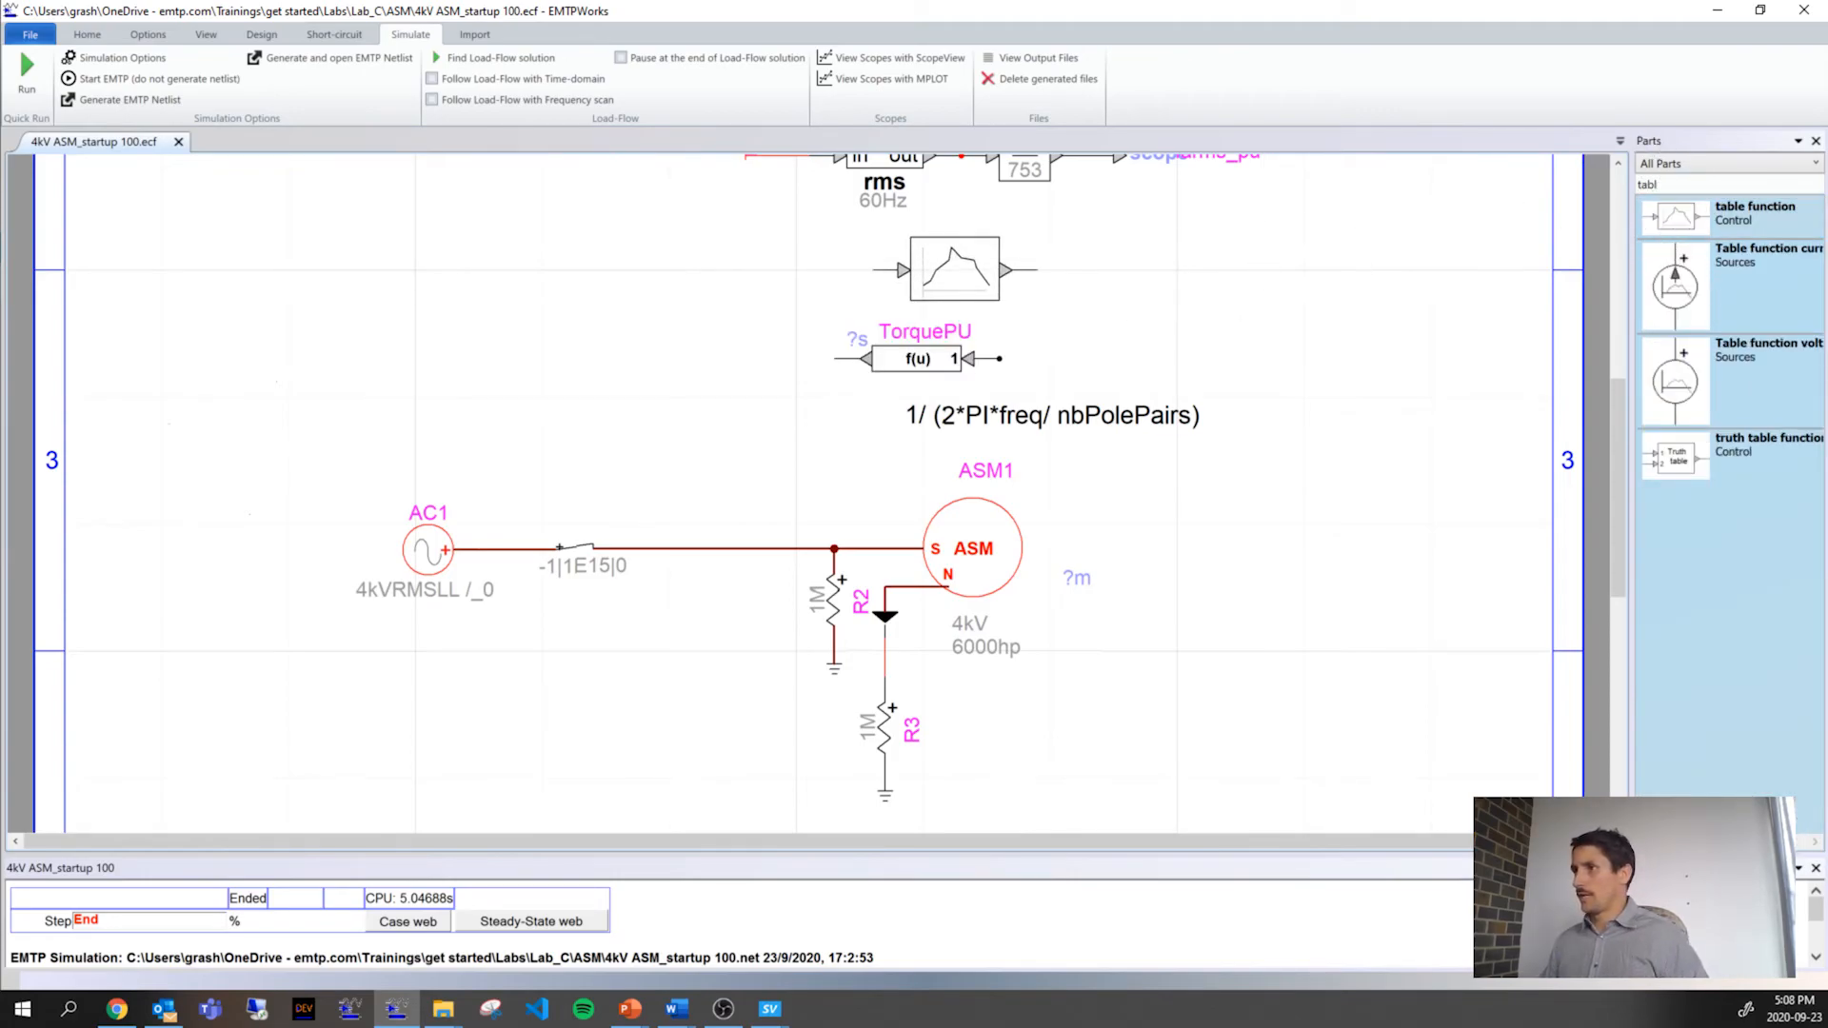
right_click(1085, 303)
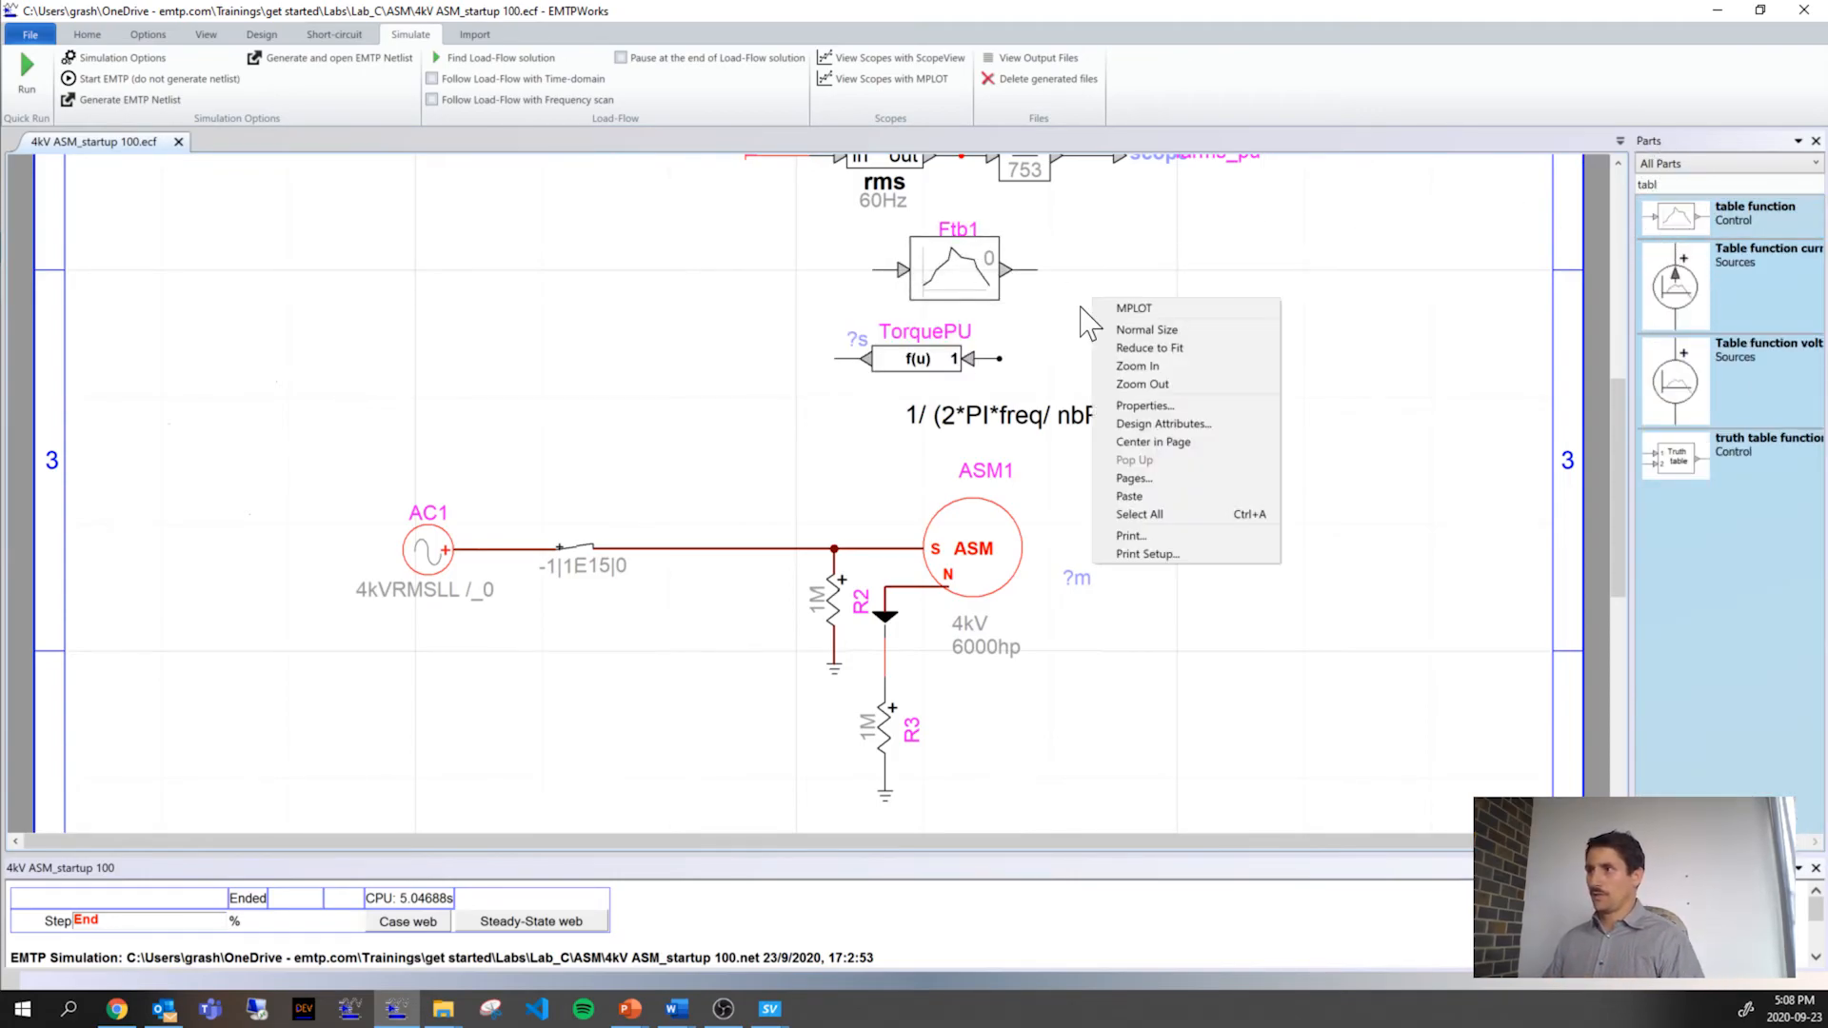
click(966, 282)
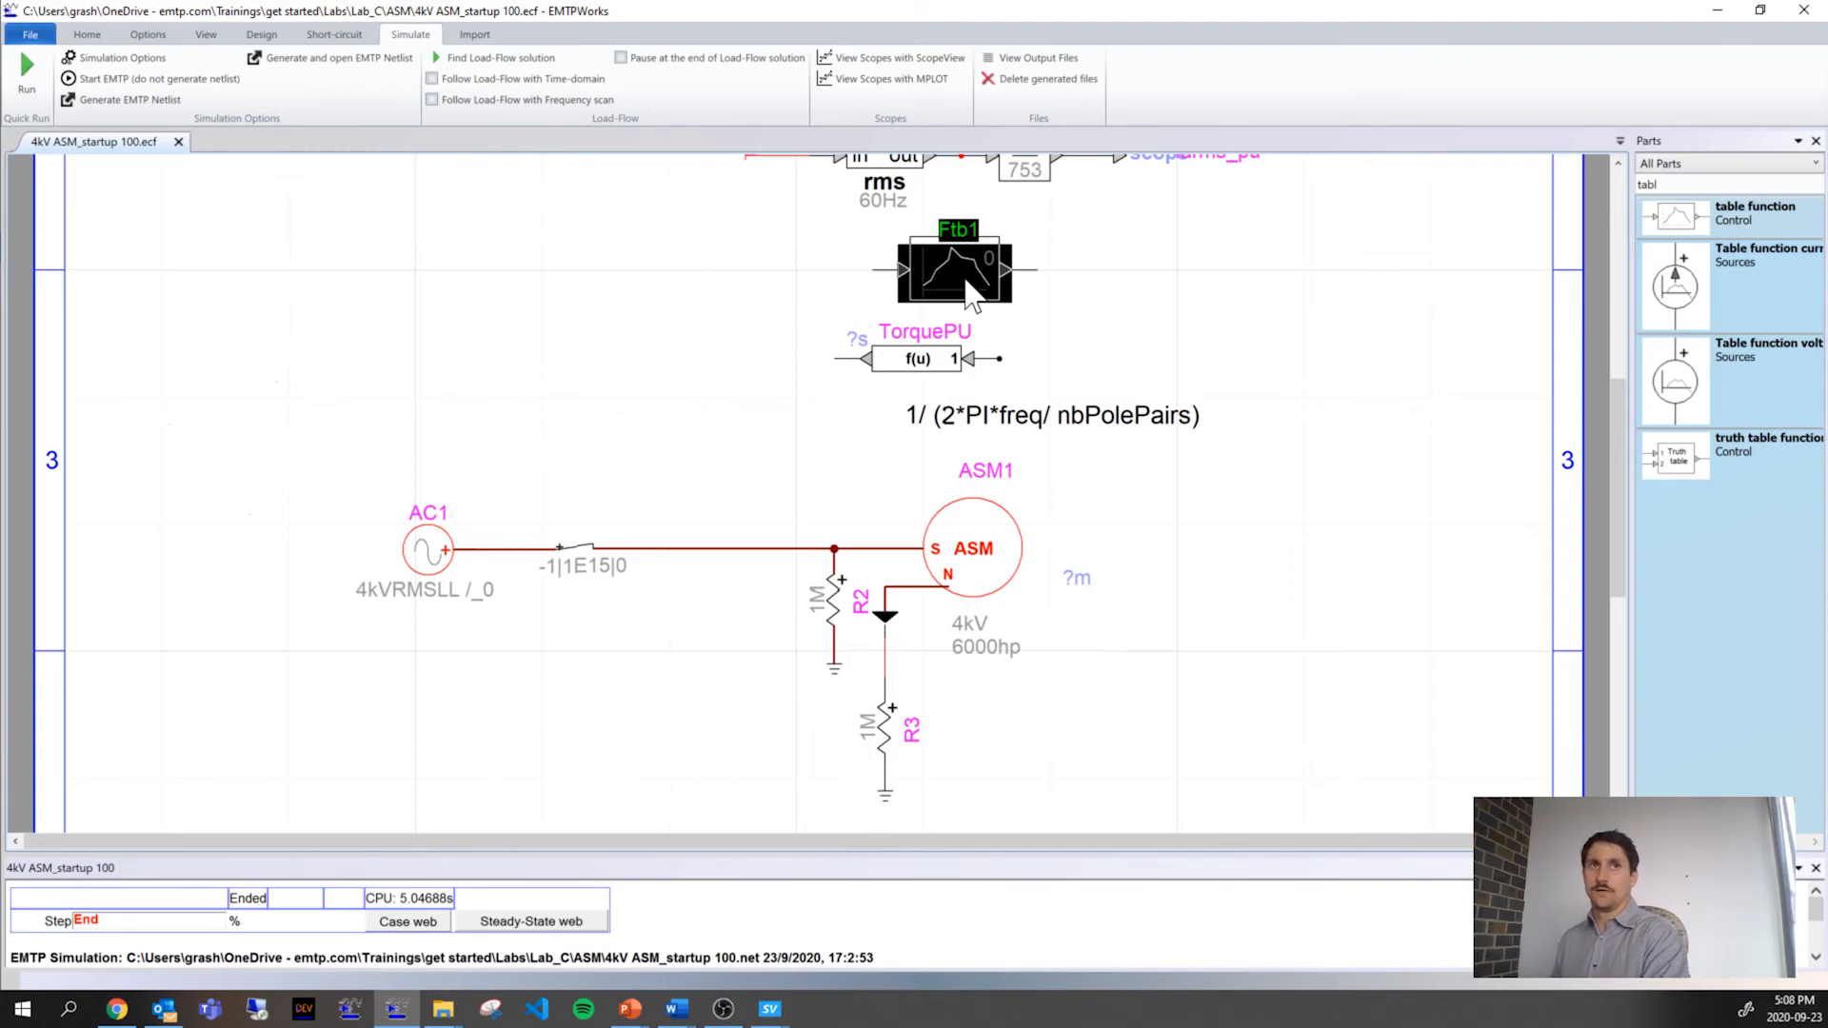
key(Delete)
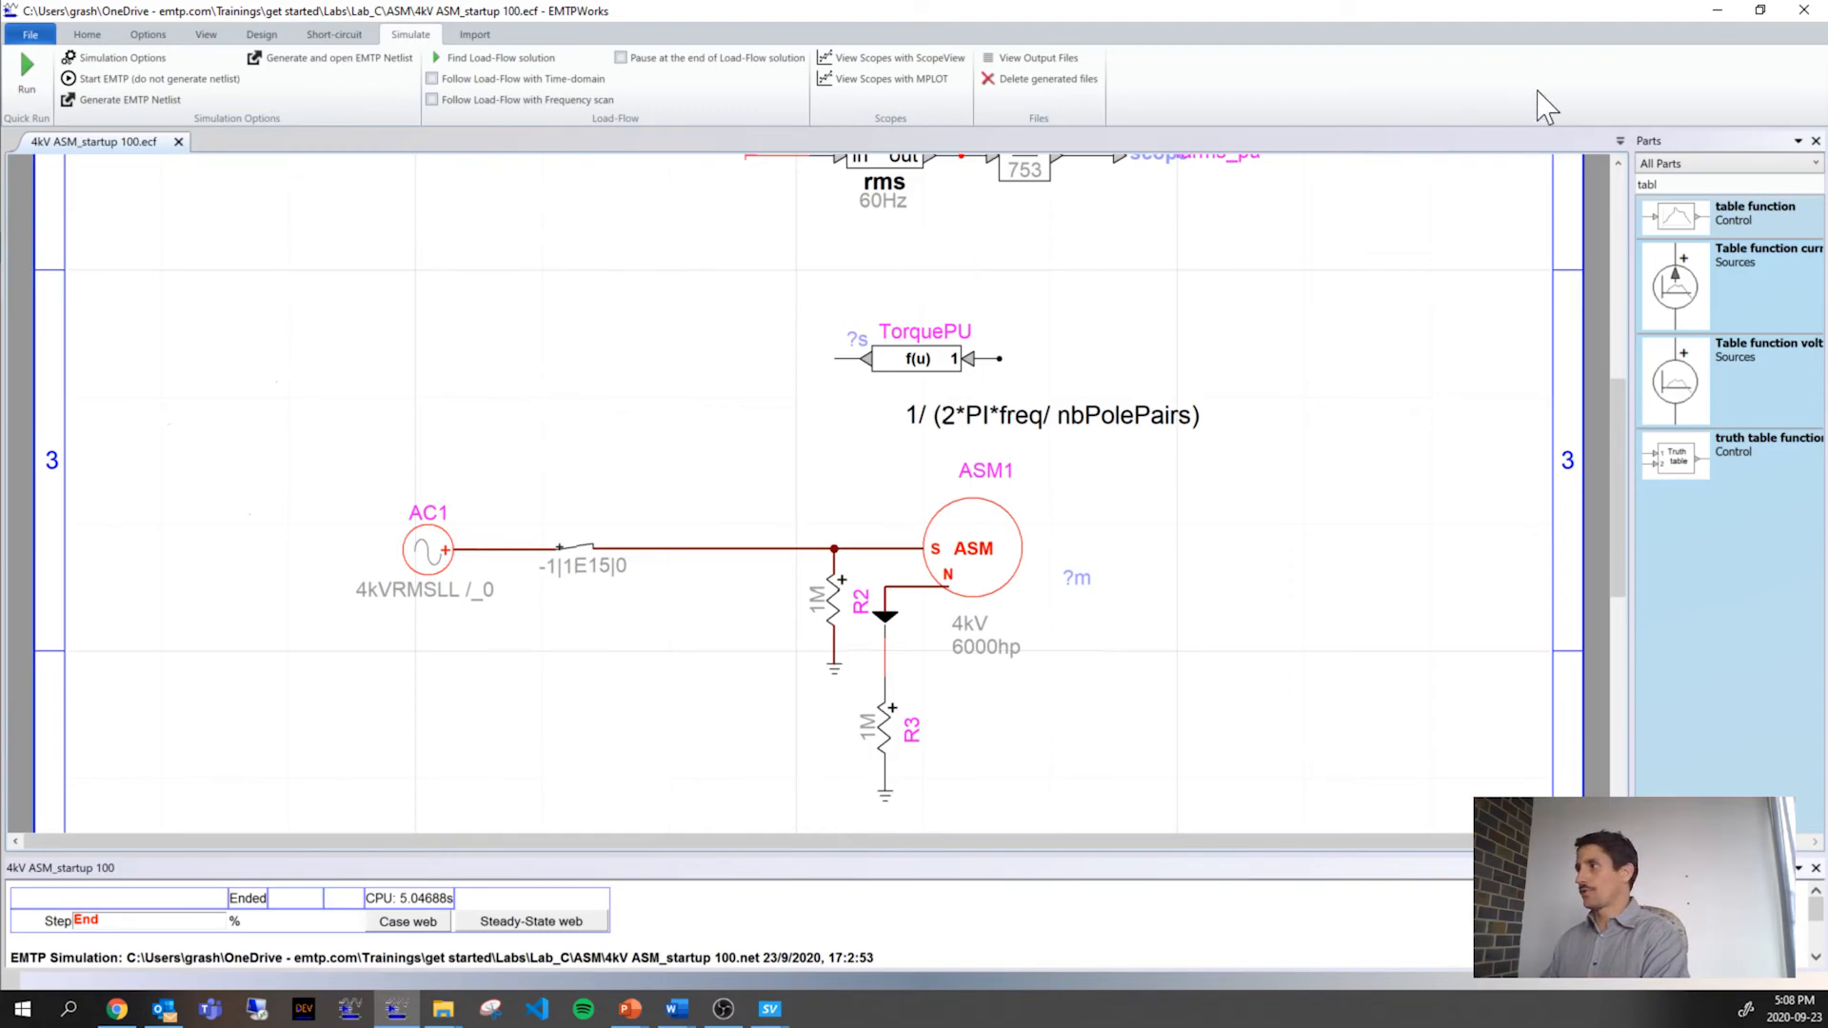
Step: List the parts by library and locate the f(u) function block in the Control library
click(1699, 164)
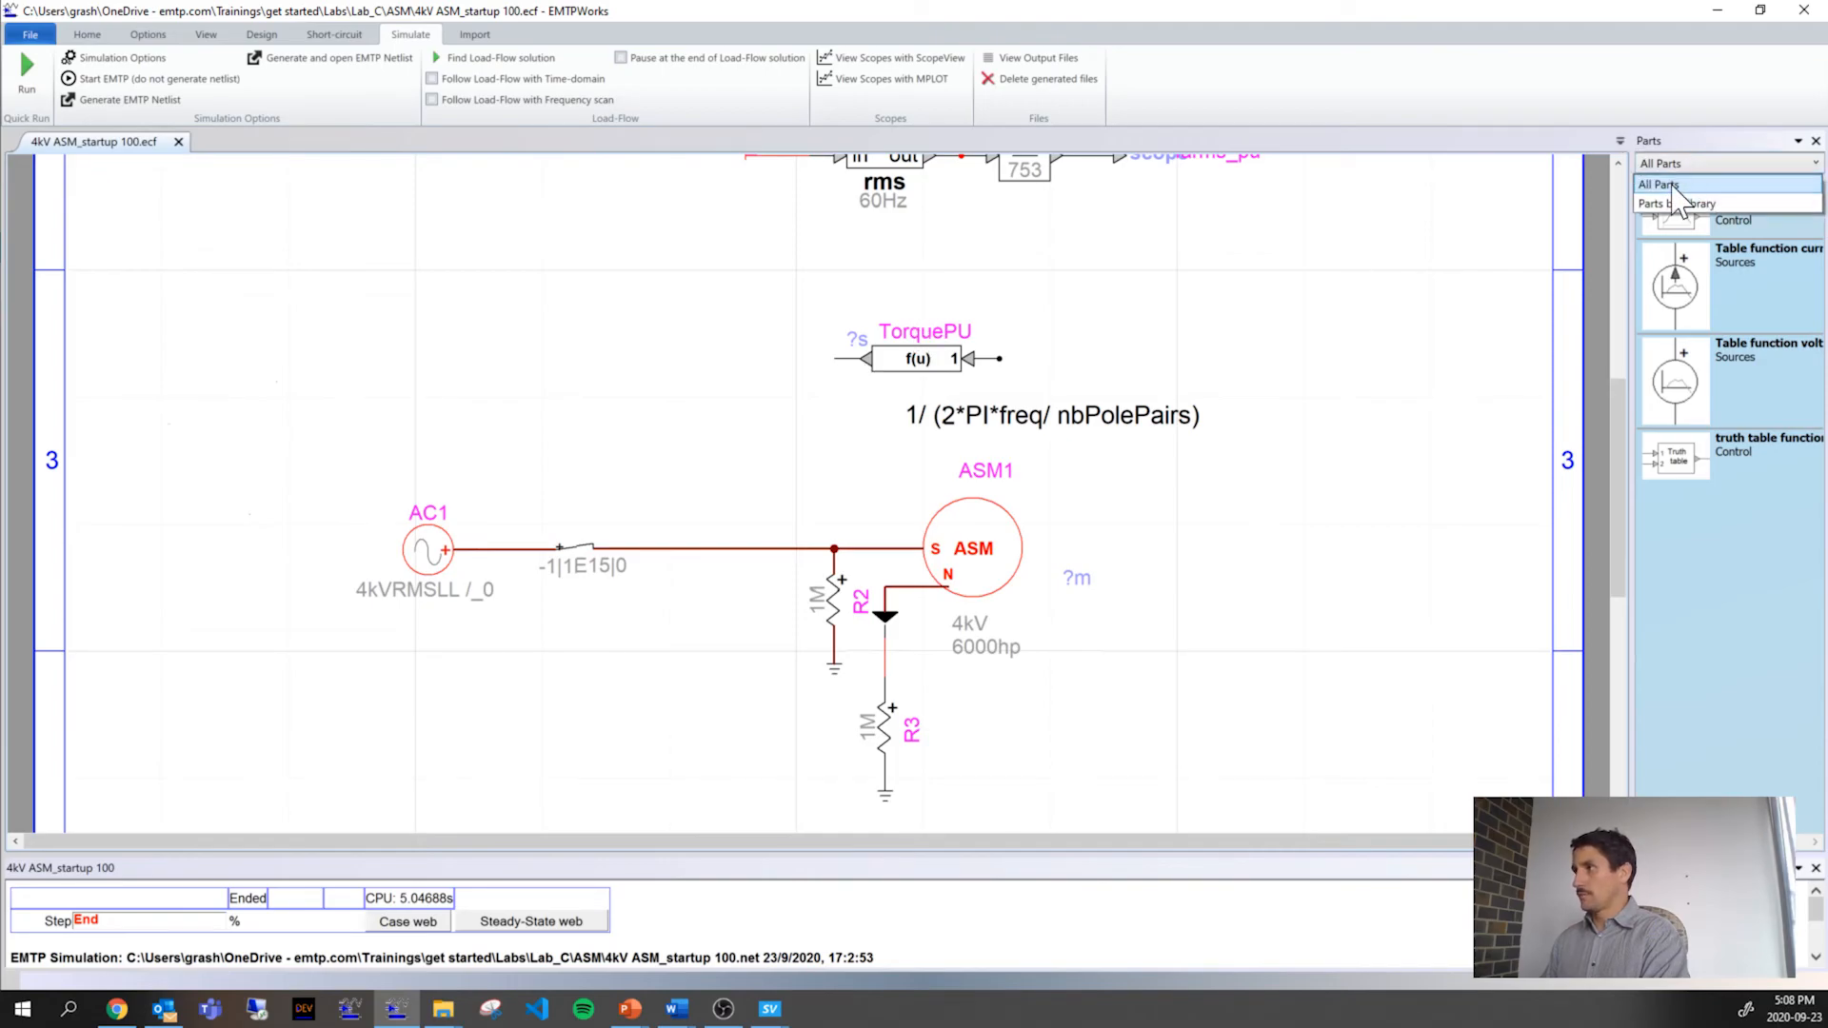
click(1678, 190)
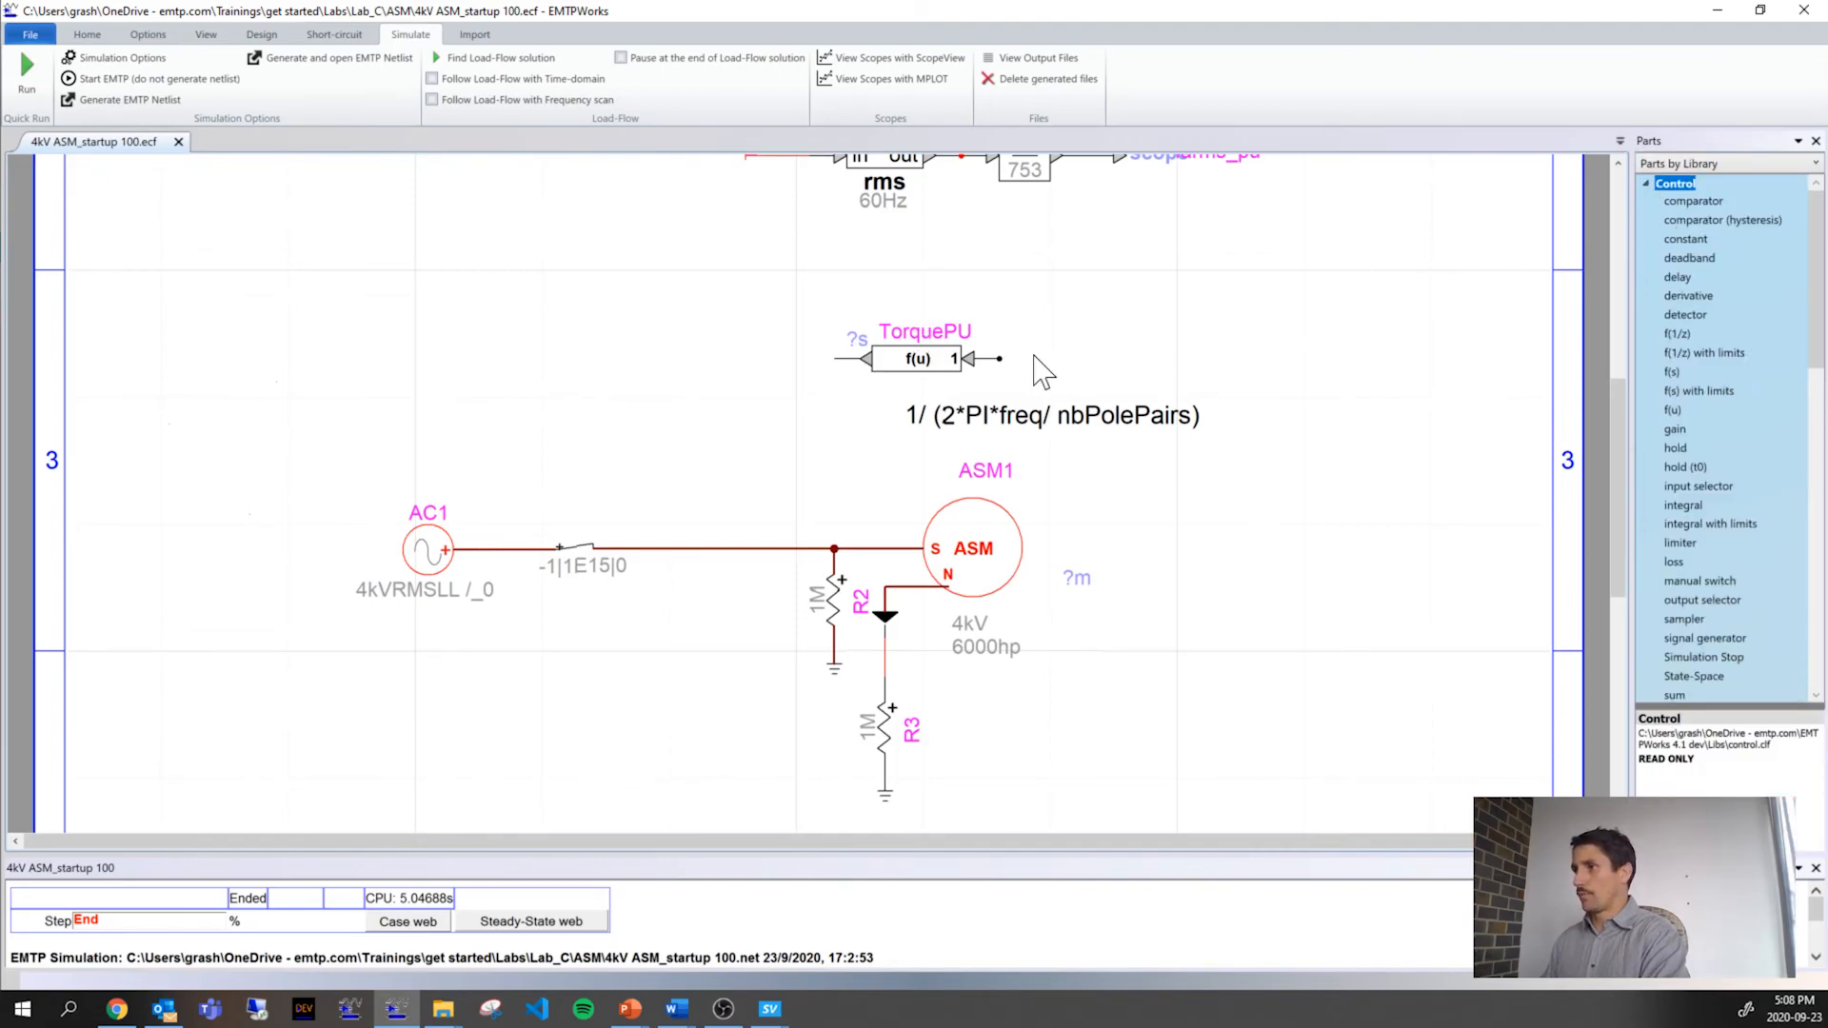
click(929, 354)
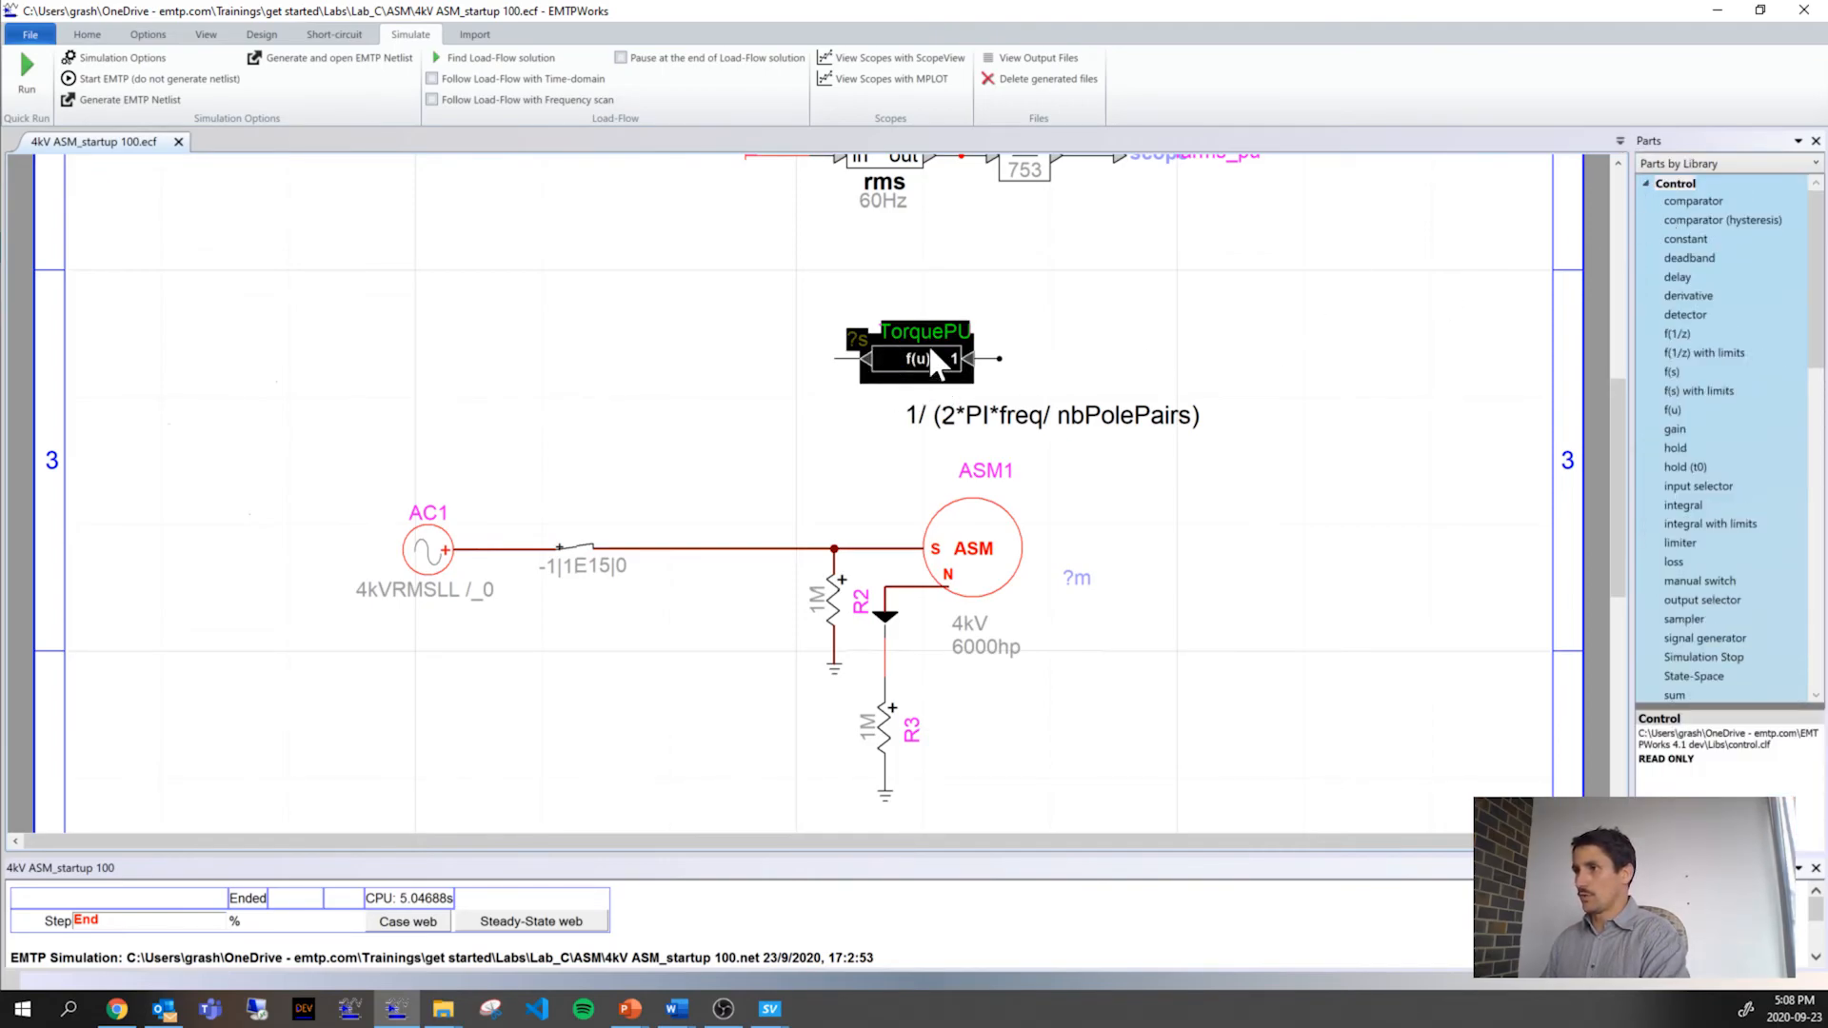
click(1672, 409)
click(1354, 478)
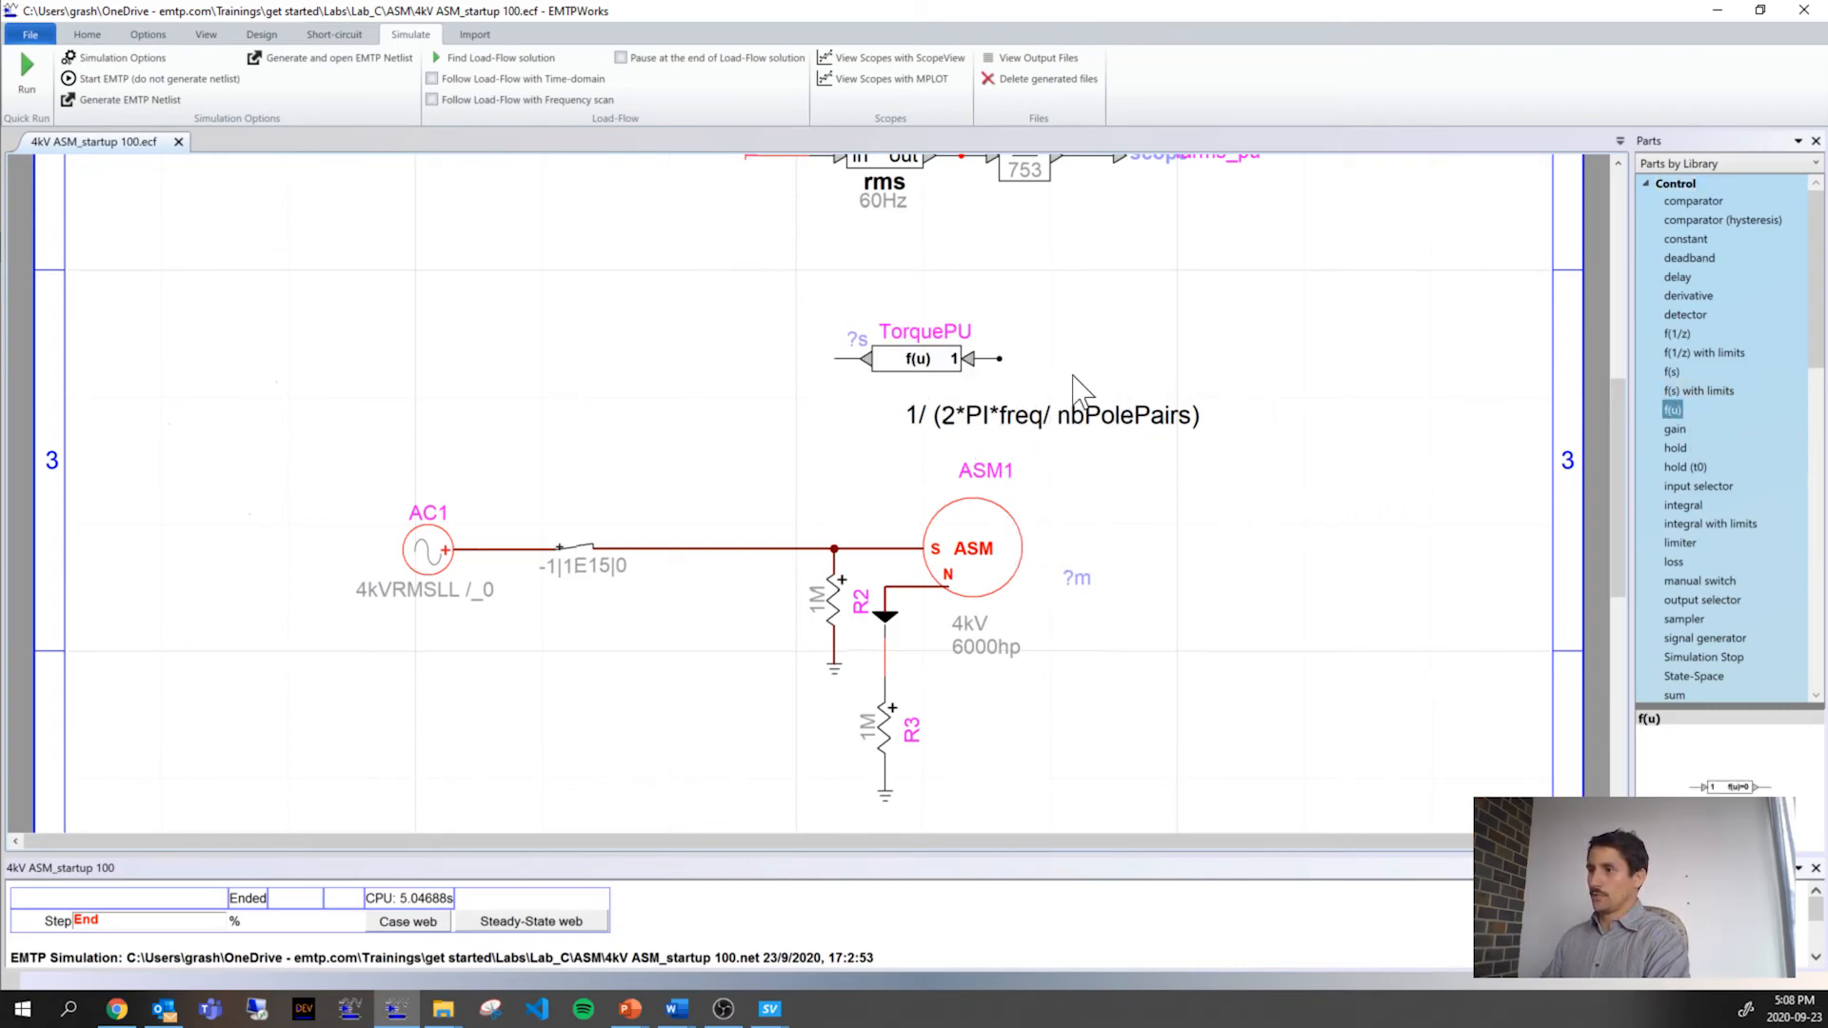
Step: Enable total mechanical torque Tm as a control variable of ASM1
click(943, 535)
double_click(945, 538)
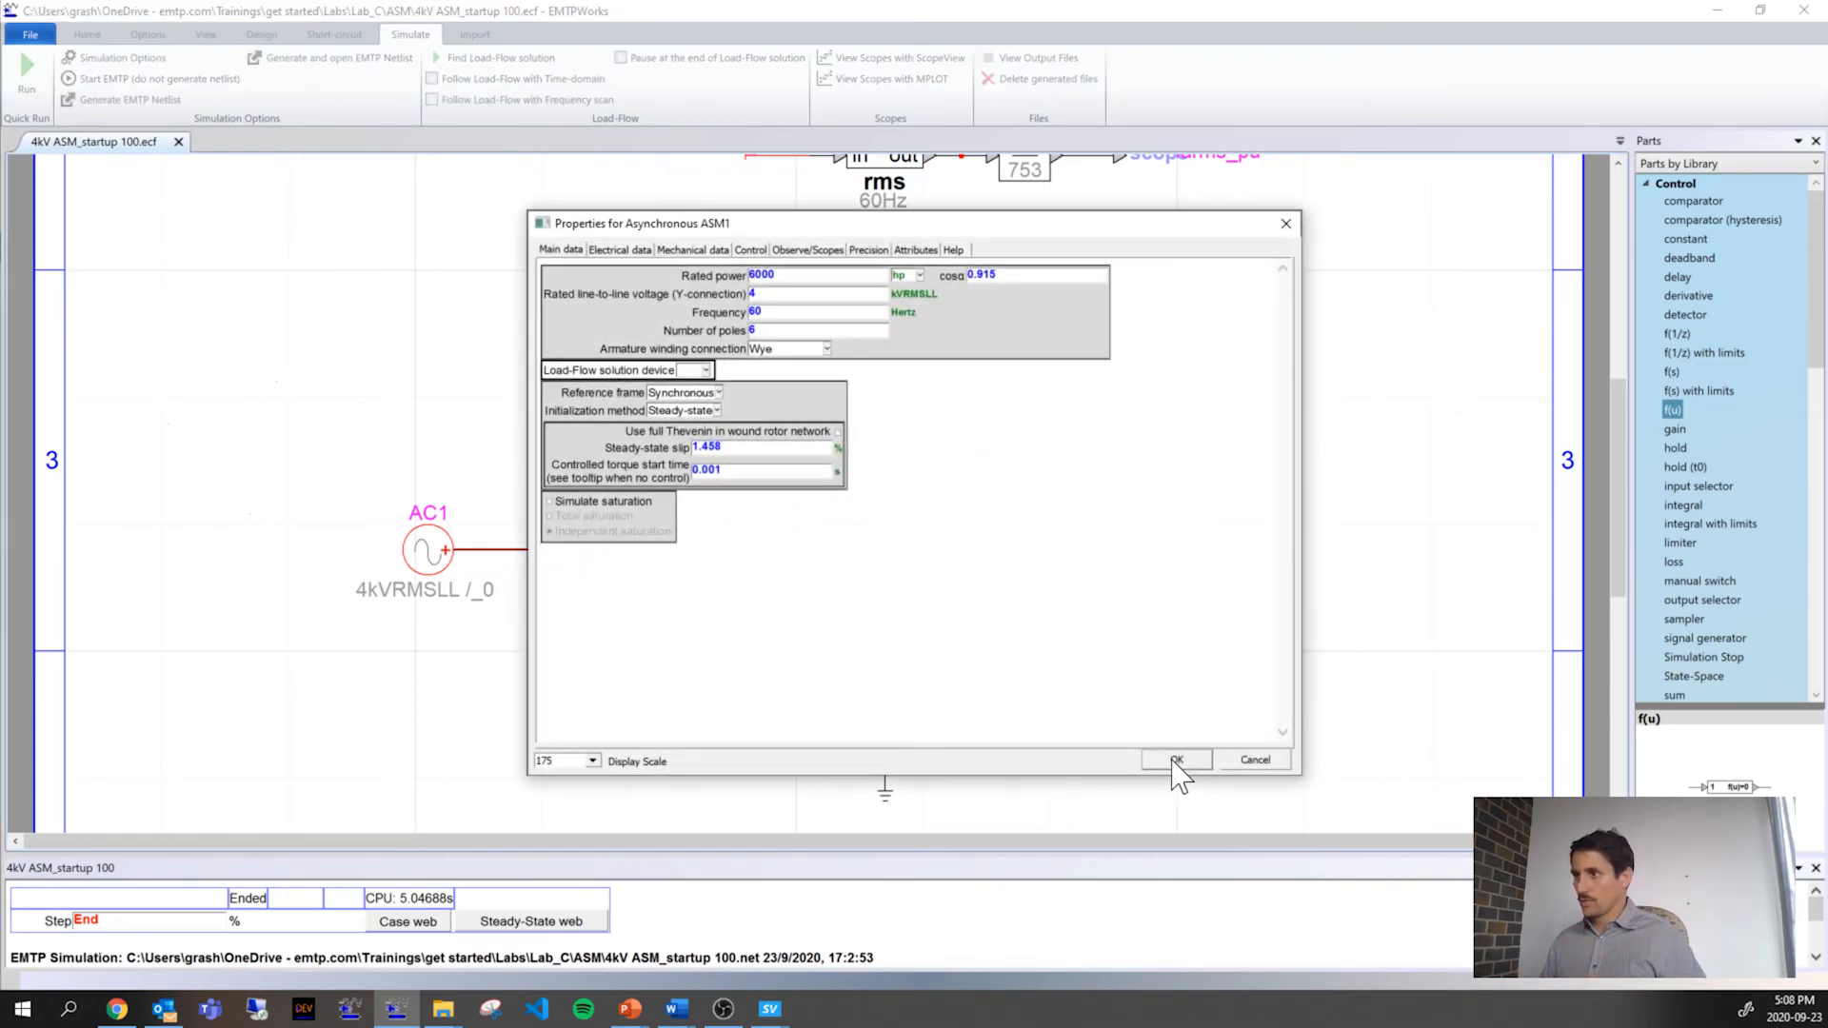
click(750, 250)
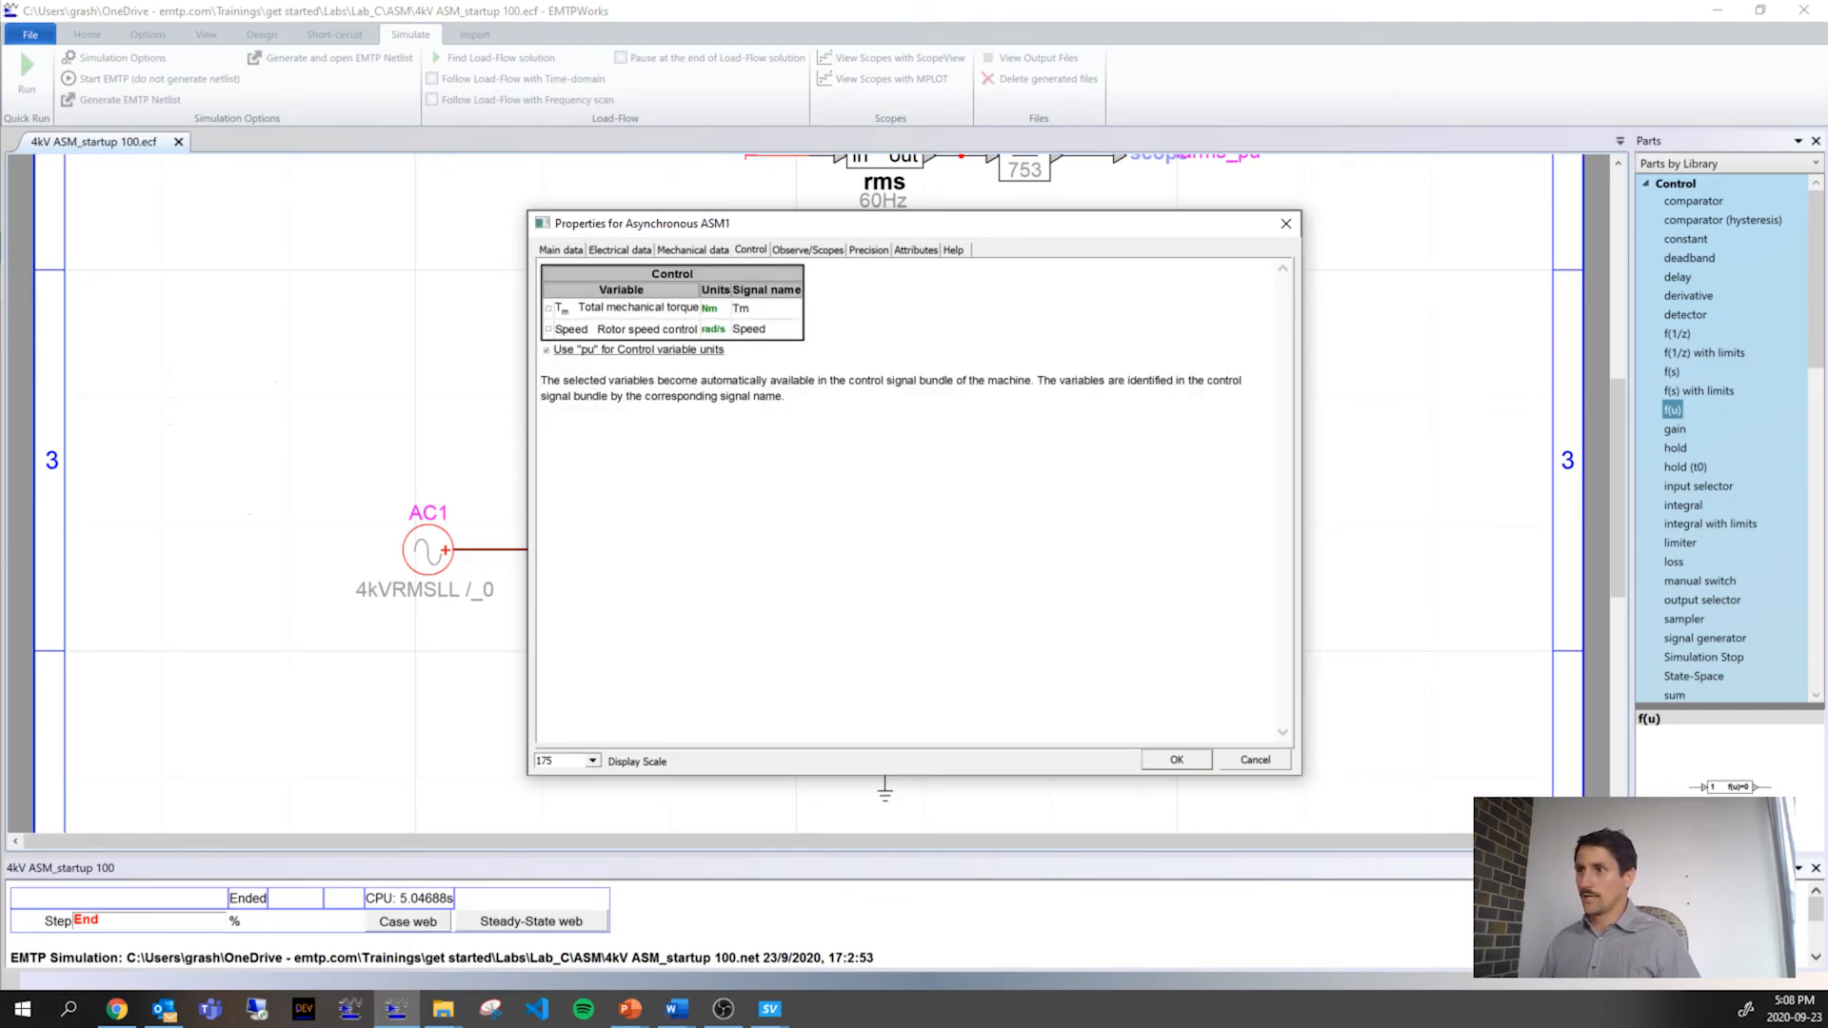
drag(576, 309, 665, 308)
click(547, 308)
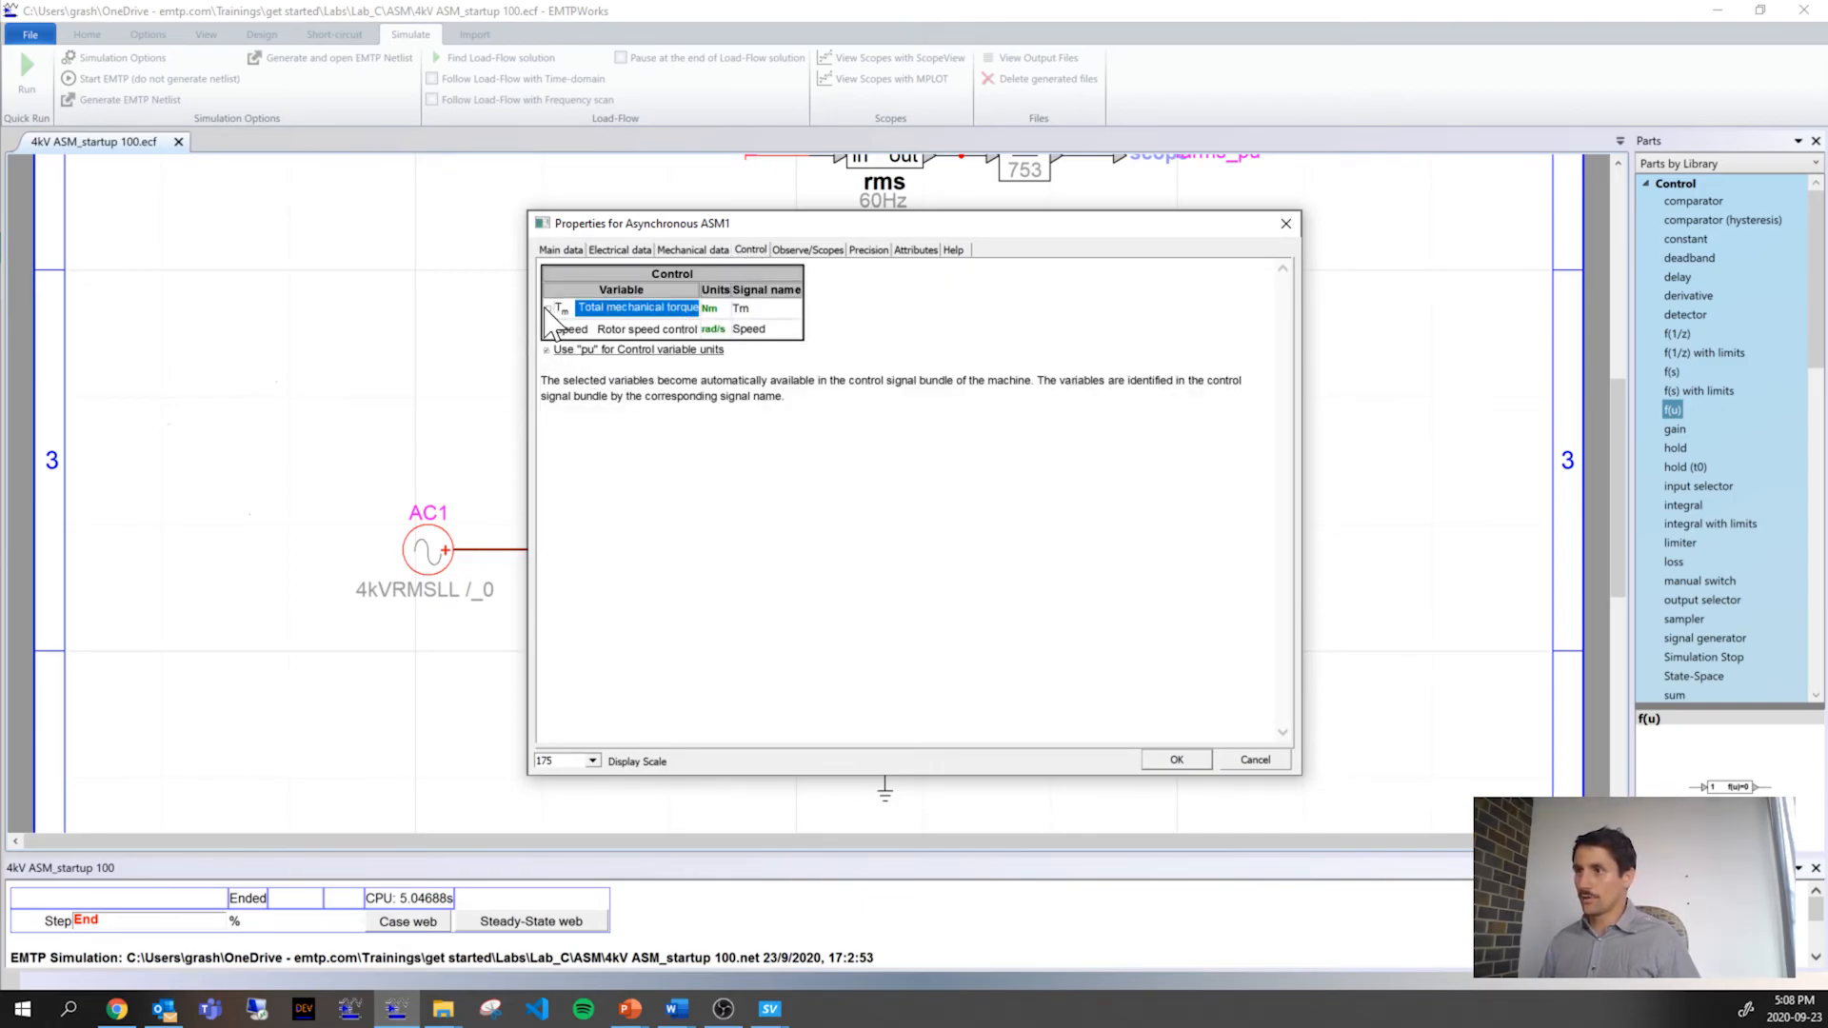
drag(676, 225, 705, 443)
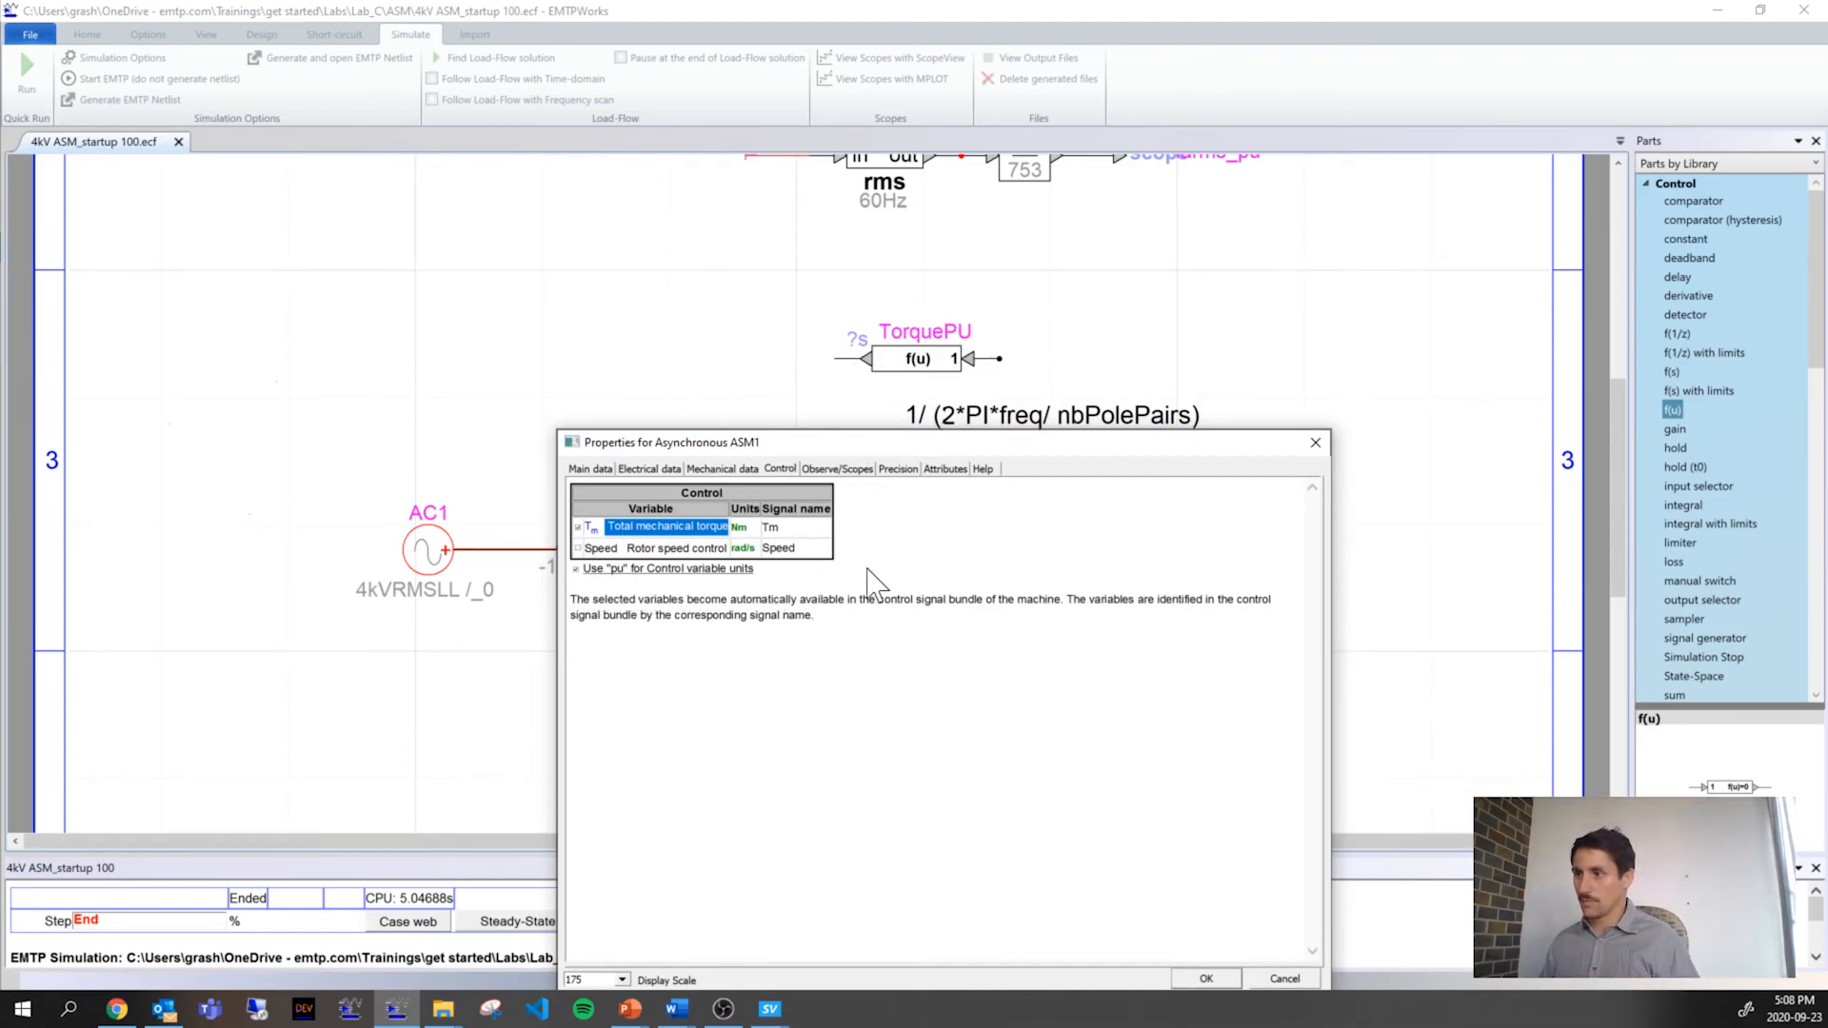
drag(909, 445, 770, 245)
click(1080, 783)
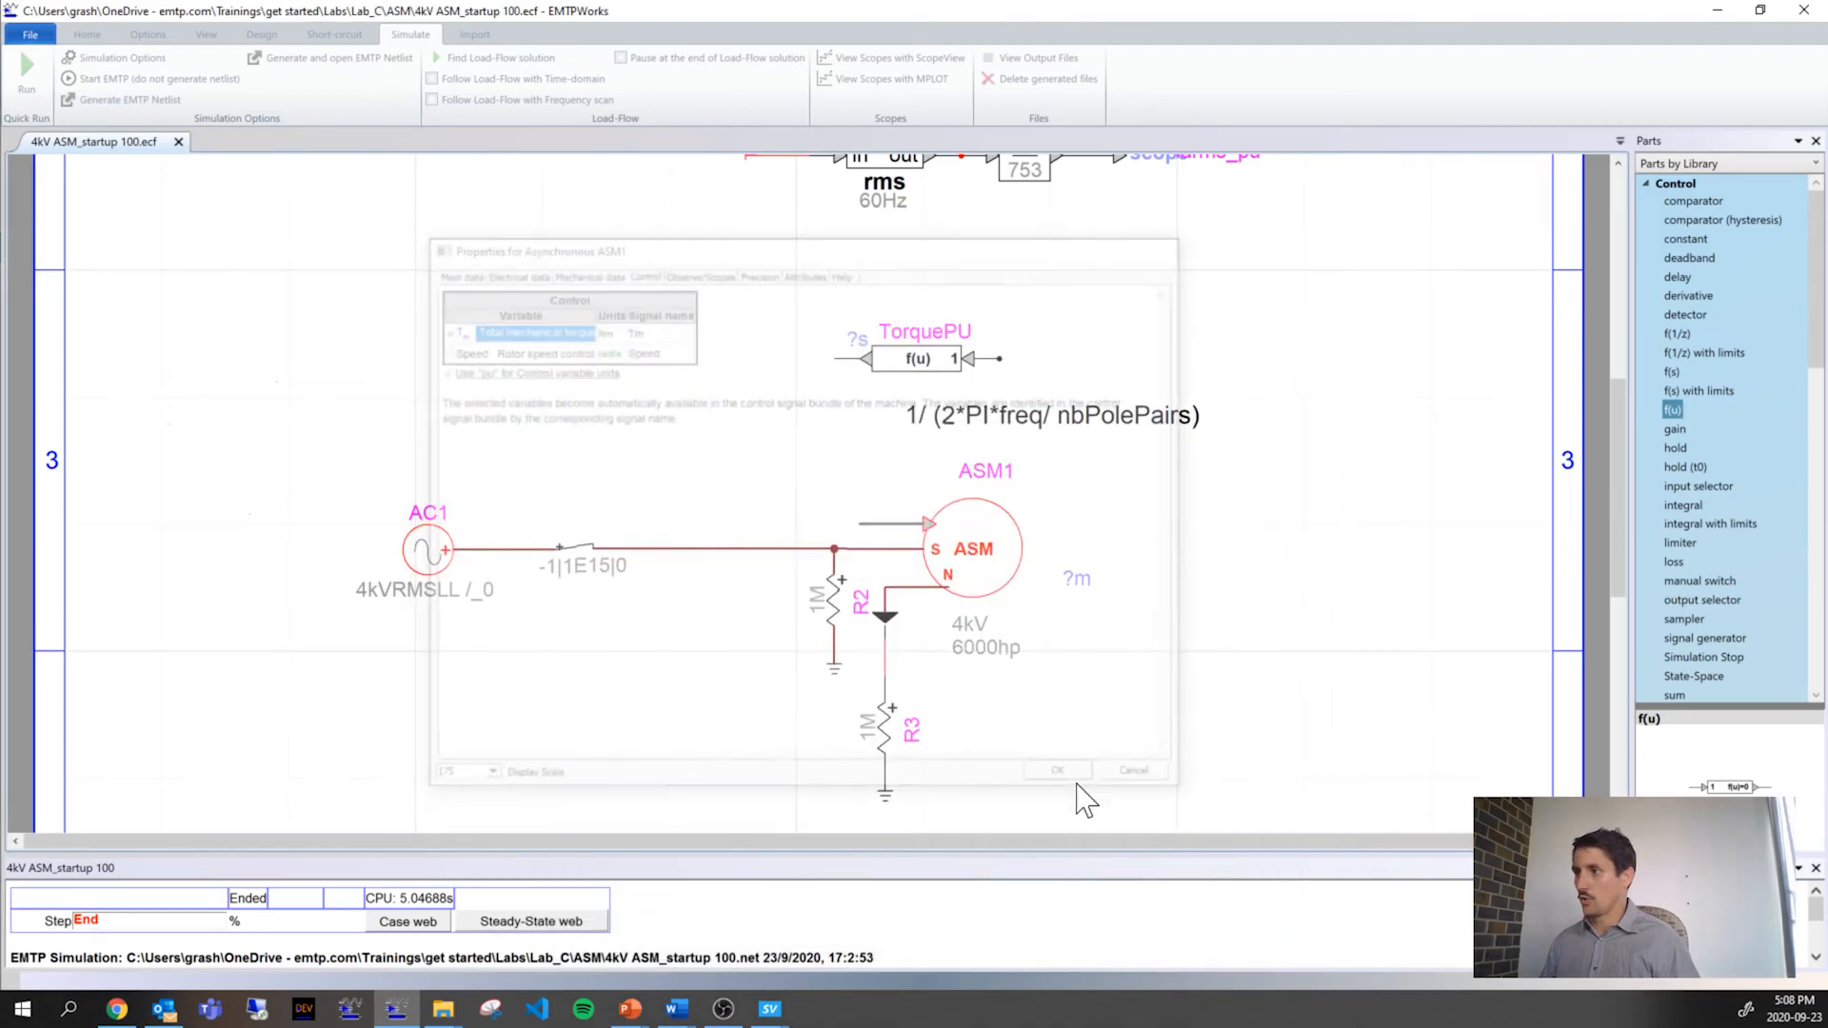
Step: Draw a signal bundle from ASM1's control input up towards TorquePU and create a breakout for its Tm signal
drag(861, 525, 808, 511)
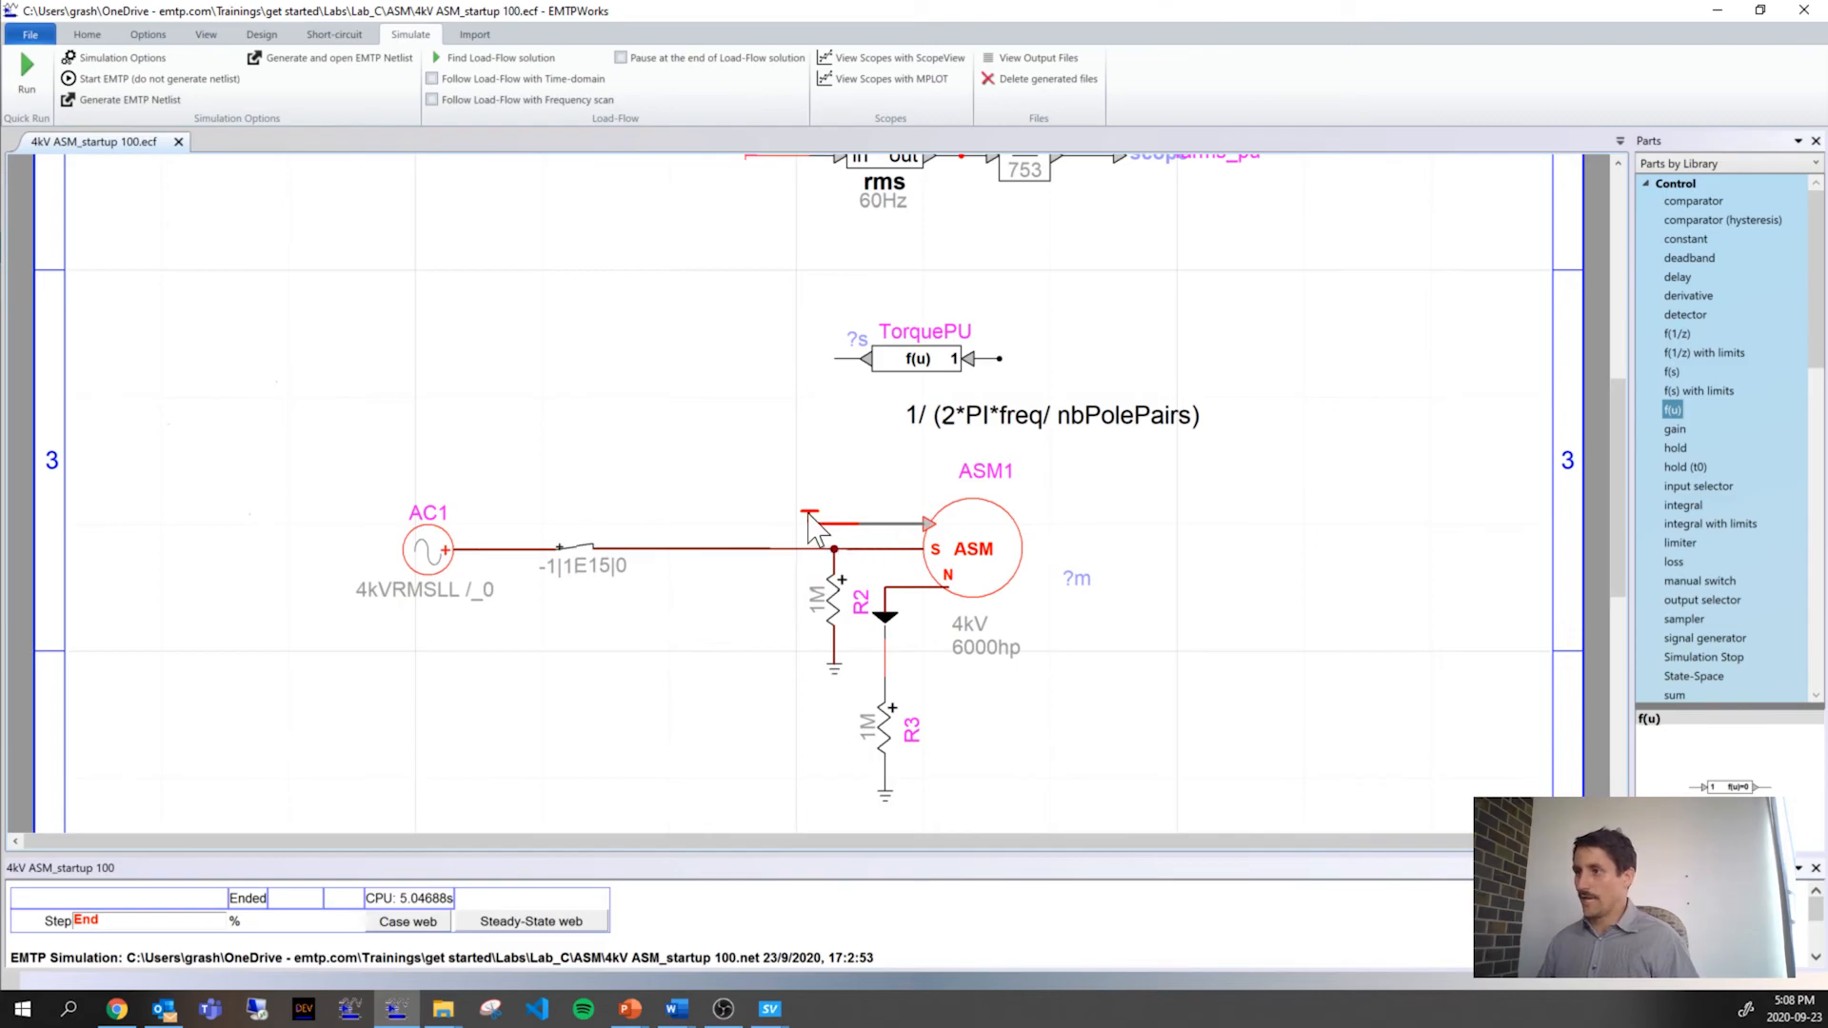
drag(807, 512, 759, 407)
right_click(759, 409)
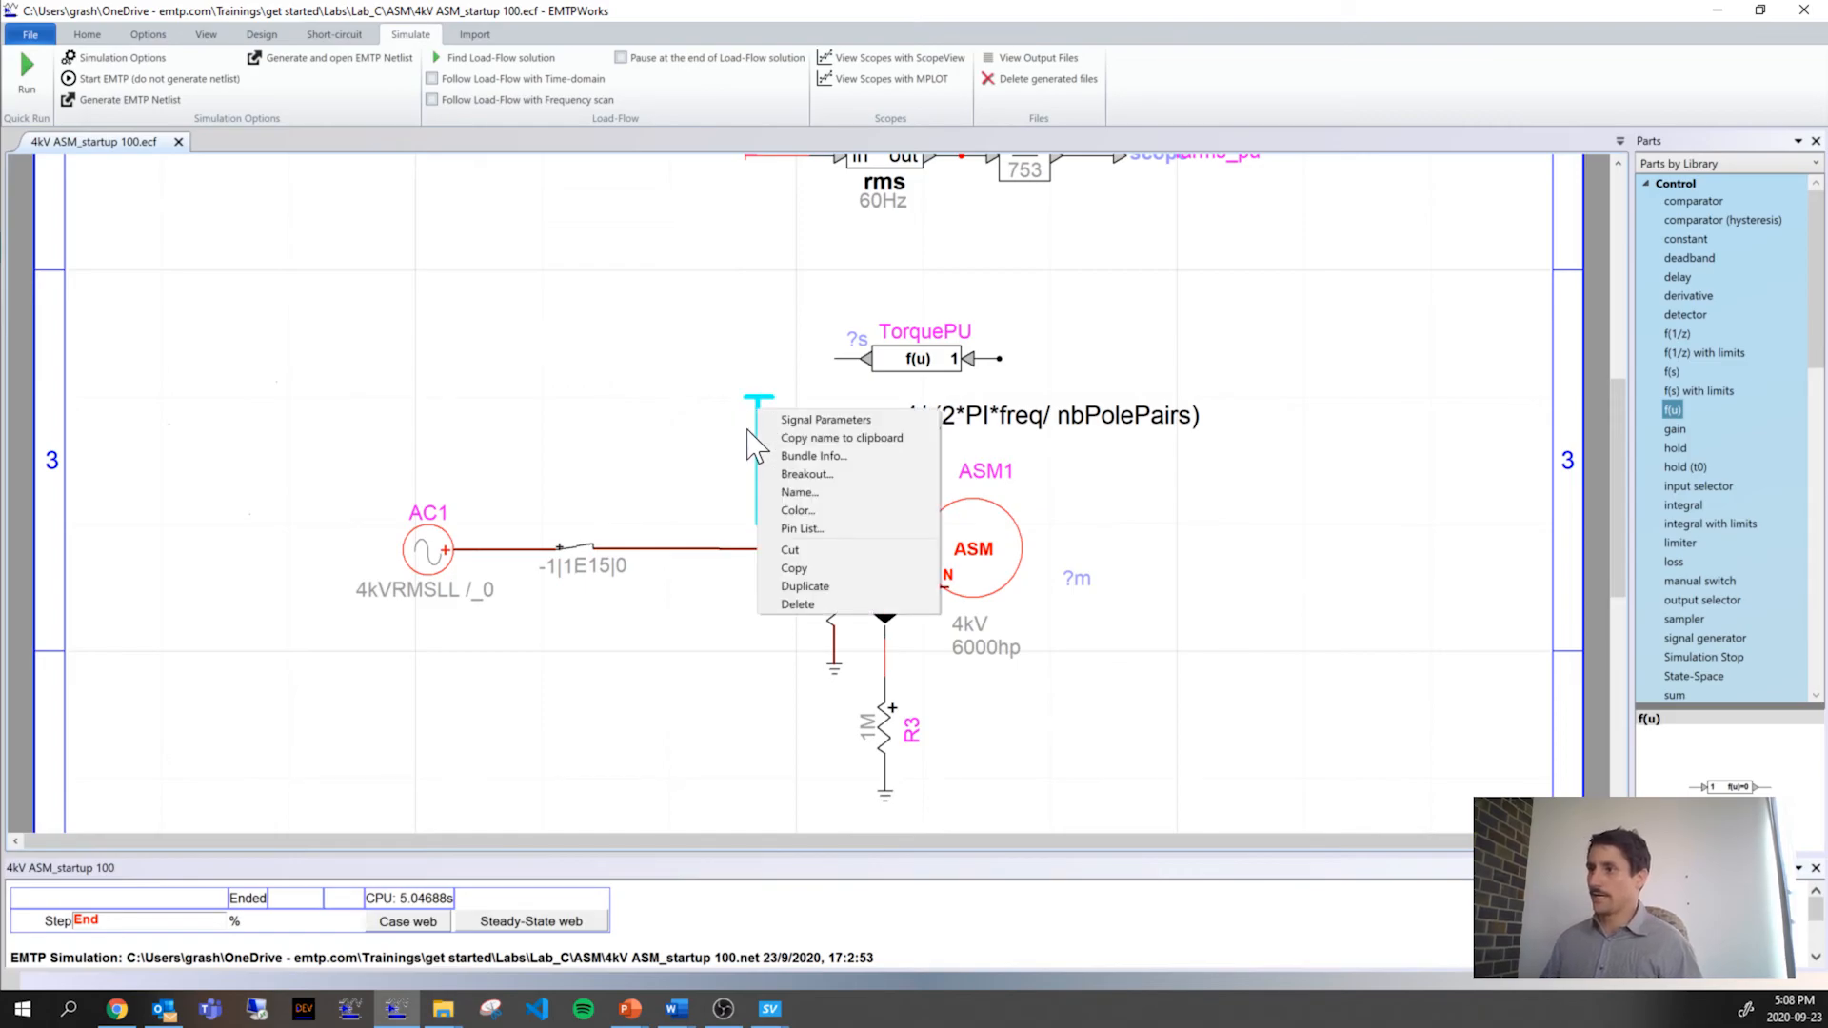
click(804, 474)
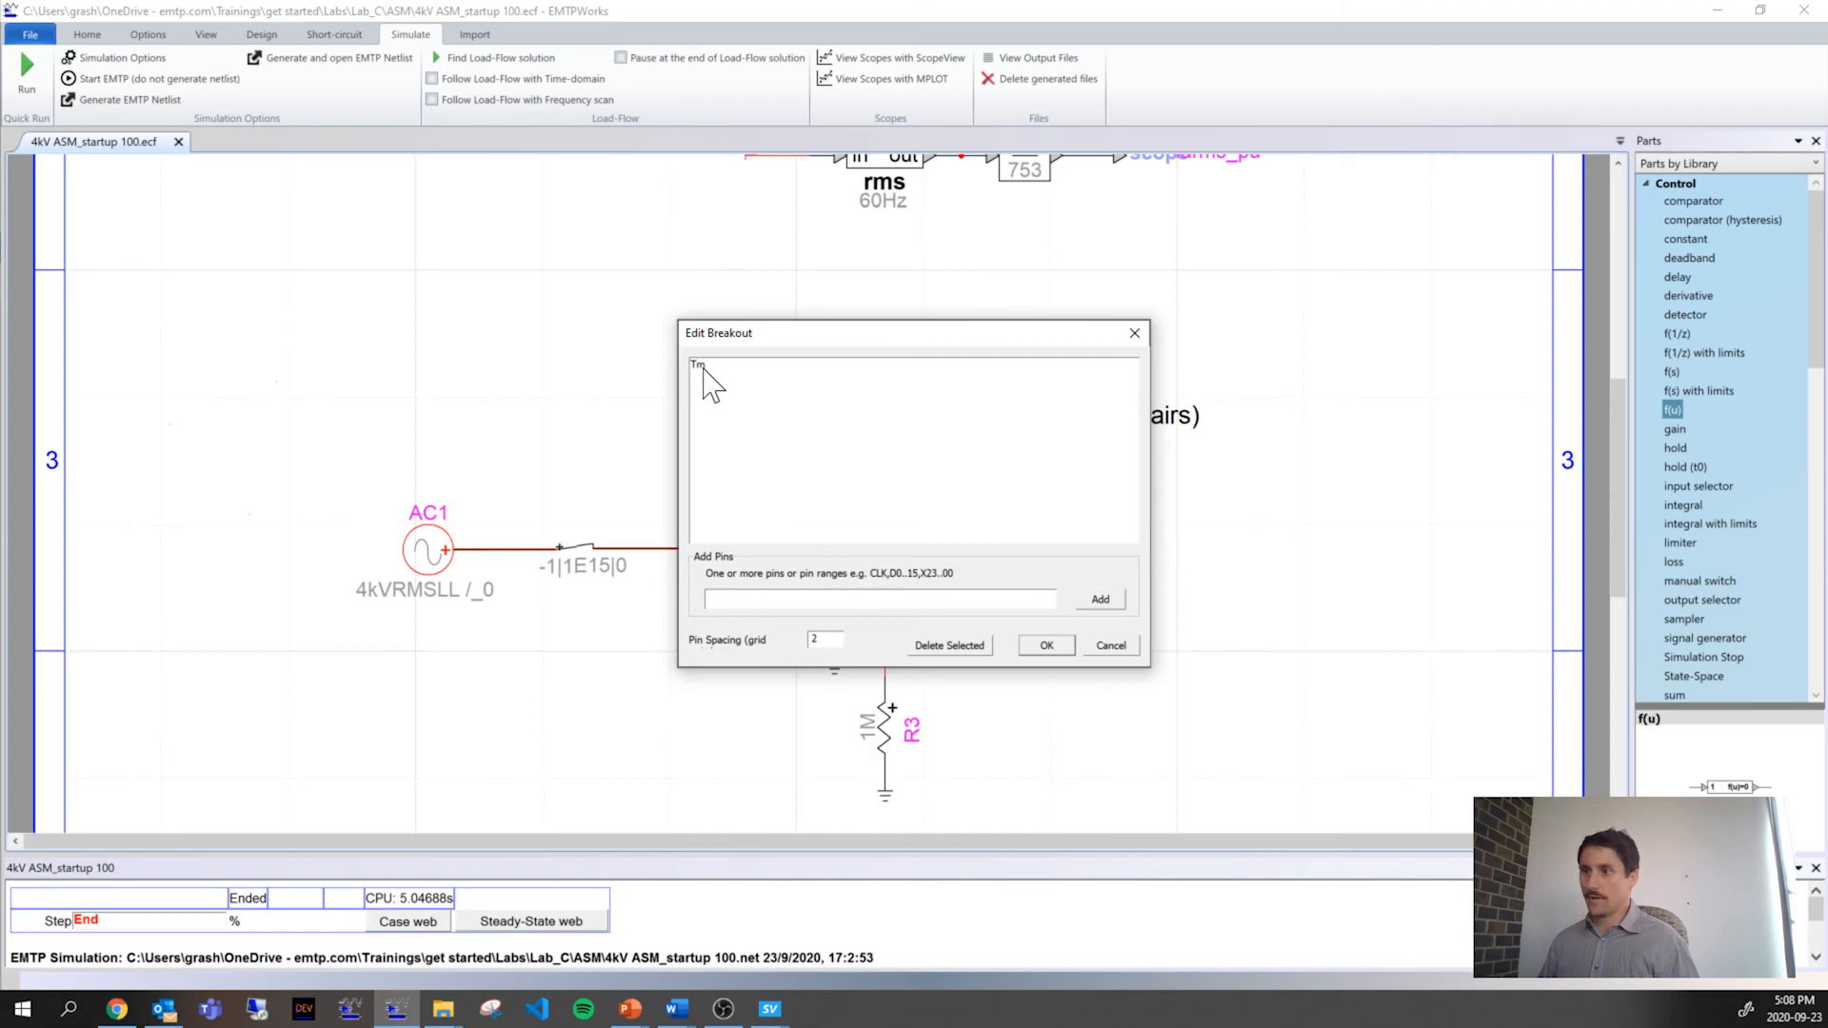
click(1047, 648)
Step: Place the Tm breakout on the end of the control bundle and connect it to the output of TorquePU
click(759, 396)
right_click(837, 440)
click(901, 369)
mouse_move(901, 381)
mouse_down()
mouse_move(888, 375)
mouse_move(924, 374)
mouse_up()
click(836, 398)
click(902, 390)
click(777, 419)
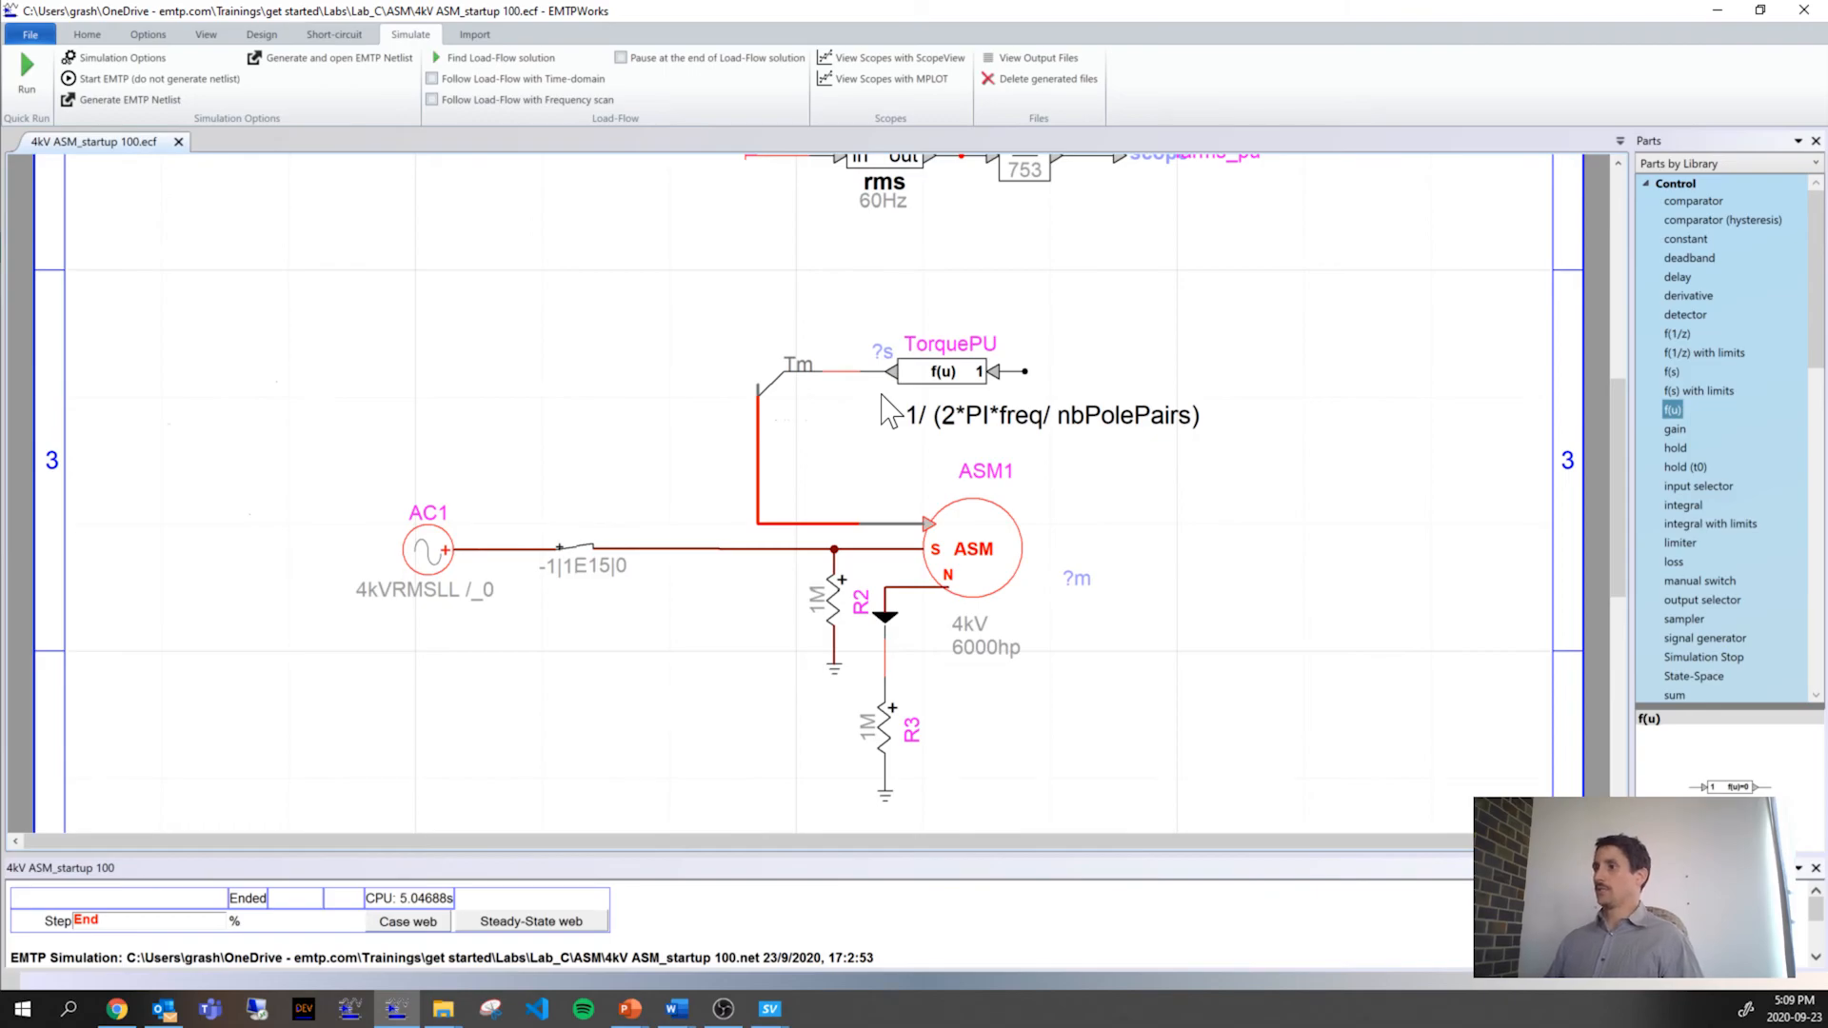
Step: Set the angular velocity Omega of mass 1 to Observe+Scope in ASM1's mechanical data
click(1006, 546)
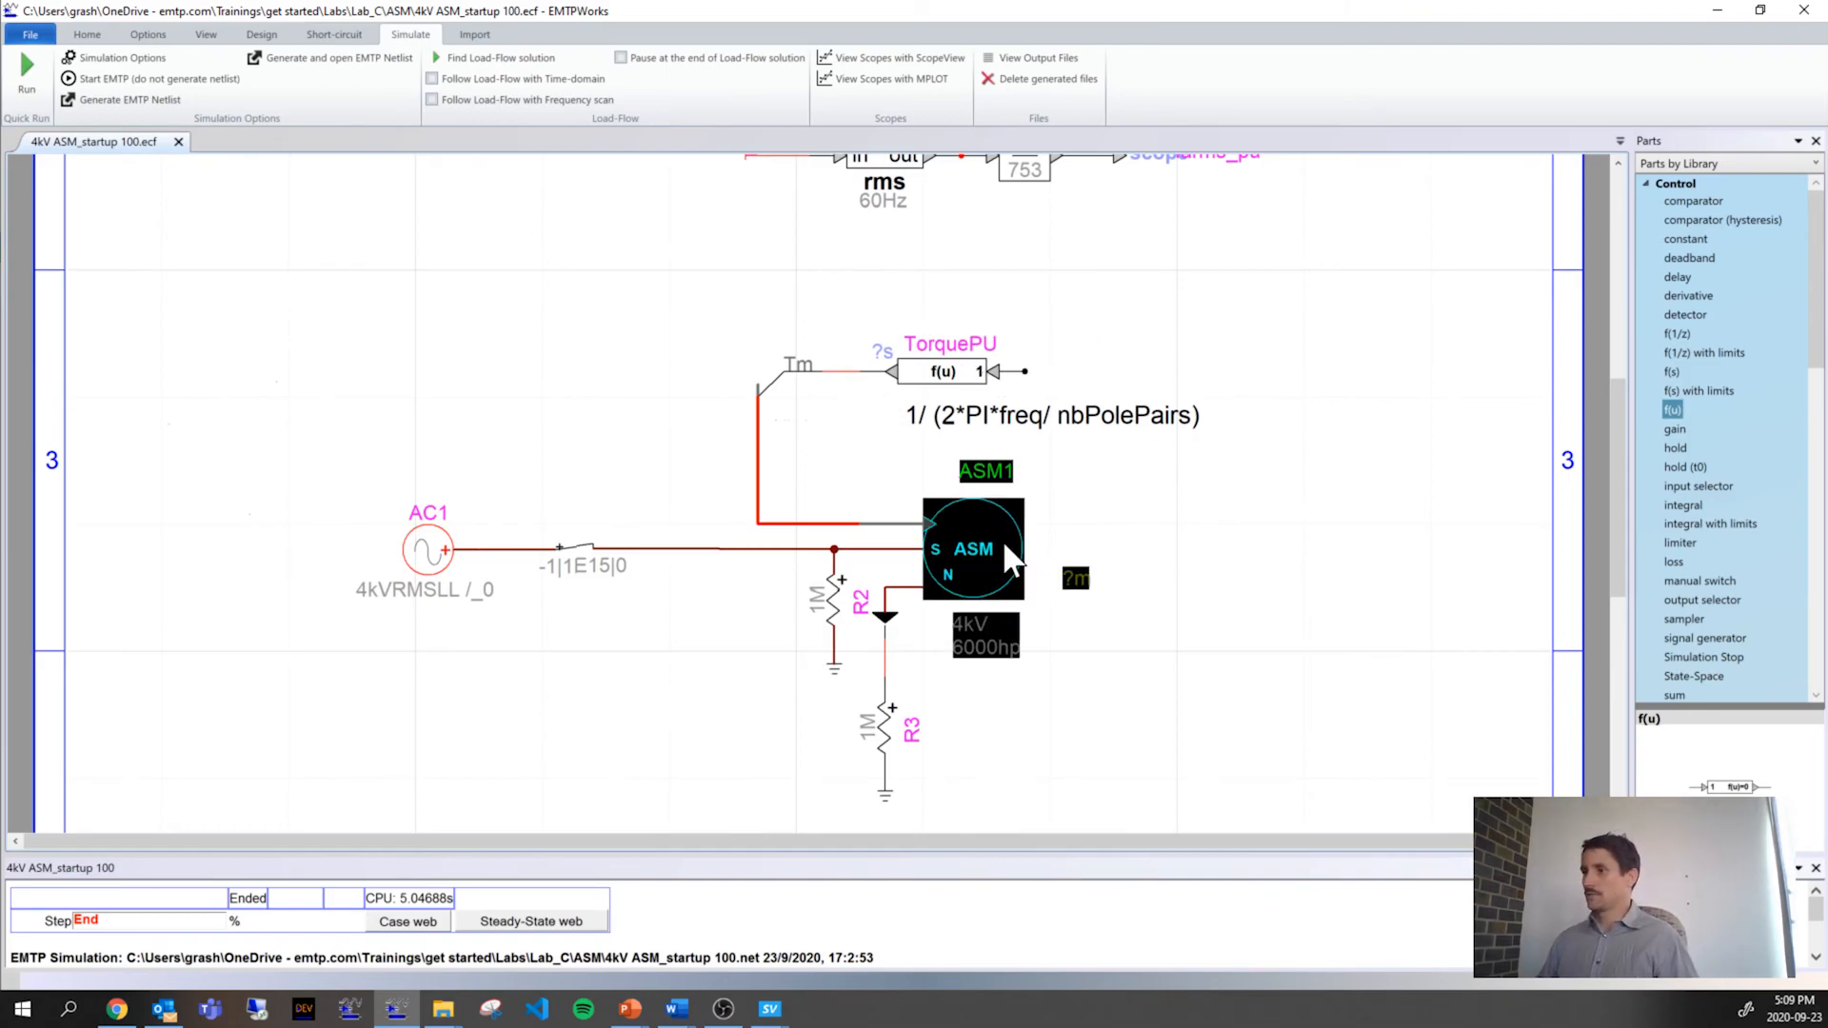
double_click(998, 538)
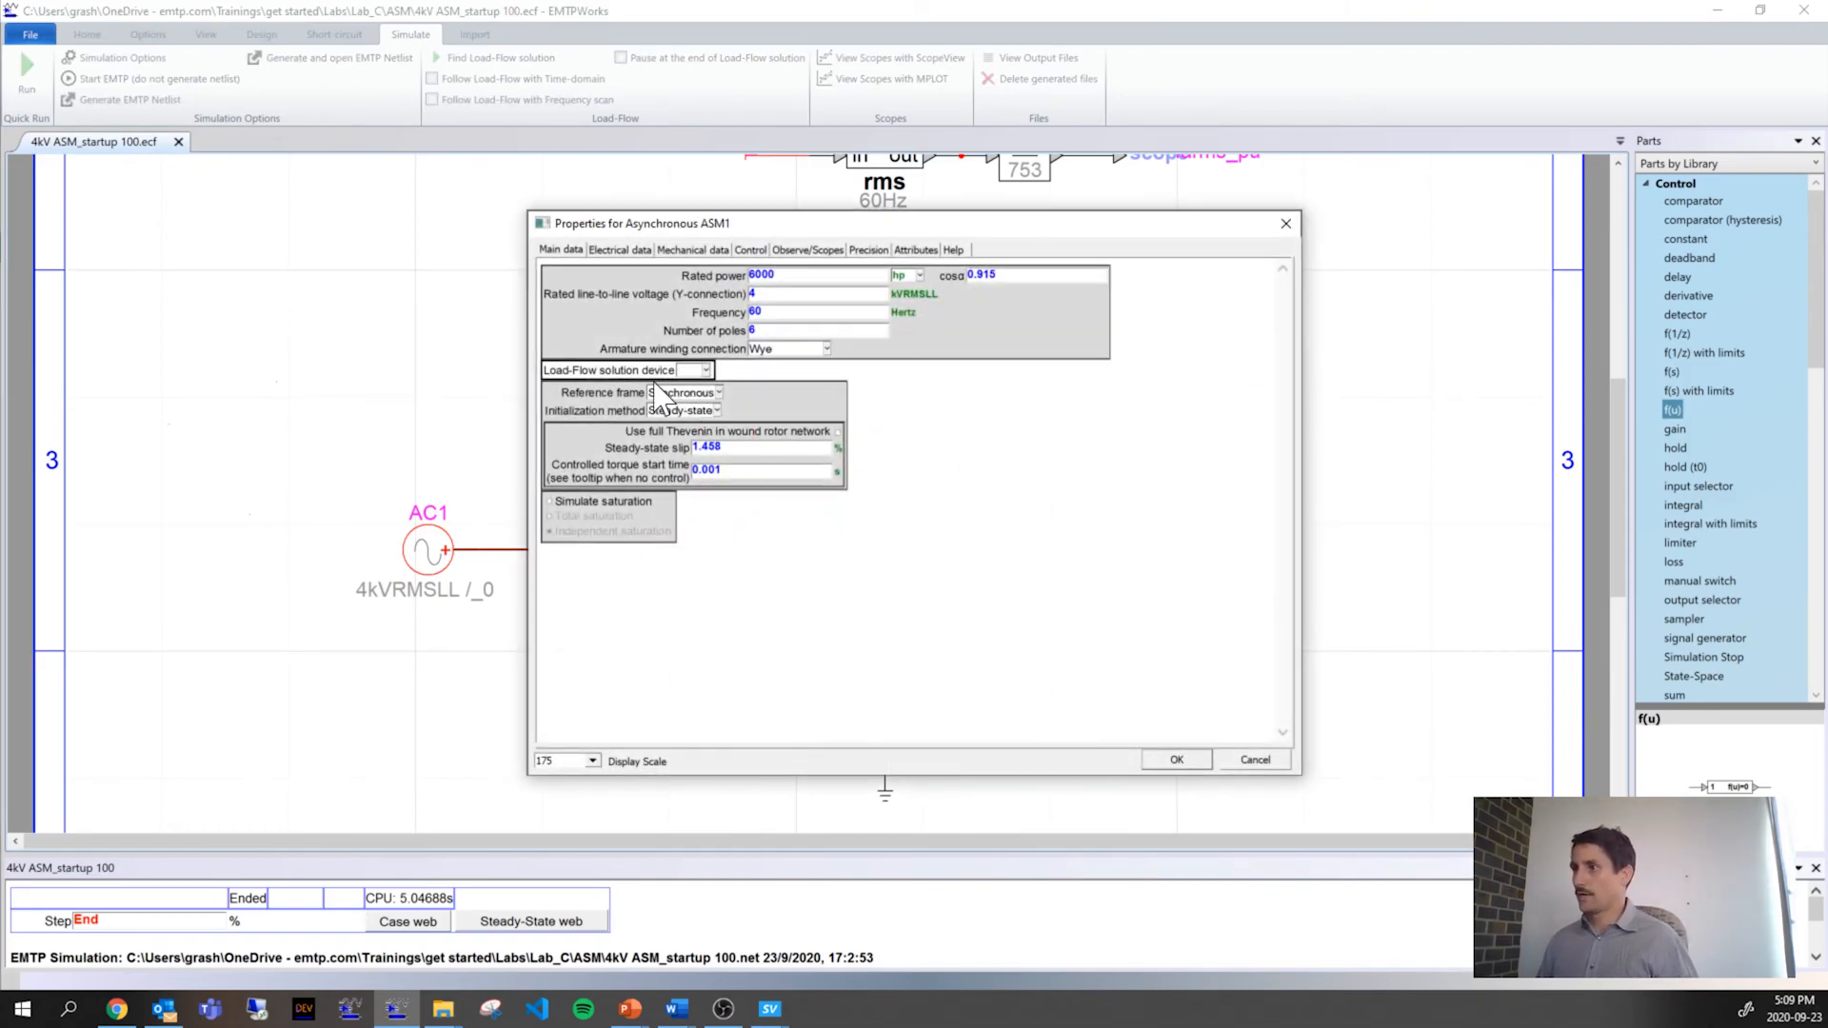
click(692, 250)
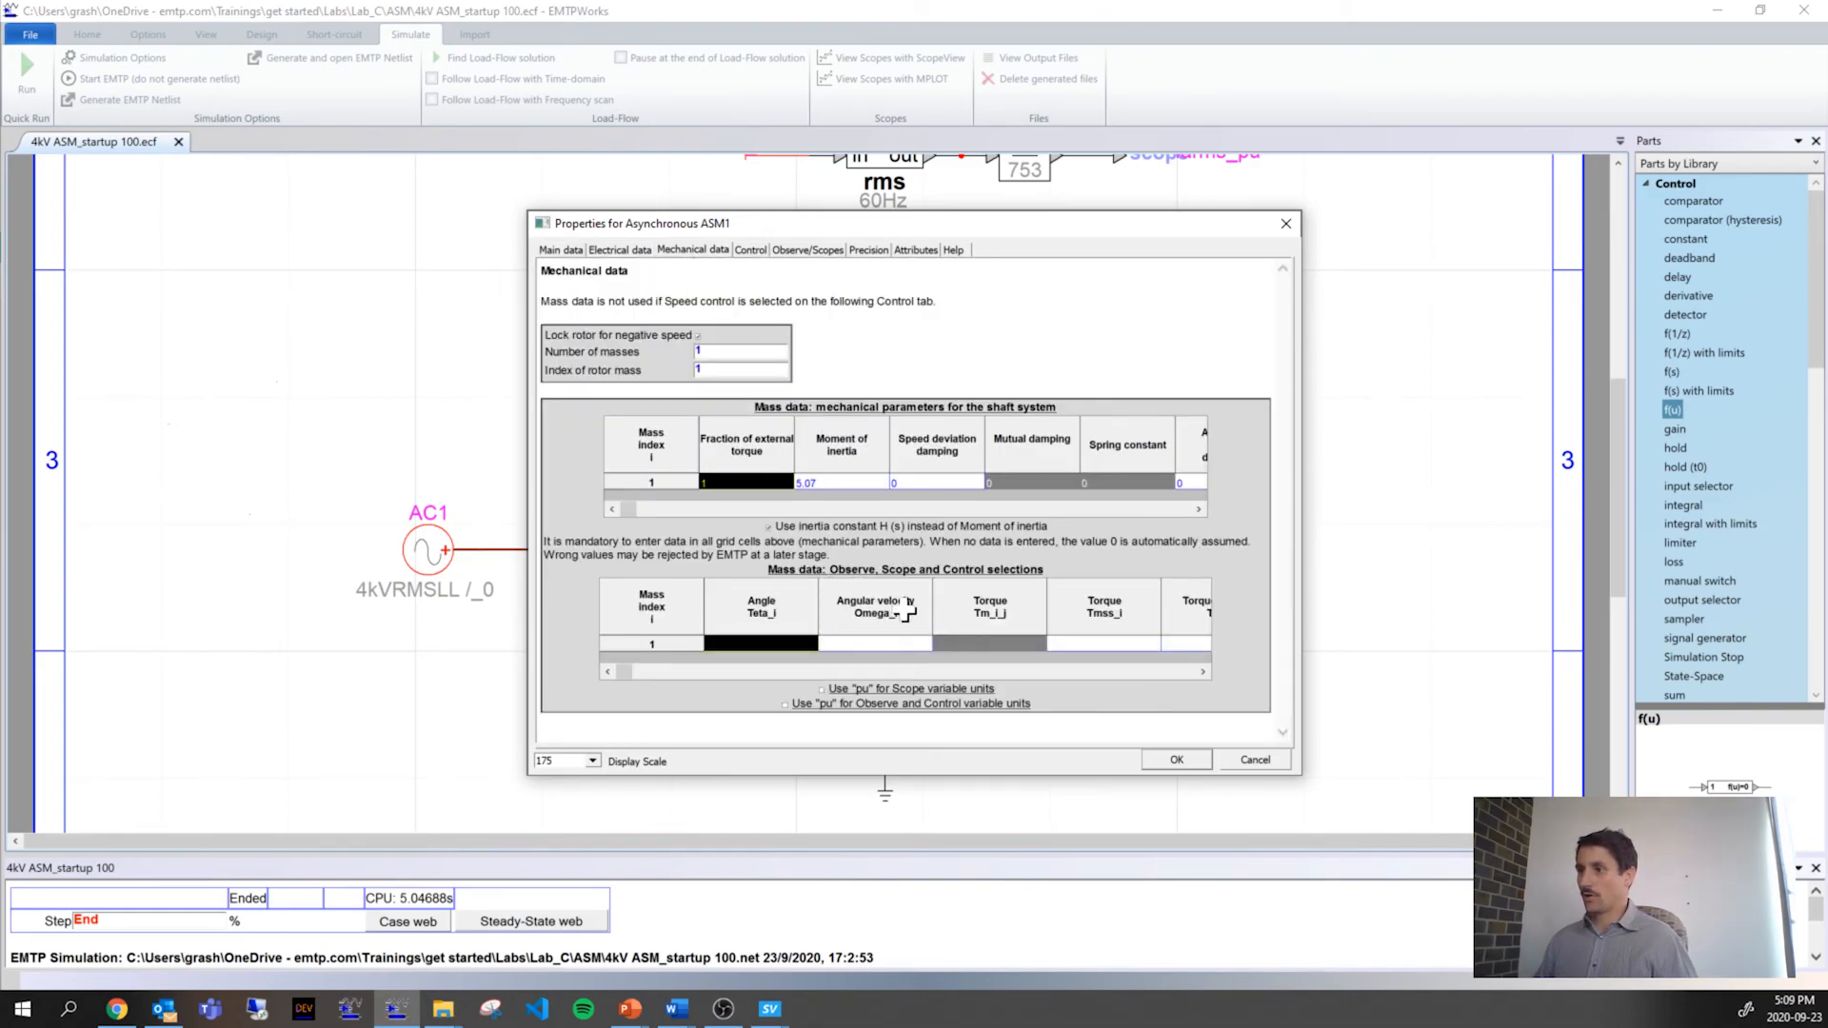
click(906, 645)
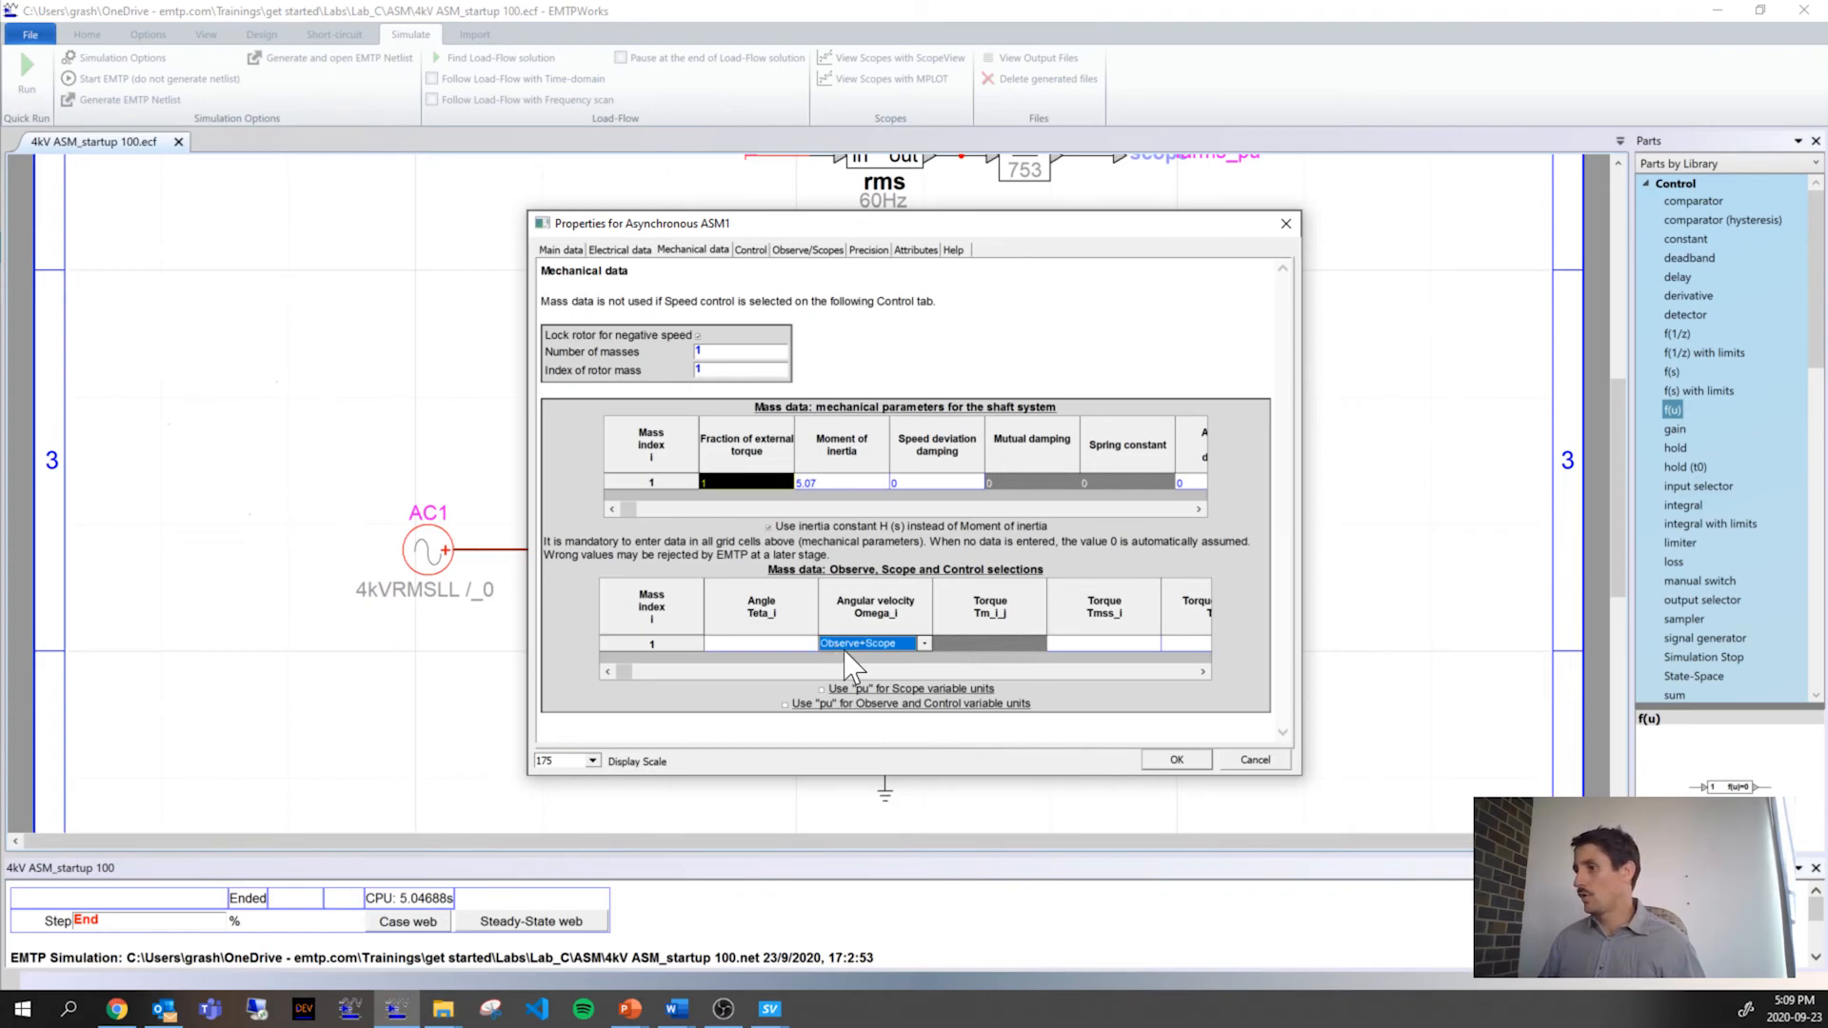
click(1192, 758)
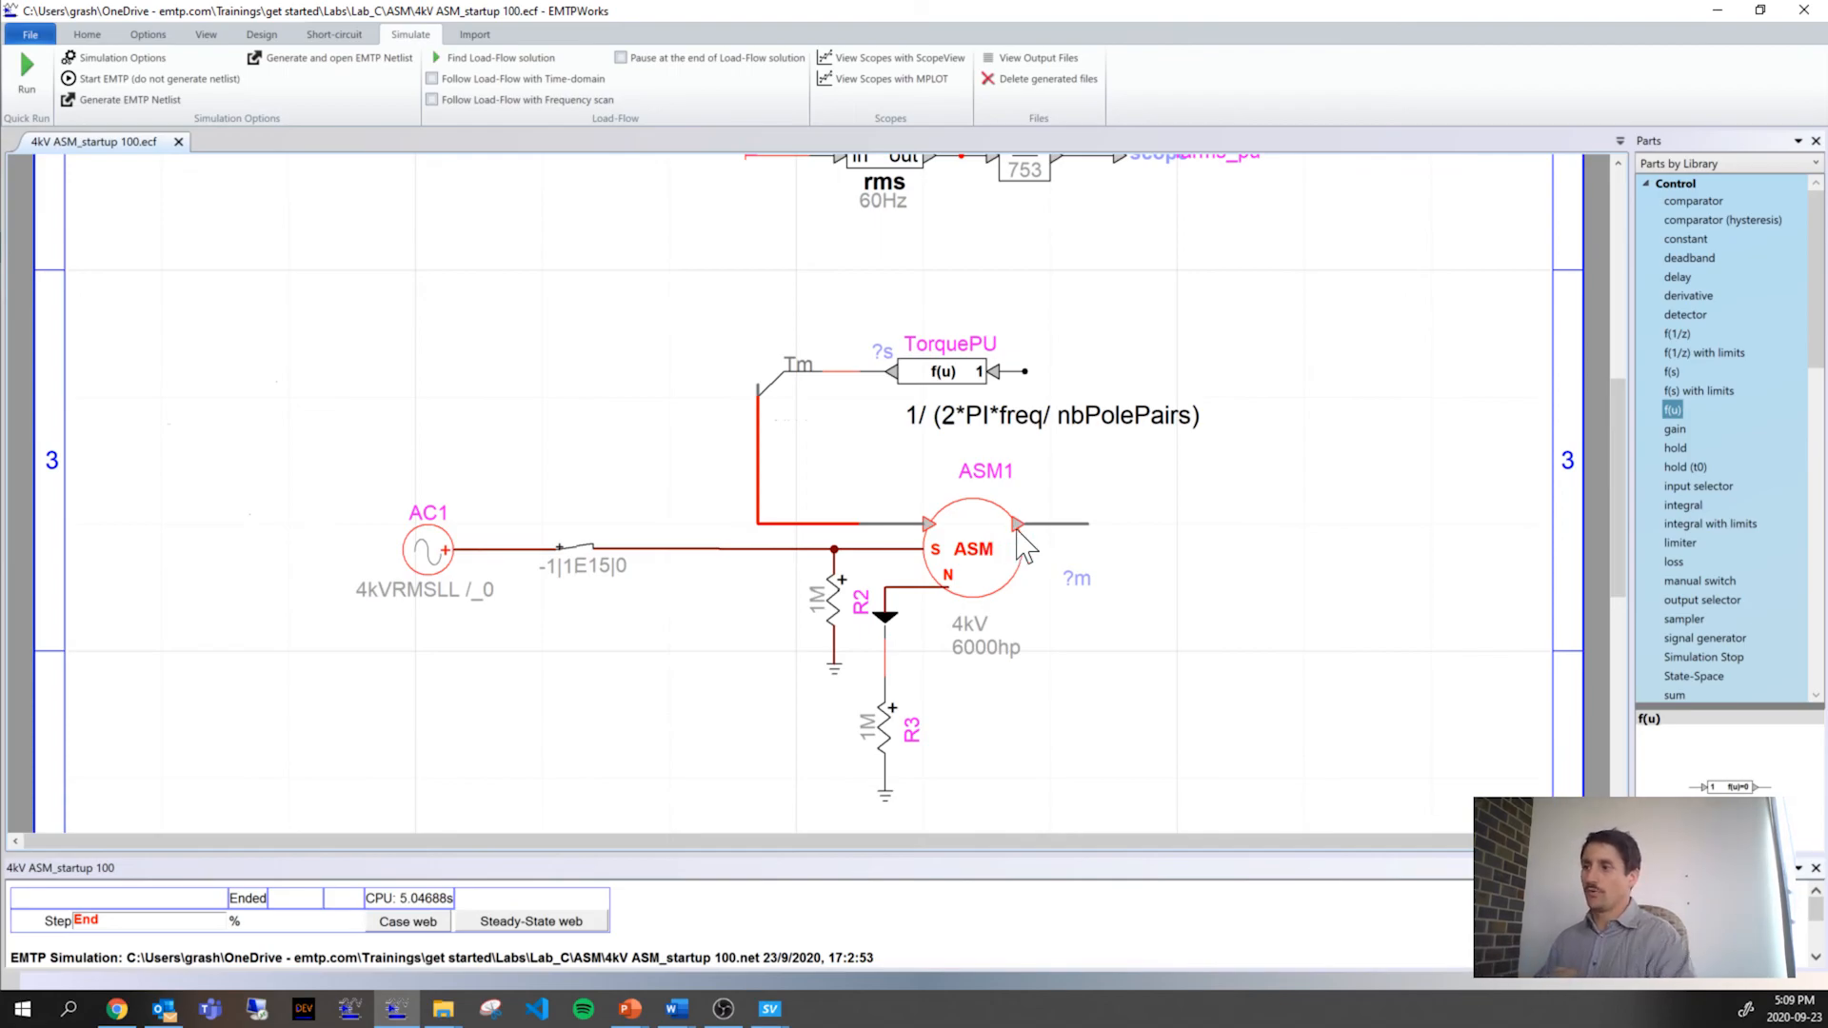
Step: Draw a signal bundle from ASM1's observe output up beside TorquePU and create a breakout for its Omega_1 signal
drag(1092, 526, 1279, 400)
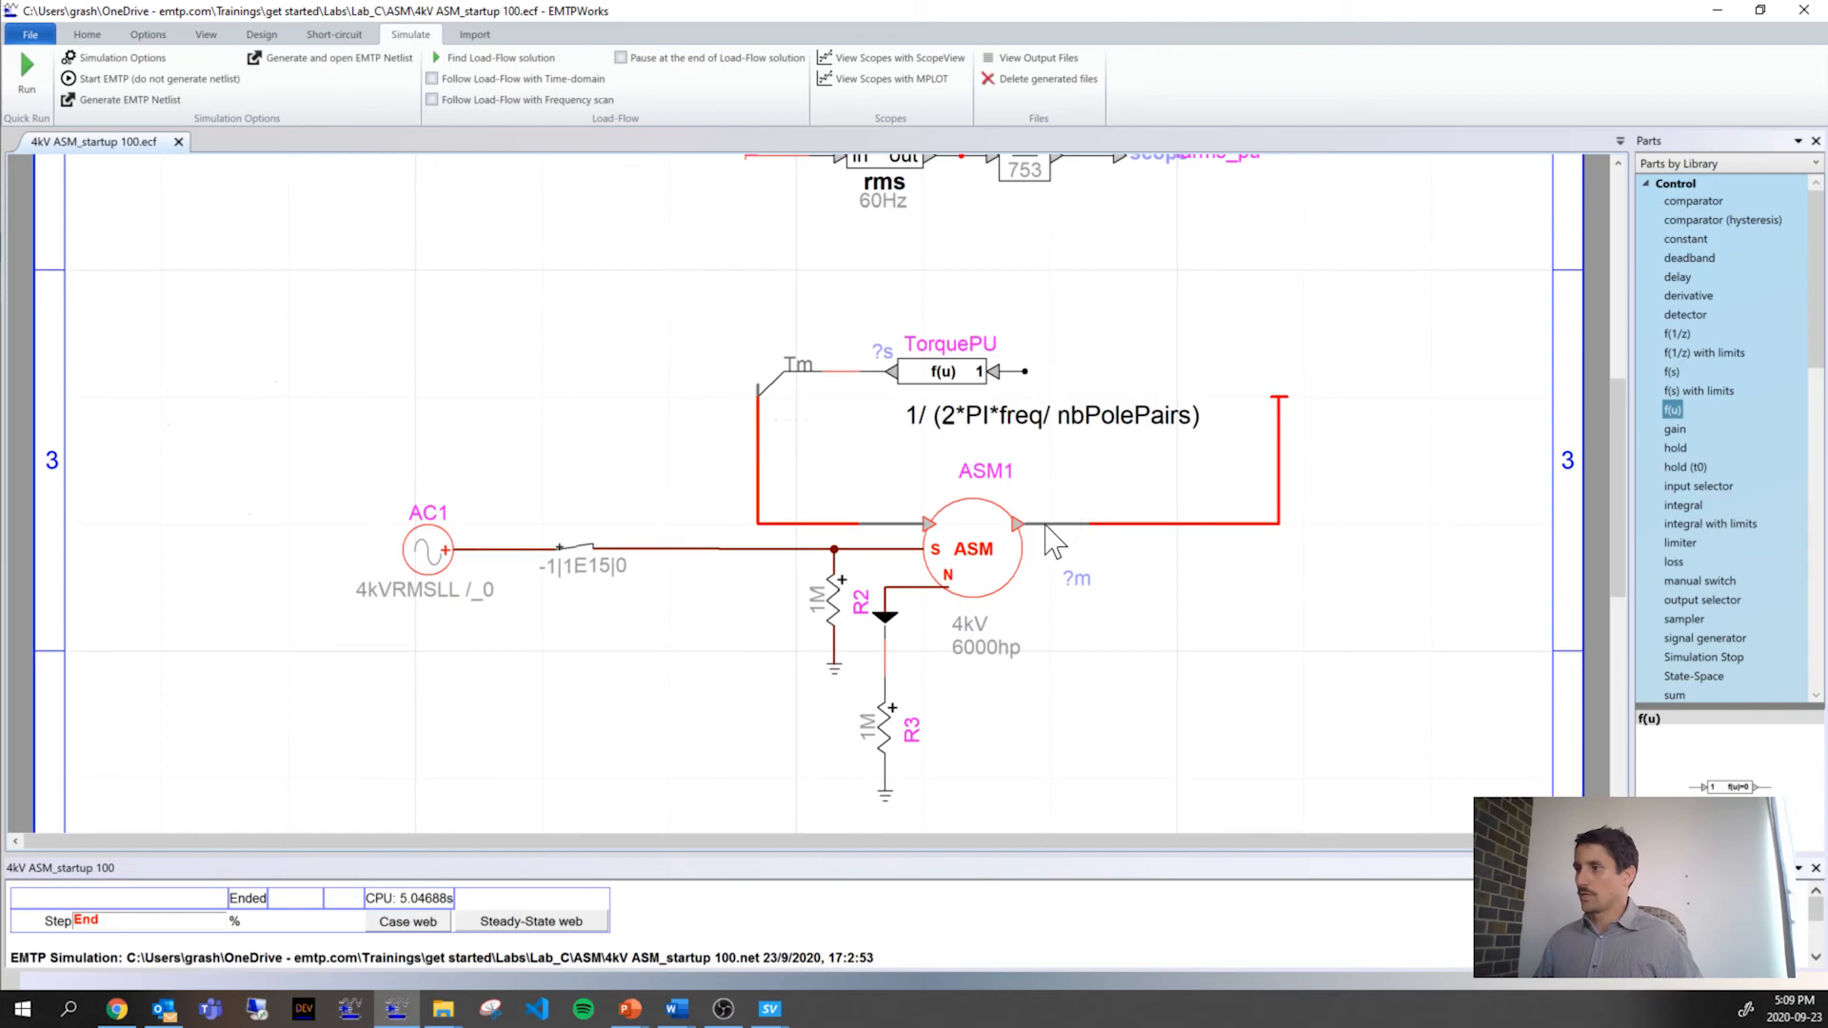
right_click(1279, 417)
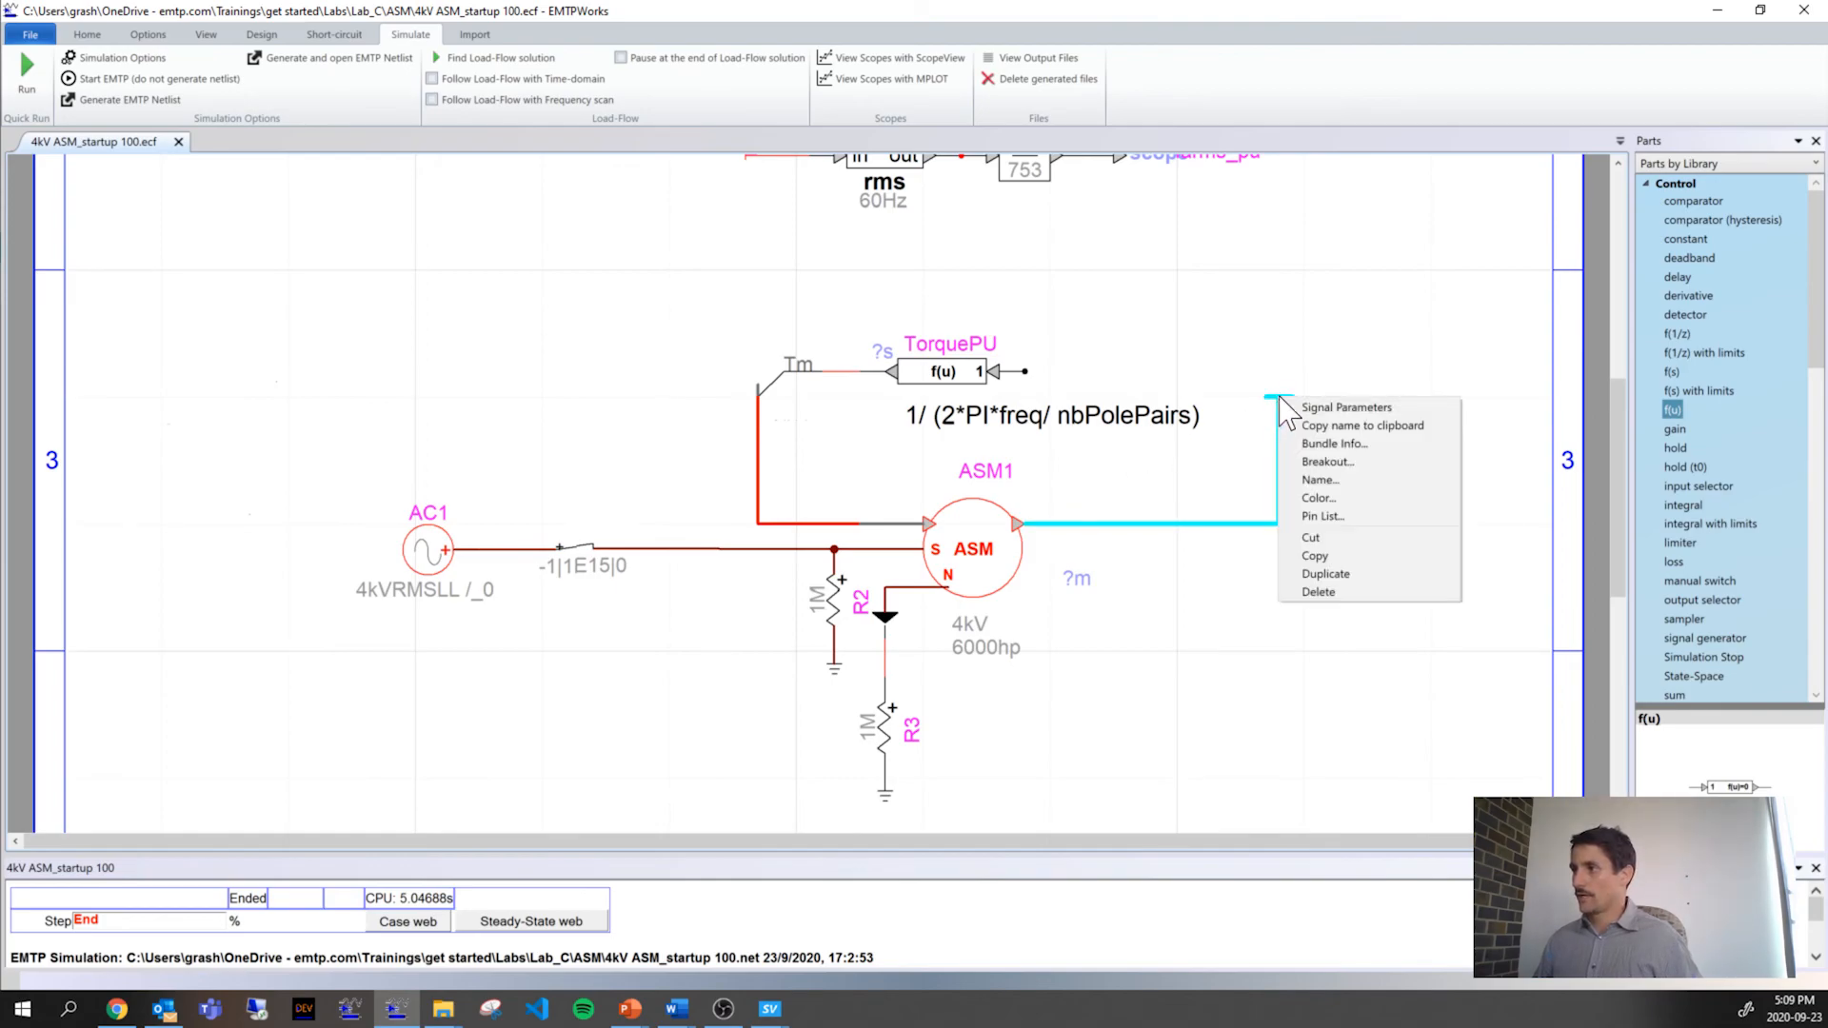
click(1327, 462)
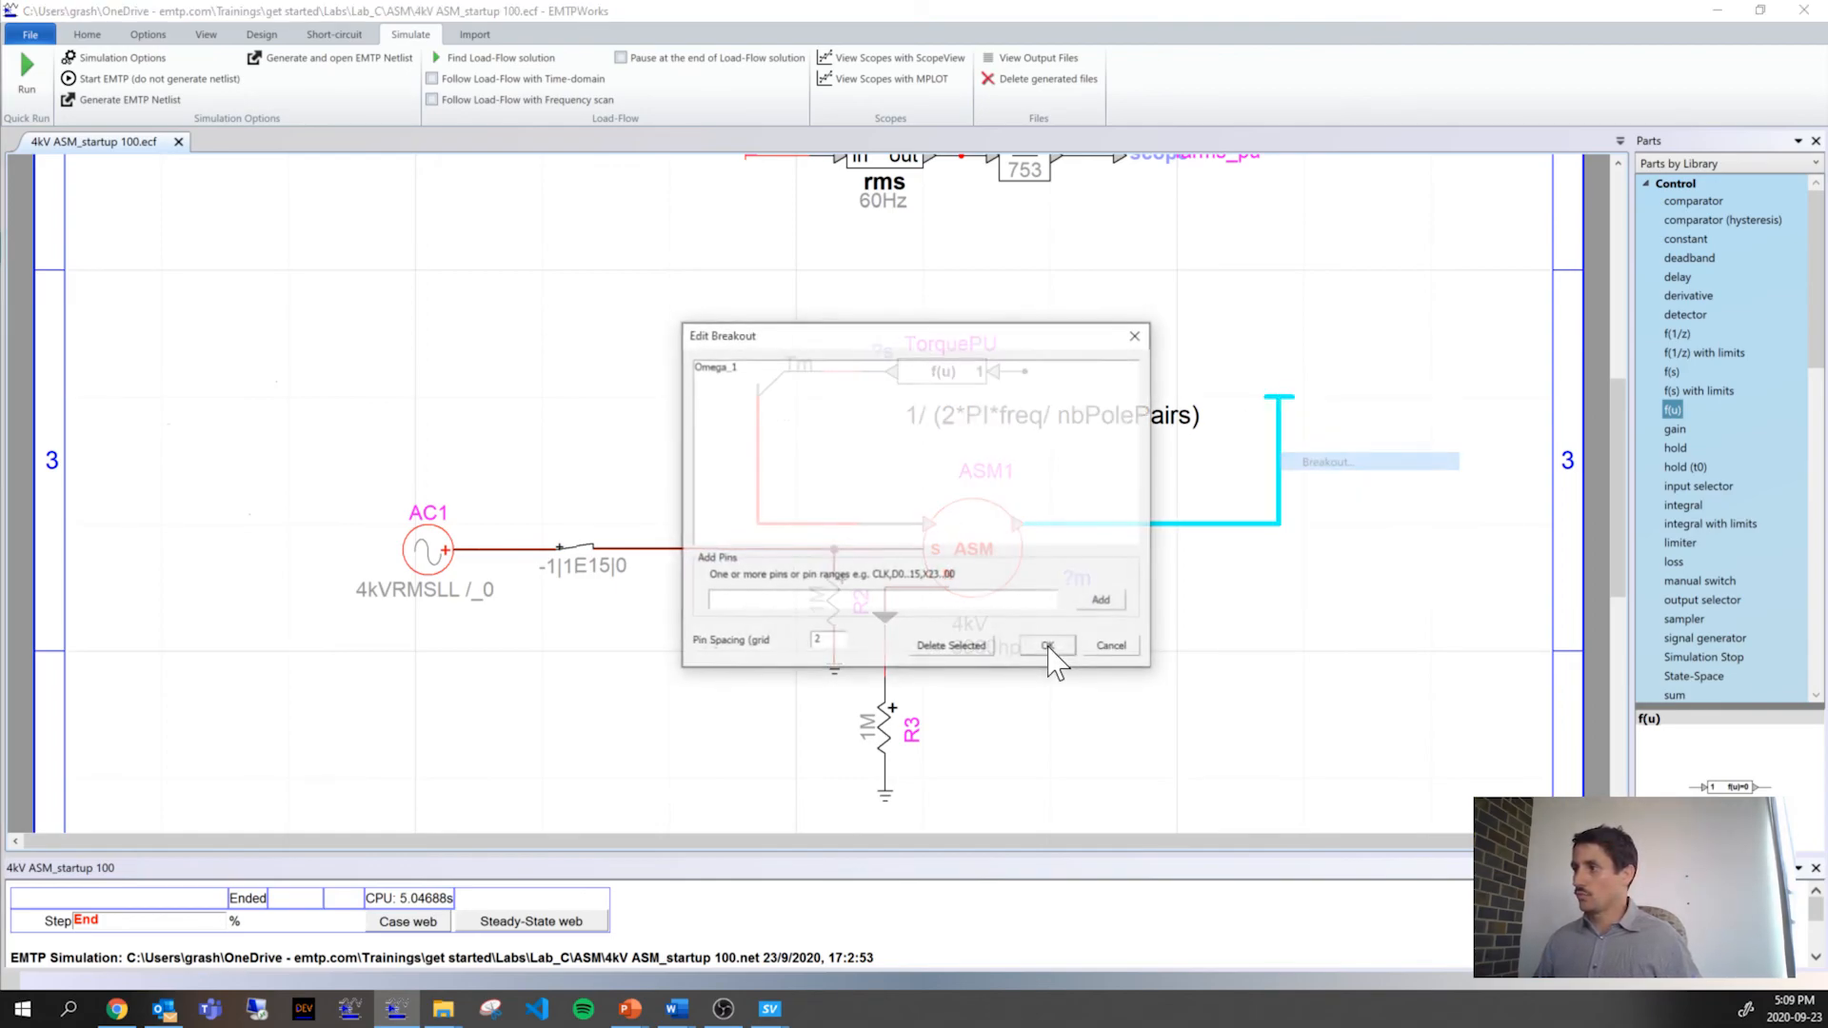
click(1047, 646)
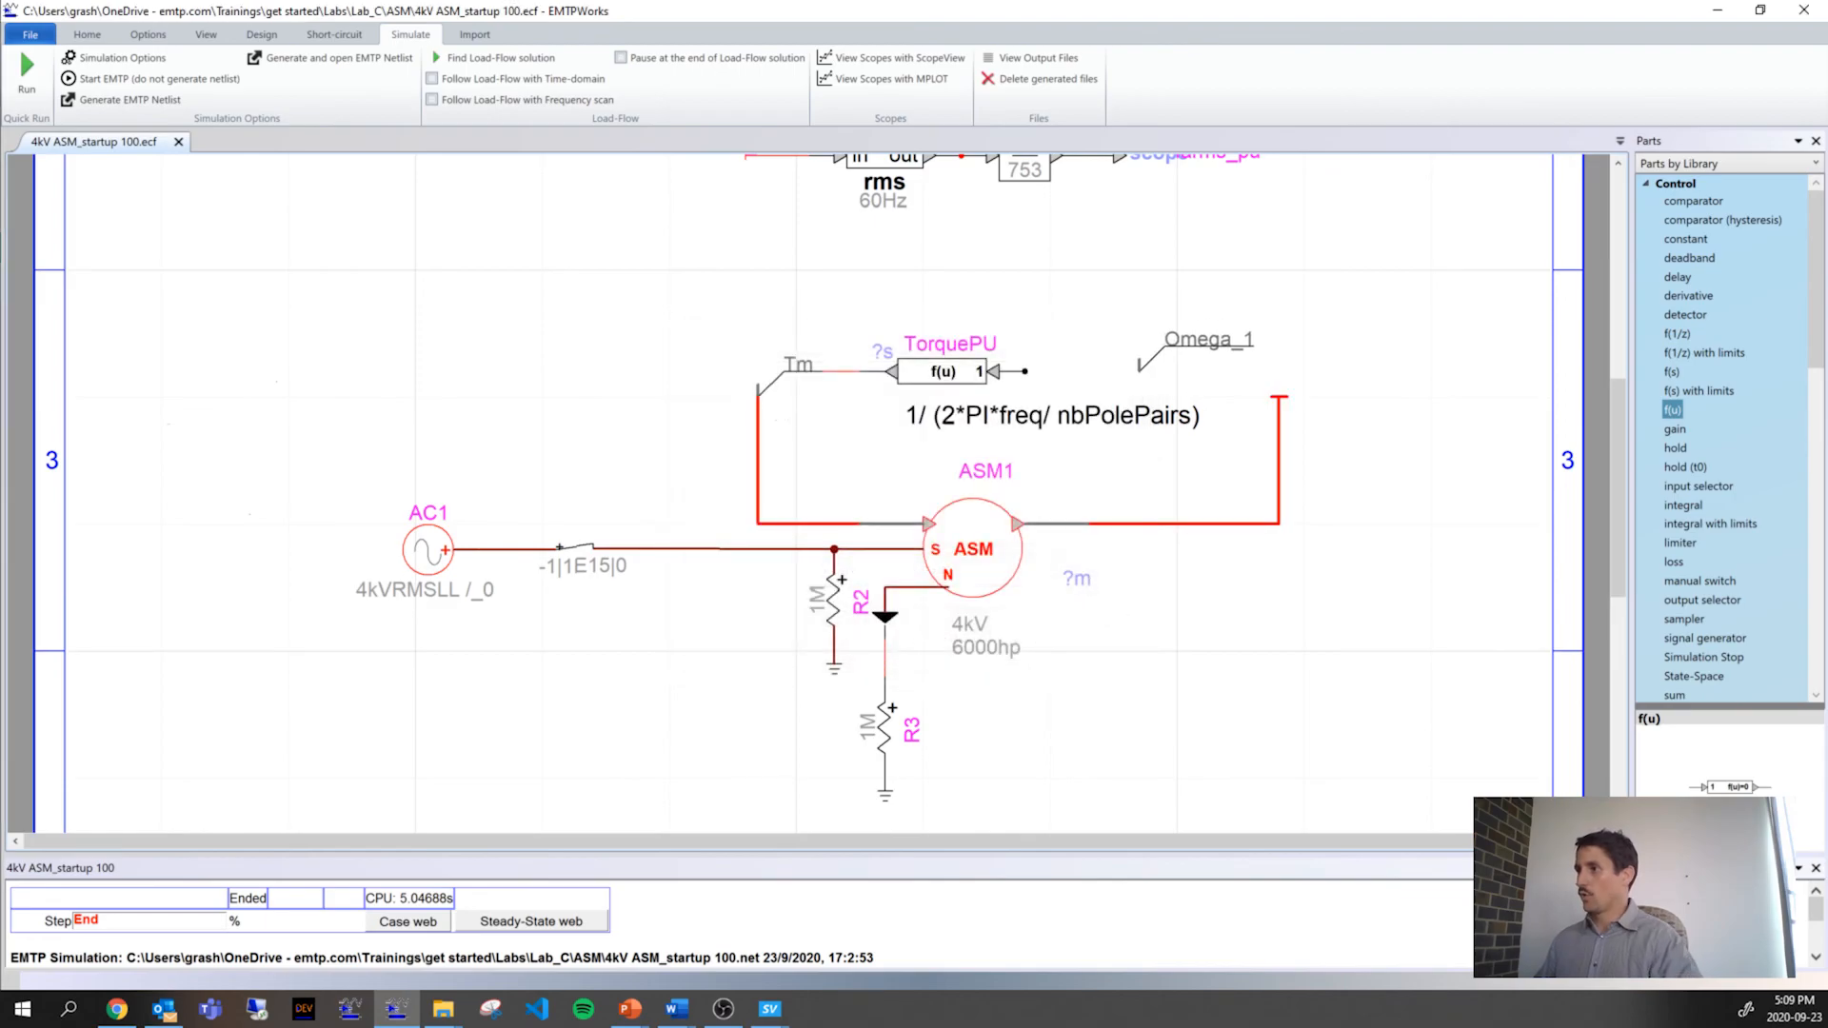
Step: Orient the Omega_1 breakout to face TorquePU and place it on the end of the output bundle
key(Down)
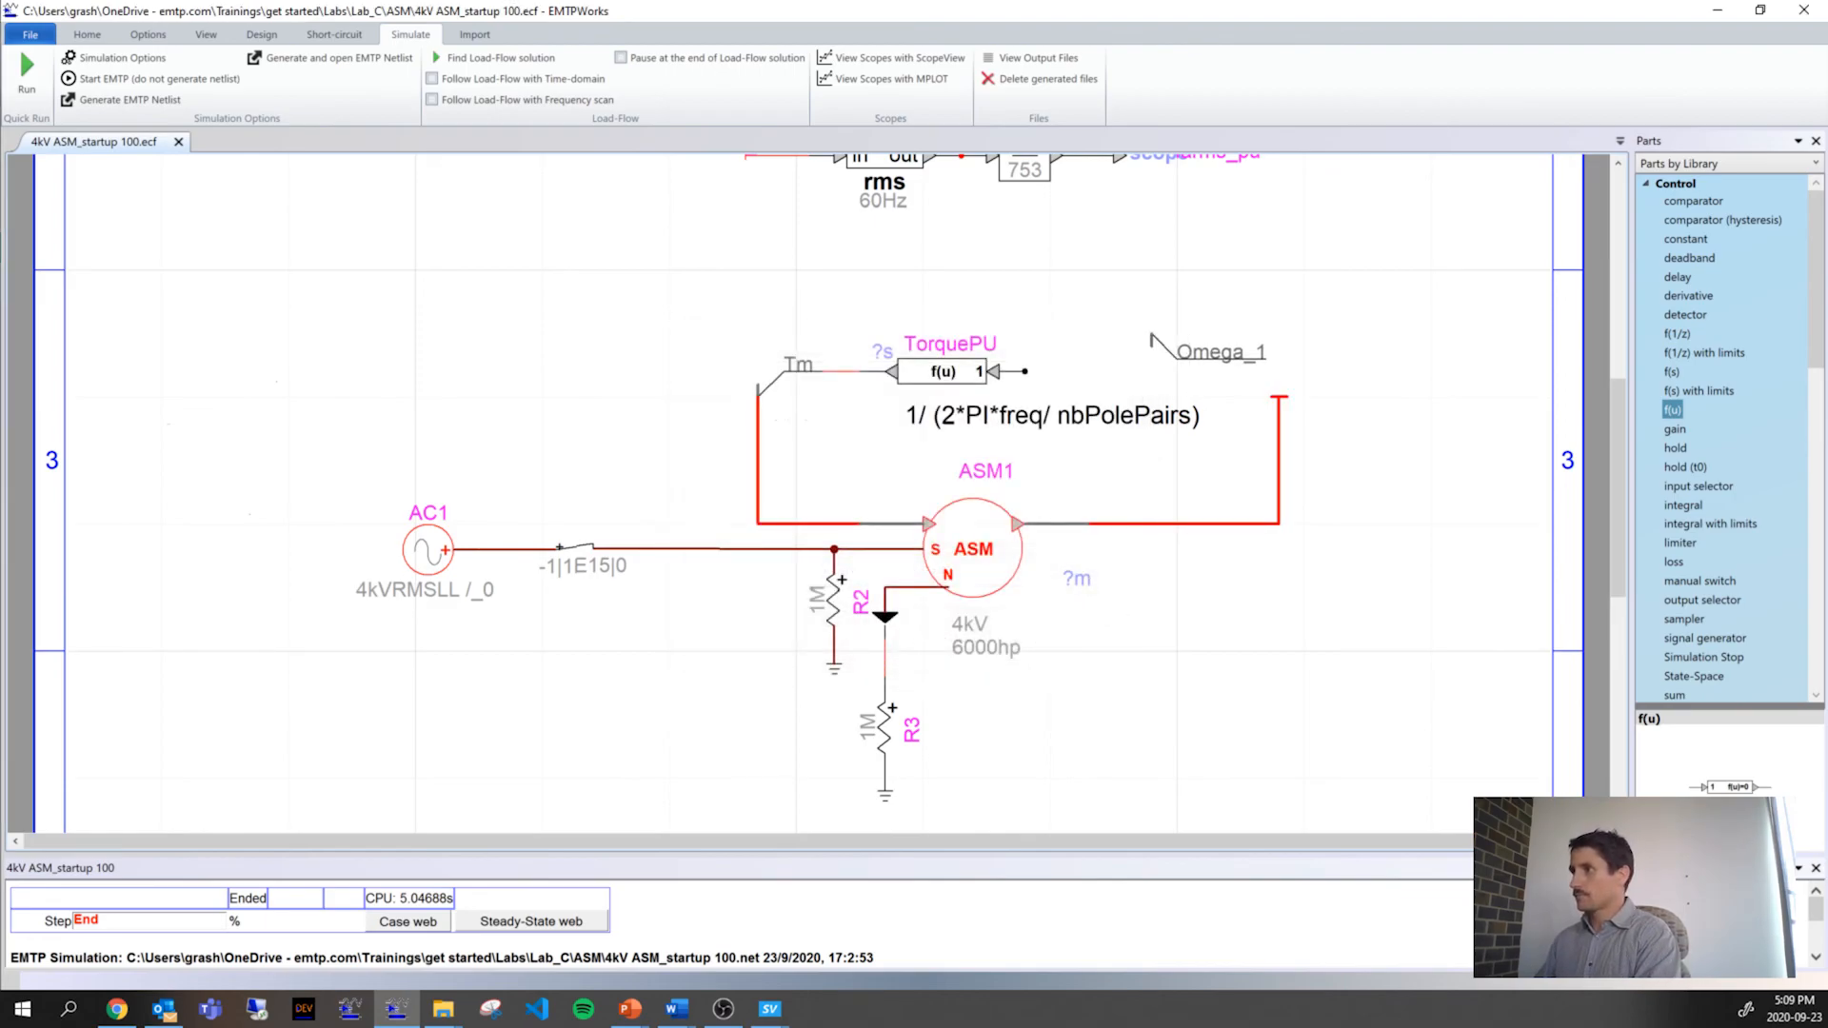
key(Left)
key(Up)
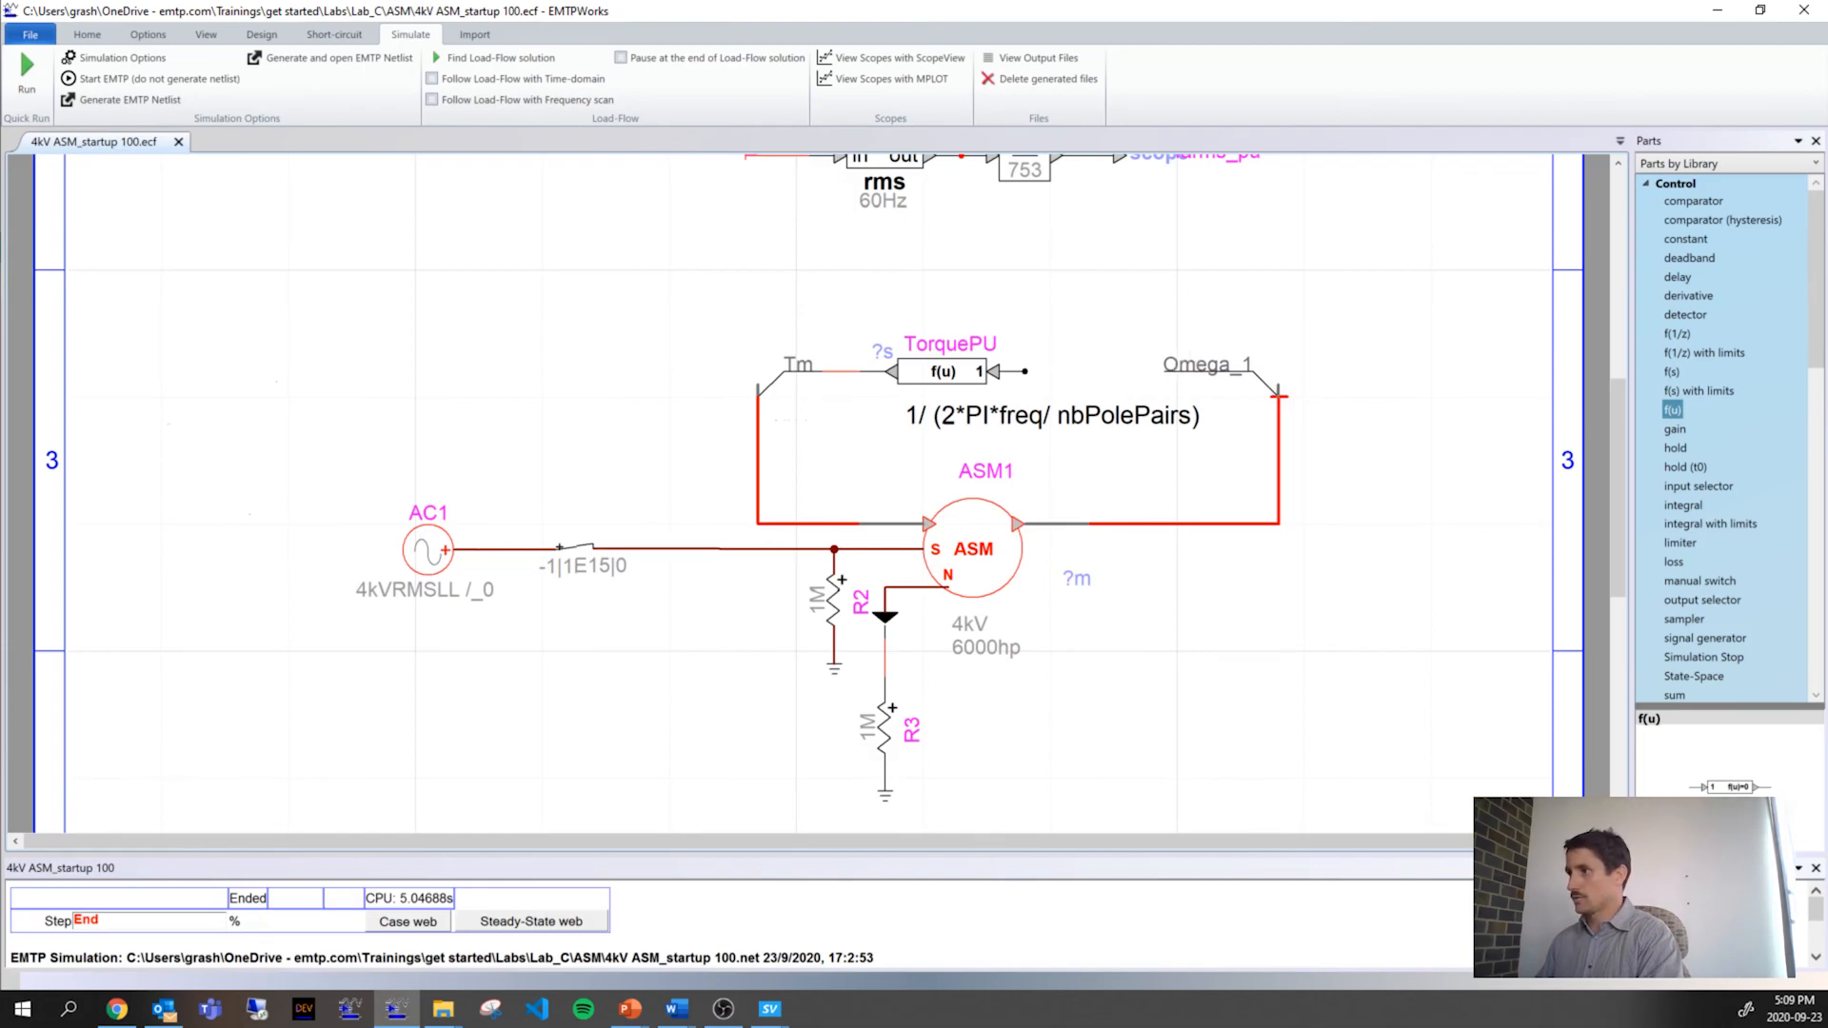
right_click(1365, 443)
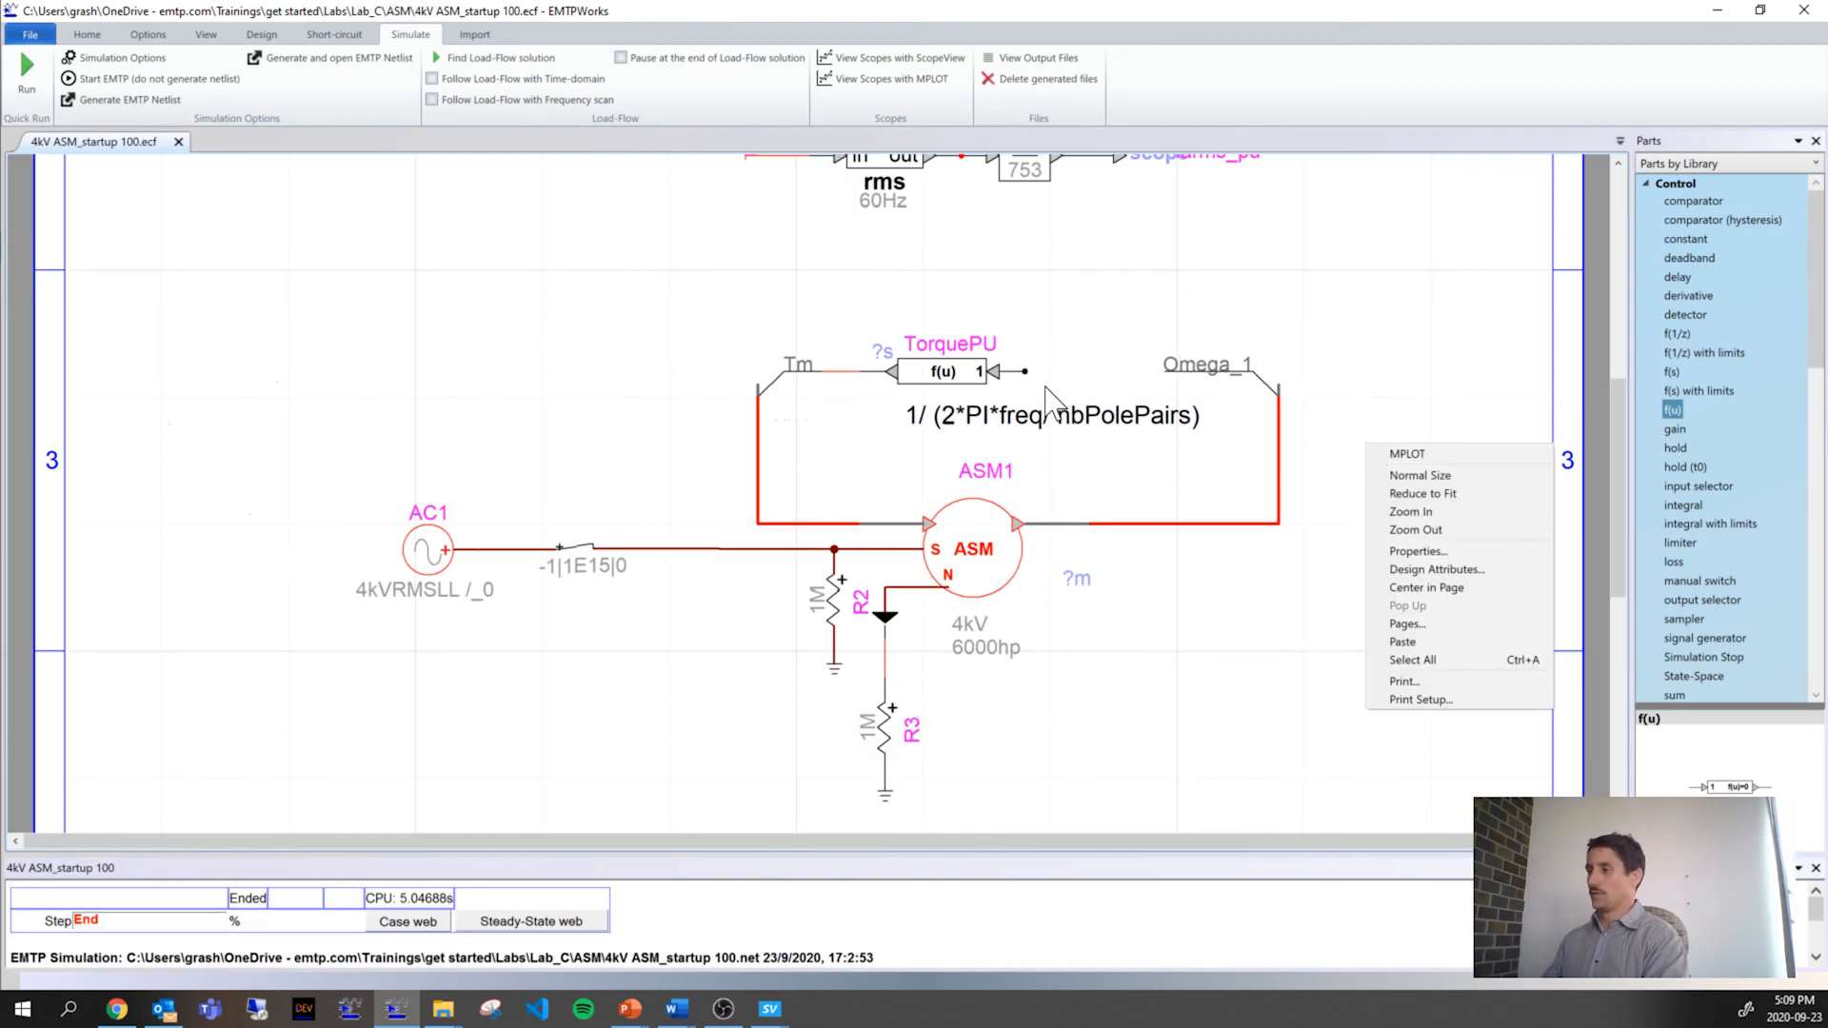
click(938, 378)
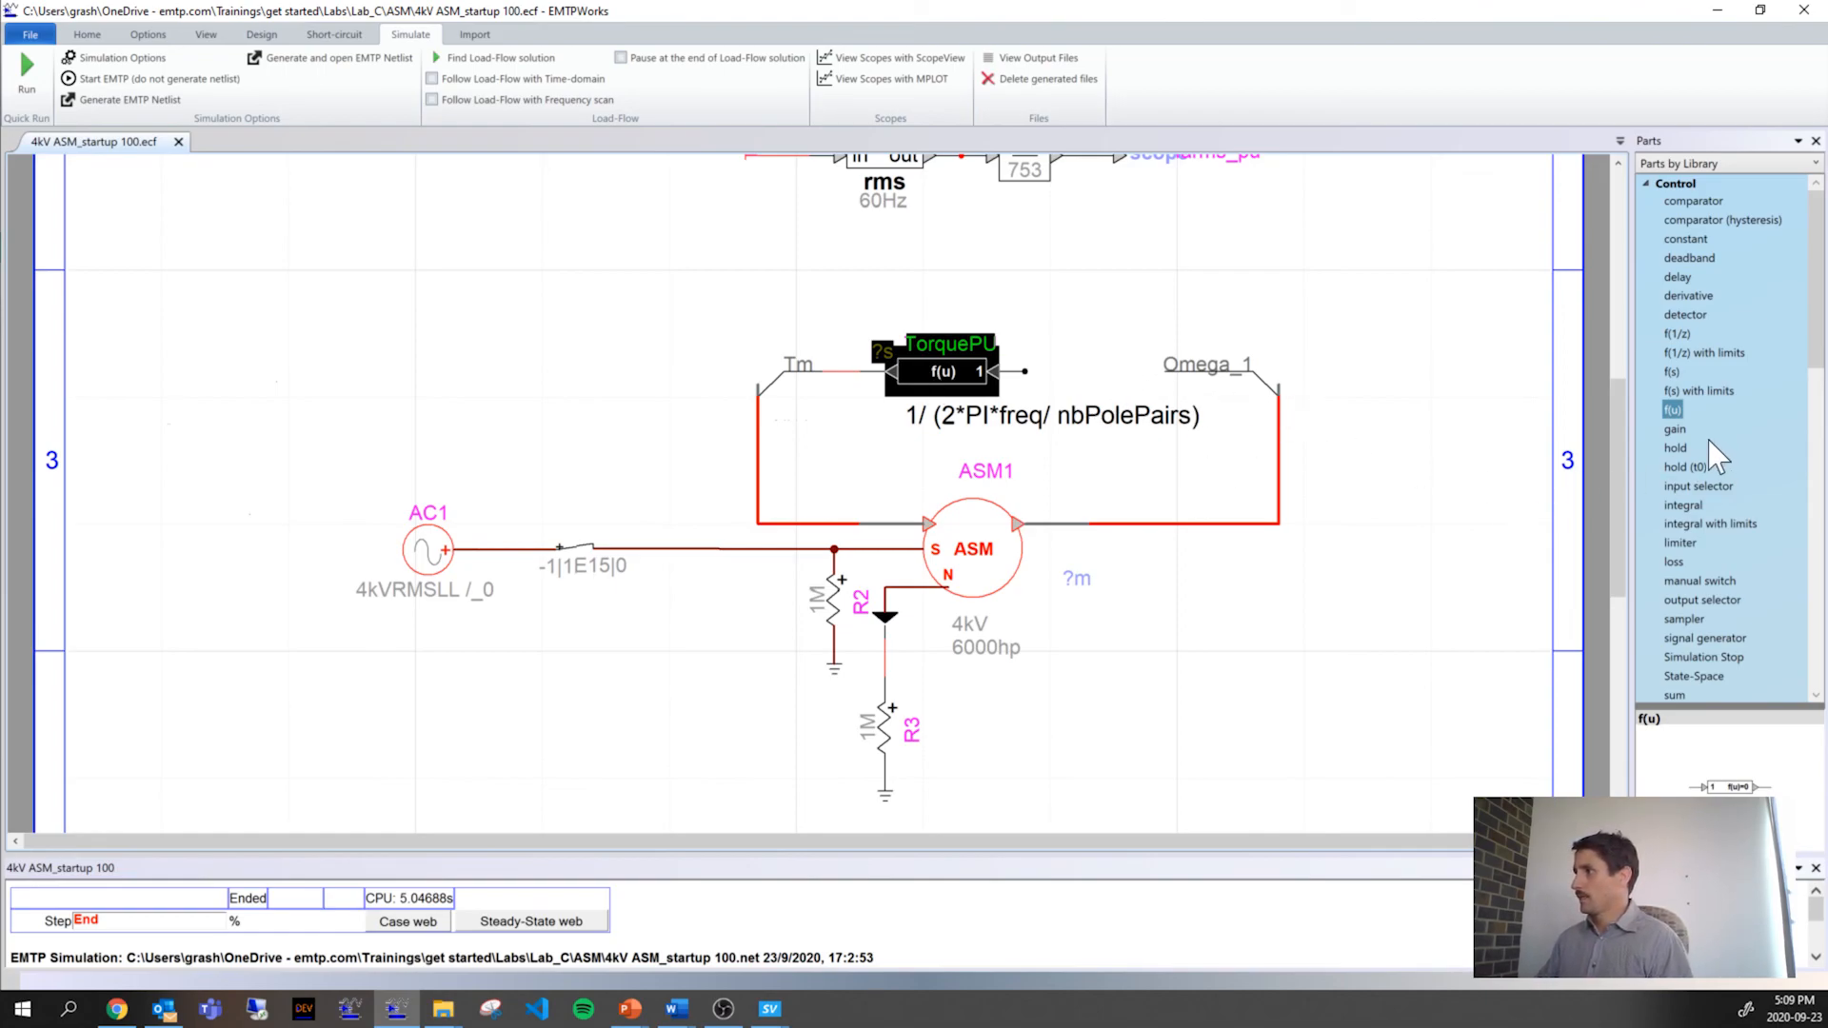
Step: Insert a loss block from the Control library between the Omega_1 breakout and the input of TorquePU
scroll(1620, 442, up, 1)
click(1675, 429)
scroll(1352, 400, up, 2)
click(1041, 227)
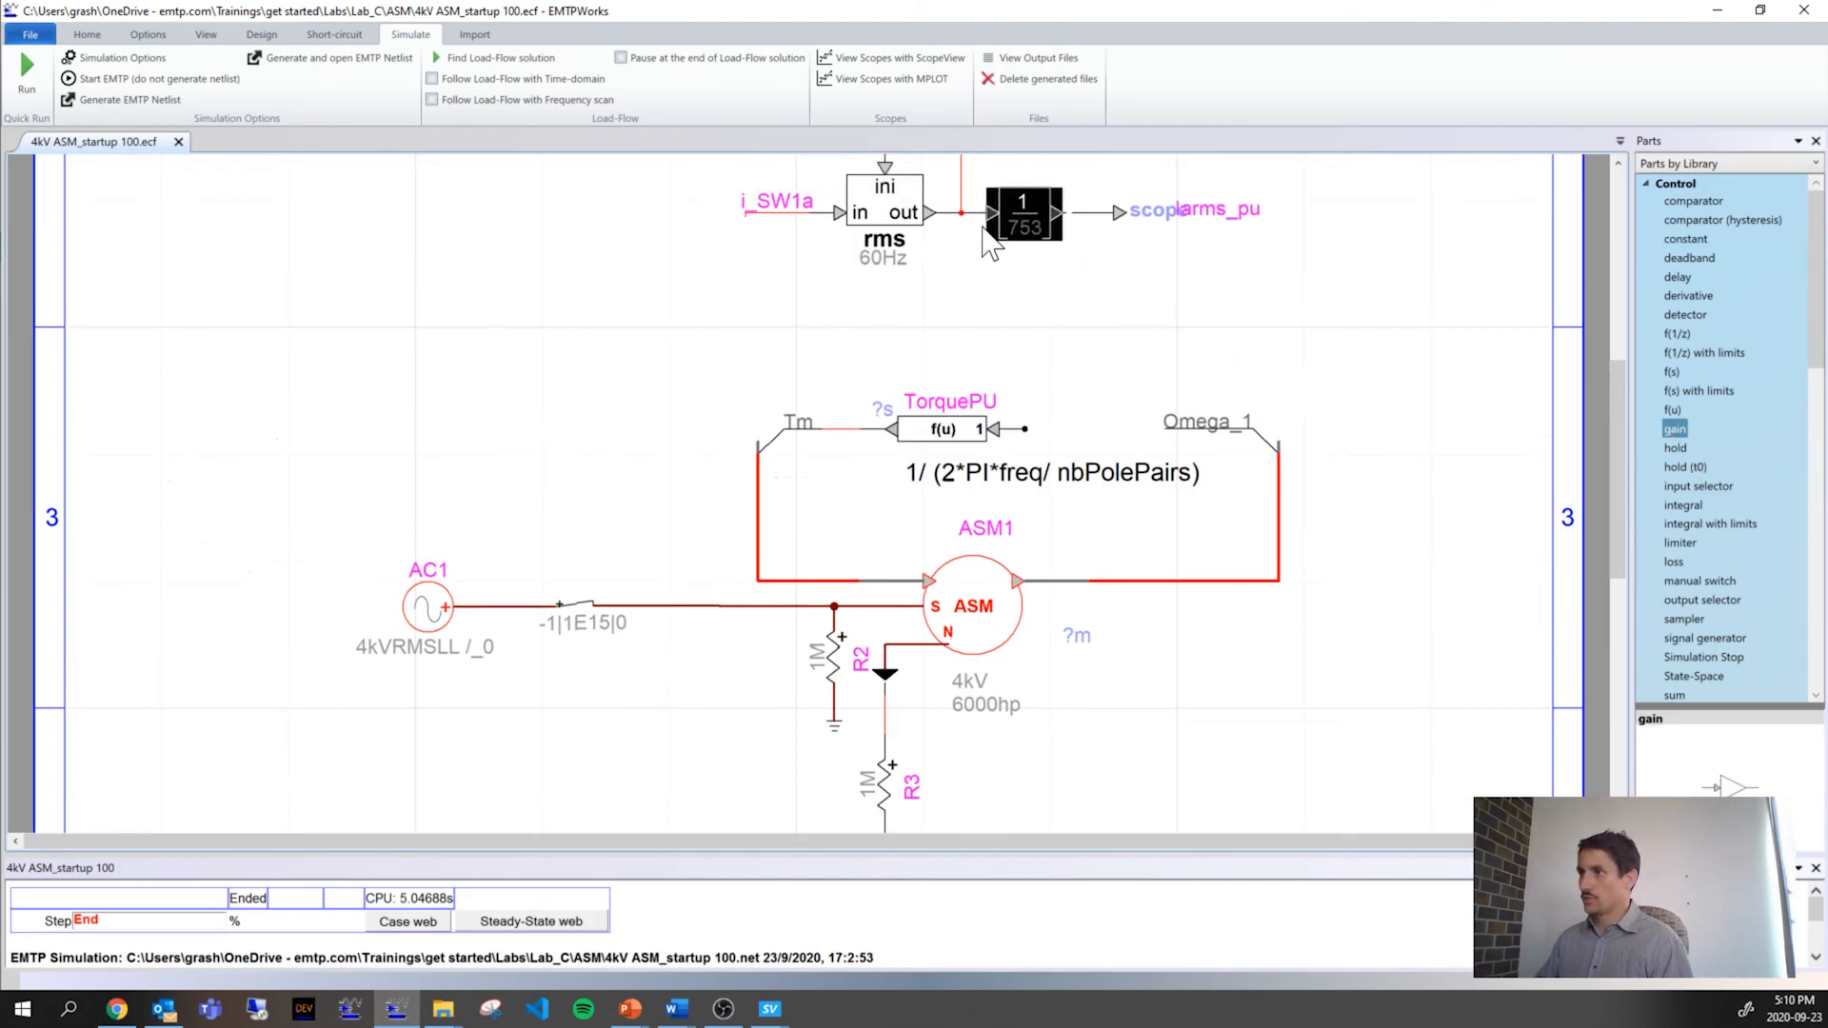
scroll(1602, 375, down, 2)
scroll(1690, 443, down, 1)
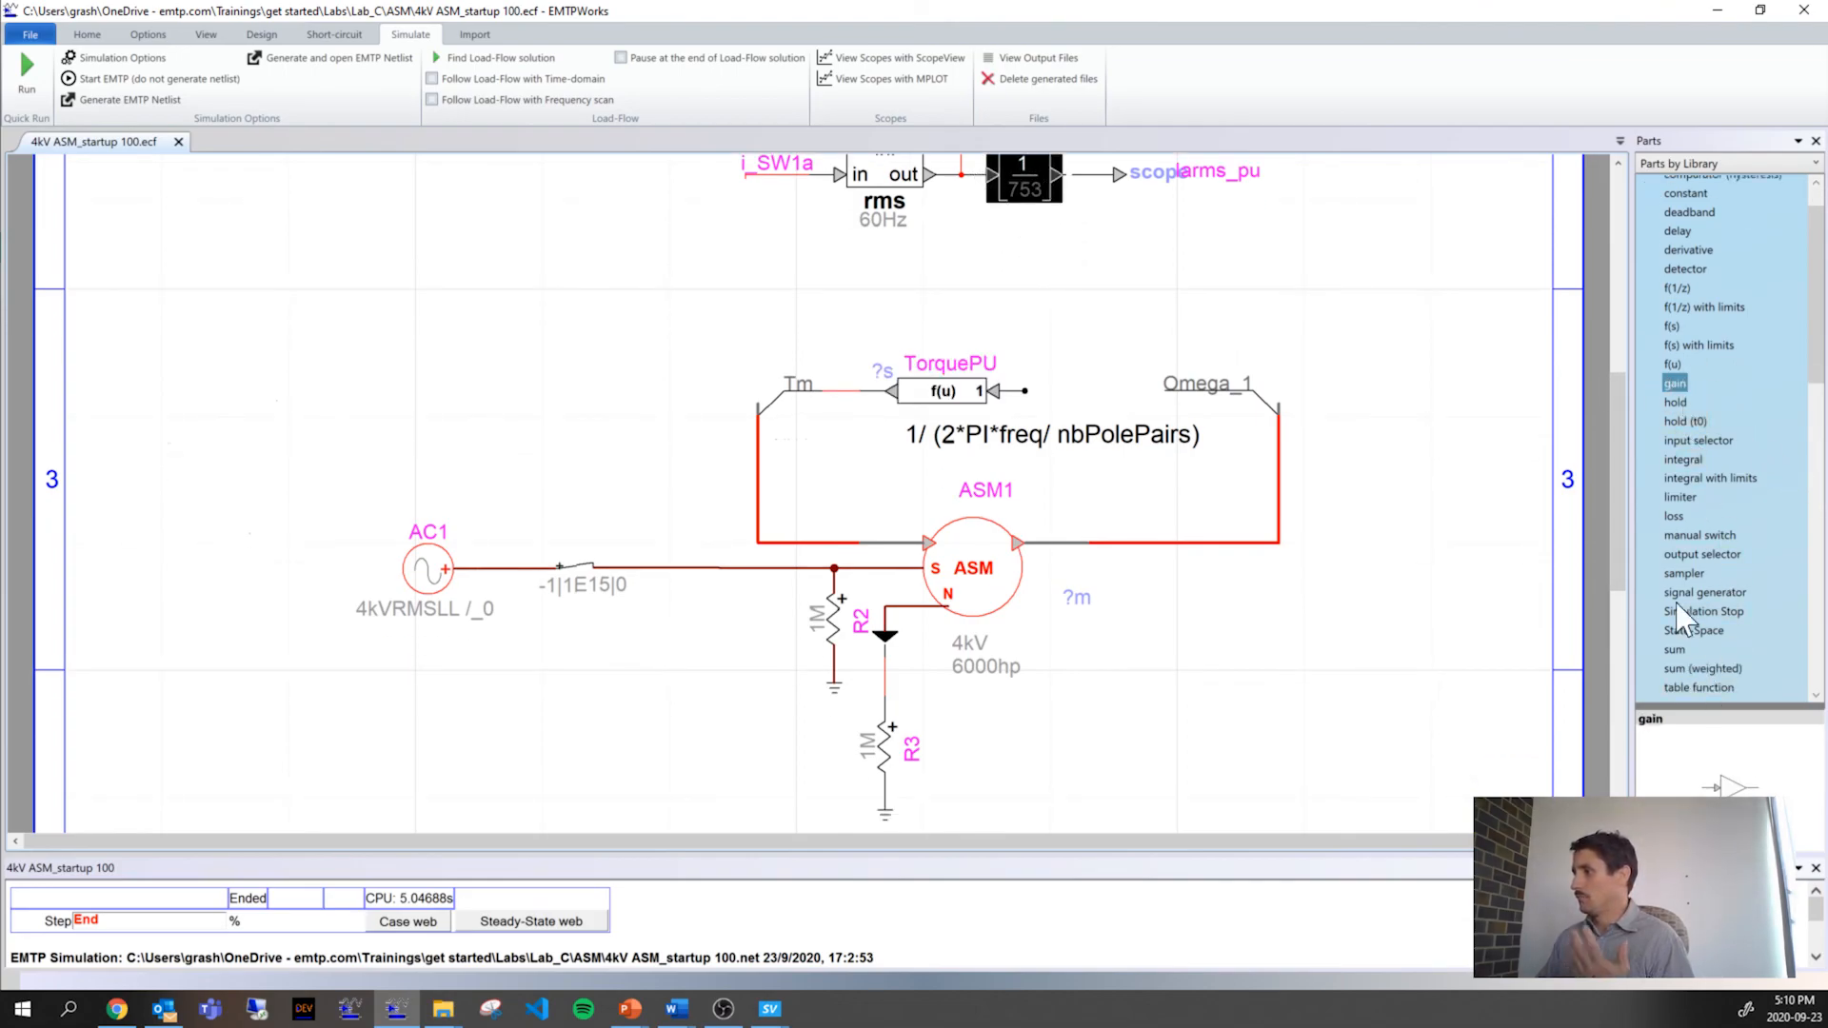
drag(1674, 516, 1205, 307)
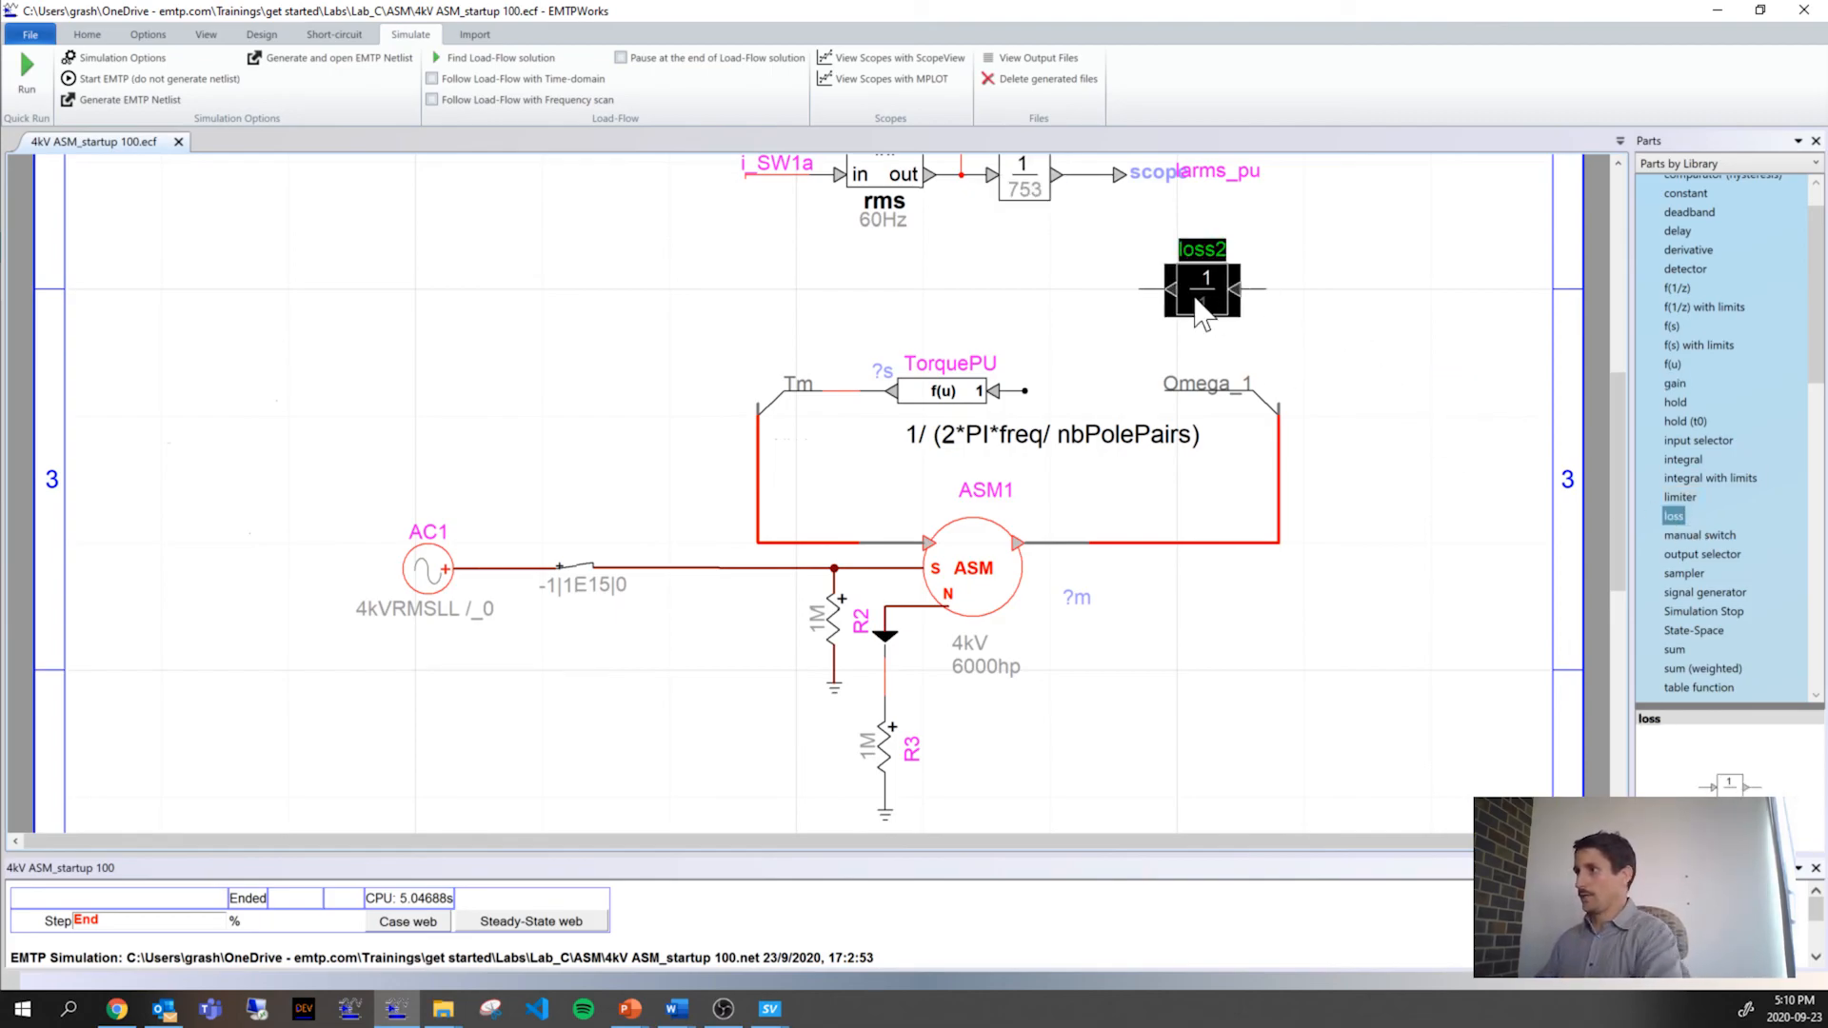
drag(1209, 304, 1116, 395)
click(1097, 461)
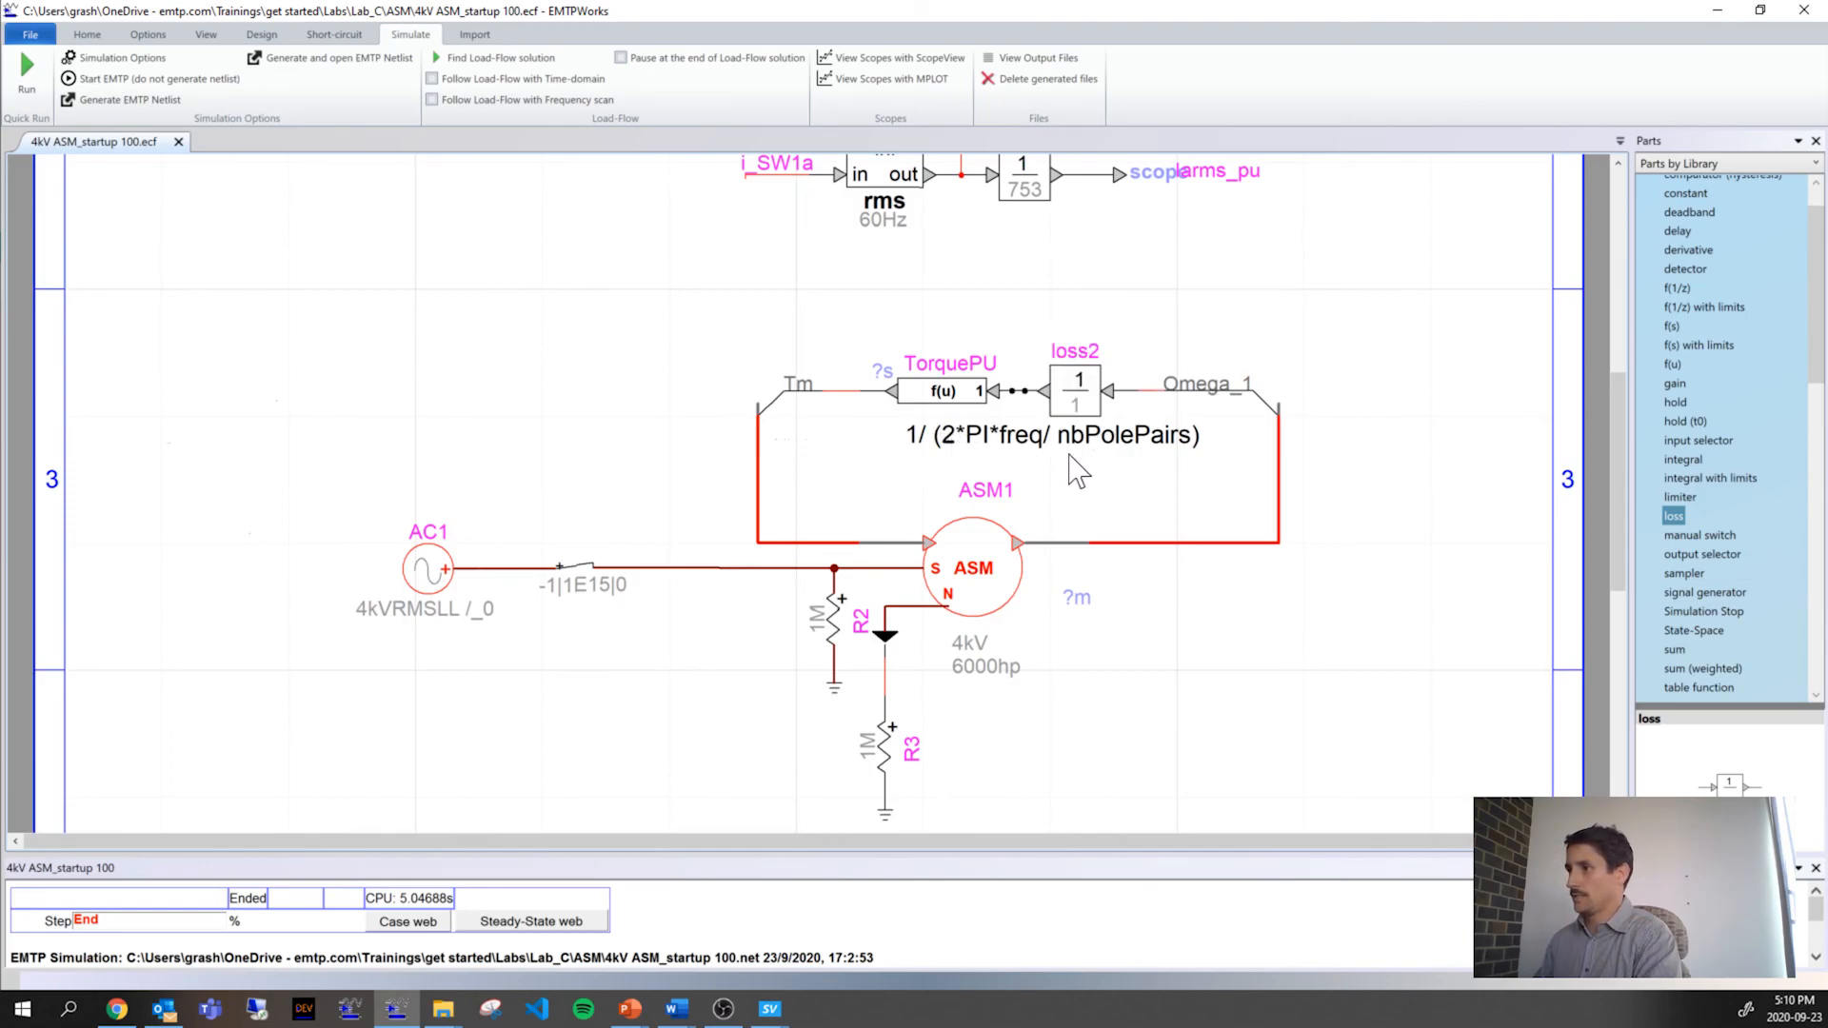
Step: Set the divider of the new loss block to the constant =2*PI*60/3
double_click(1078, 400)
click(644, 388)
drag(776, 283, 479, 229)
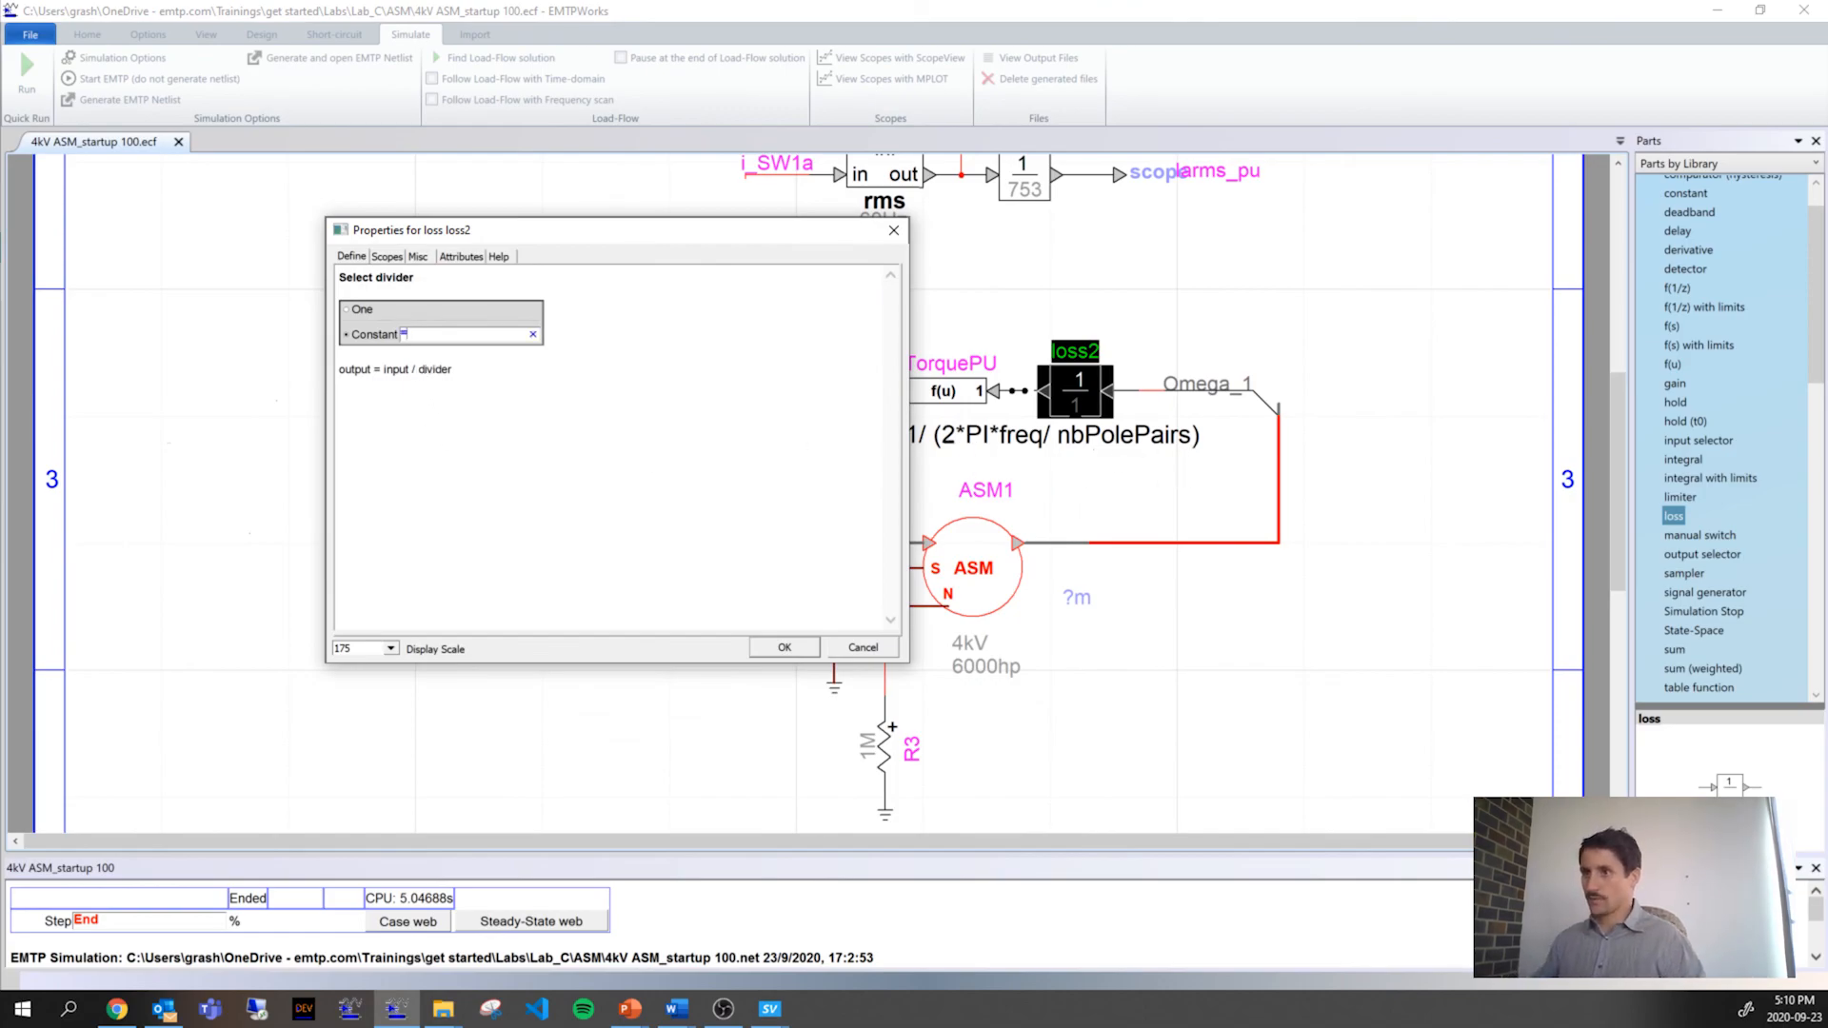
scroll(537, 545, up, 3)
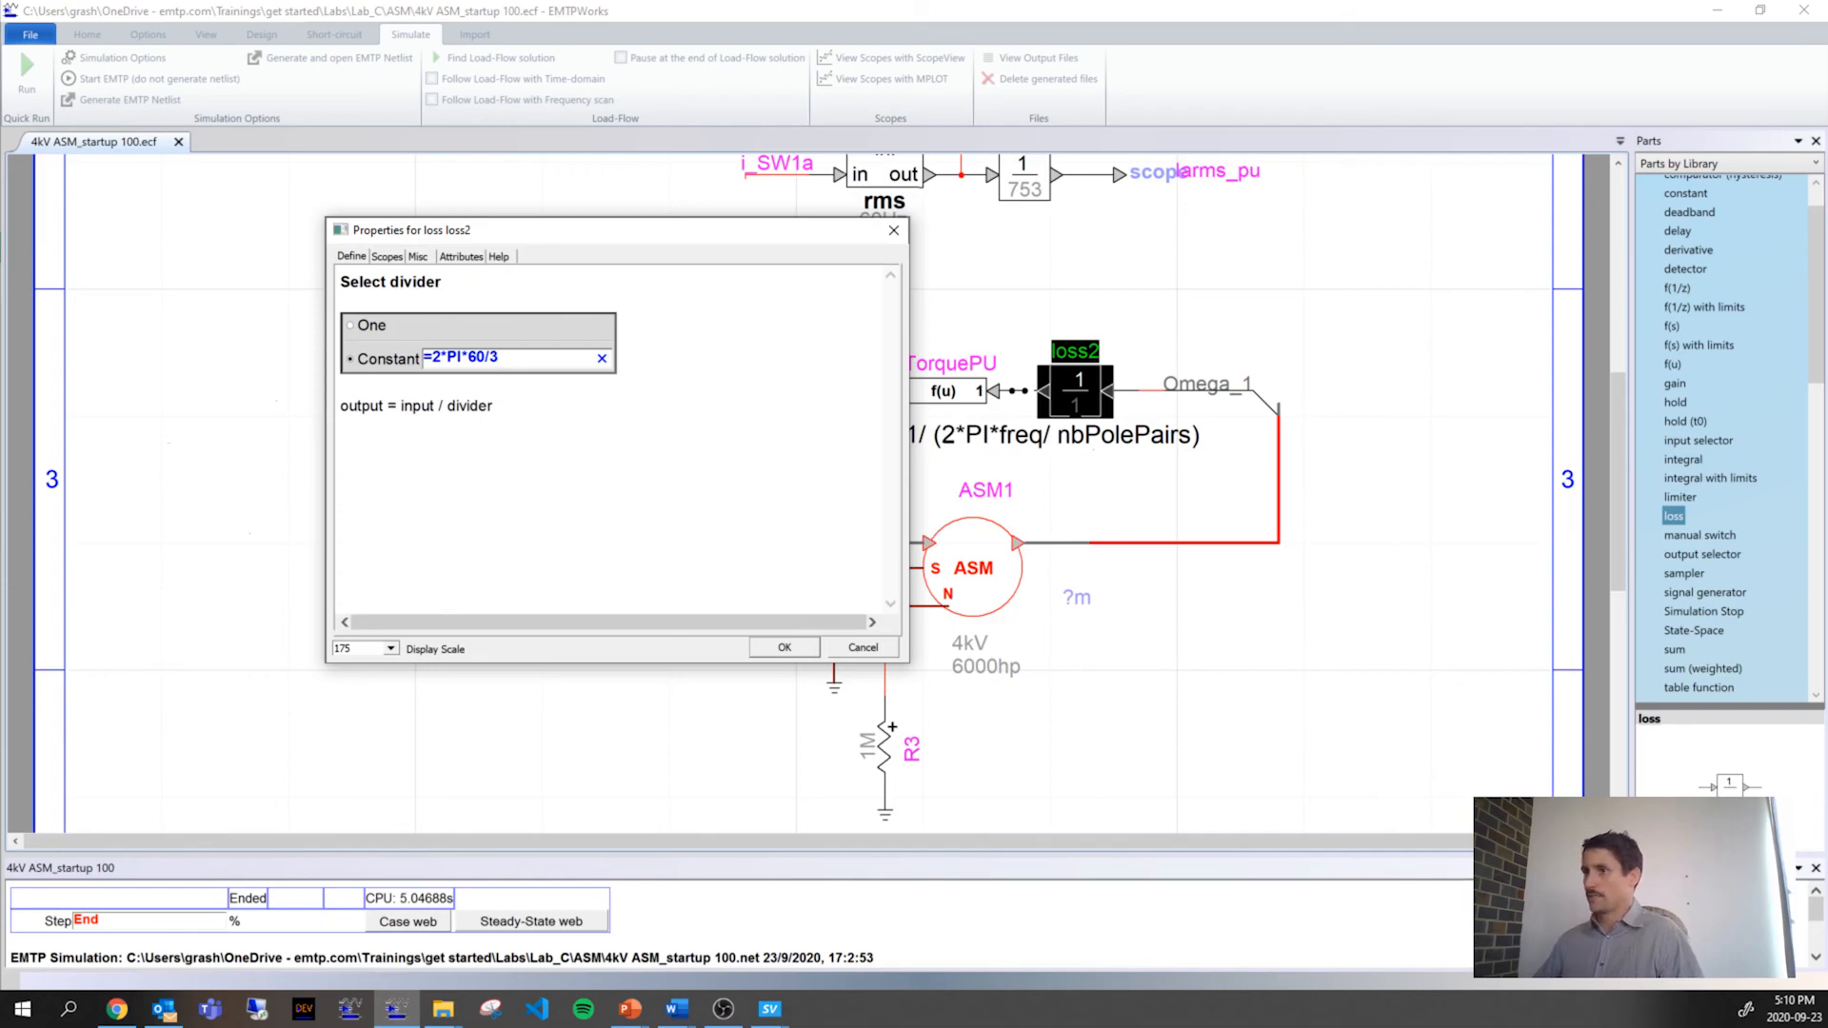
click(582, 484)
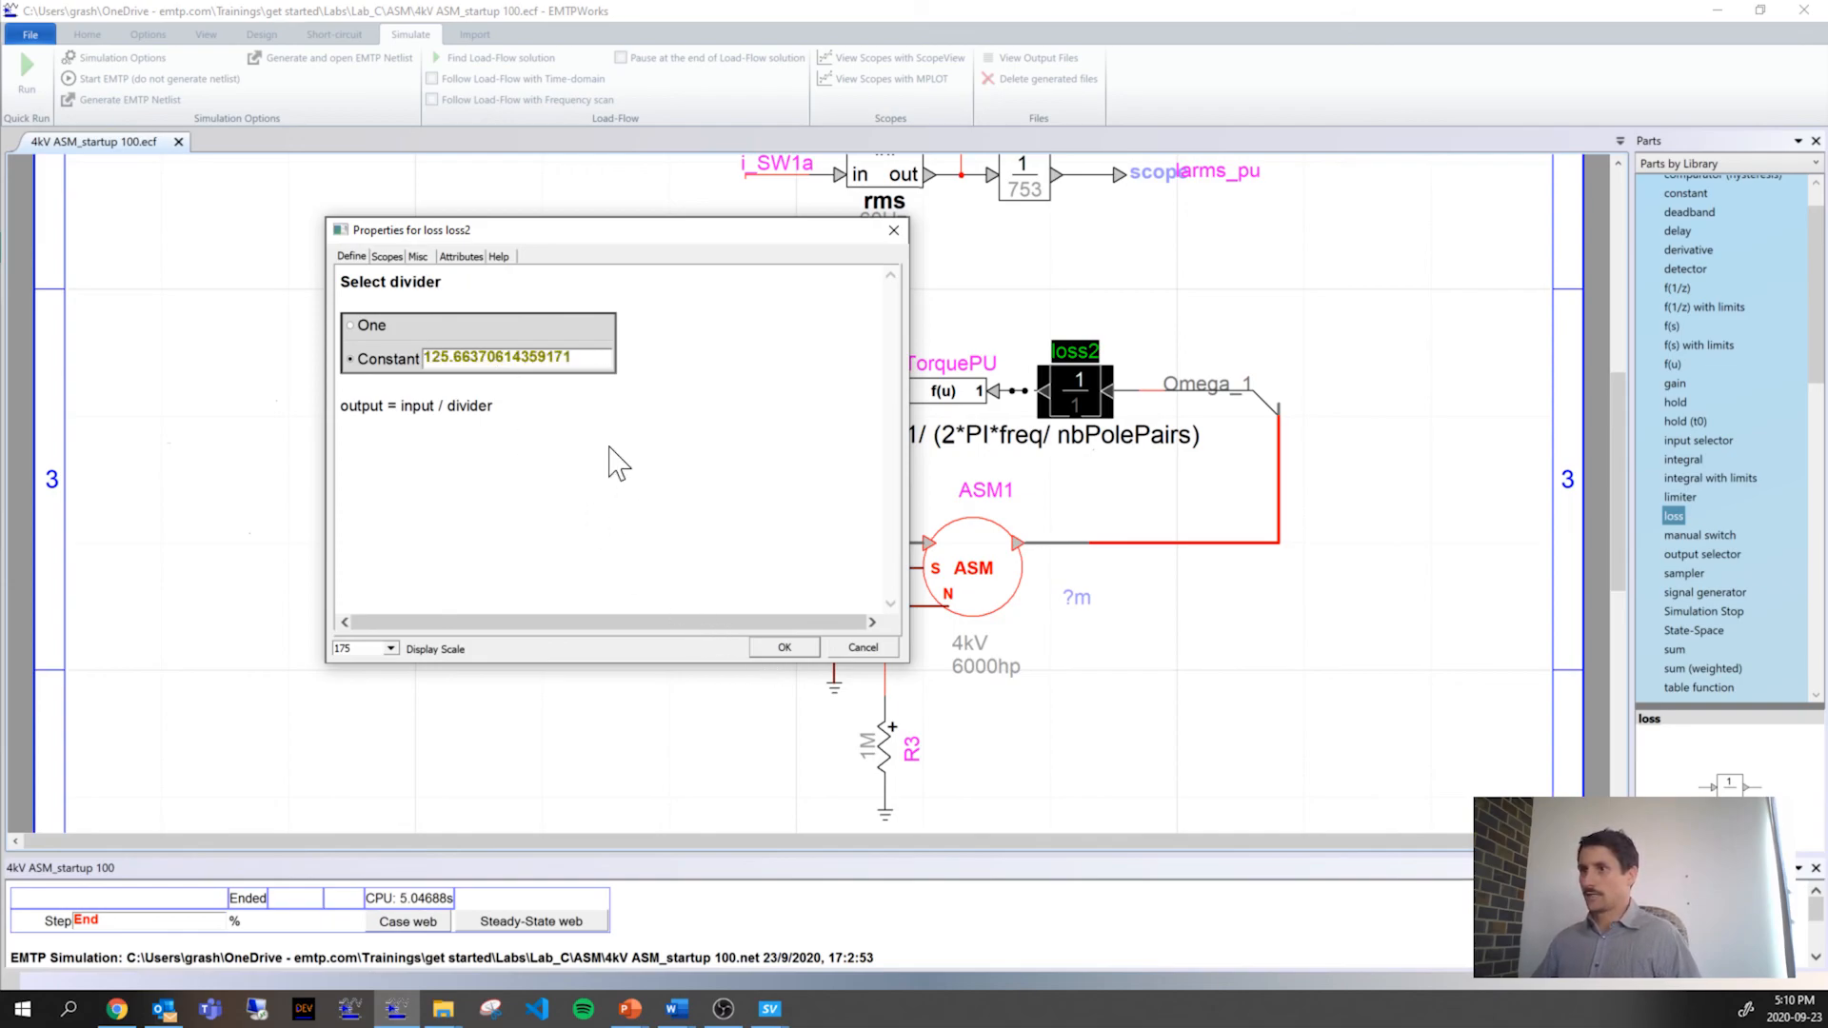
click(785, 647)
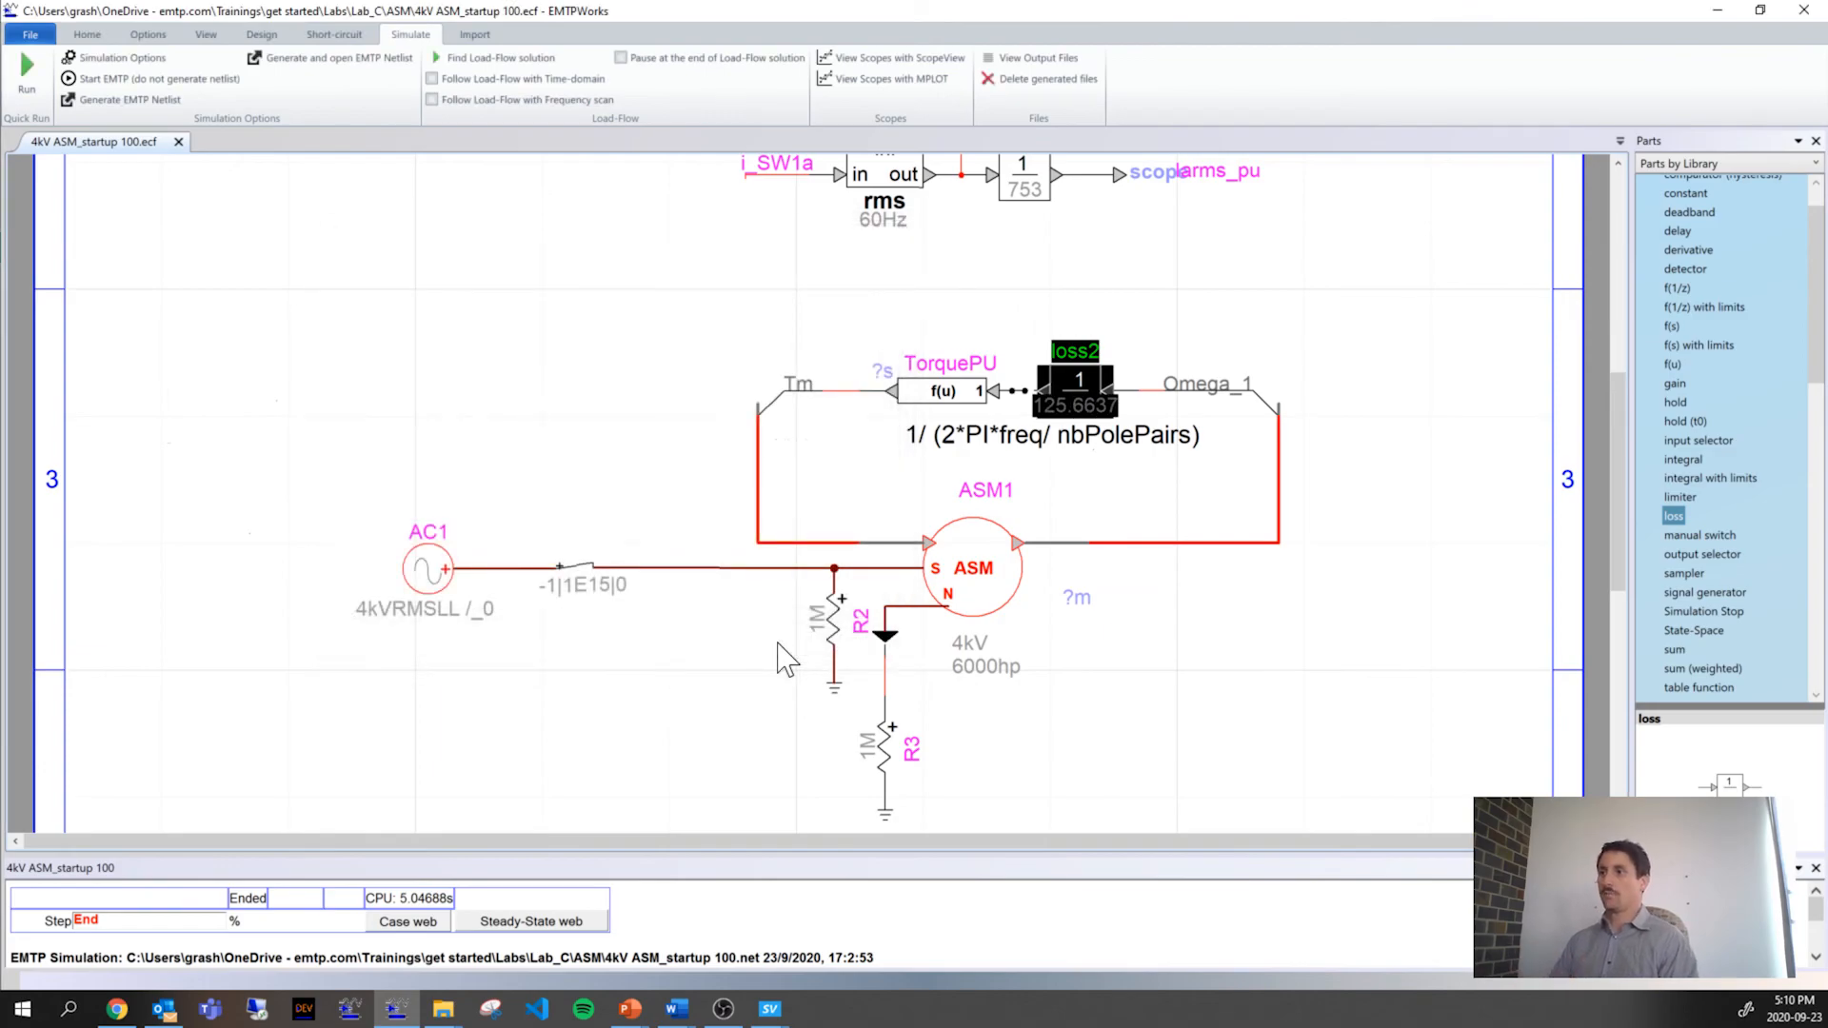
Step: Run the simulation of the motor with its speed-dependent torque loop
click(28, 76)
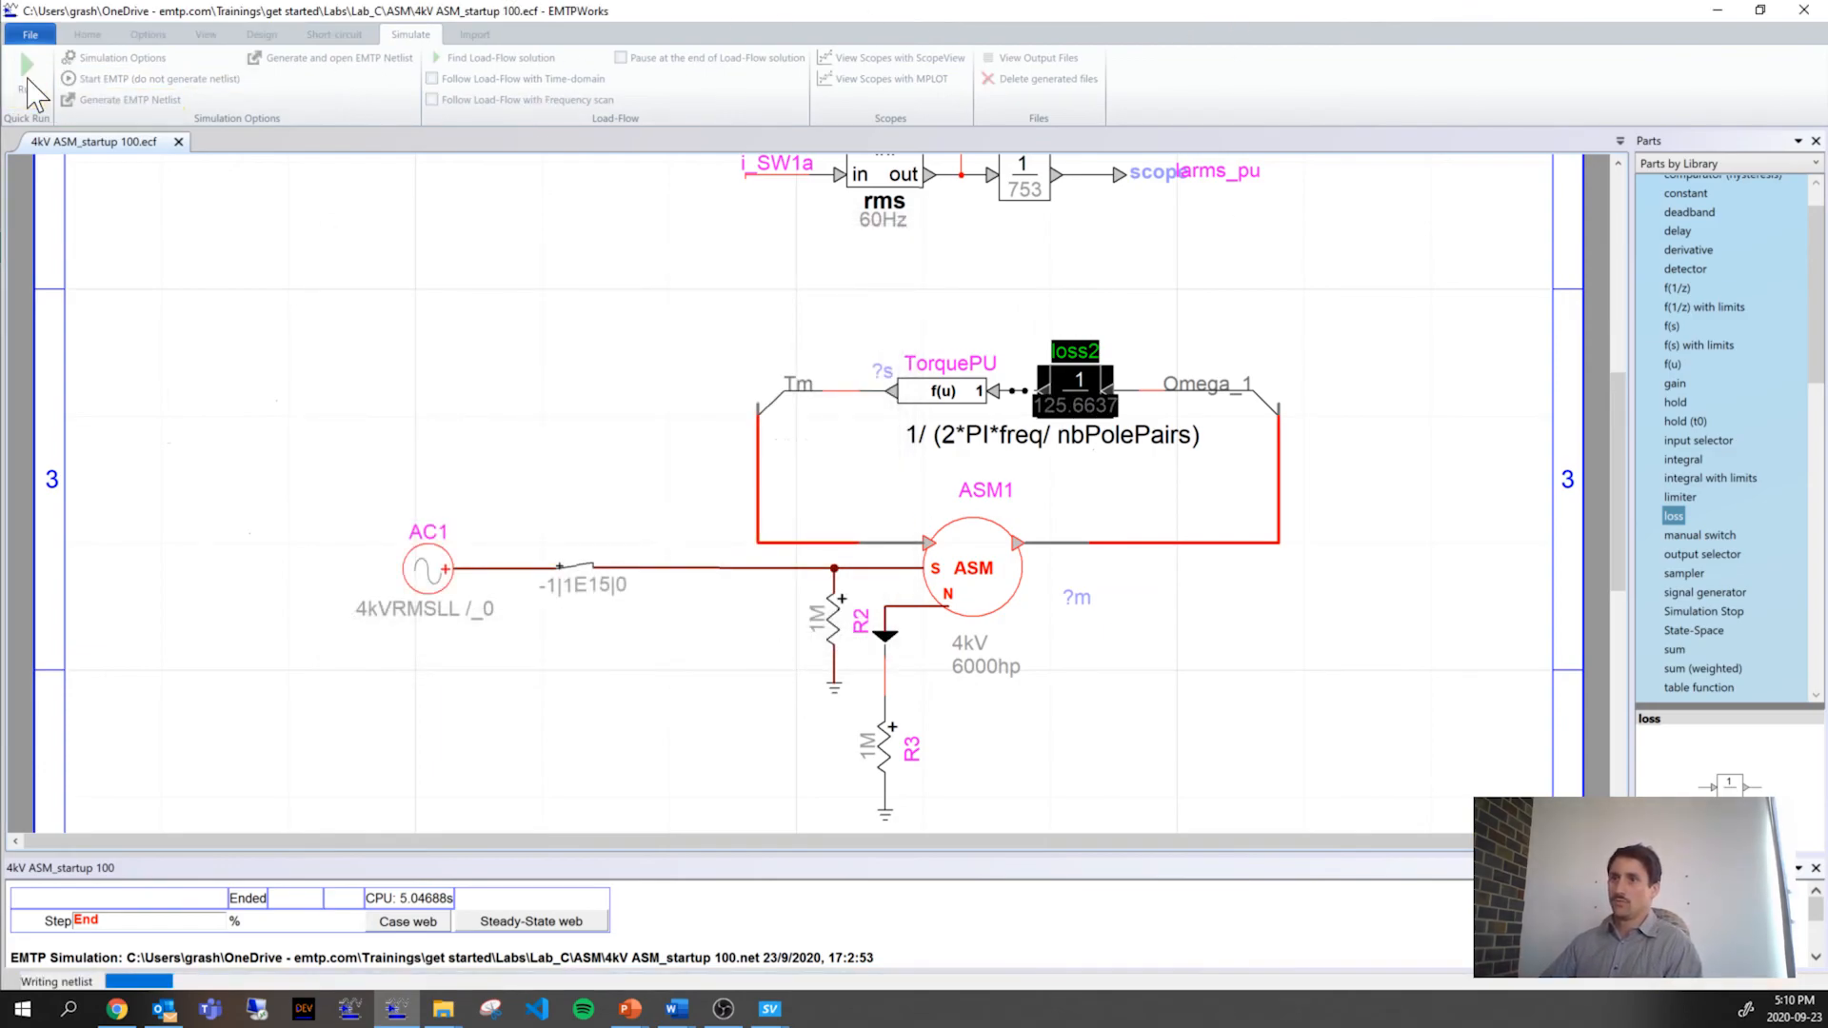